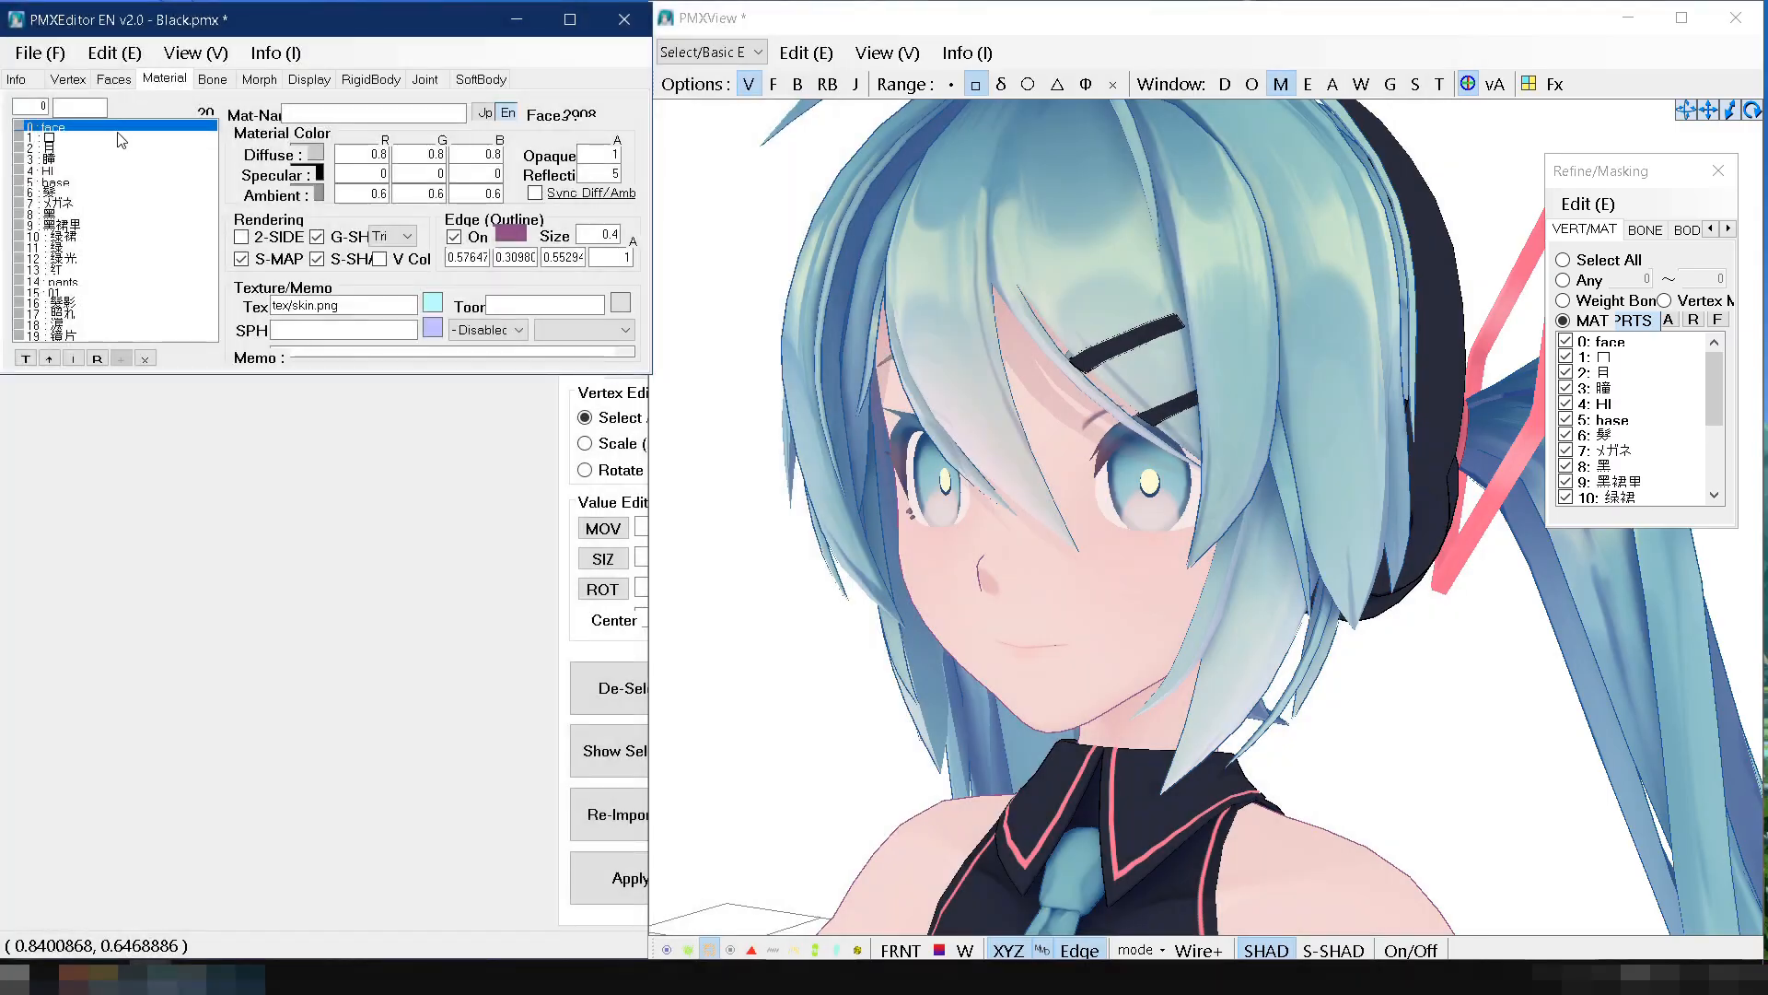
click(118, 158)
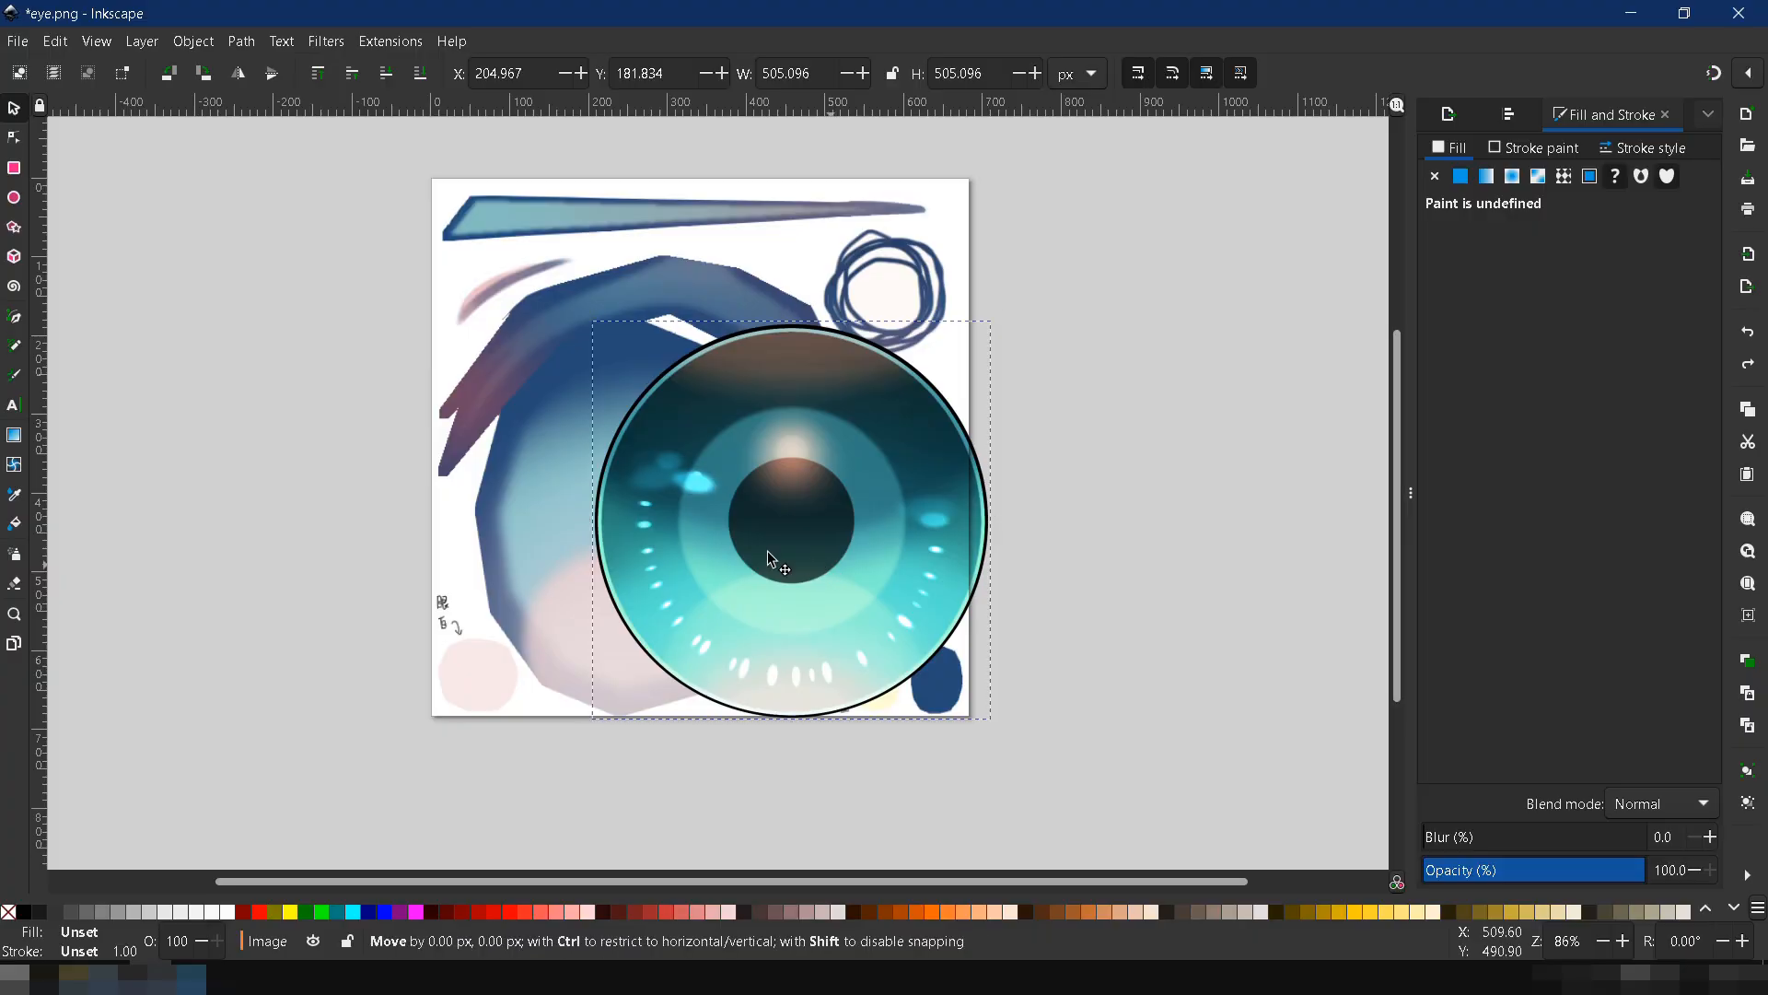
Step: Place the round teal eye texture over the iris in eye.png and scale it to fit the painted iris
drag(768, 553, 630, 552)
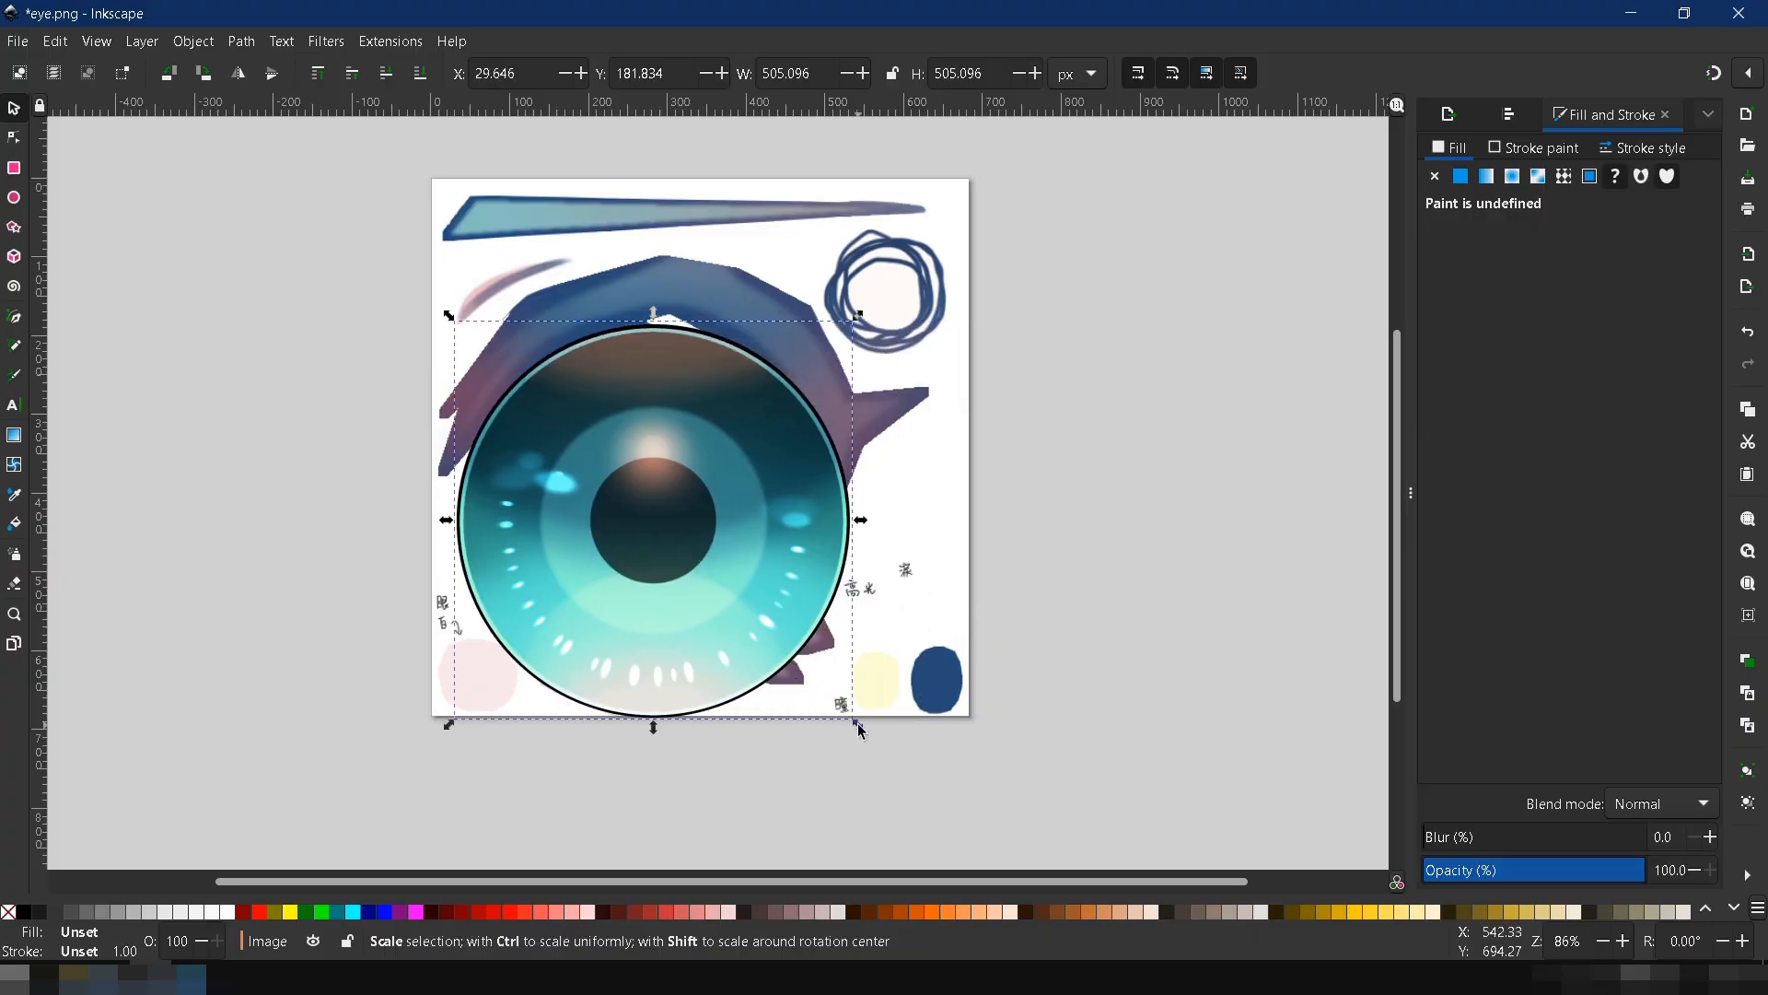
drag(855, 721, 763, 678)
drag(617, 683, 617, 715)
drag(772, 513, 801, 514)
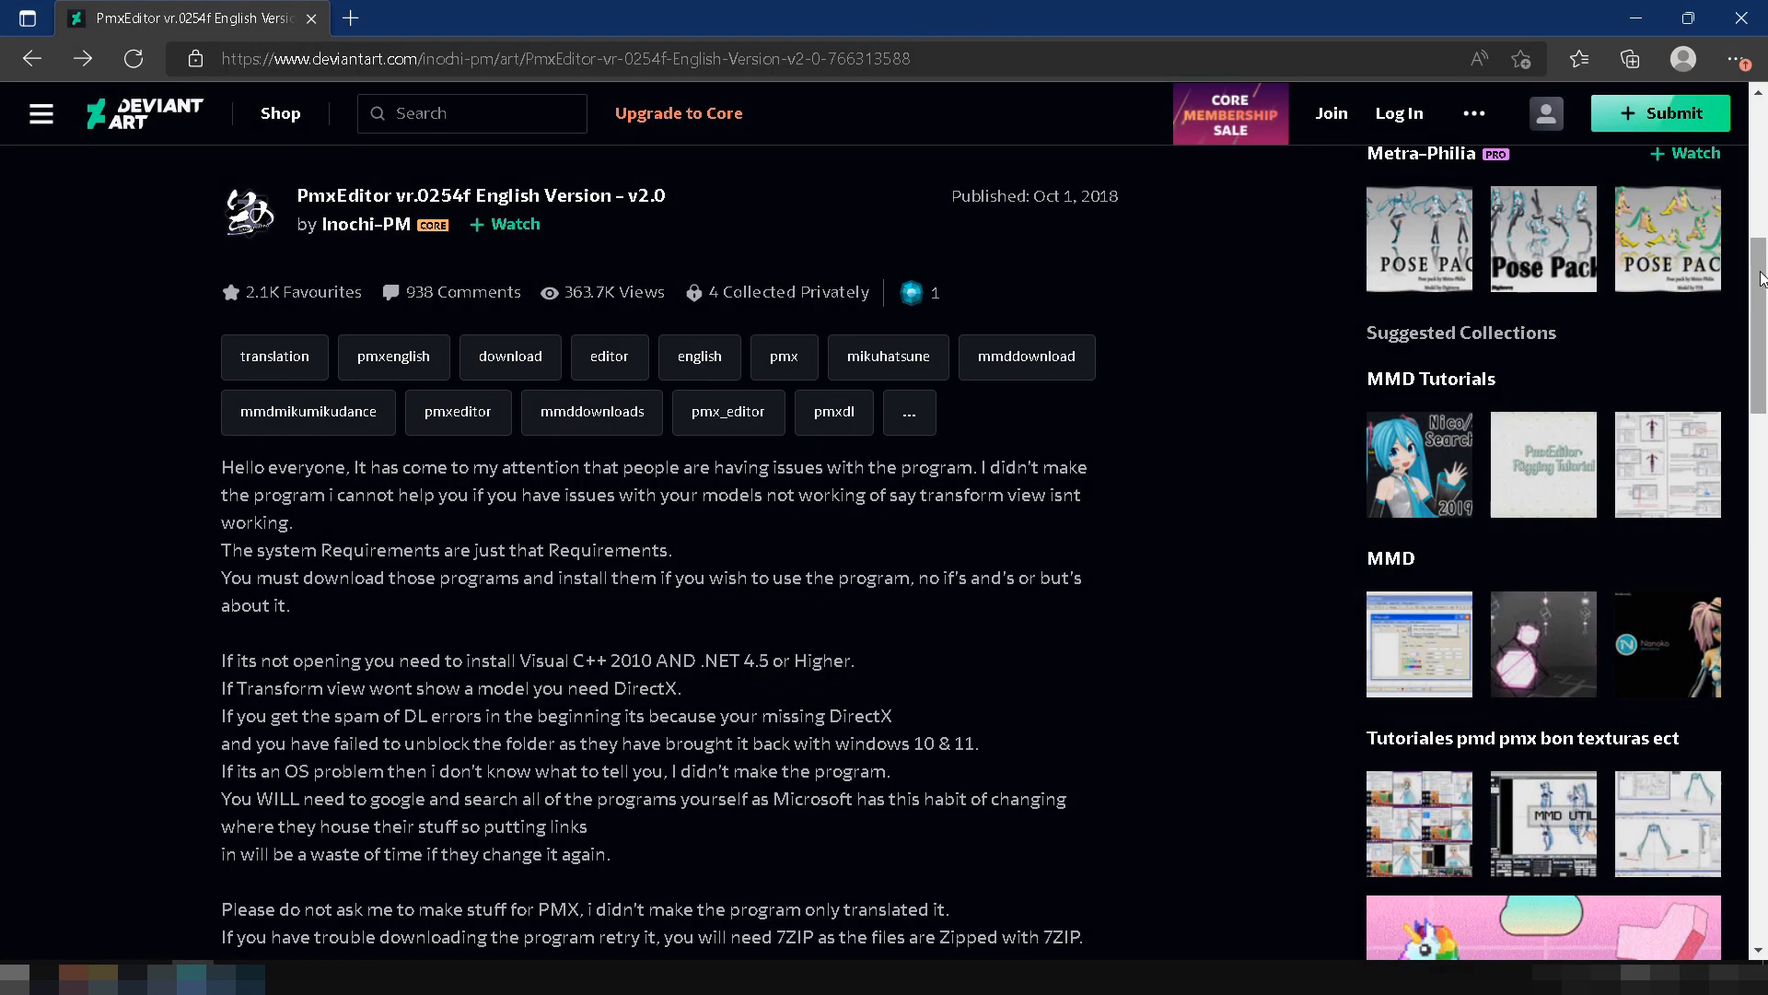
Step: Find the download link in the PmxEditor vr.0254f English Version v2.0 description and open it
scroll(1761, 279, down, 10)
click(413, 797)
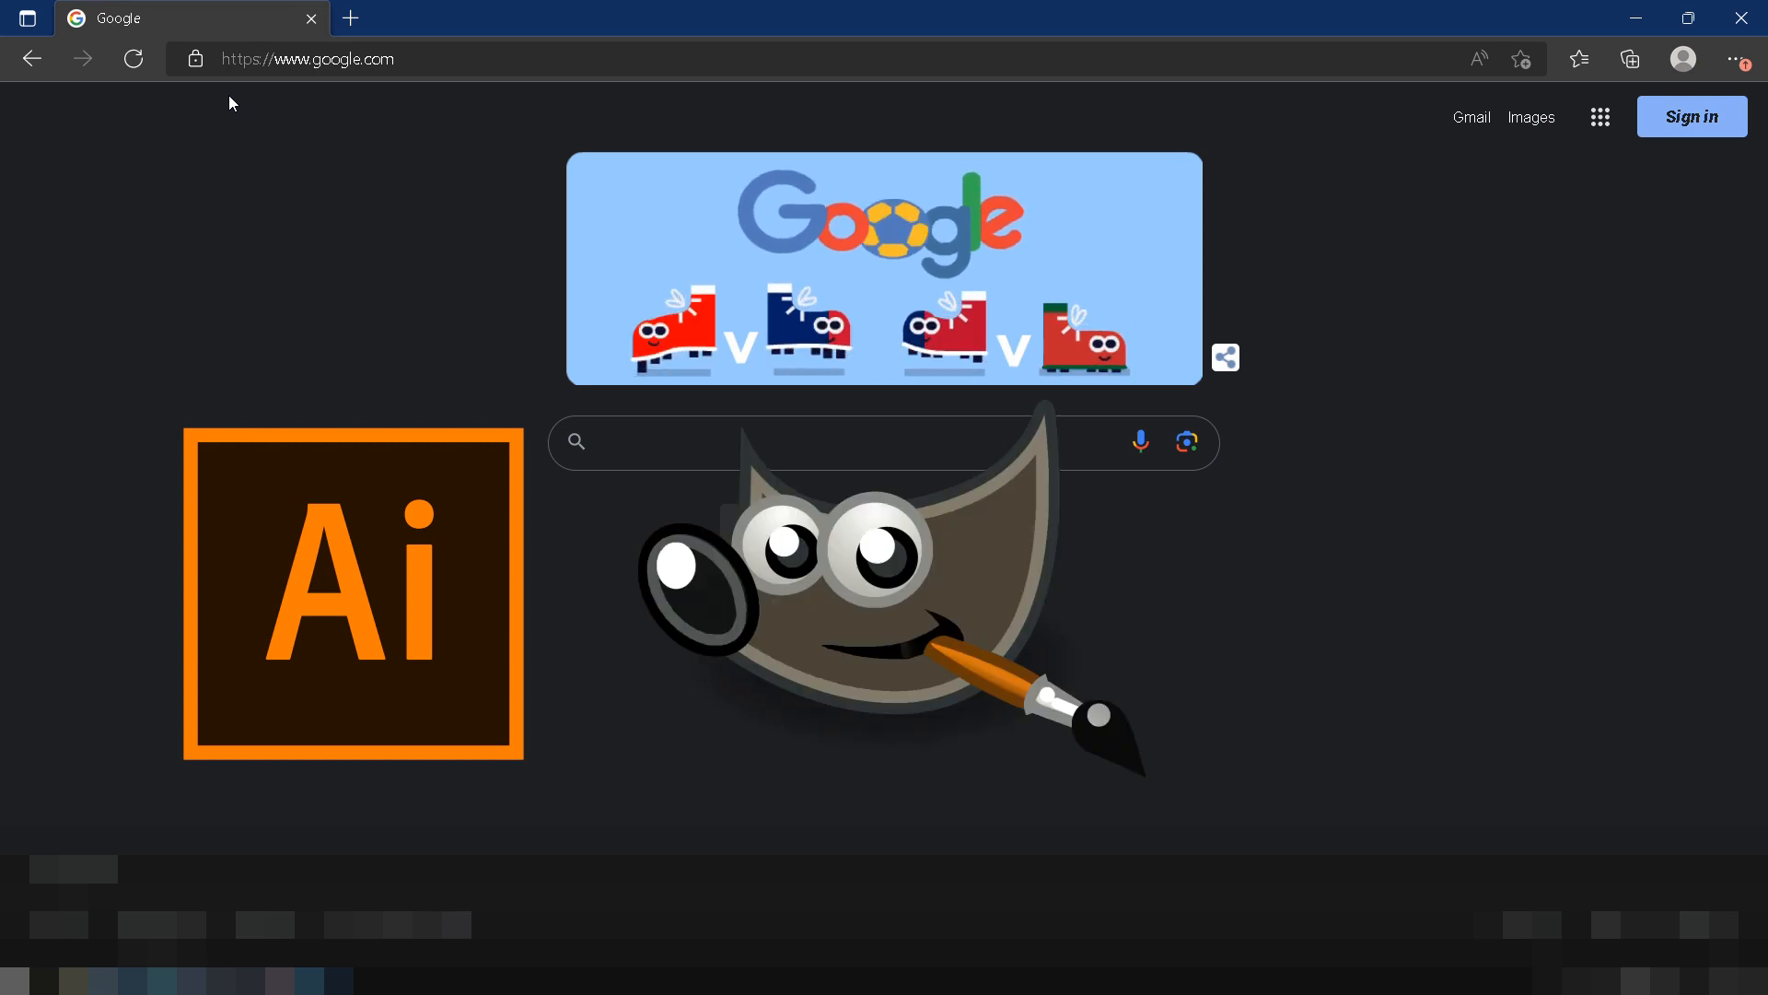
Step: Search the web for inkscape and open the official Inkscape site
click(278, 59)
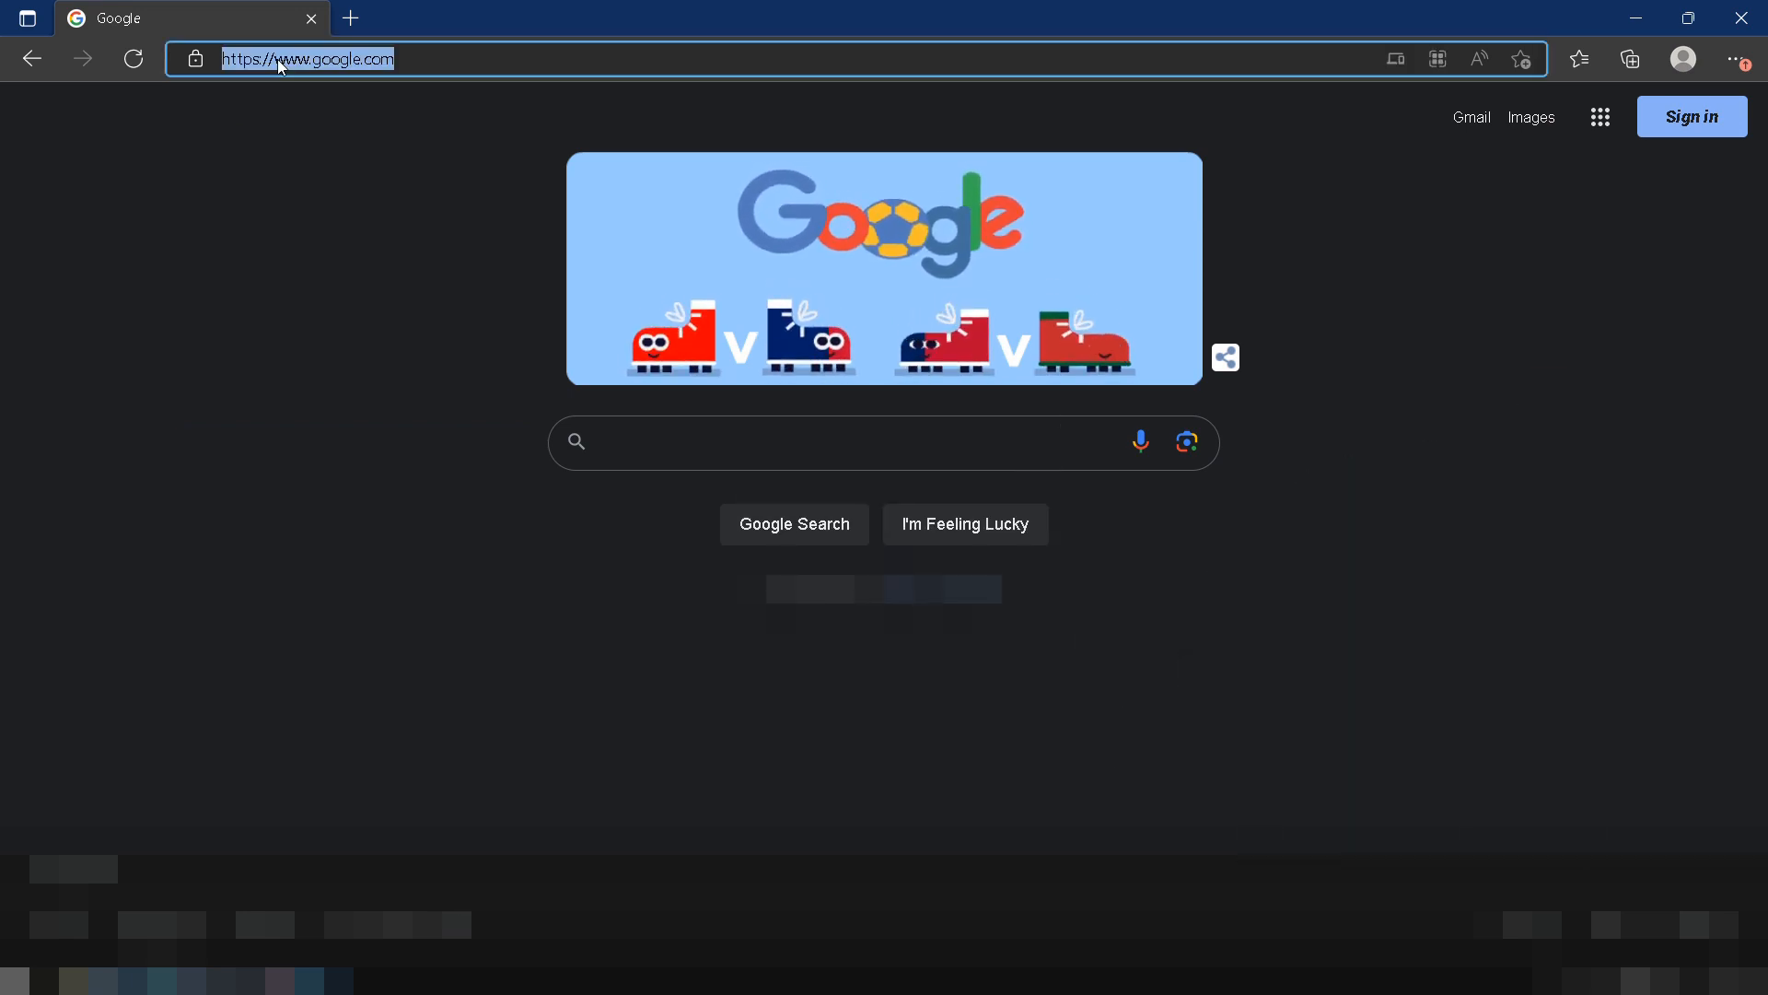
text(inkscape)
key(Return)
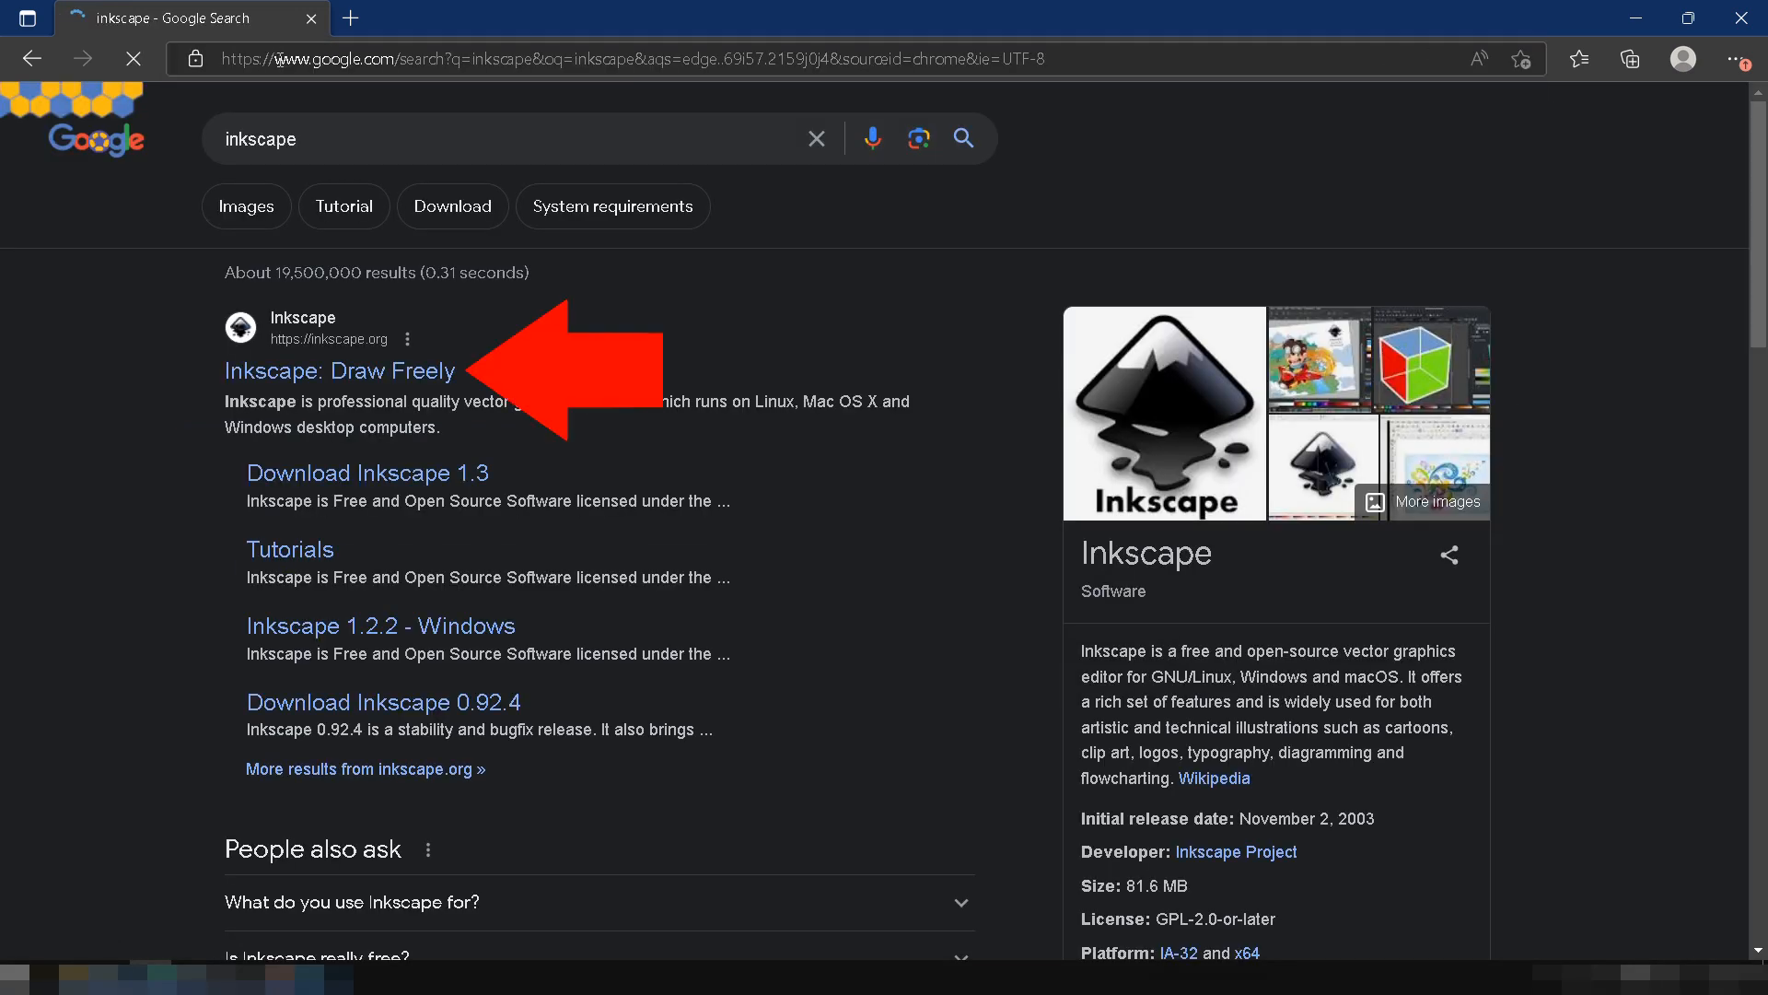
click(274, 370)
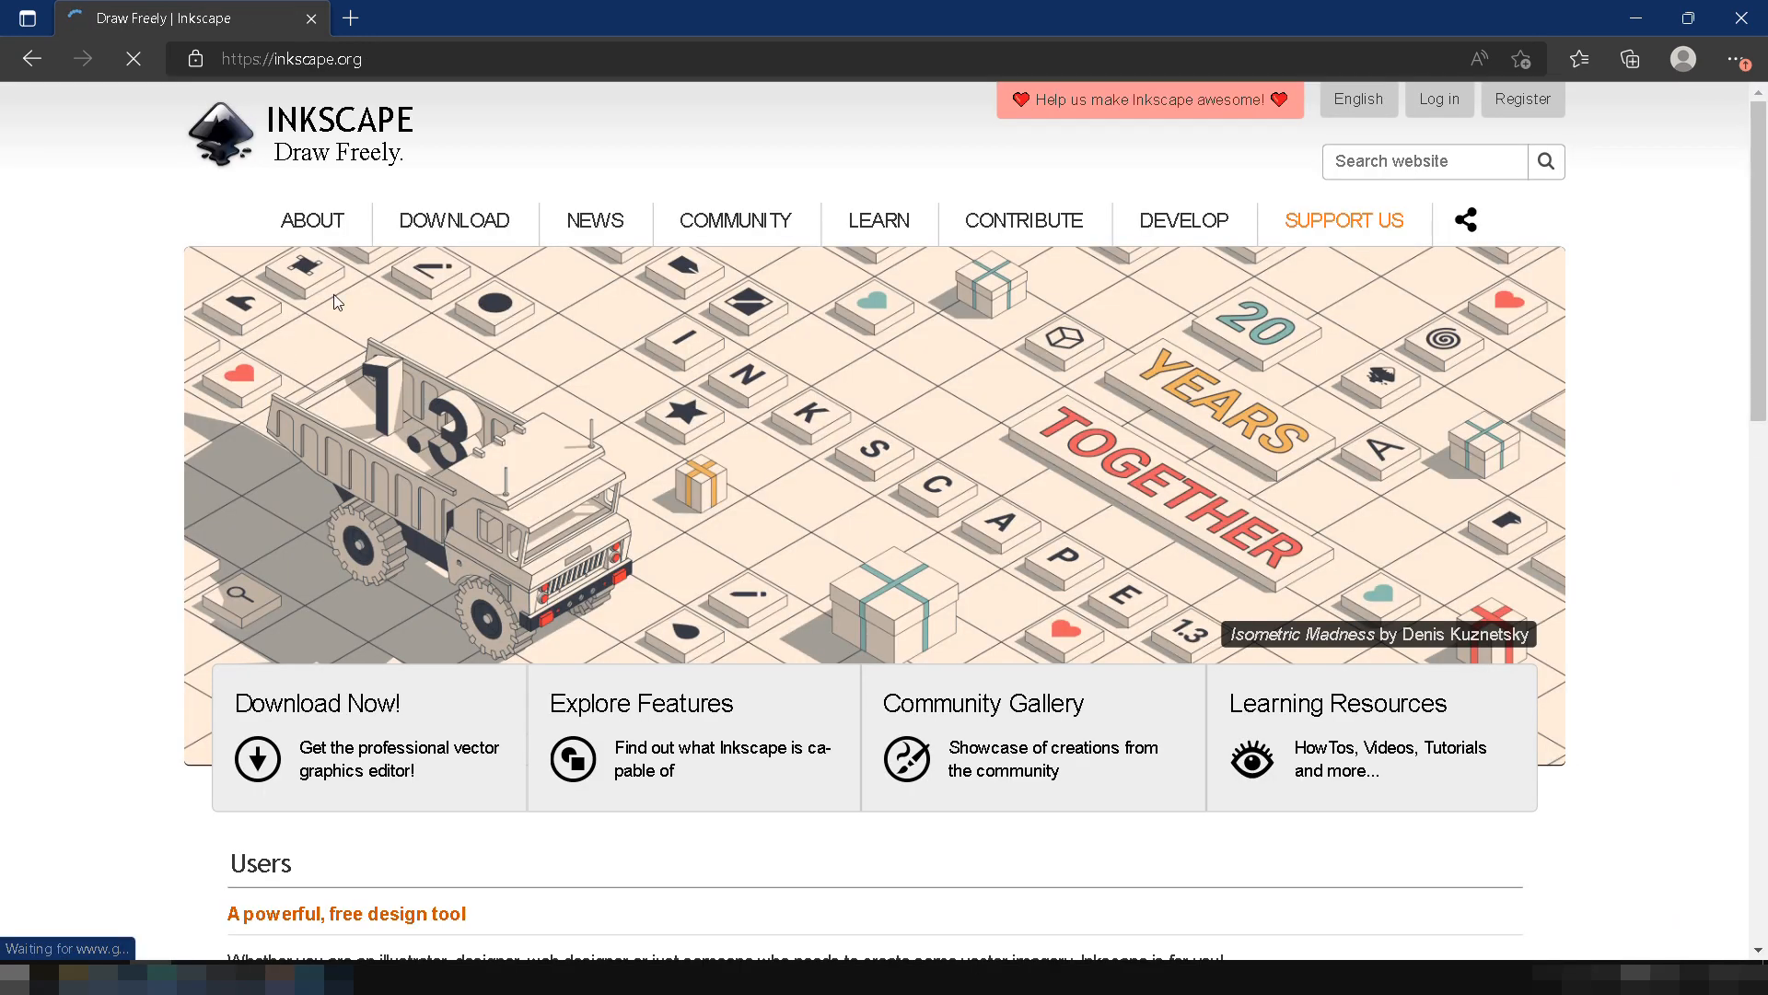
Step: Open the Windows 64-bit msi page for Inkscape 1.3 and download the installer
mouse_move(461, 222)
click(440, 287)
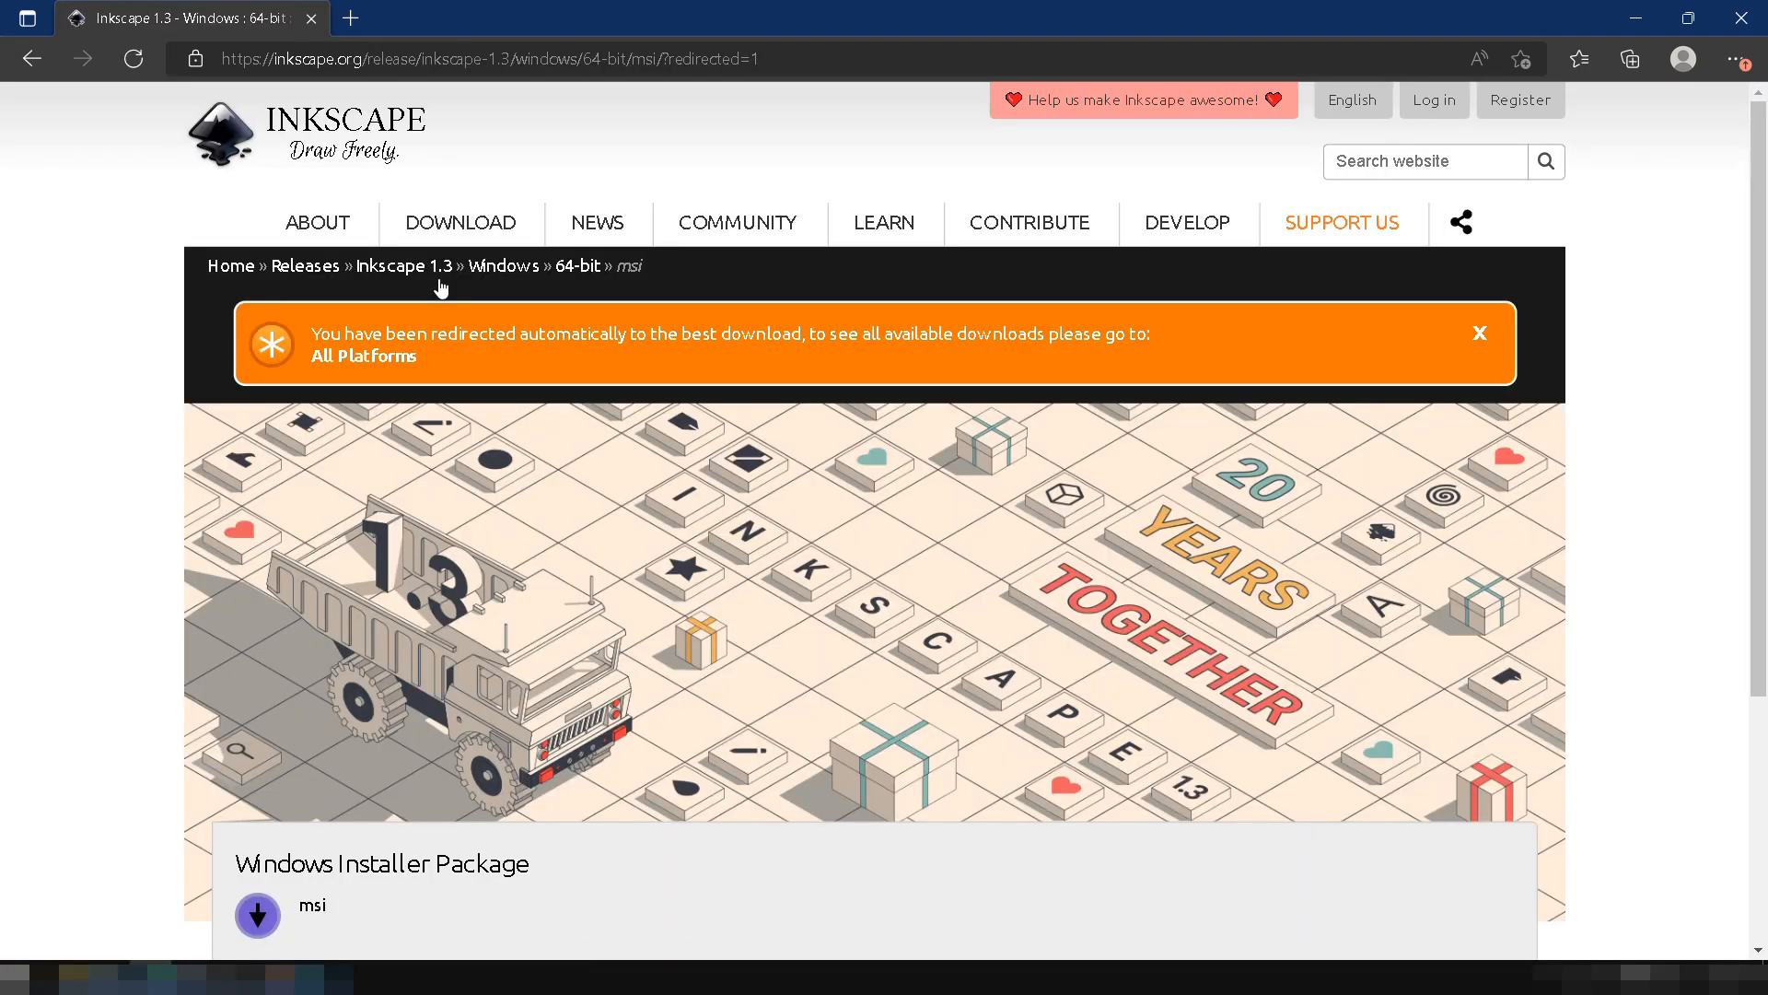
scroll(418, 427, down, 4)
click(385, 523)
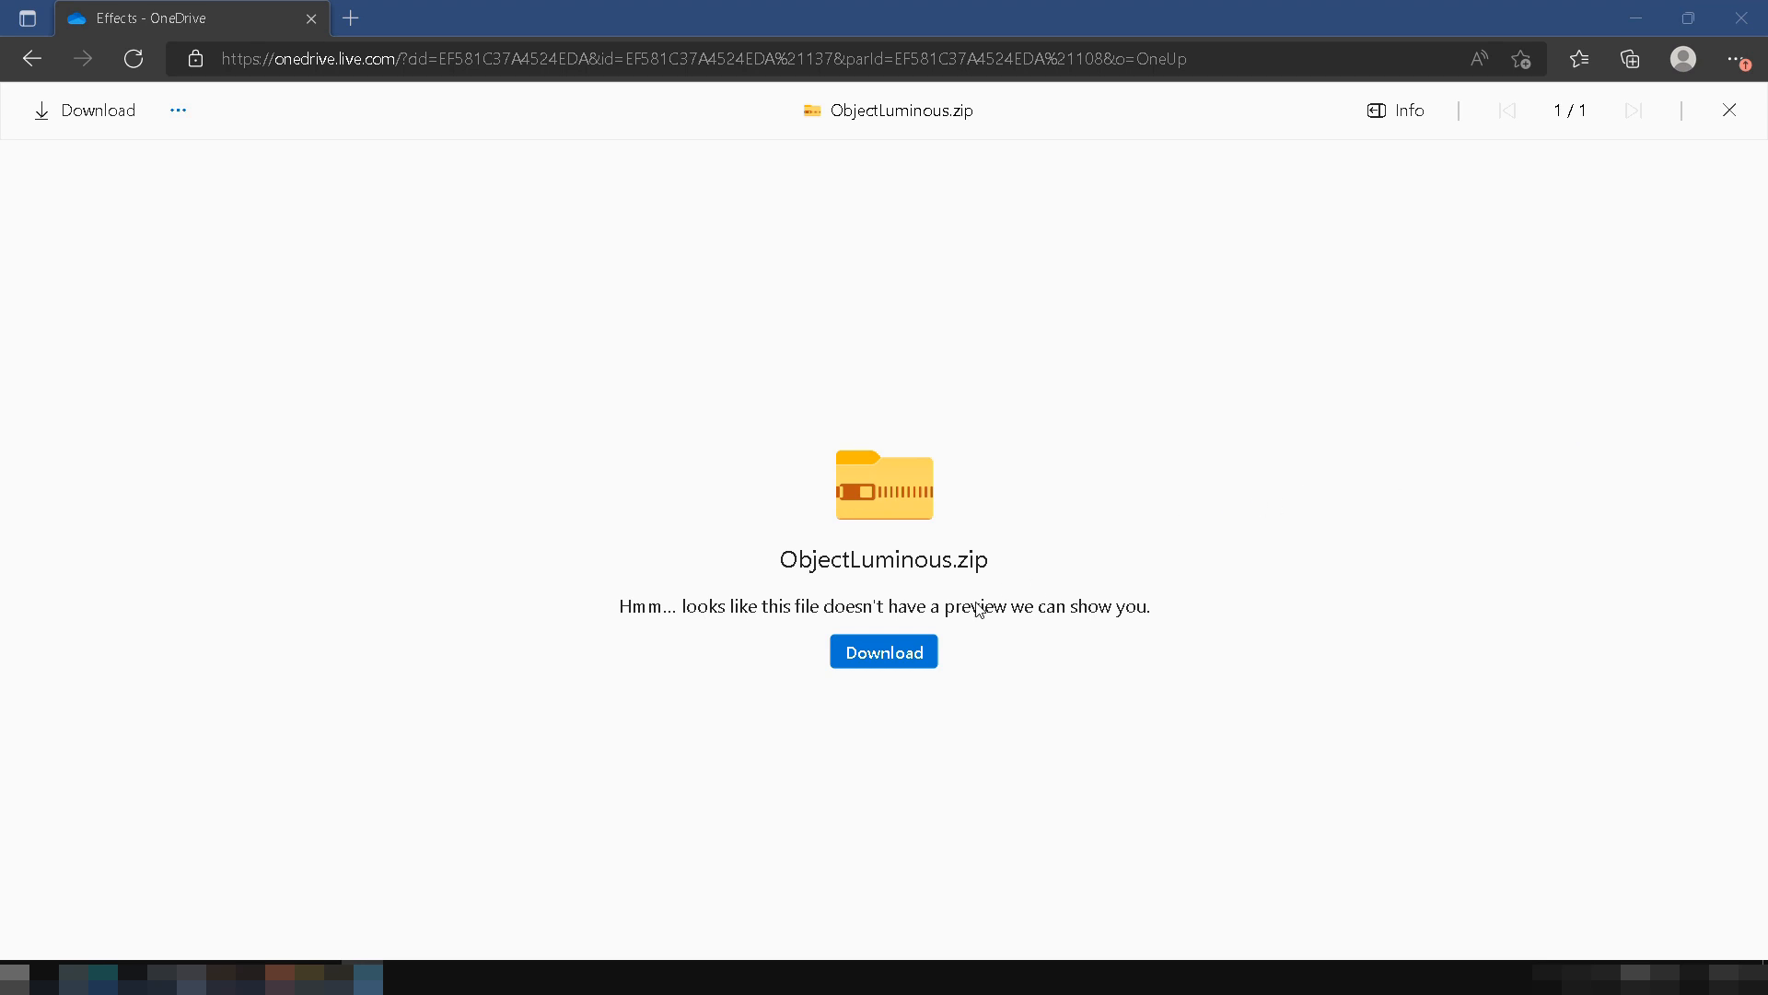
Step: Download ObjectLuminous.zip from OneDrive and look through the BowlRoll page of the Sour式初音ミクVer.1.02 model
click(928, 654)
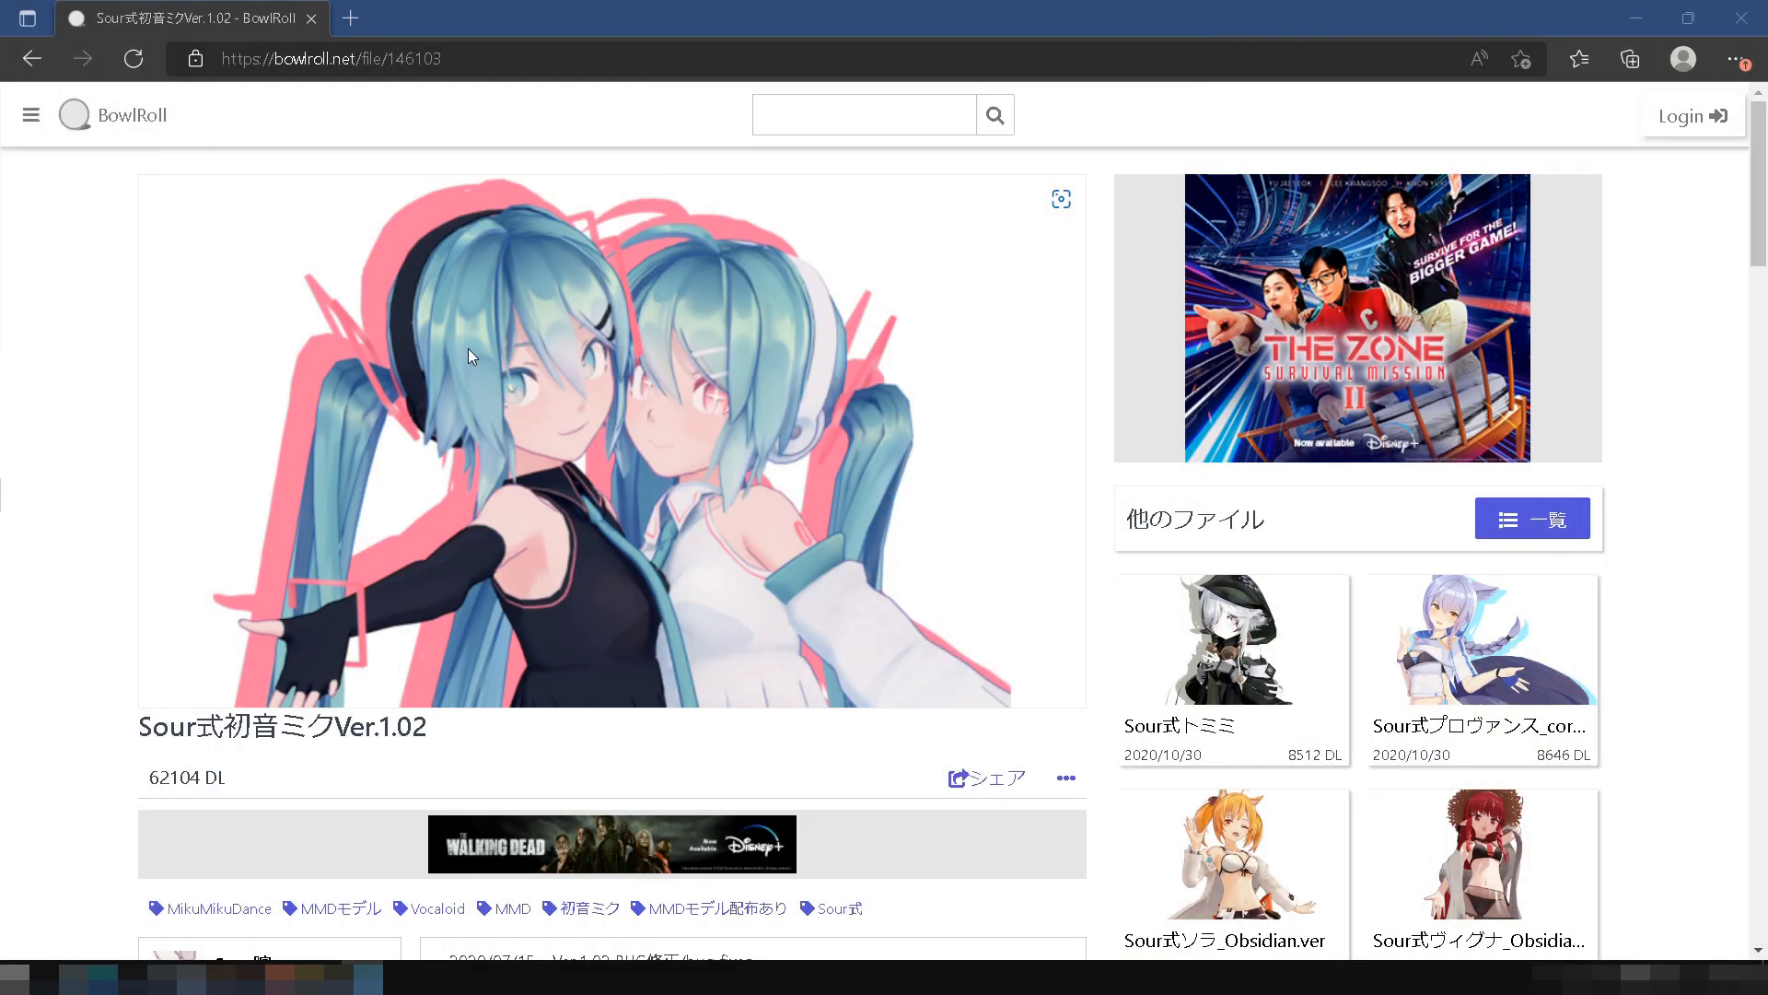
scroll(468, 348, down, 10)
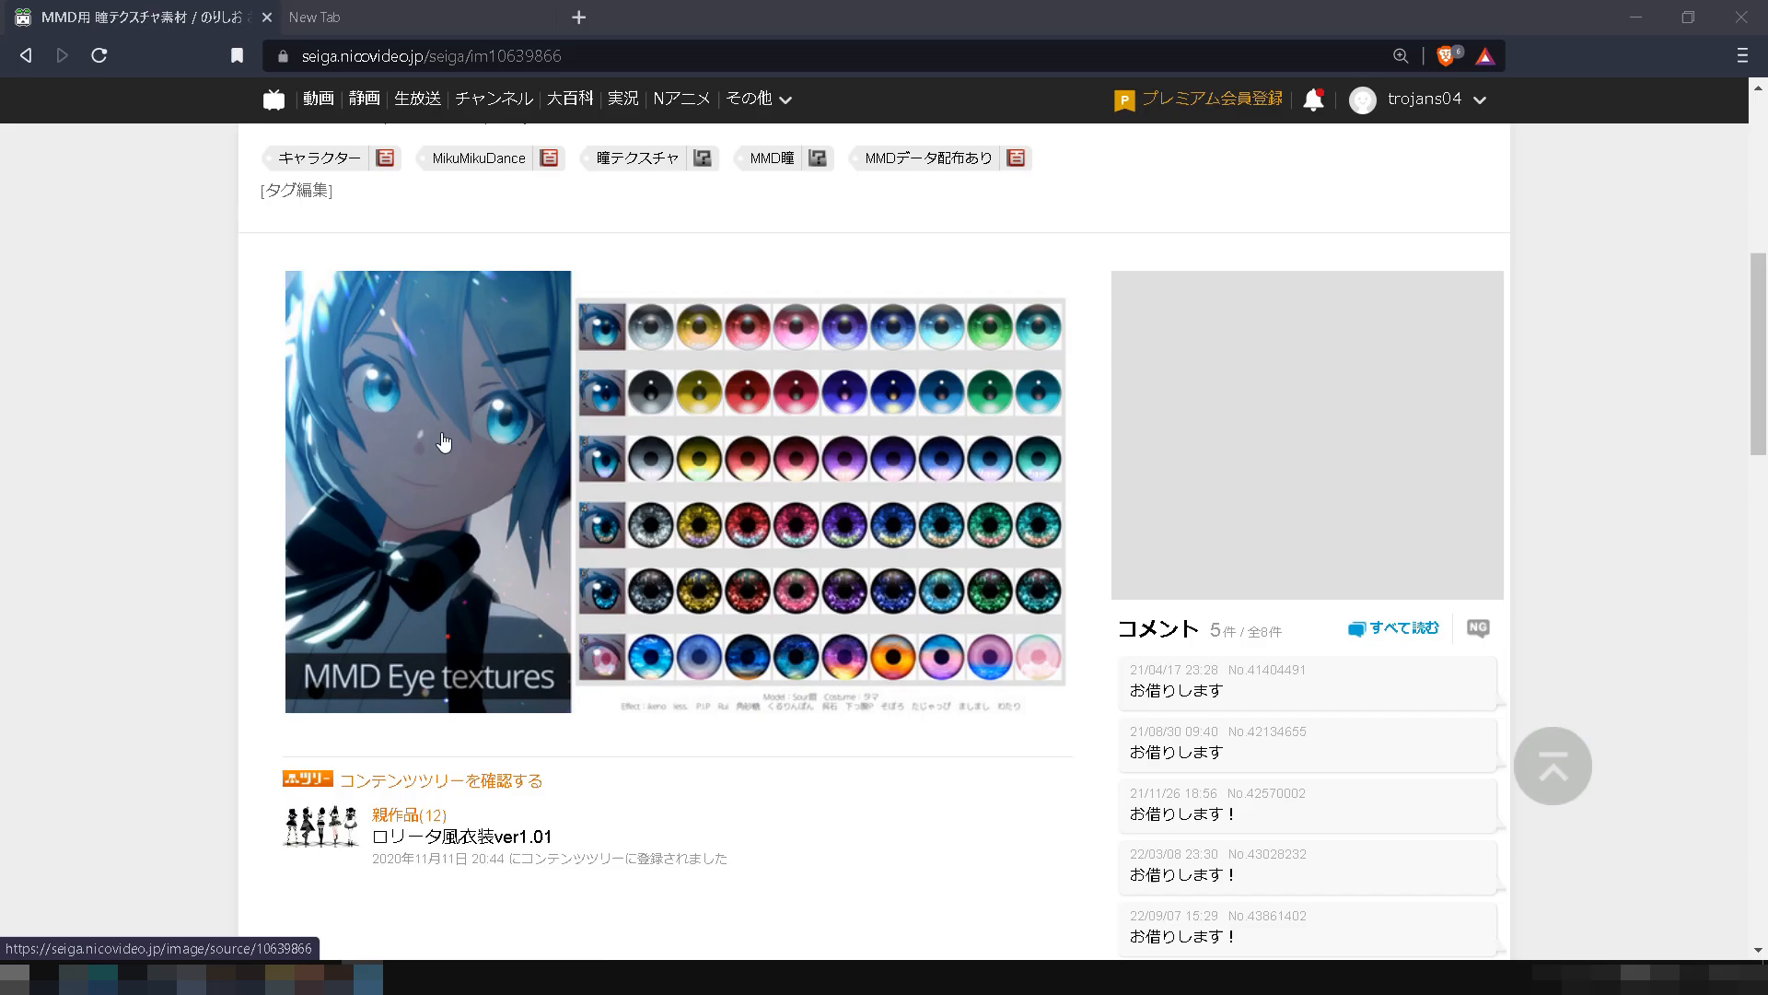
Step: Follow the first download link on the MMD用 瞳テクスチャ素材 page and download MMD_EyeTex1.zip
scroll(444, 442, up, 6)
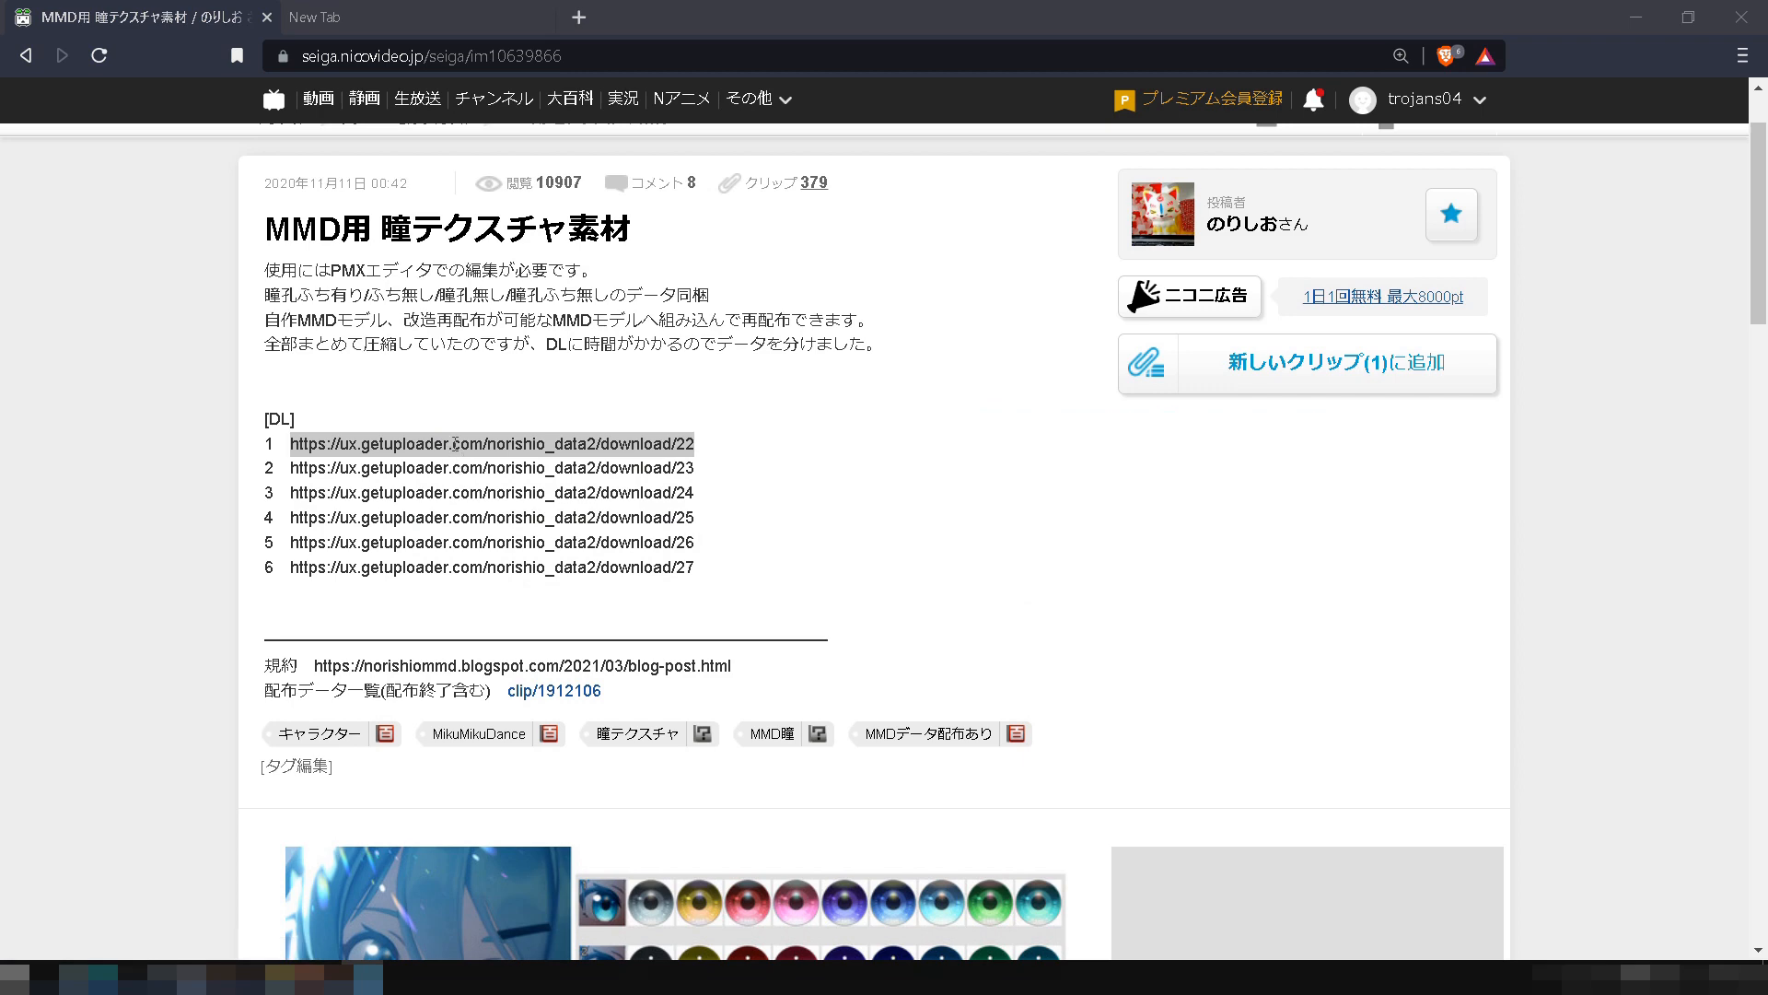
click(455, 443)
scroll(700, 419, down, 3)
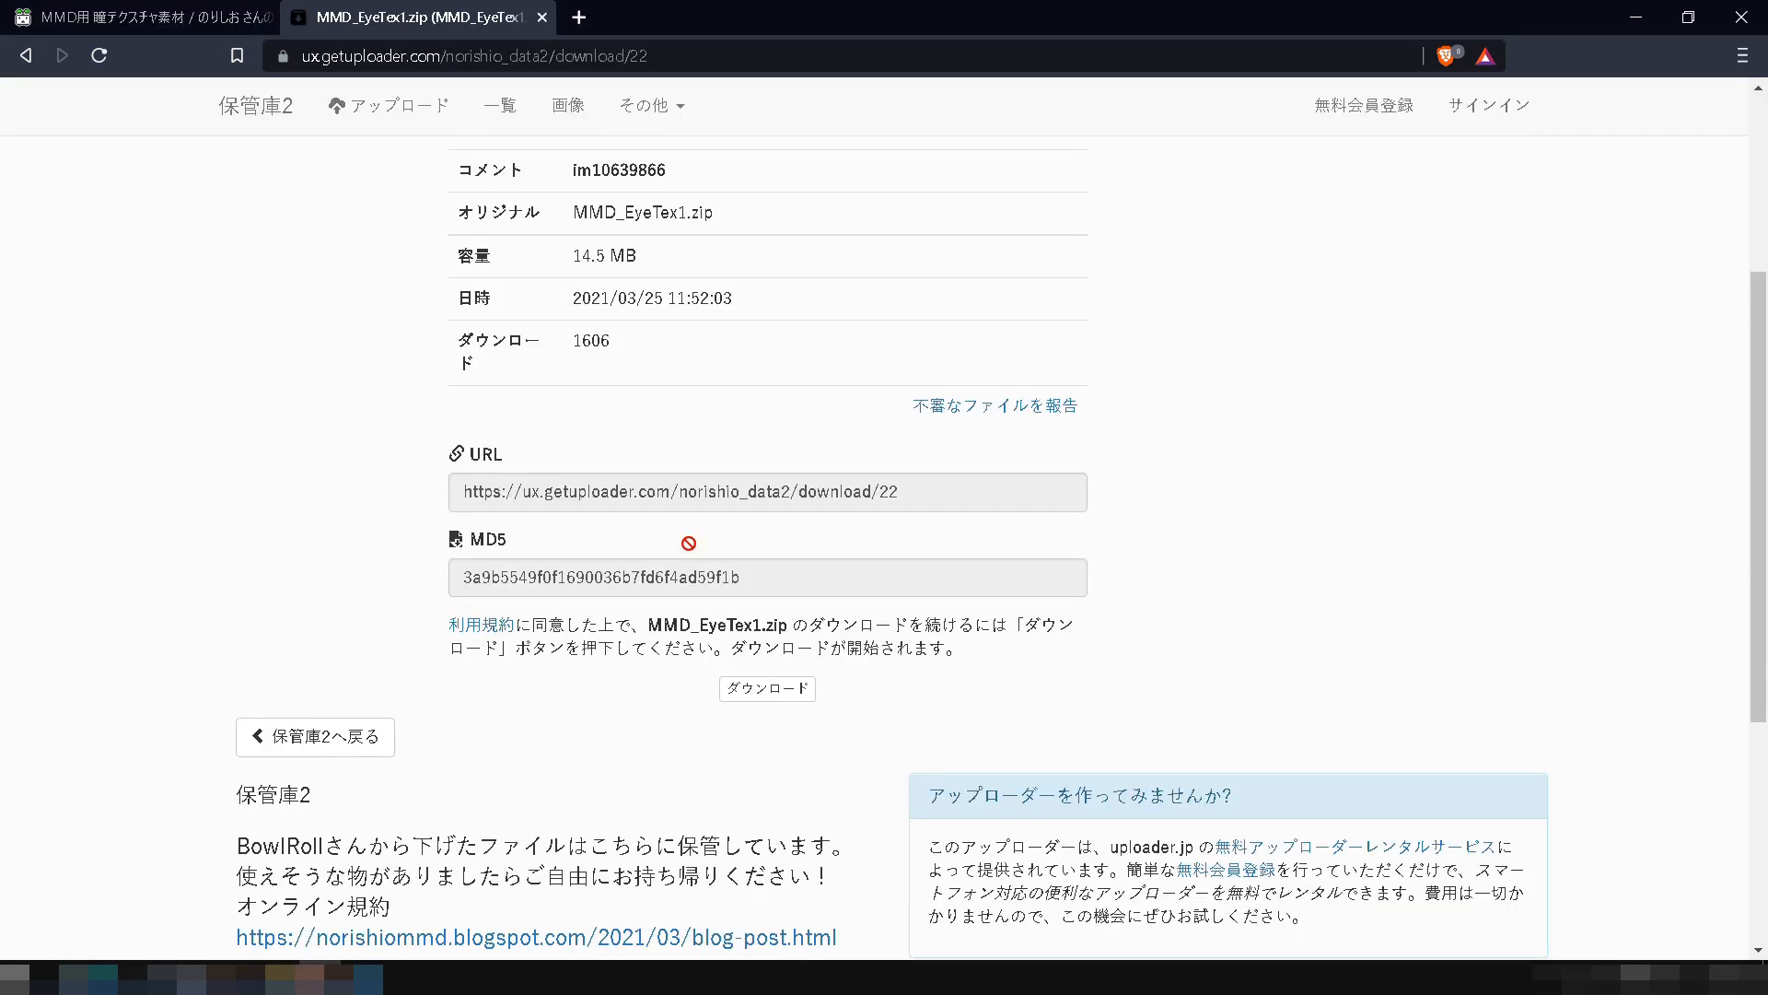
click(765, 688)
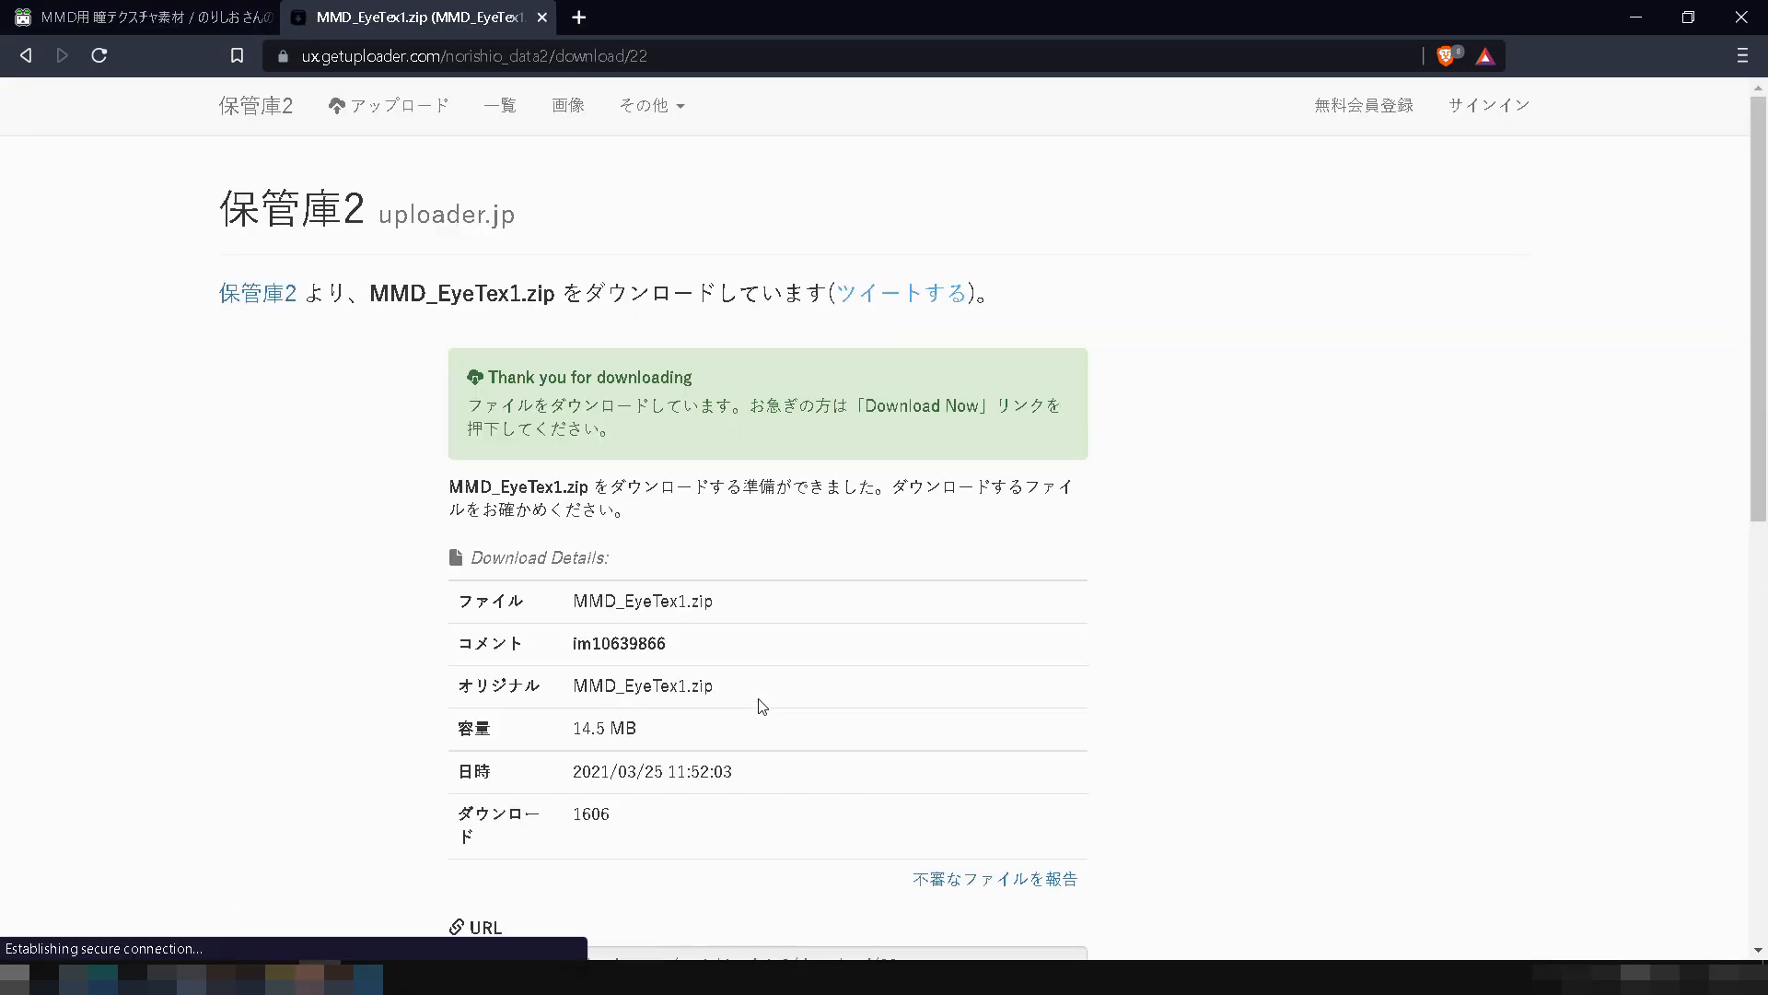
scroll(760, 707, down, 5)
click(761, 707)
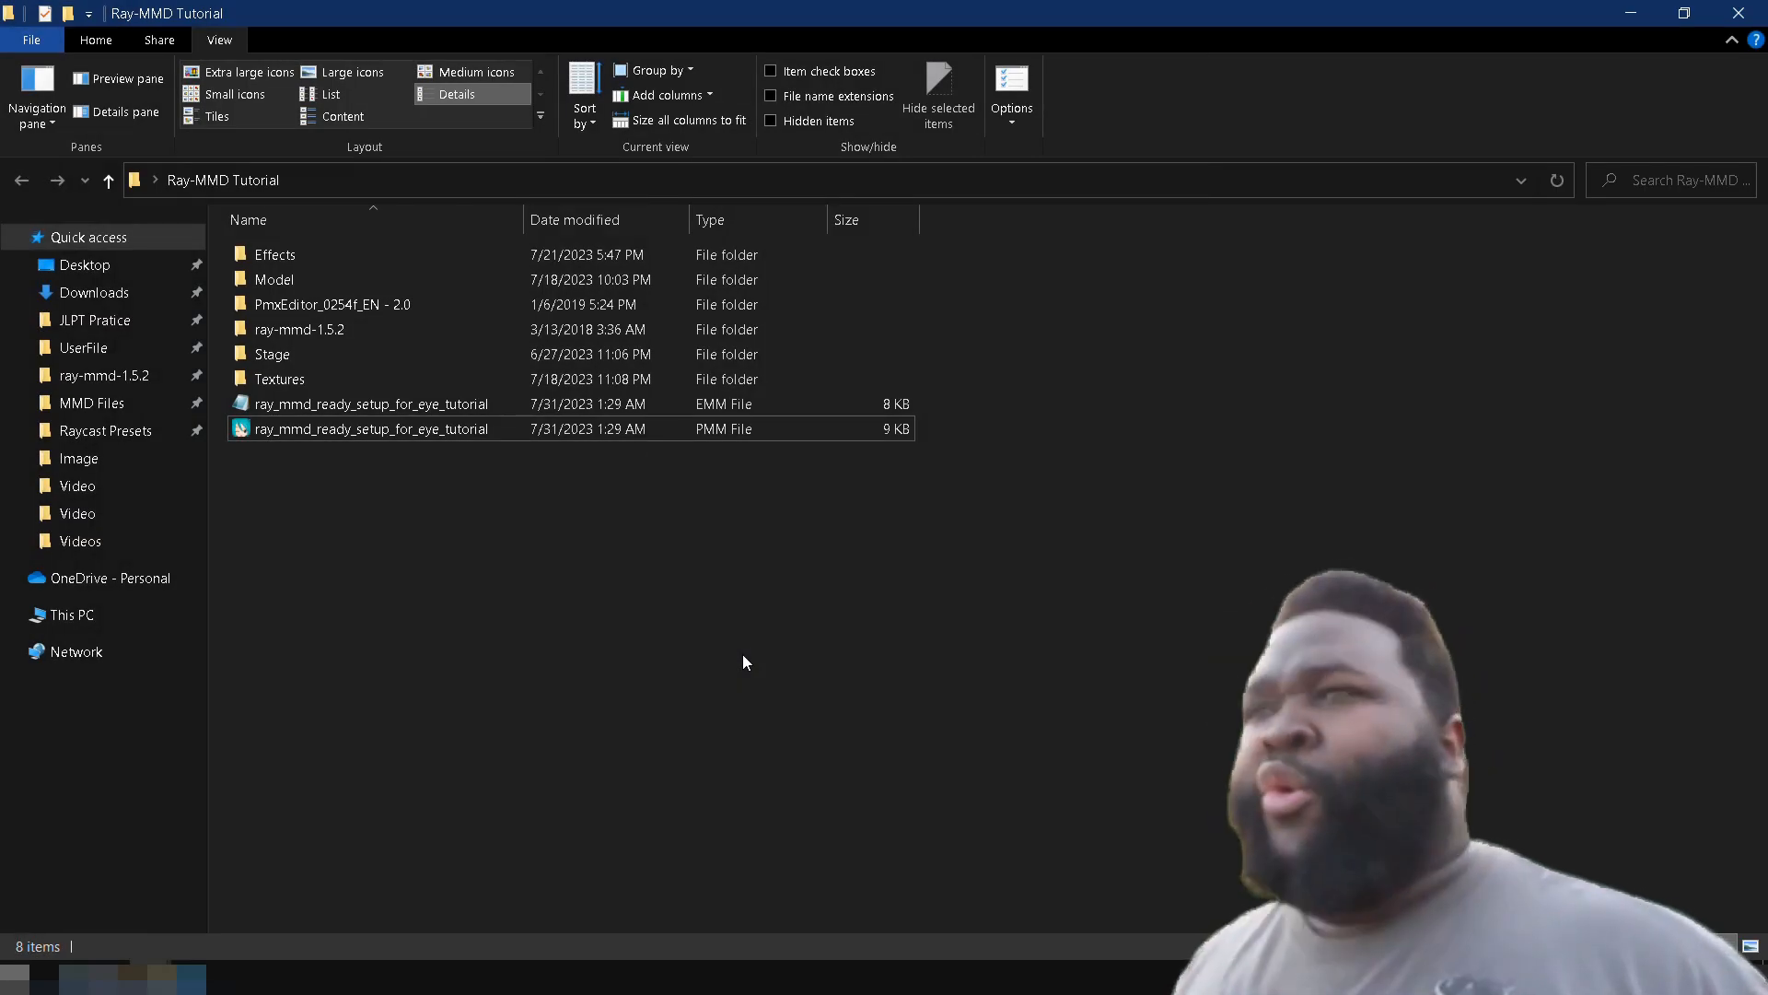
Step: Open the ray_mmd_ready_setup_for_eye_tutorial PMM project in MikuMikuDance and display its MaterialMap effect assignments
click(436, 426)
double_click(436, 427)
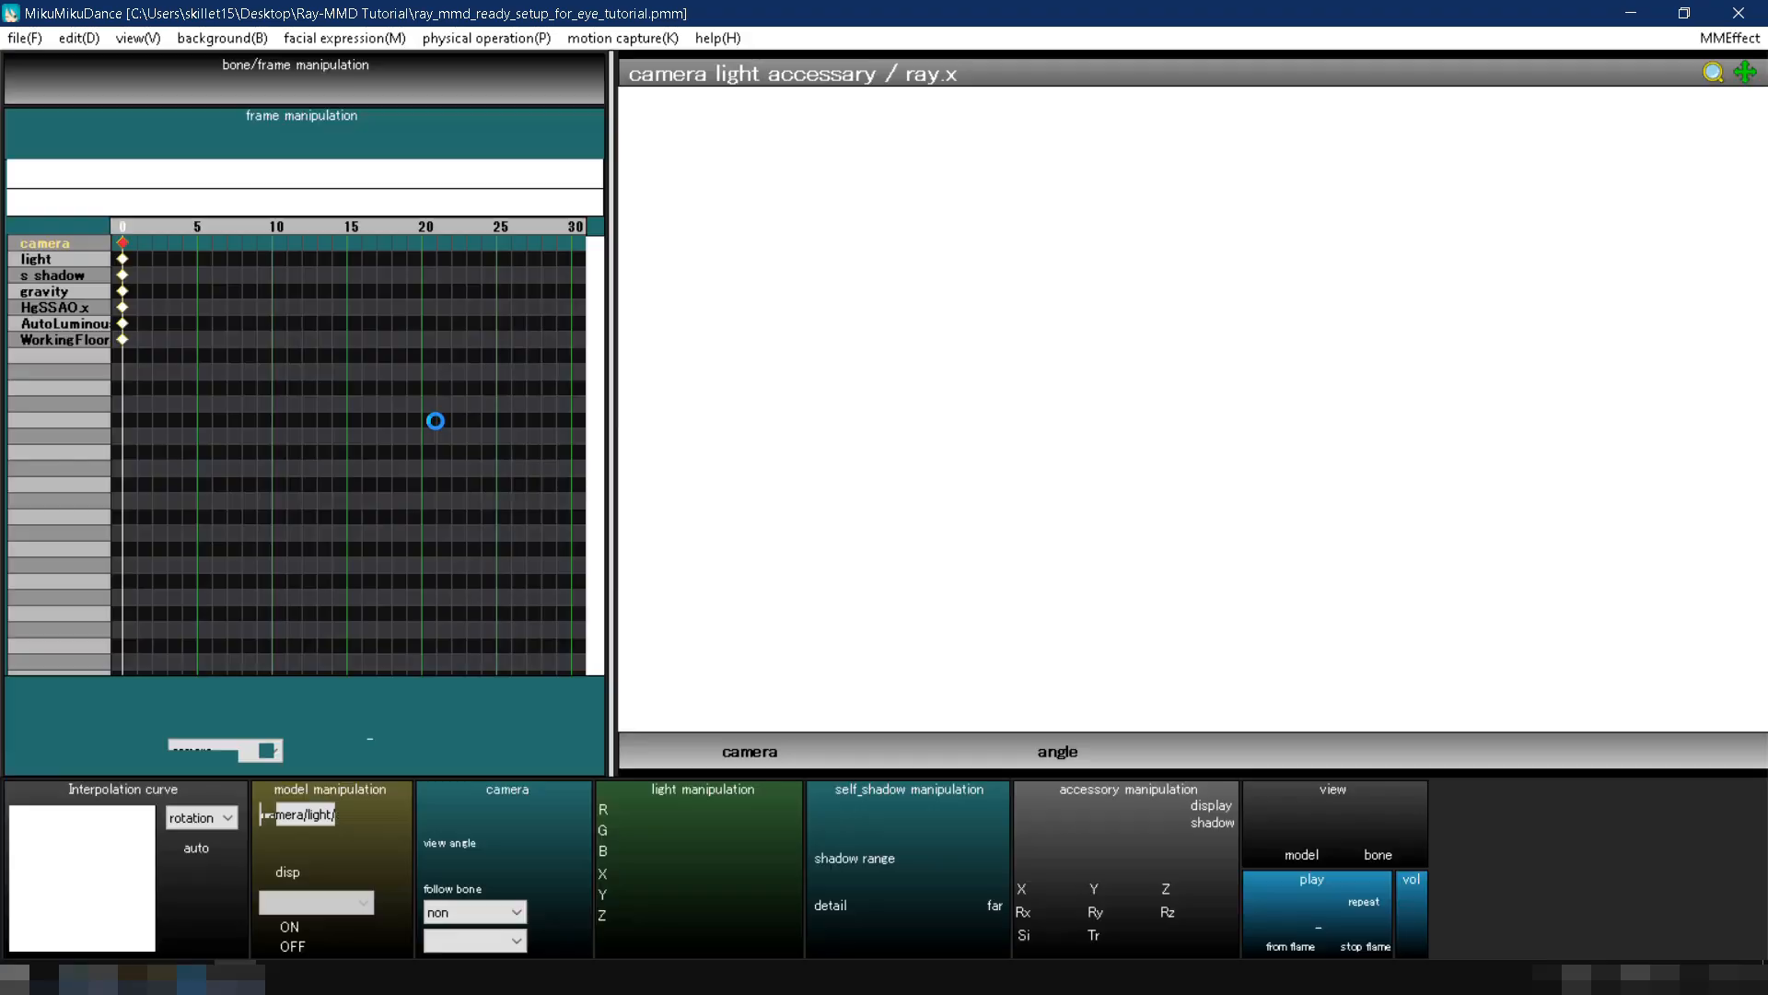
click(1730, 38)
click(1641, 78)
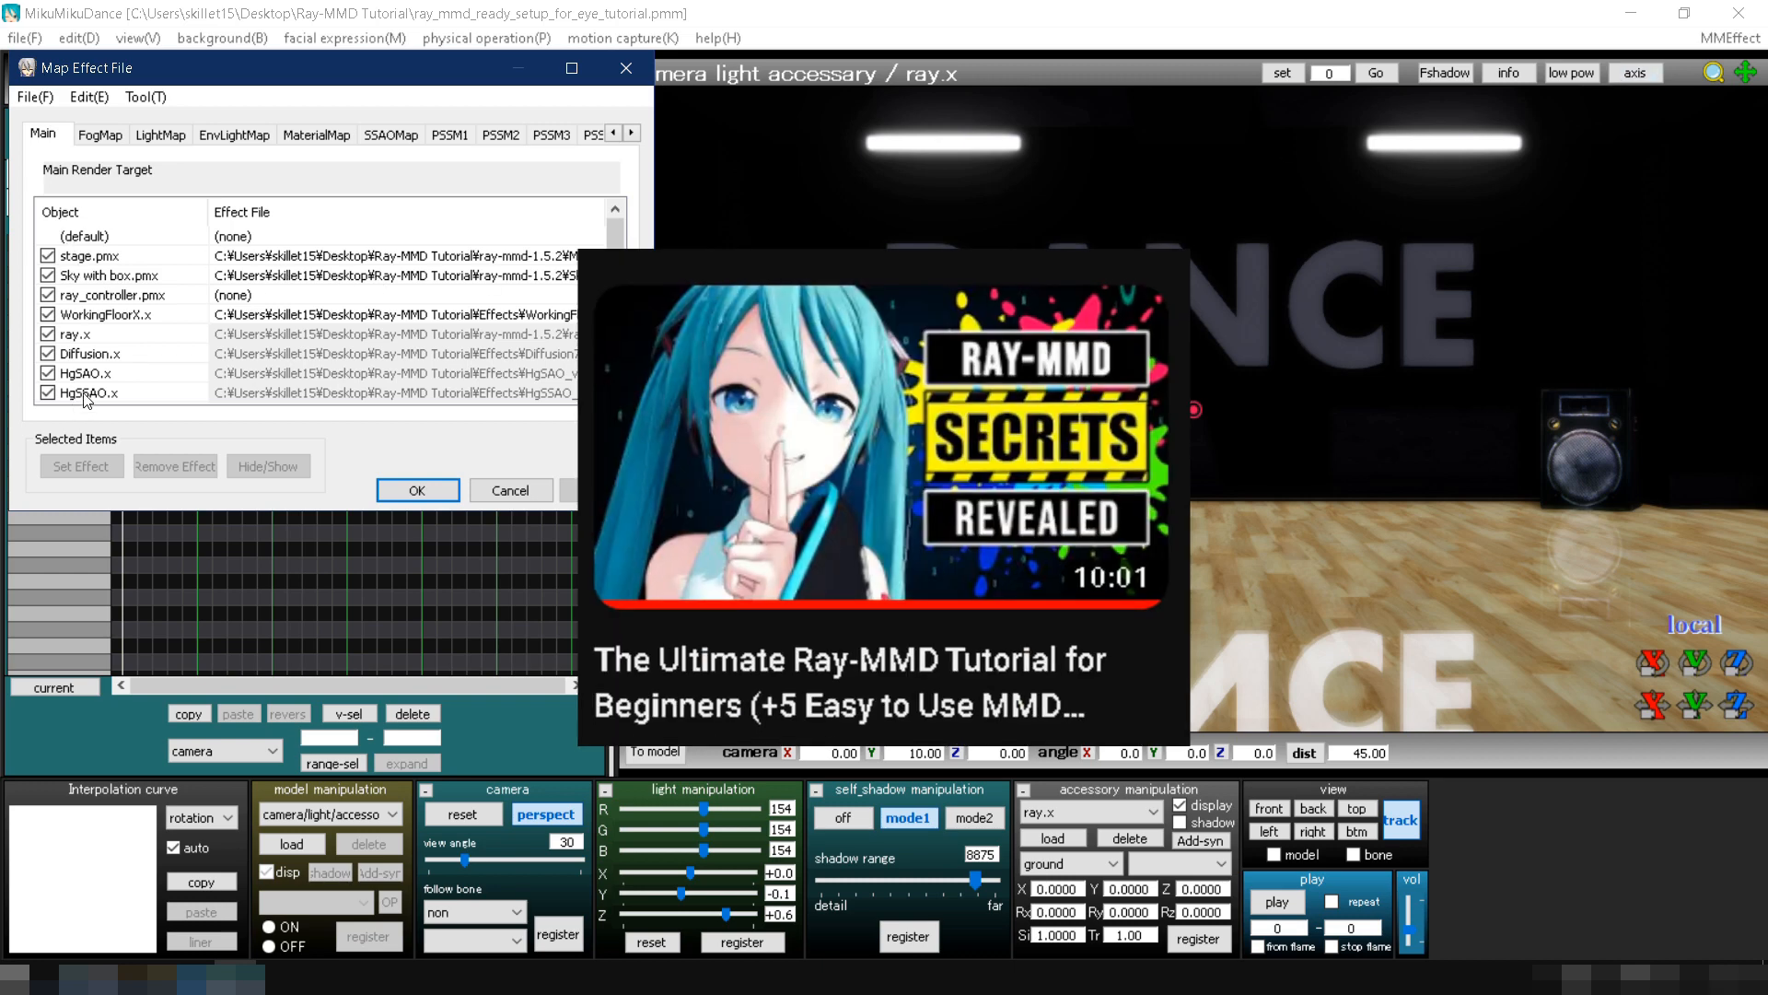
click(339, 136)
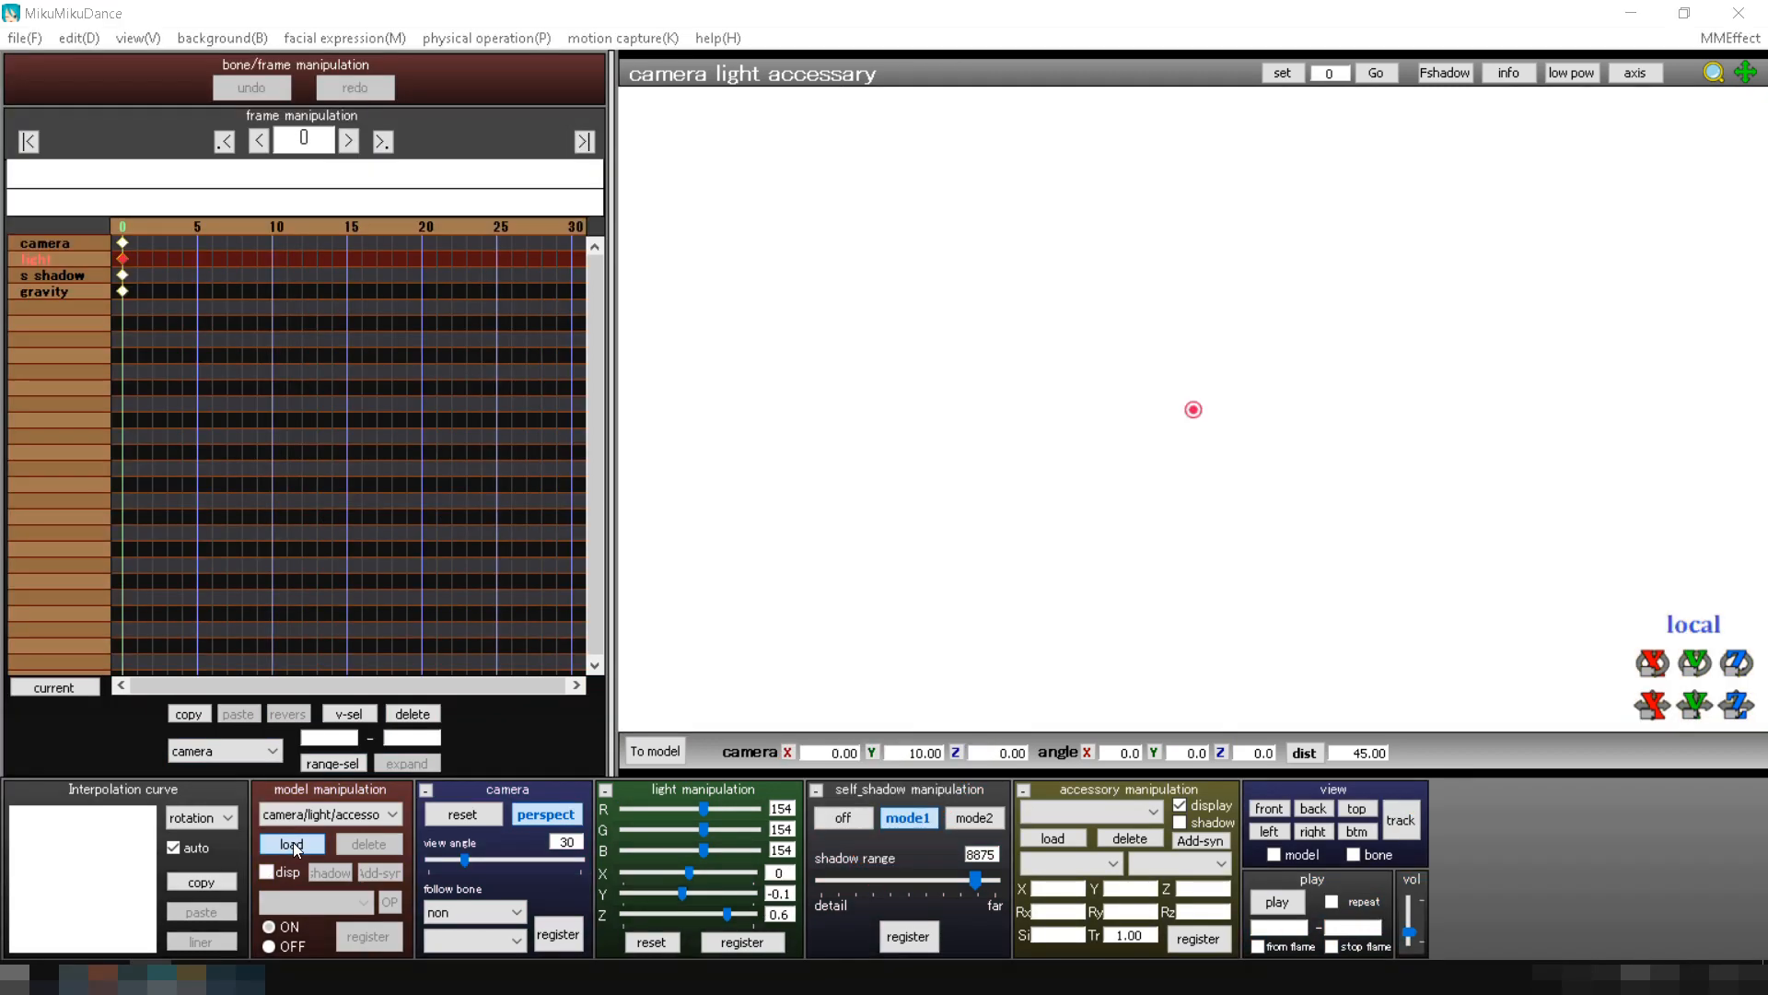
Step: Load the つみ式ミクさんv4 model from the Model folder of Ray-MMD Tutorial
click(292, 843)
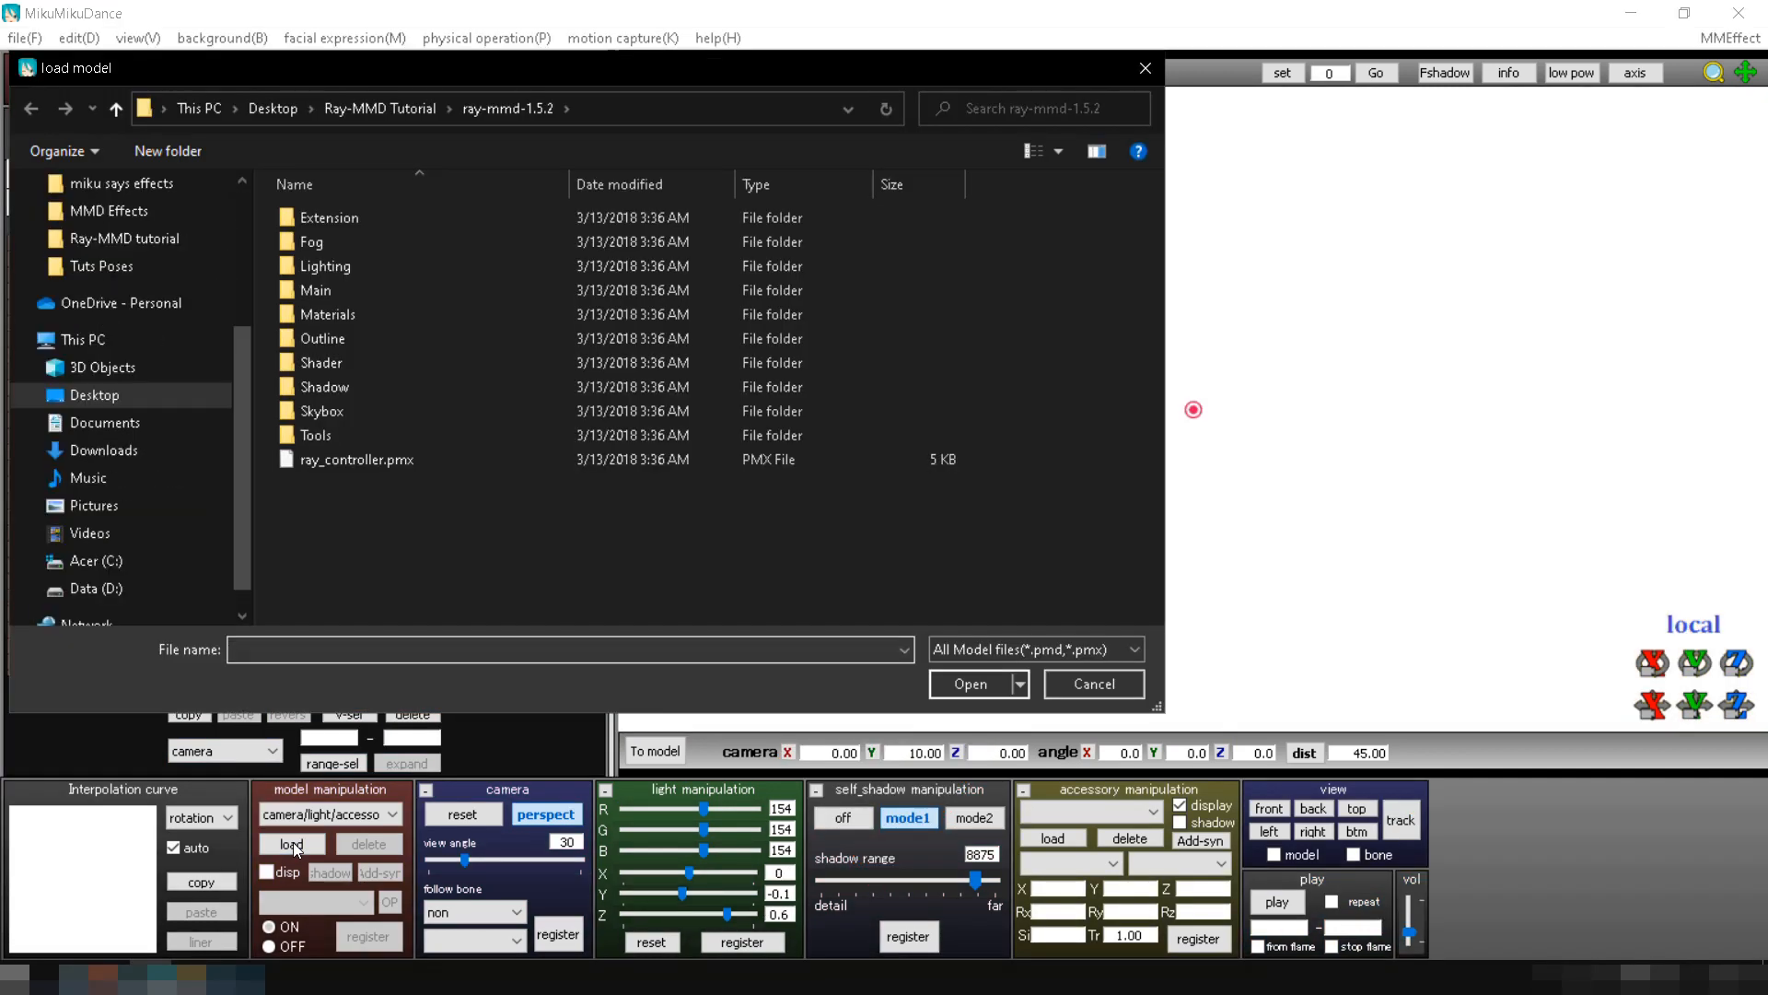
click(352, 101)
double_click(328, 217)
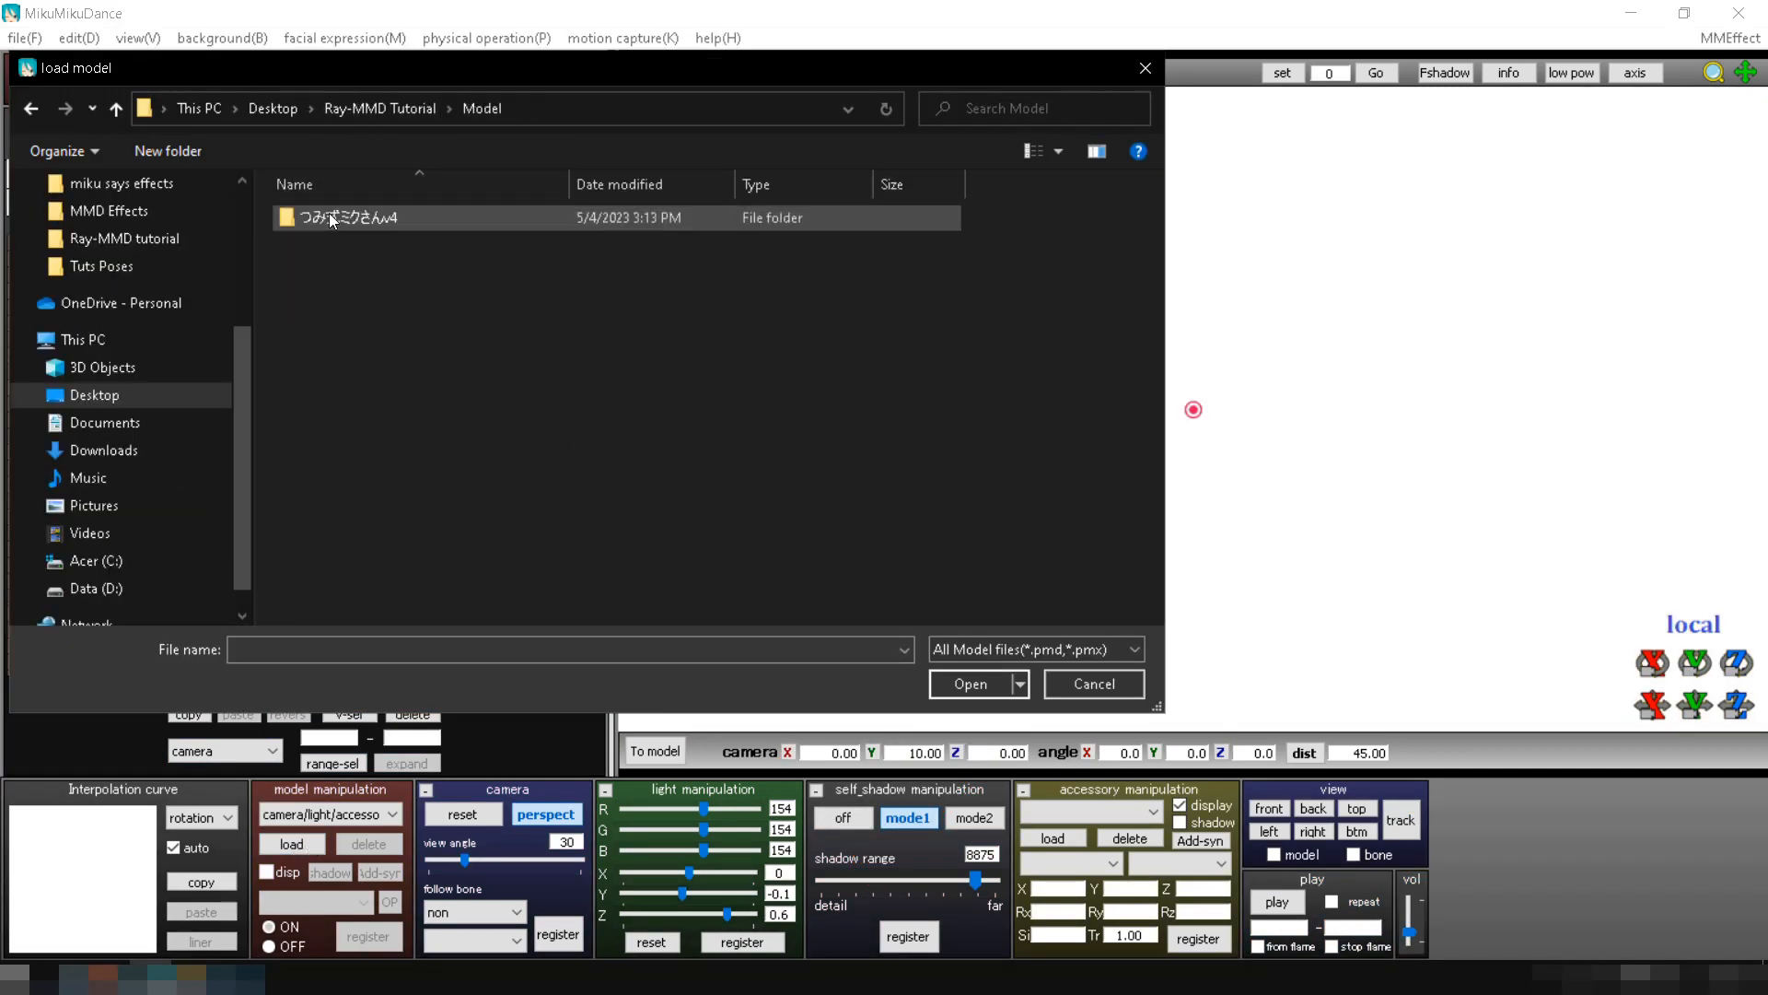
double_click(332, 218)
double_click(342, 219)
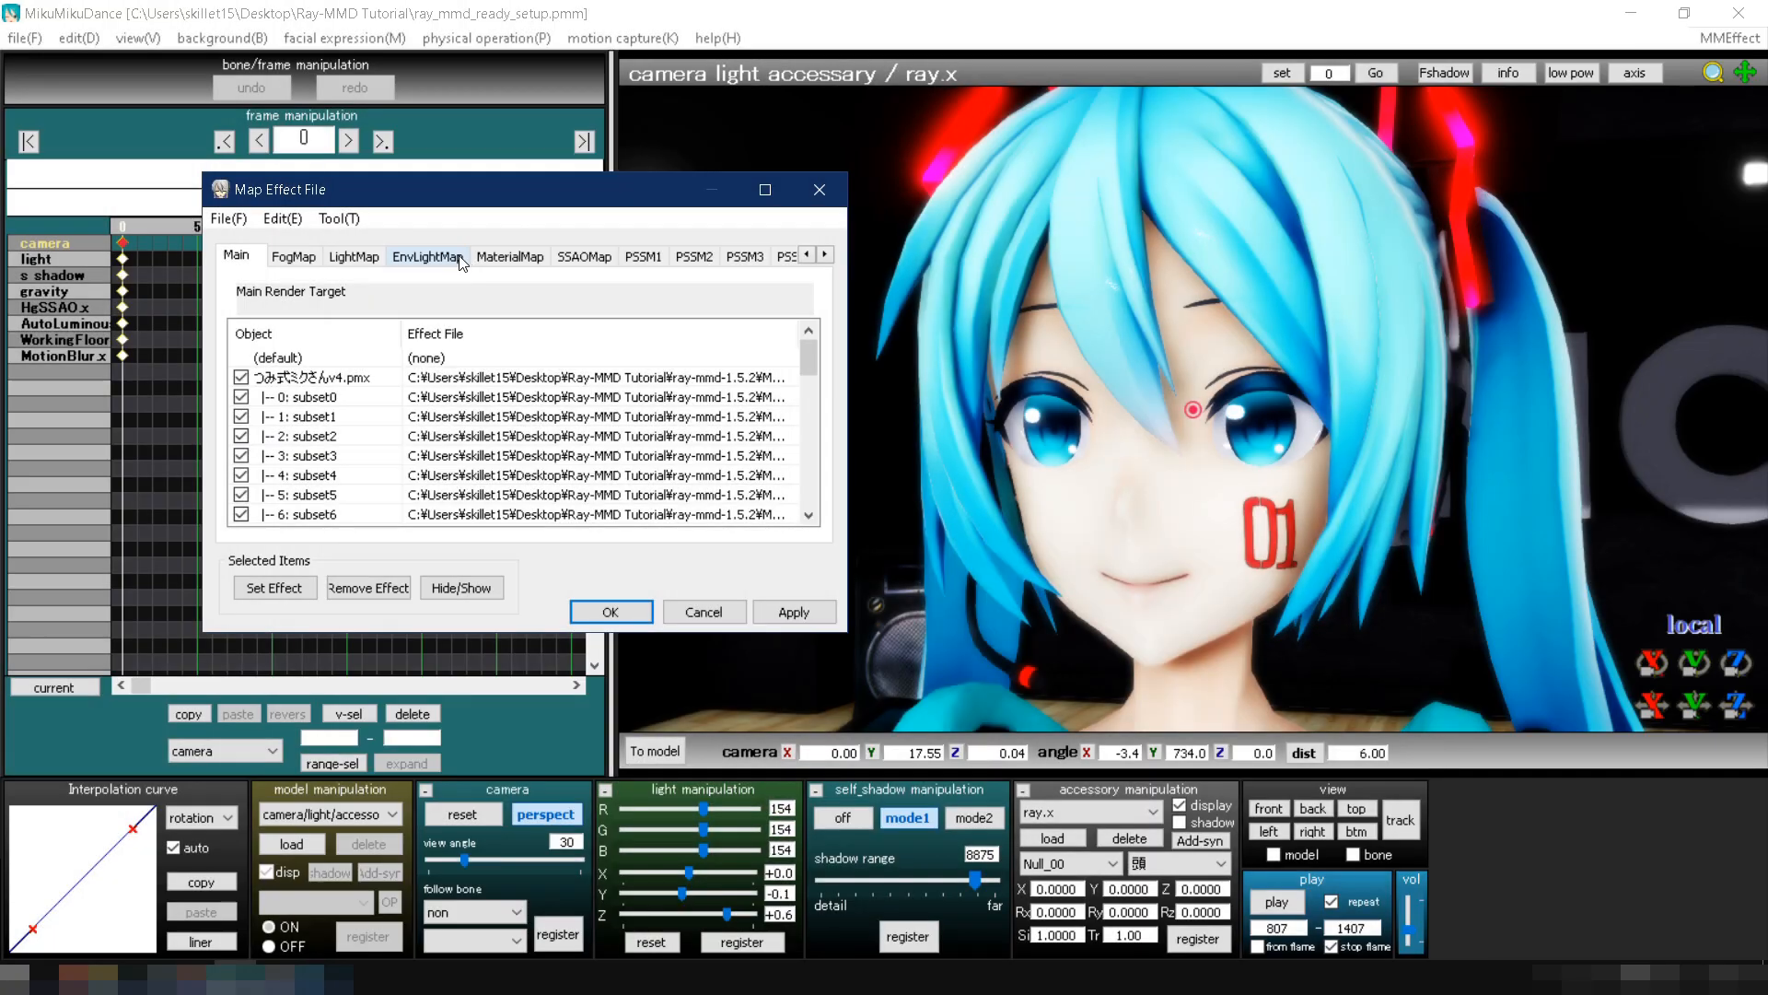
Step: Toggle subset5 of つみ式ミクさんv4.pmx off and on in the MaterialMap to identify the part it controls
click(480, 258)
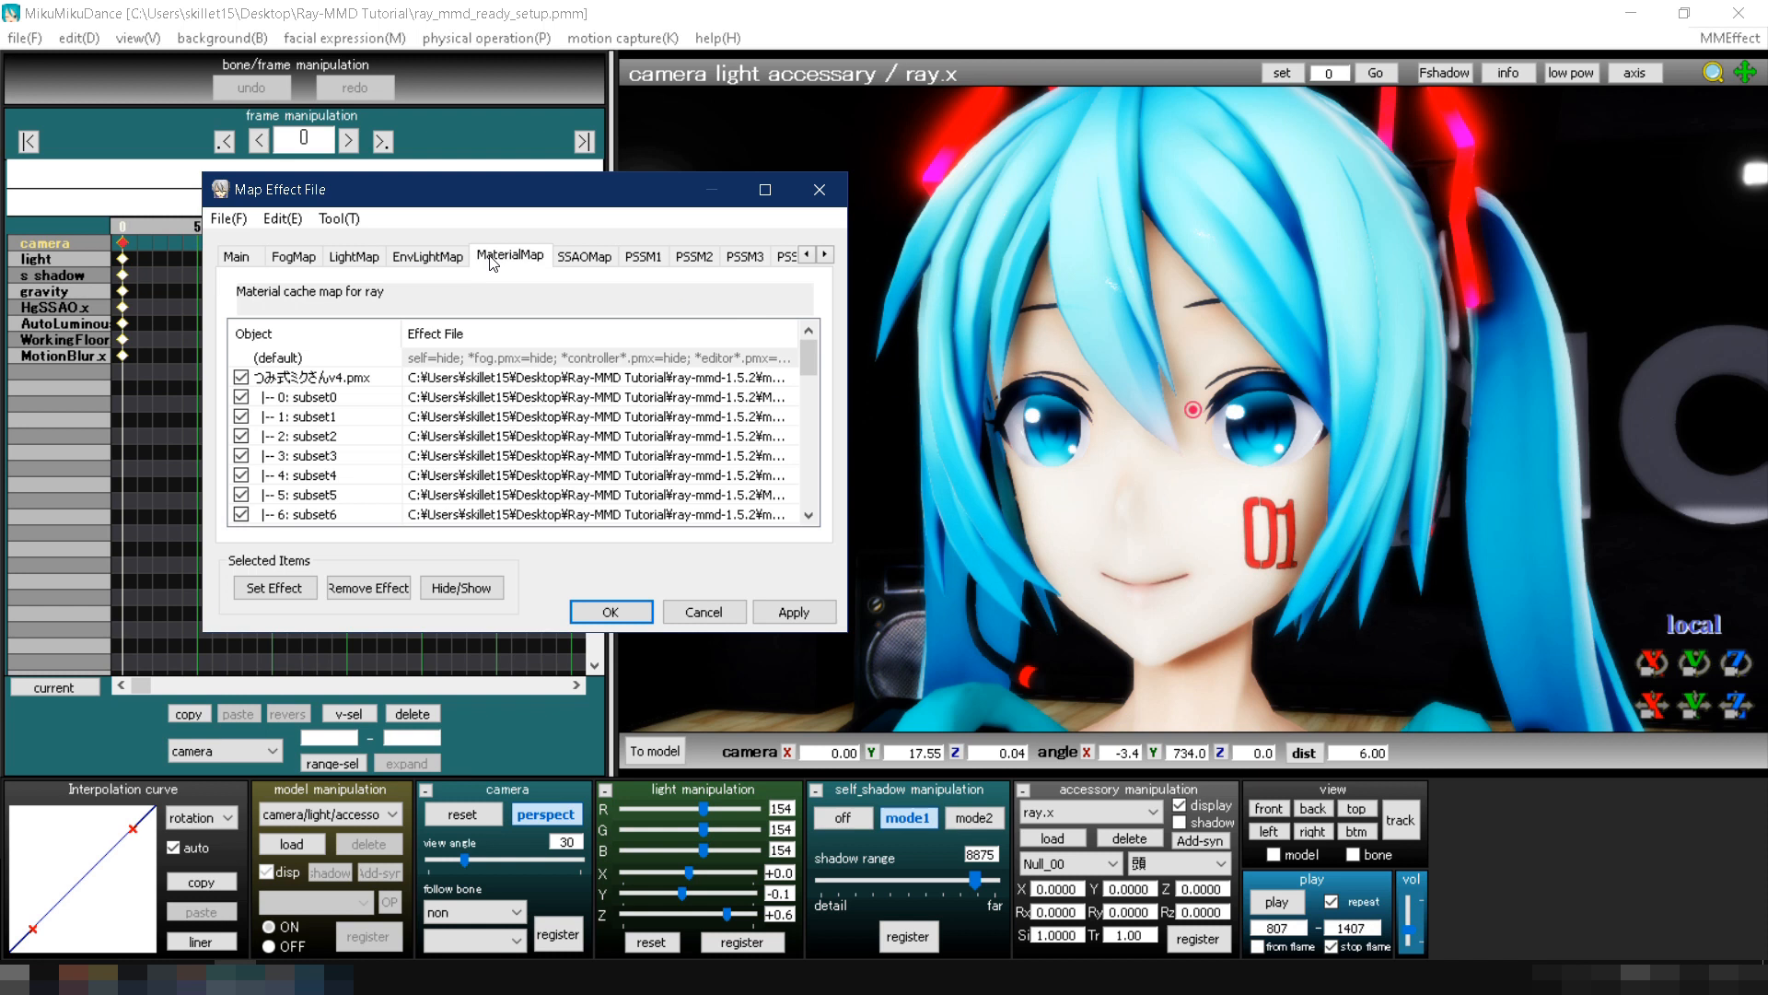
click(259, 495)
click(241, 495)
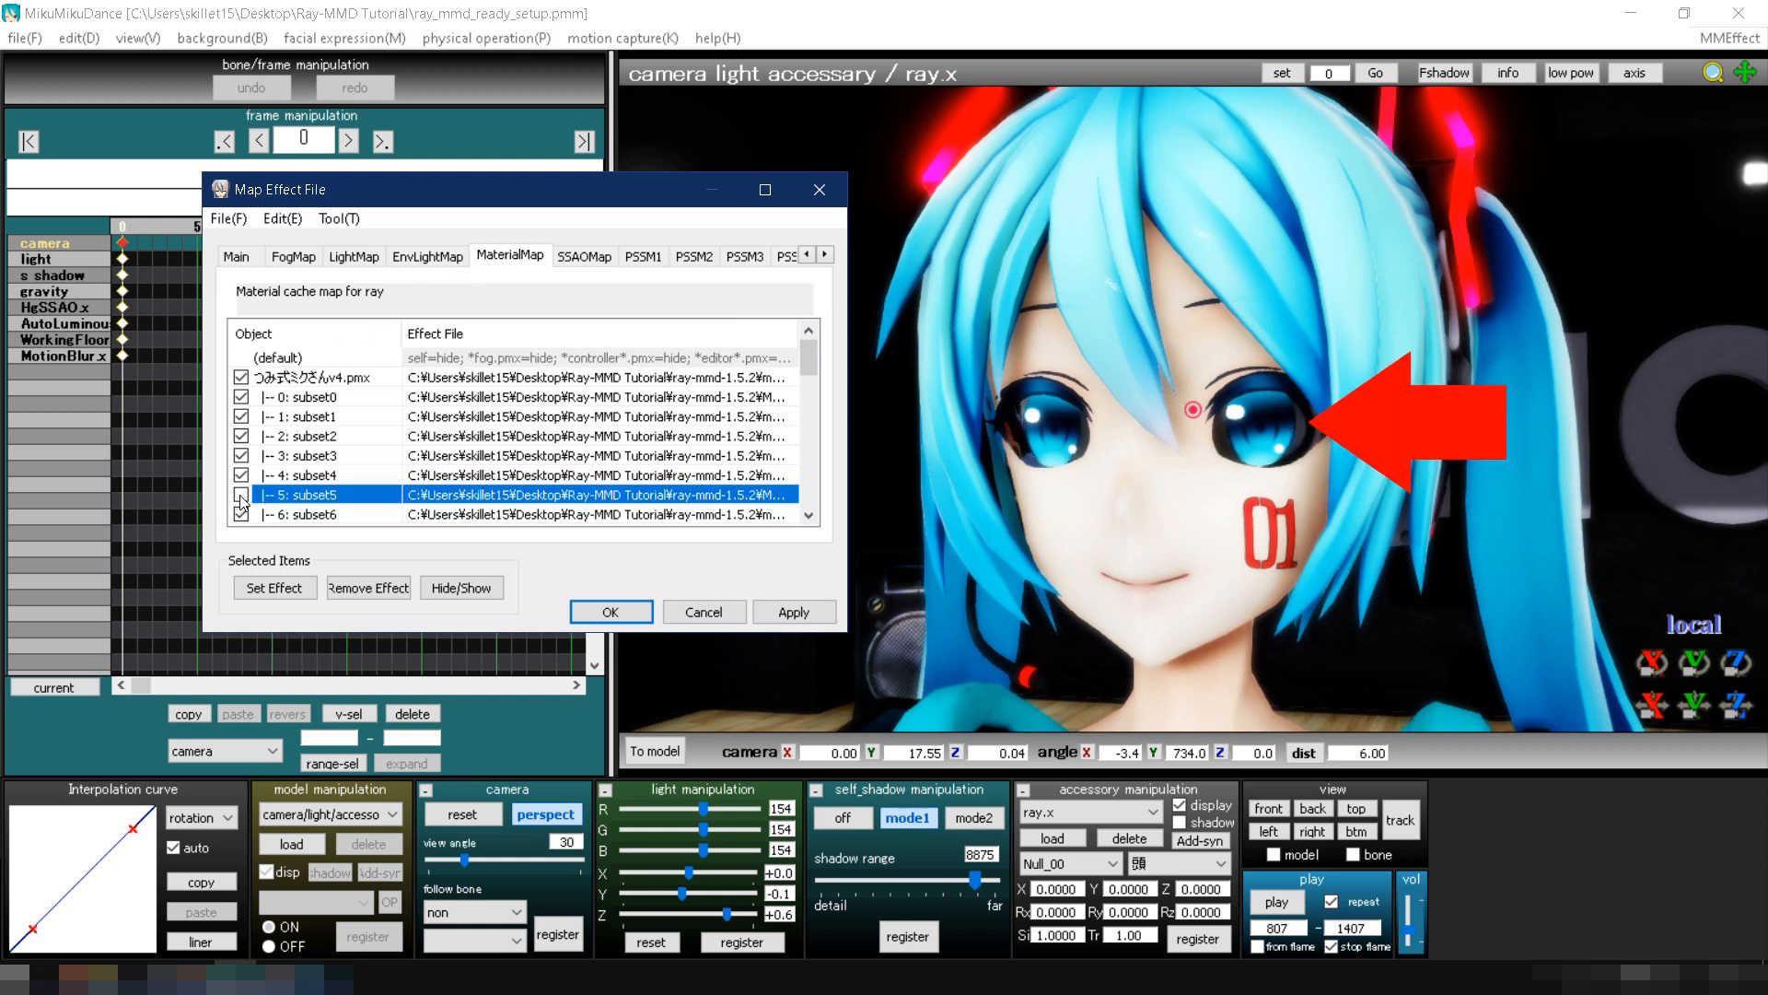
click(241, 495)
click(242, 496)
click(242, 496)
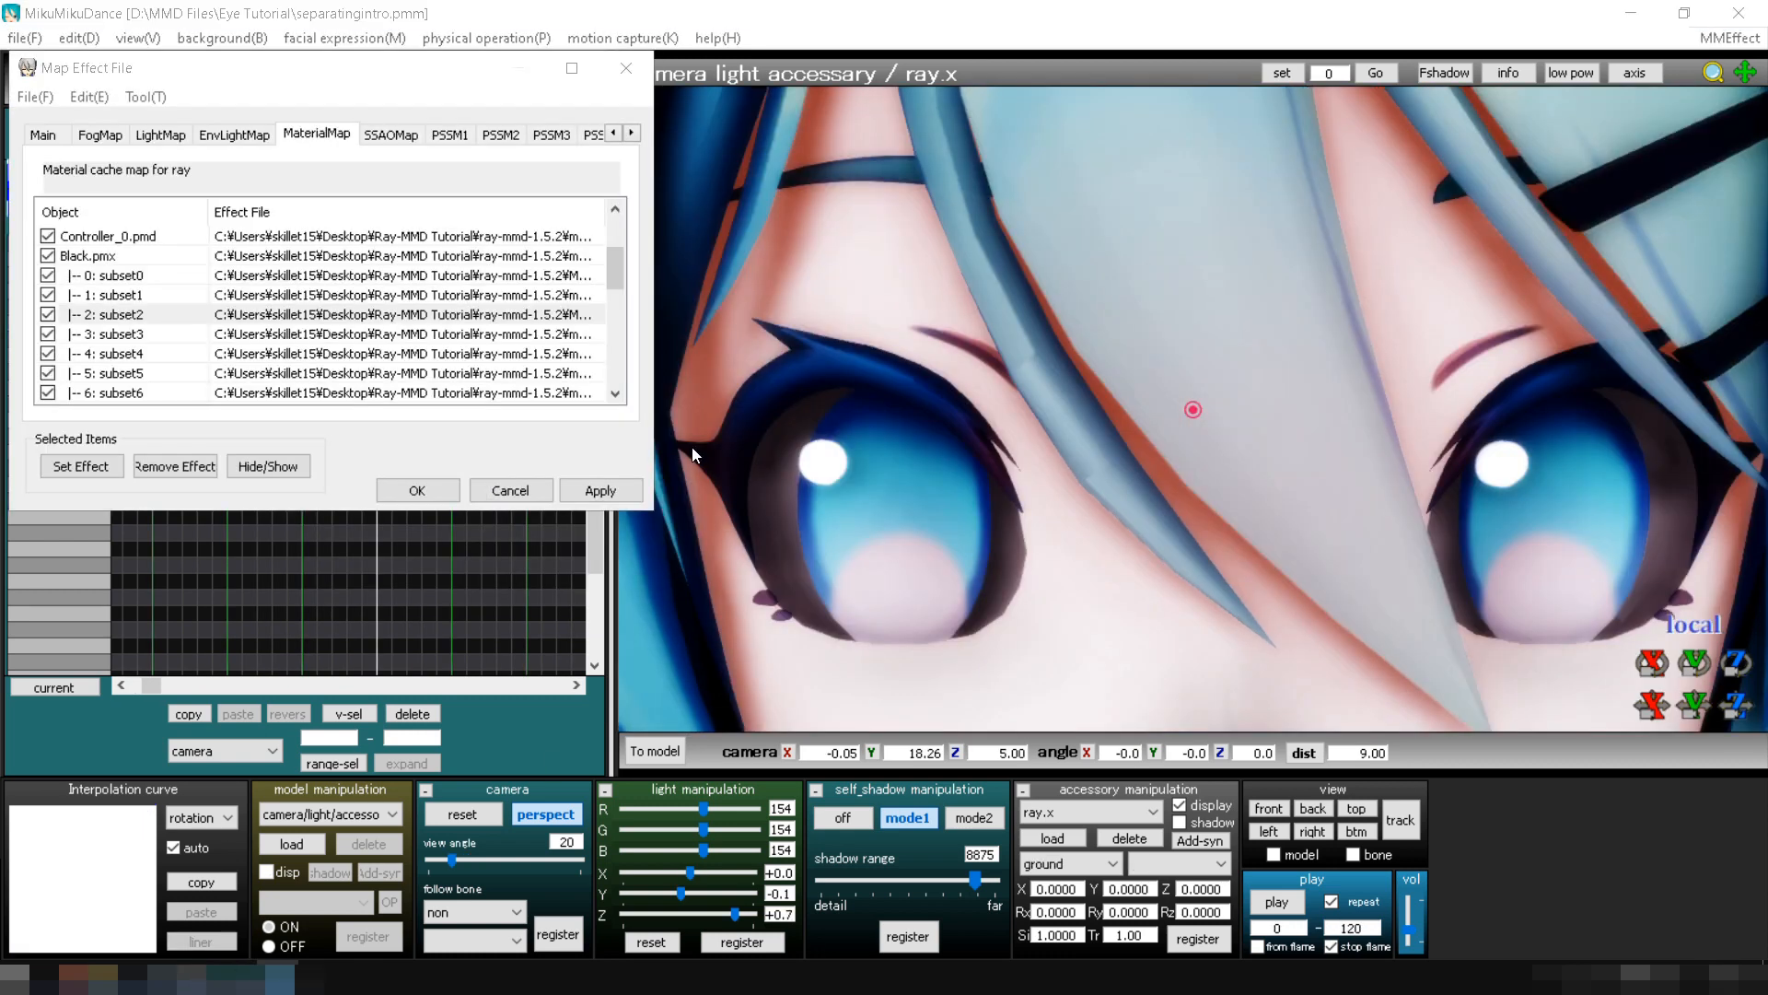
Step: Assign the material_glass__2 effect from the Materials Editor/Glass folder to subset2 of Black.pmx in the MaterialMap
click(692, 447)
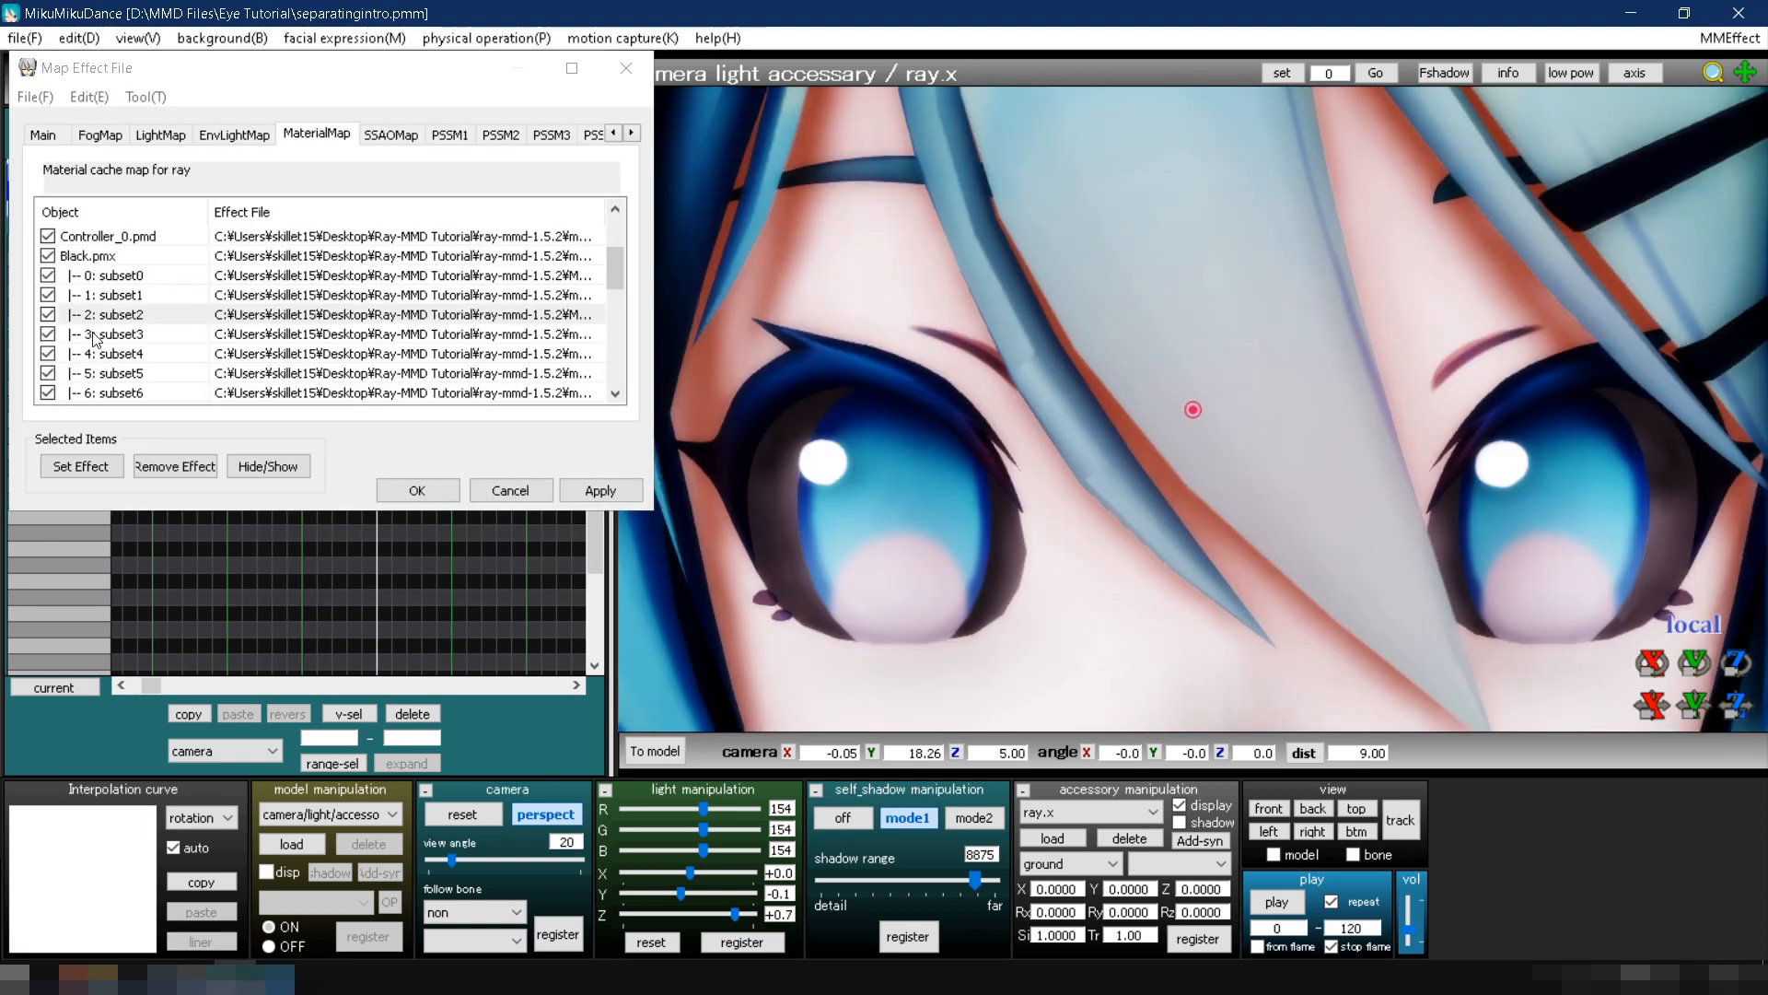
click(50, 322)
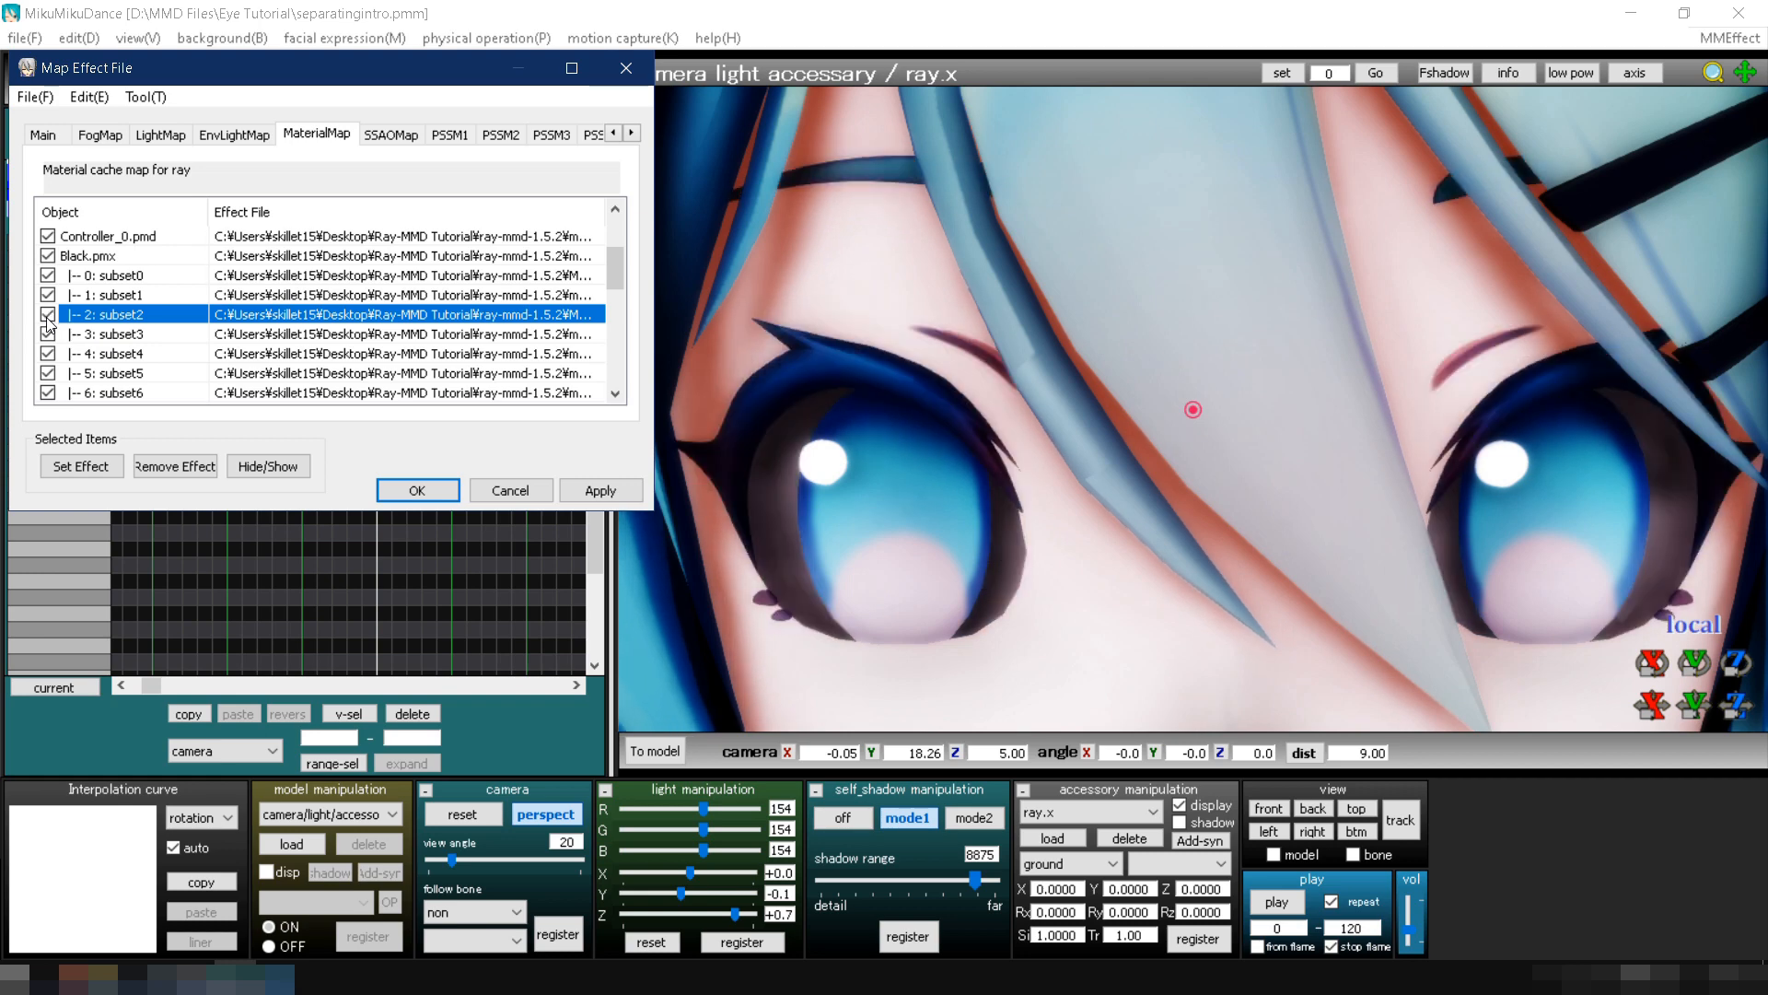
double_click(256, 316)
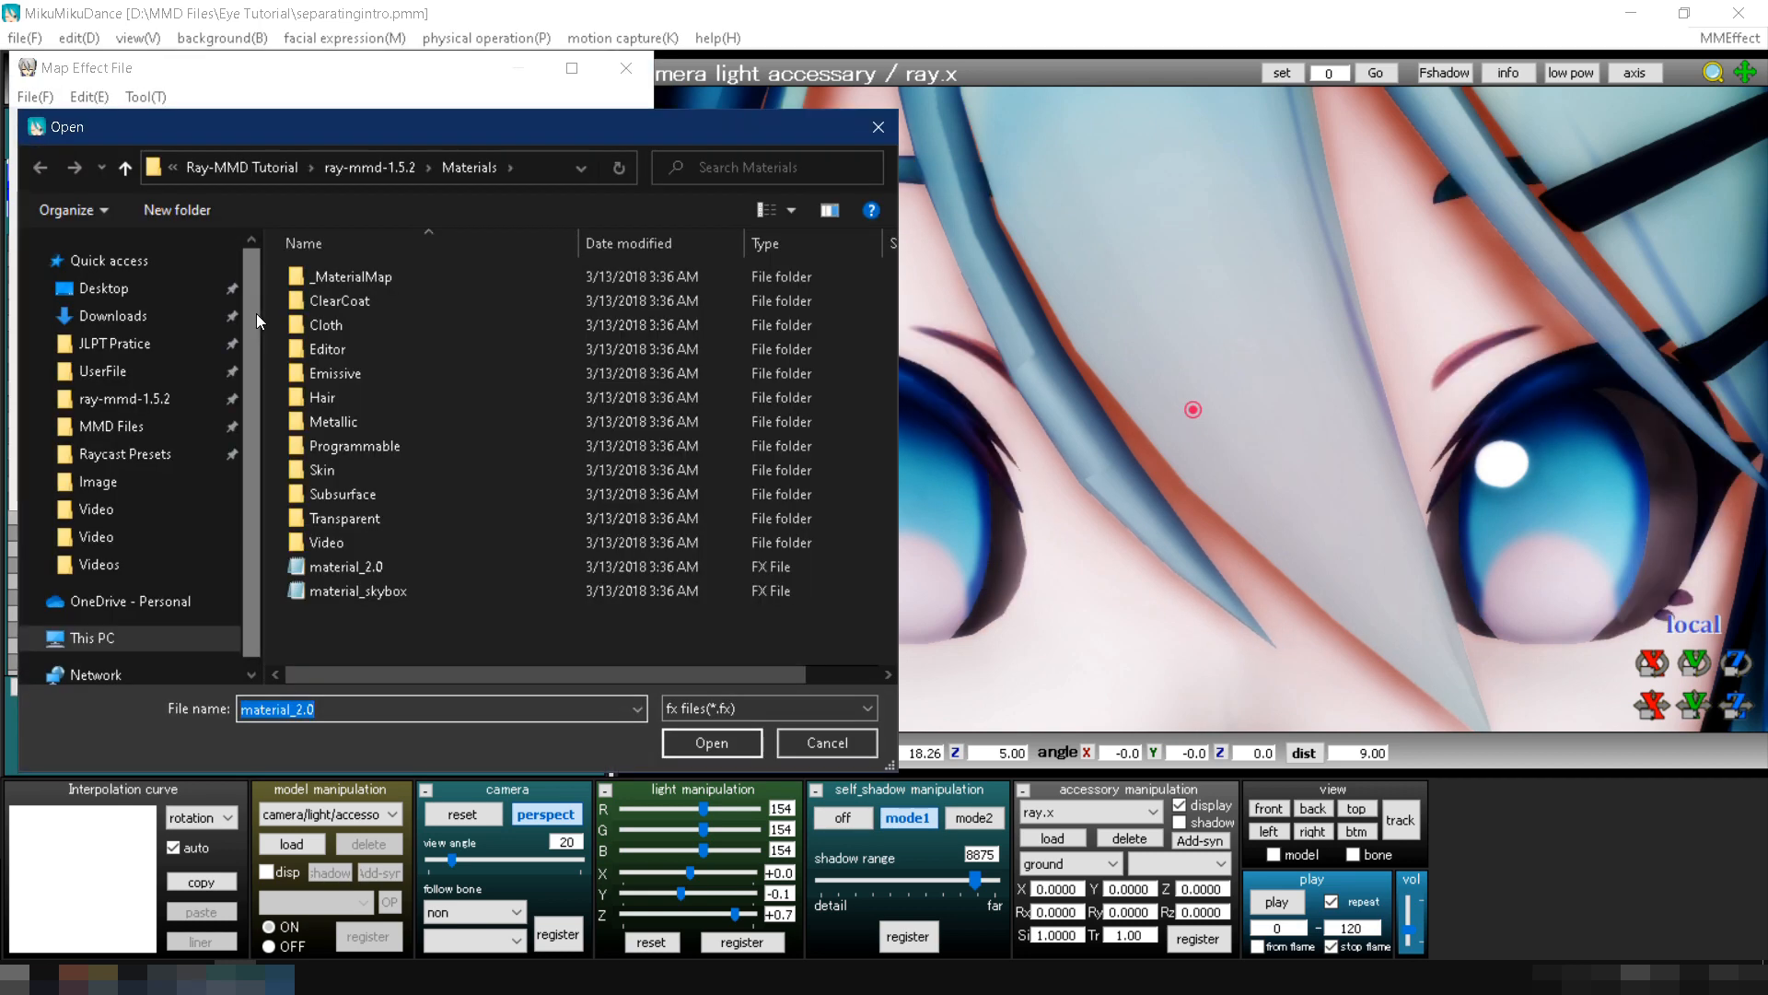
double_click(330, 411)
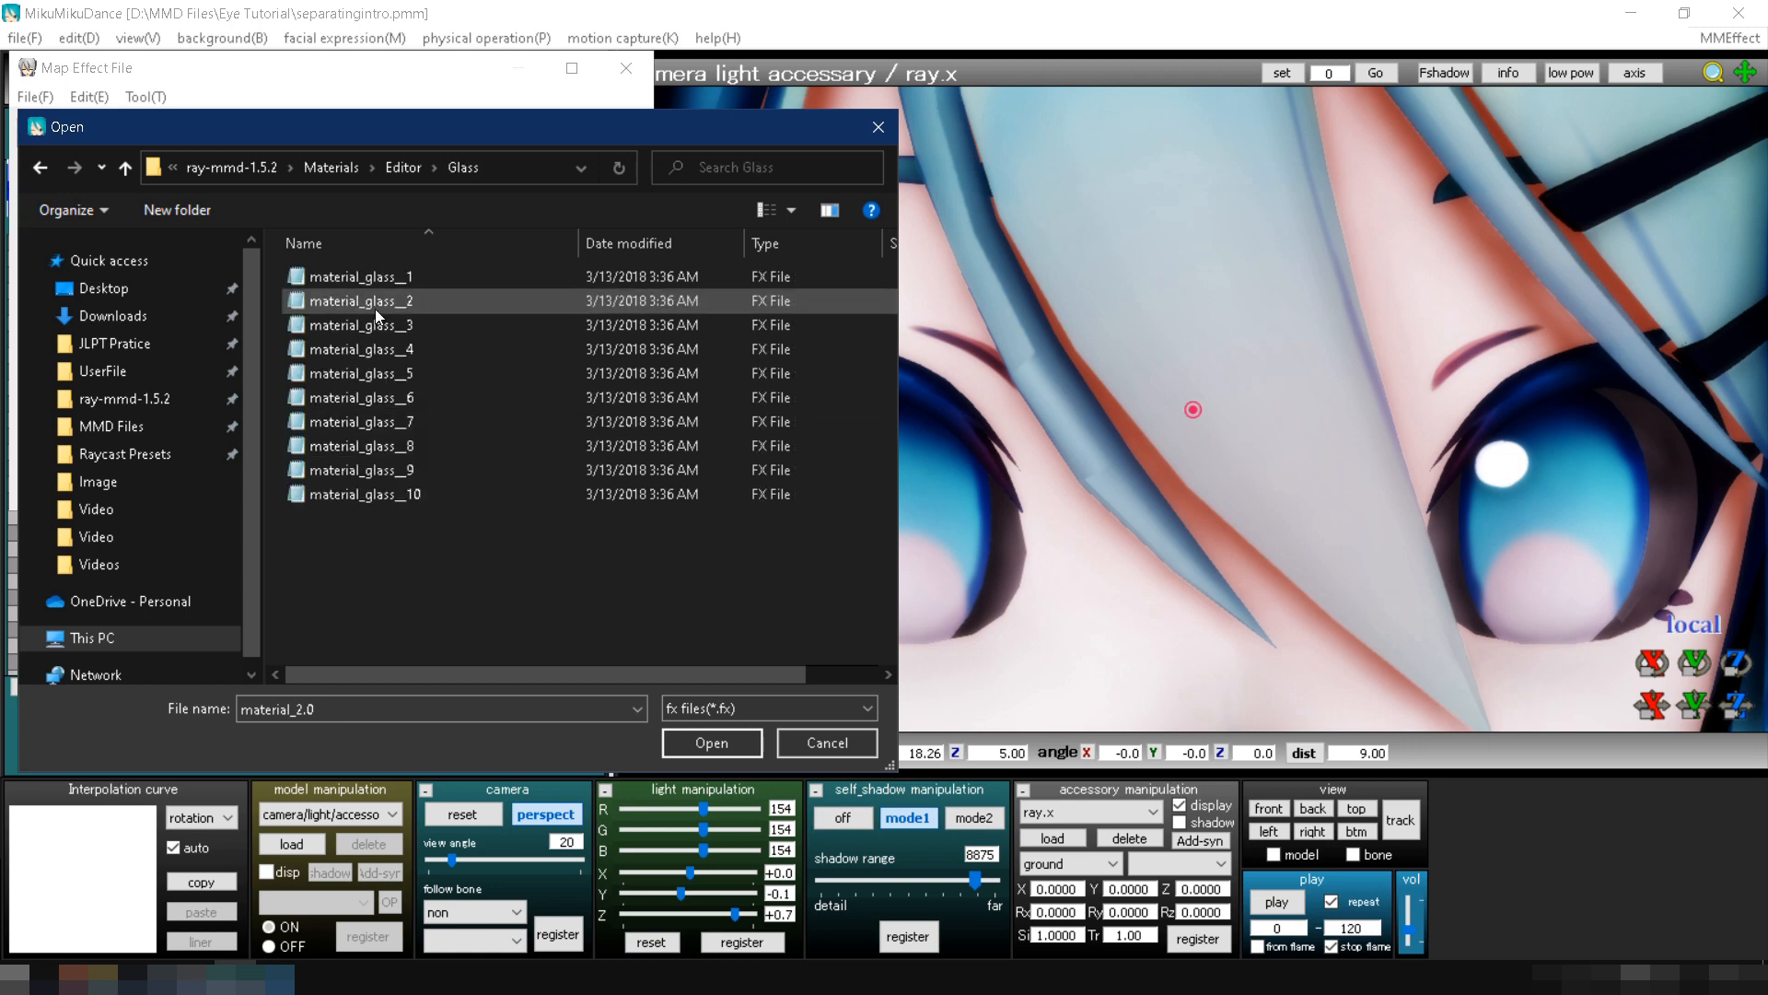
double_click(373, 308)
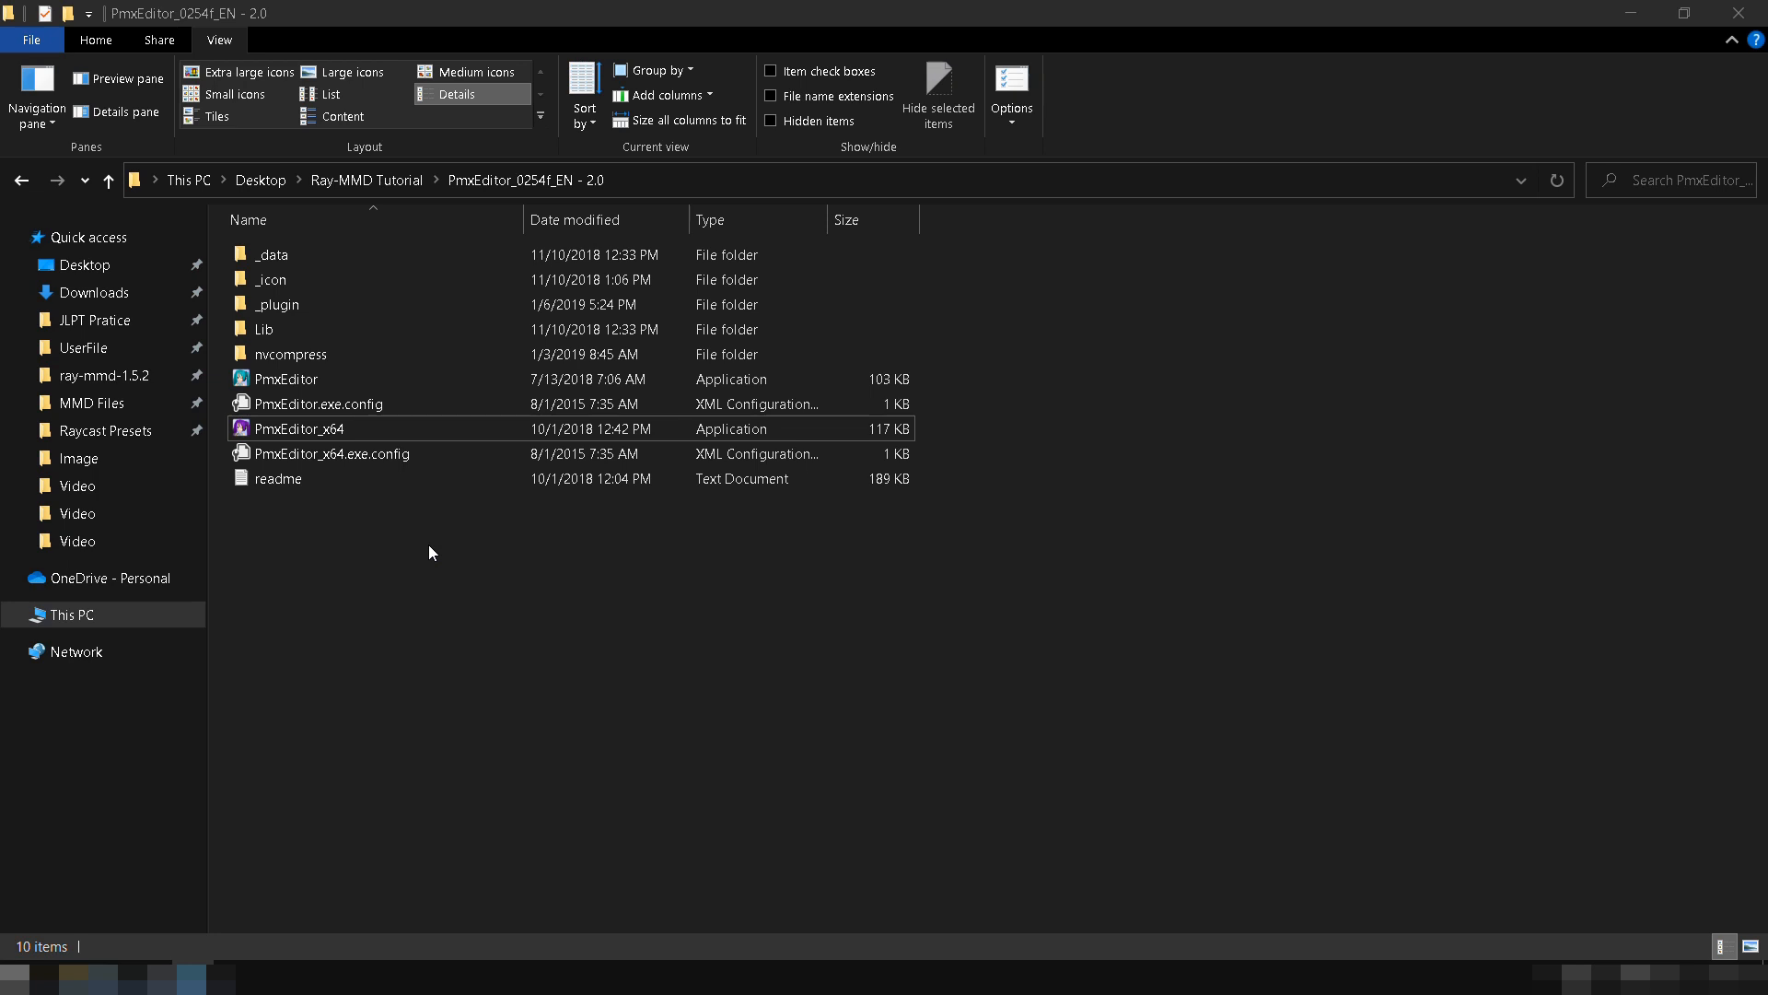
Step: Launch PmxEditor_x64, then move the PMXView window beside the editor and enlarge it
double_click(334, 431)
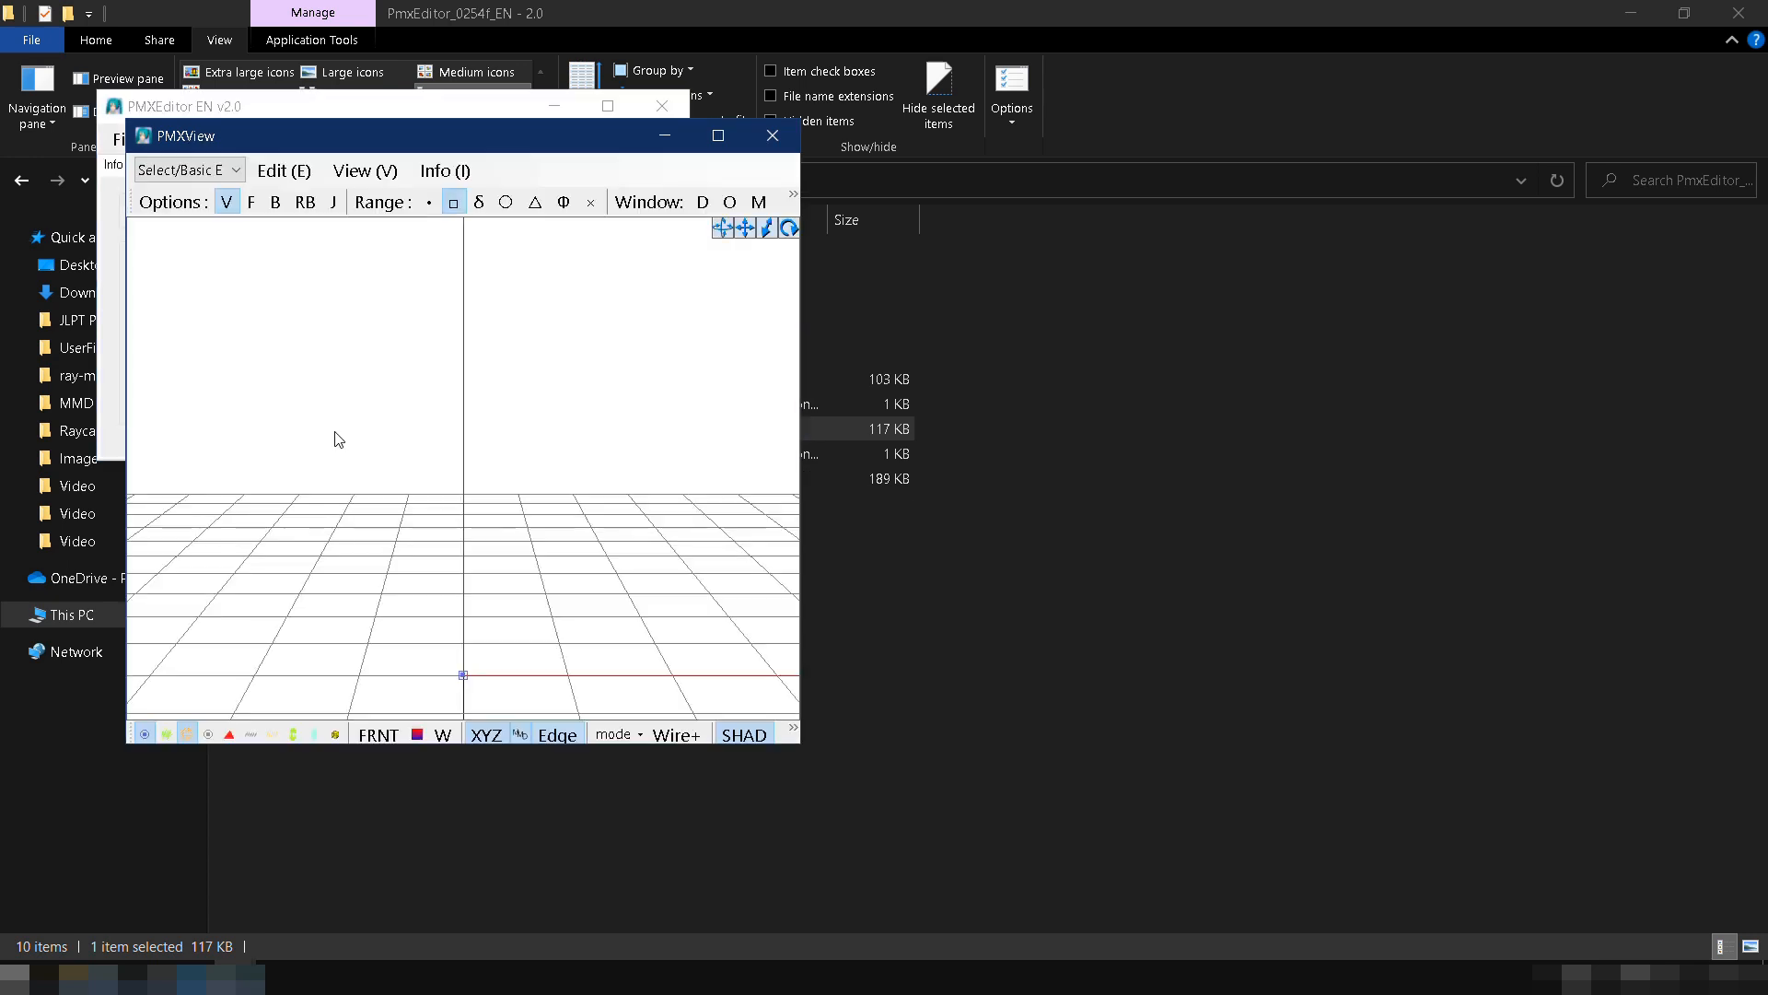
drag(479, 148, 1319, 108)
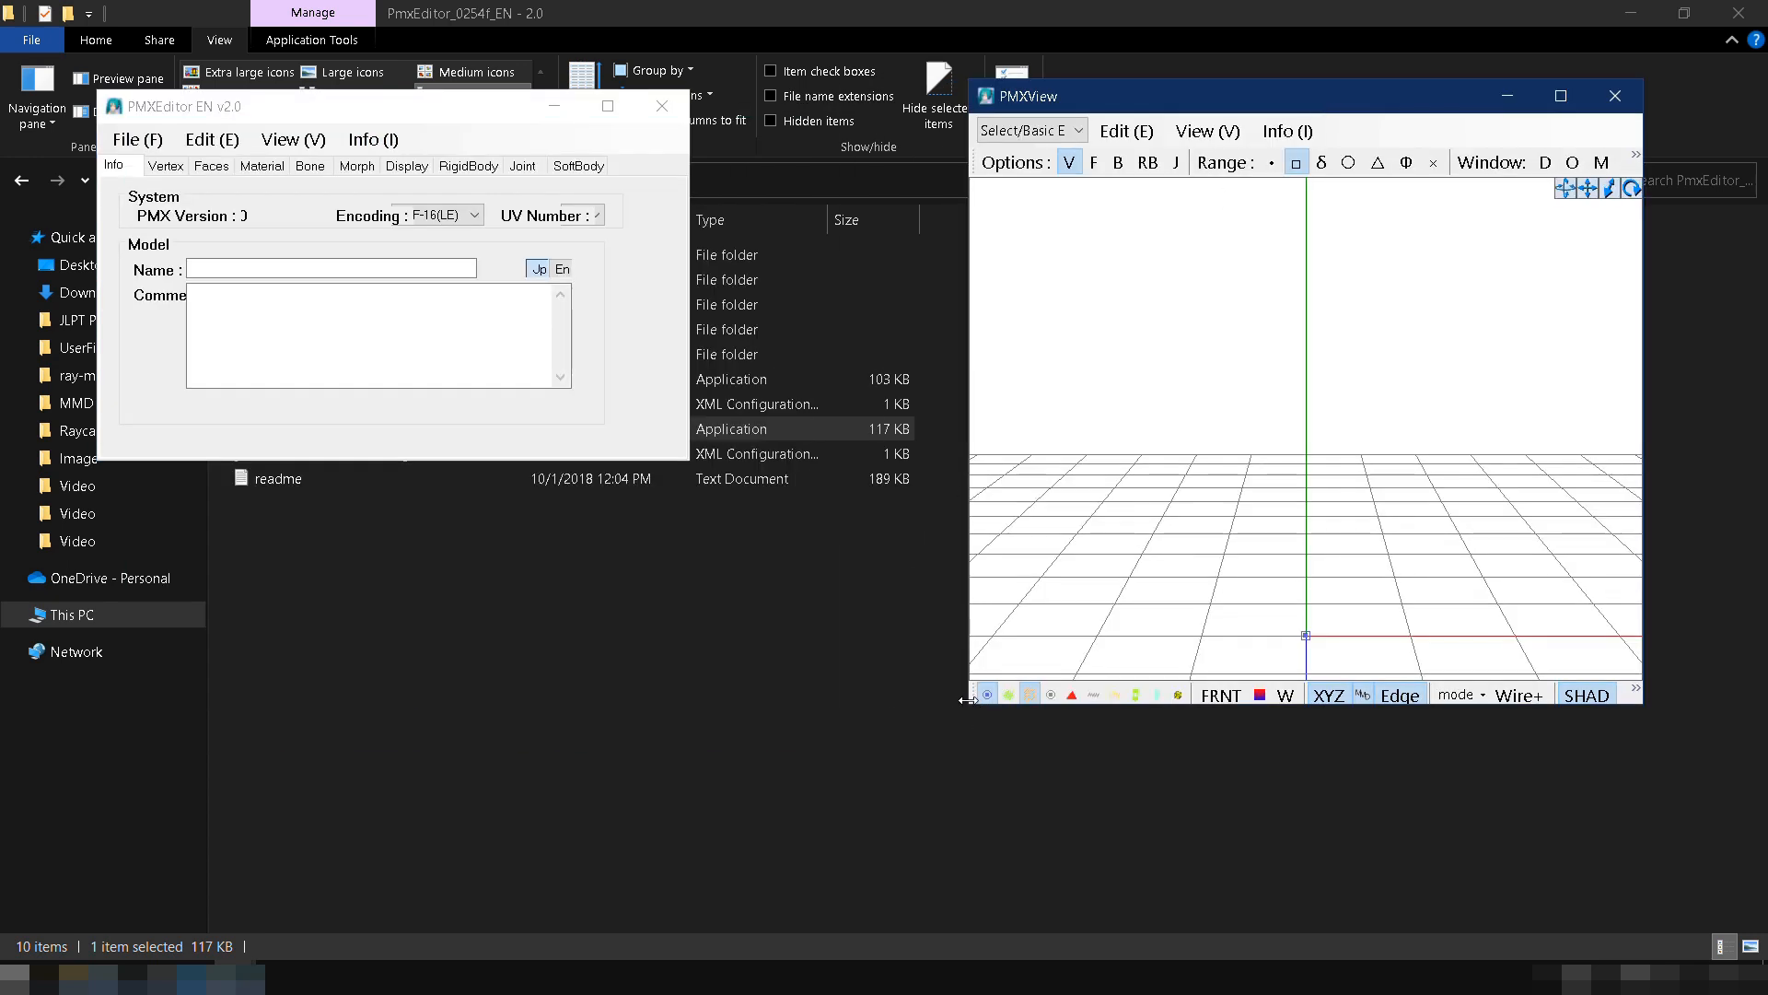
drag(969, 710, 711, 882)
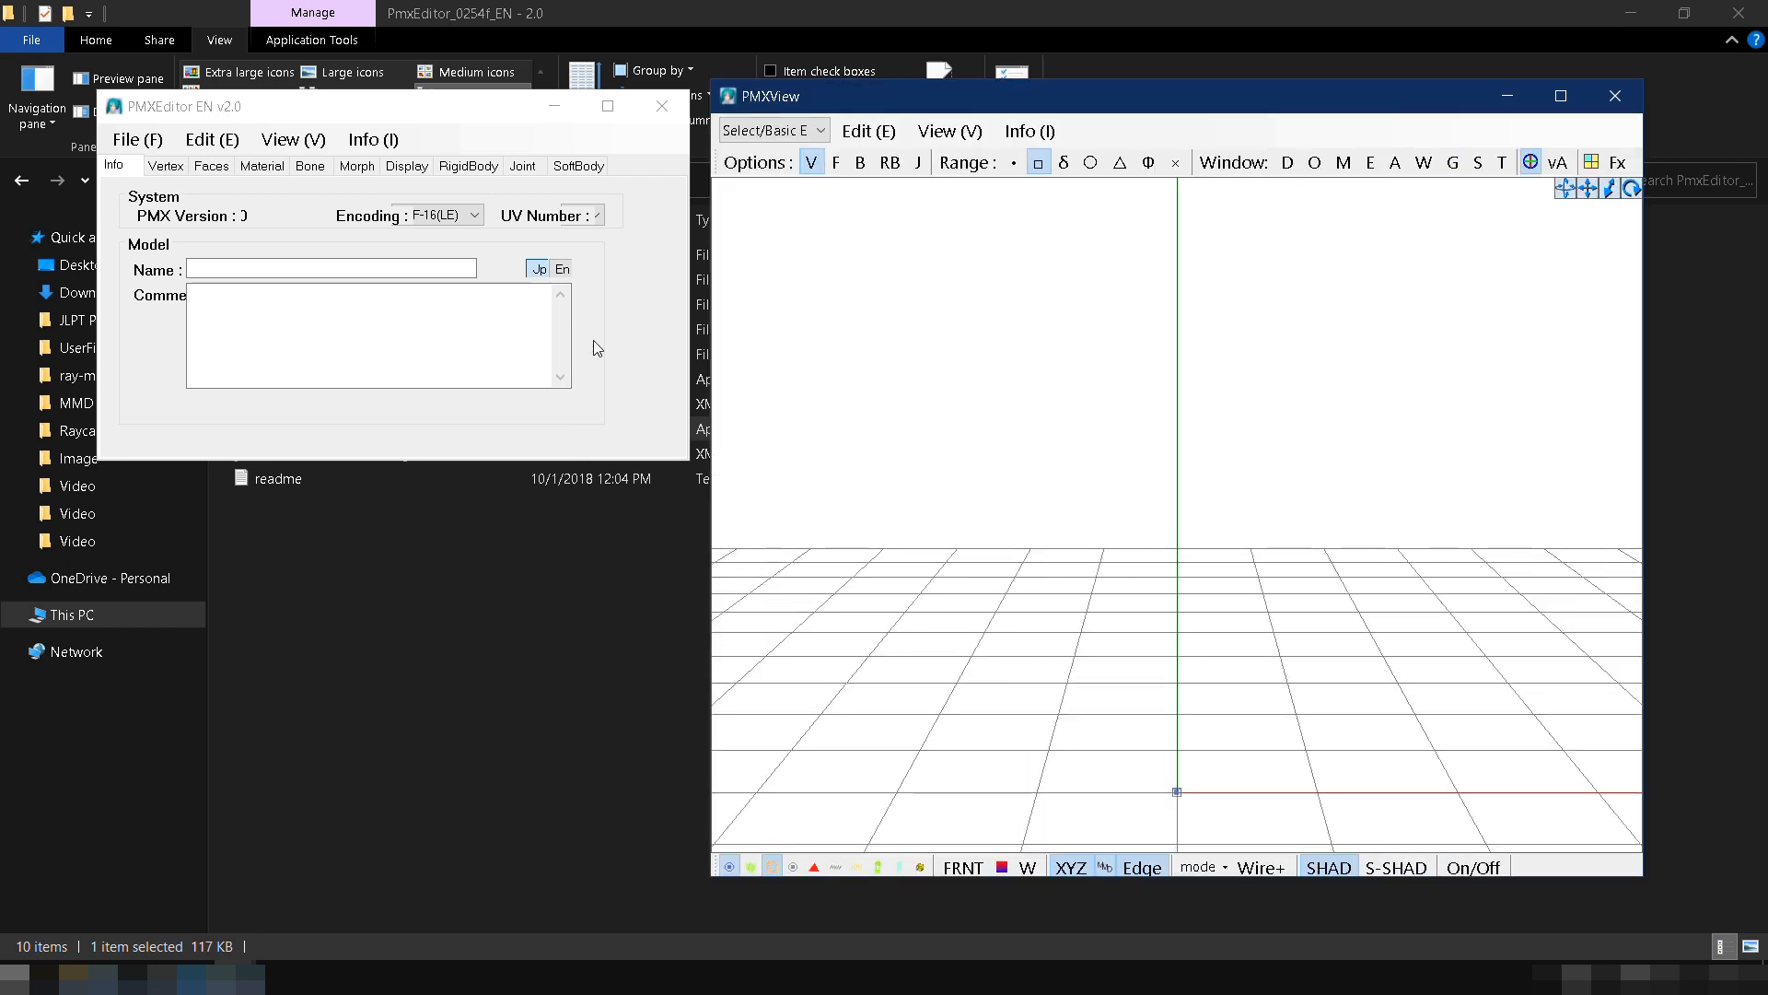
Step: Open the Black PMX model from the Sour Hatsune Miku folder in PMXEditor
click(134, 143)
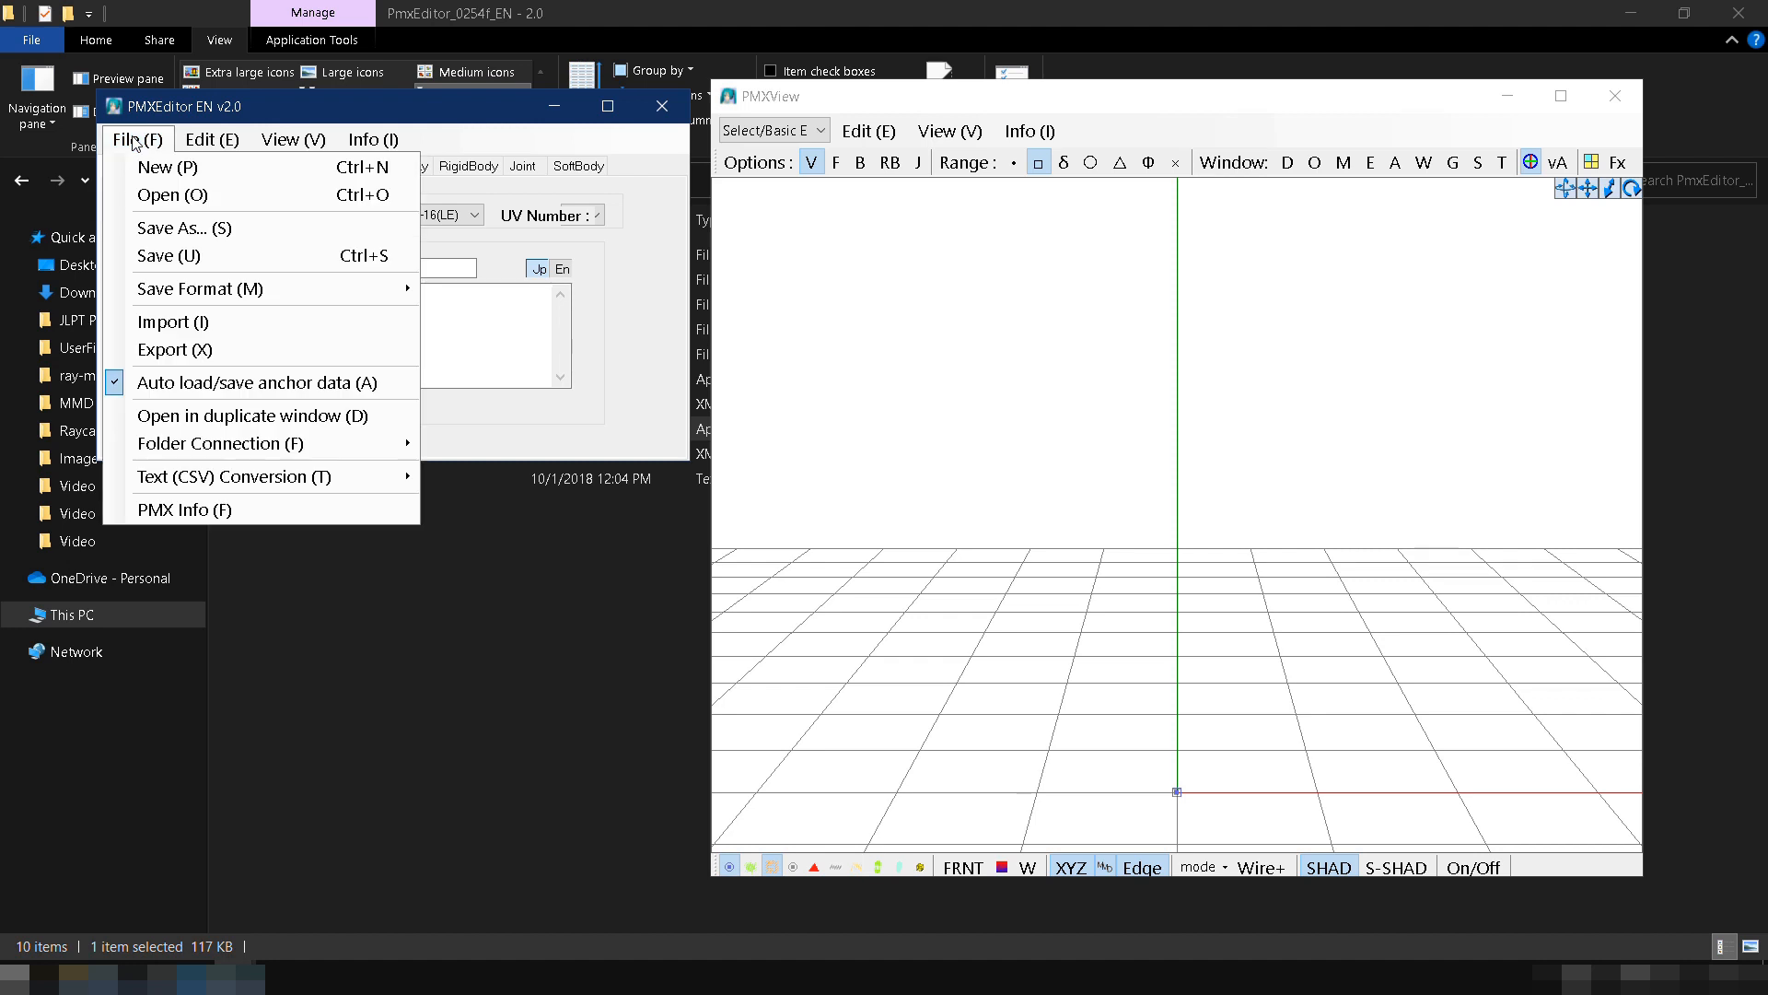
click(141, 193)
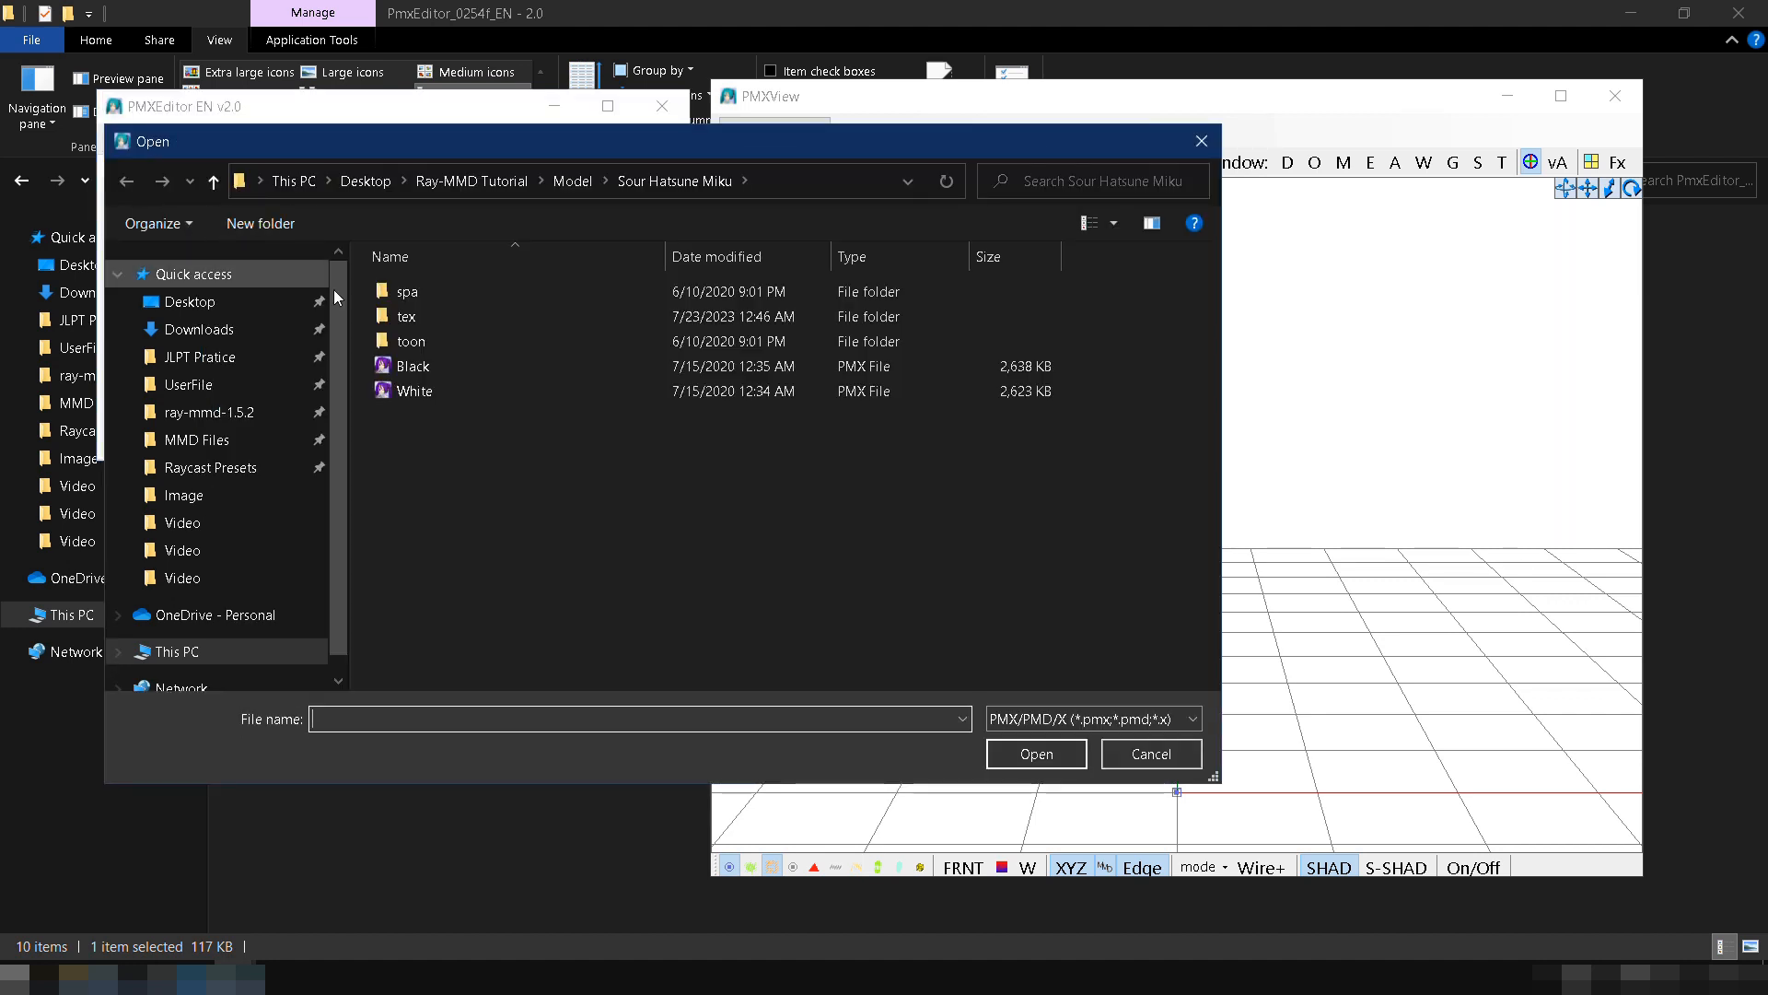
double_click(436, 366)
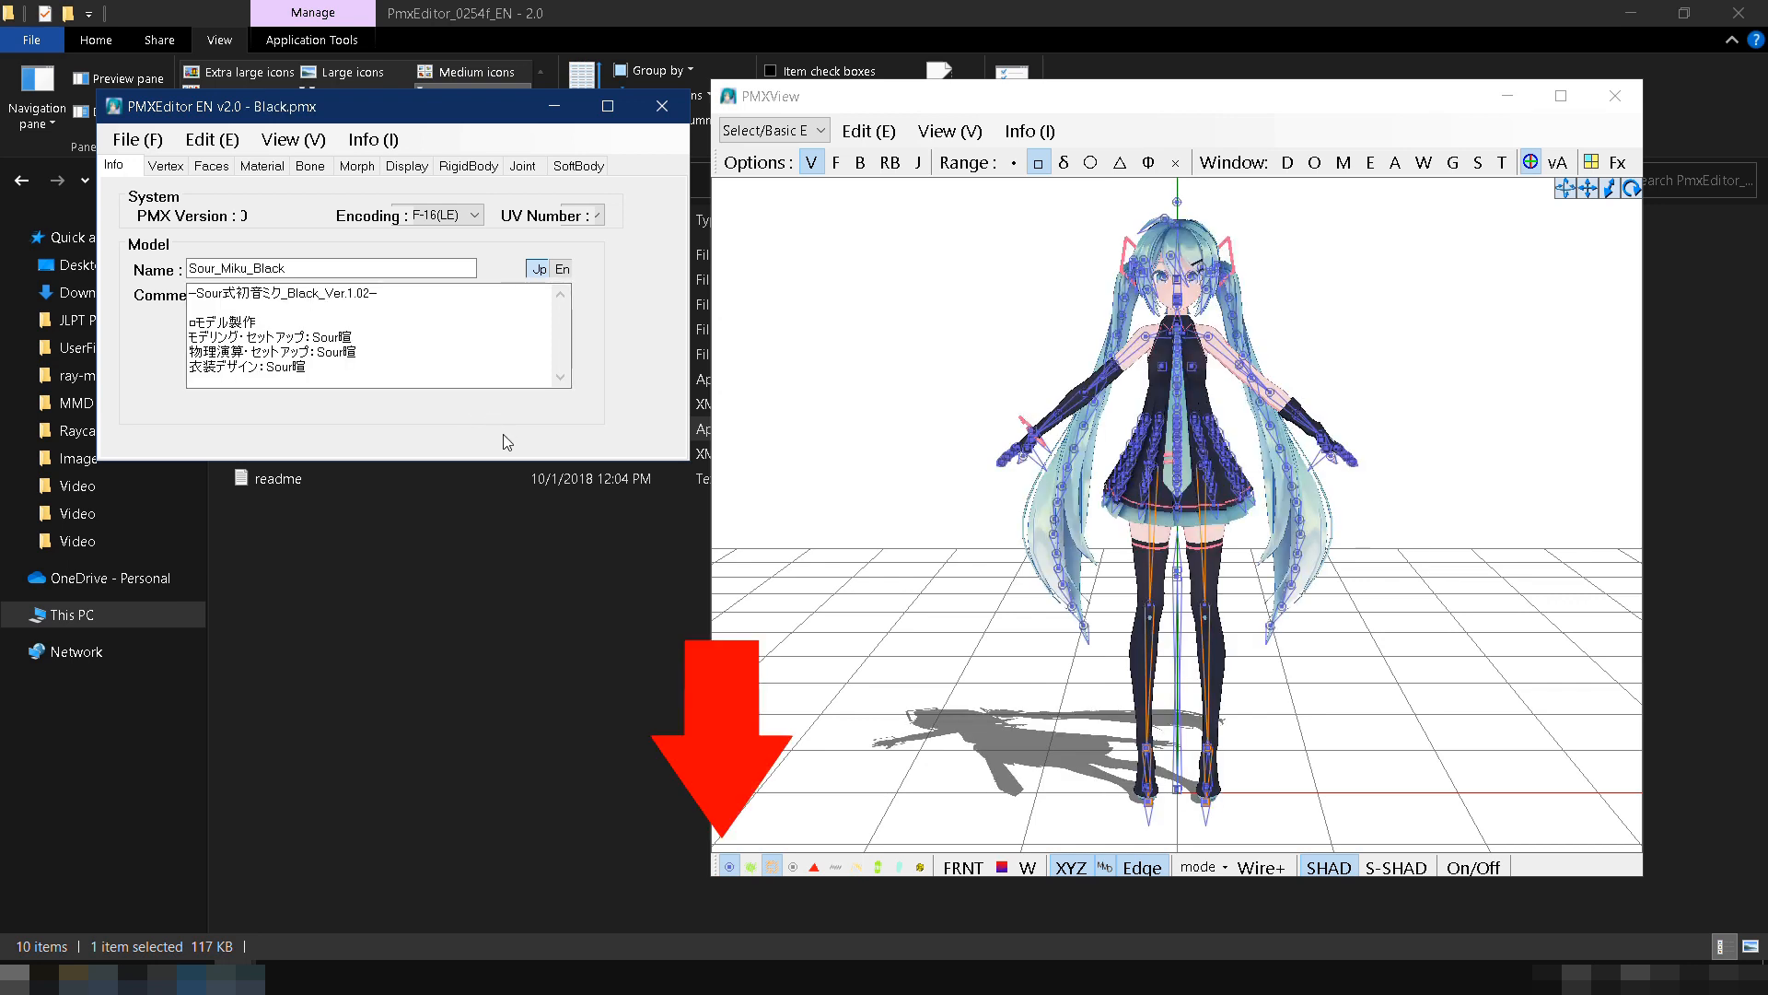
Step: Hide the vertex and bone markers in PMXView and place the Refine/Masking window clear of the model's face
click(729, 865)
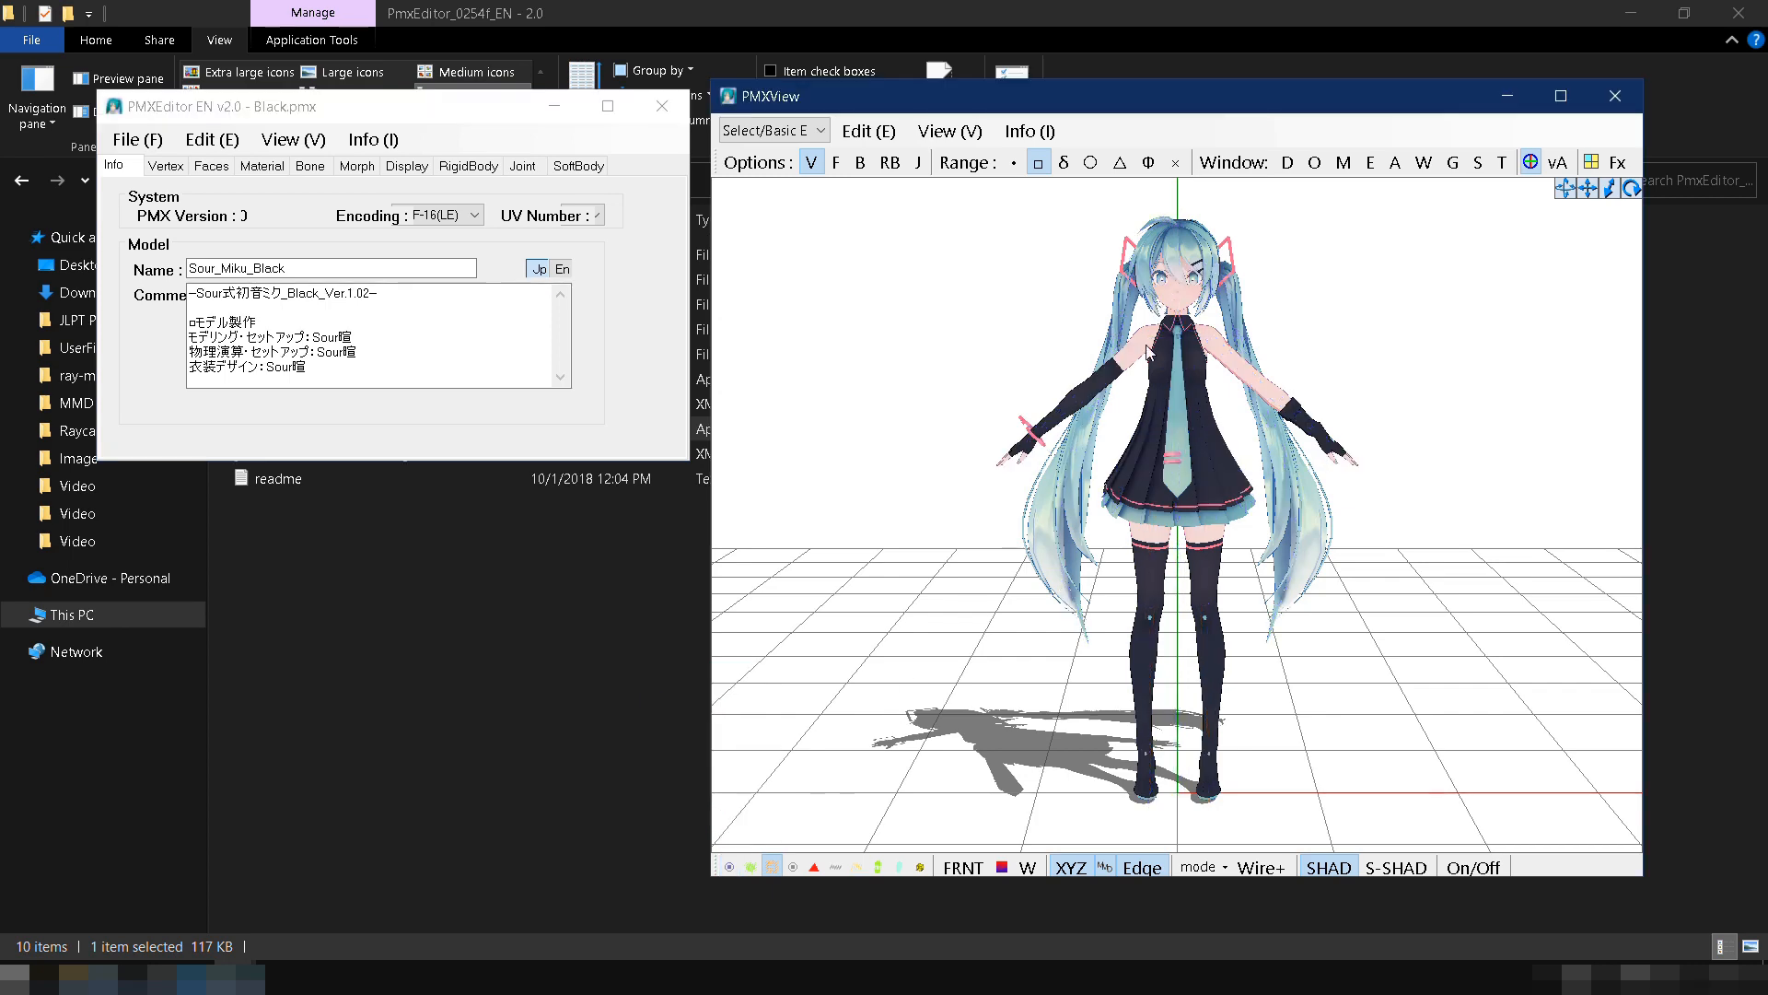
scroll(1146, 345, up, 5)
scroll(1146, 345, up, 5)
drag(1586, 196, 1586, 442)
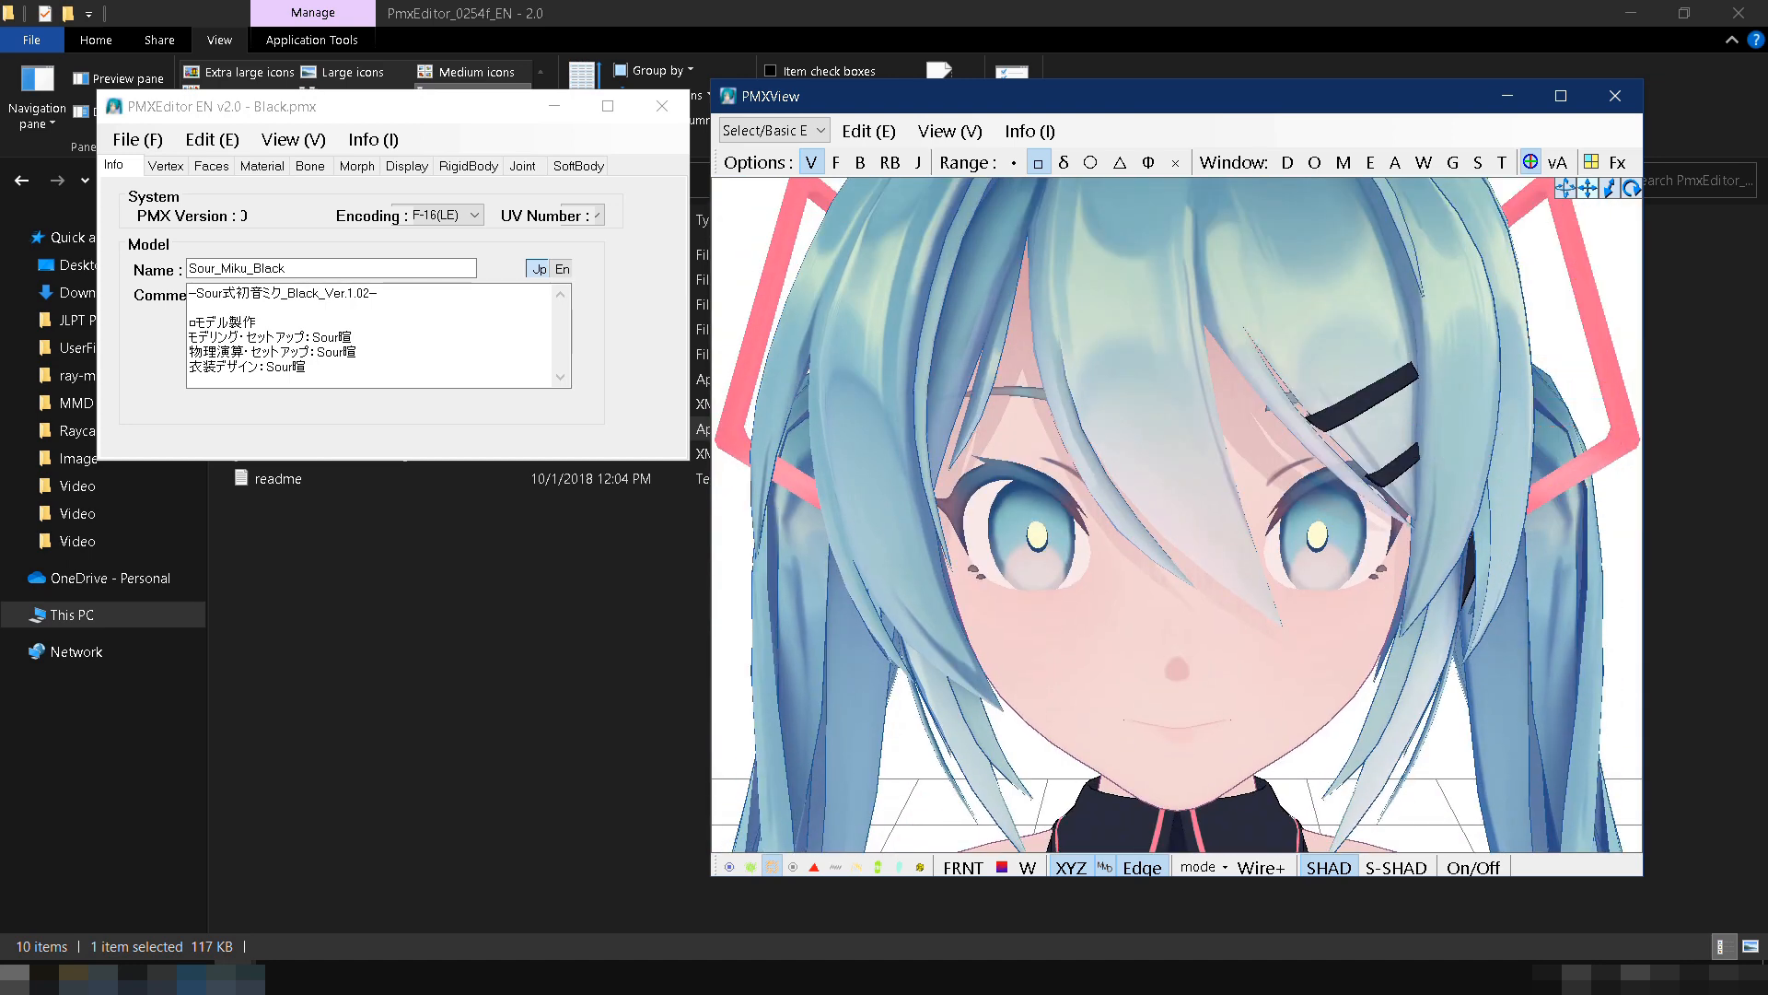
drag(1586, 188, 1588, 195)
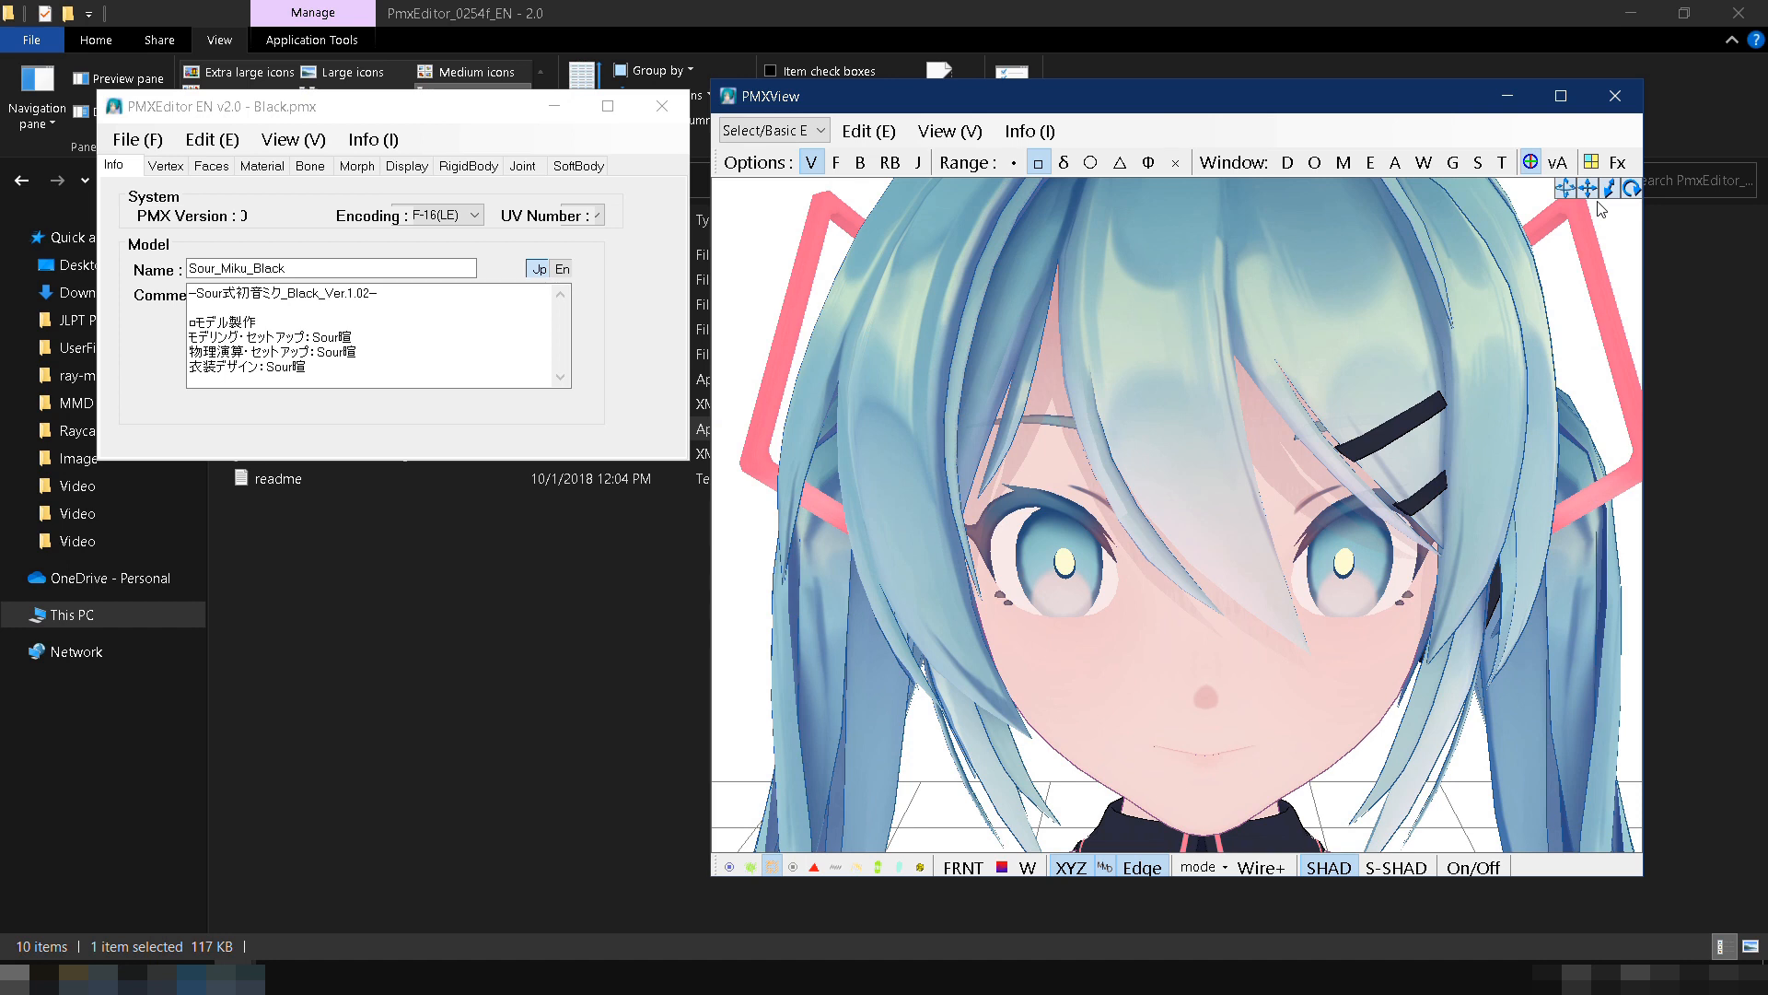
click(1343, 164)
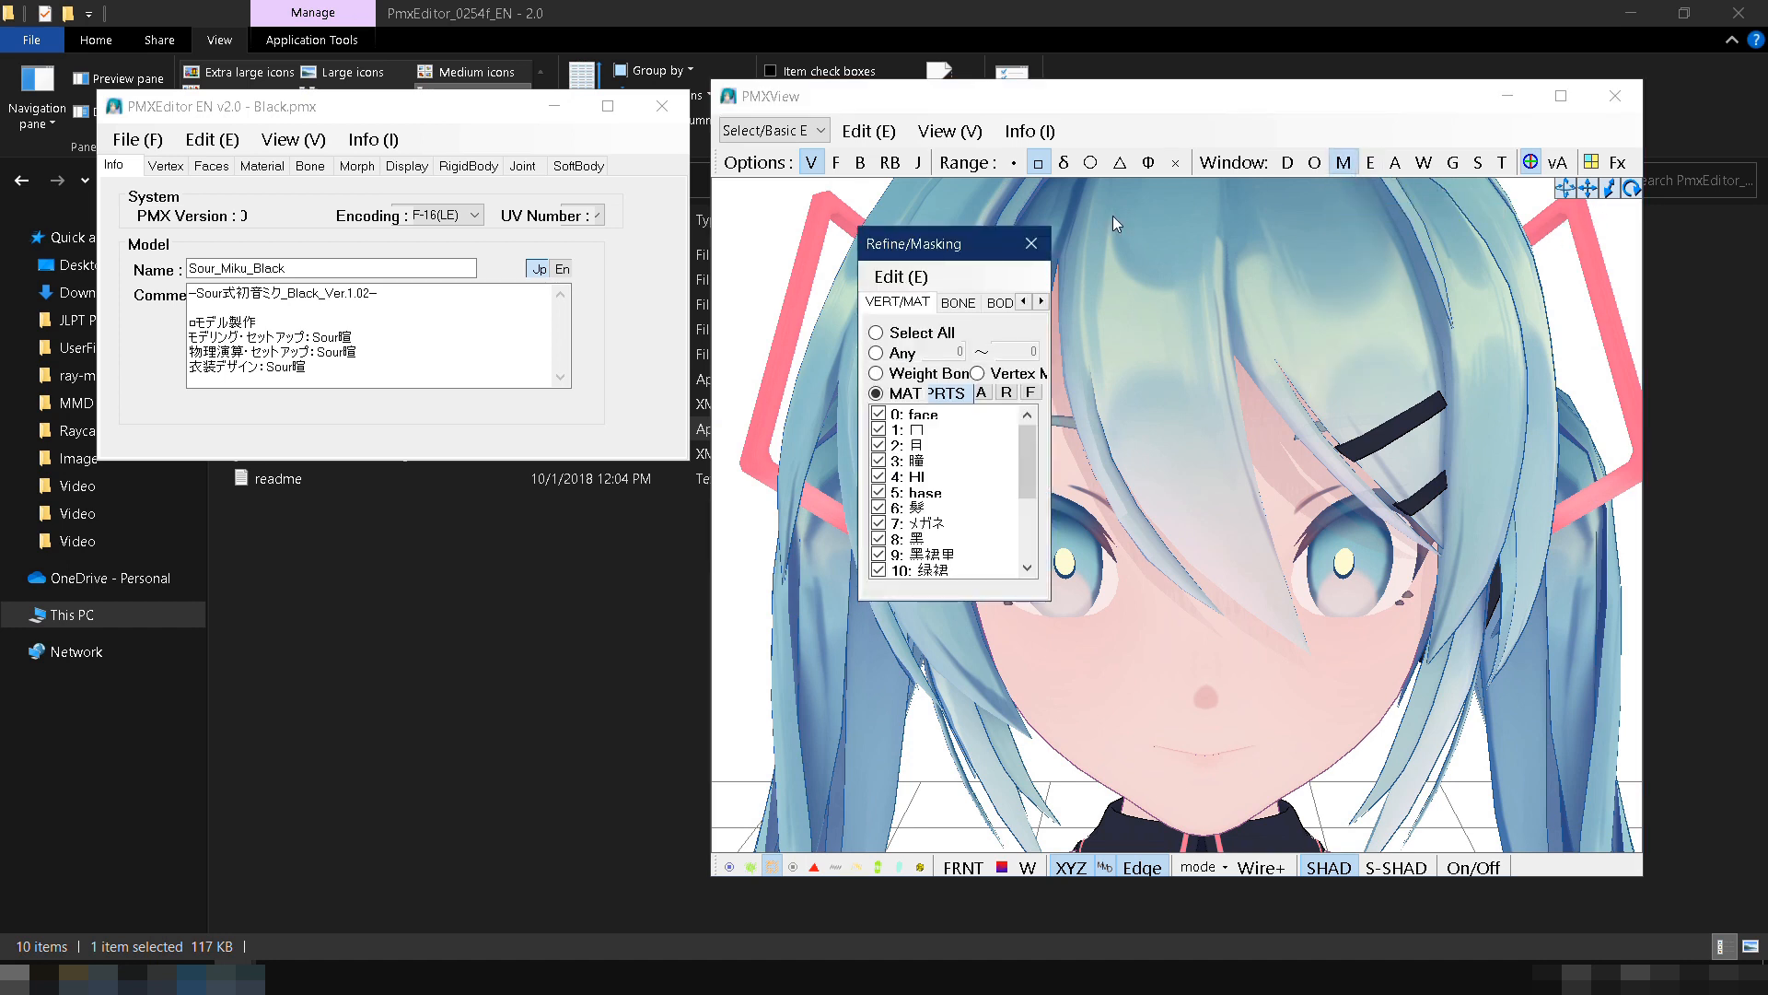
drag(983, 258, 1682, 148)
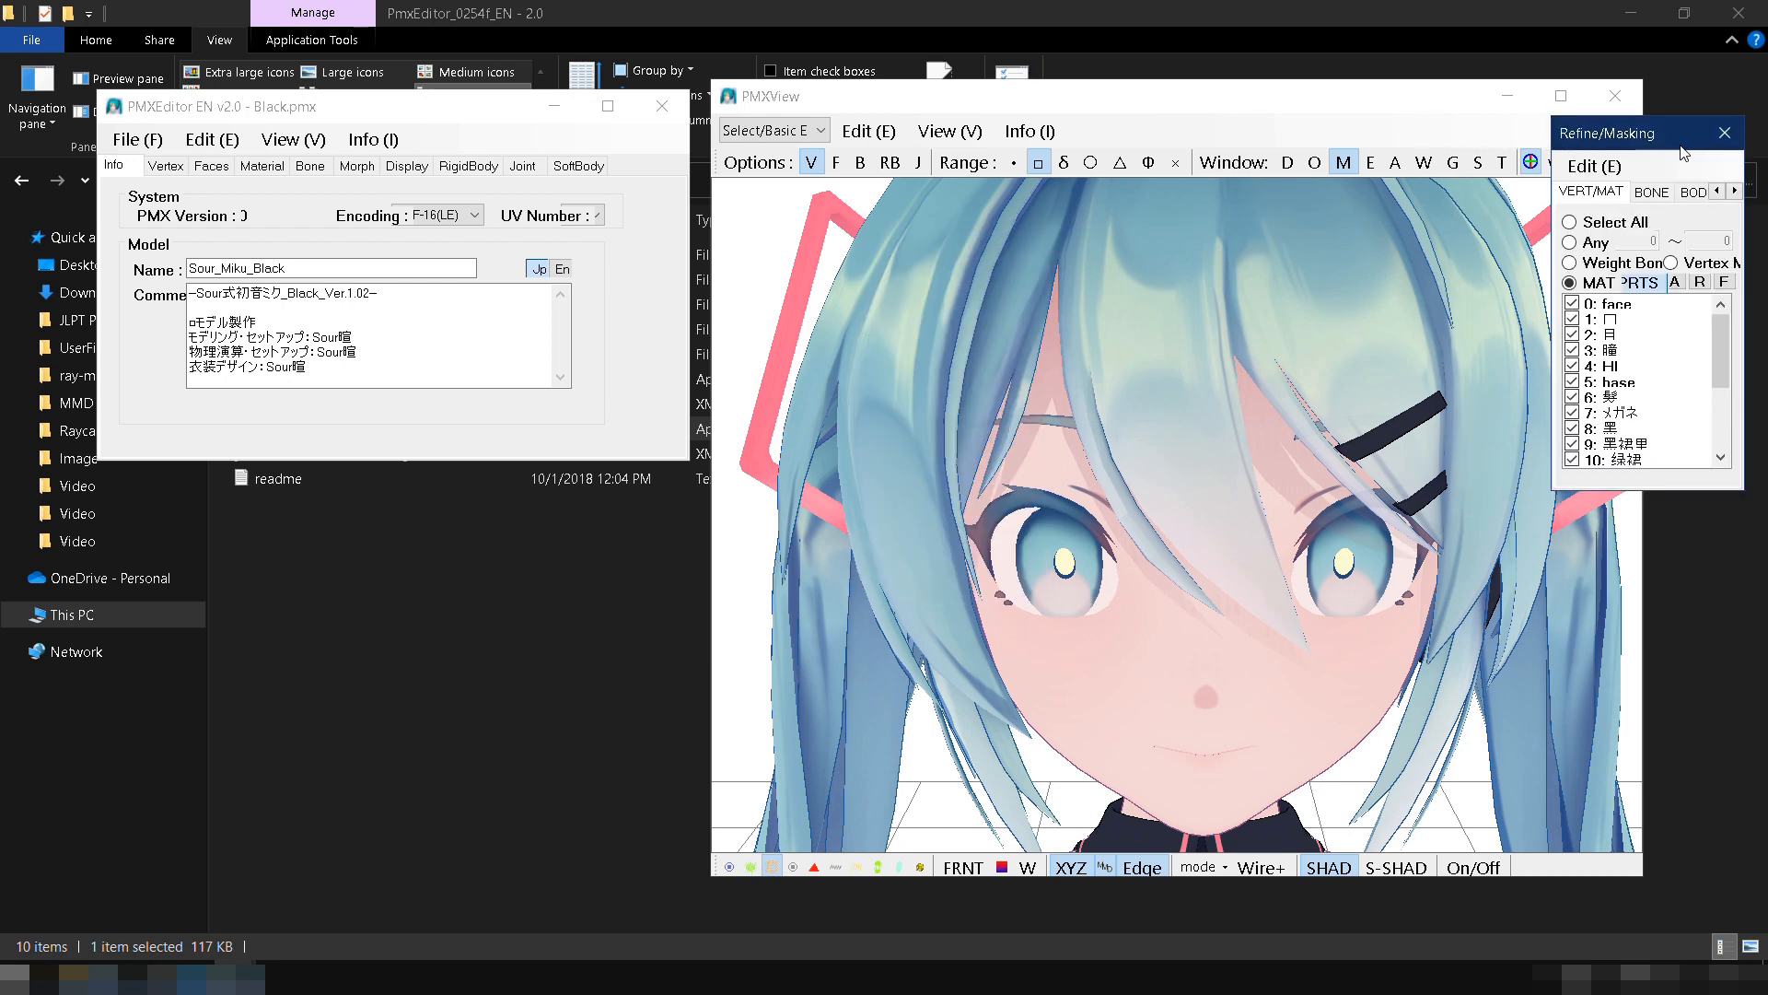
Step: Check materials 0: face, 1: 口 and 2: 目 in the masking list by toggling their visibility to identify their parts
click(1572, 308)
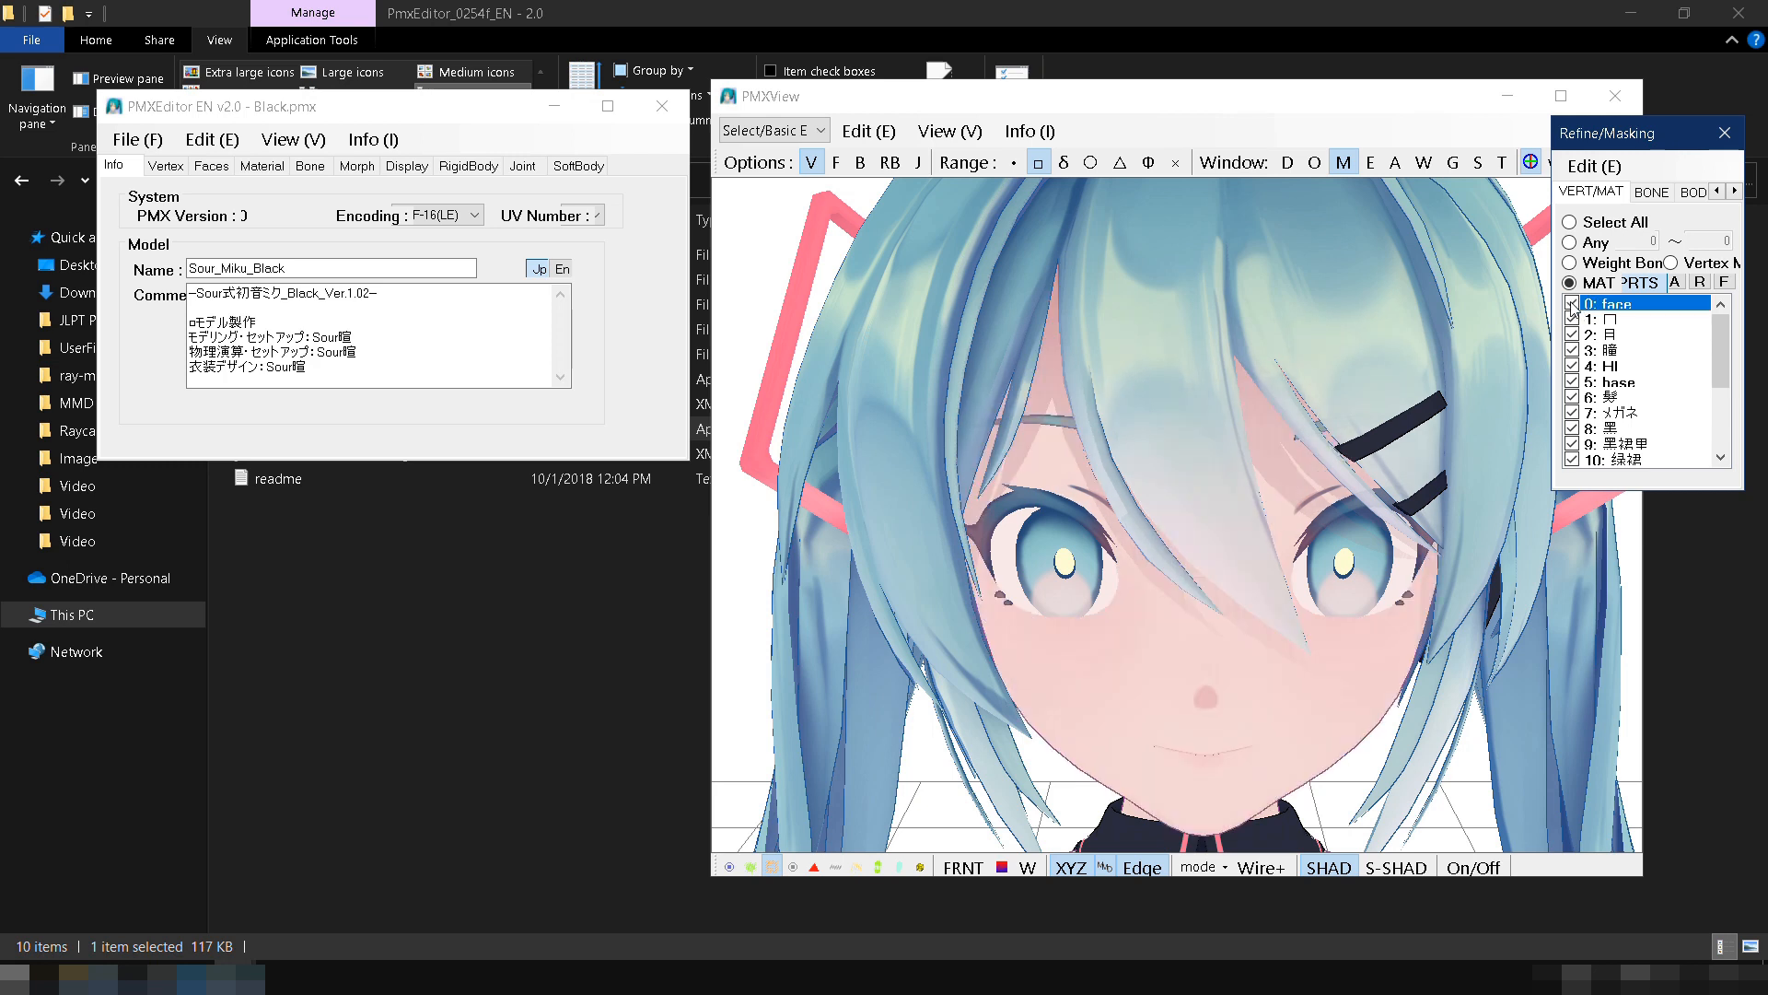
click(1571, 304)
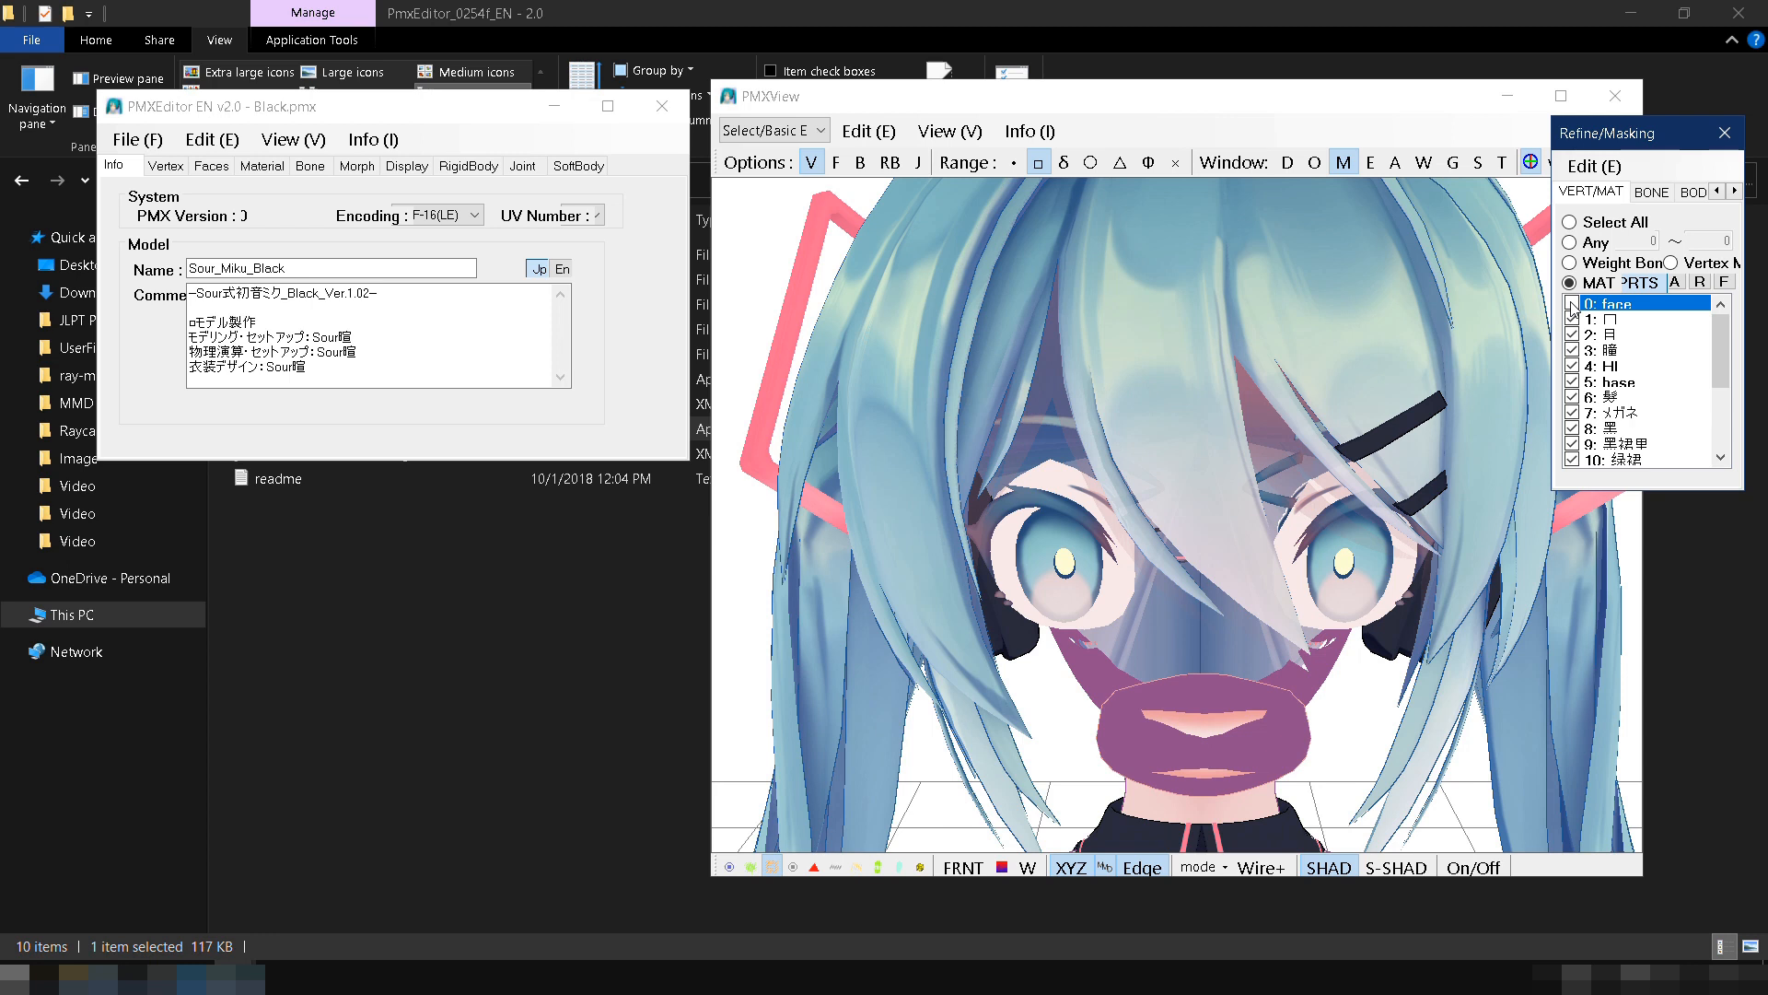
click(1571, 306)
click(1571, 320)
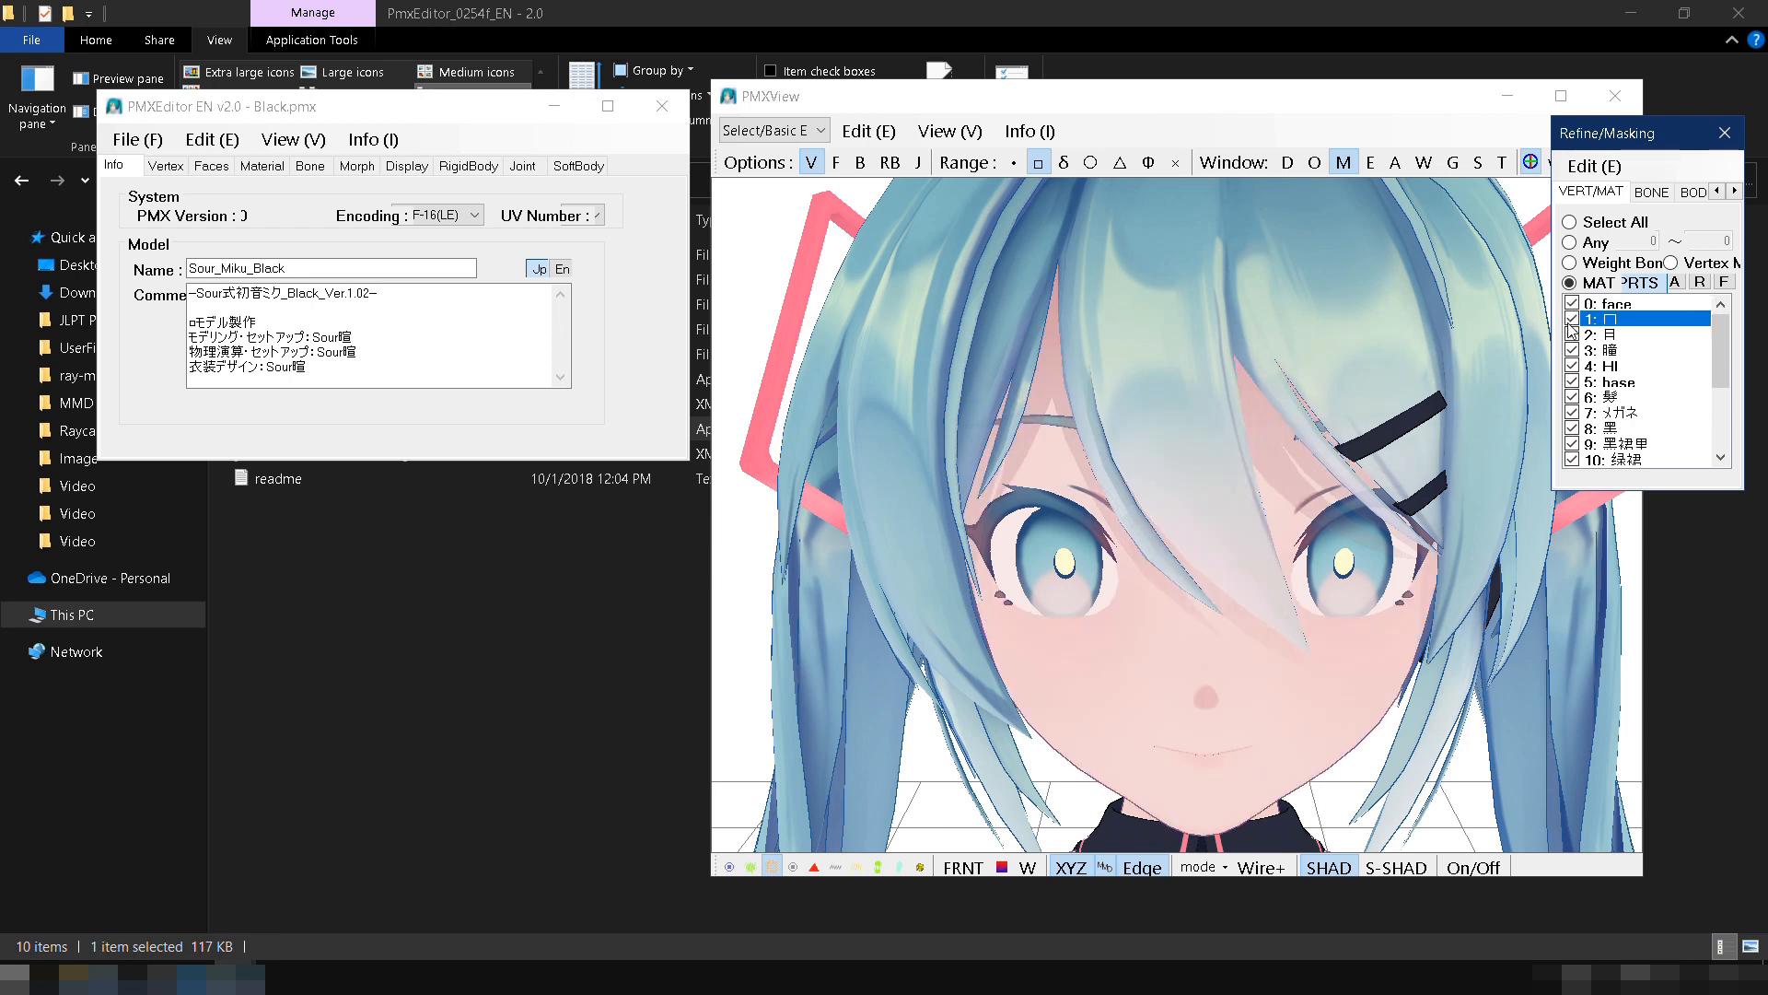
click(1572, 335)
click(1572, 335)
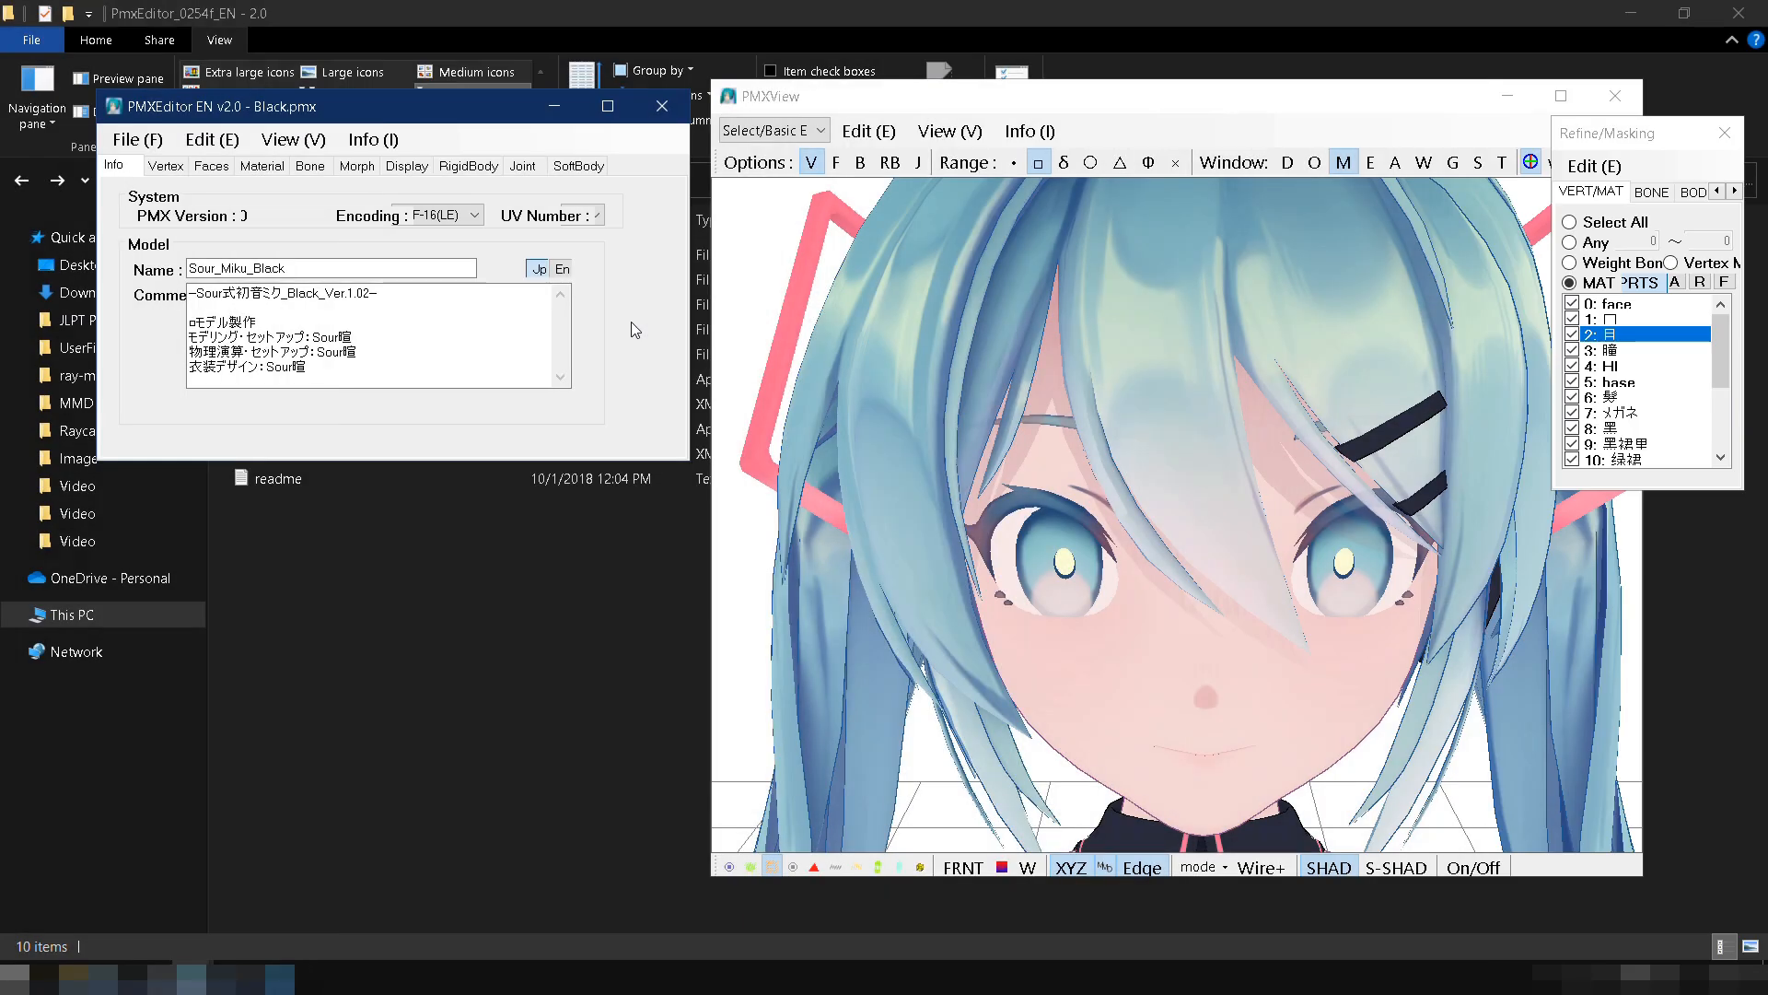
Step: Launch the UVEditor 2 (v.0.219.14.4) plug-in for the Black model in PMXEditor and dismiss its update notice
click(212, 140)
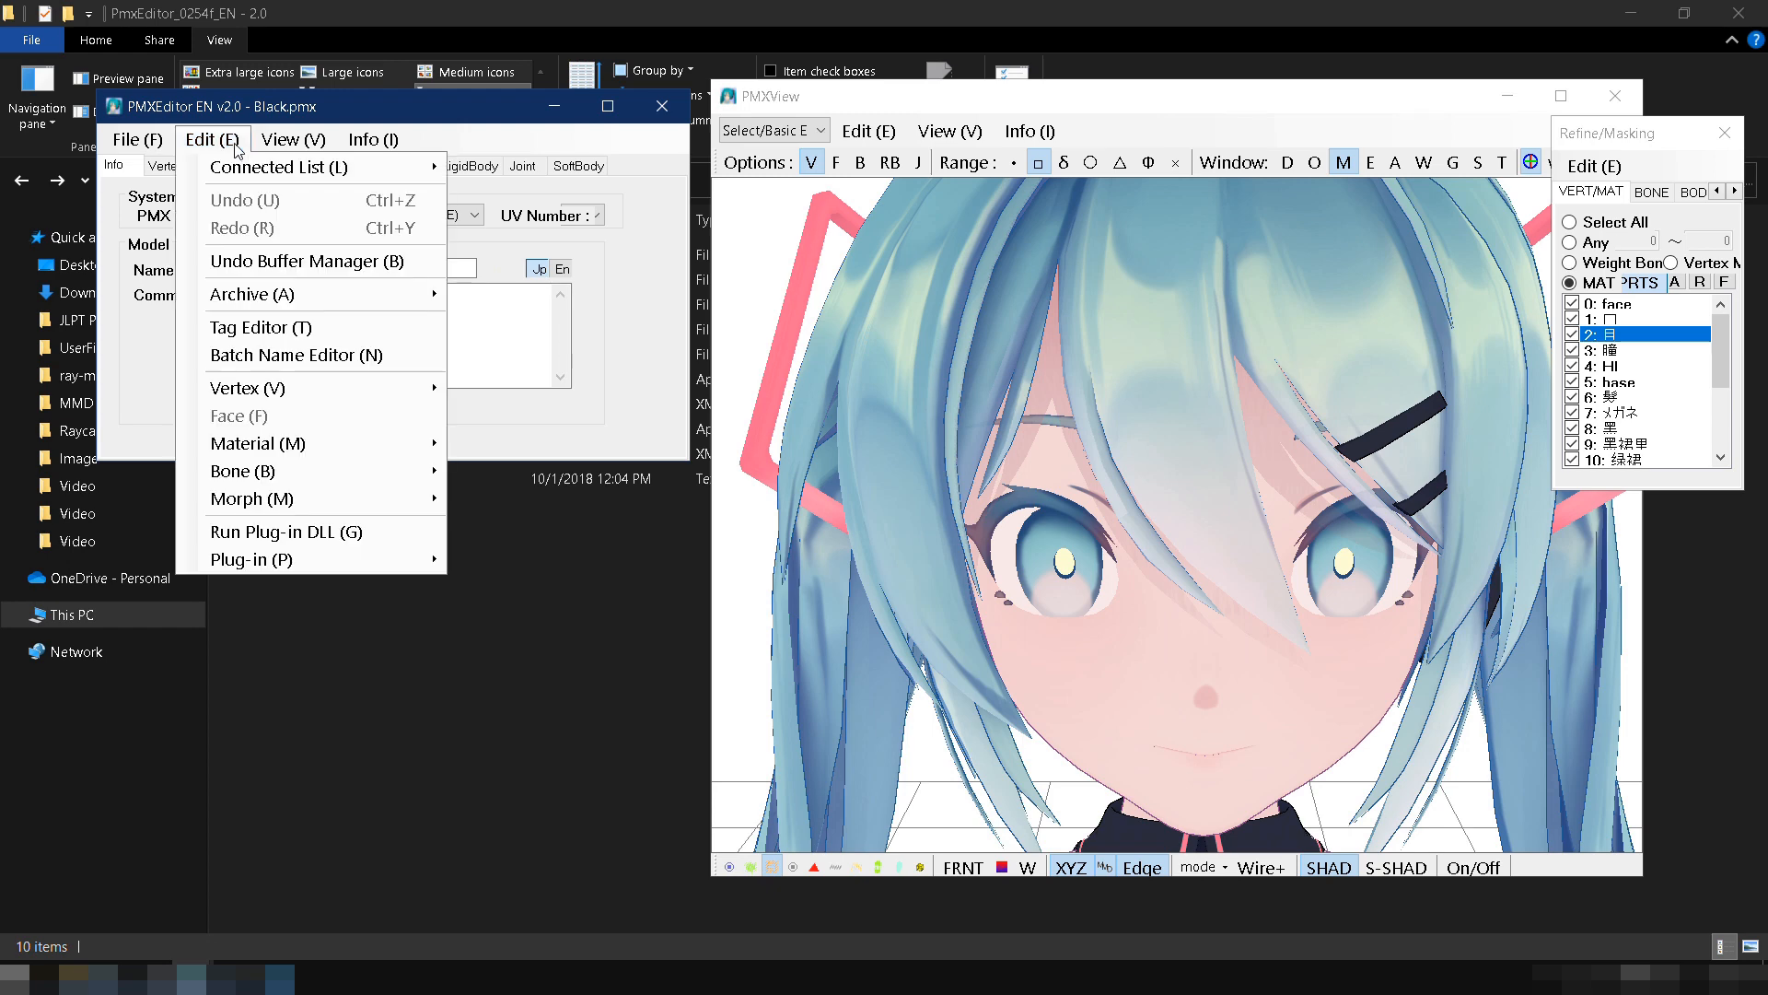
mouse_move(323, 559)
mouse_move(555, 657)
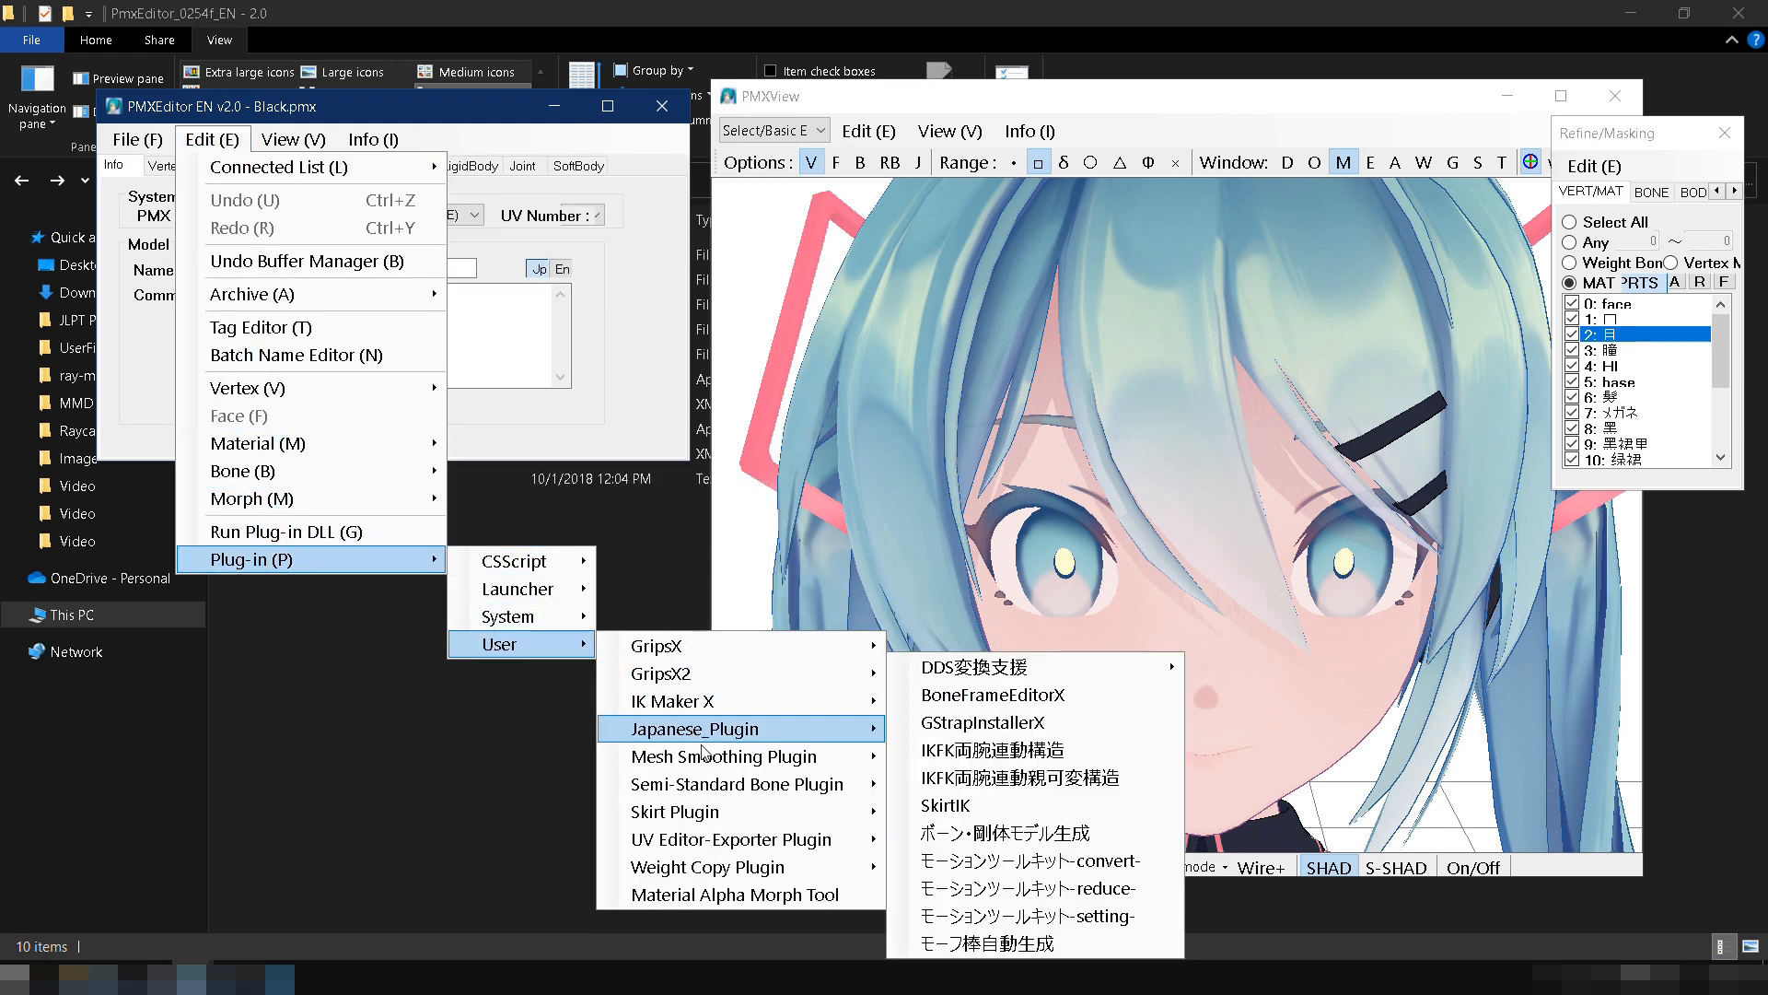
mouse_move(775, 816)
mouse_move(815, 842)
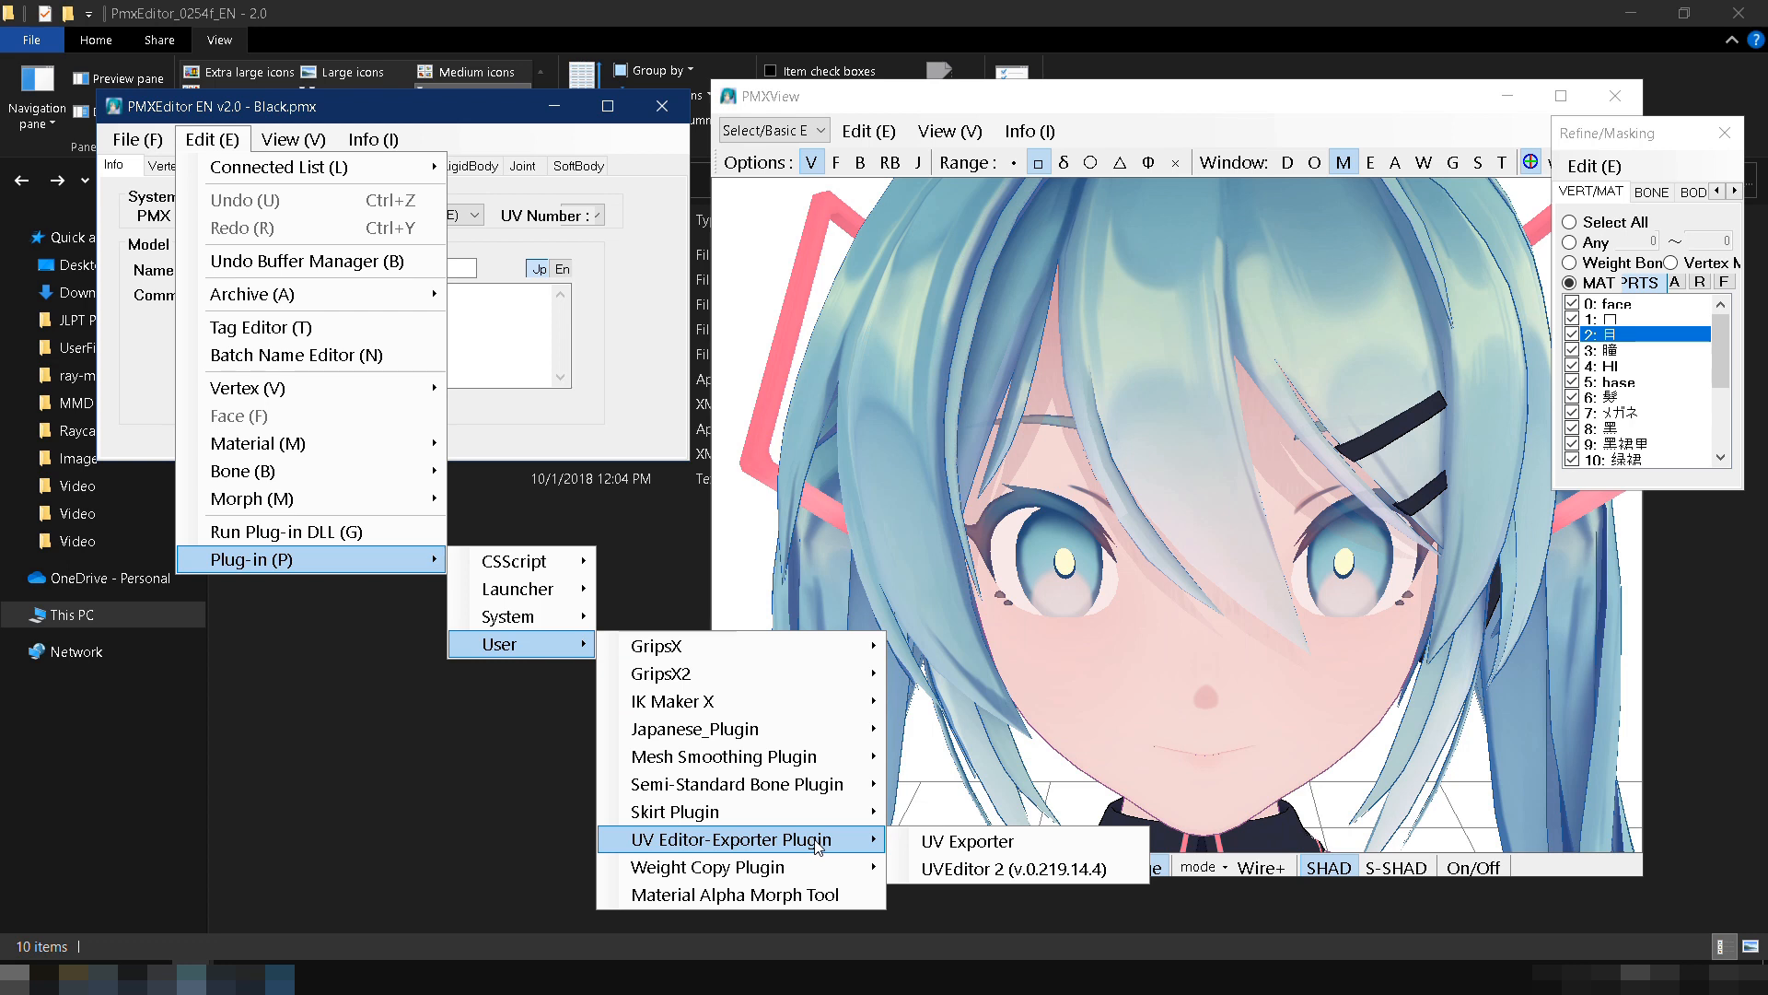
click(946, 869)
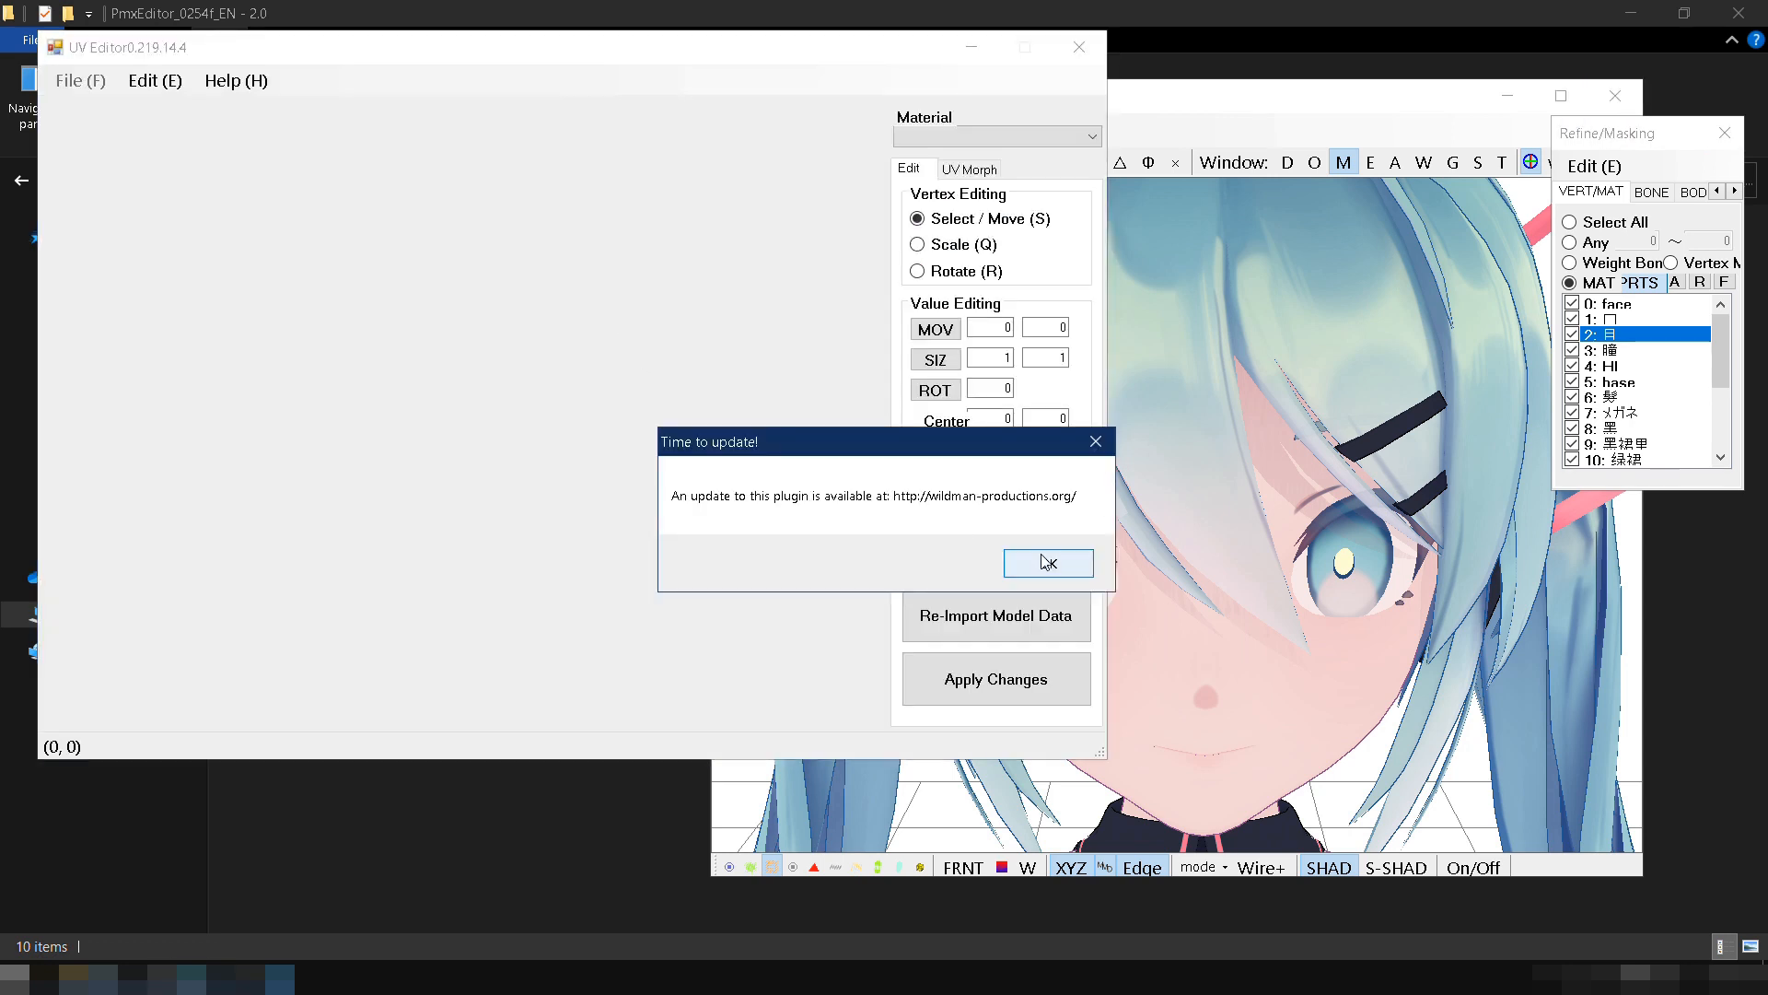
click(1046, 560)
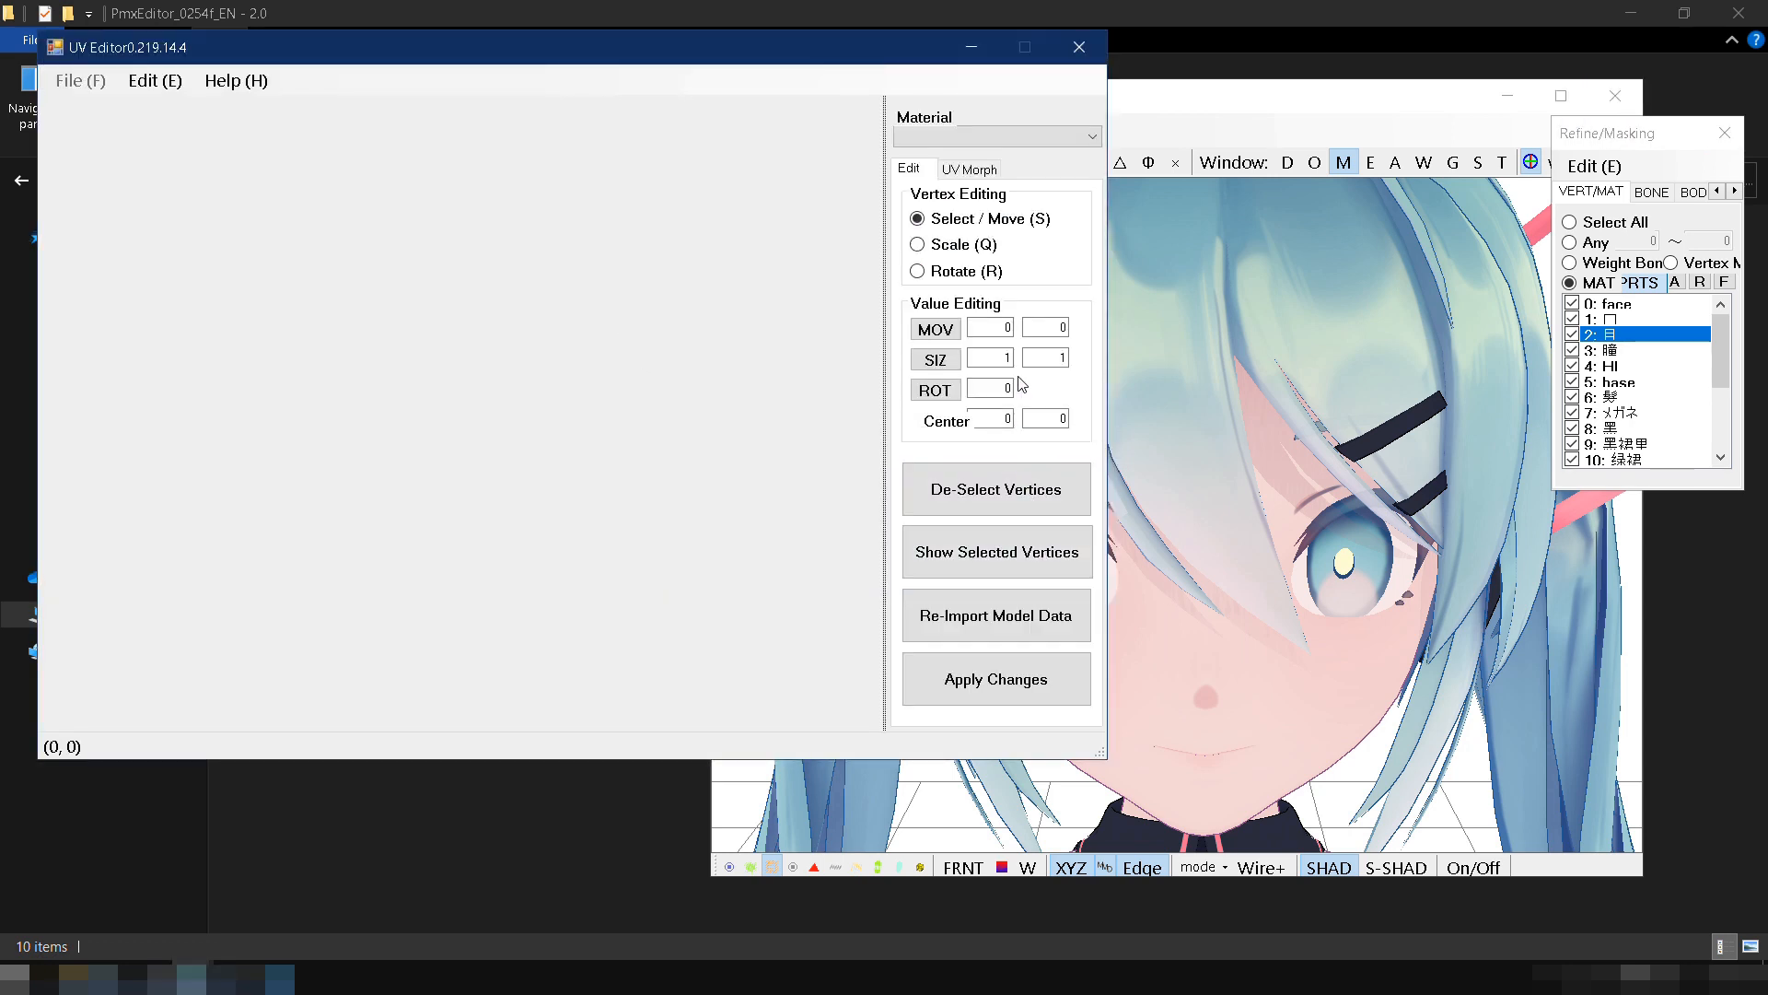
Step: Select the small round eye-white mesh of material 2: 目, show its vertices in PMXView, and close the UV Editor
click(1014, 140)
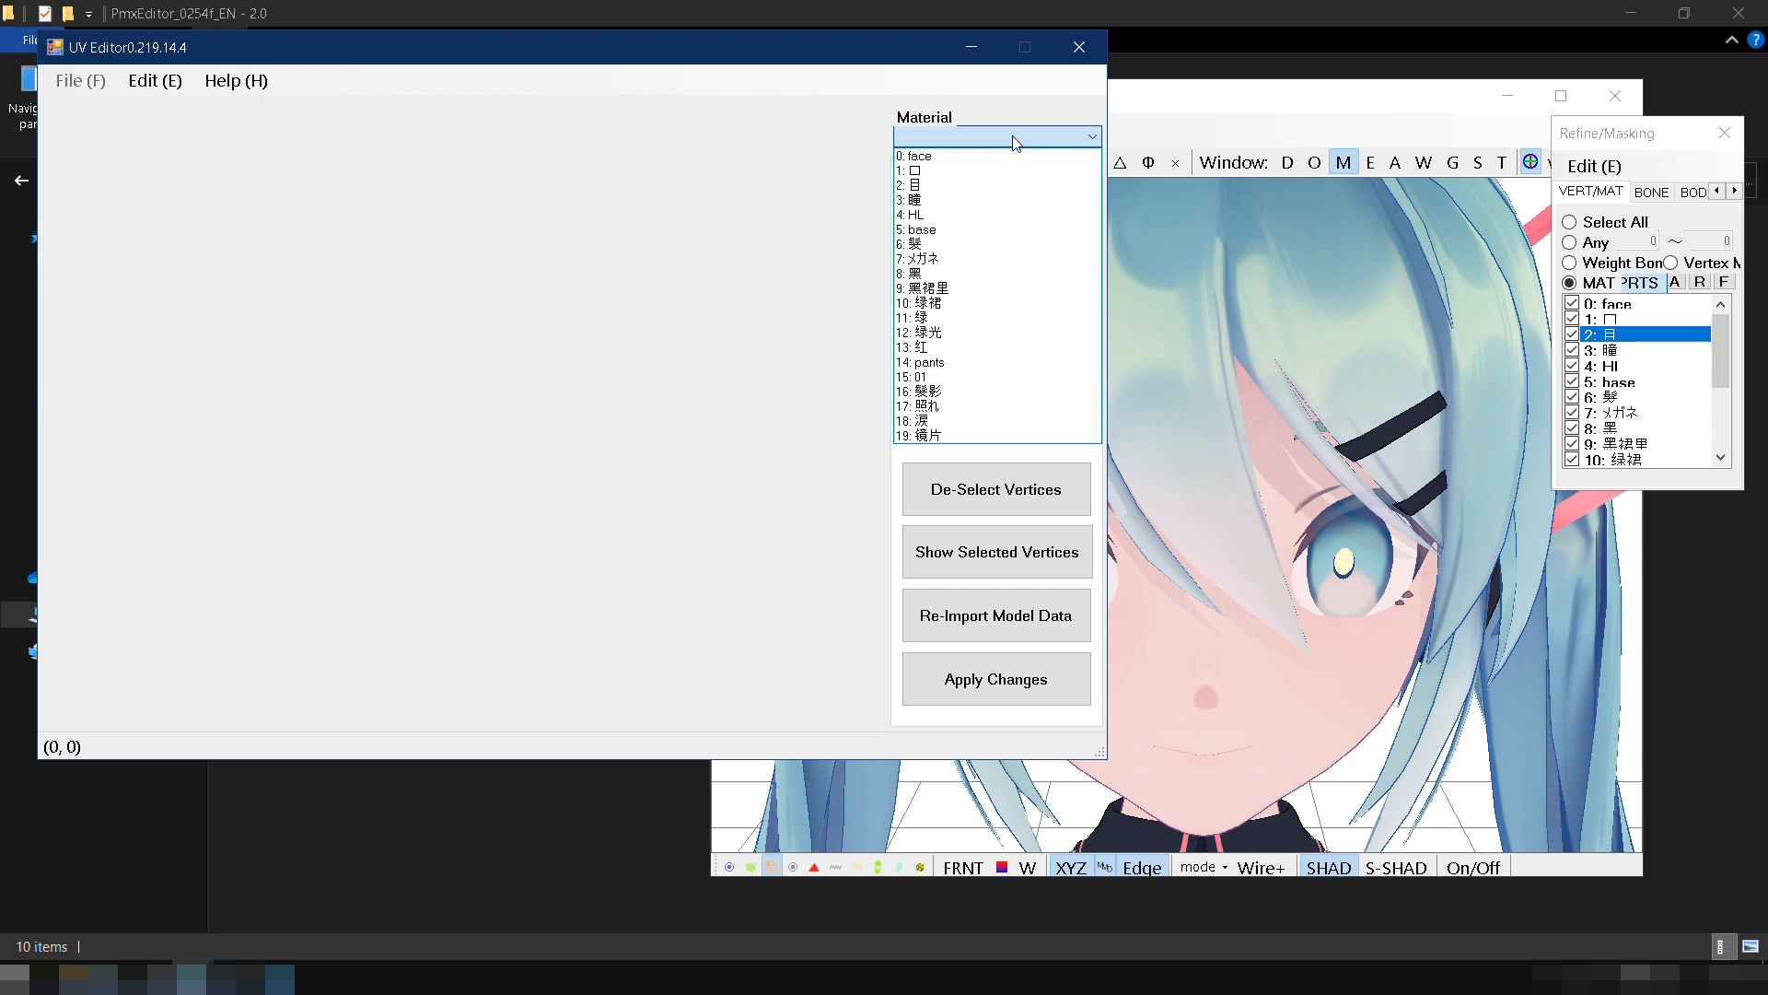
click(1007, 185)
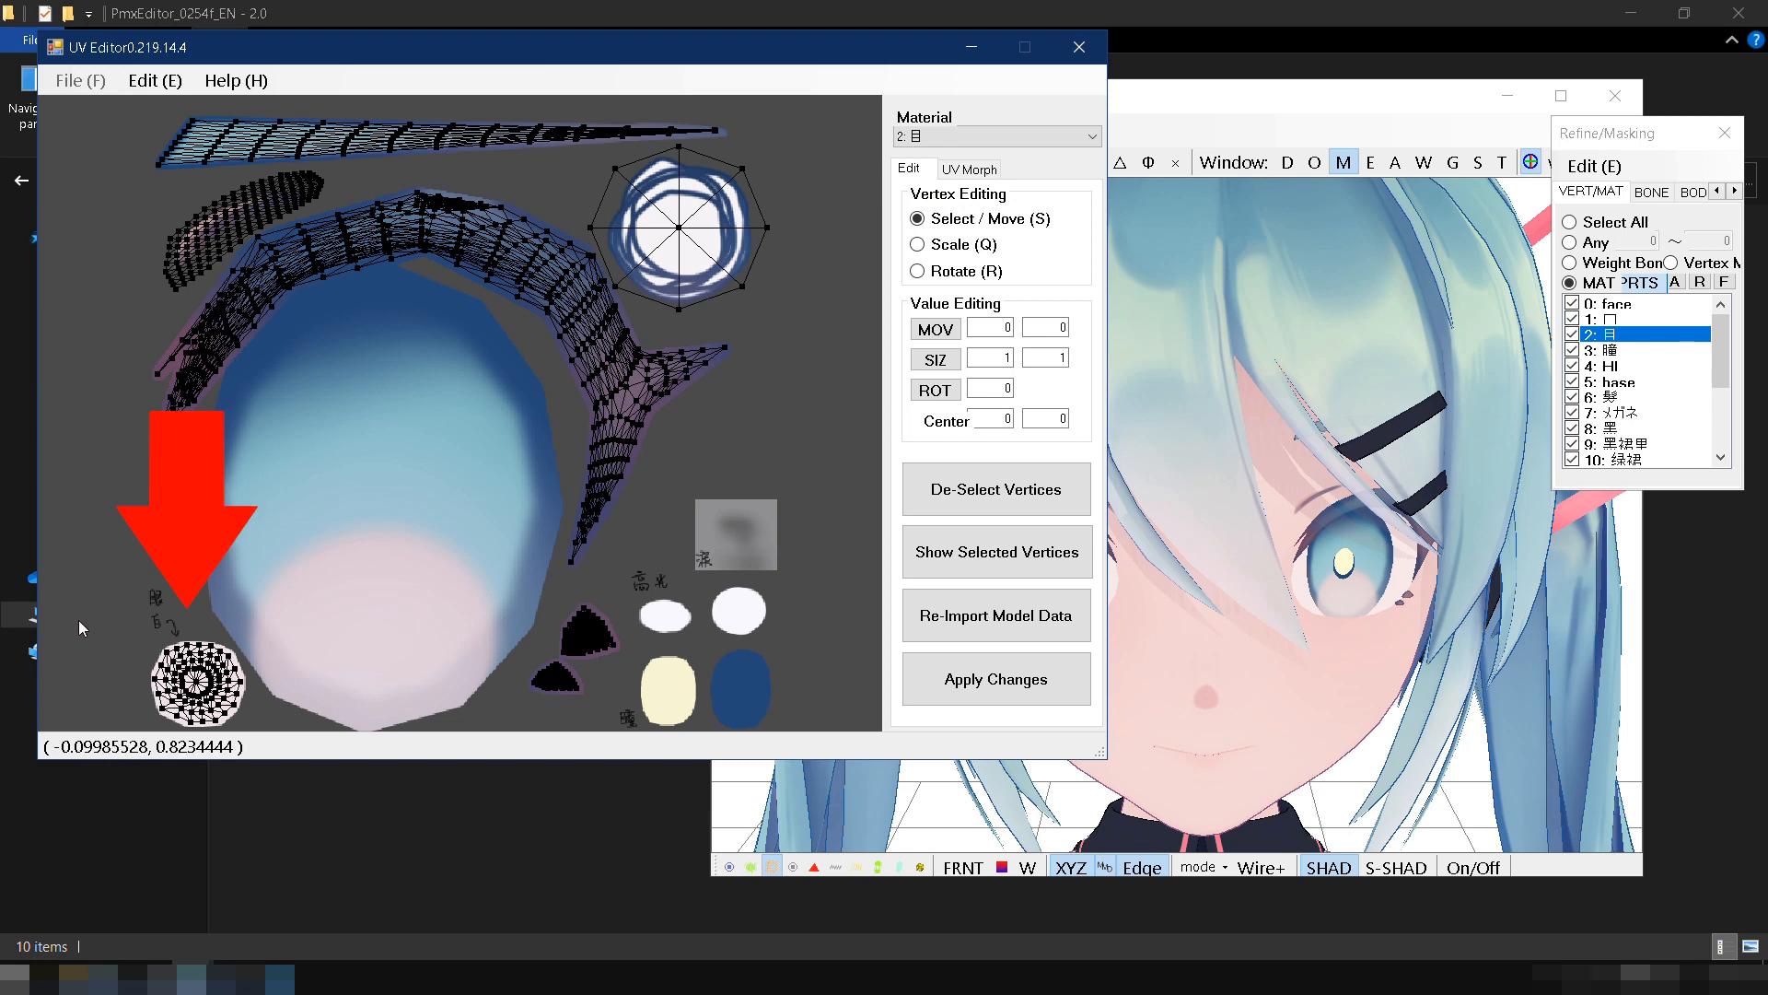
mouse_move(83, 605)
mouse_down()
mouse_move(190, 718)
mouse_move(279, 760)
mouse_up()
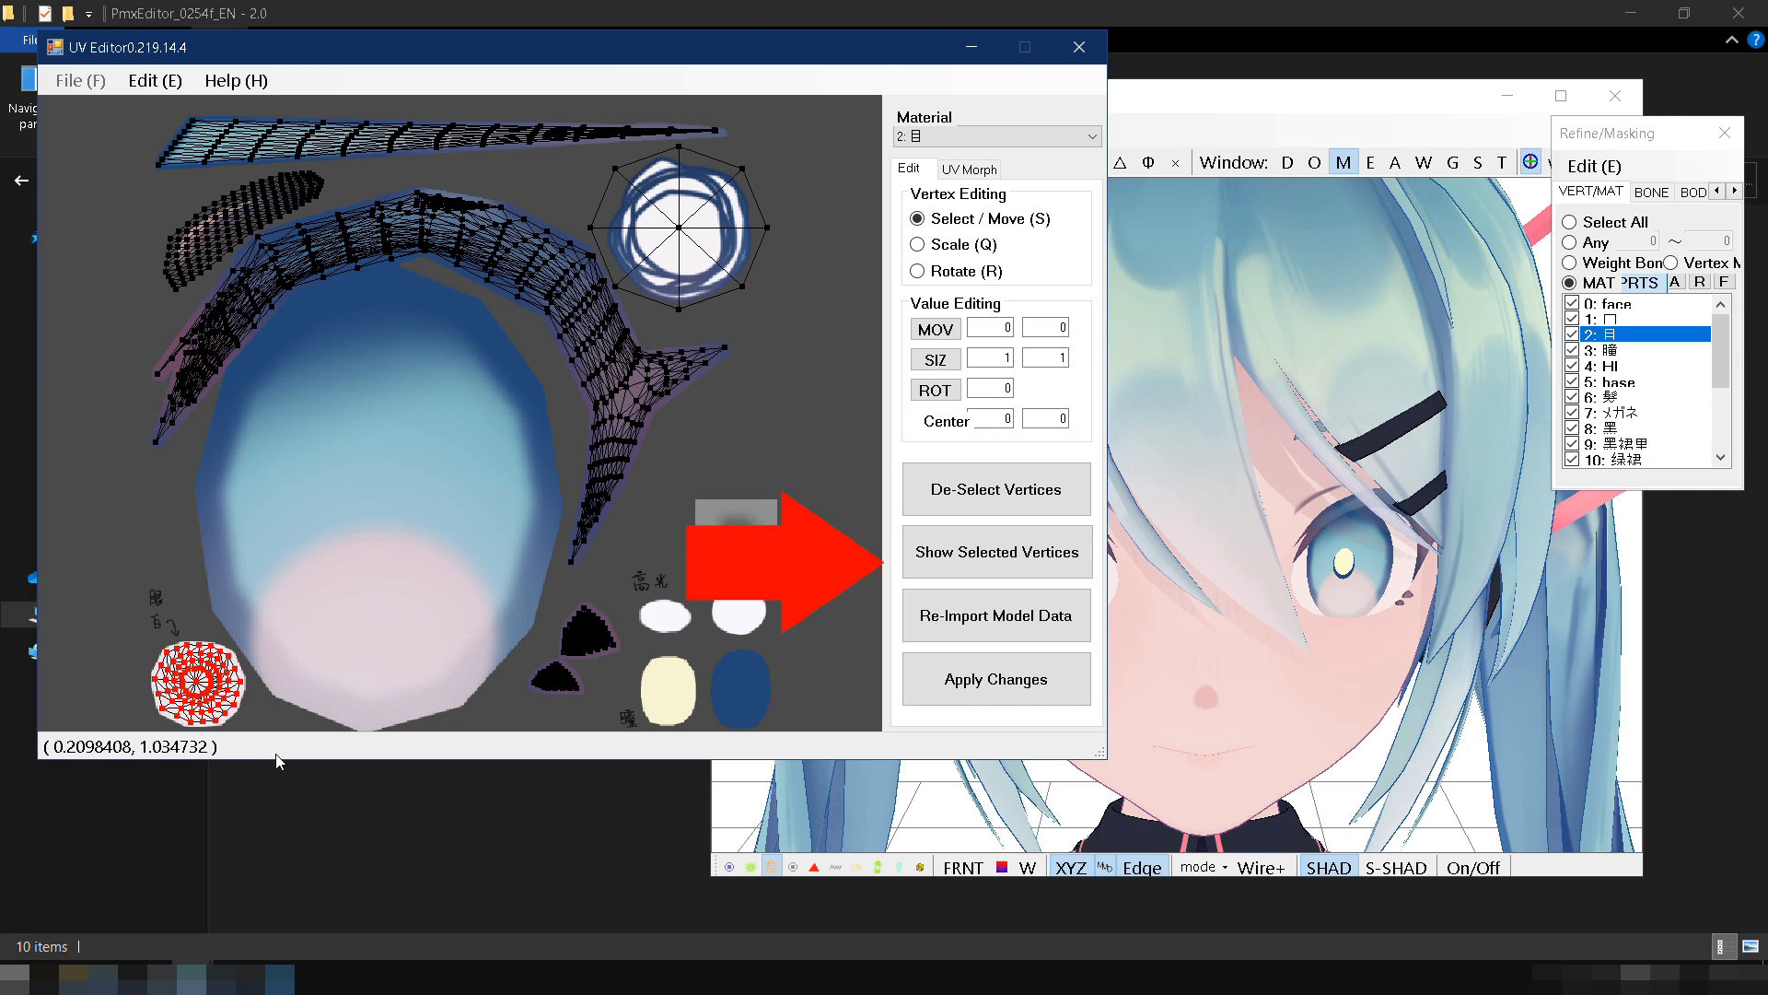
click(936, 563)
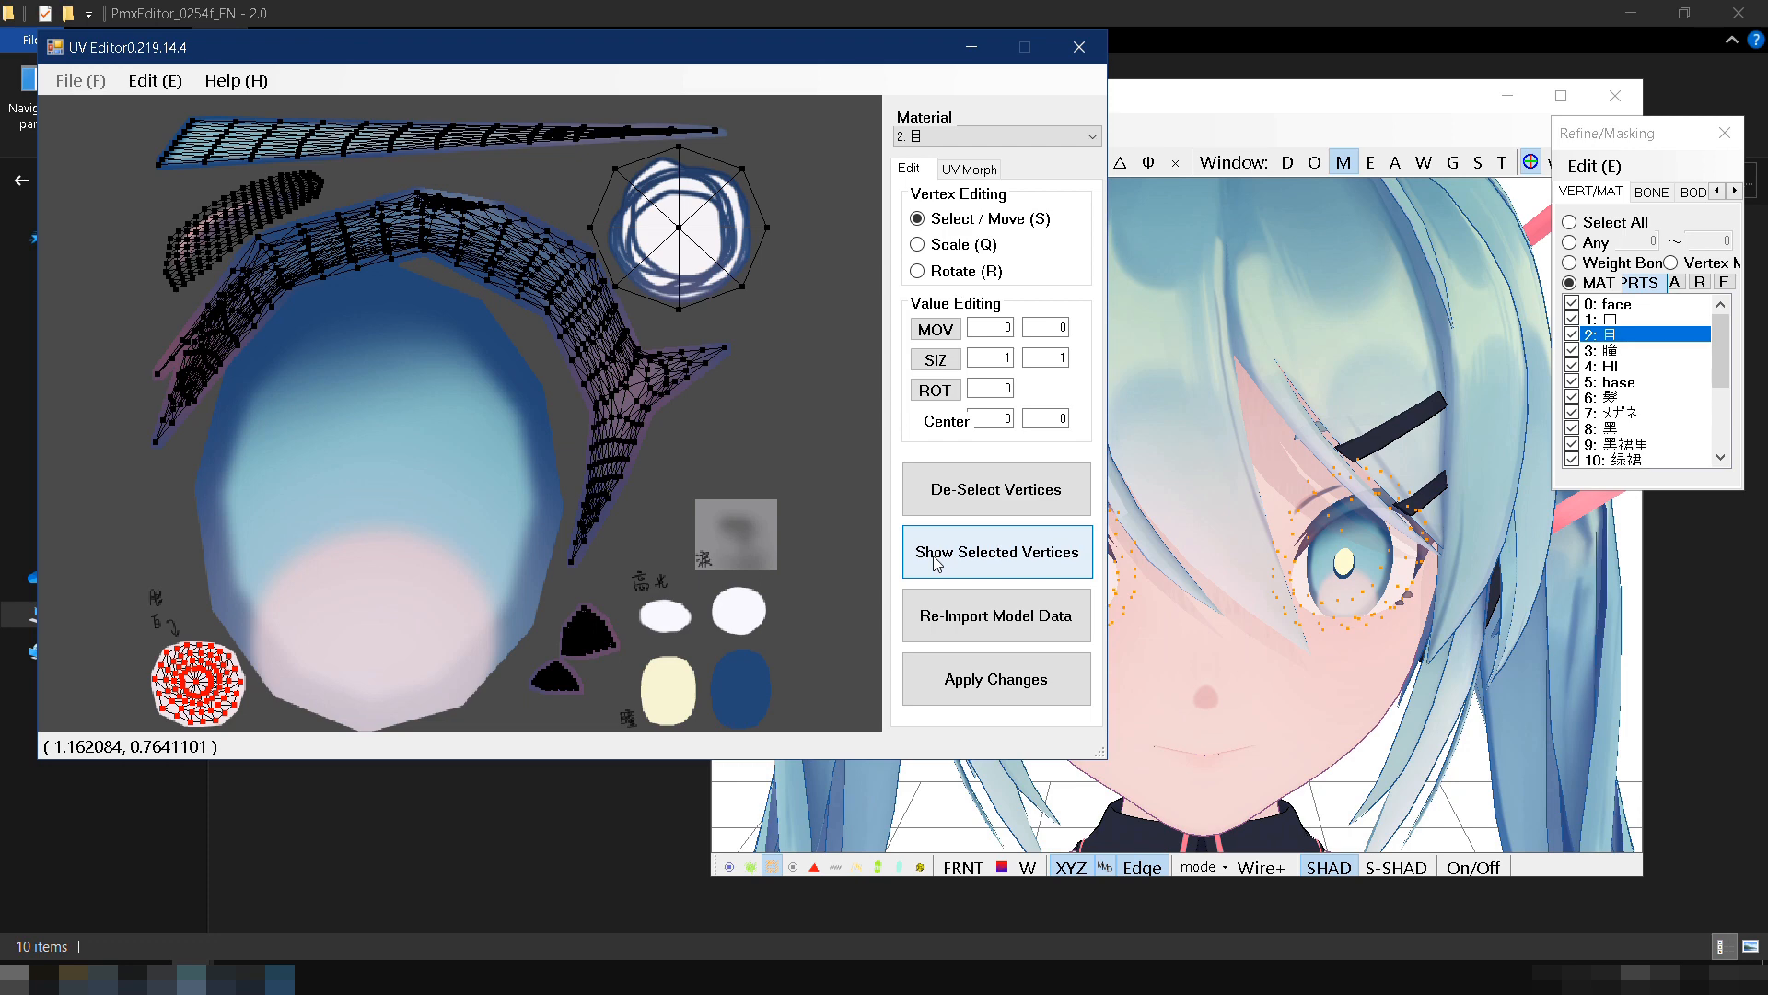
click(1241, 96)
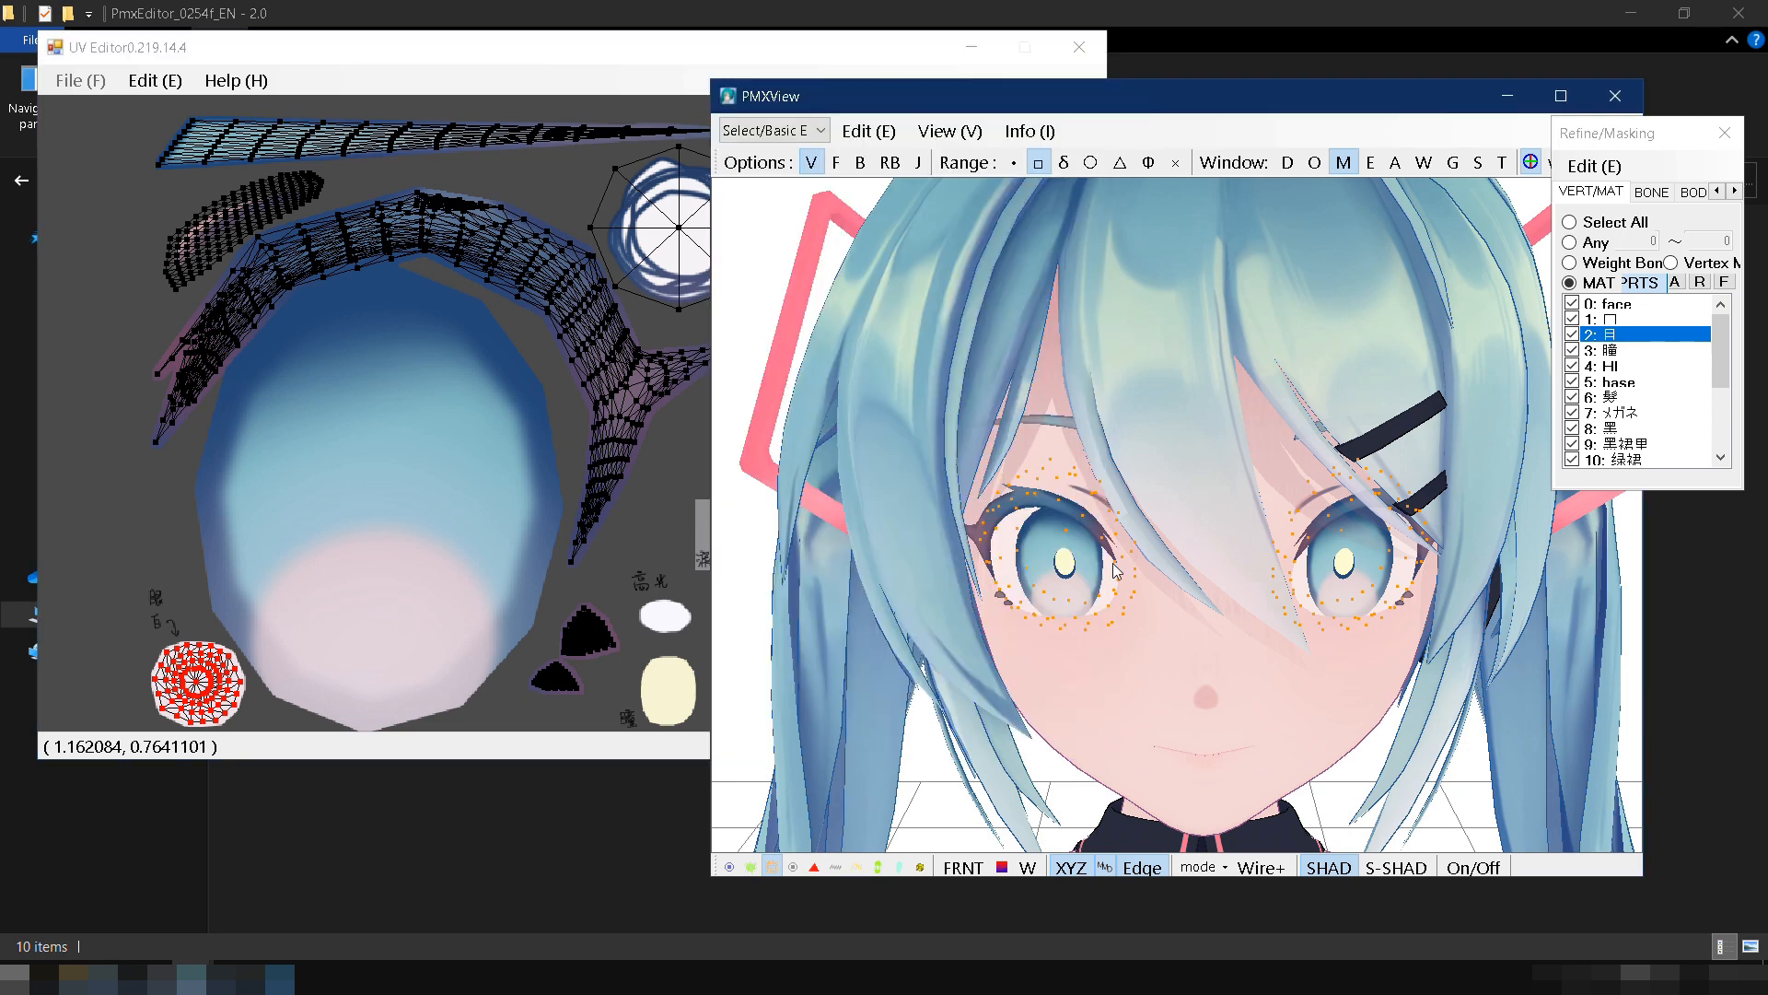
click(1085, 46)
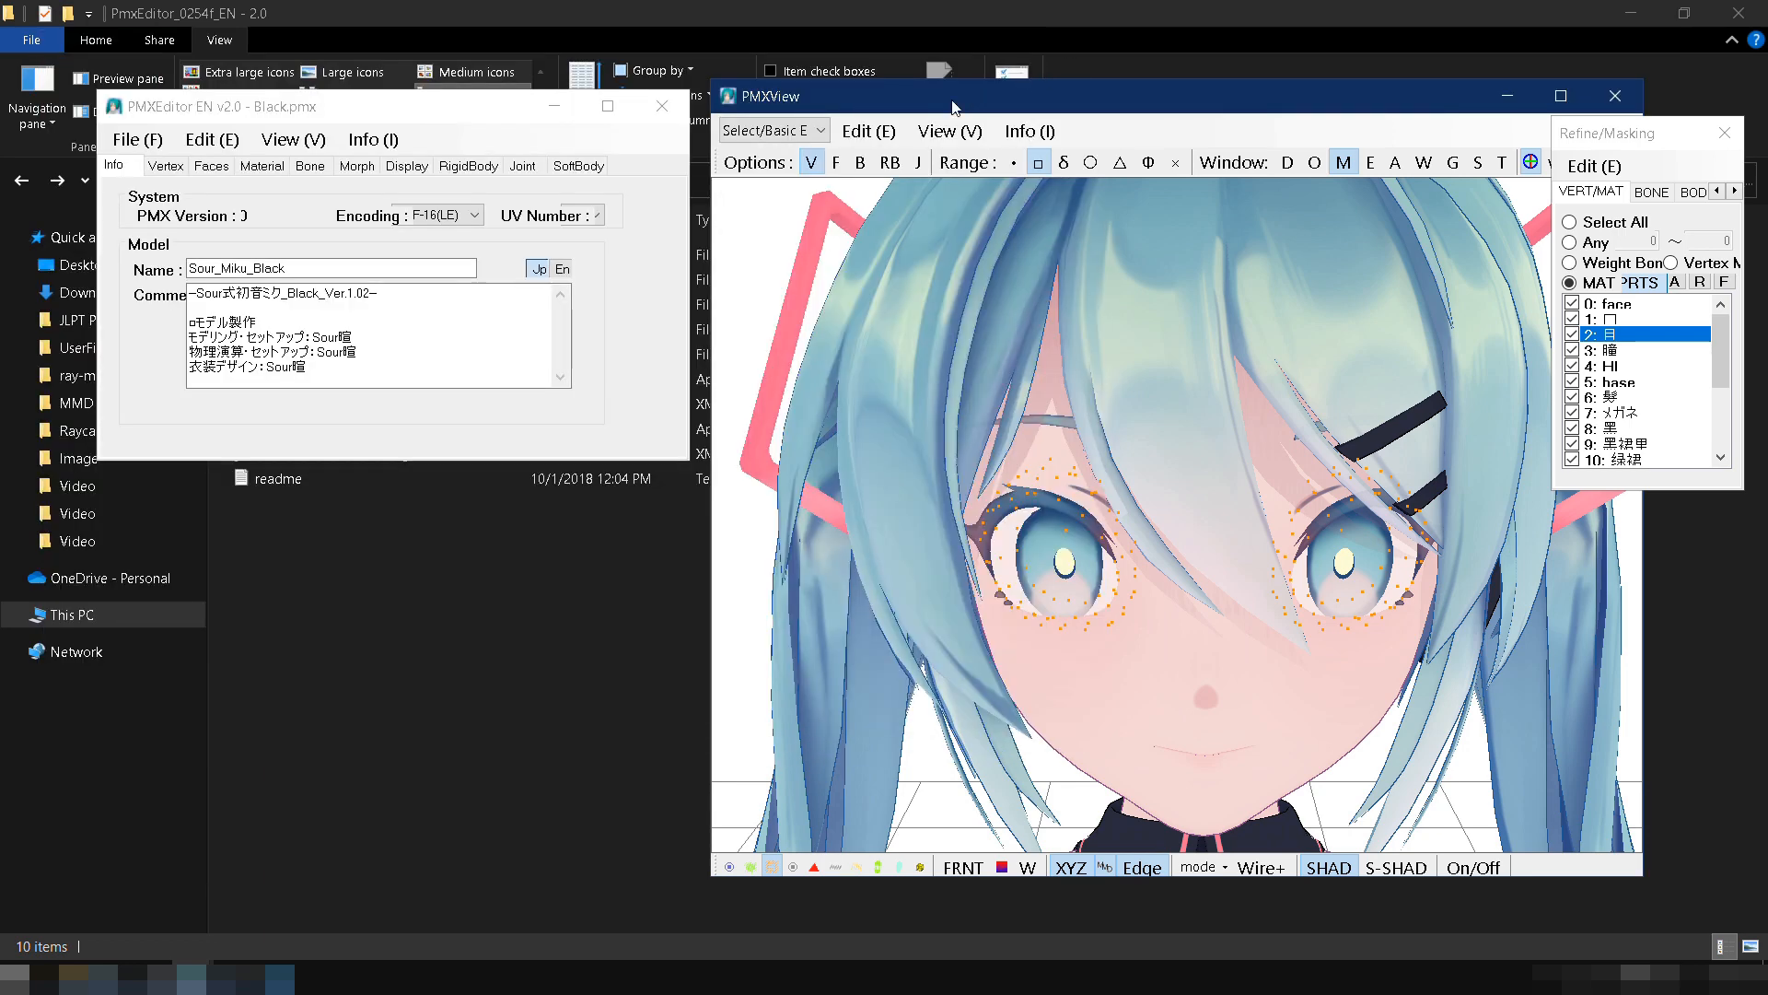
Step: Select the faces of the highlighted eye-white vertices and separate them into their own material with the Truncate face command
click(875, 133)
mouse_move(930, 417)
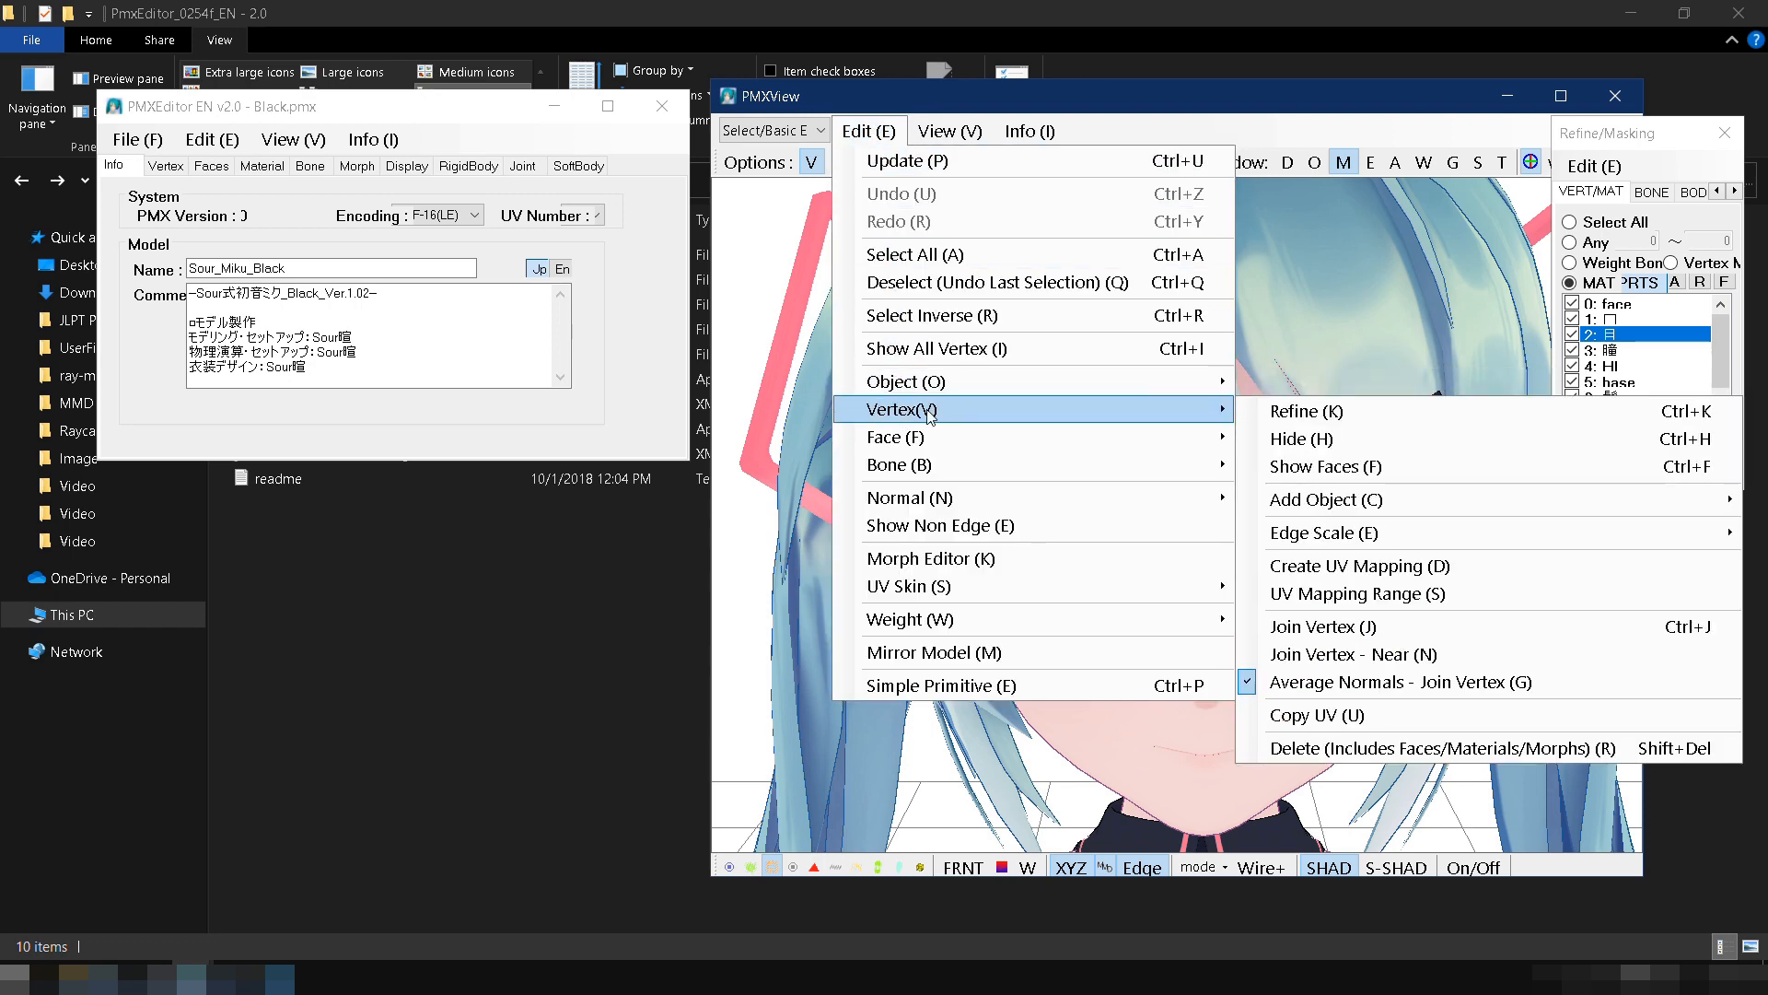
click(1312, 468)
click(868, 130)
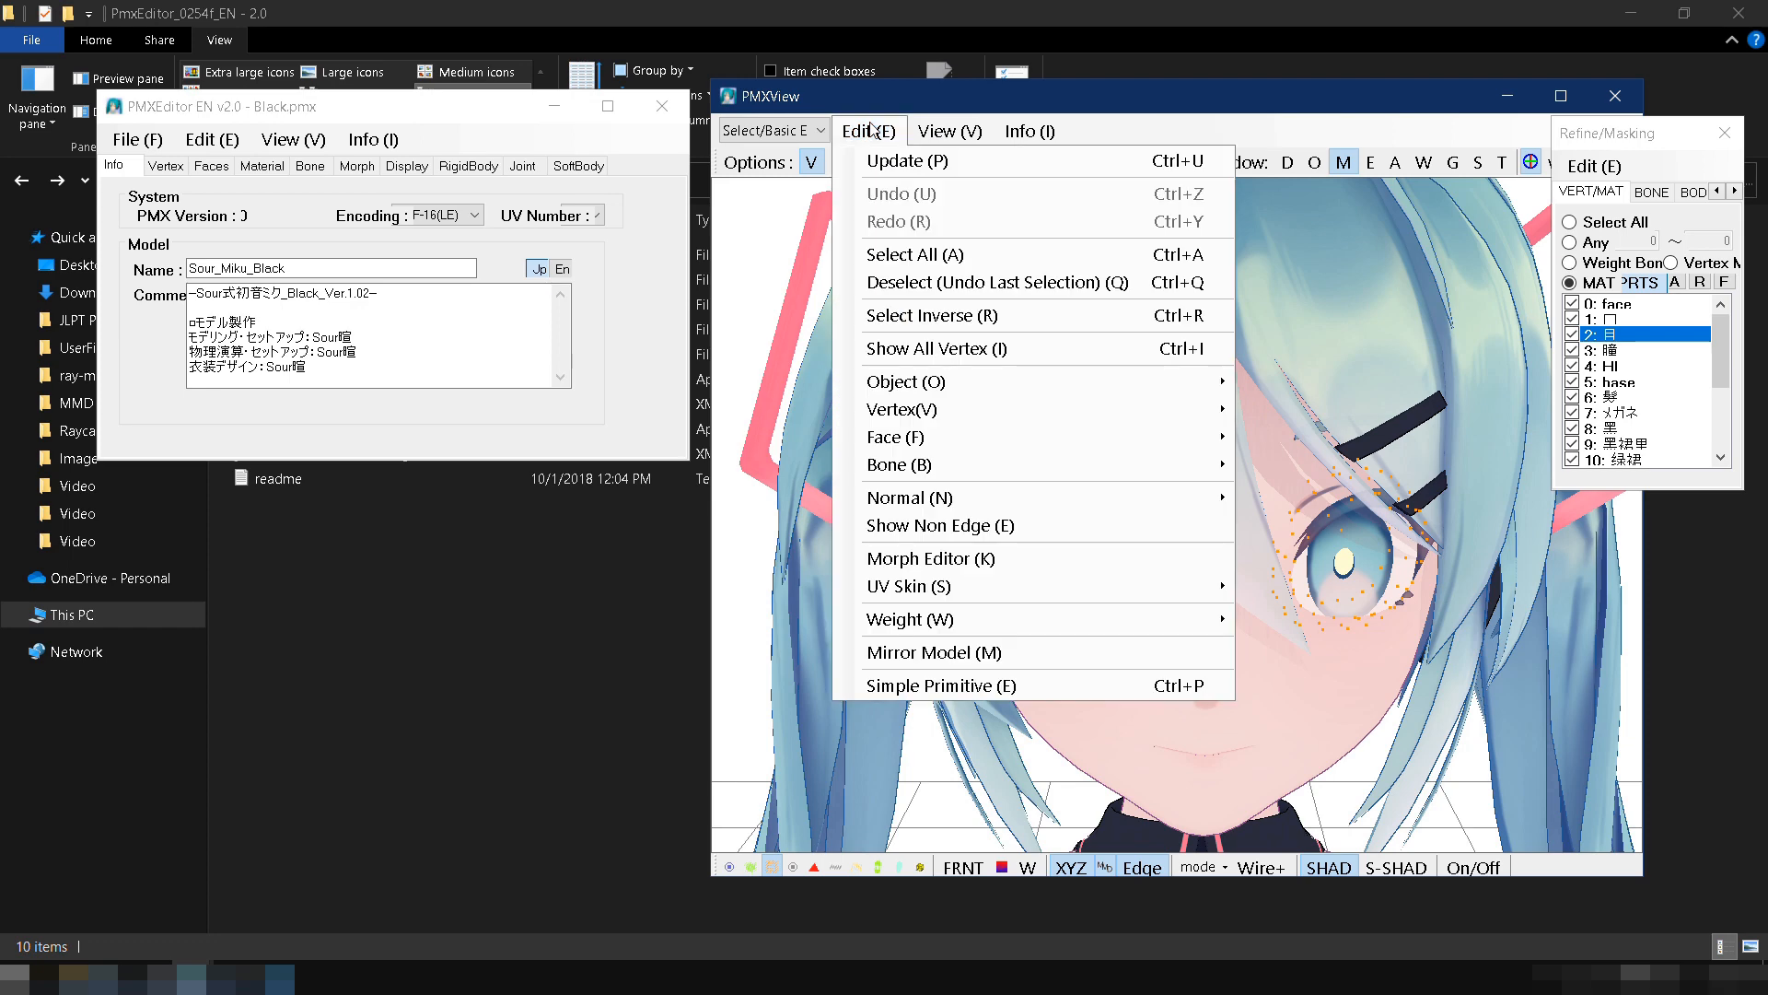
mouse_move(949, 433)
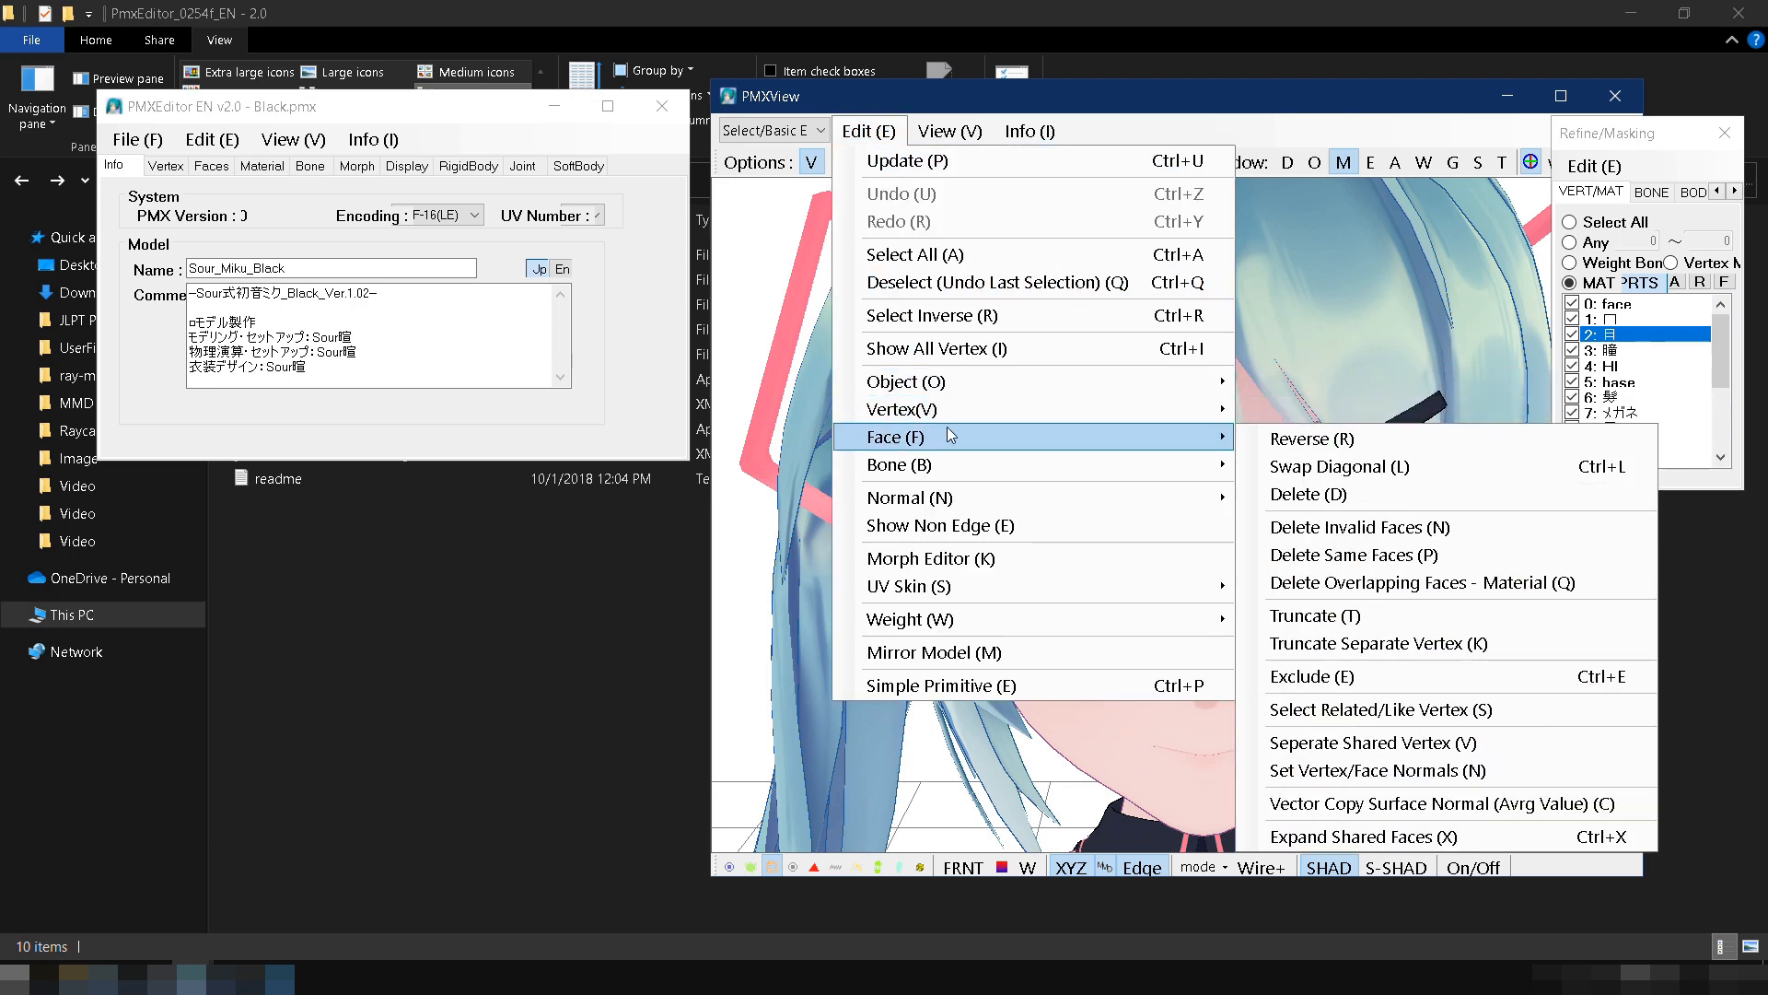
click(1374, 616)
click(915, 578)
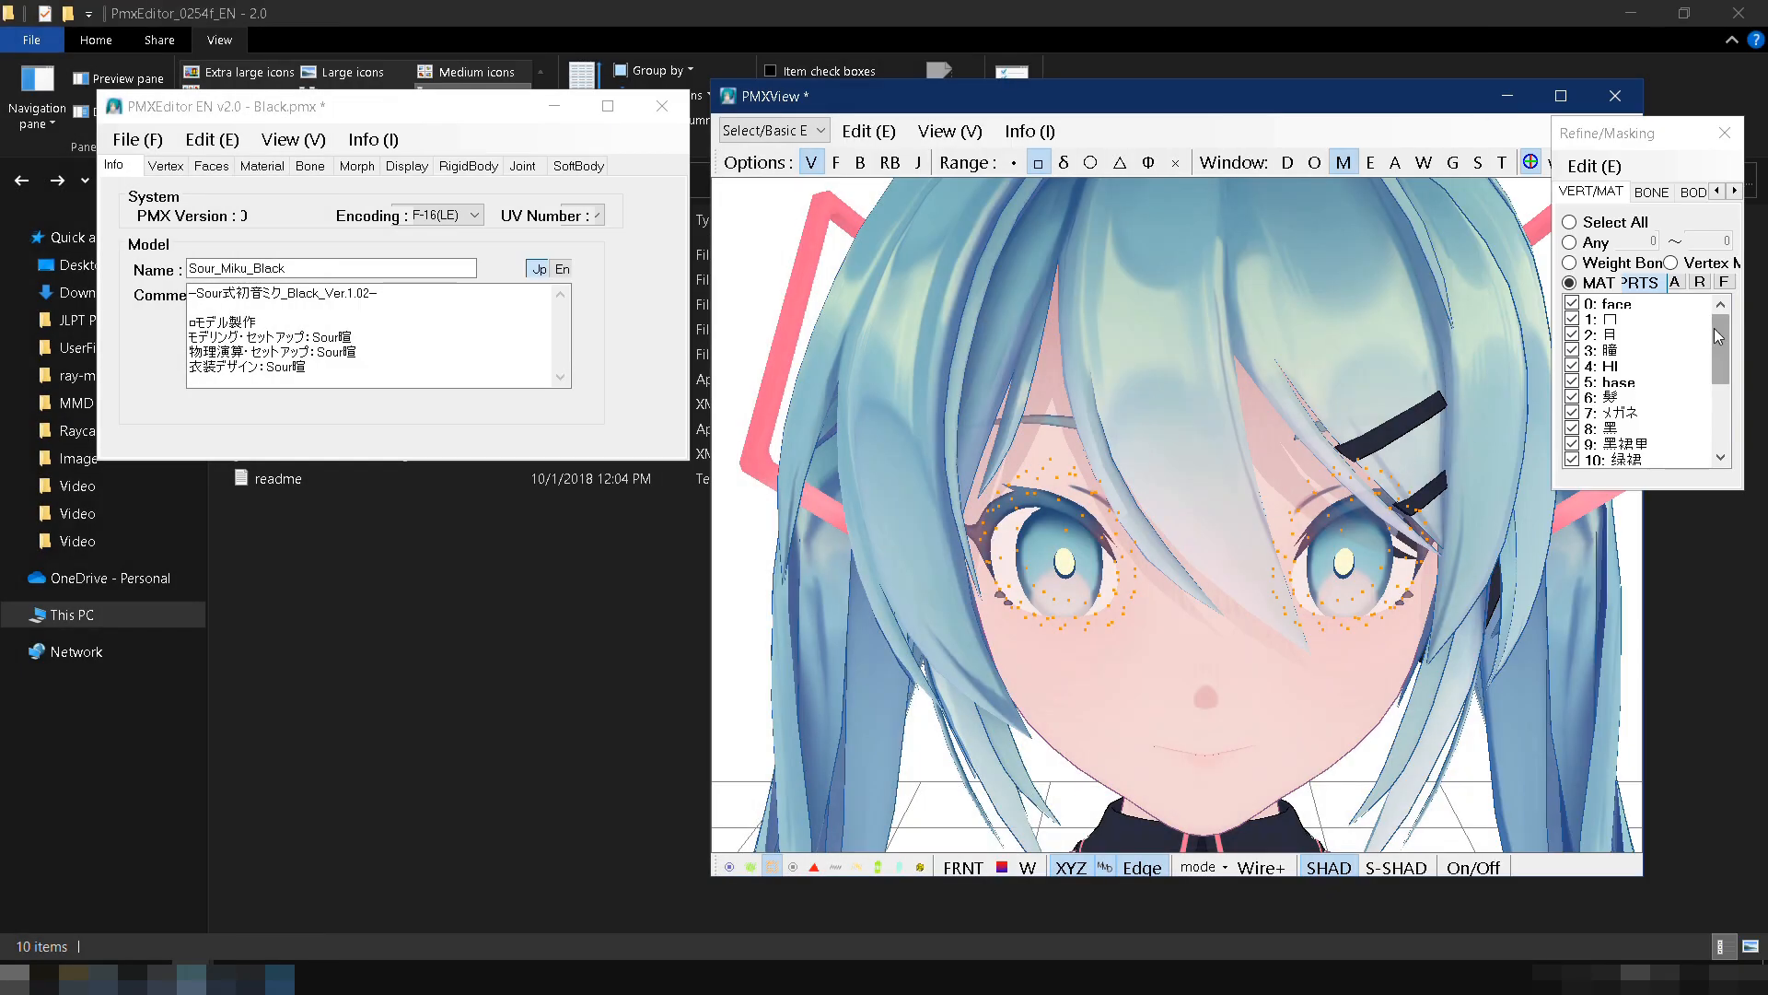
Step: Toggle material 20 off and on in the masking list to check the separated eye whites
drag(1715, 328, 1716, 422)
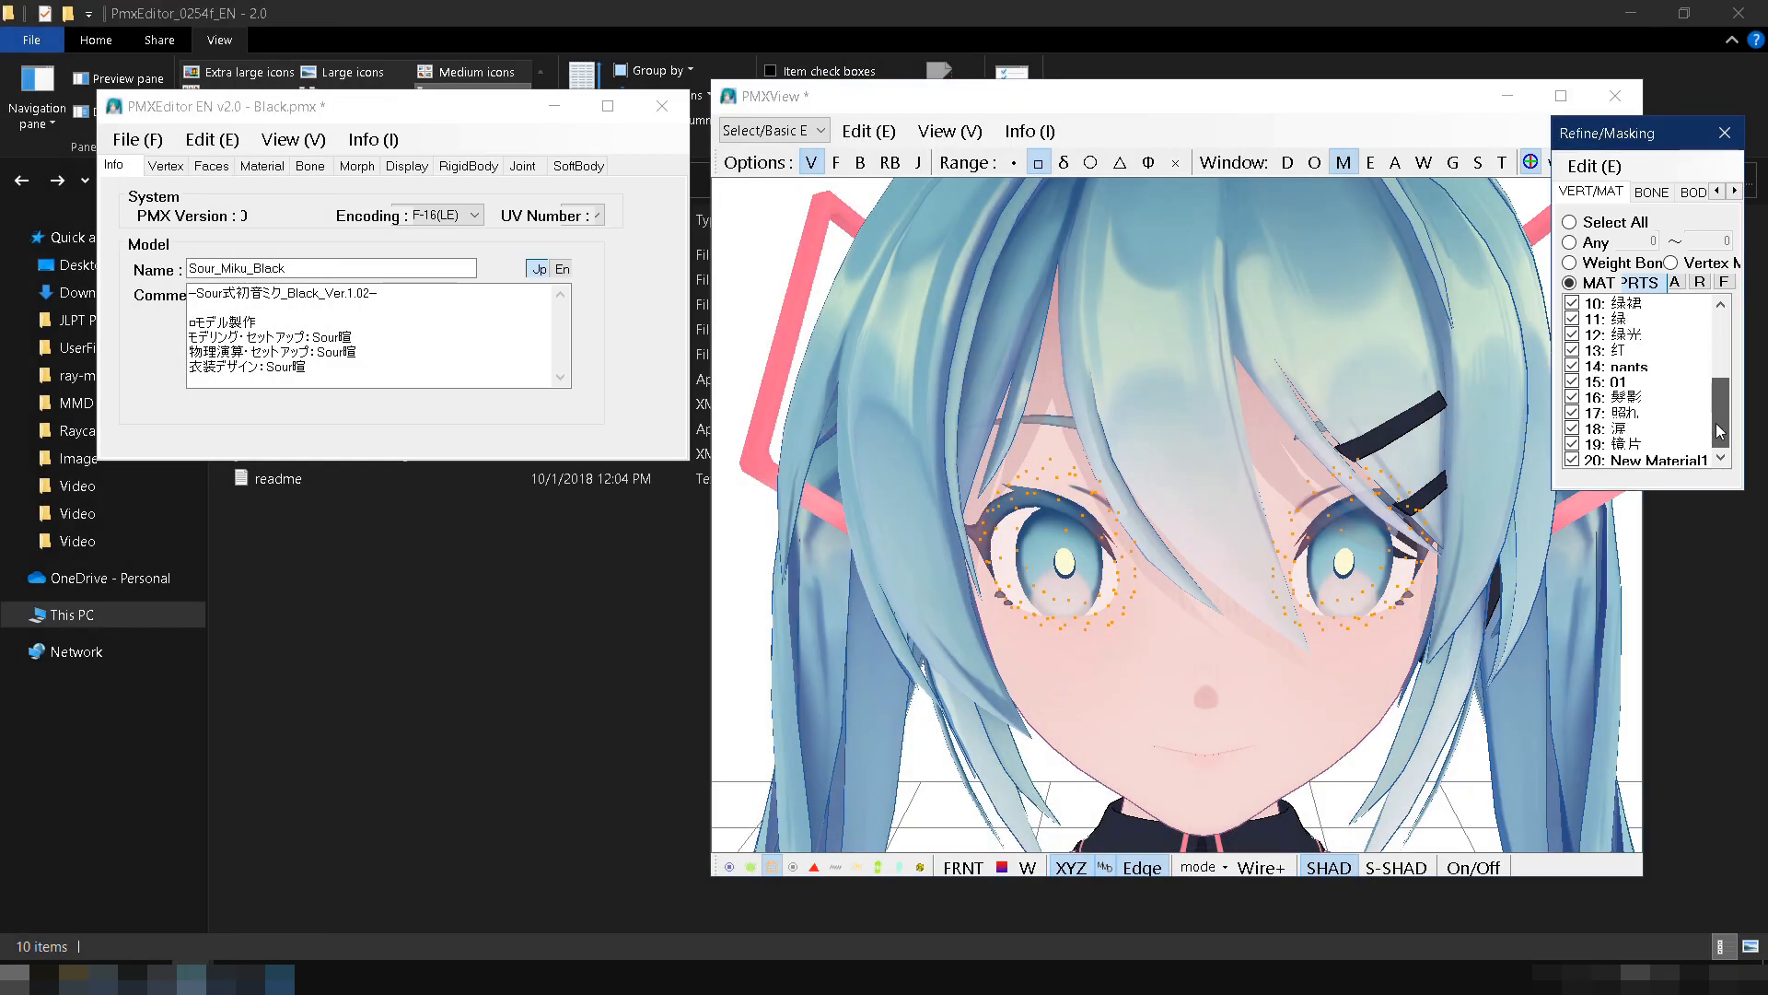
click(1678, 462)
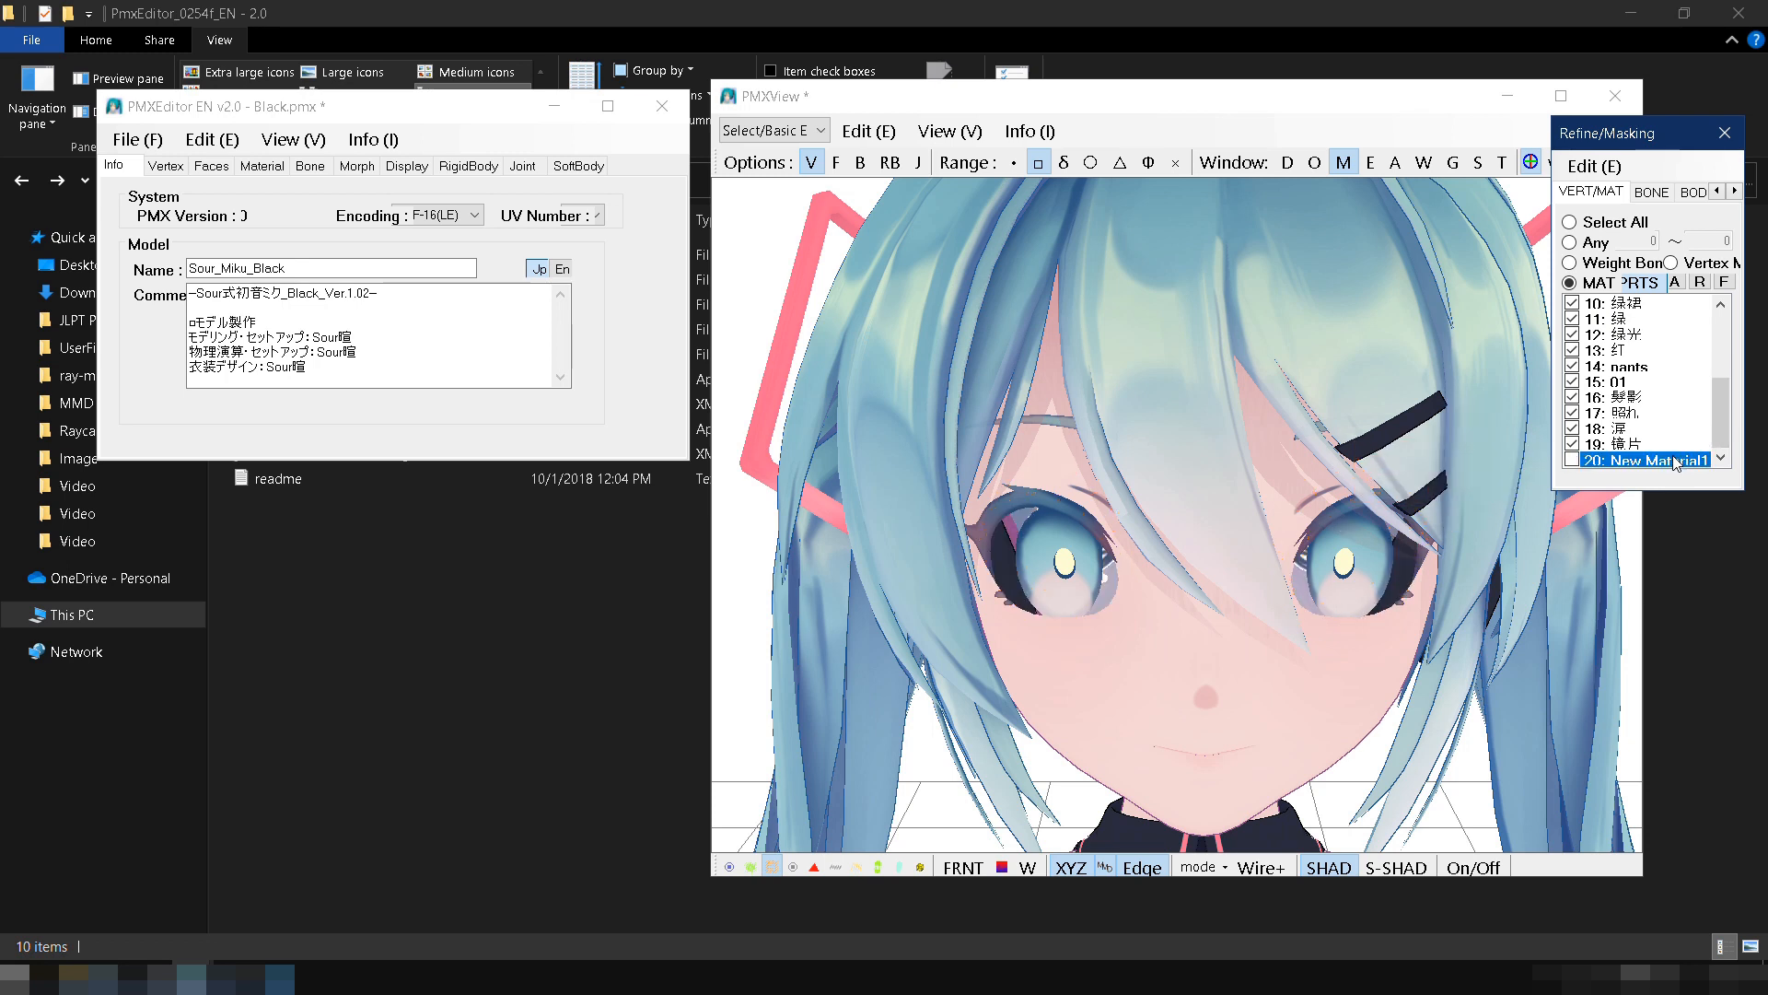
click(1588, 465)
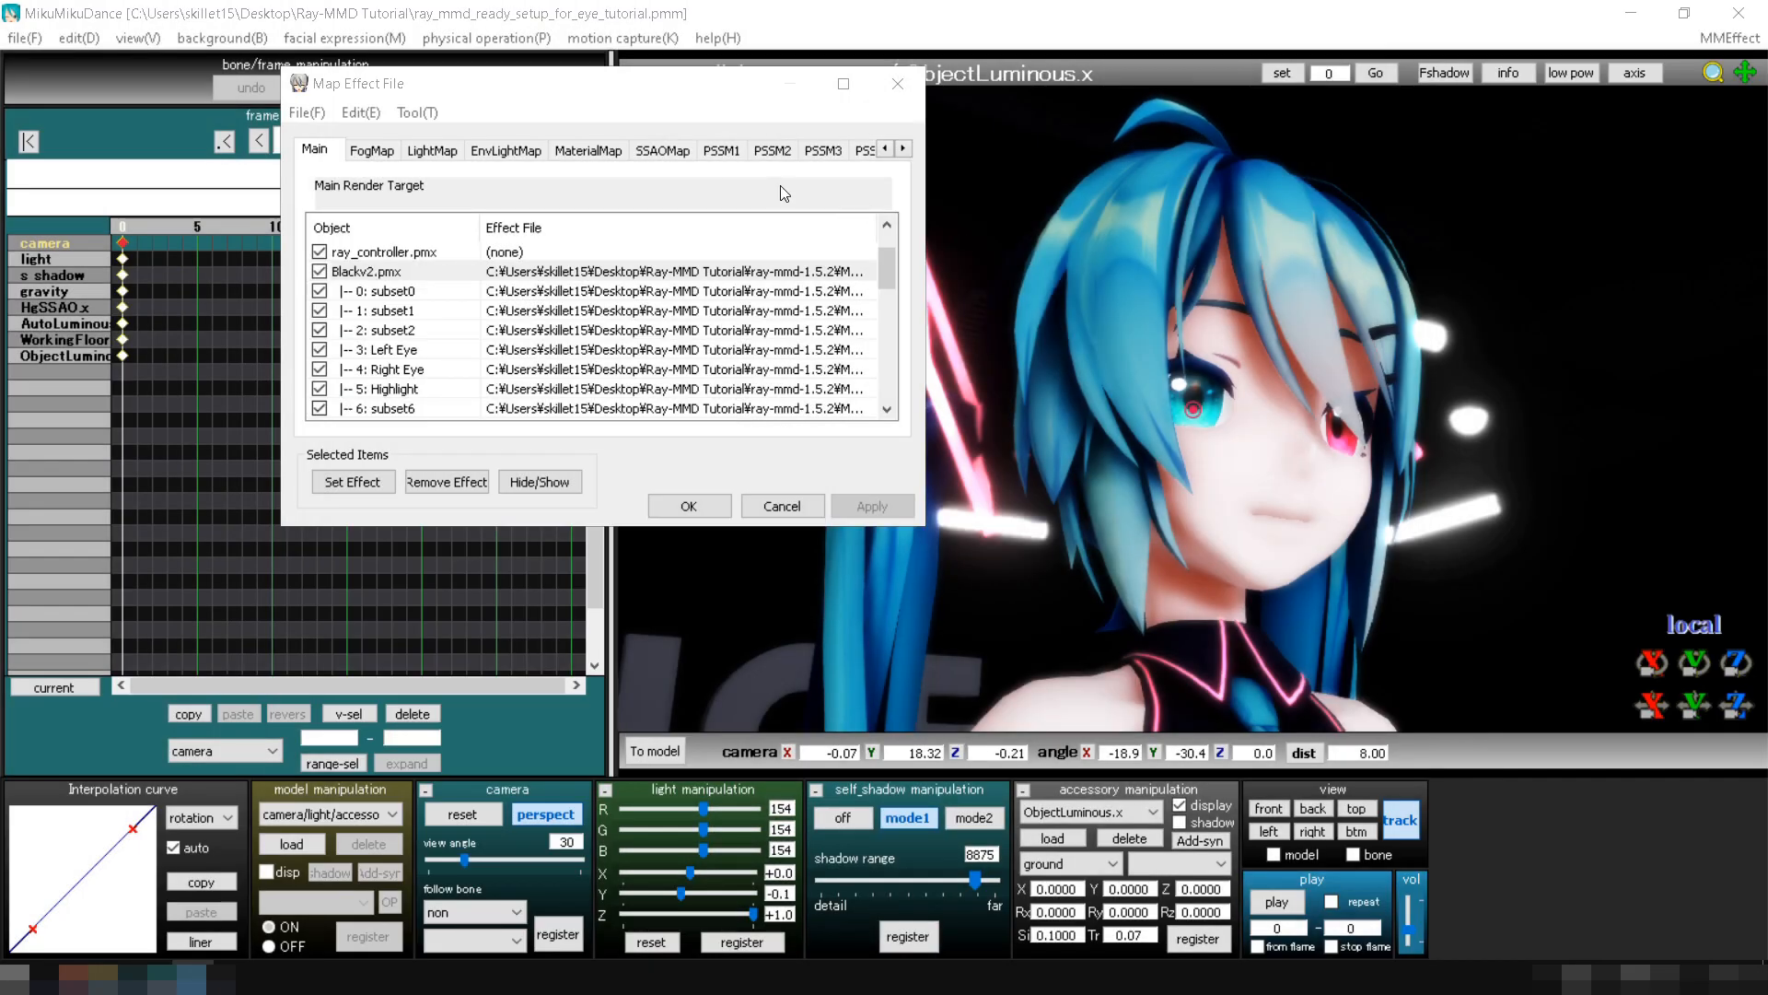
Step: Switch to MikuMikuDance and toggle the Right Eye subset of Blackv2.pmx in the MaterialMap to demonstrate separate eye materials
click(587, 149)
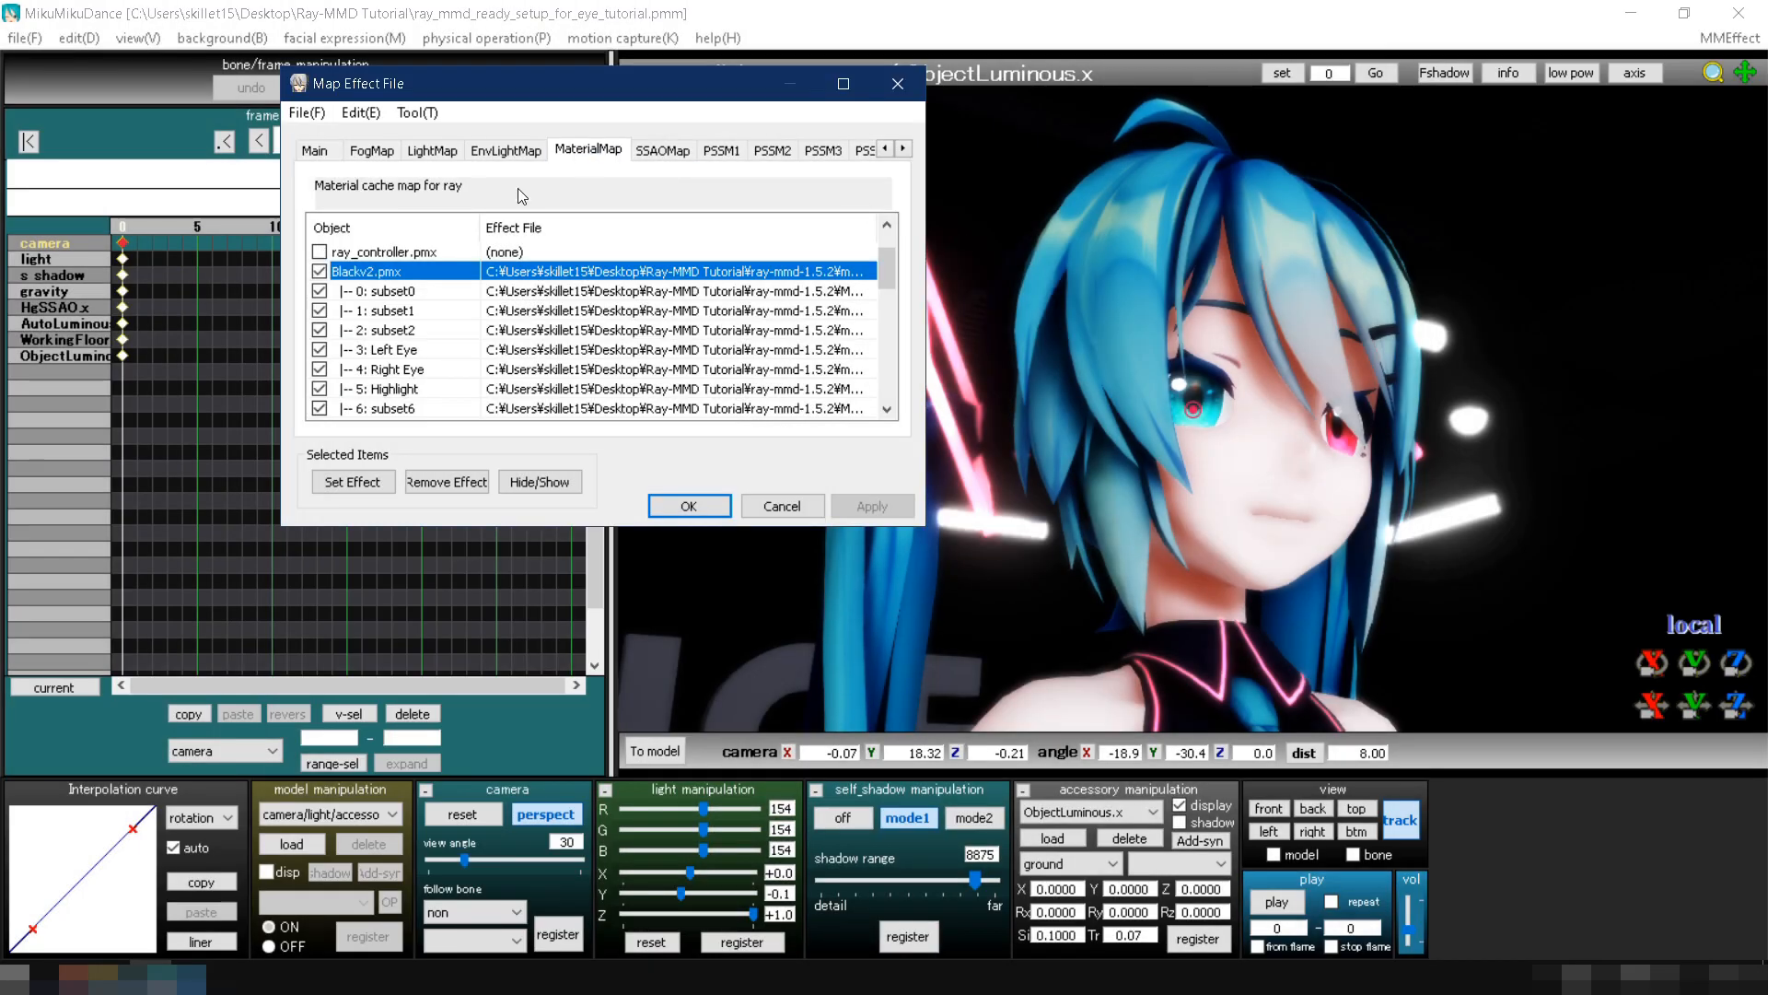
click(319, 369)
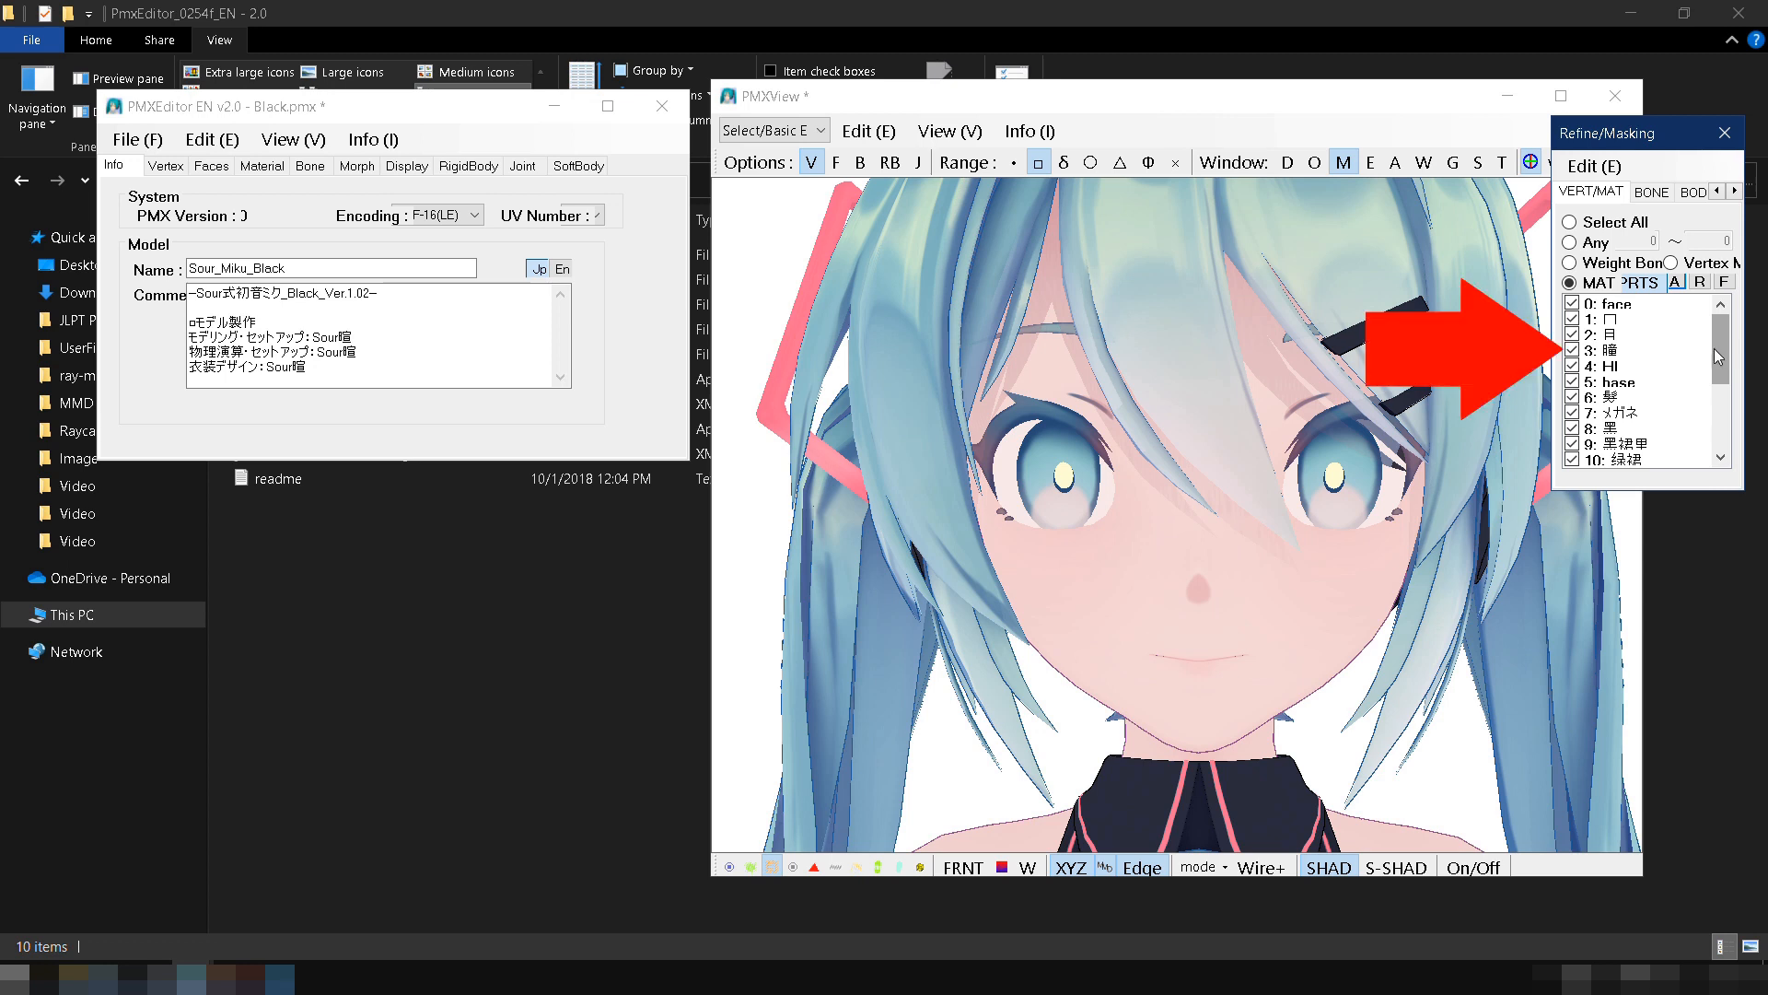
Step: Return to PMXEditor, check material 3: 瞳 by toggling it, and isolate it so only the irises are shown
click(1577, 351)
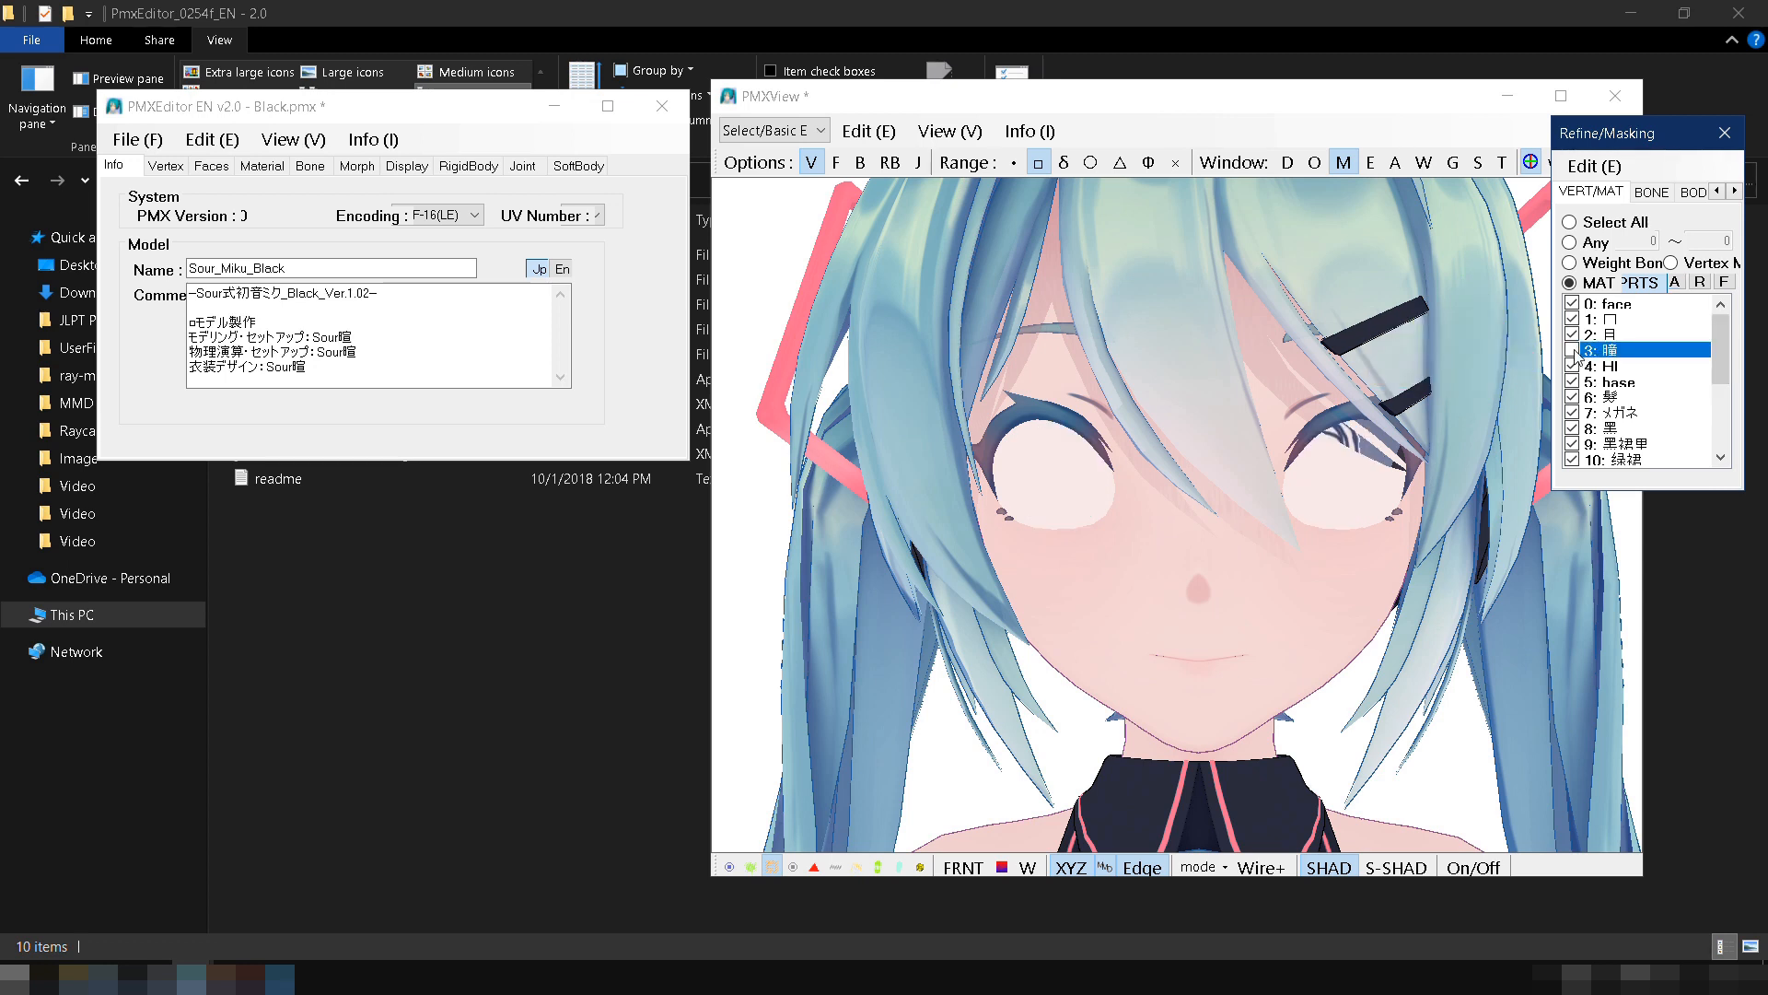
click(1576, 352)
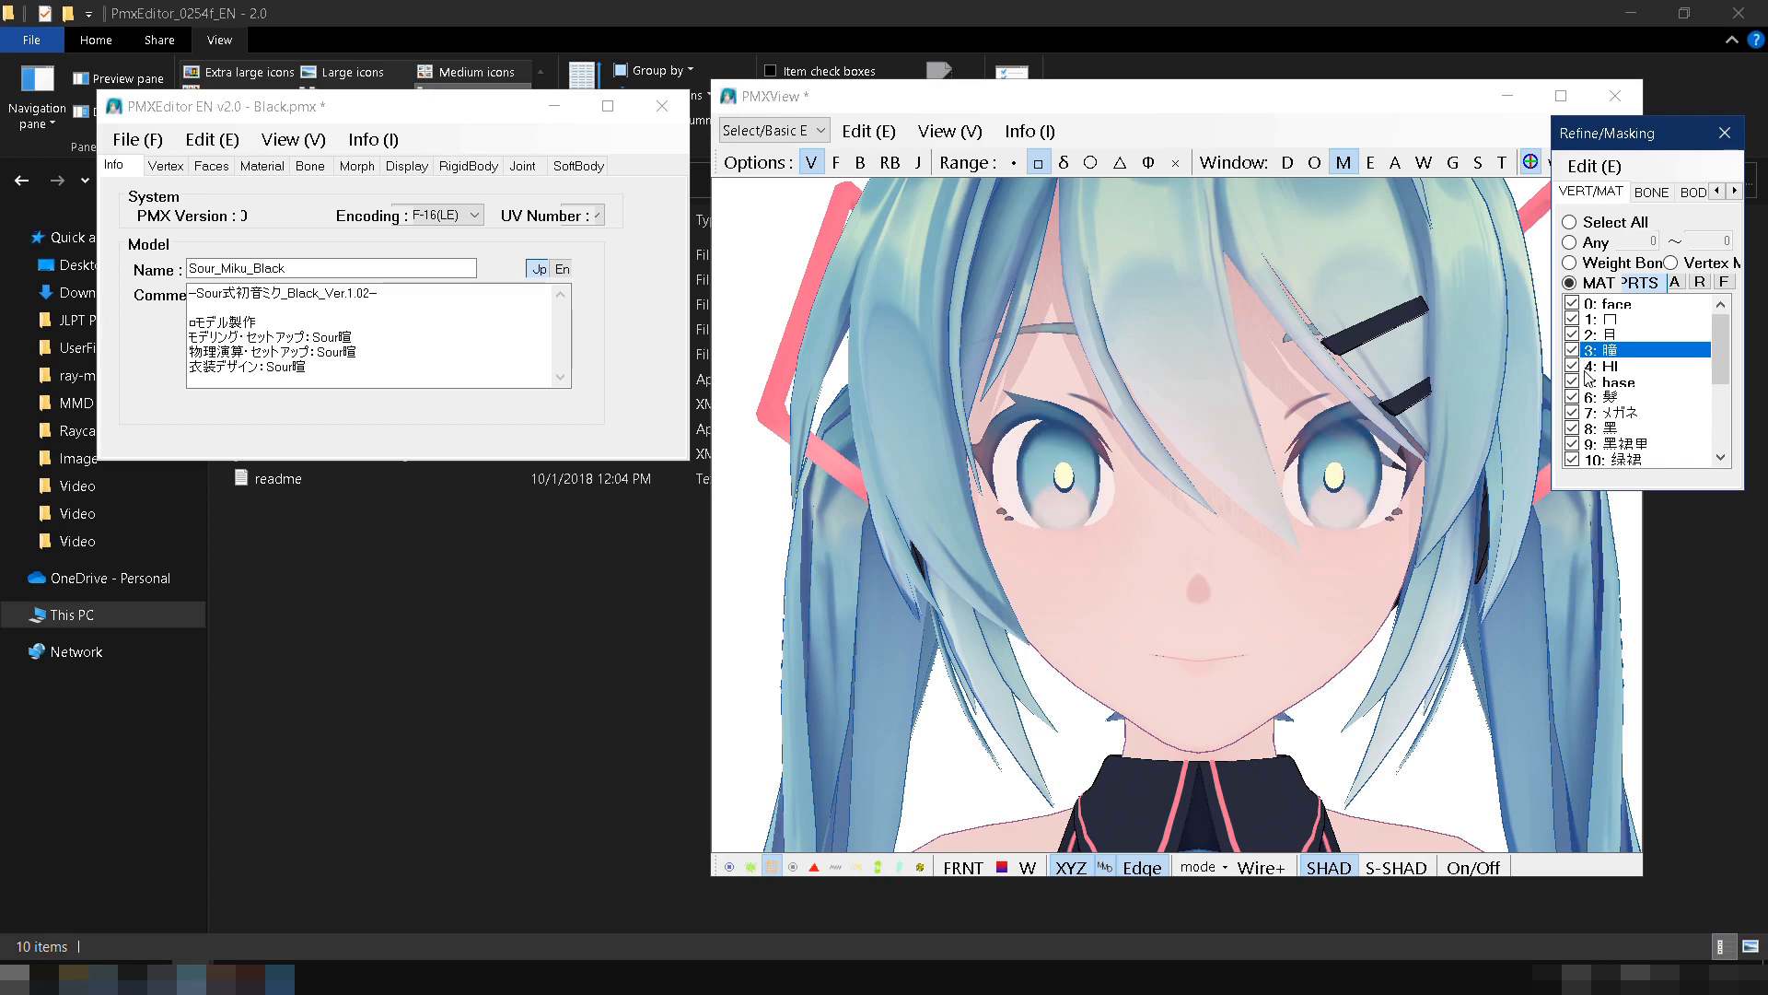
click(1575, 351)
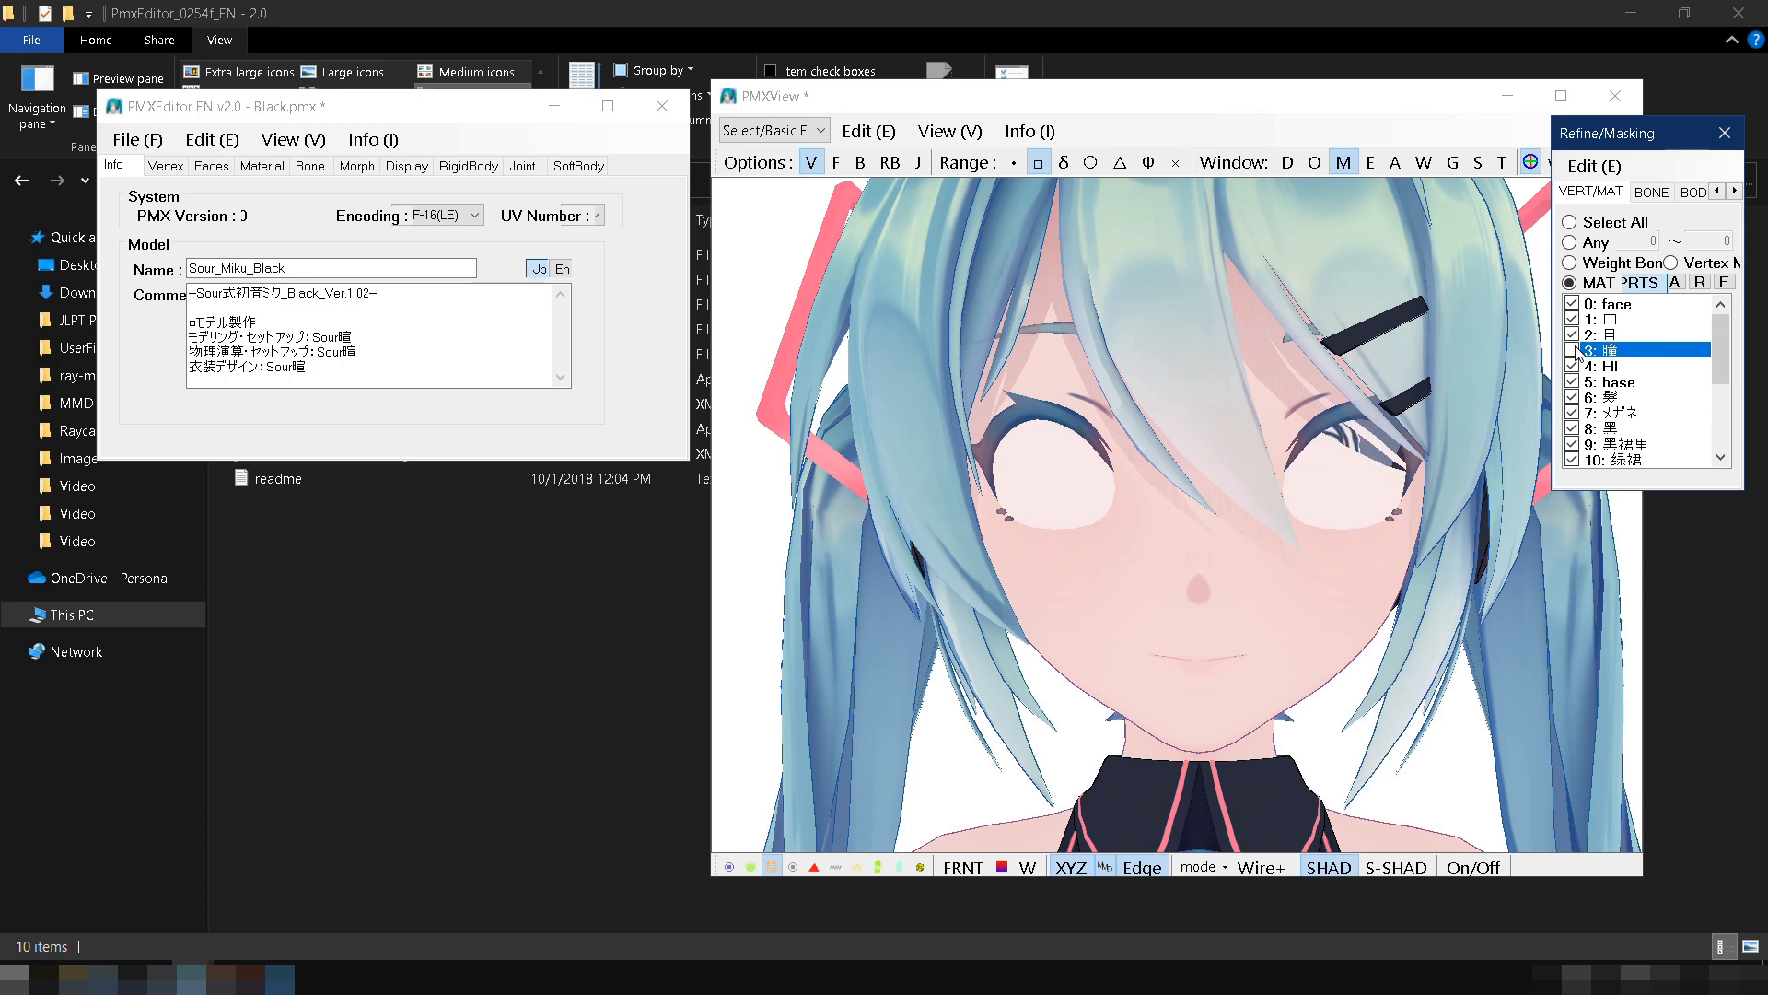
click(1699, 282)
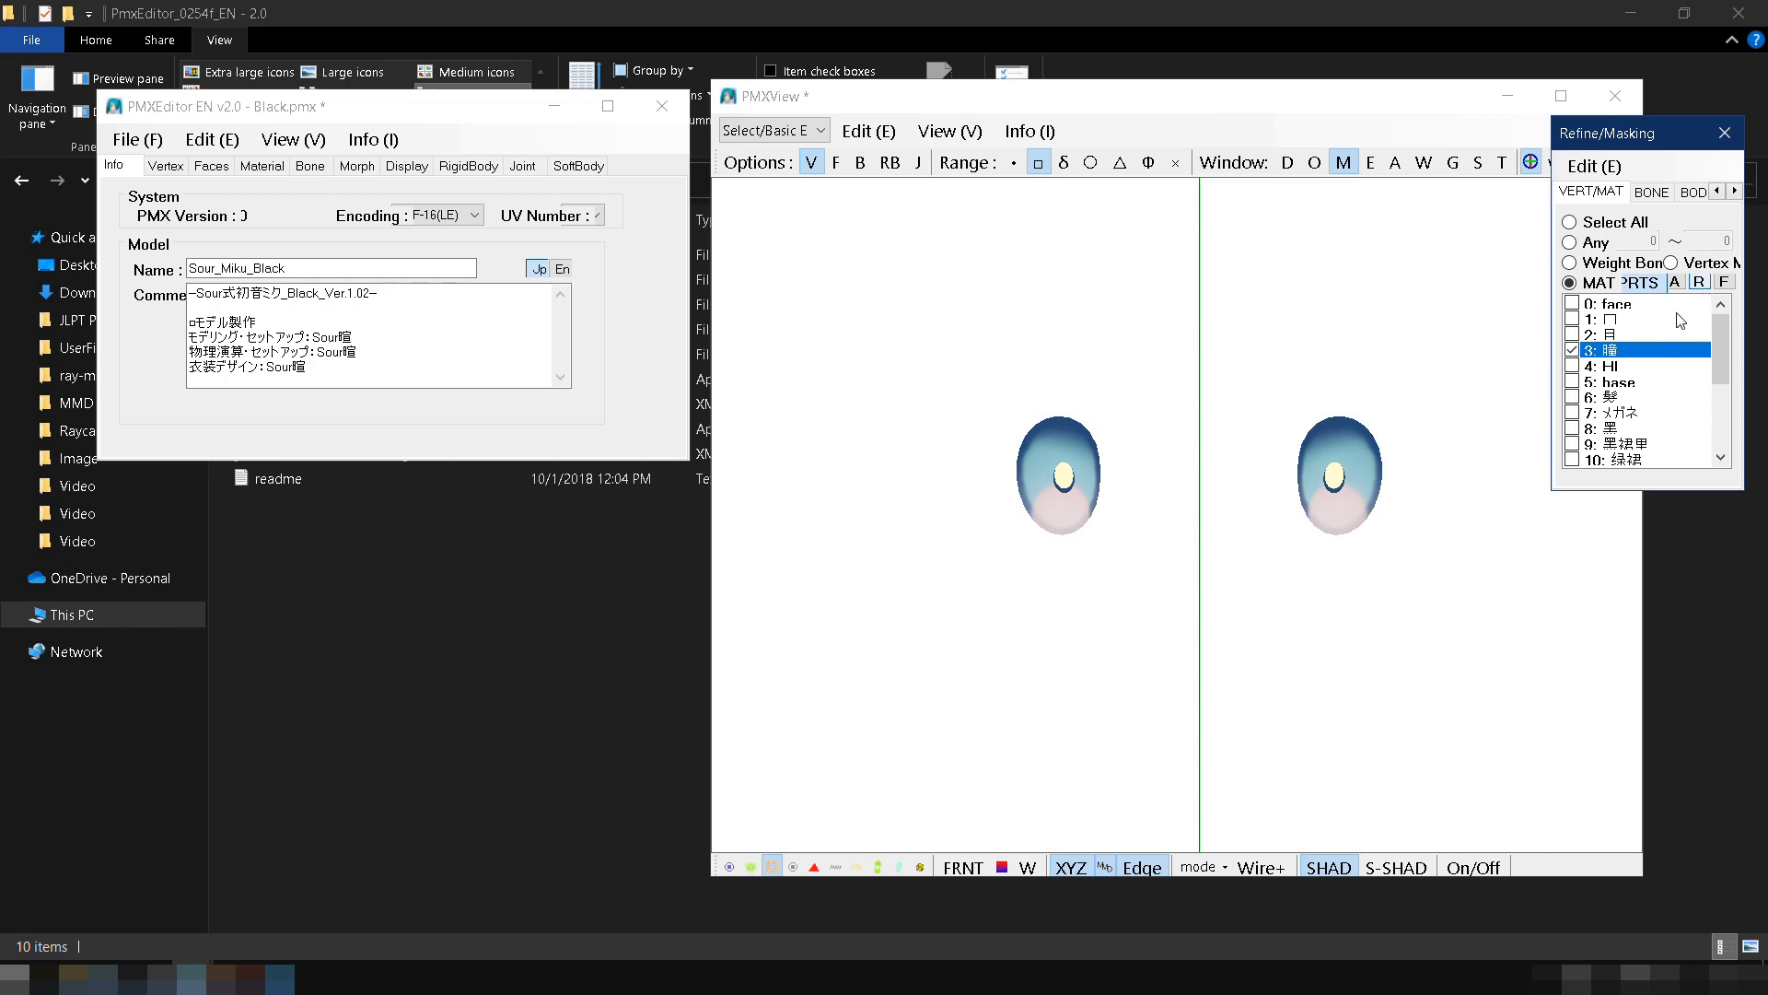
Step: Select the vertices of the right-hand iris and split them from material 3: 瞳 into a new material
click(1425, 599)
drag(1423, 599, 1264, 367)
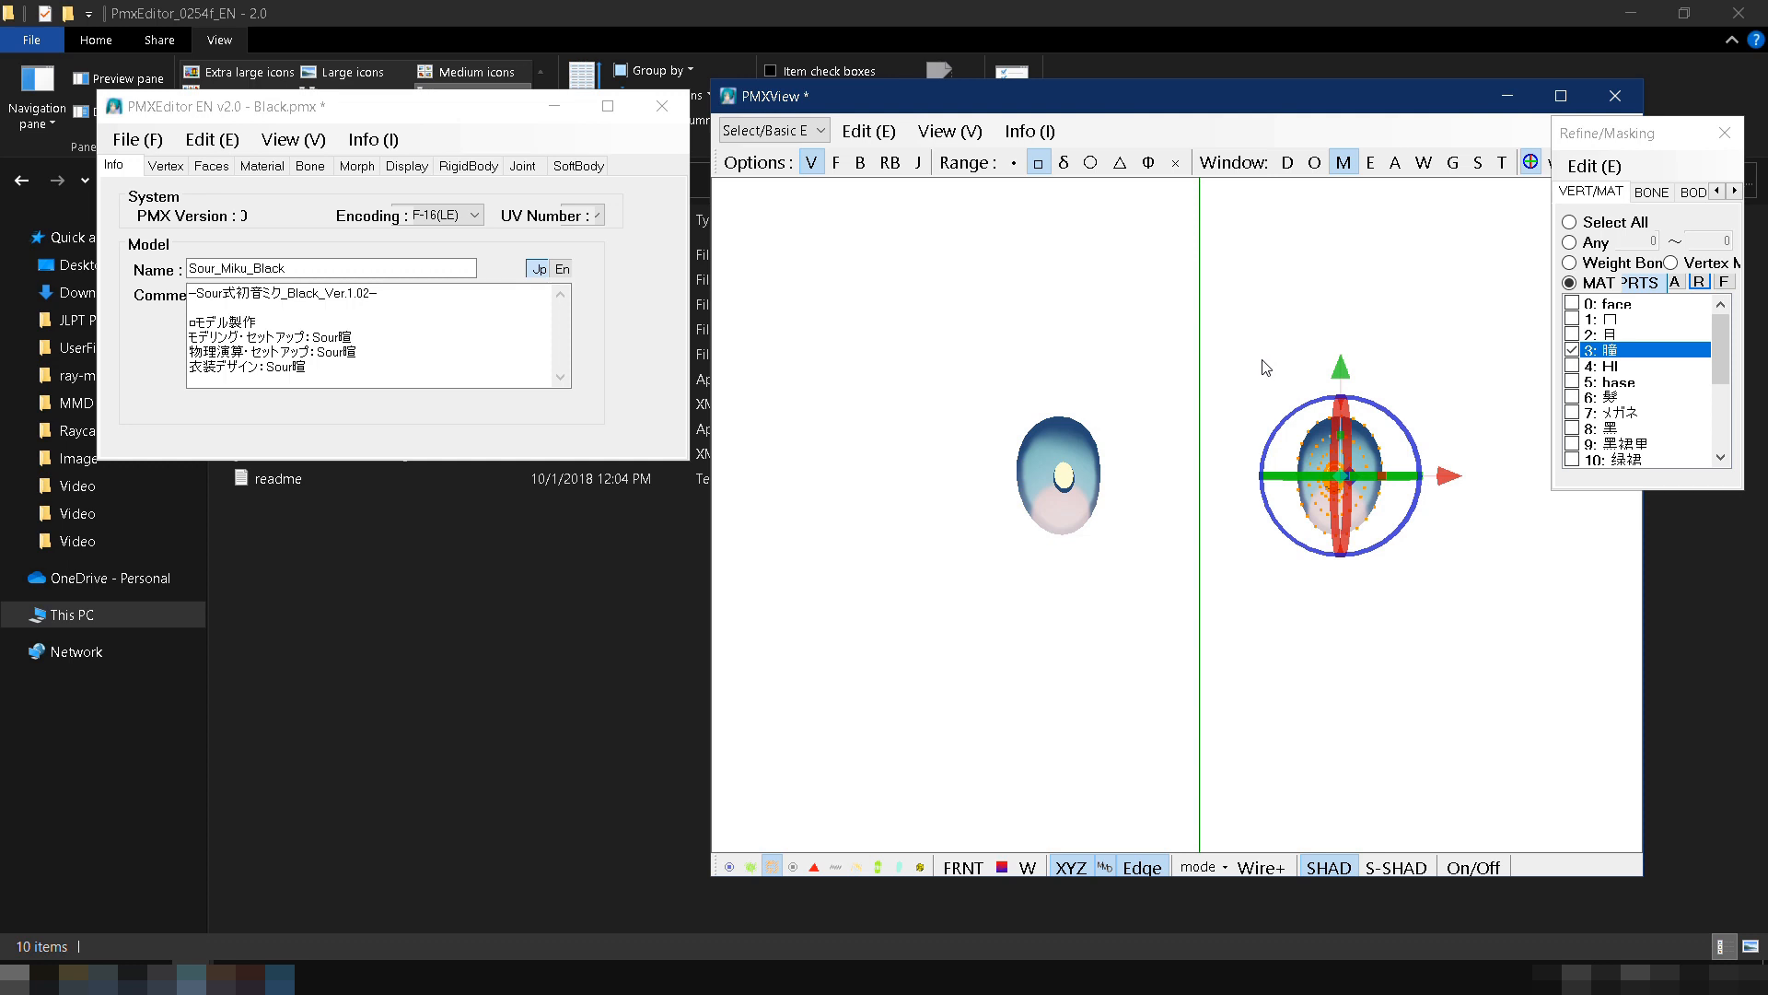
right_click(1642, 358)
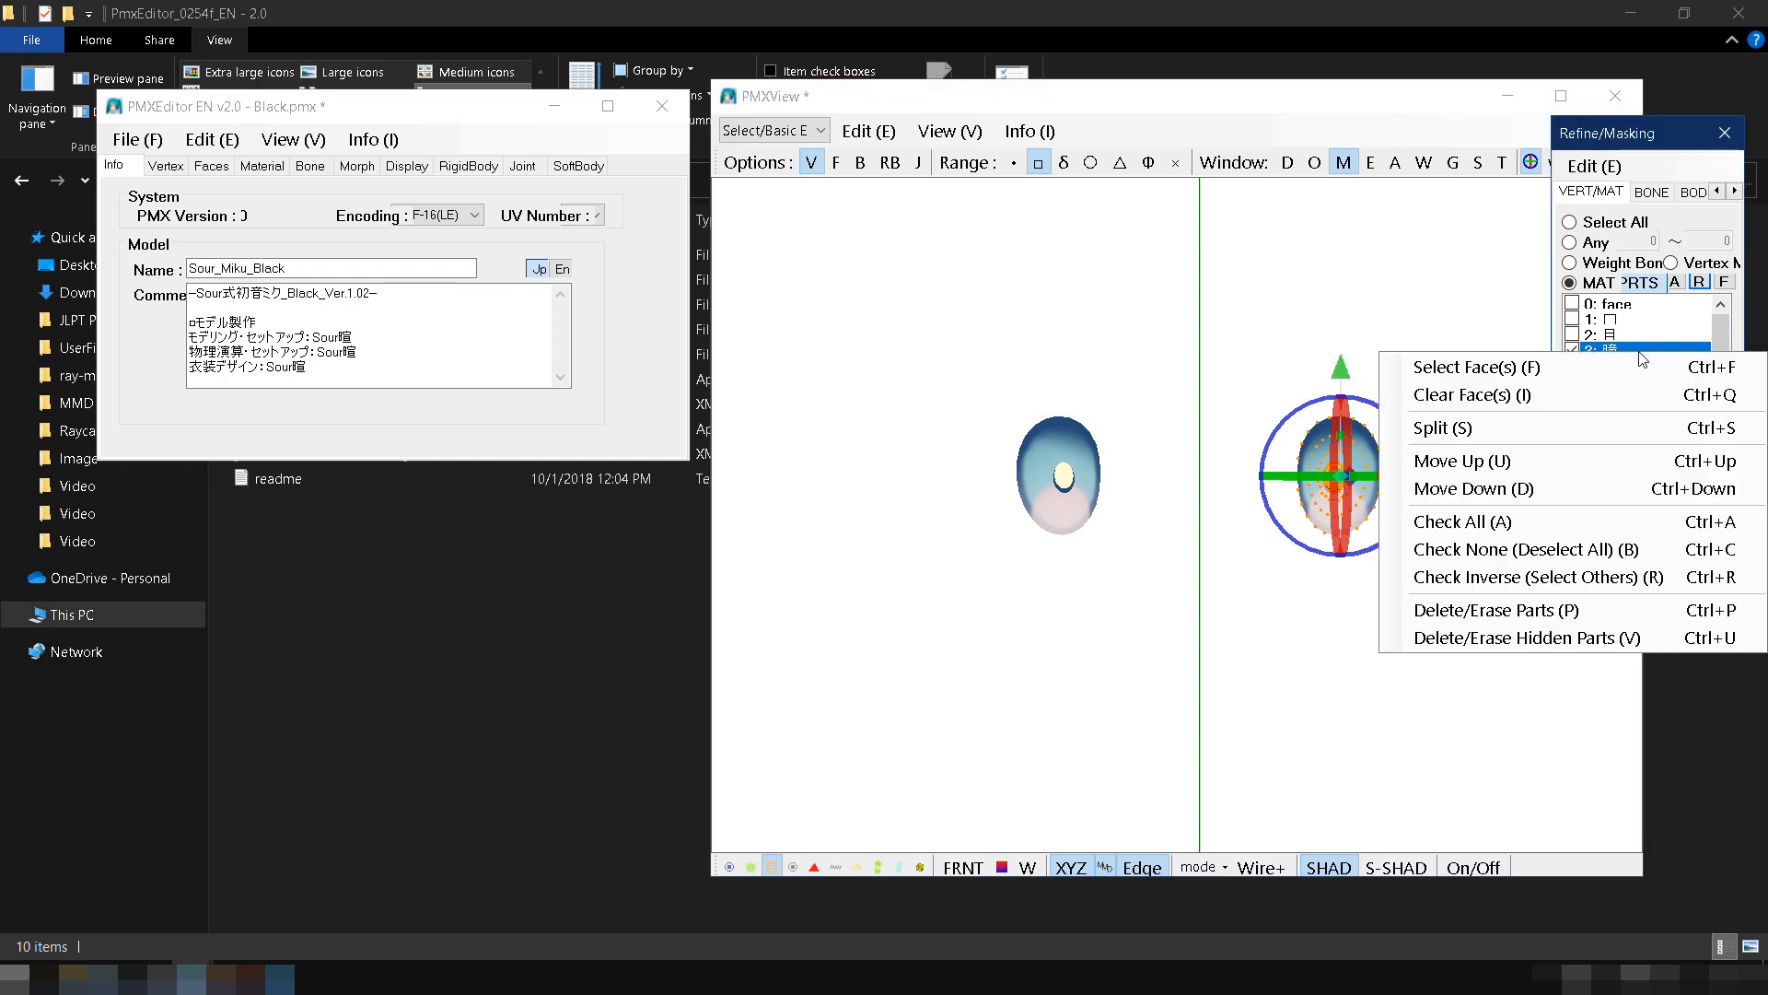
click(1614, 433)
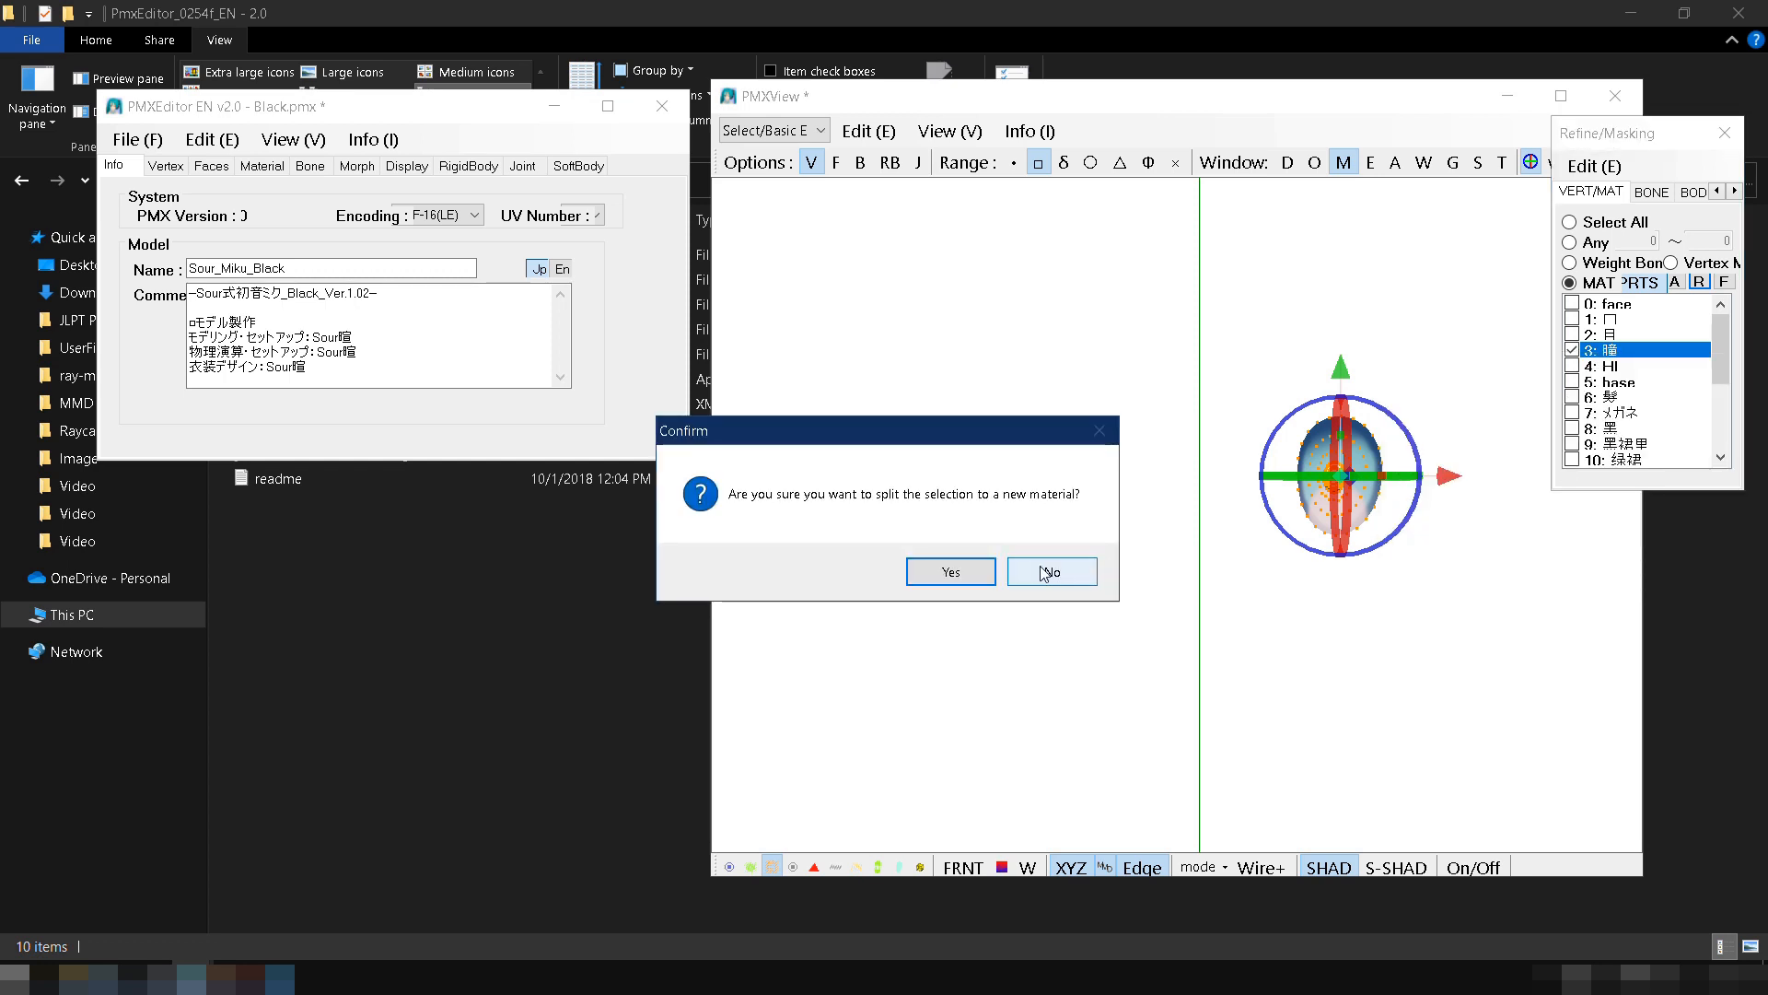
click(969, 573)
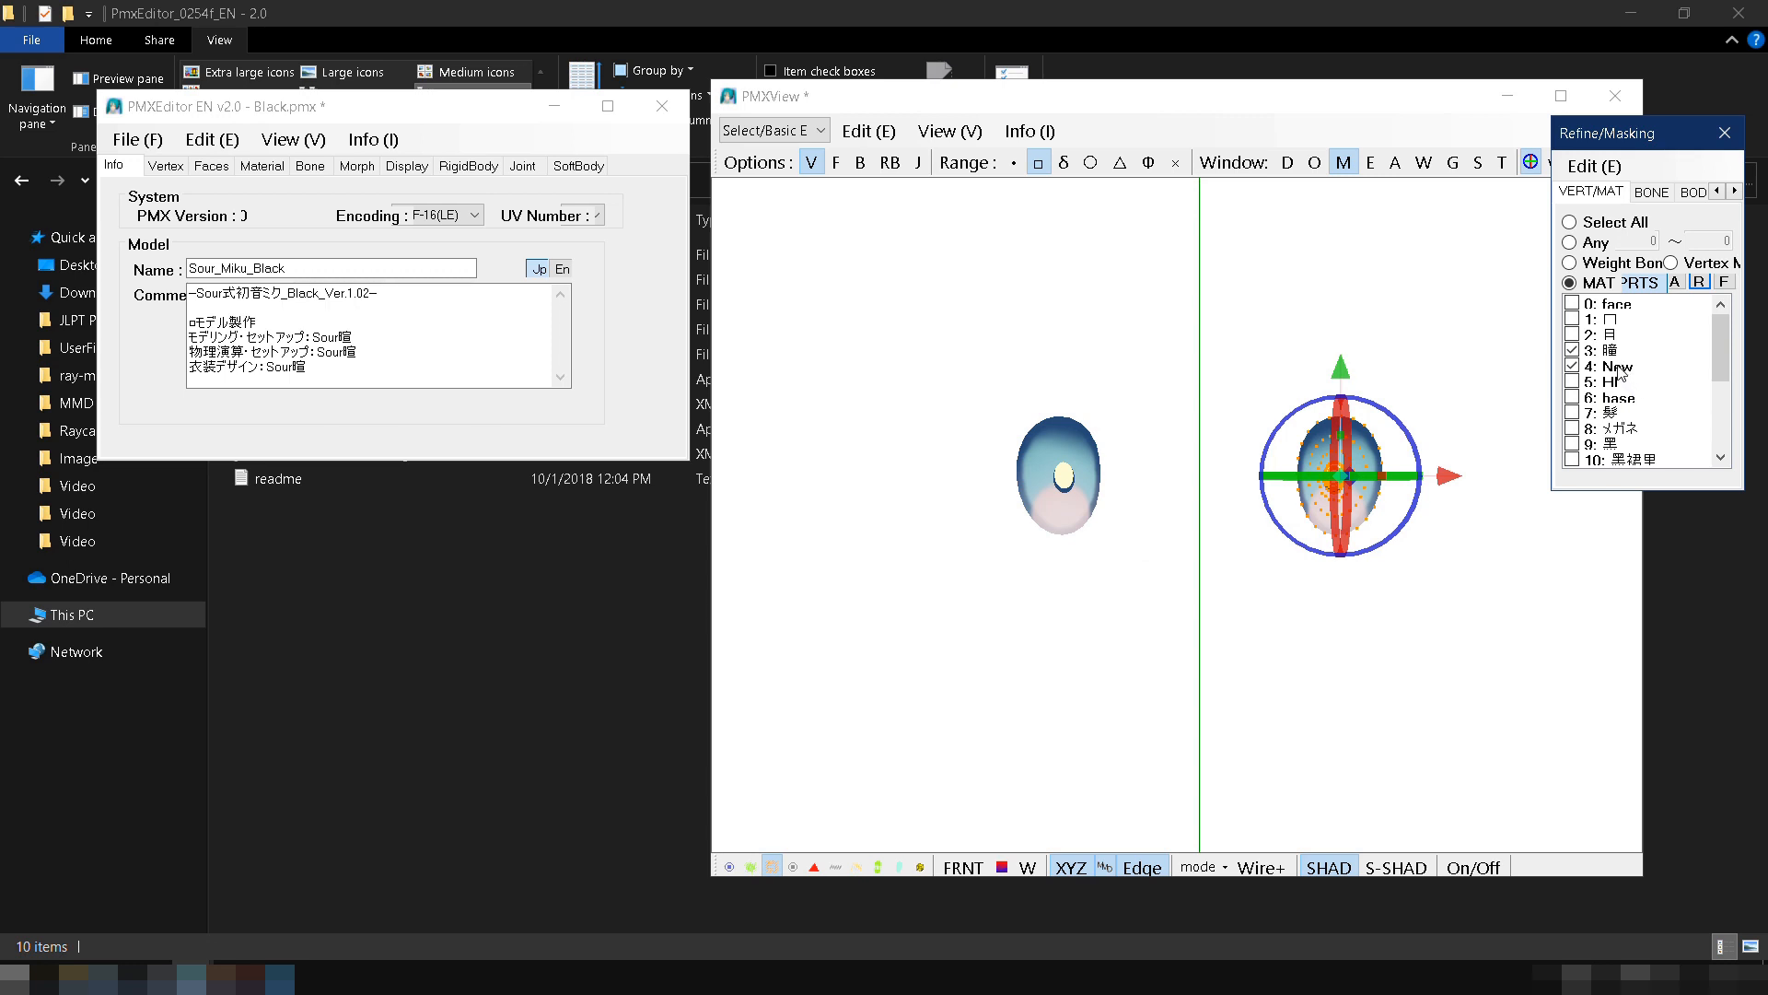
Step: Toggle materials 4: New and 3: 瞳 to check the separated irises, and restore the display of all materials
click(1570, 367)
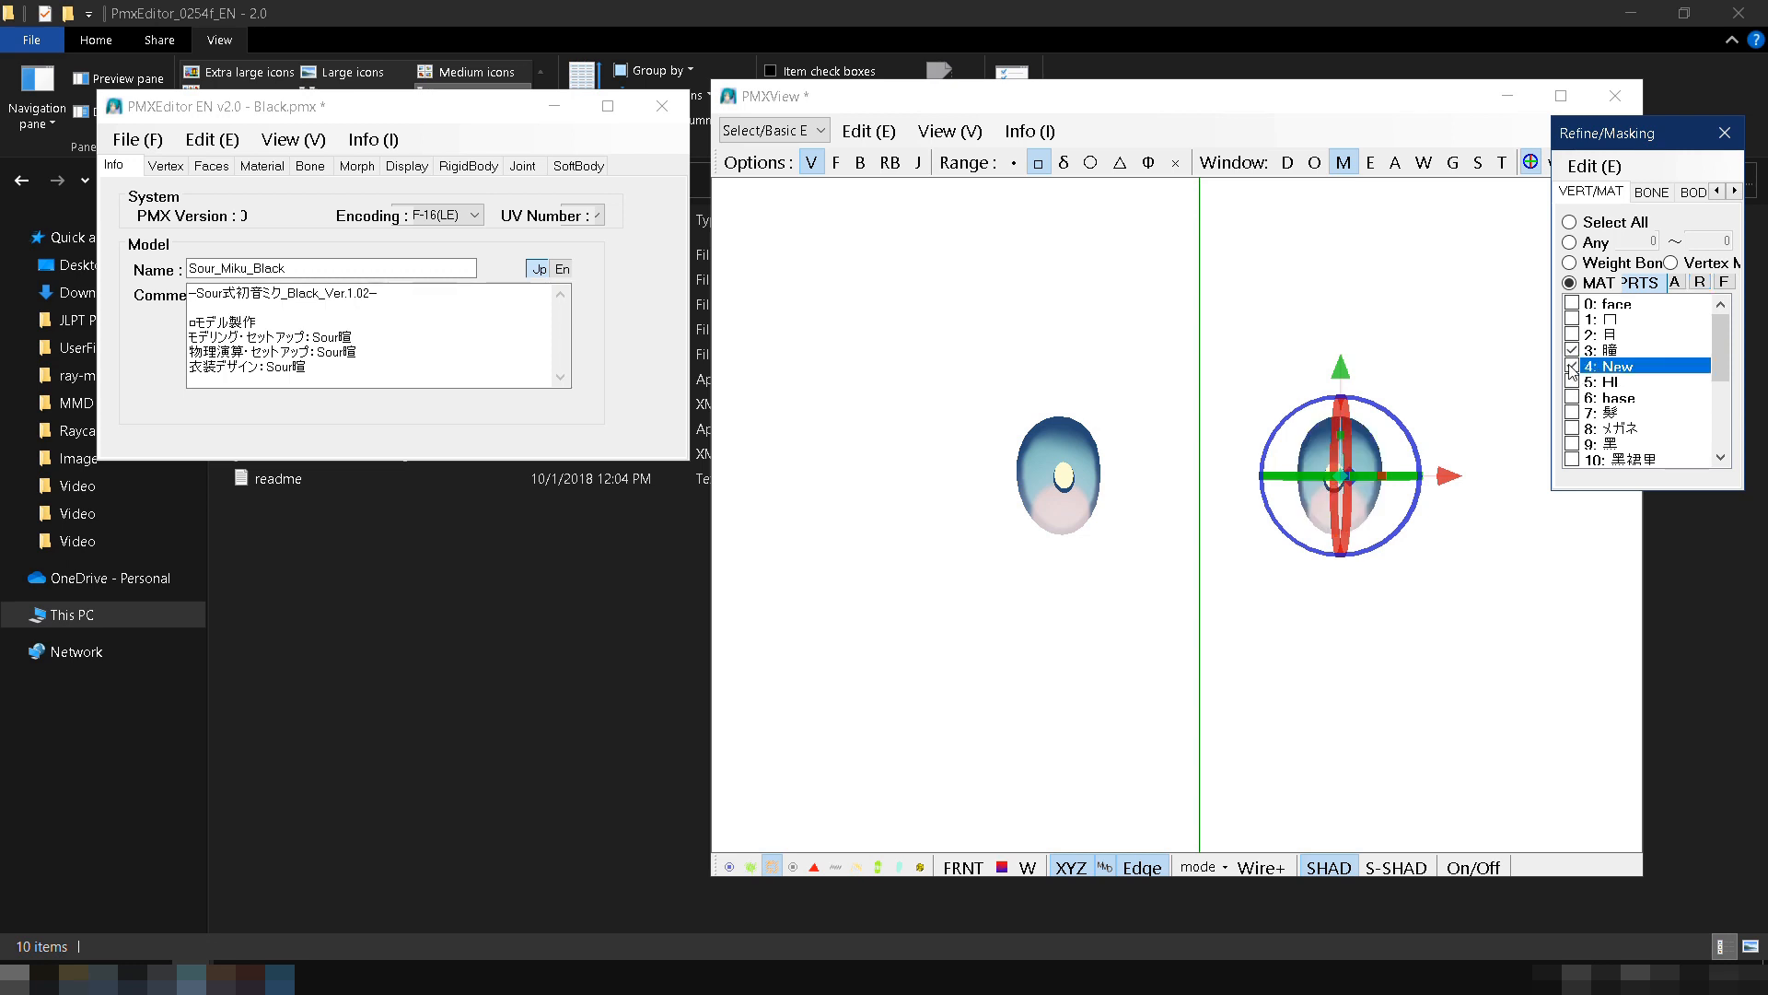
click(1570, 351)
click(1571, 351)
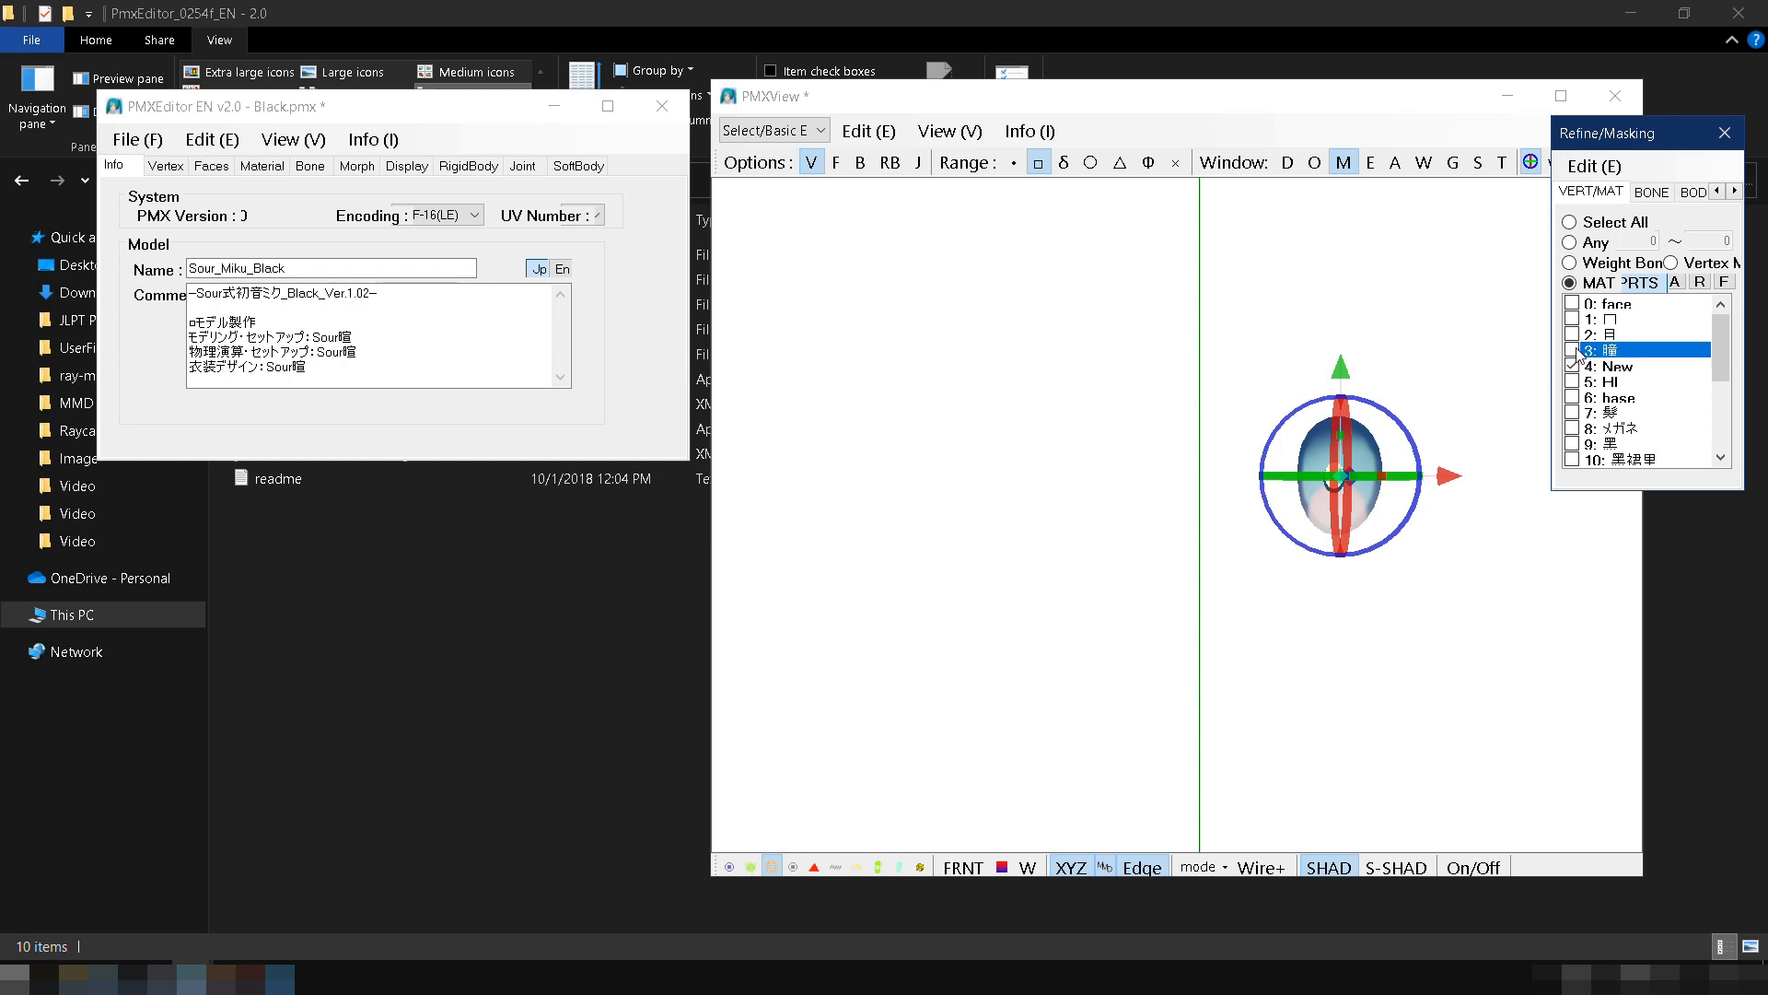
click(1574, 351)
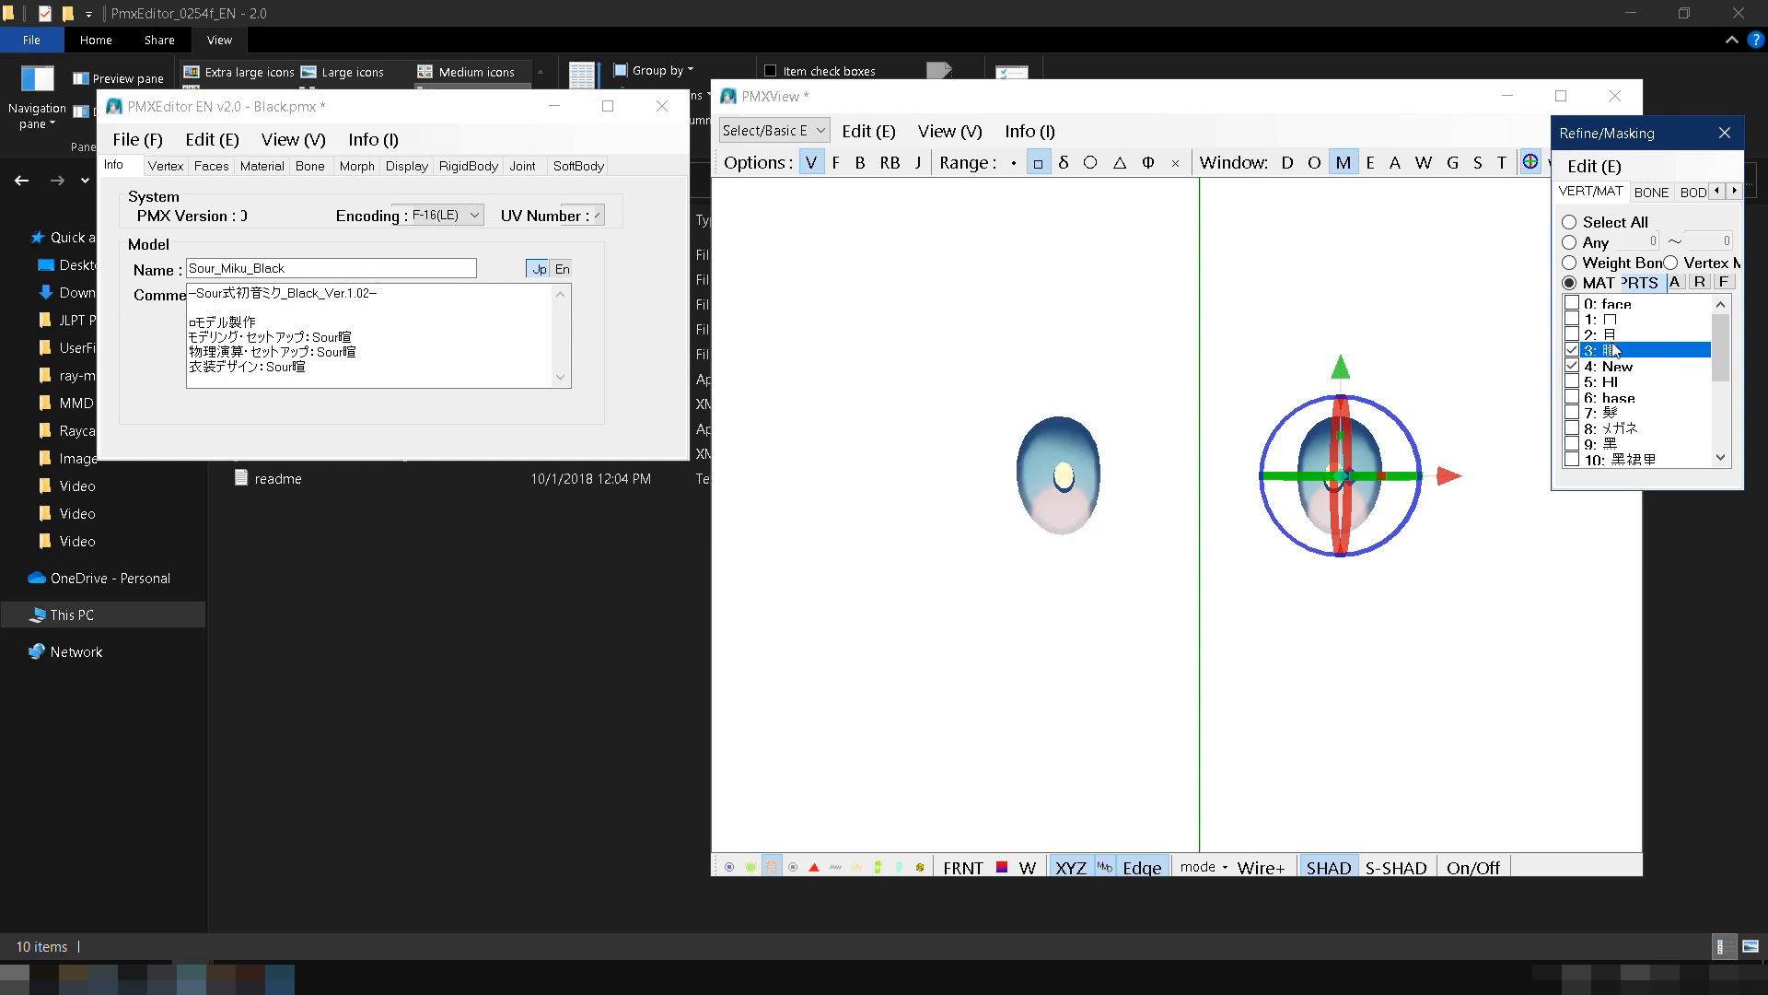
click(1674, 282)
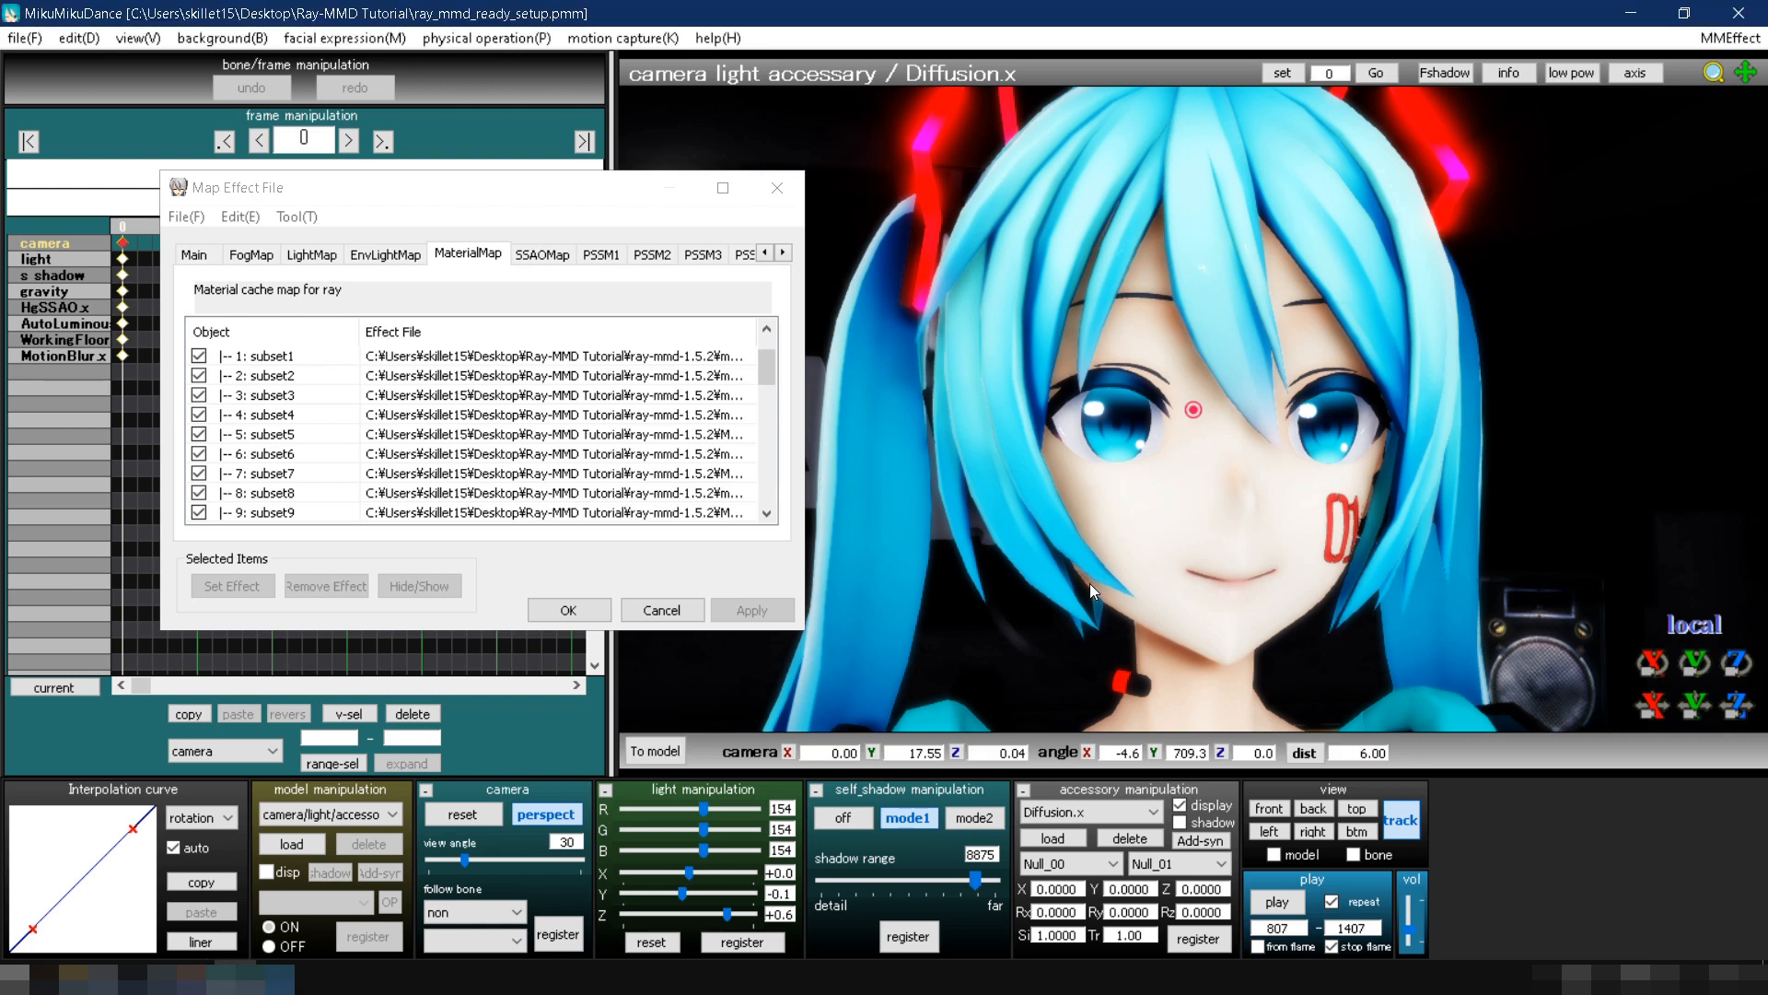
Step: Switch to MikuMikuDance and examine the names in the accessory bone list and the MaterialMap subset list
click(1179, 863)
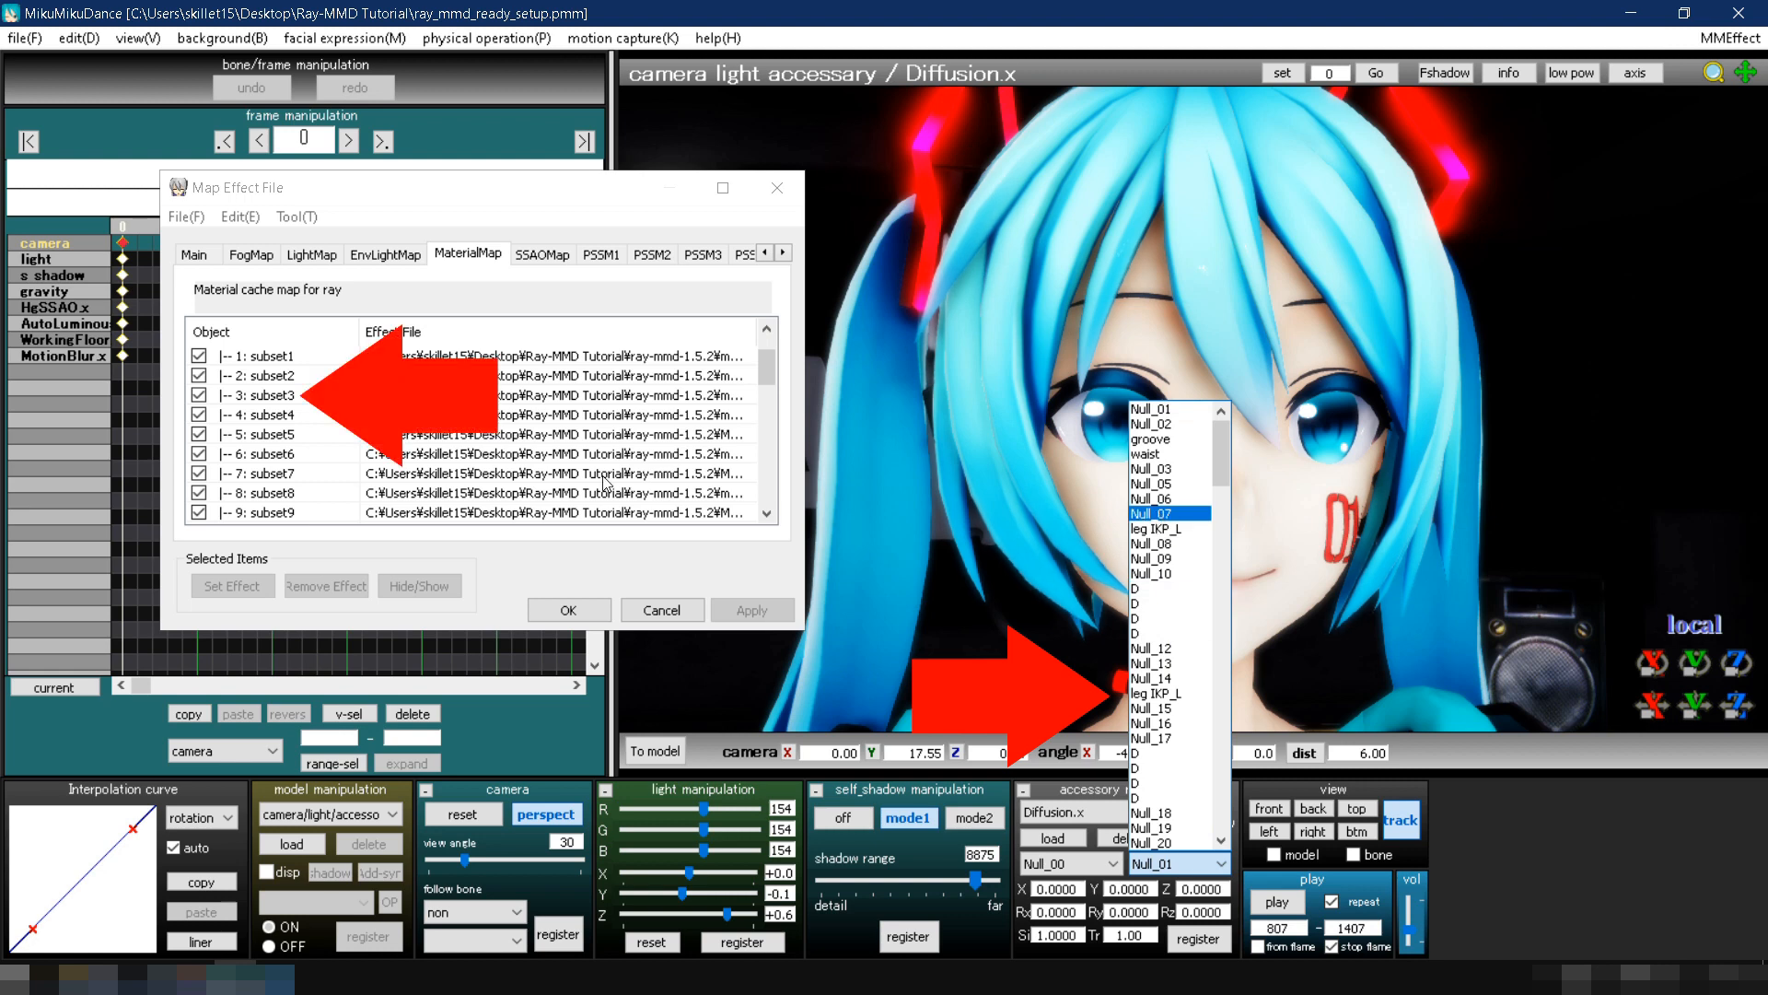
scroll(605, 480, down, 4)
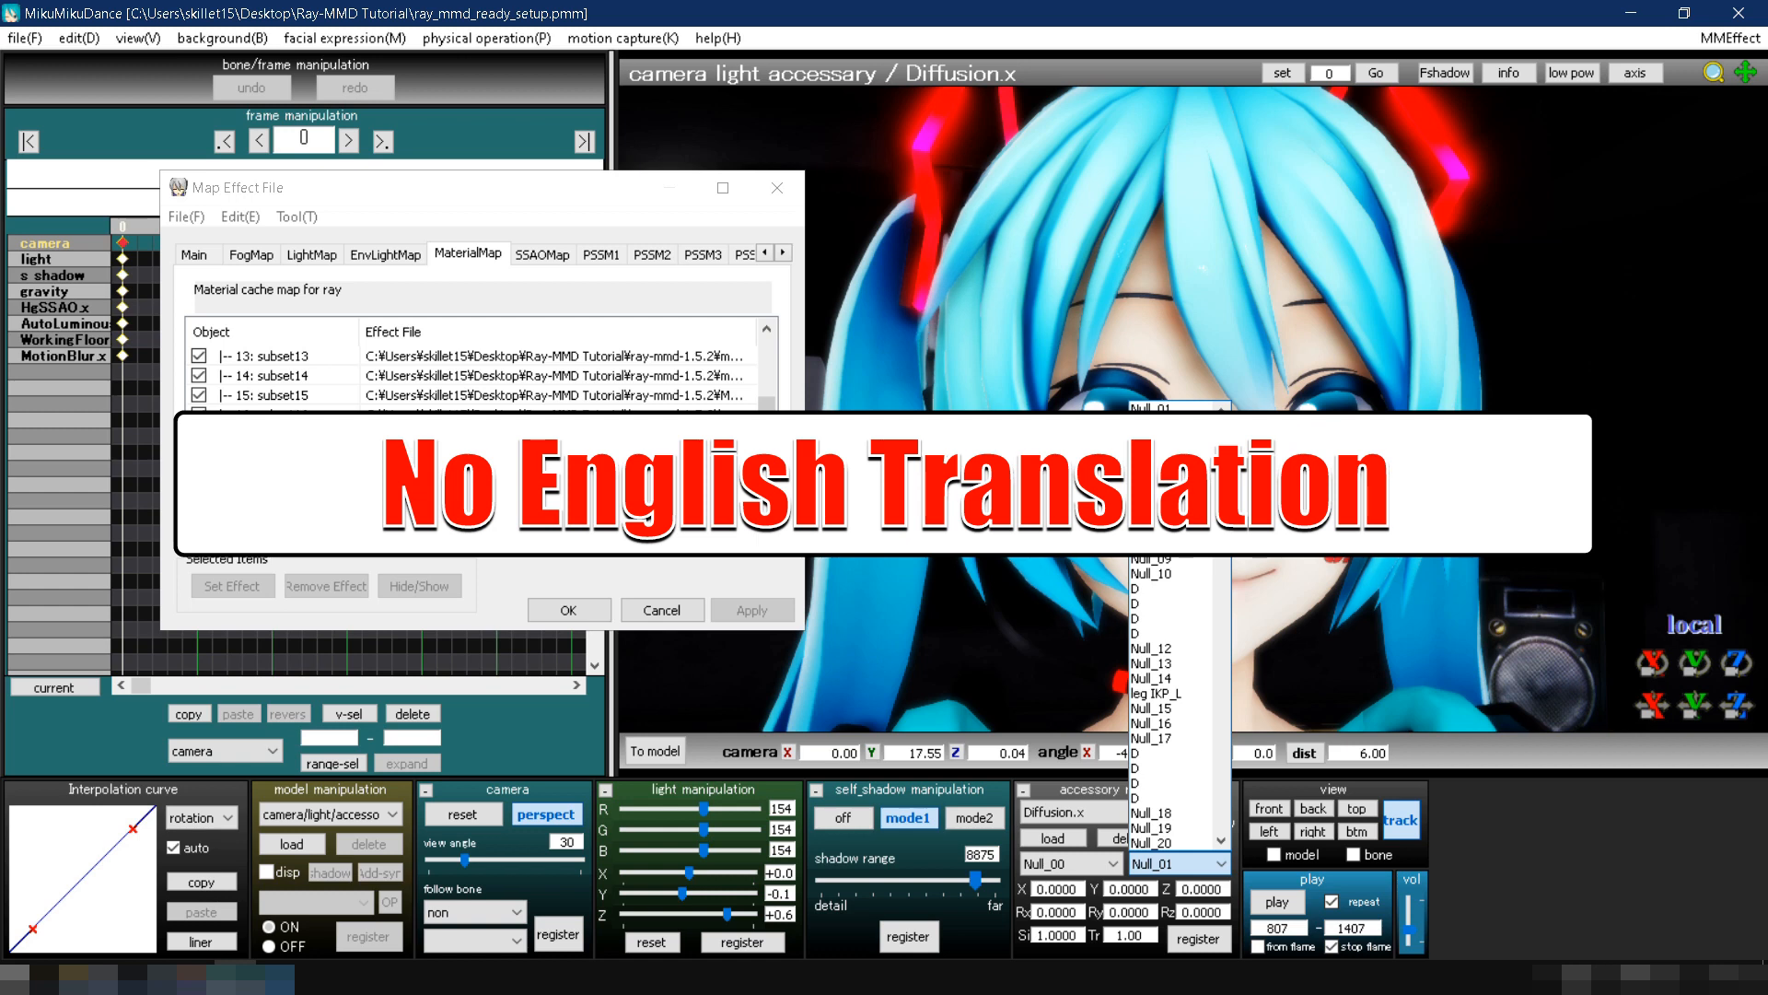
click(945, 483)
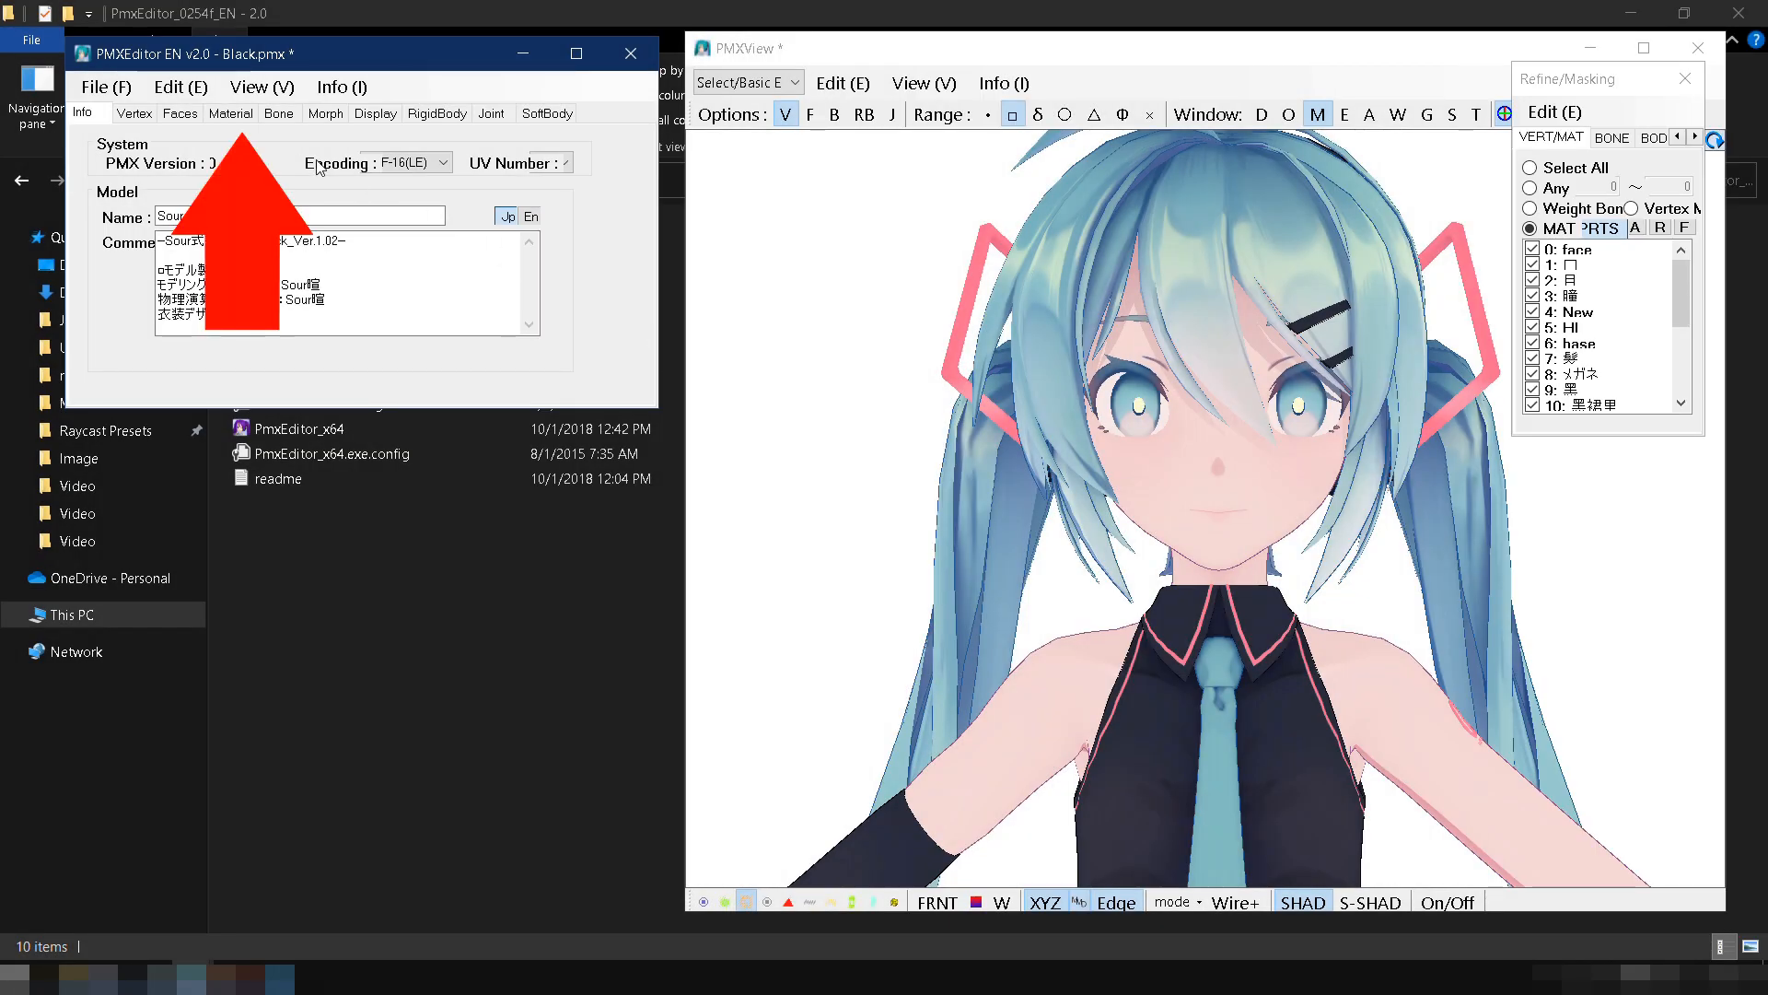
Step: In PMXEditor, set the English names of materials 3 and 4 to "Left Eye" and "Right Eye"
click(235, 113)
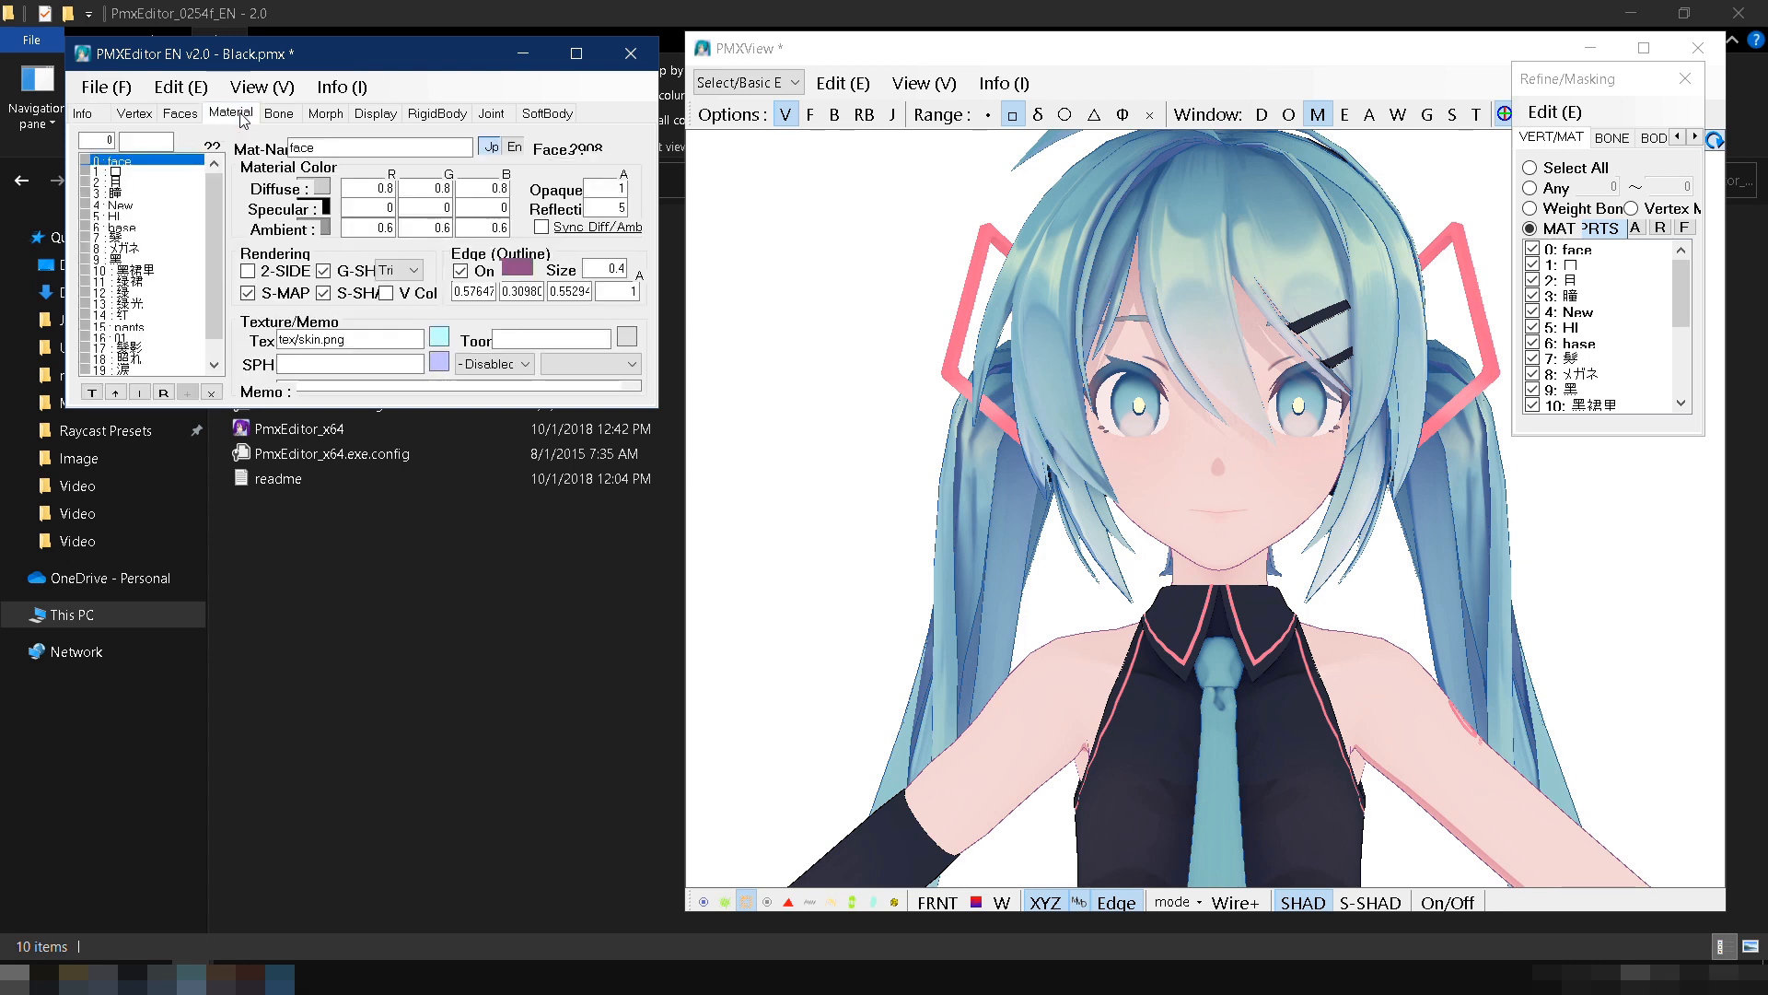
click(145, 194)
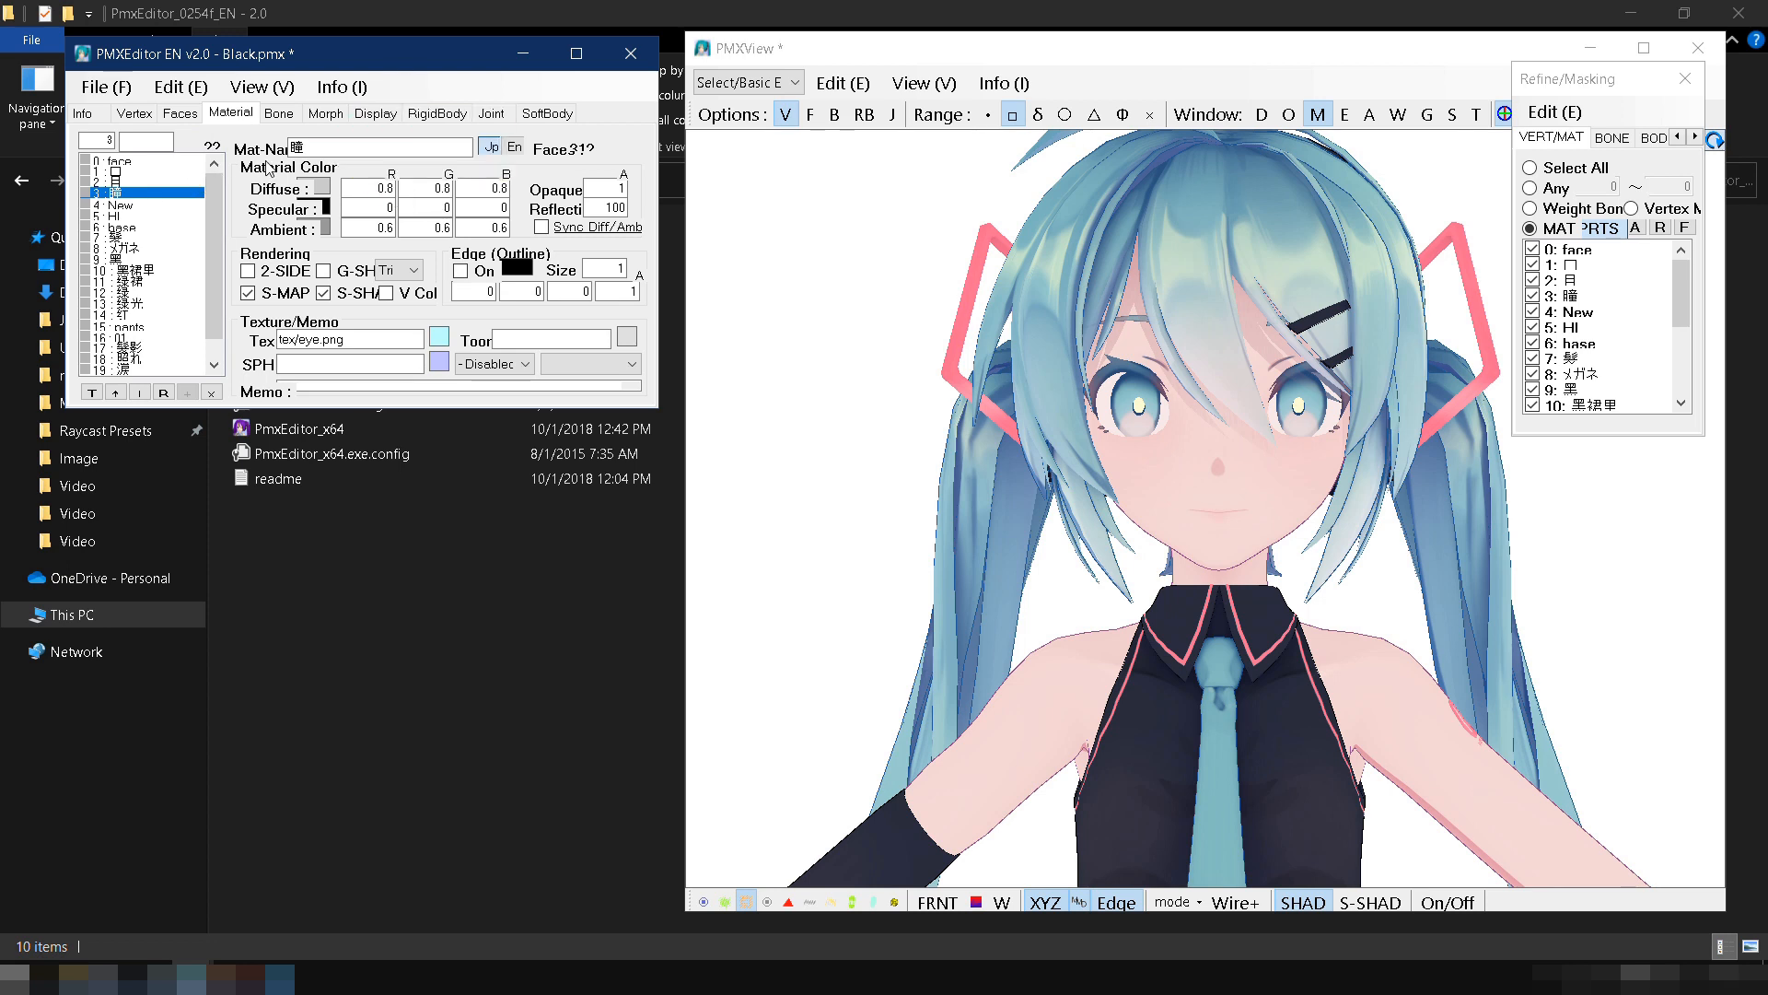
click(358, 147)
click(513, 149)
click(304, 145)
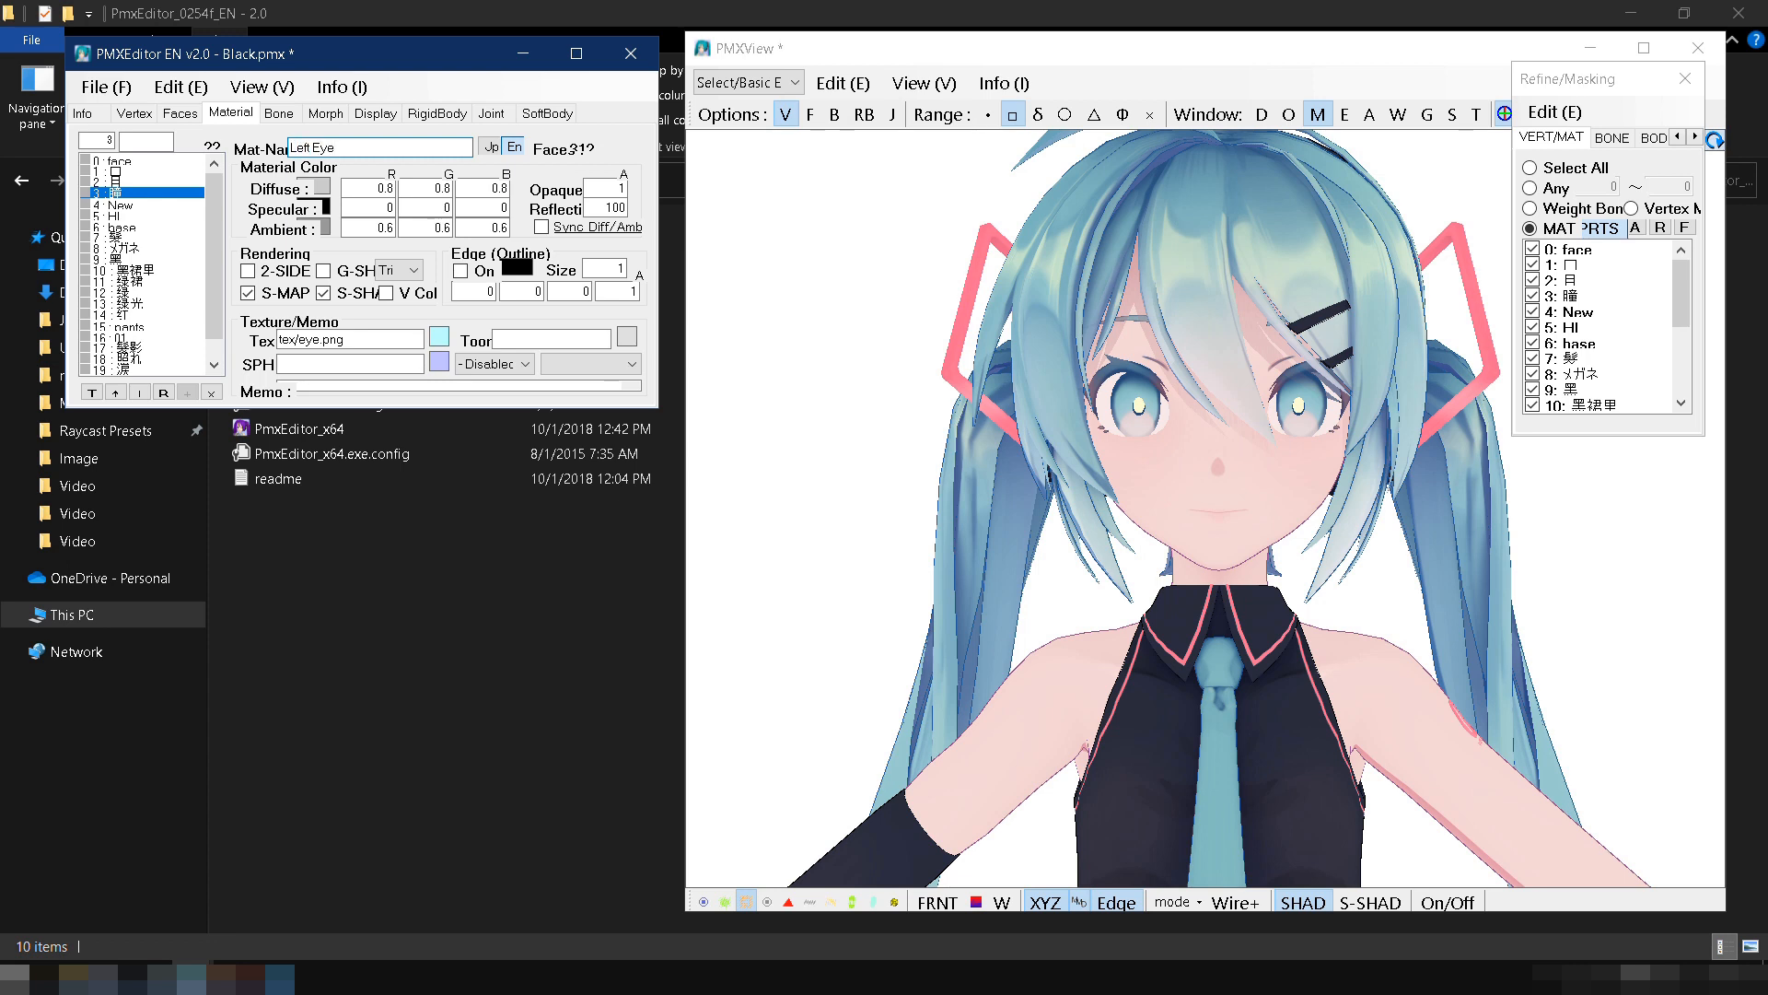
click(119, 204)
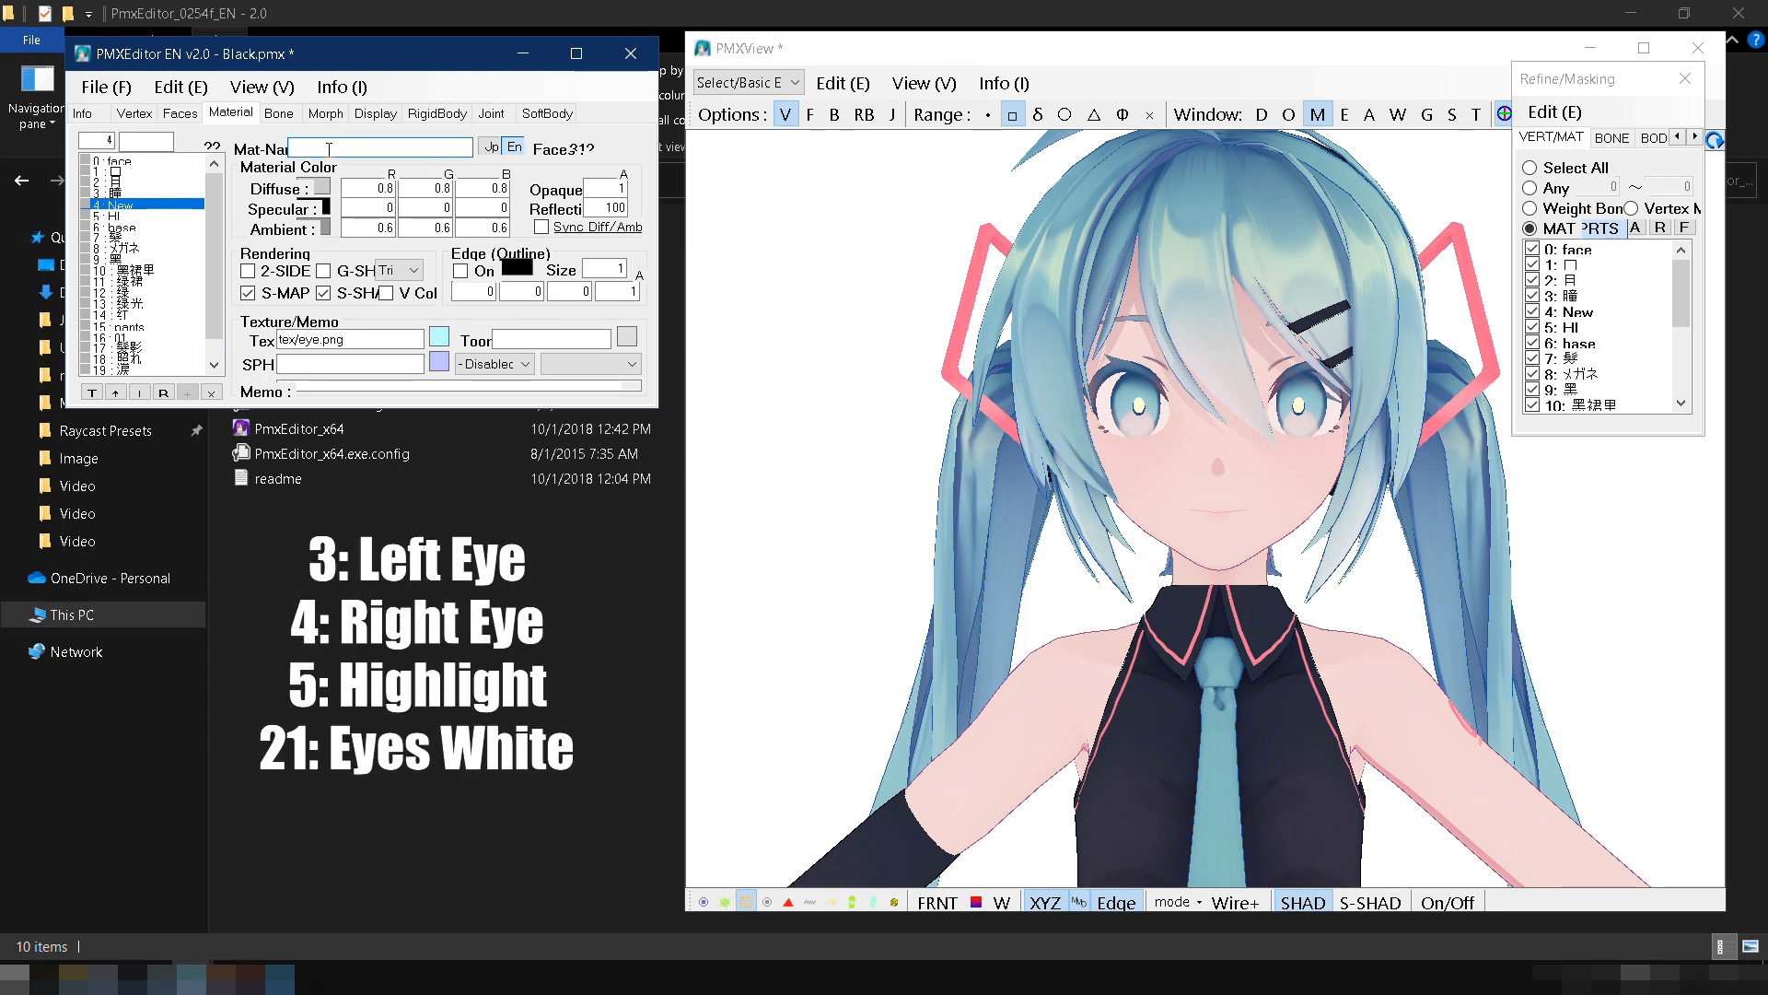
text(Right Eye)
Step: Set the English name of material 5 to "Highlight" and of material 21 to "Eyes White"
click(106, 218)
double_click(297, 148)
text(Highlight)
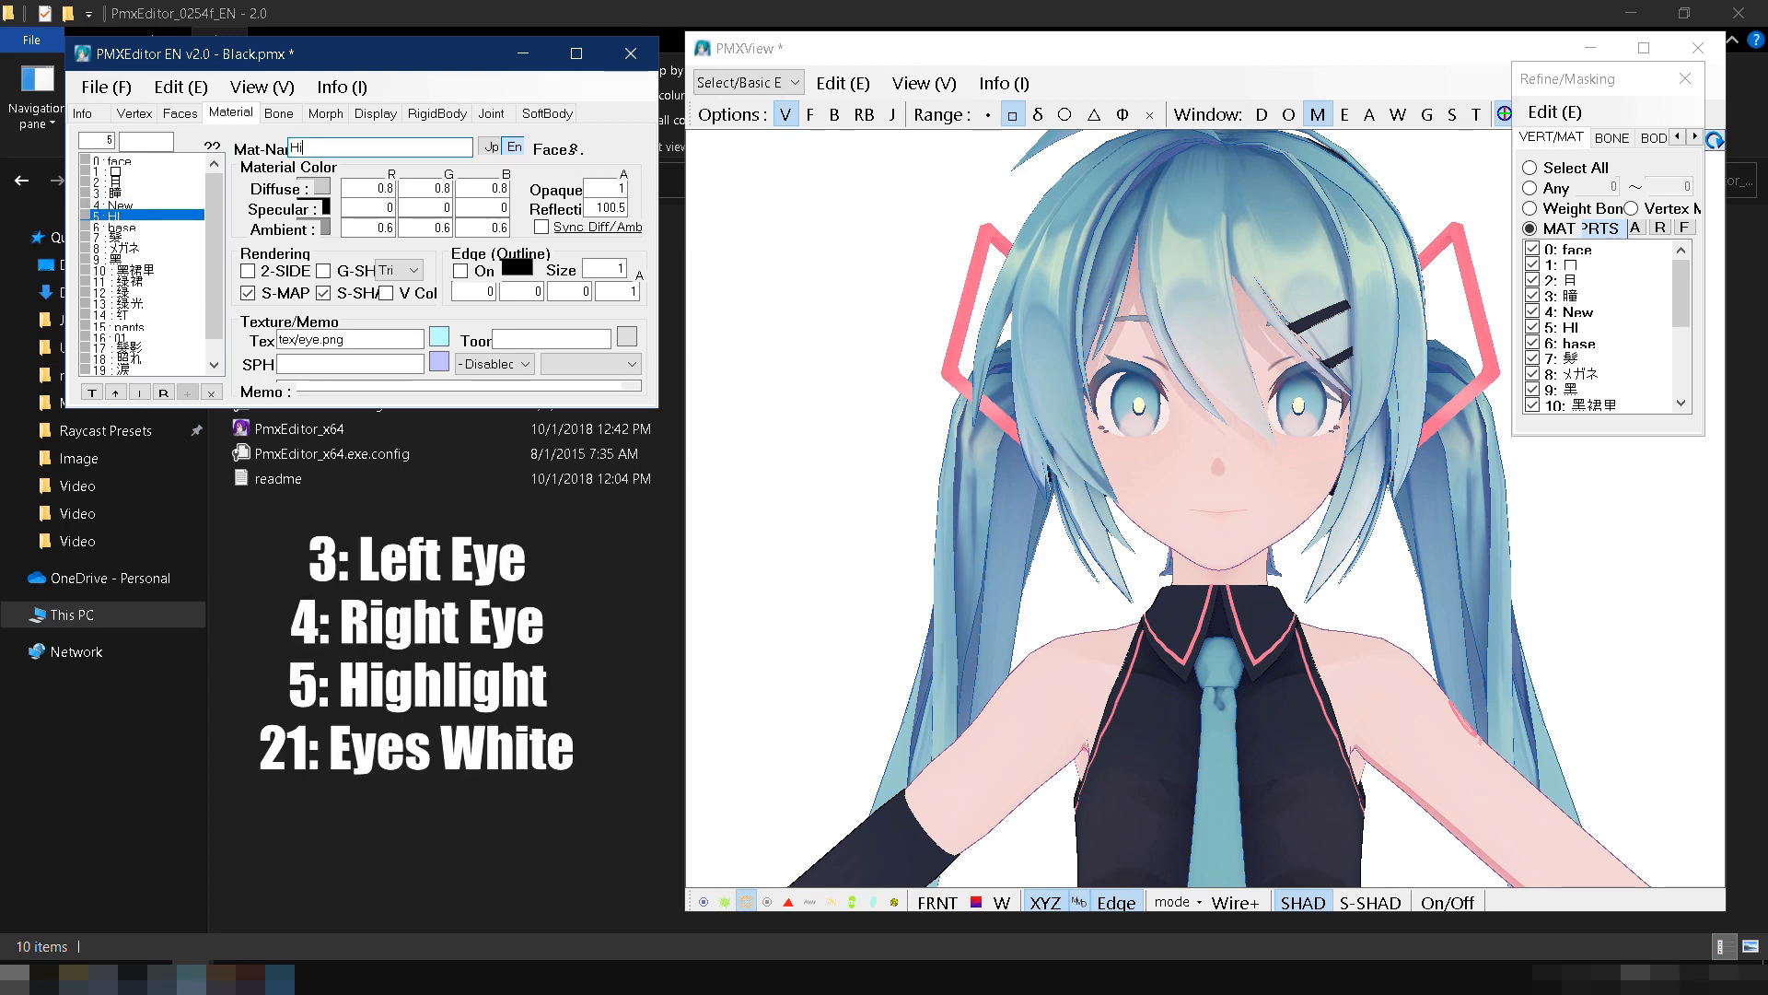
scroll(168, 279, down, 1)
click(302, 143)
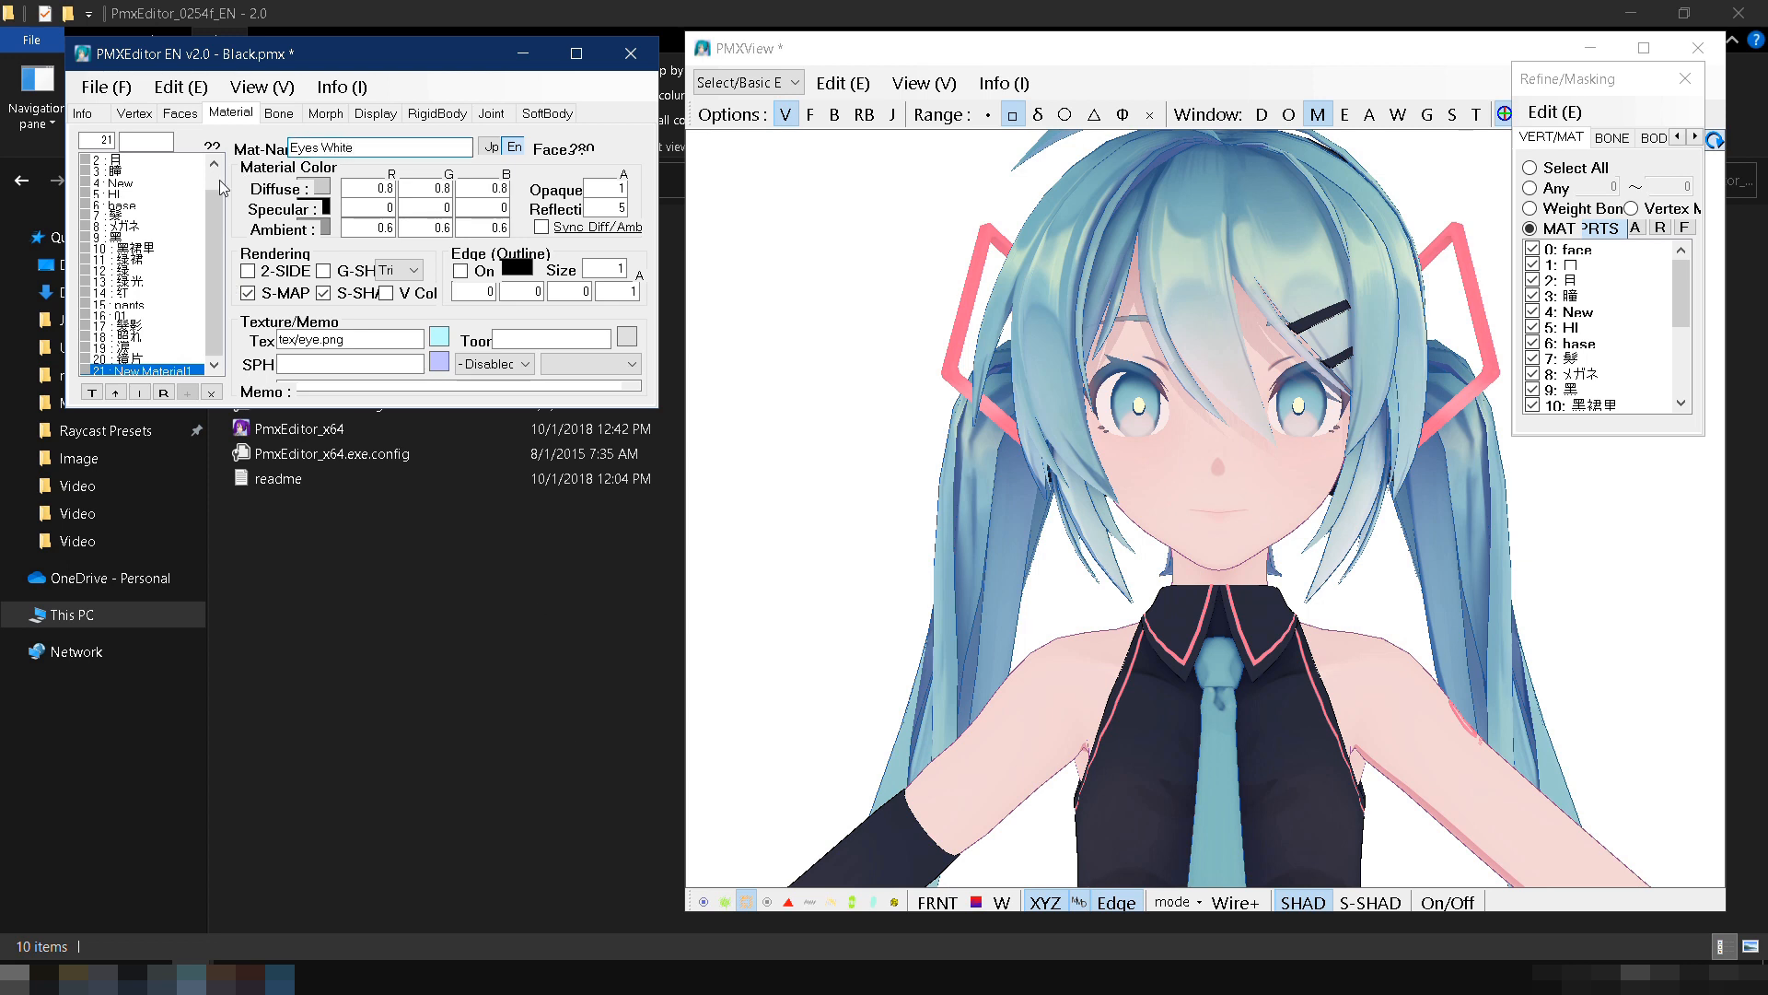
scroll(129, 221, up, 1)
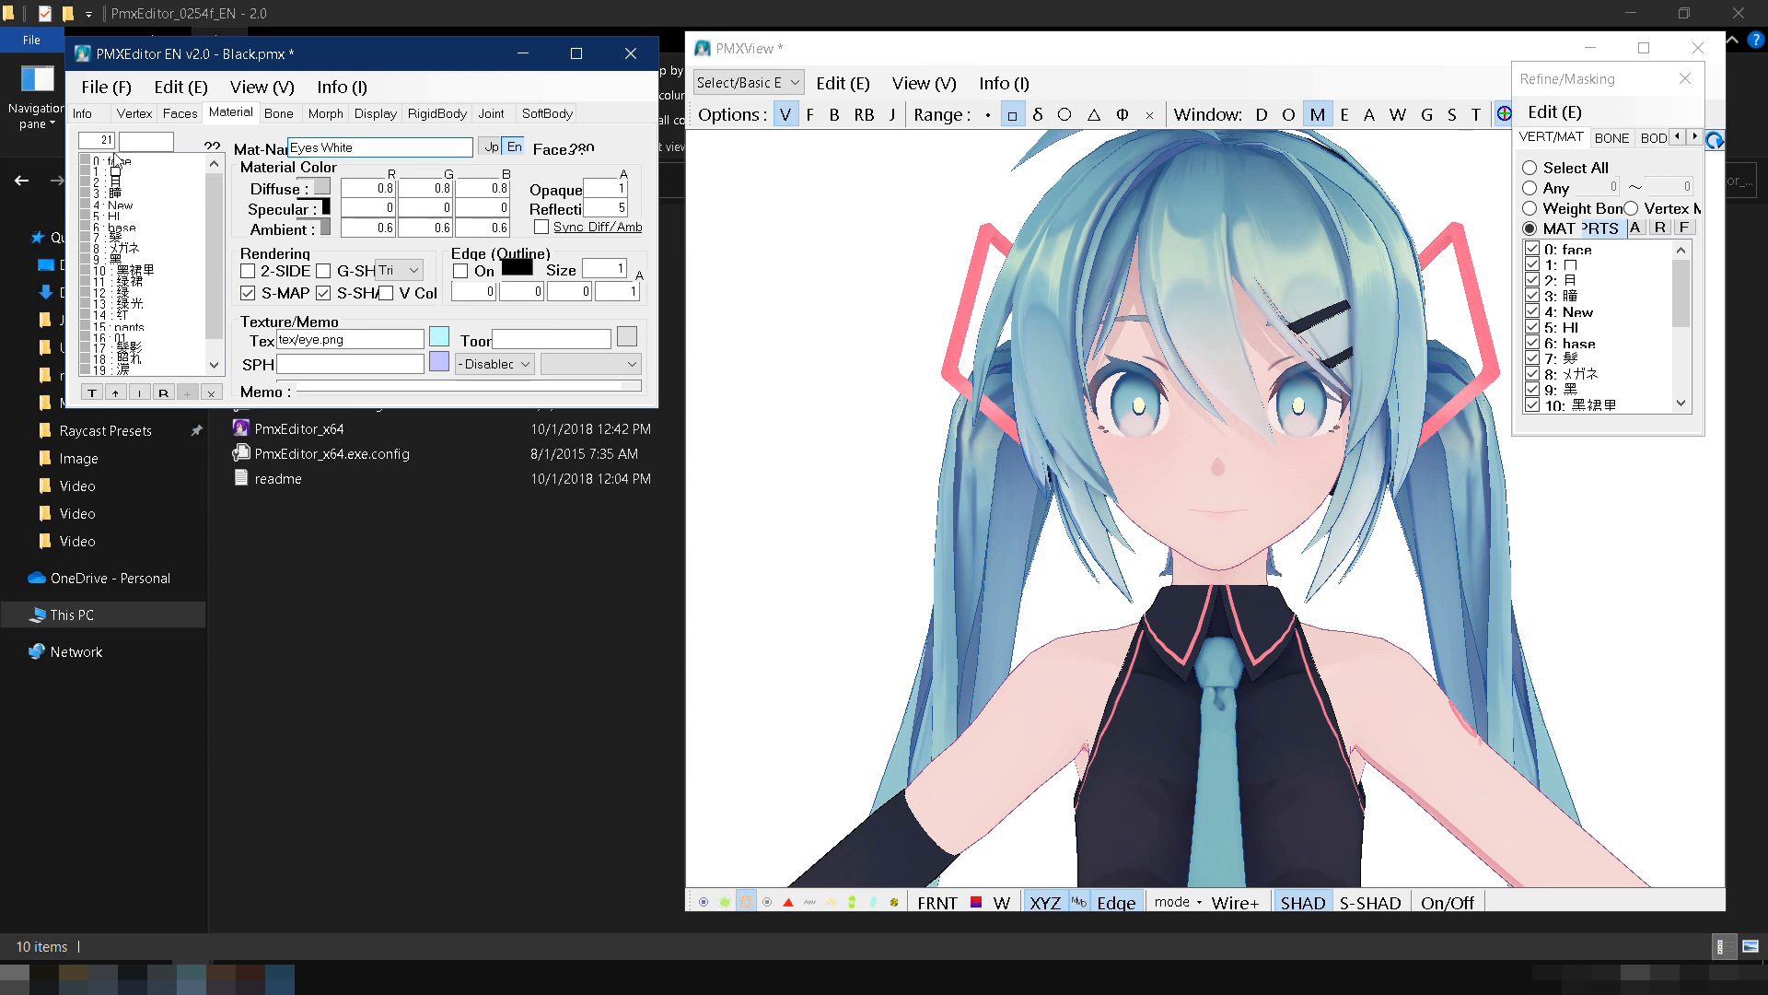
Step: Save the model as a new PMX file named Black_v2 in the Sour Hatsune Miku folder
click(97, 89)
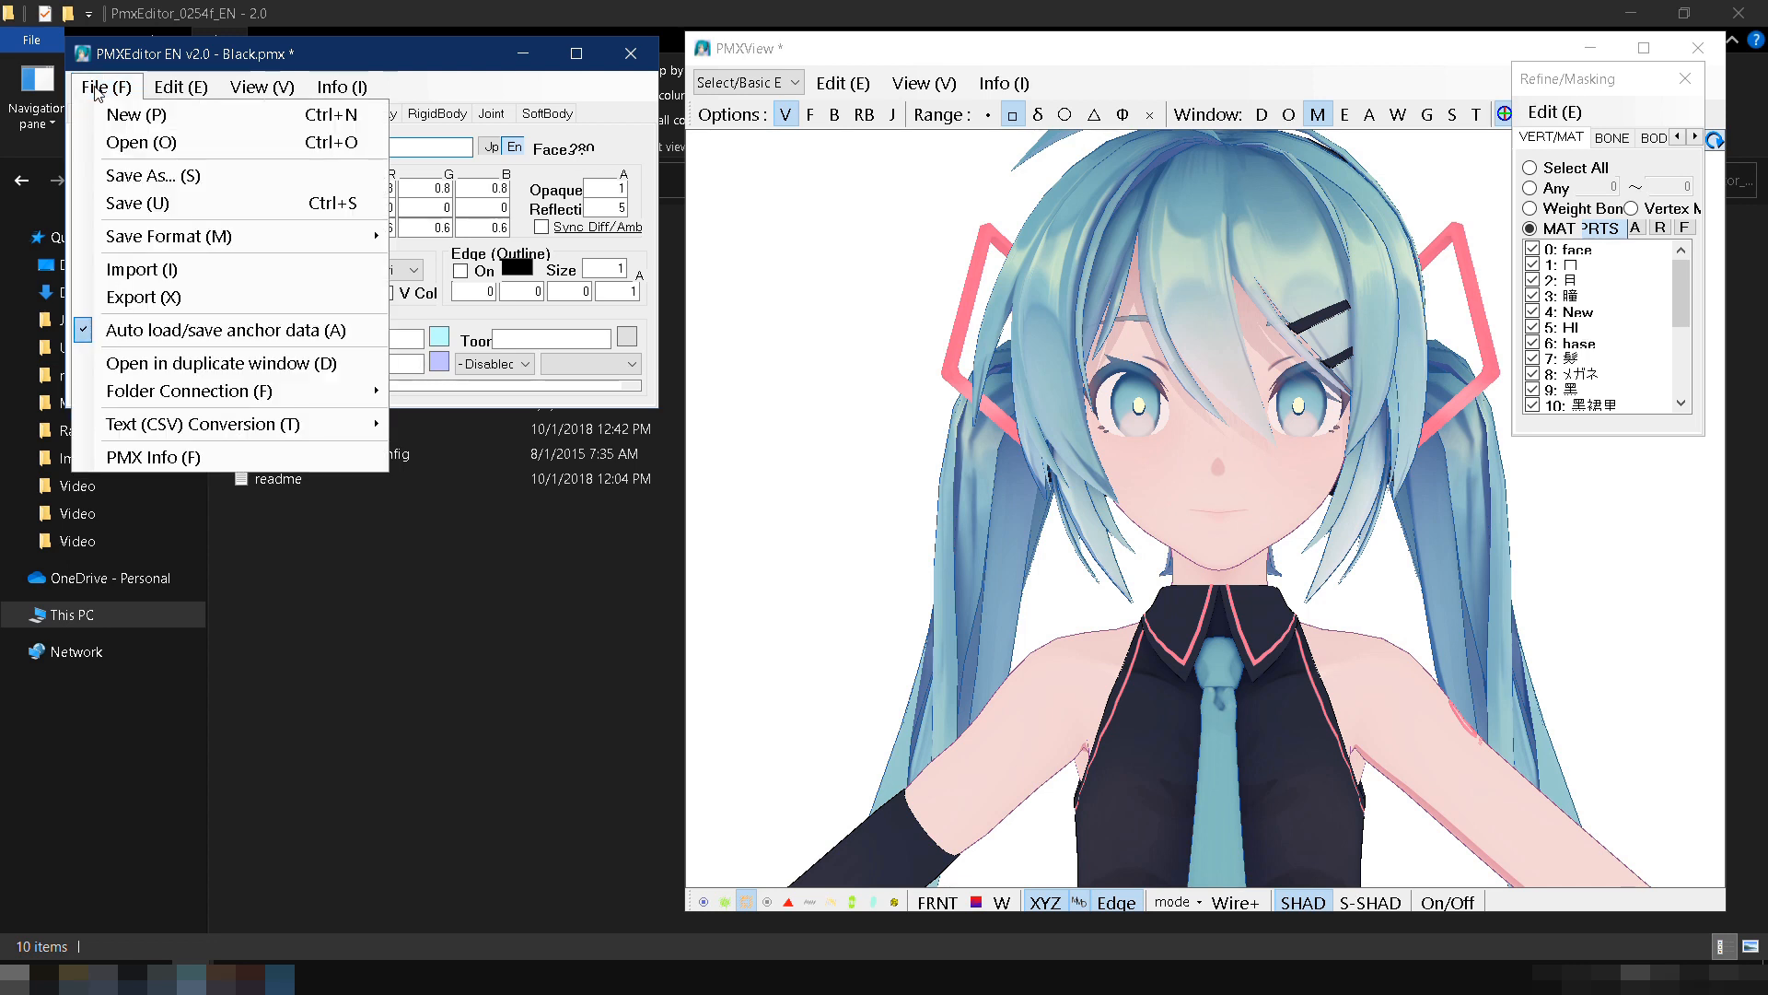
click(155, 175)
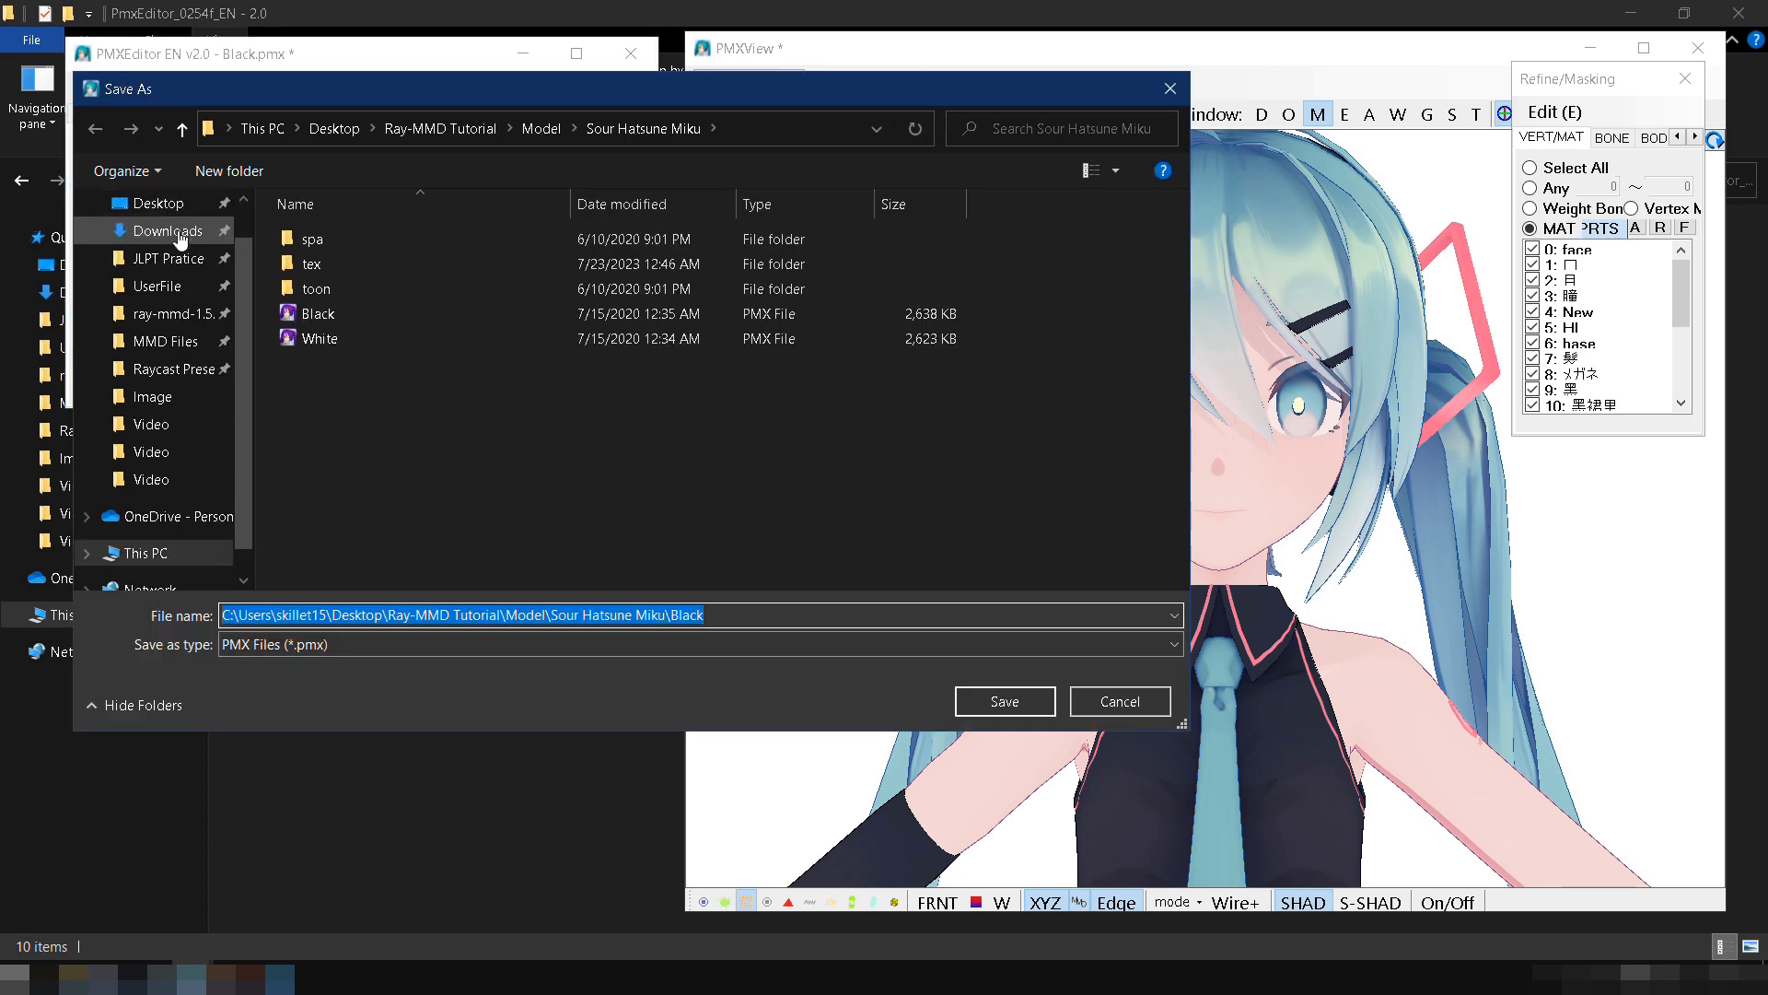
text(Bla)
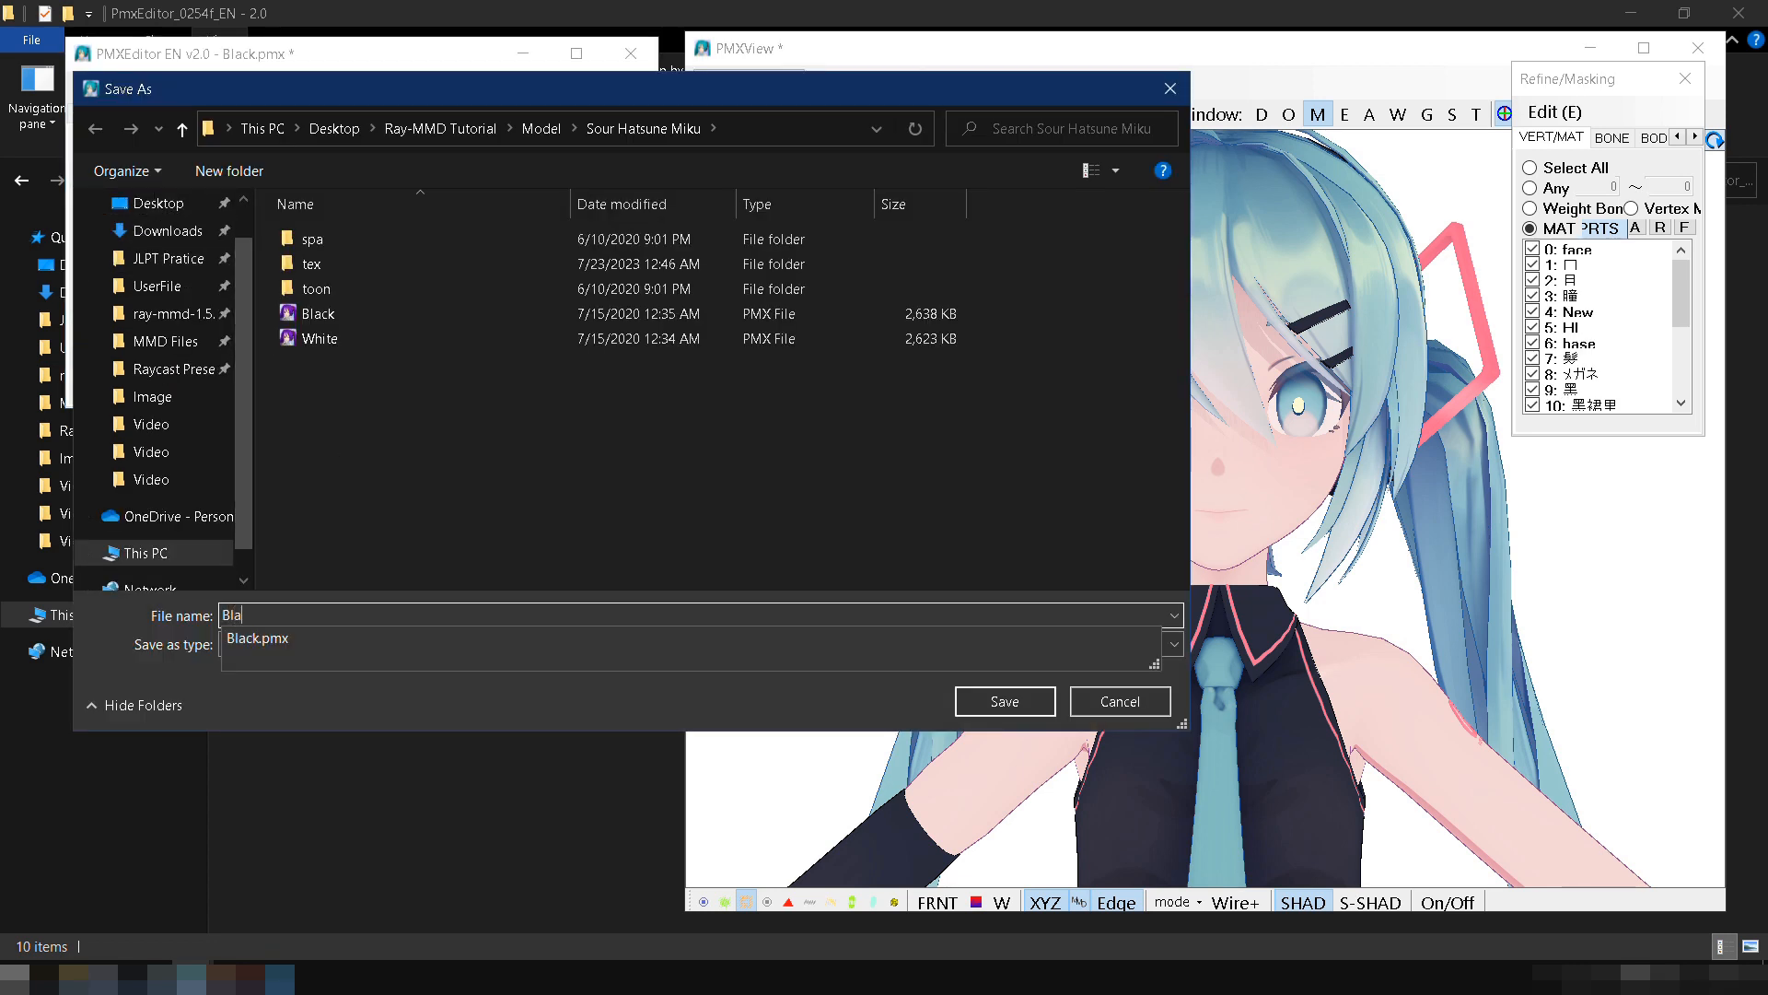
text(ck_)
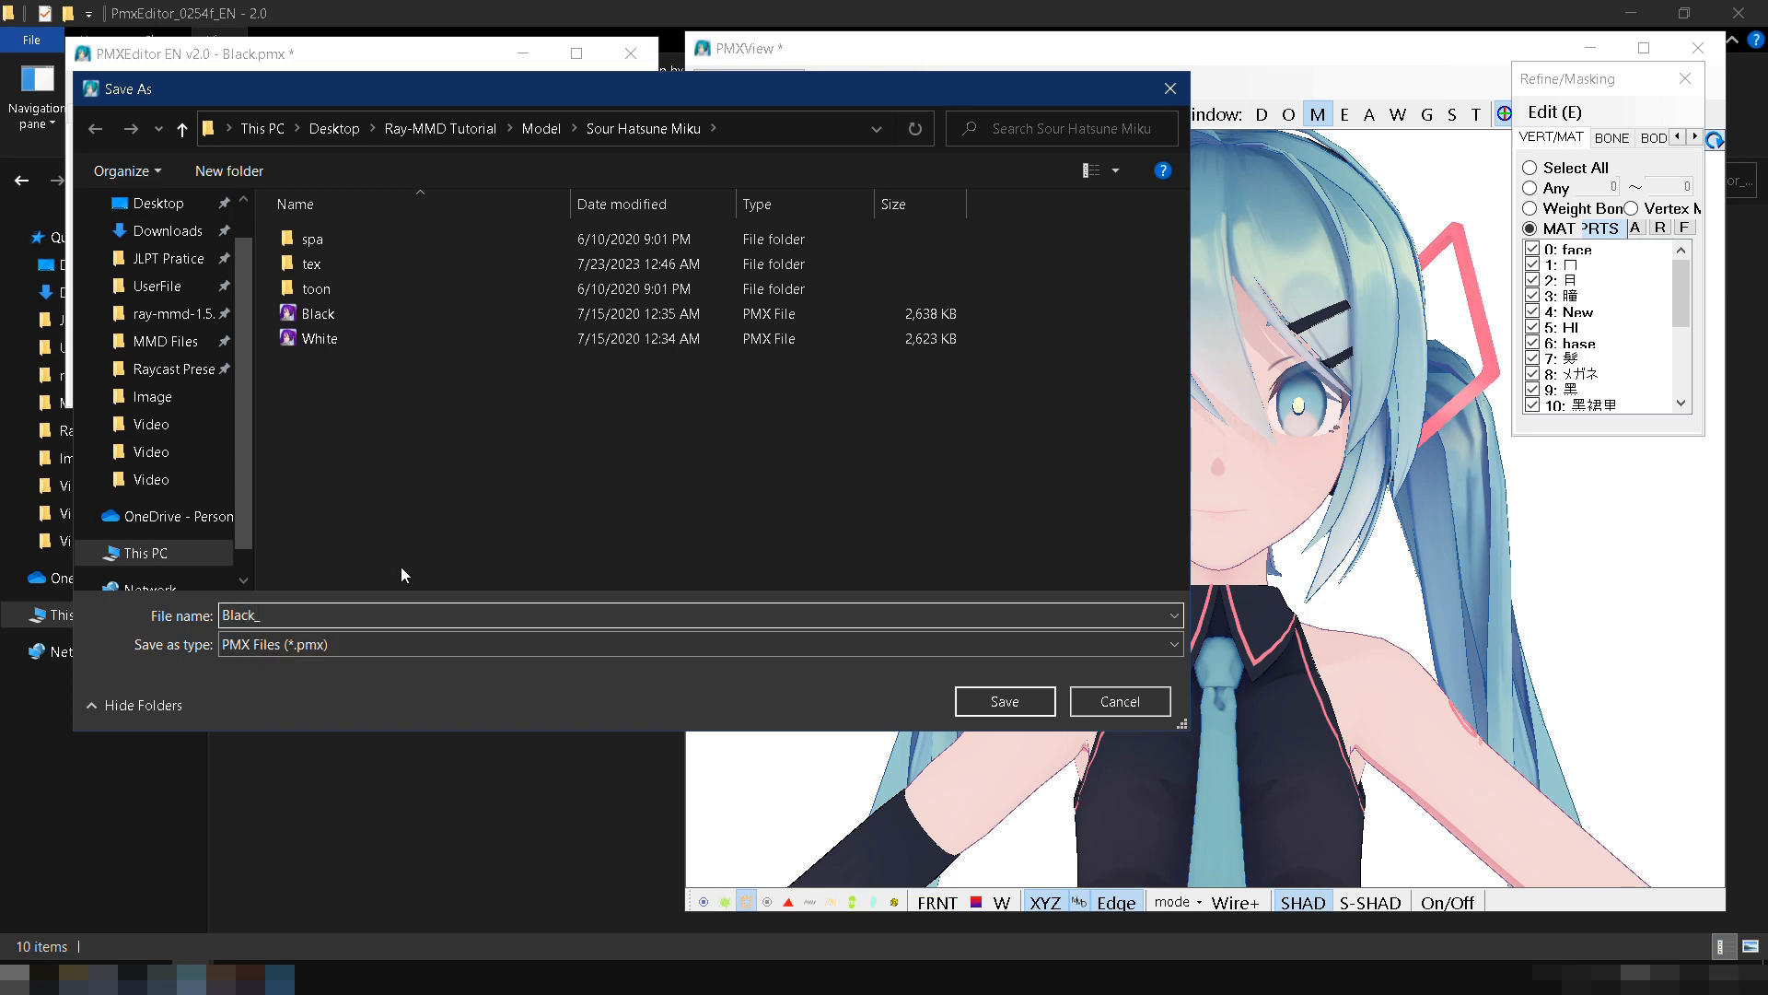
text(v2)
key(Return)
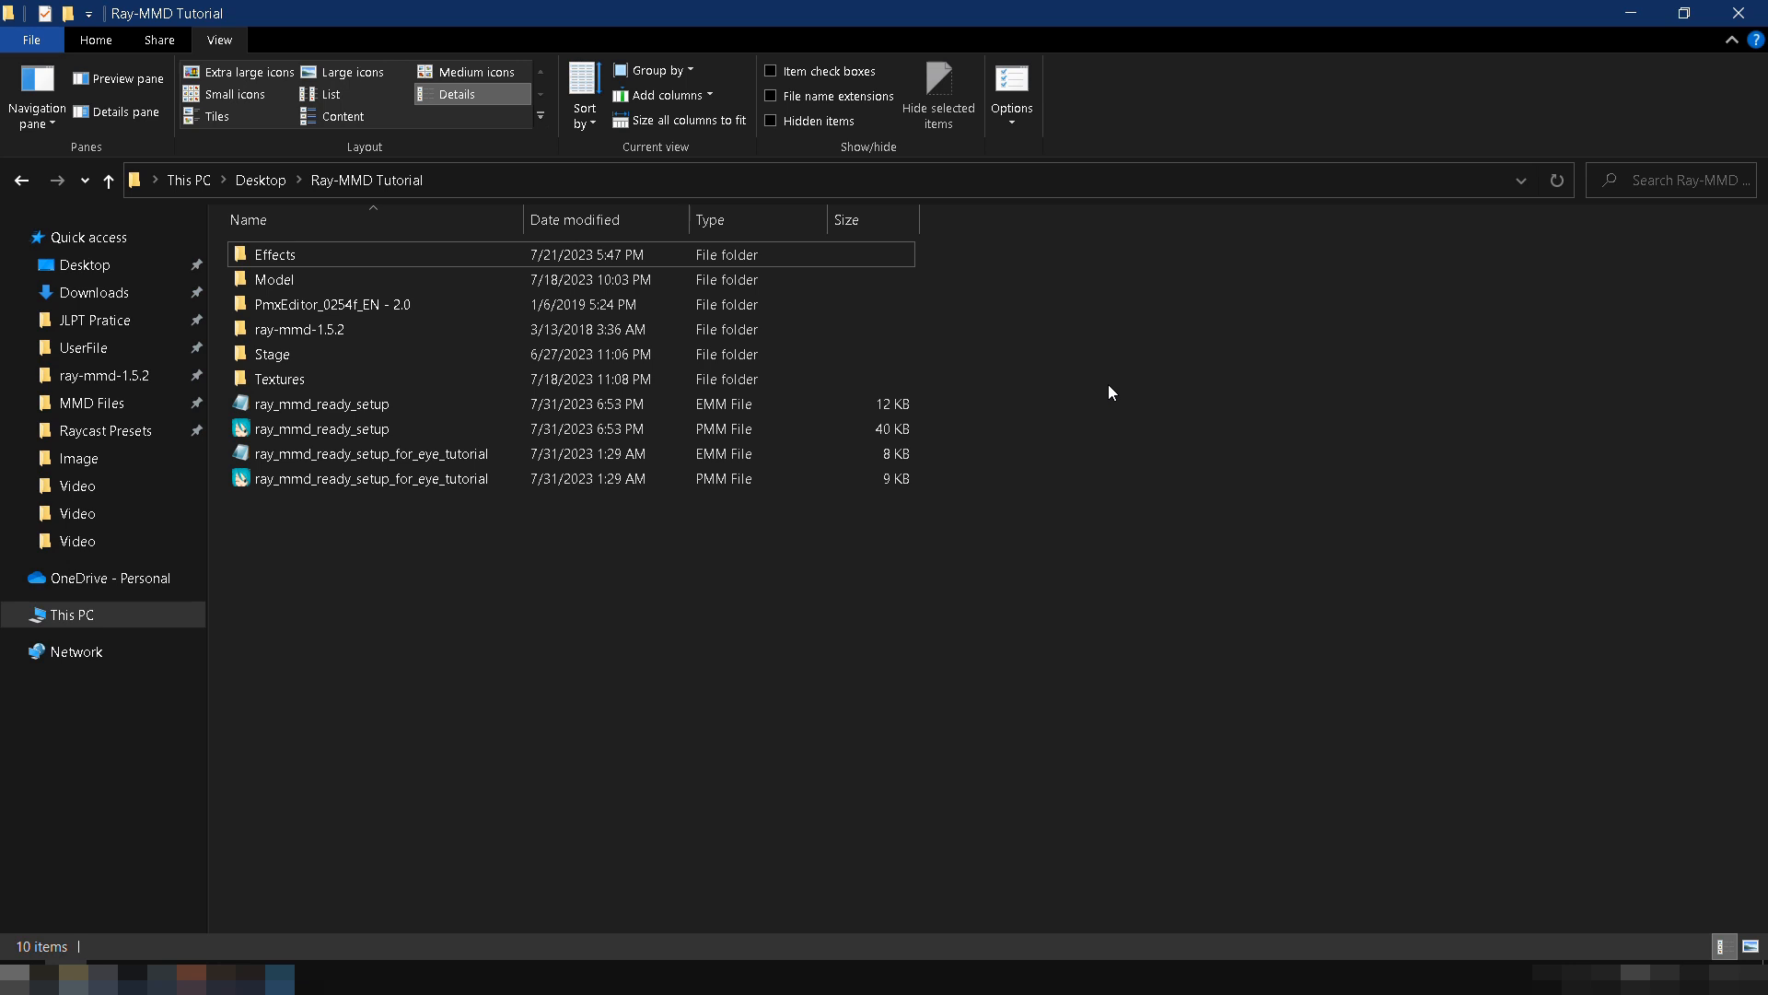
Step: Switch to File Explorer and open the eye texture from Model\Sour Hatsune Miku\tex in Inkscape
double_click(357, 276)
double_click(346, 251)
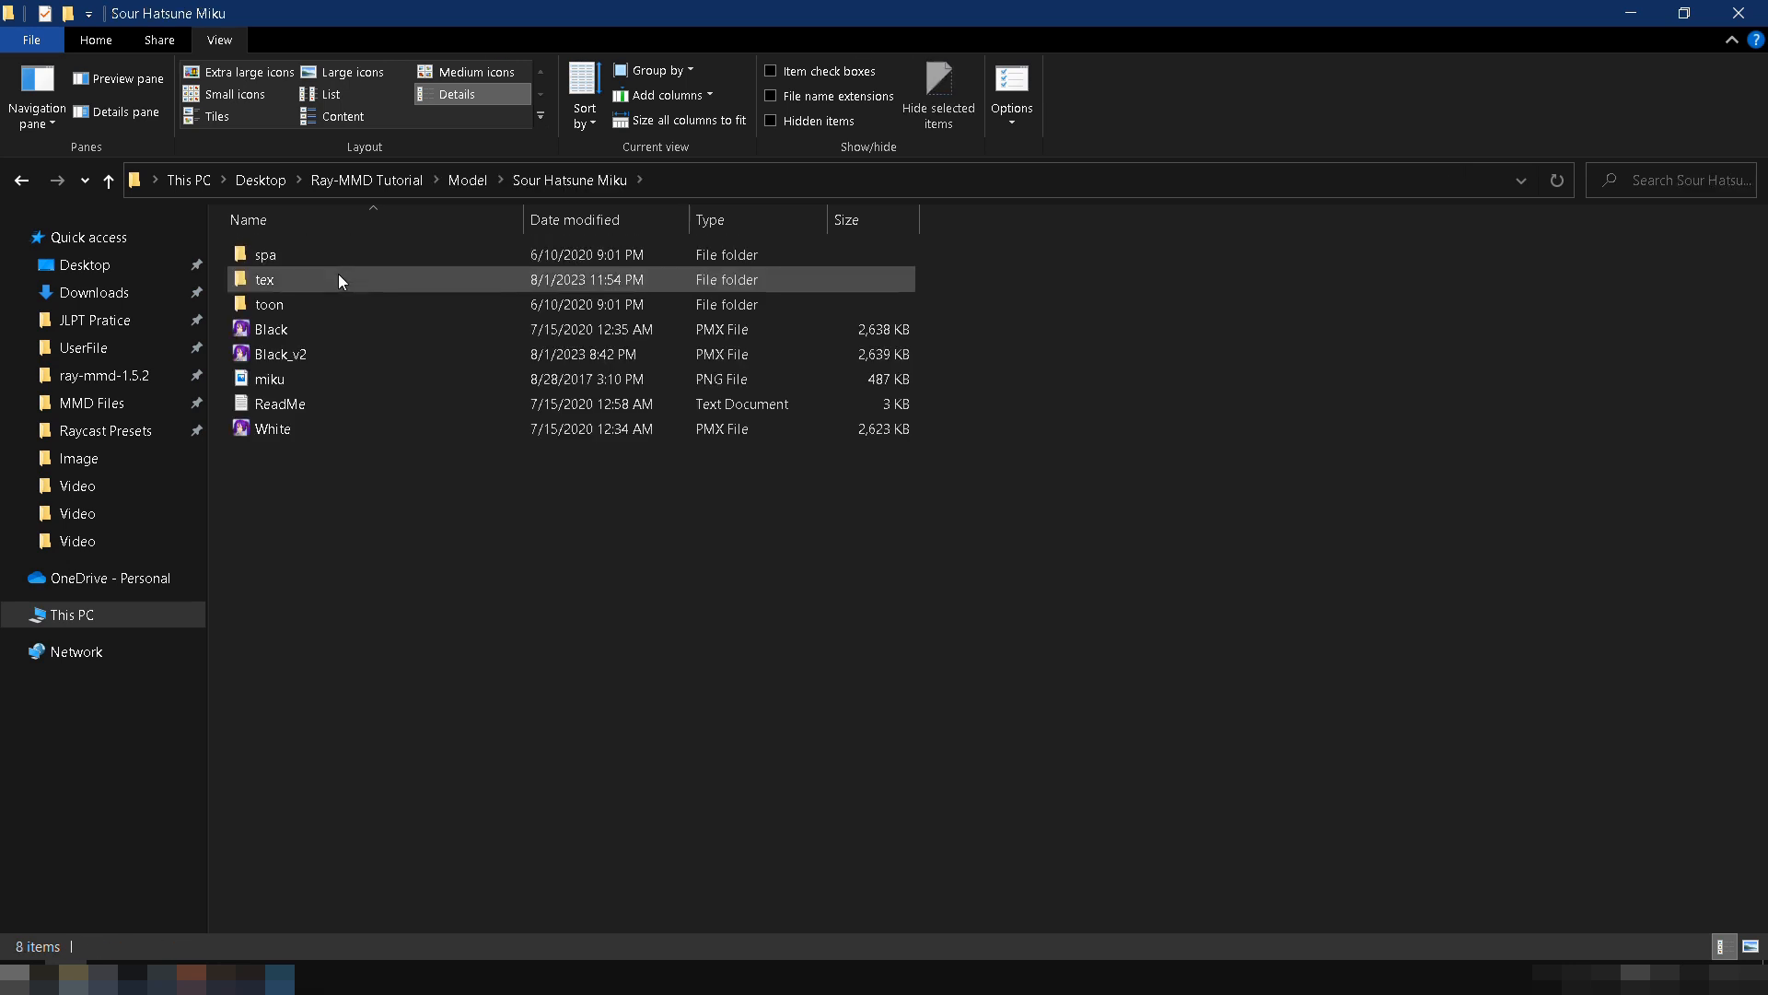
double_click(339, 276)
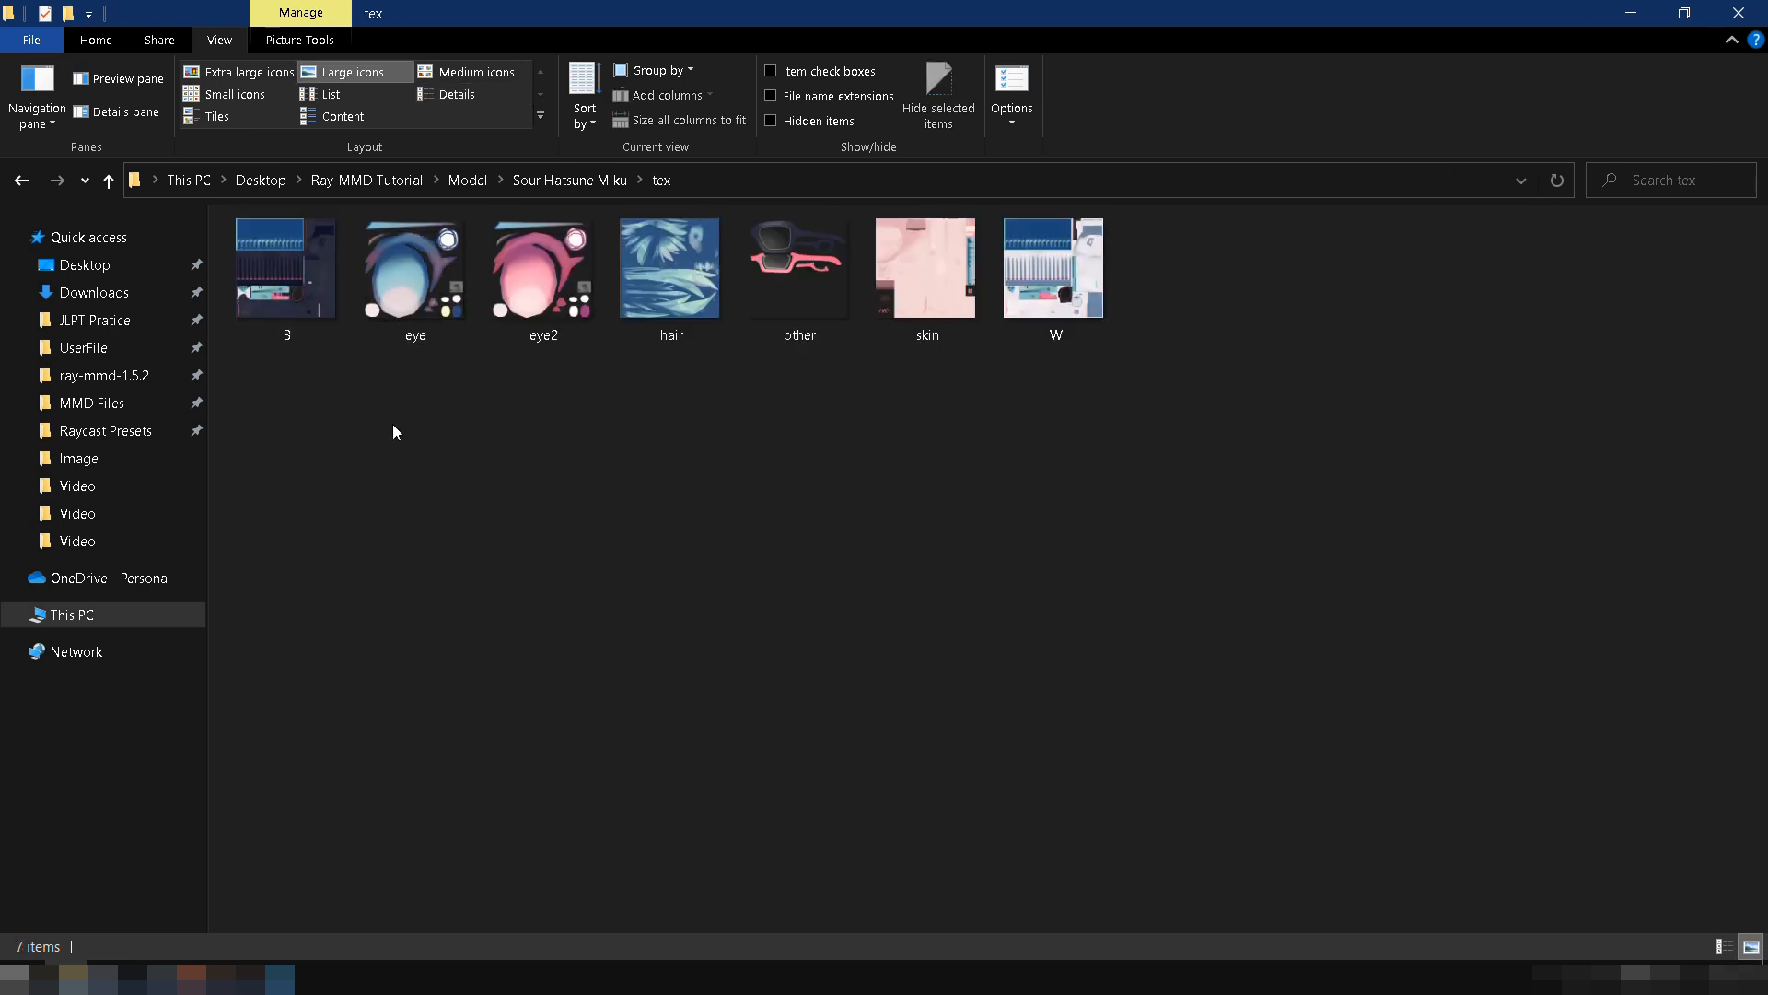
click(406, 294)
right_click(405, 295)
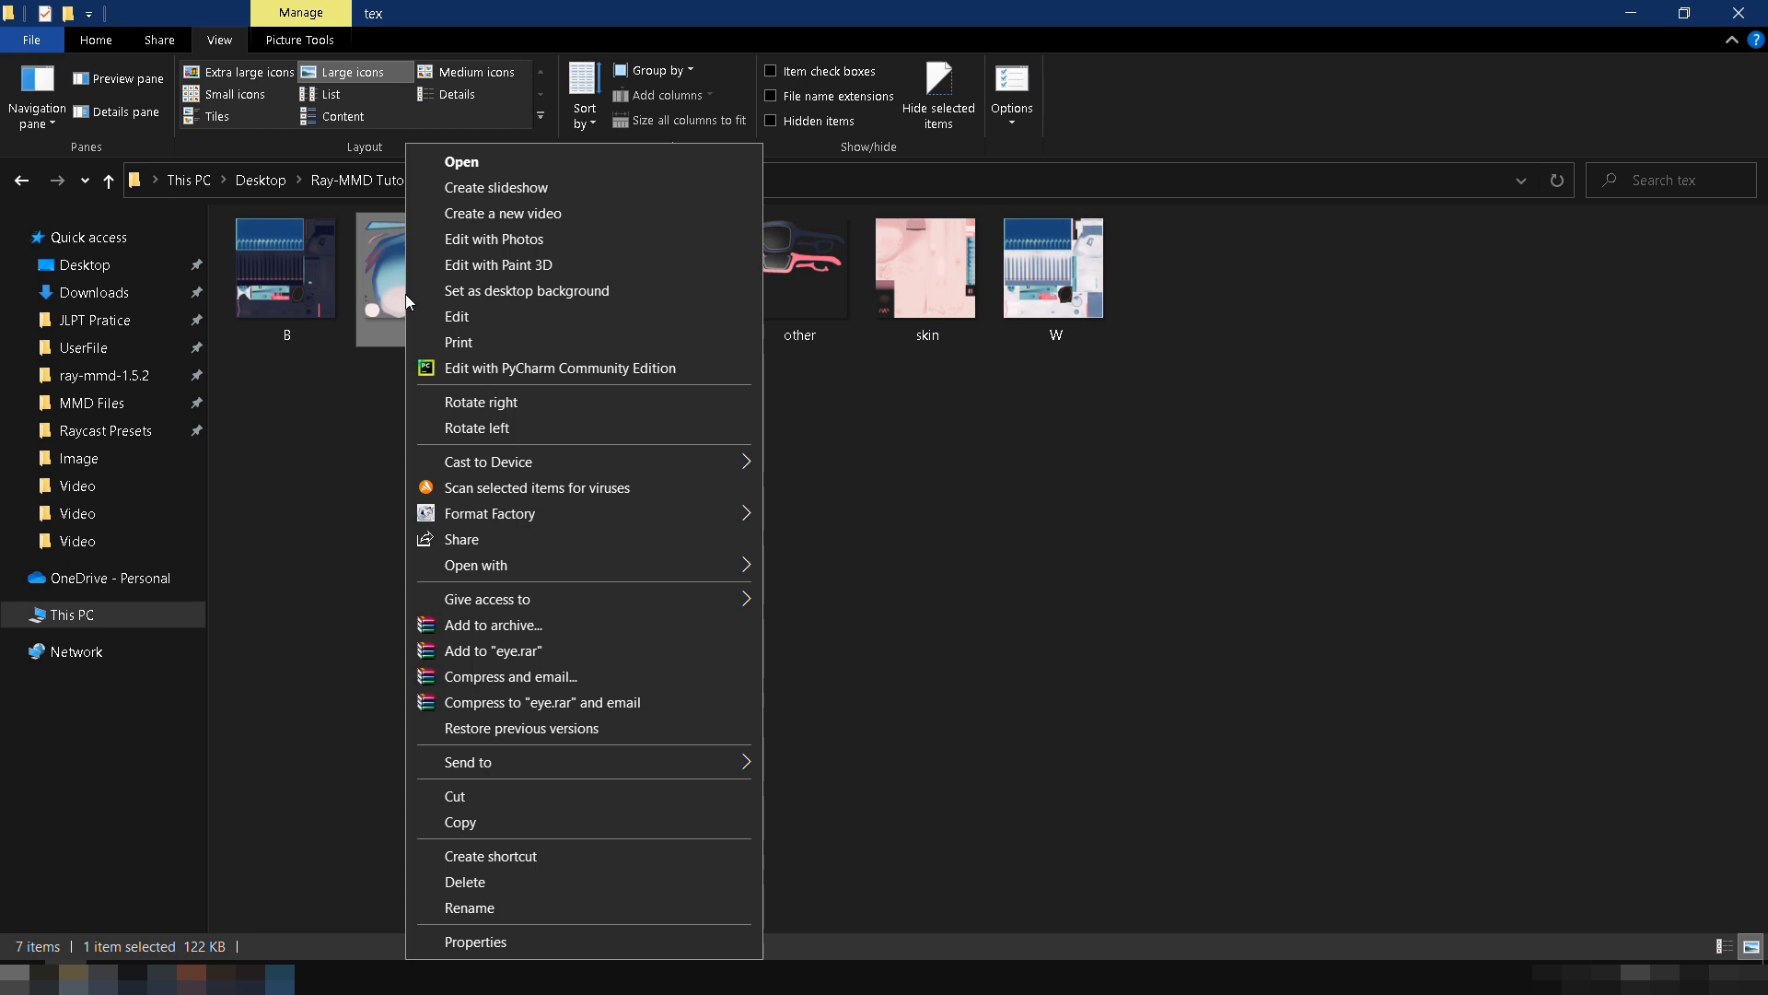
mouse_move(638, 568)
click(812, 594)
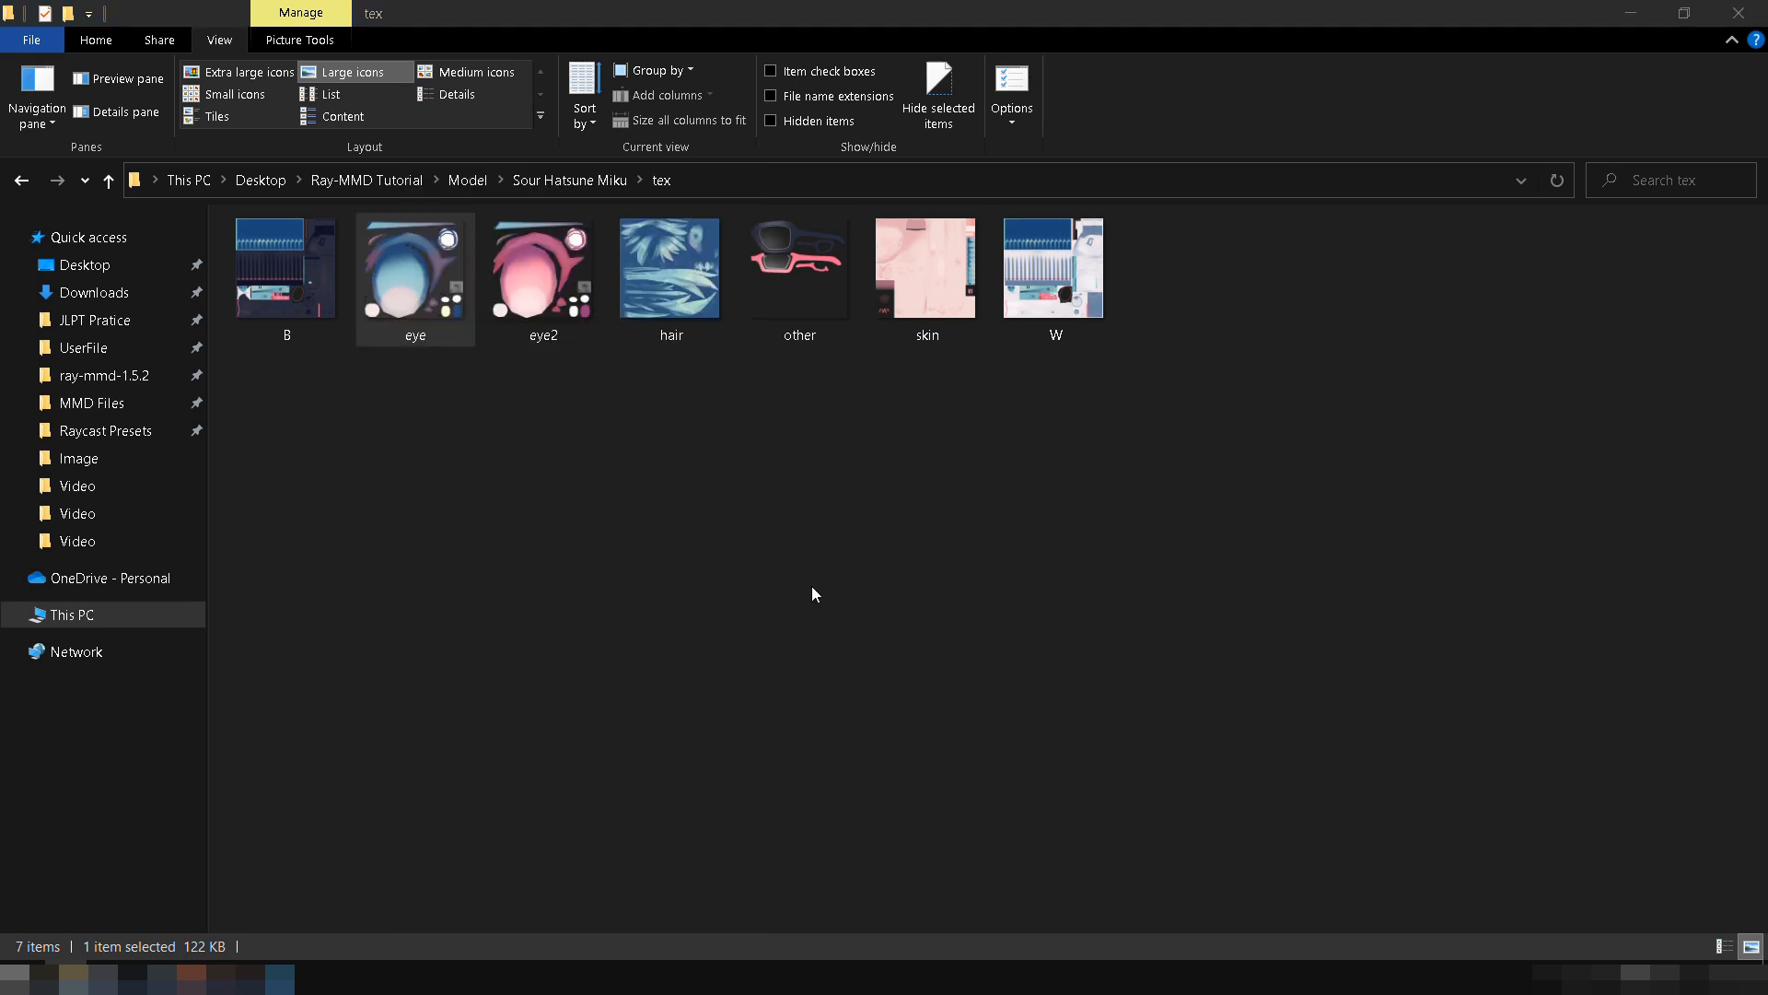
click(527, 448)
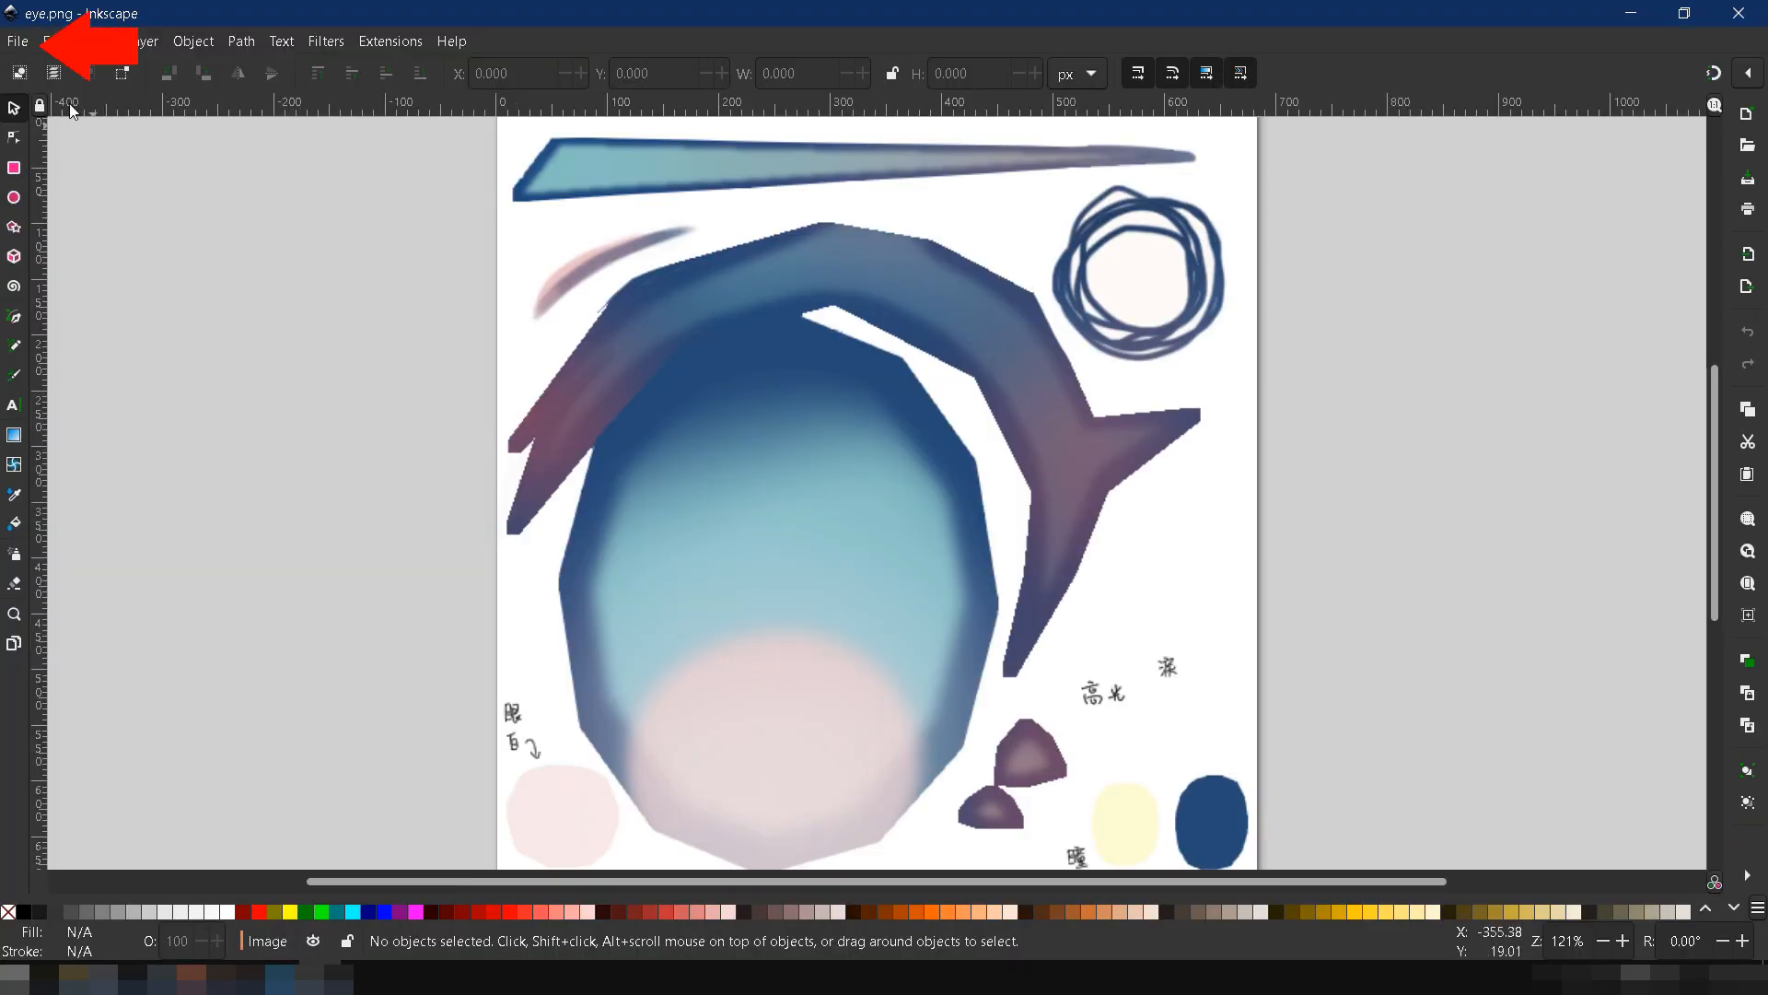
Step: Import the 緑2 eye image from the MMD_EyeTex1 folder as an embedded image with DPI from file
click(19, 41)
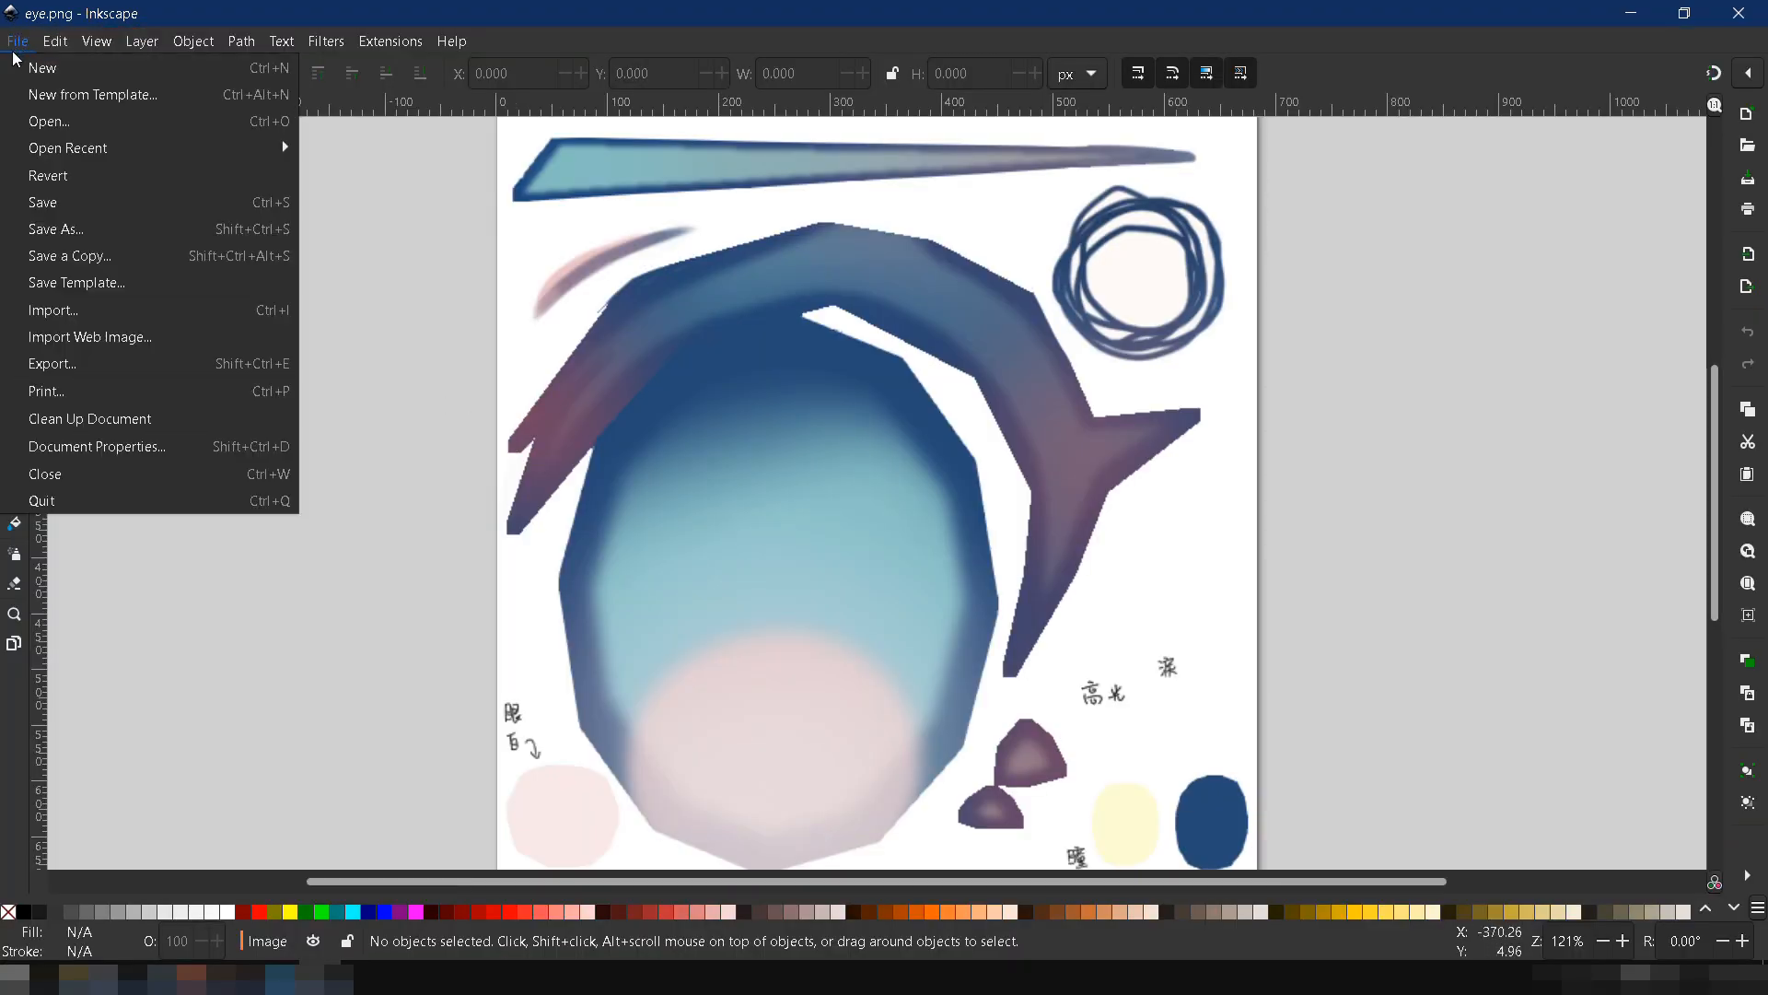
click(42, 311)
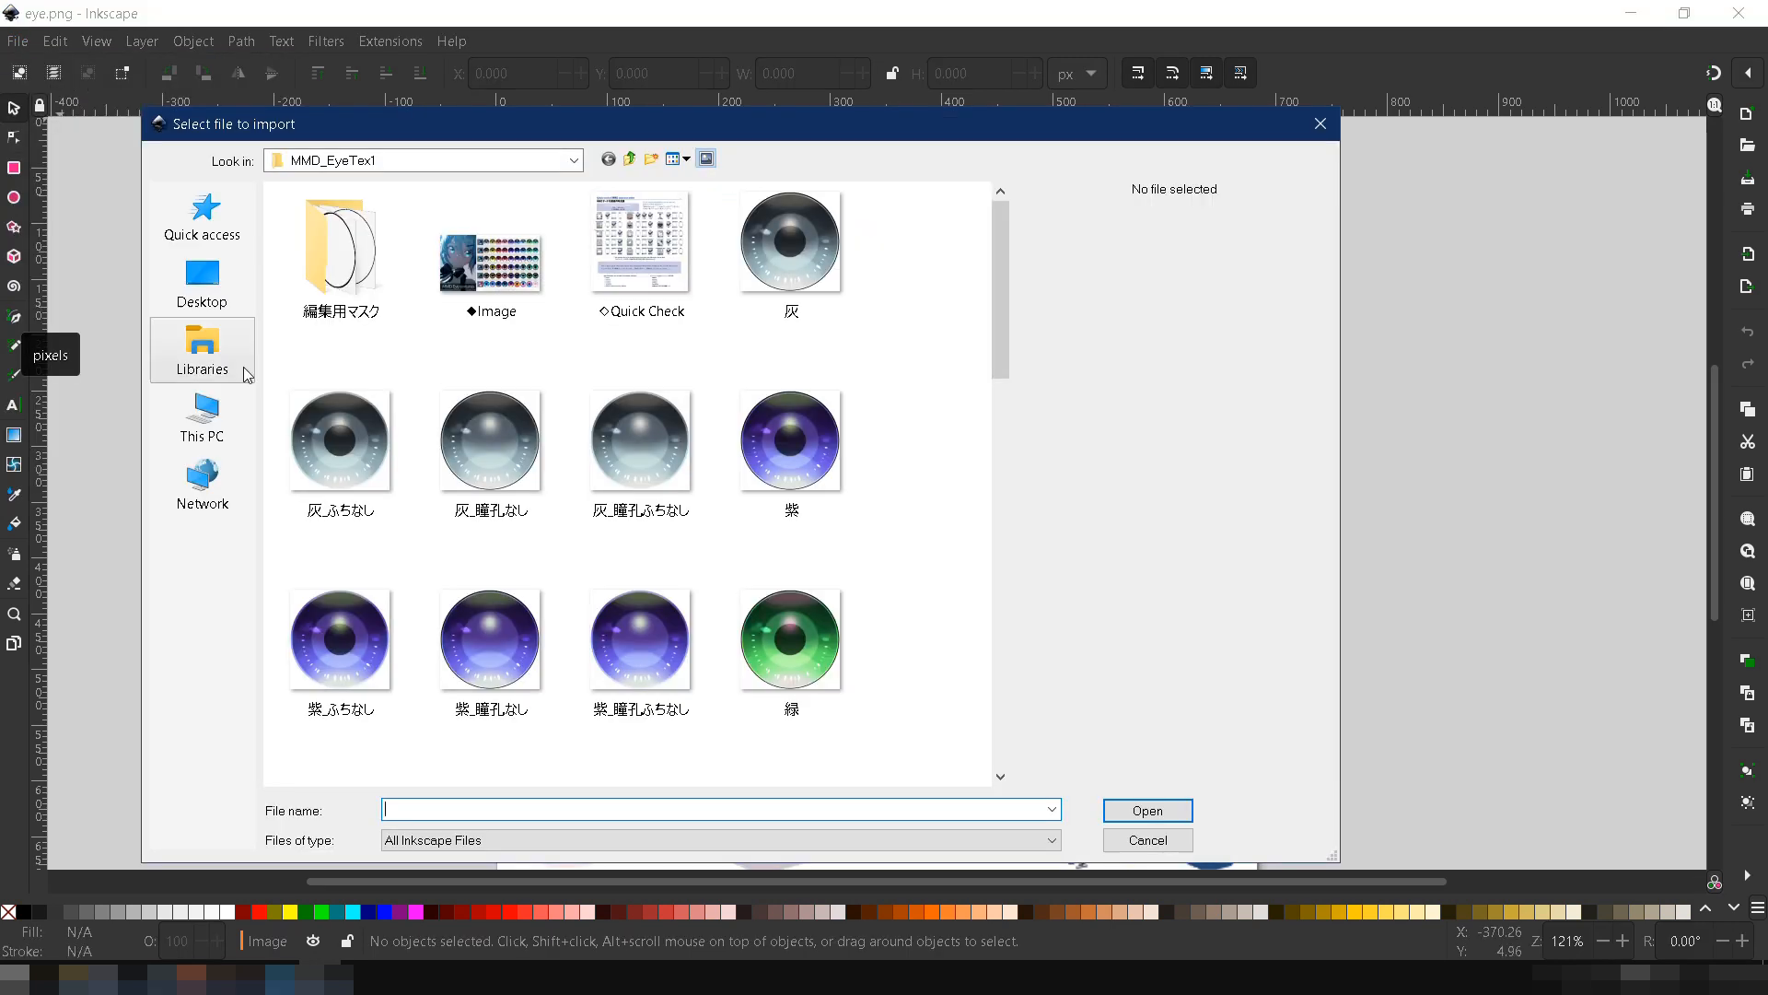
scroll(765, 540, down, 3)
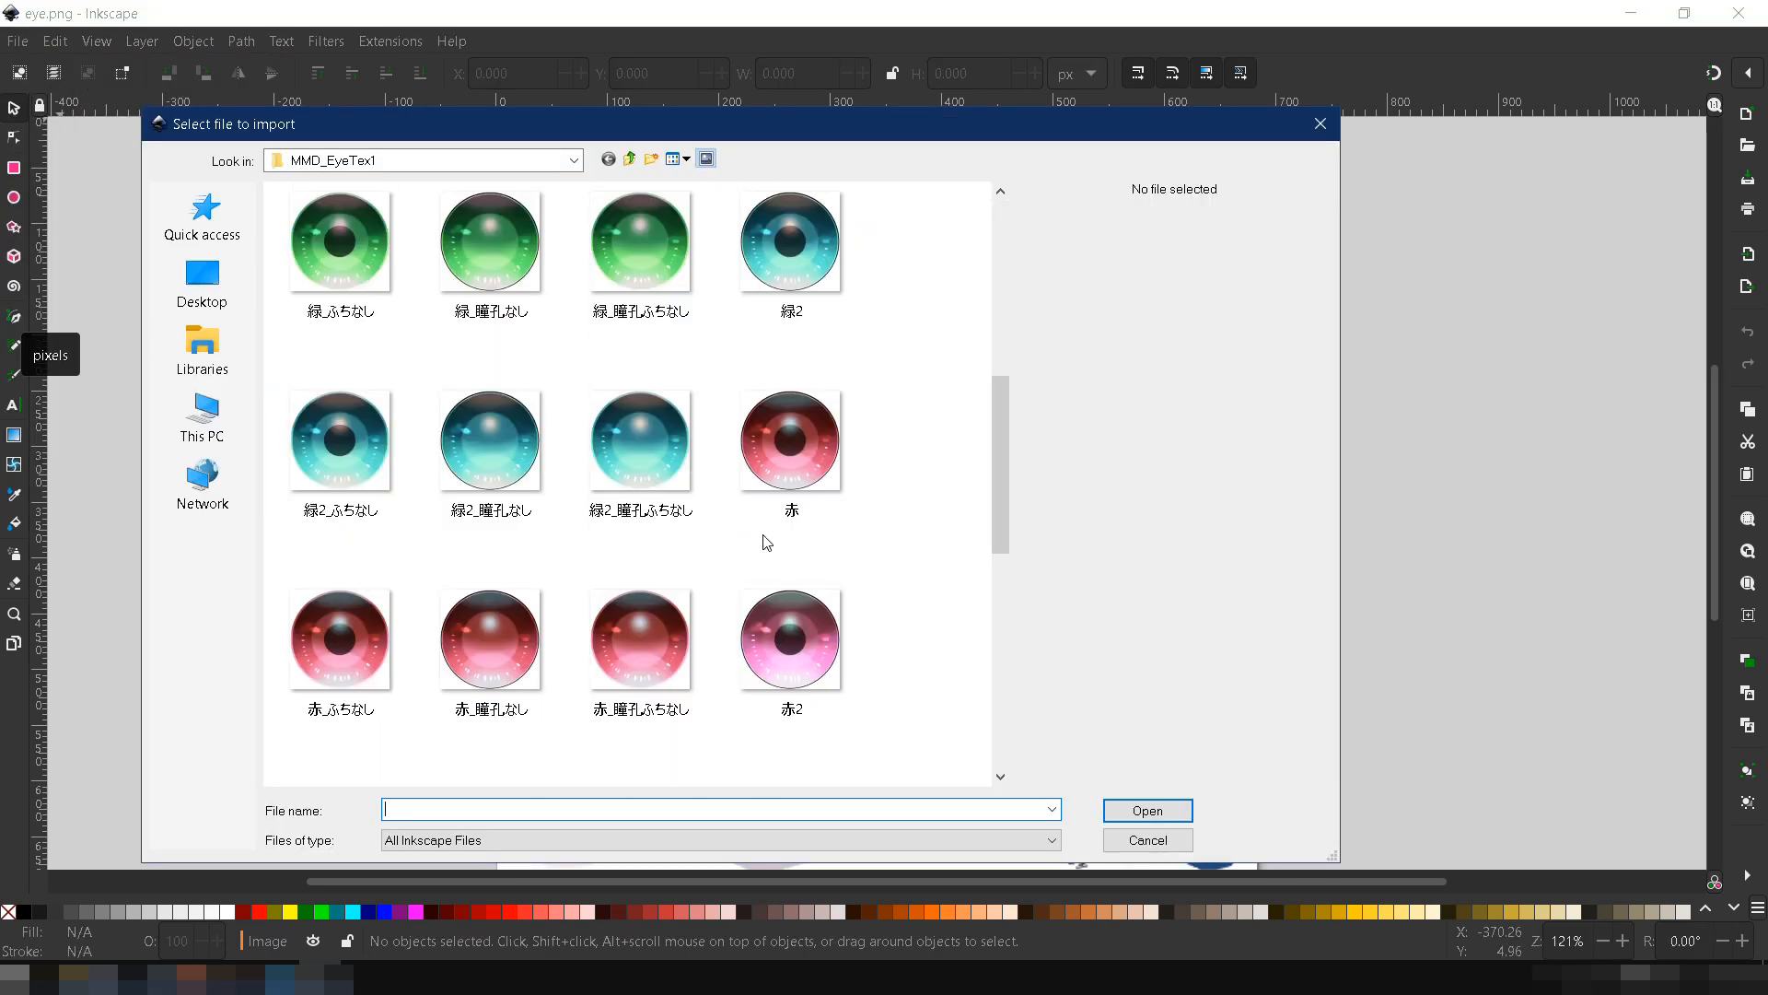
click(781, 258)
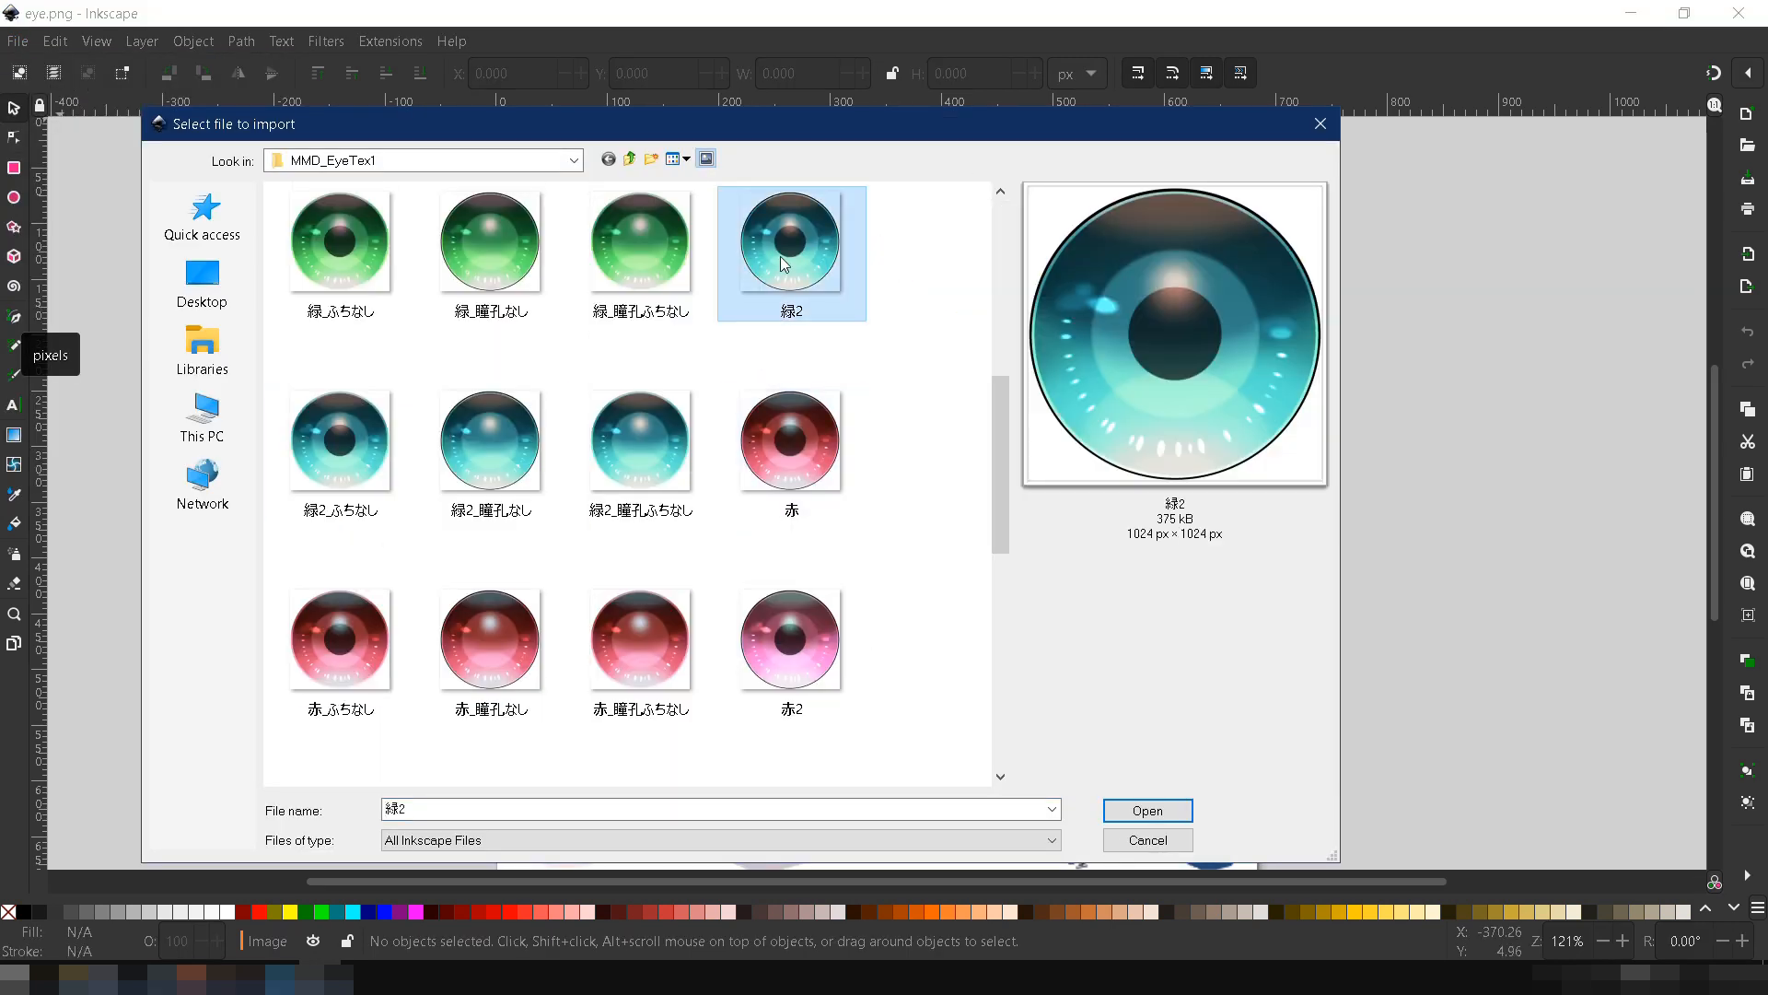
click(1133, 811)
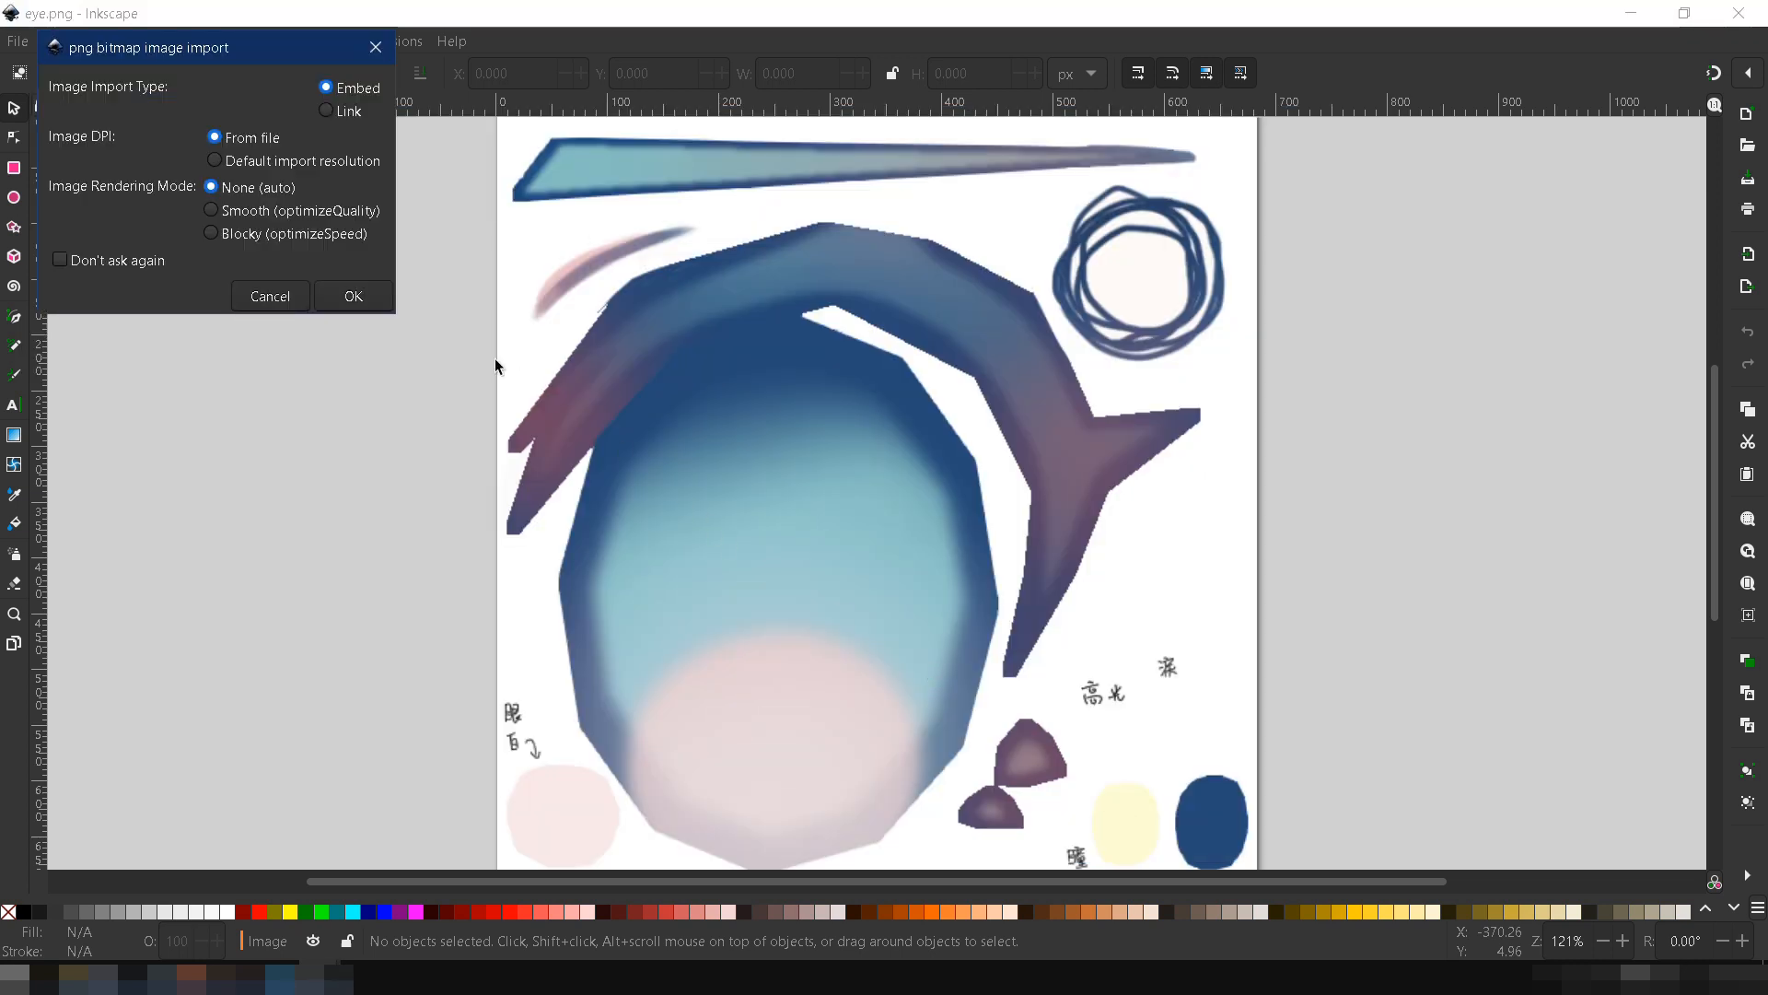
click(377, 304)
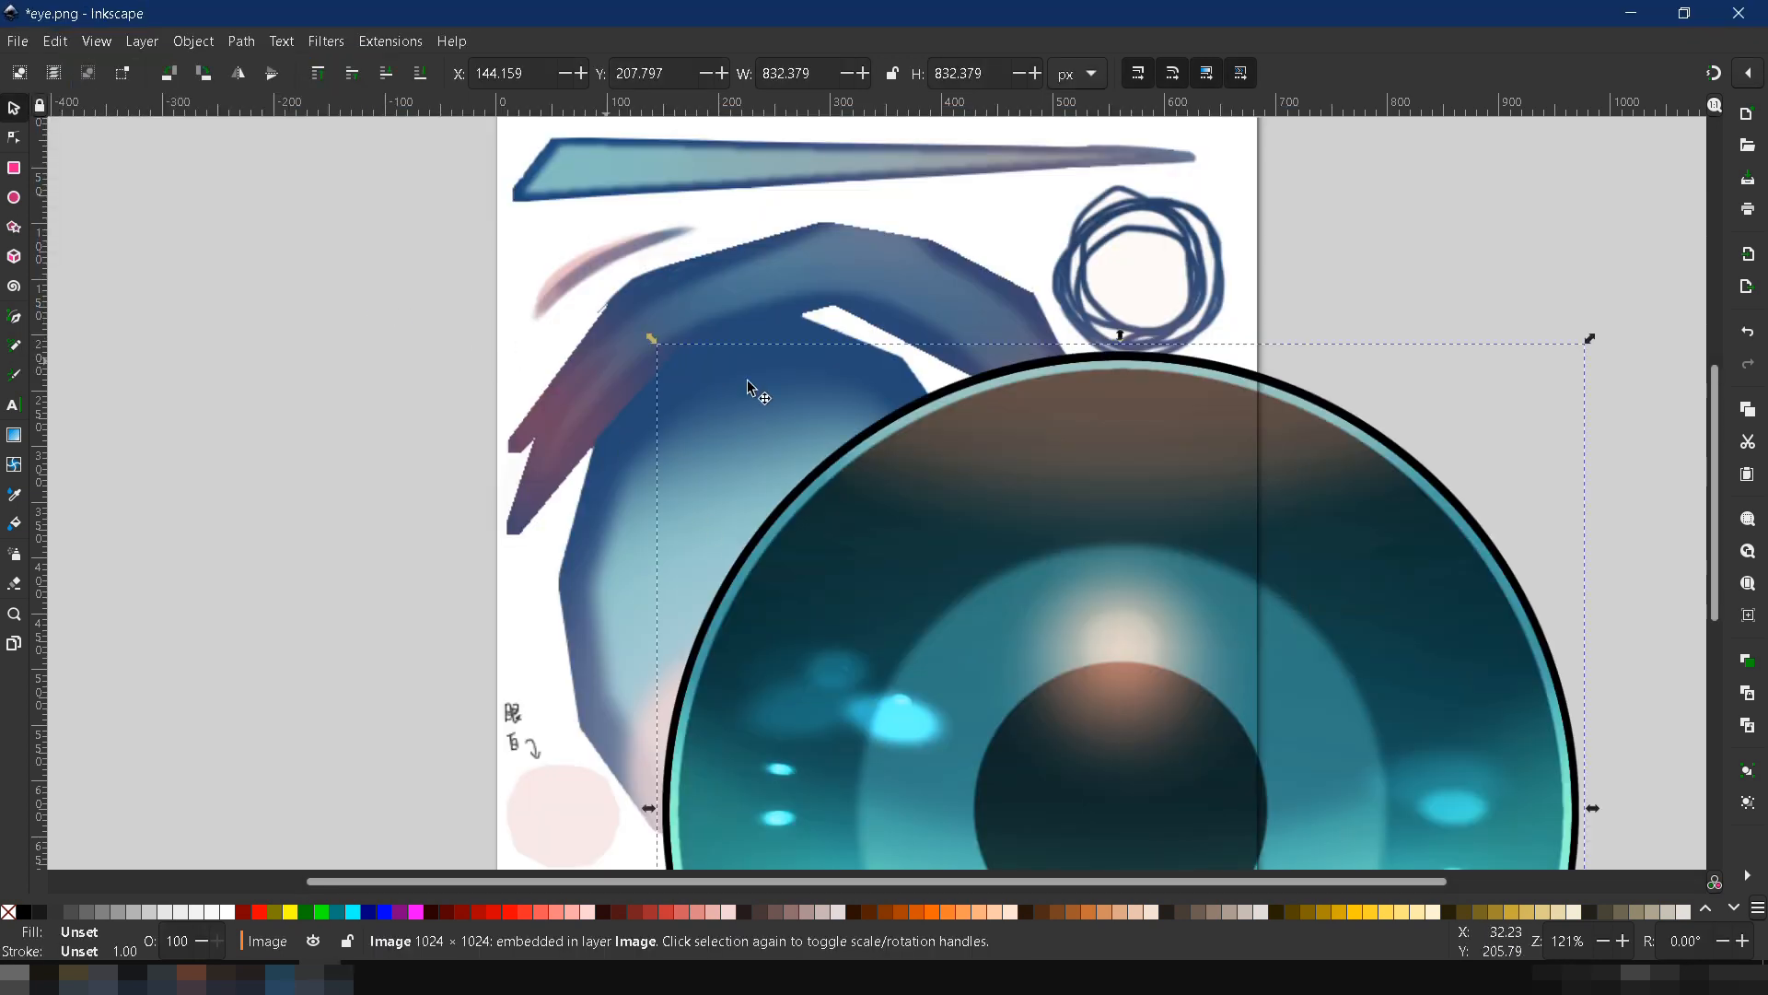
ctrl+scroll(988, 379, down, 1)
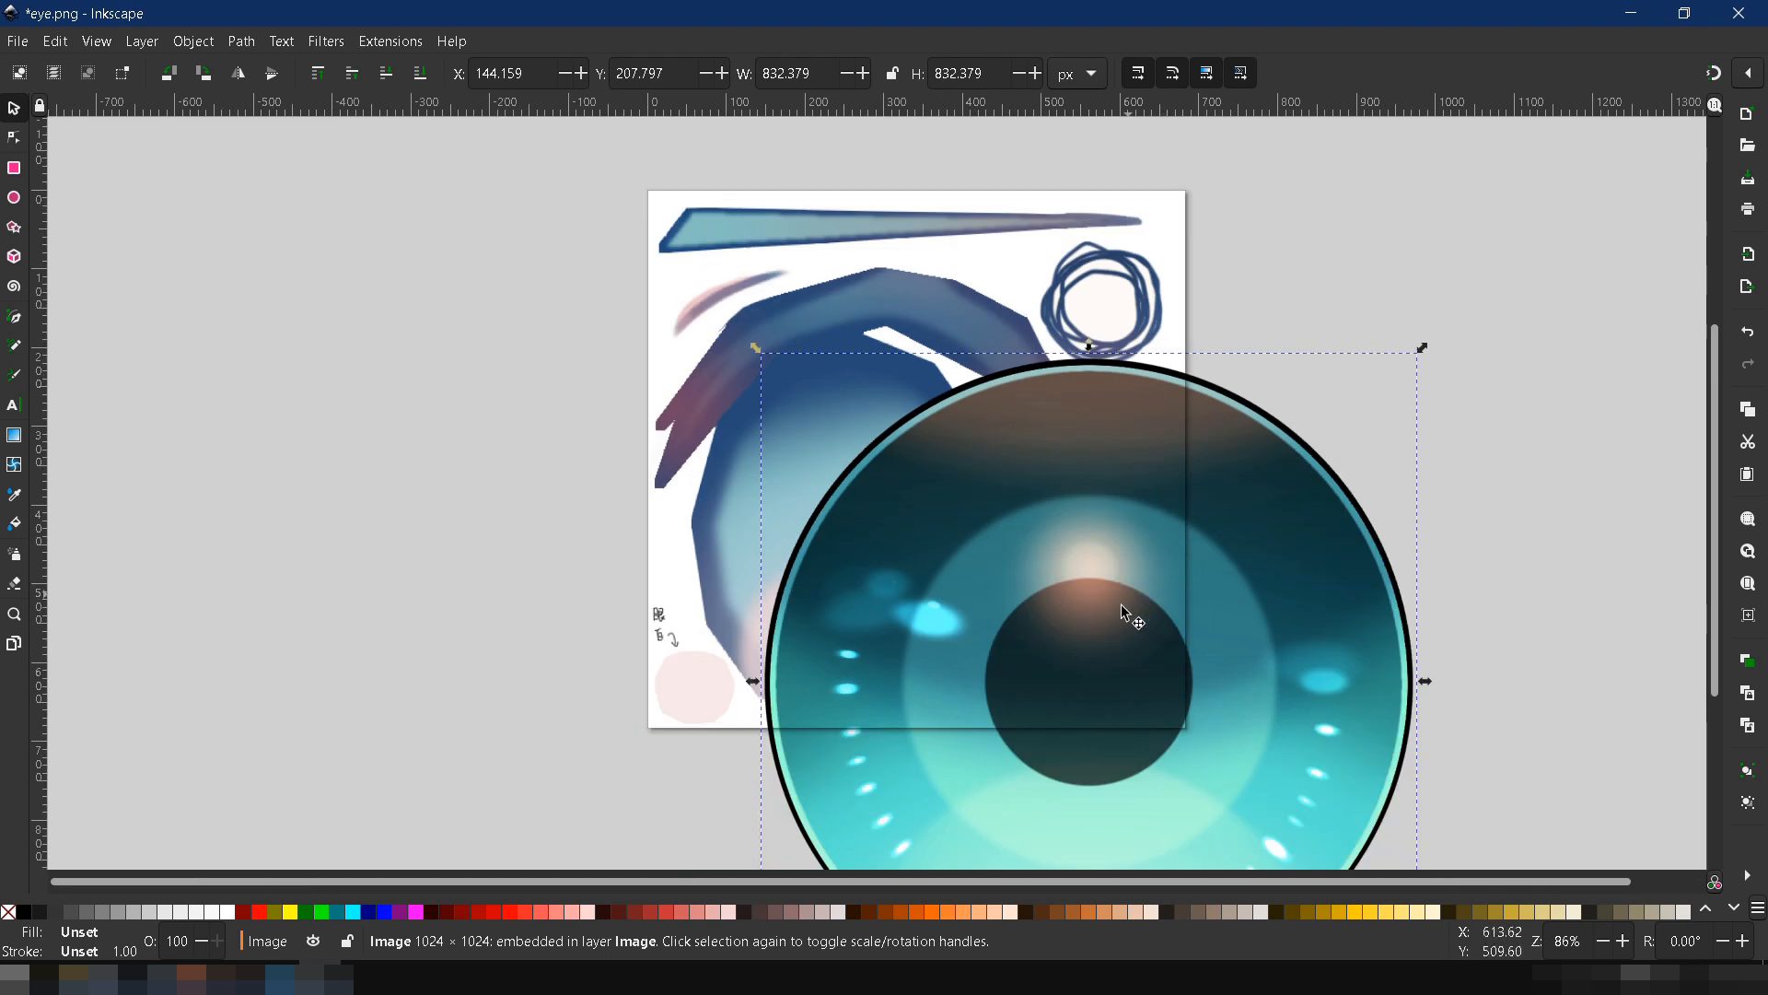
Step: Move and scale the imported teal eye into an oval that covers the original iris on the eye texture
drag(1117, 677, 894, 502)
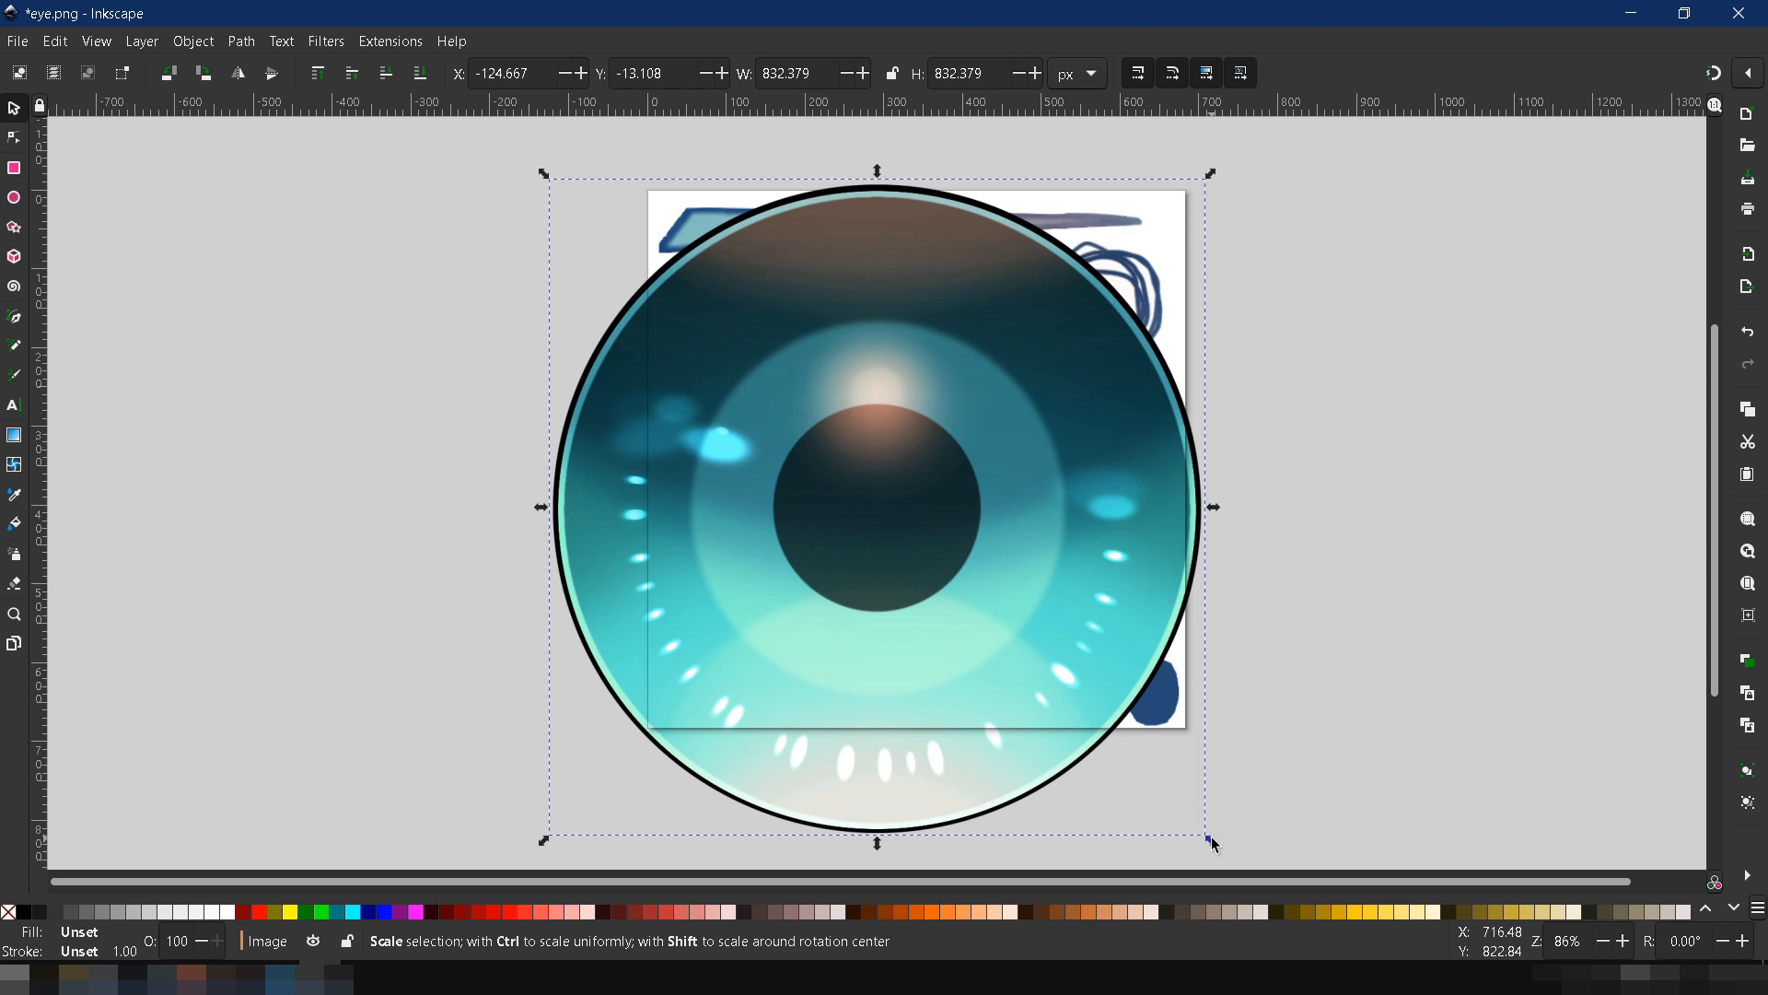
drag(1213, 841, 1046, 634)
drag(553, 176, 698, 266)
drag(868, 447, 843, 535)
drag(842, 338, 838, 300)
drag(1026, 529, 1010, 531)
drag(655, 530, 693, 530)
drag(815, 545, 821, 549)
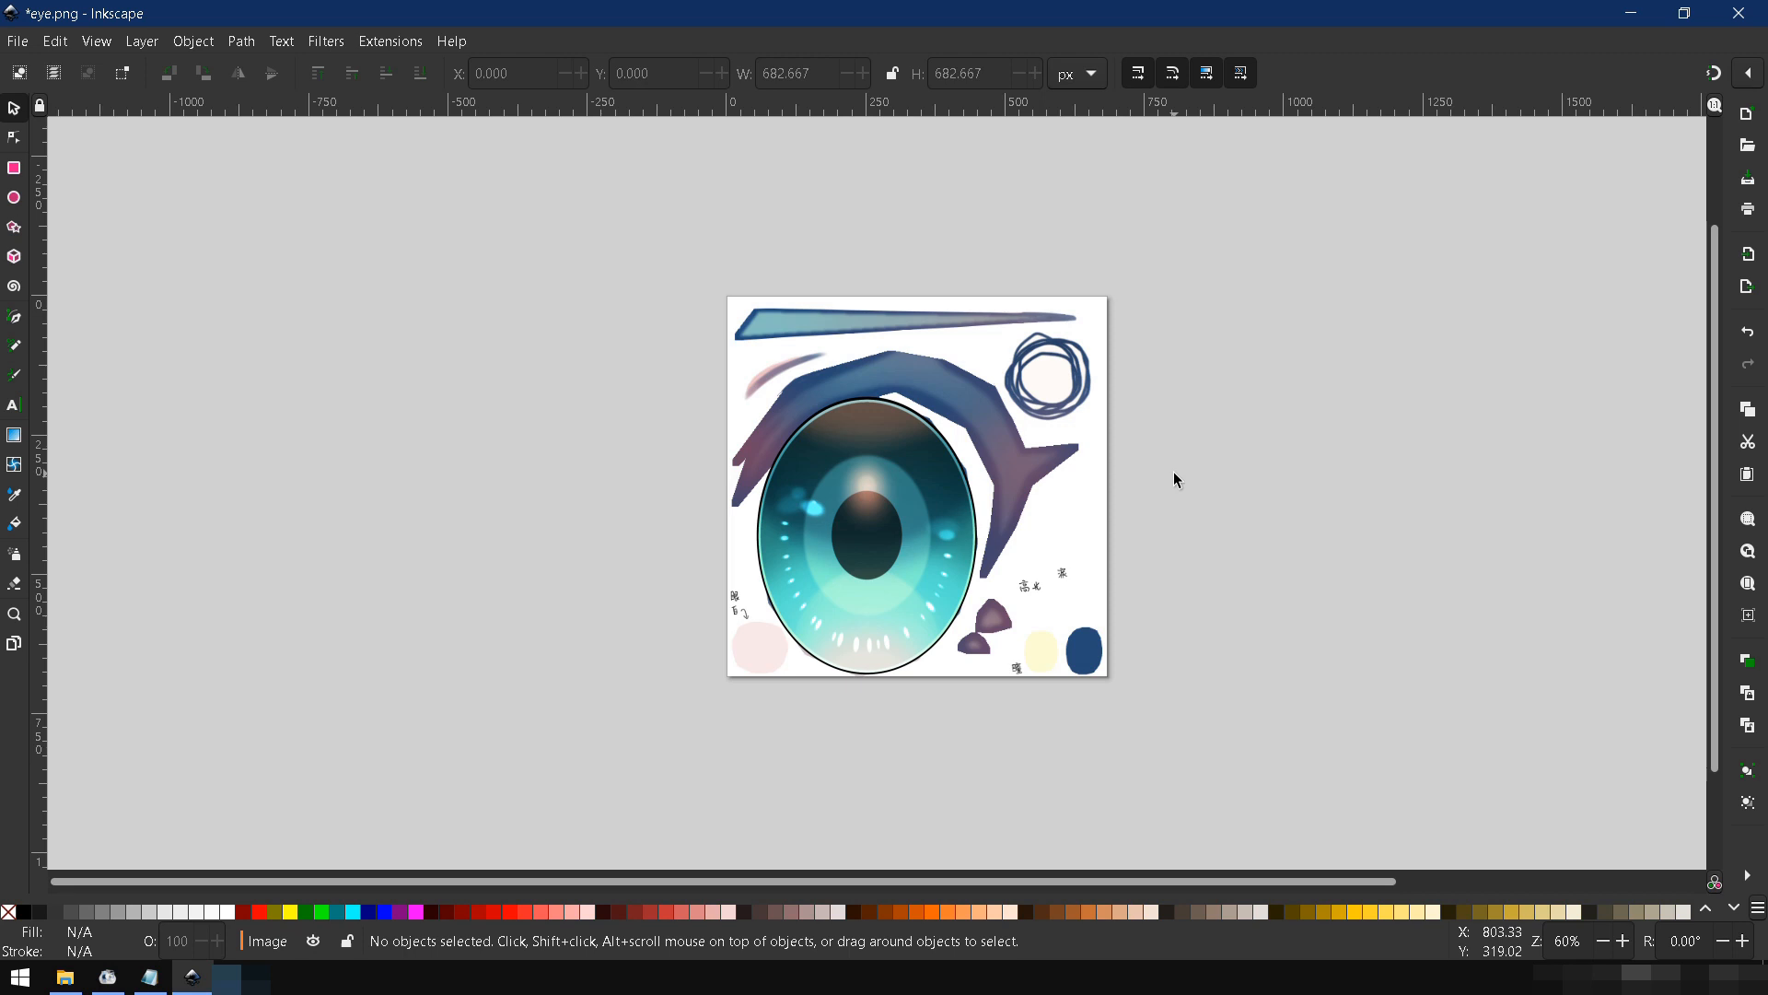
Step: Set up an export of all objects as a selection at 512 × 512 px, checking the original eye texture's dimensions in File Explorer
key(ctrl)
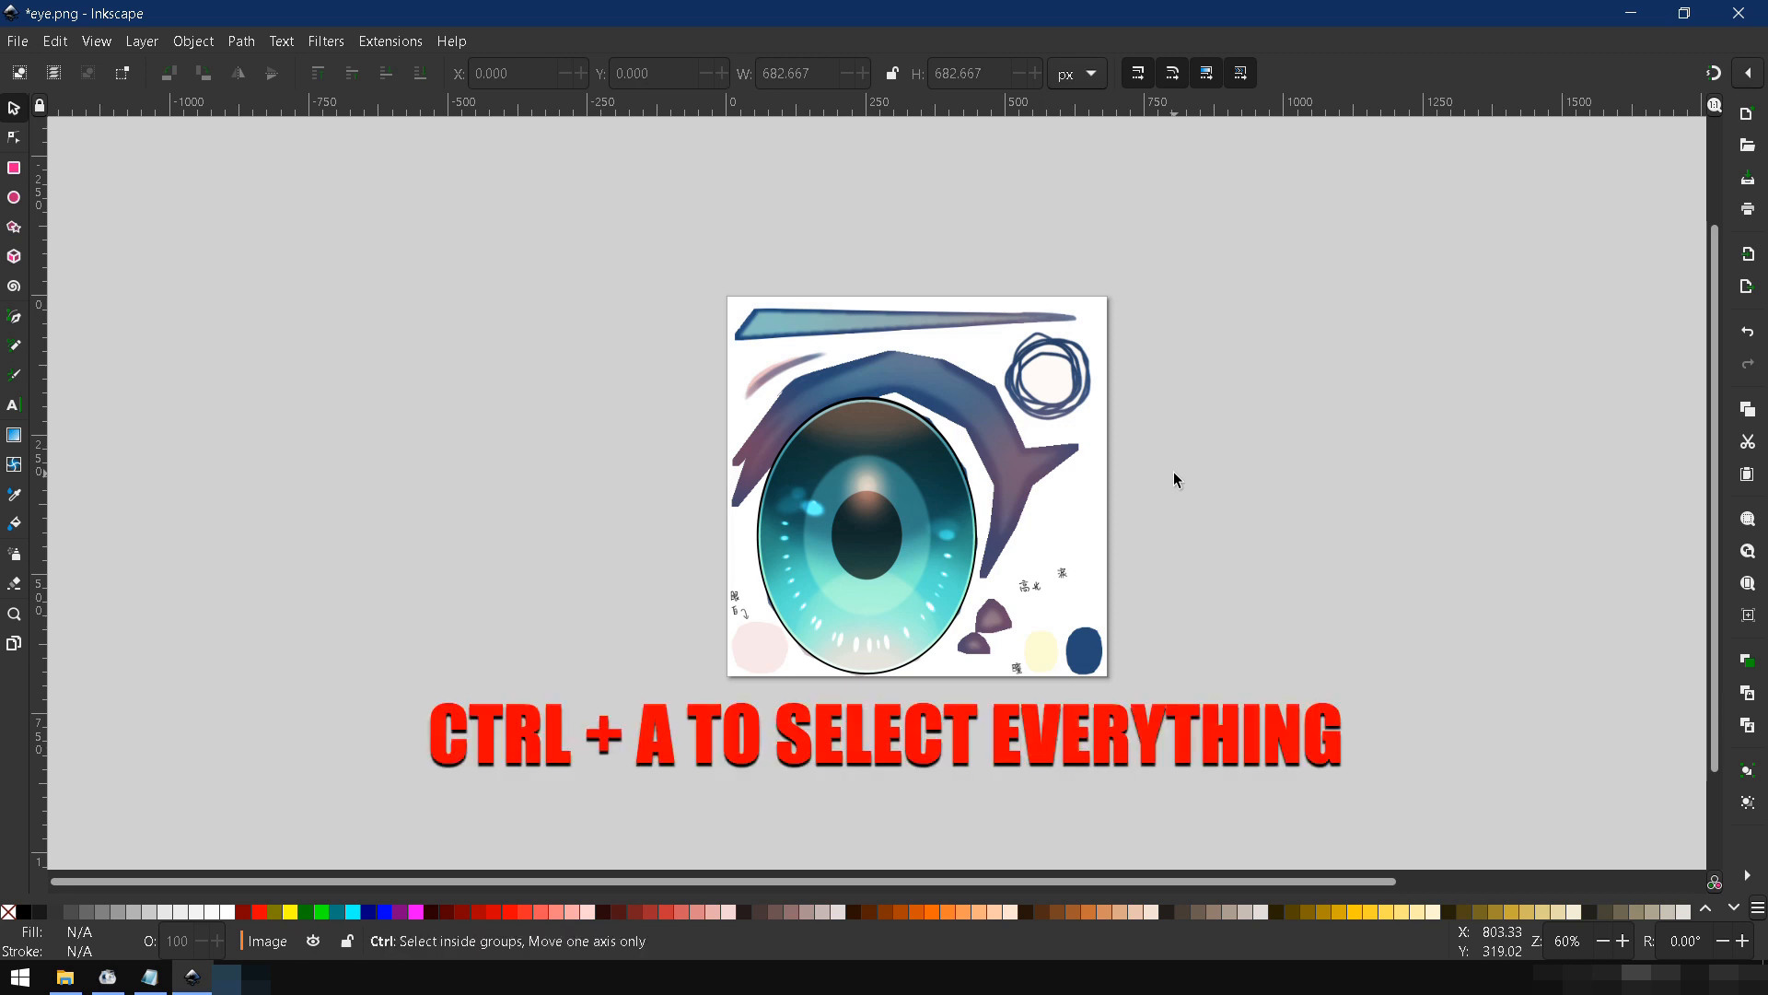
key(ctrl+a)
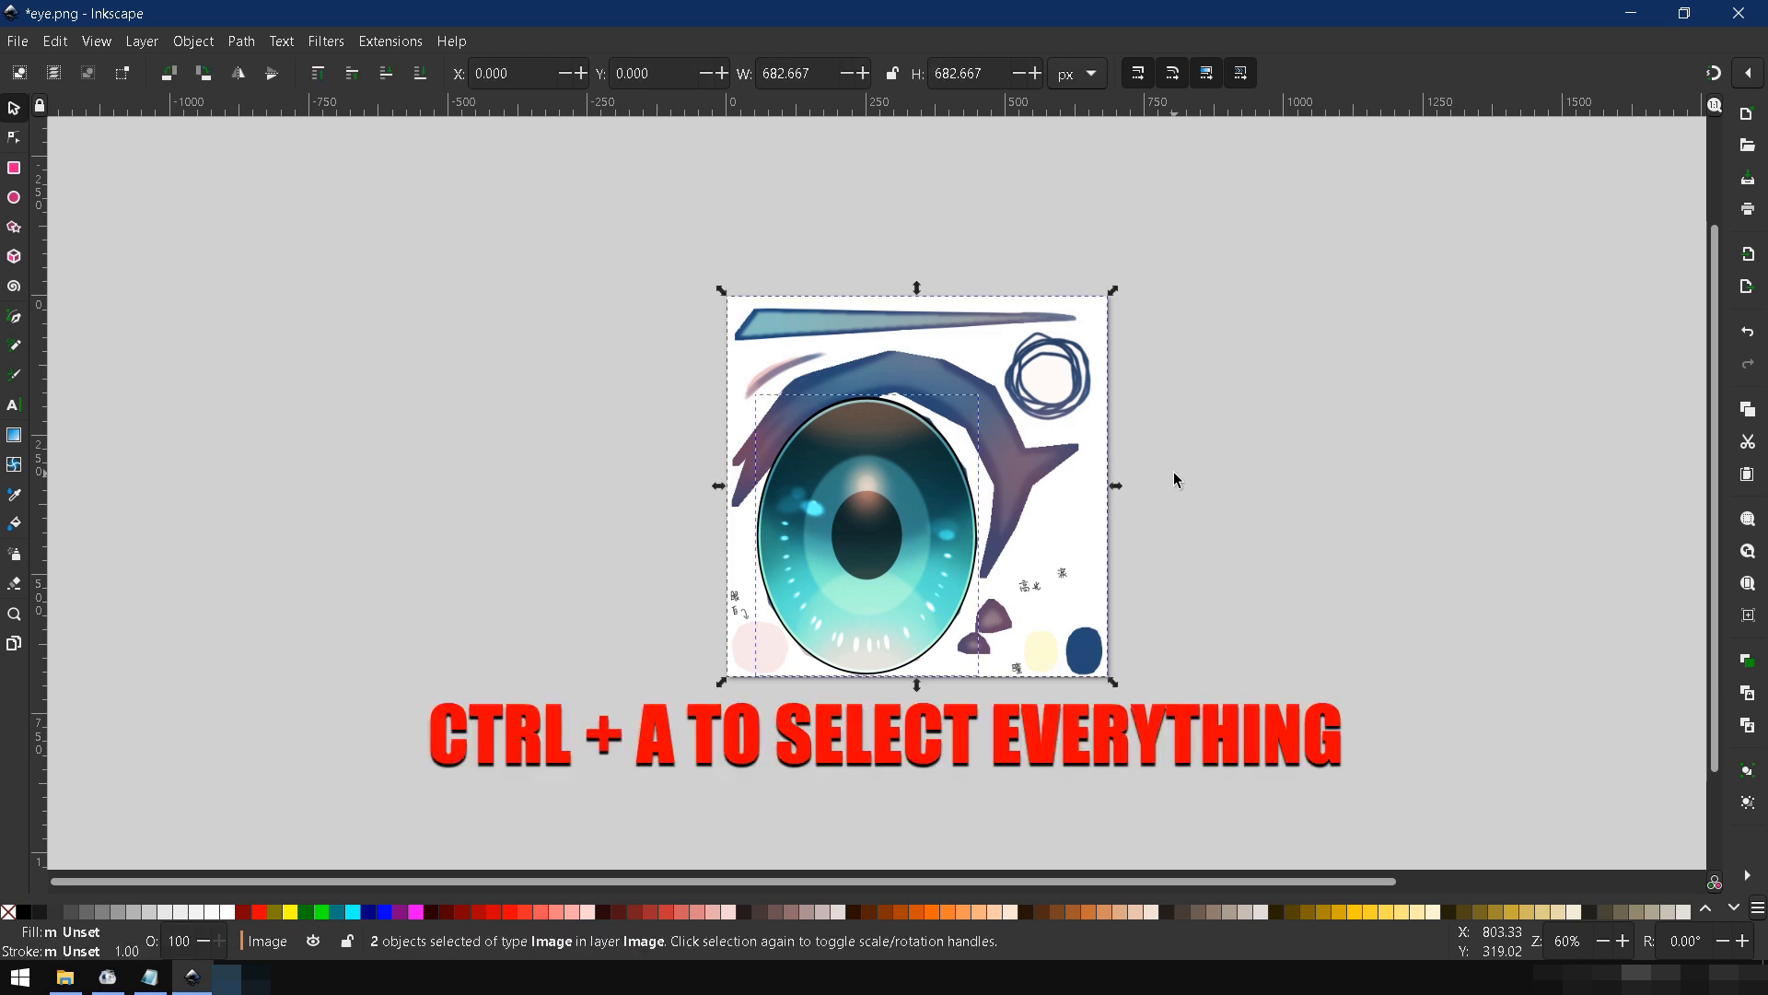
click(17, 41)
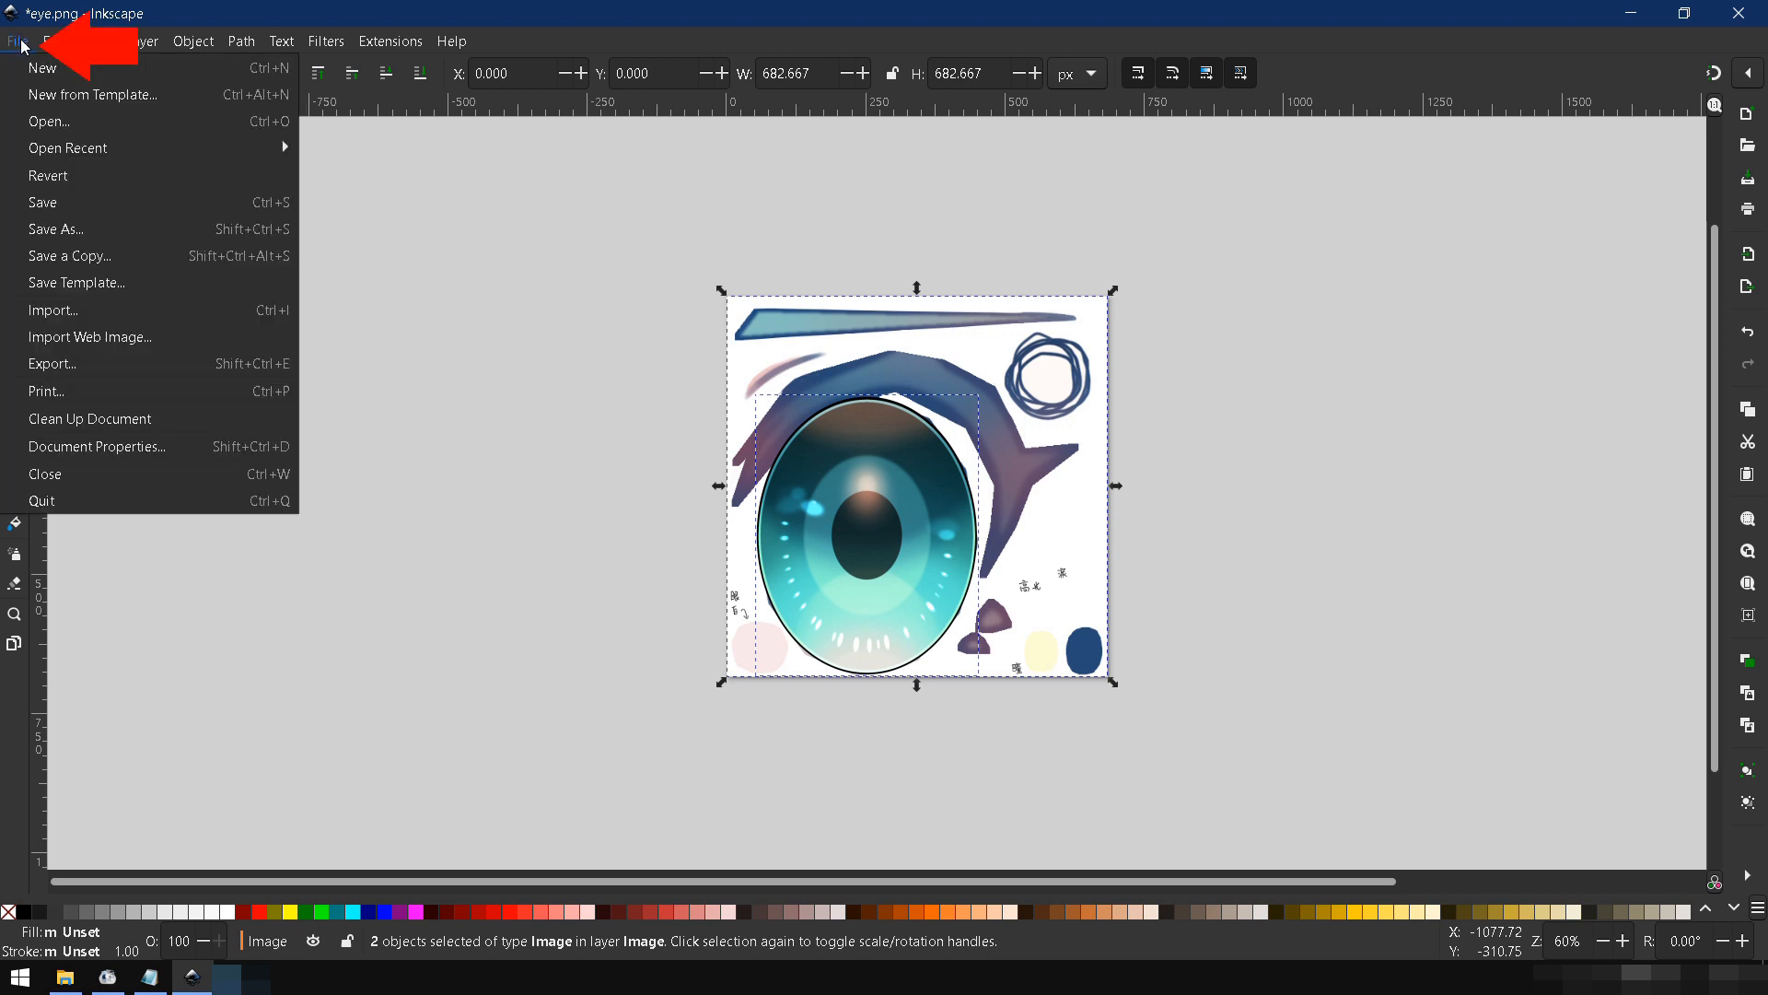
click(54, 361)
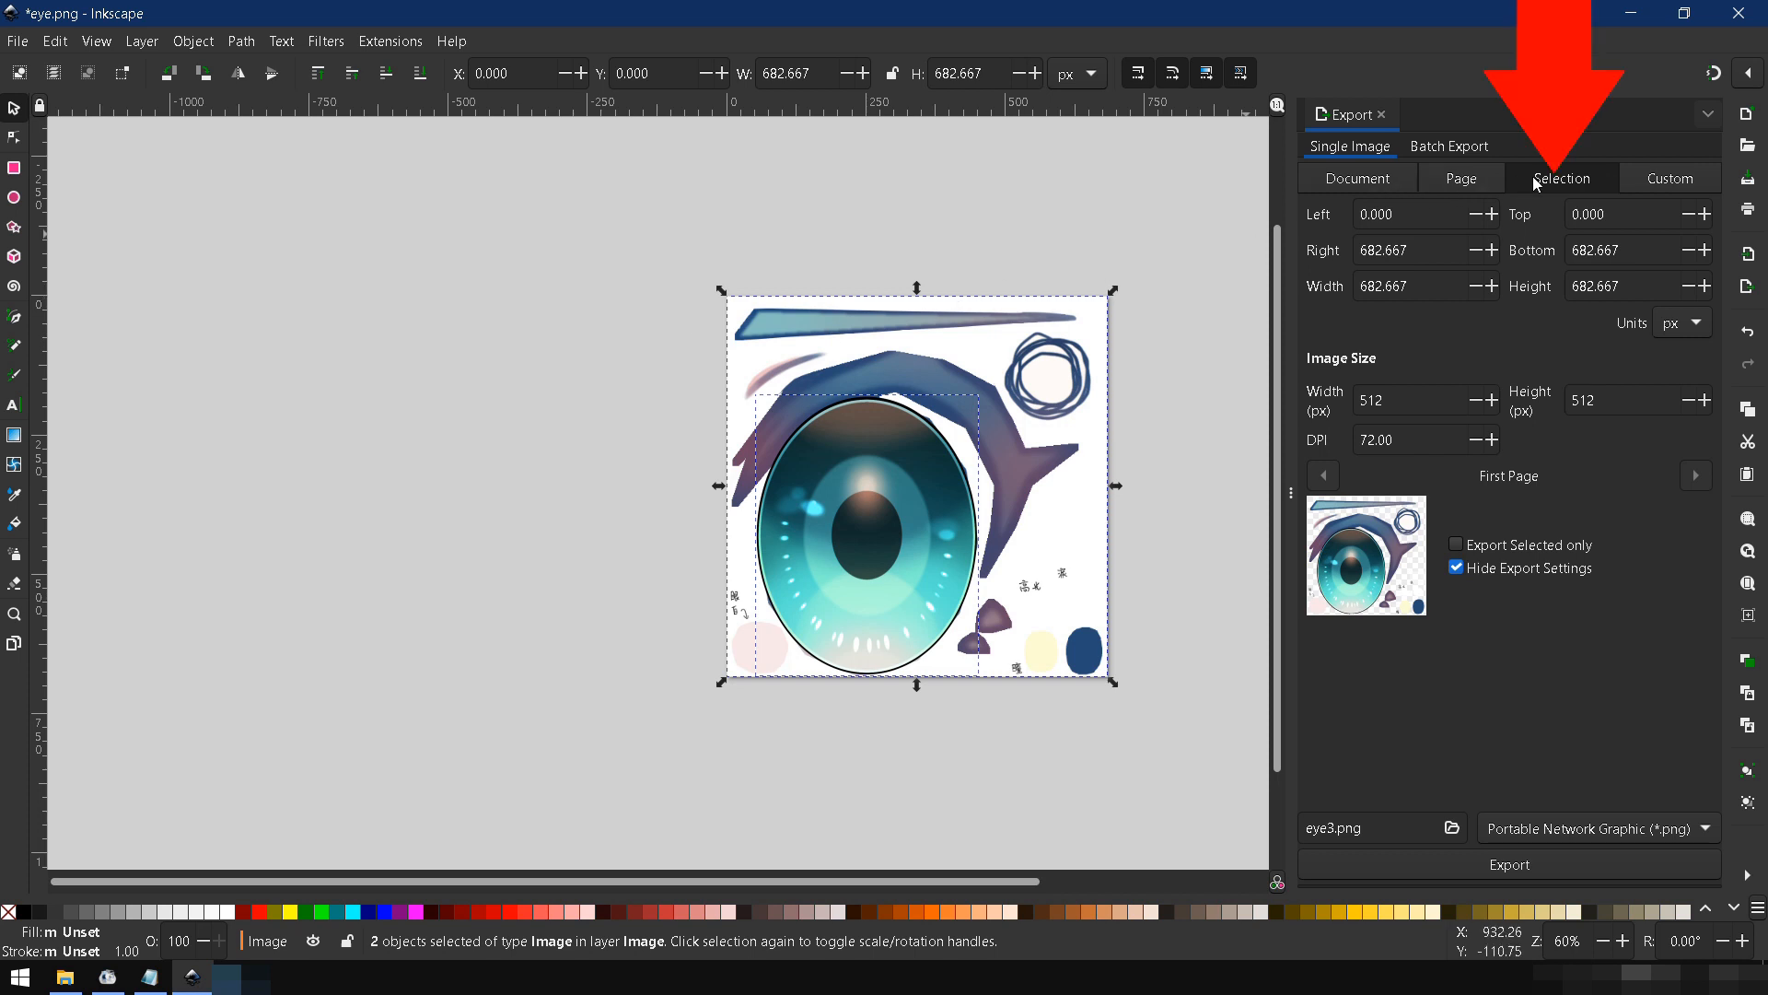
drag(1410, 400, 1321, 404)
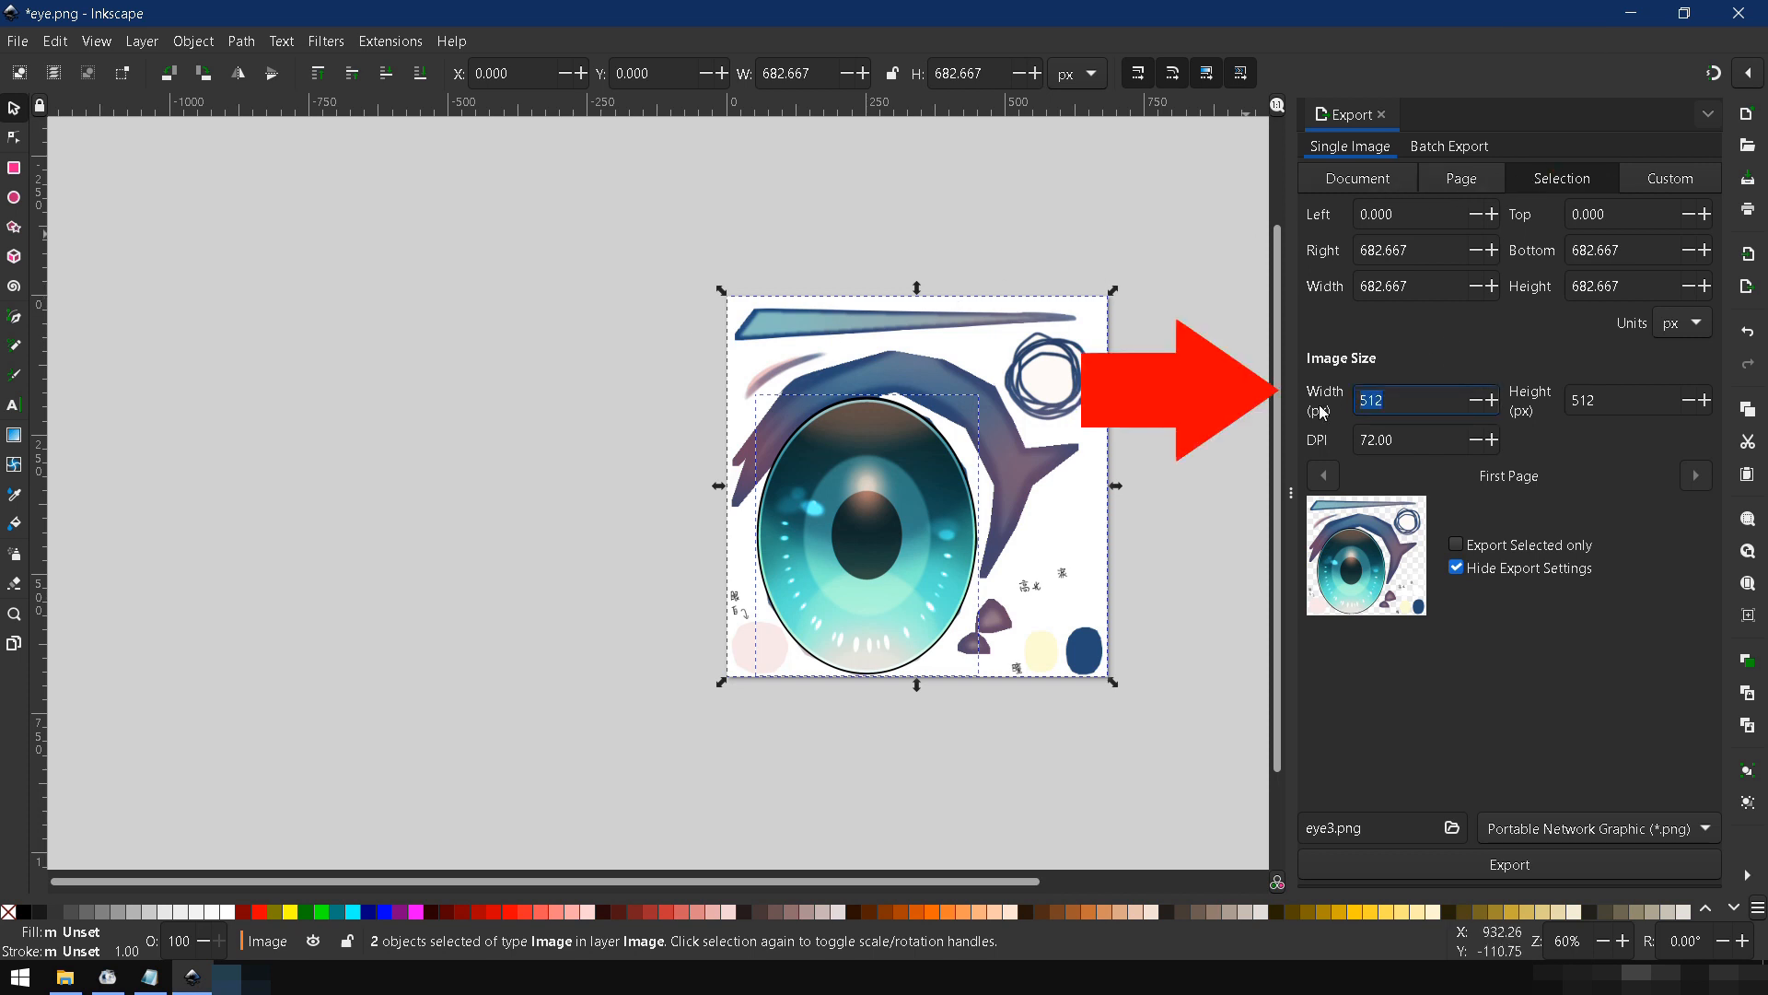
text(512)
key(Tab)
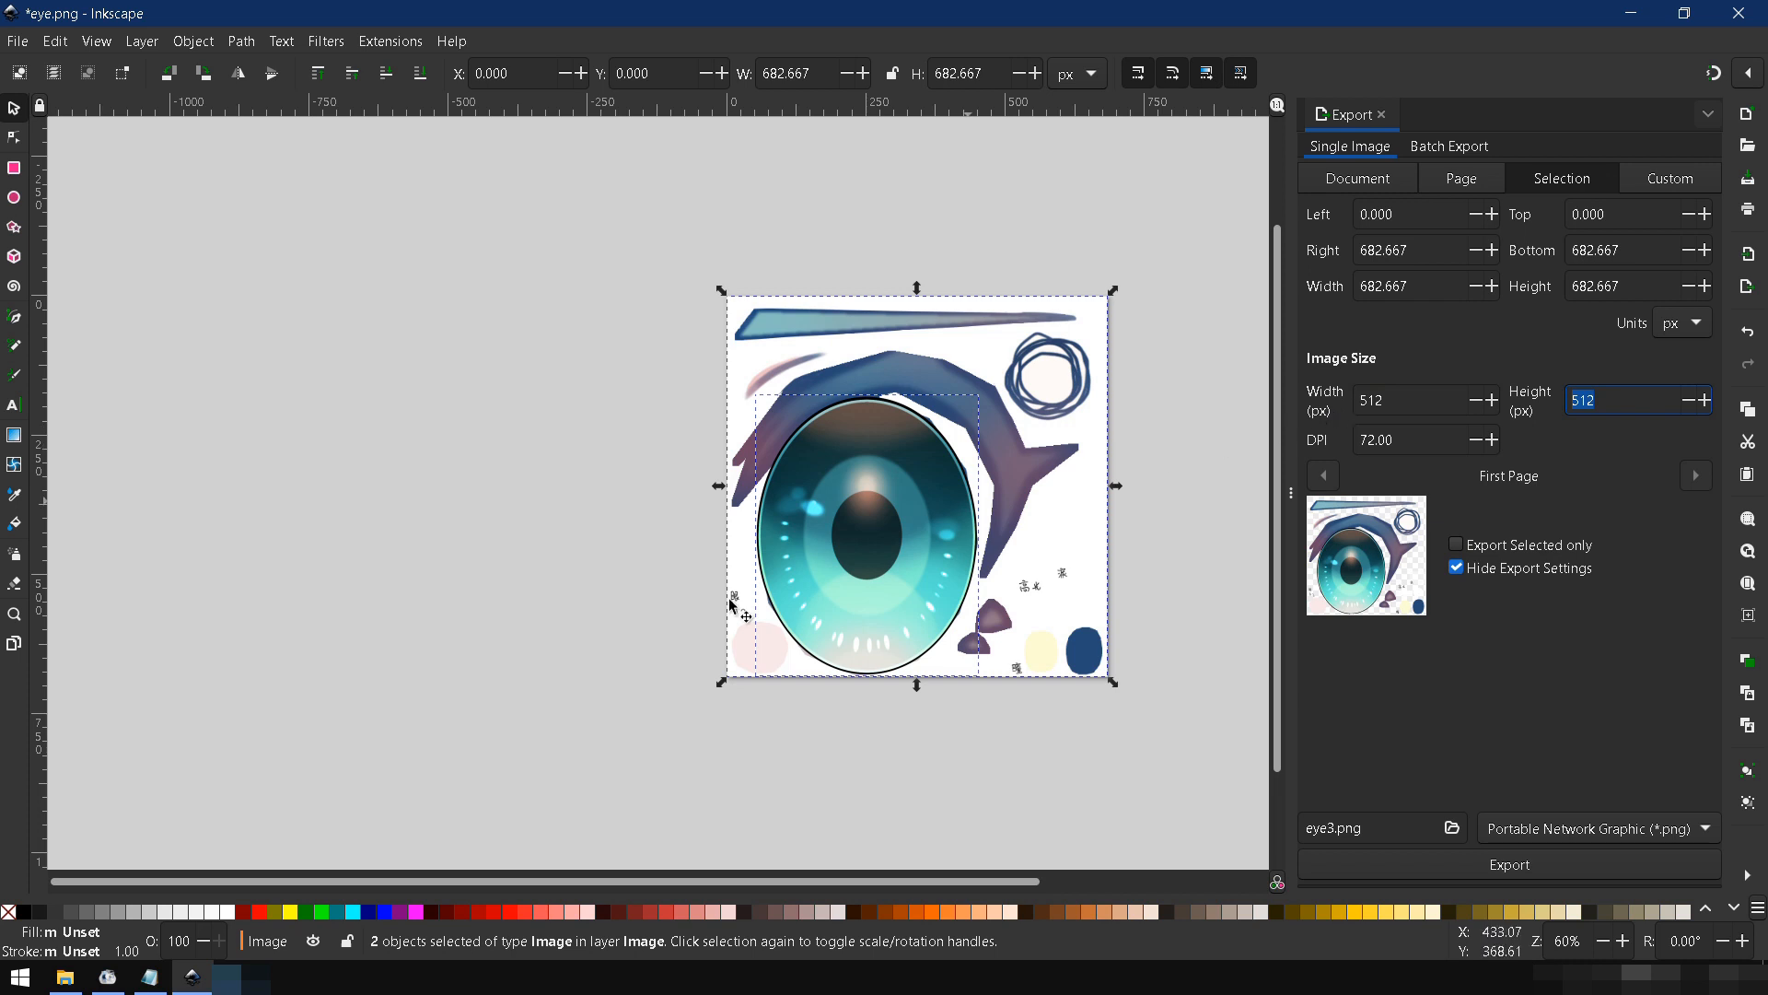
click(80, 987)
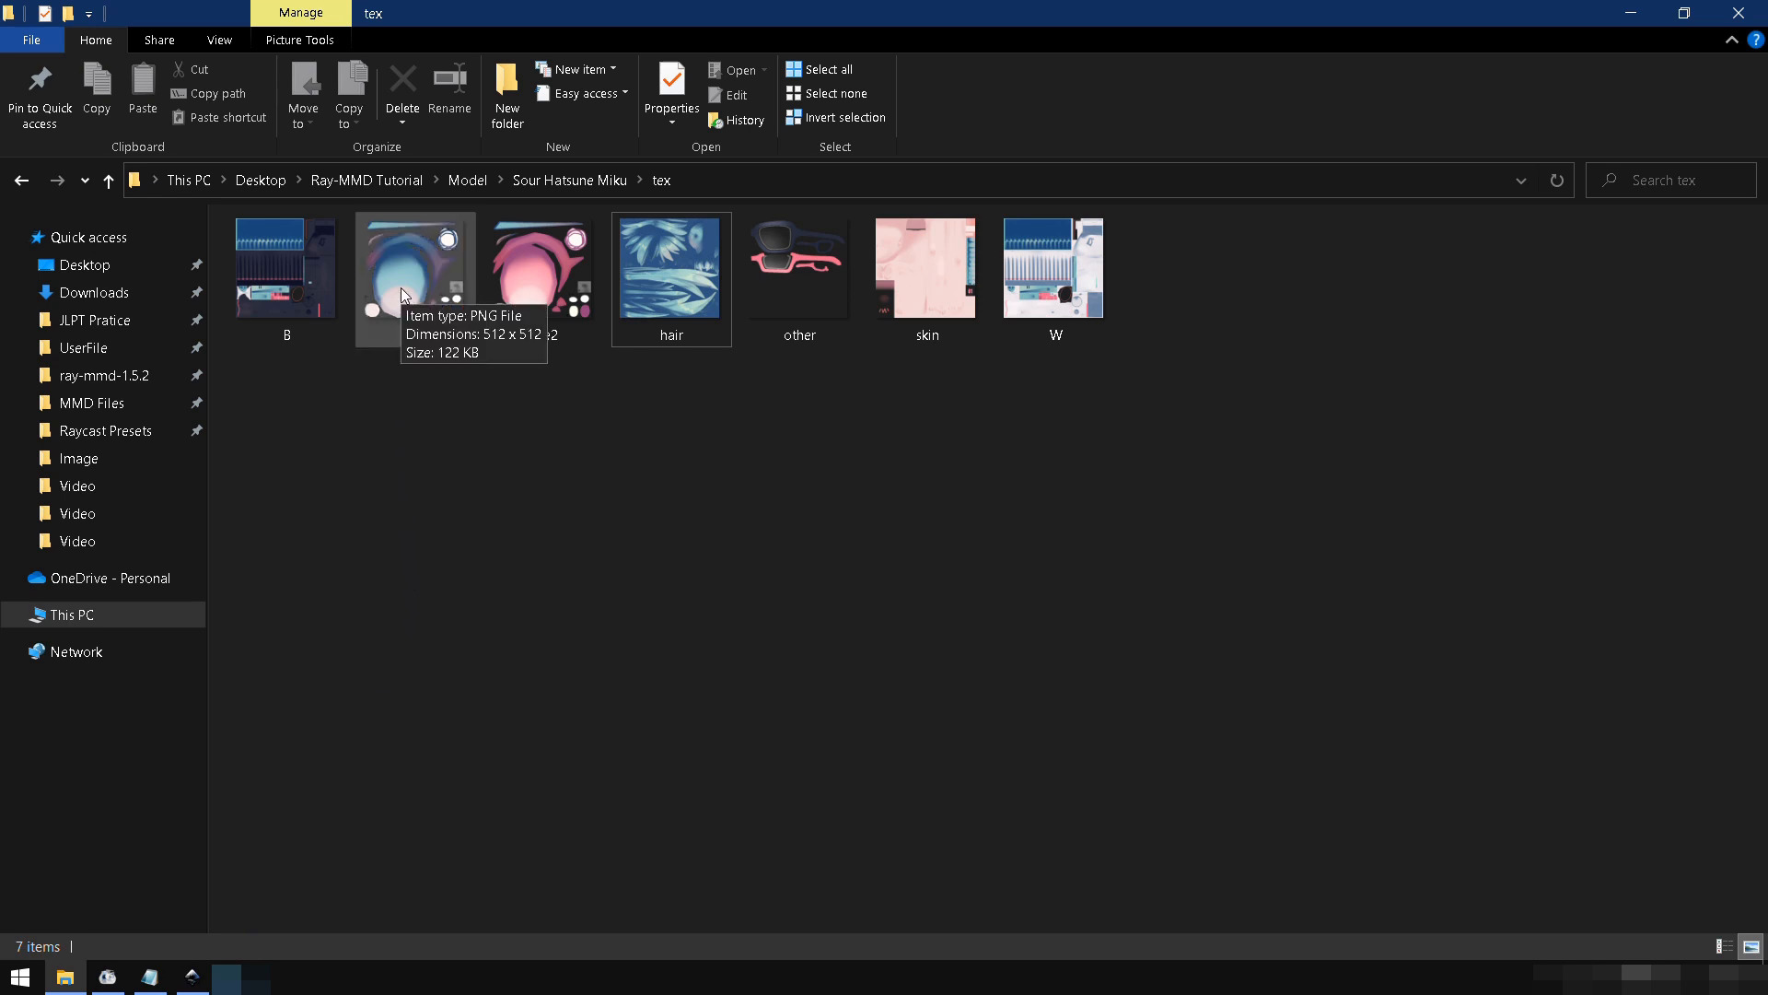
click(193, 976)
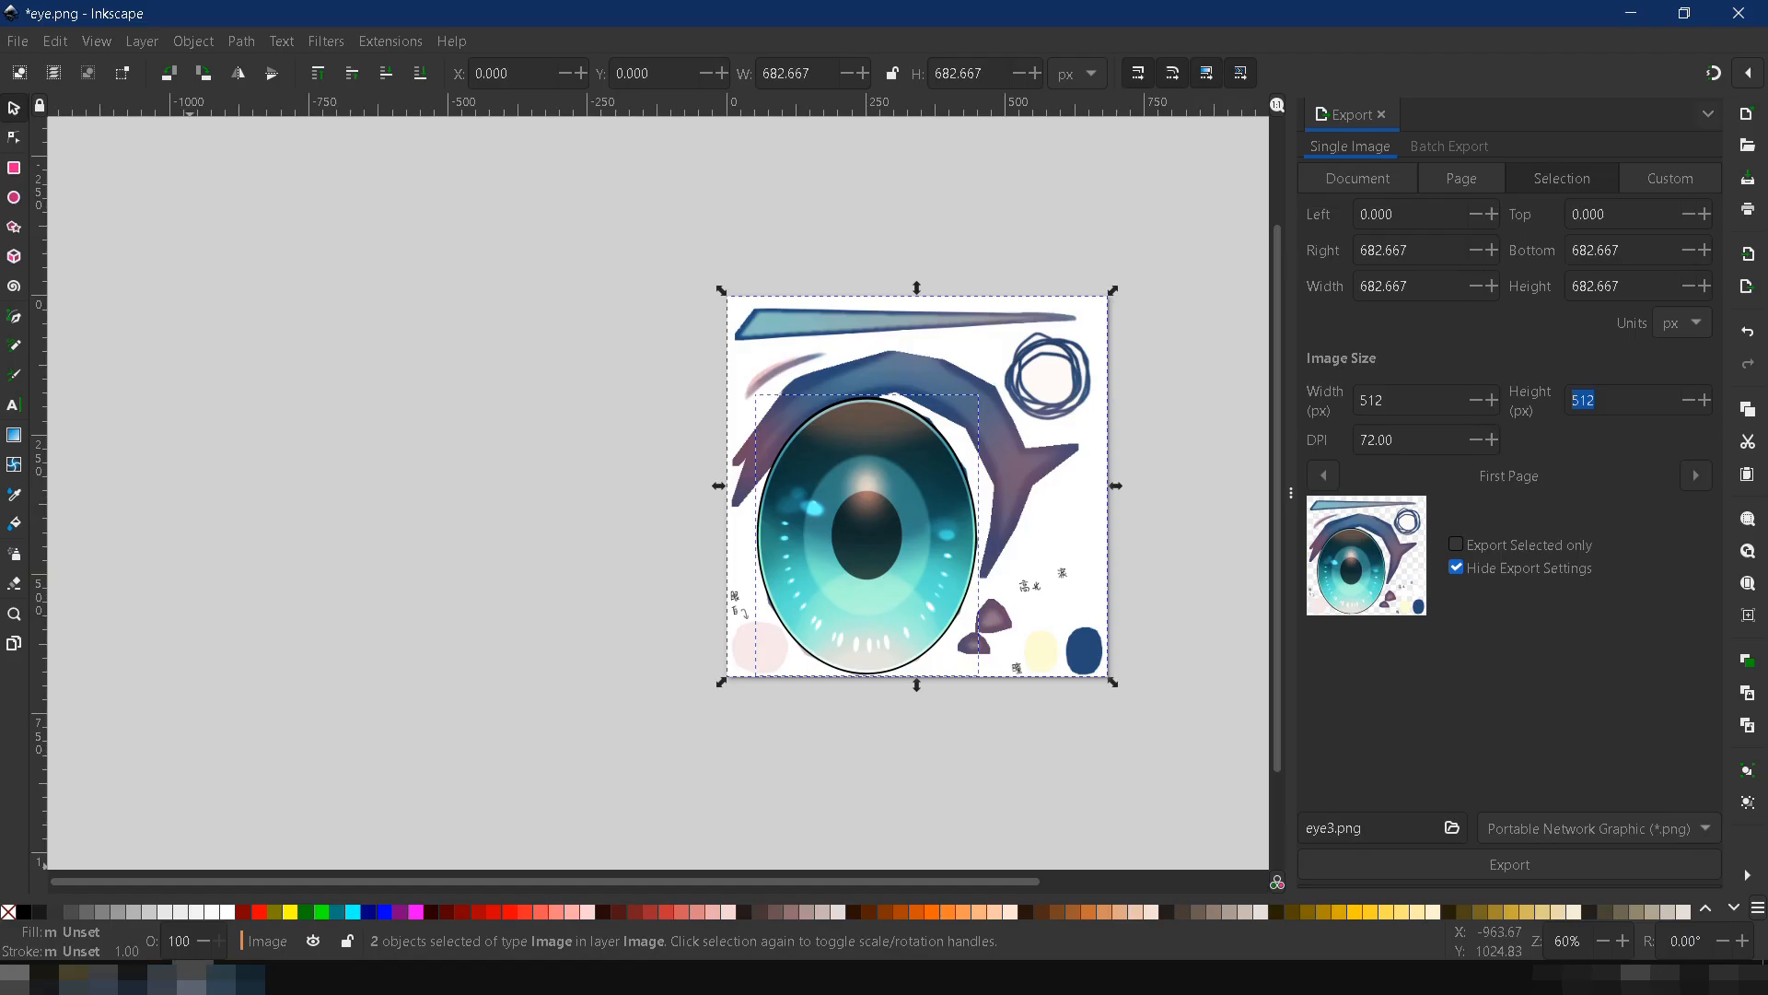
Step: Export the selection as eye3.png into the model's tex folder
click(1453, 827)
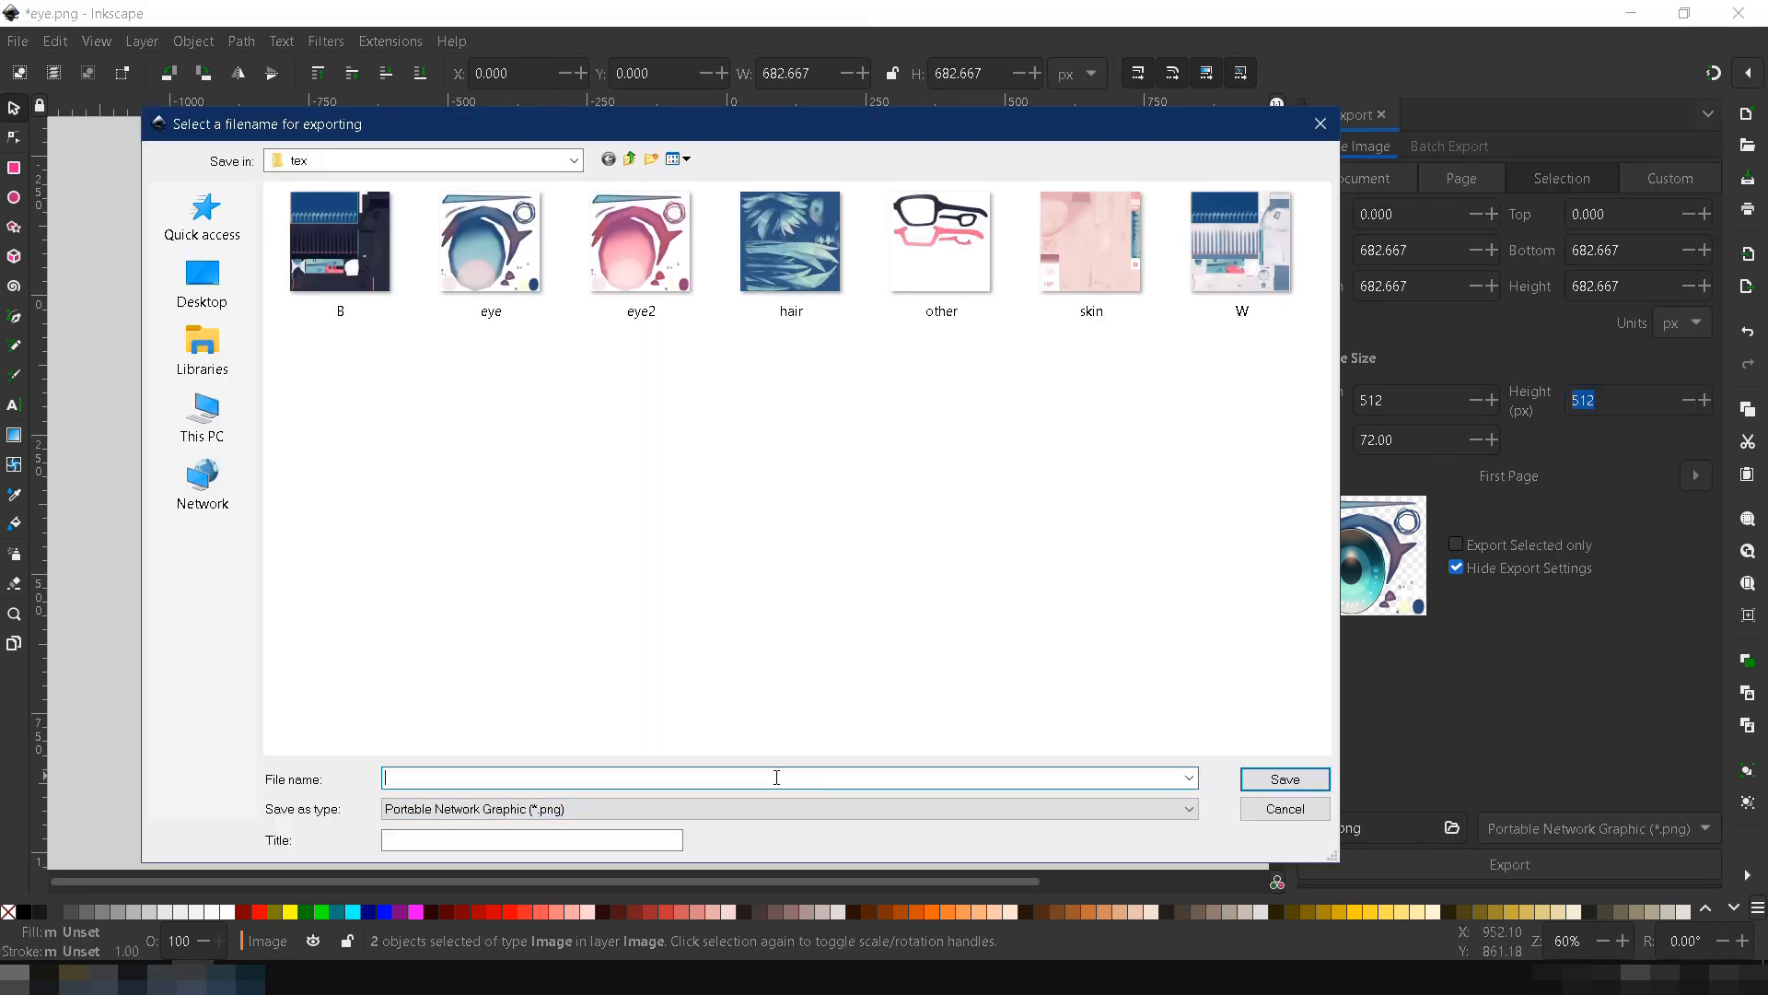
text(eye3)
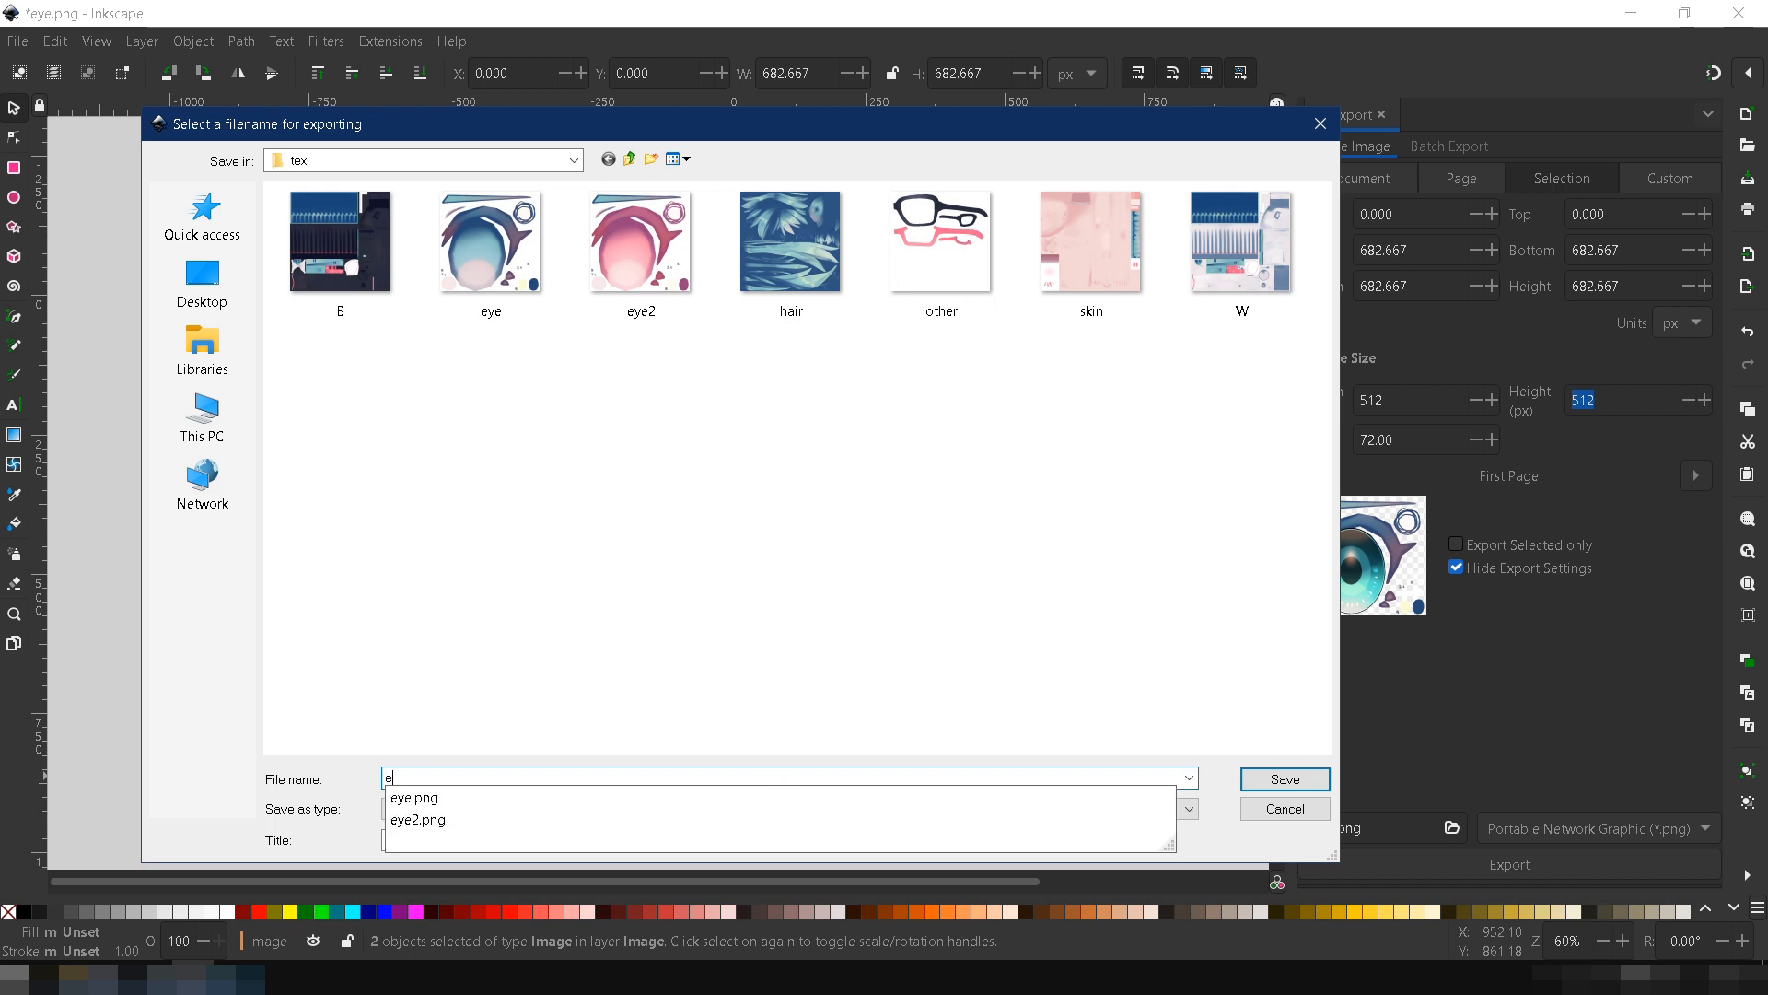
click(1264, 778)
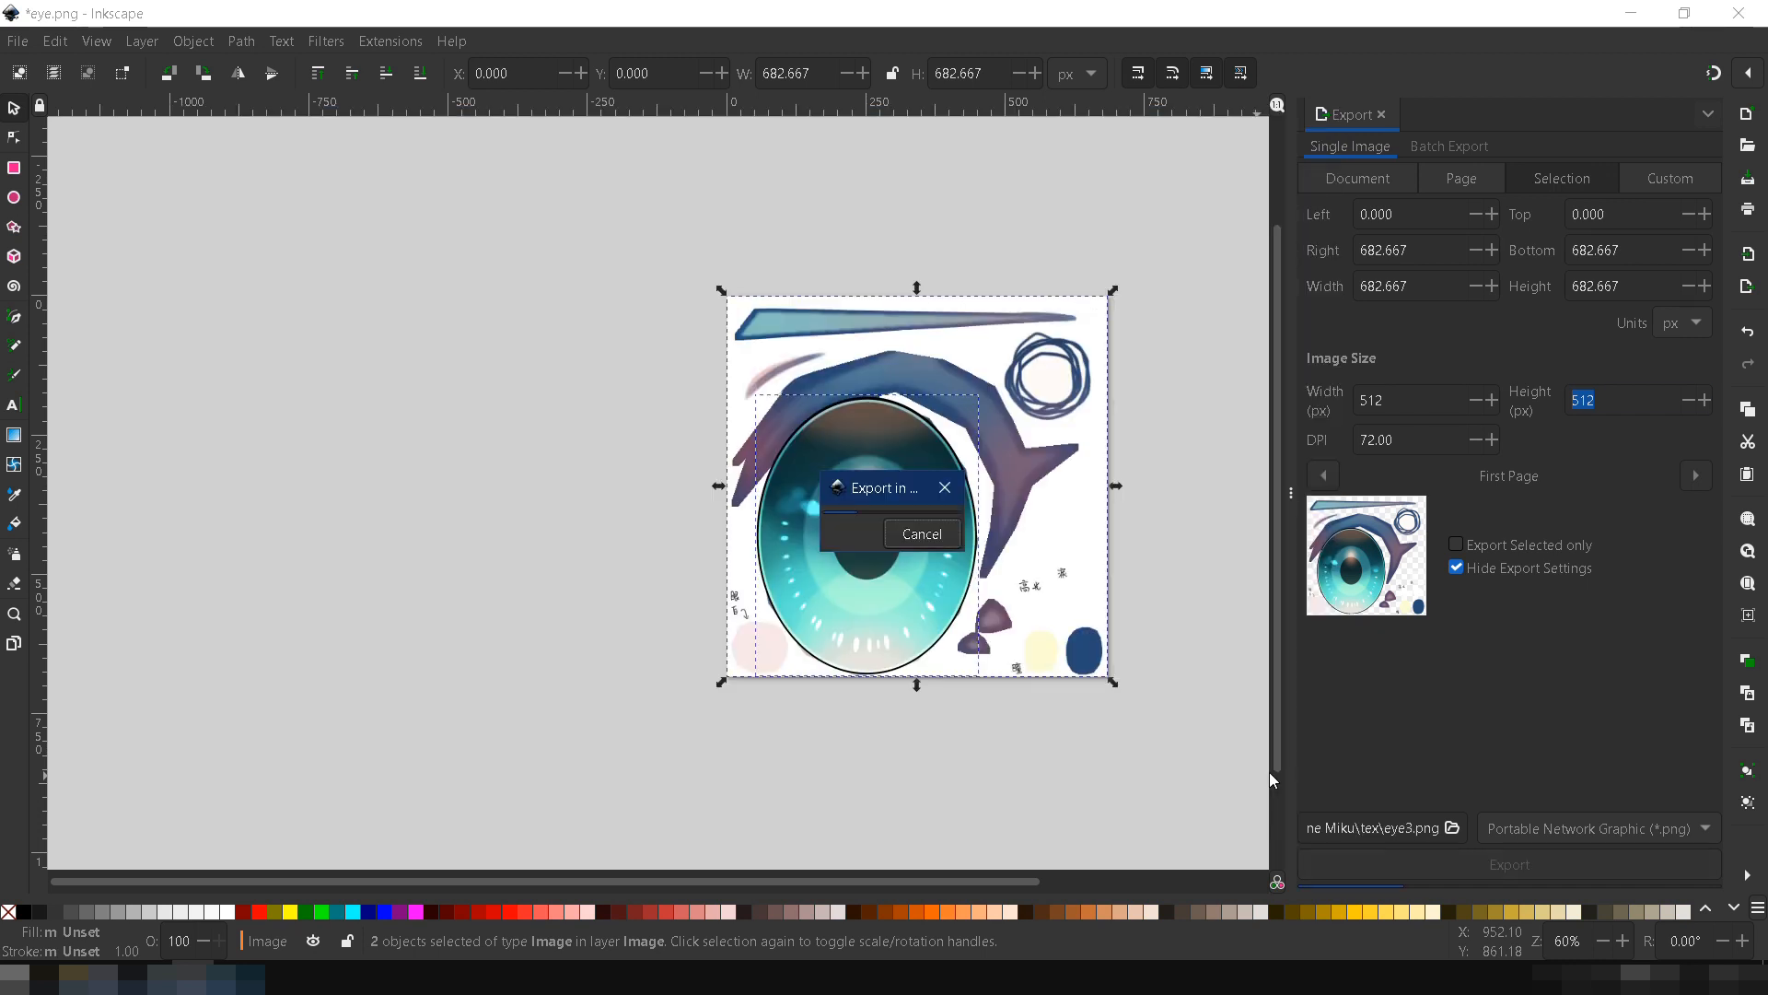
Step: Import the red eye image with a black rim and pupil from the MMD_EyeTex1 folder
click(17, 41)
click(56, 309)
scroll(799, 708, down, 3)
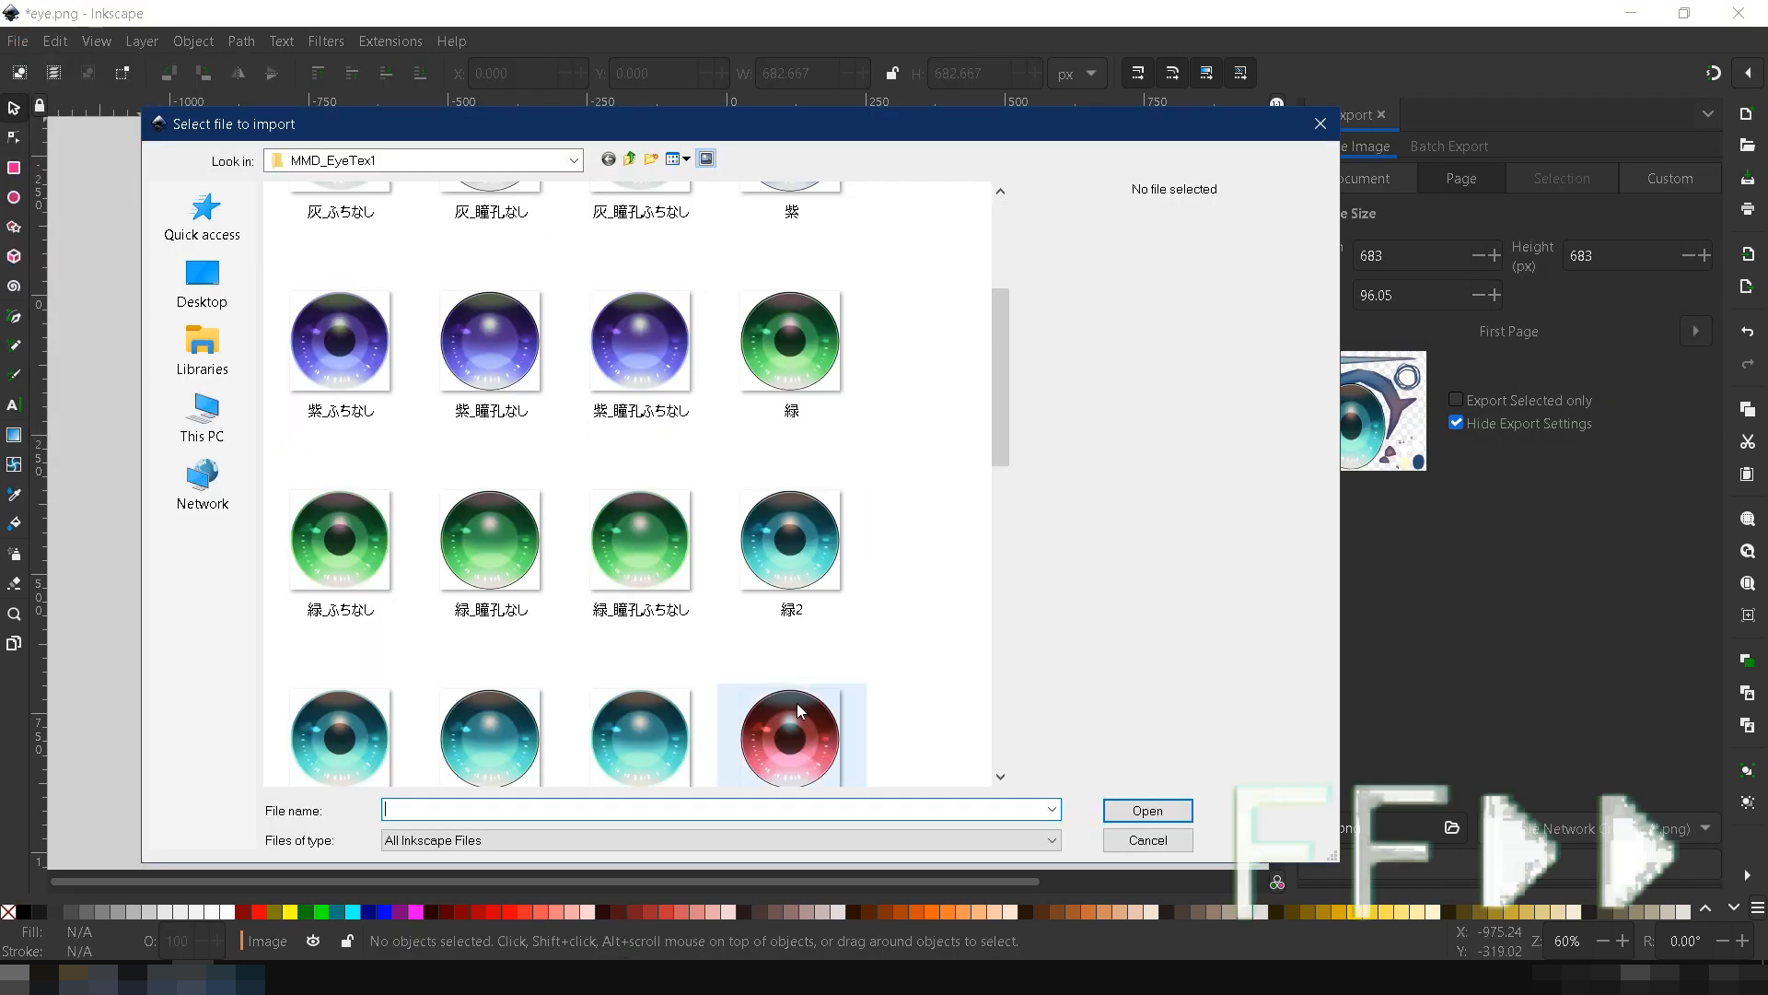
double_click(798, 711)
click(501, 442)
Step: Move and scale the red eye into an oval that fully covers the teal eye on the texture
drag(1042, 734, 764, 502)
drag(1109, 808, 1000, 691)
drag(635, 513, 746, 513)
drag(873, 328, 876, 381)
drag(1002, 542, 979, 542)
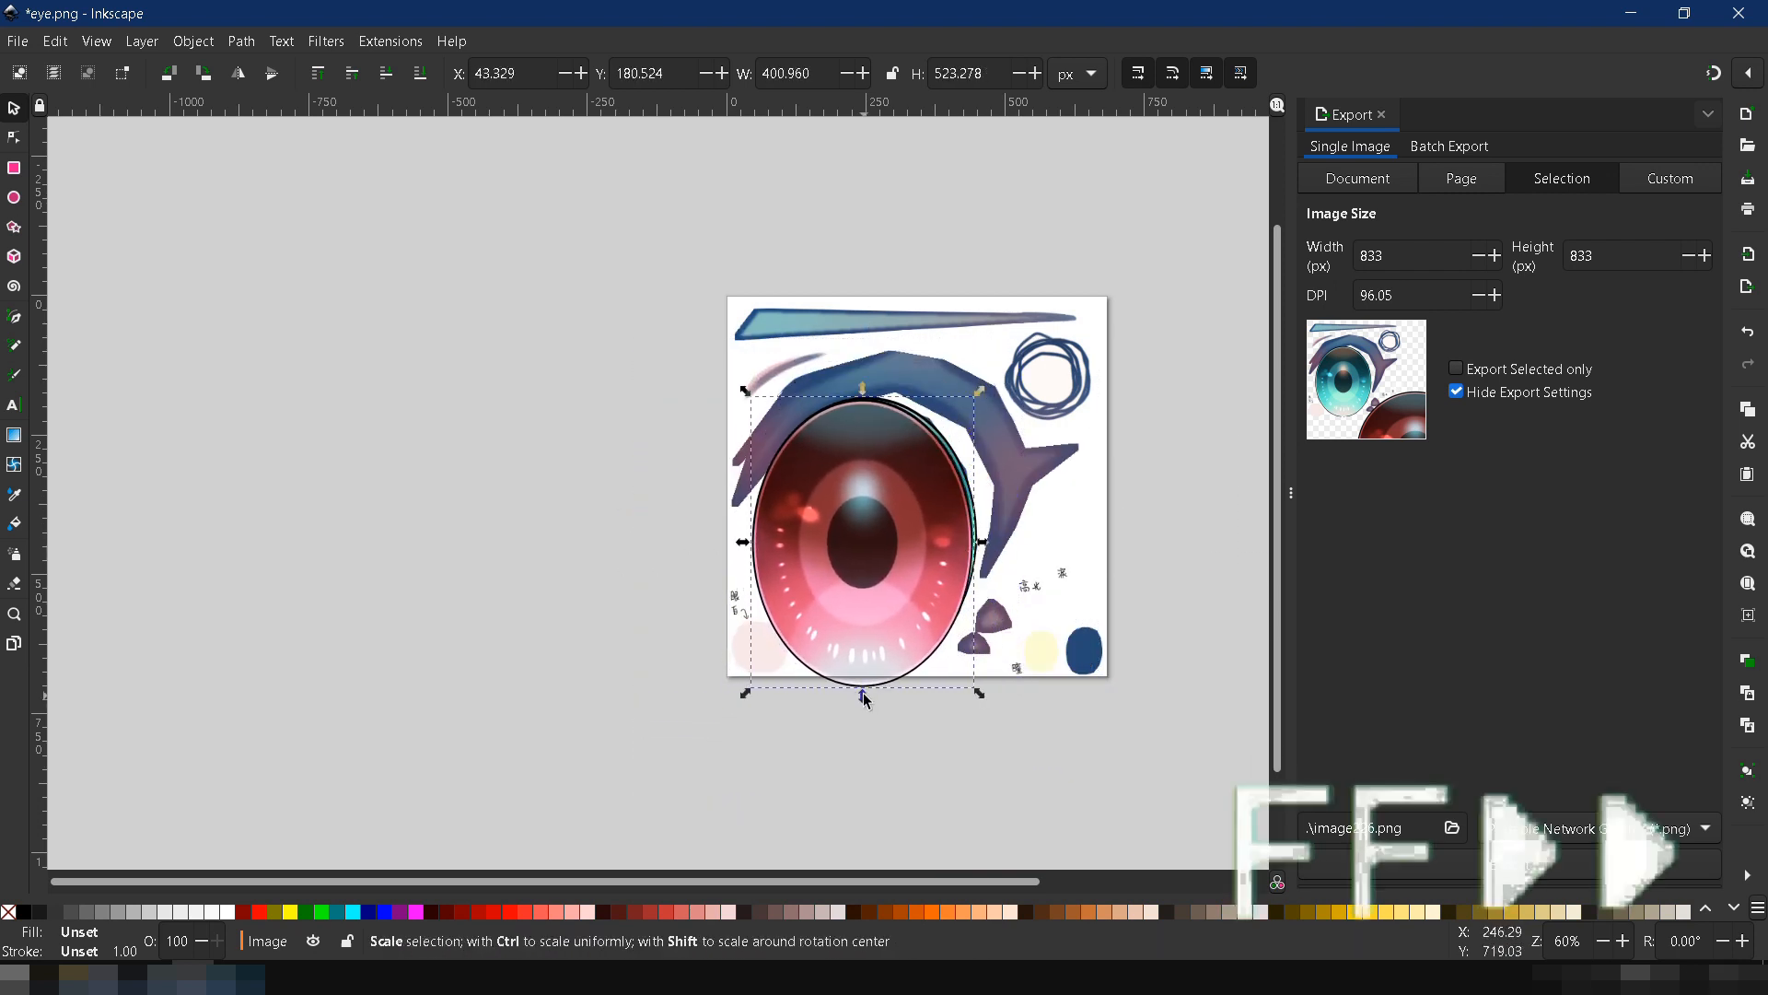
drag(864, 695, 865, 681)
drag(979, 534, 993, 535)
drag(867, 682, 865, 679)
Step: Select all objects and export them as eye4.png into the tex folder
key(ctrl+a)
click(1452, 827)
click(336, 239)
double_click(336, 238)
click(415, 778)
text(ey)
click(414, 844)
click(1258, 786)
Step: Close the eye.png document without saving its changes
click(1151, 427)
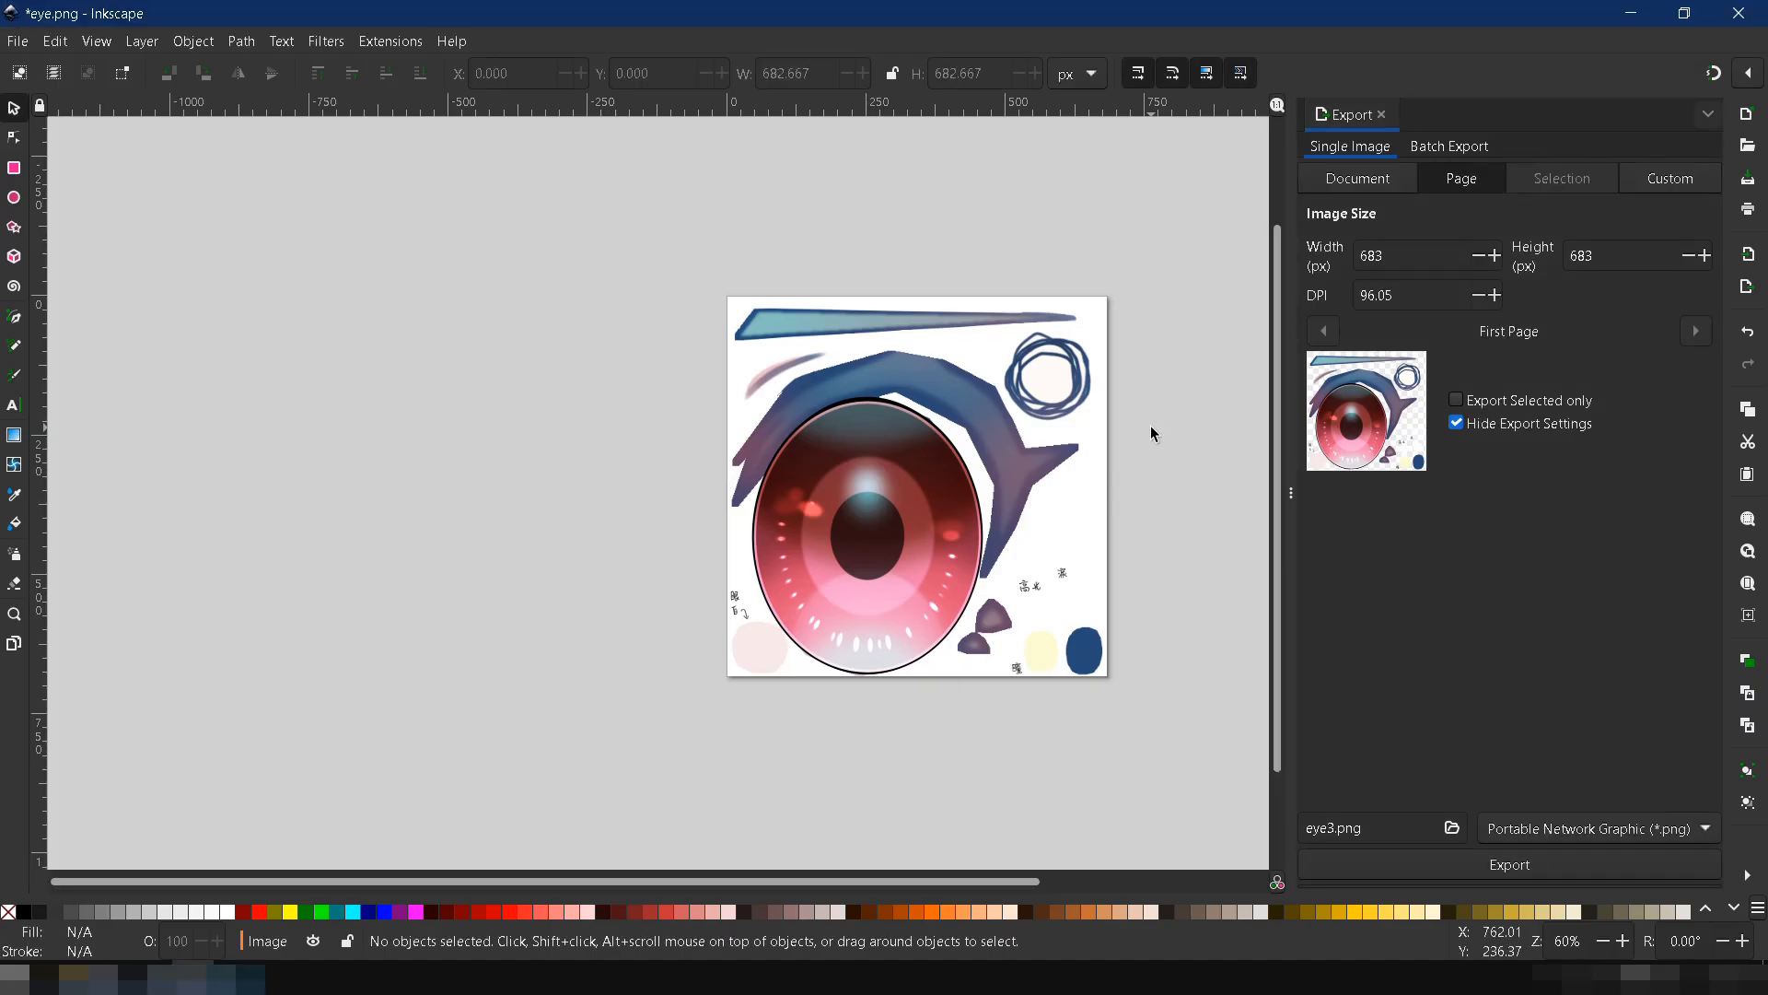
click(1735, 22)
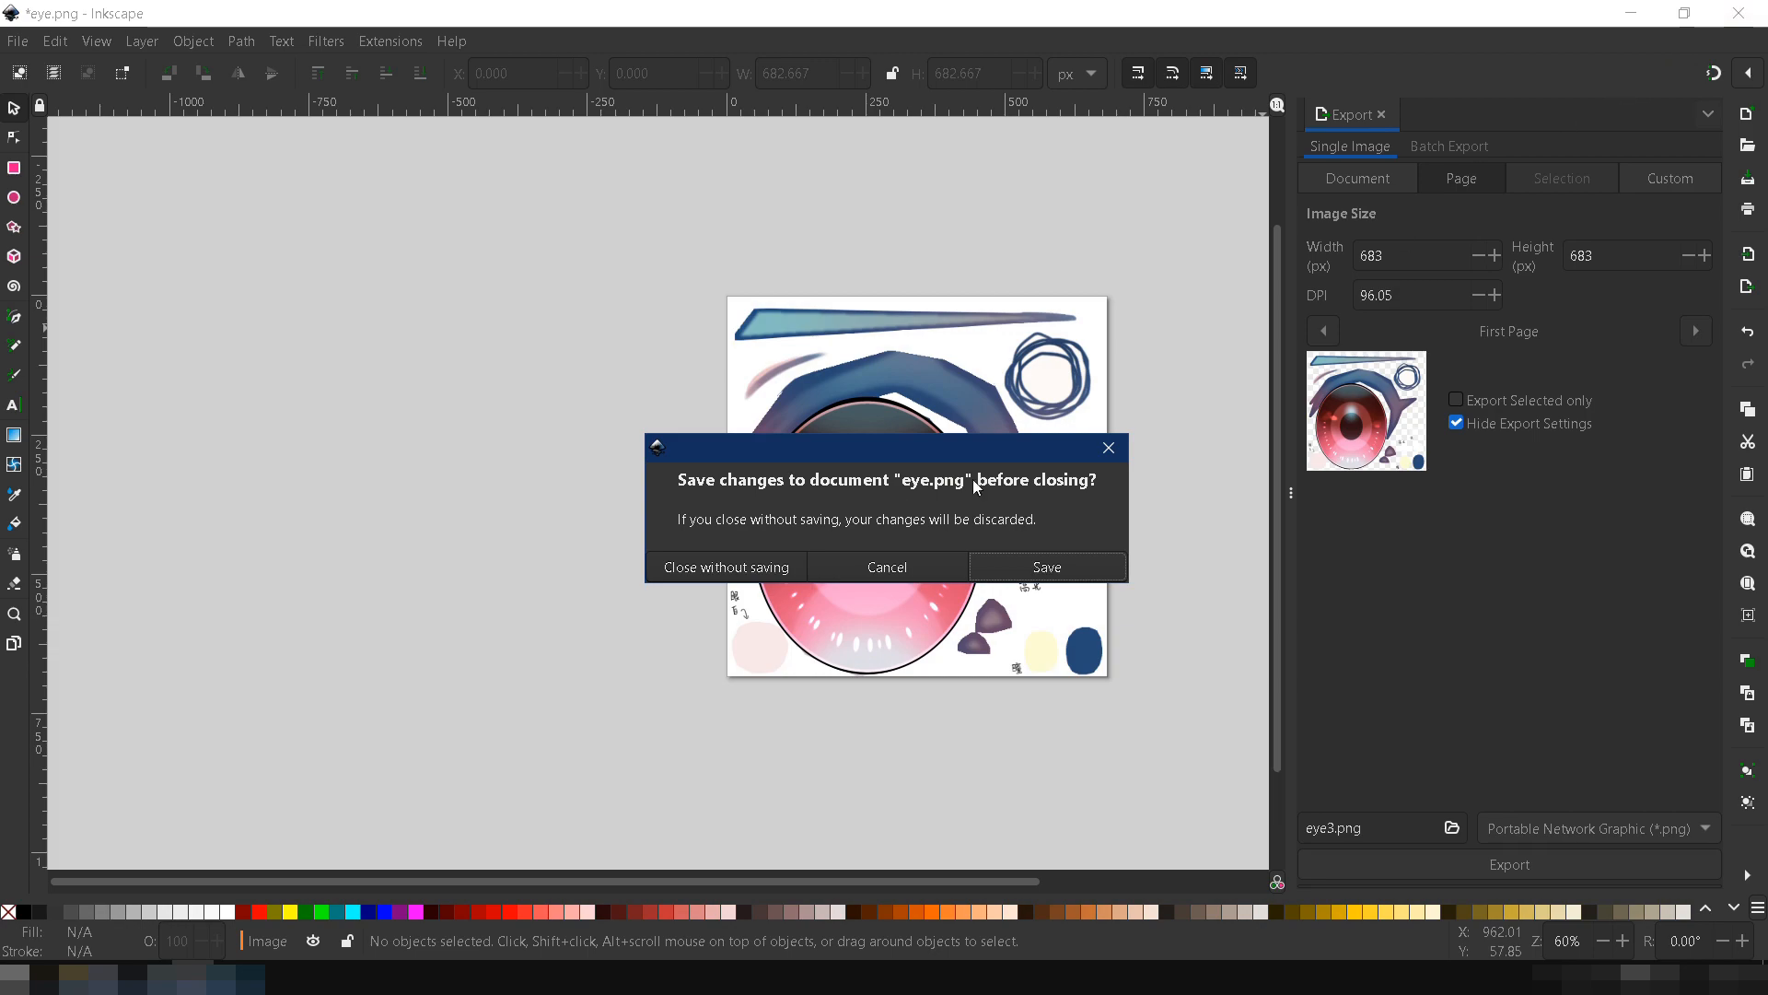
click(740, 565)
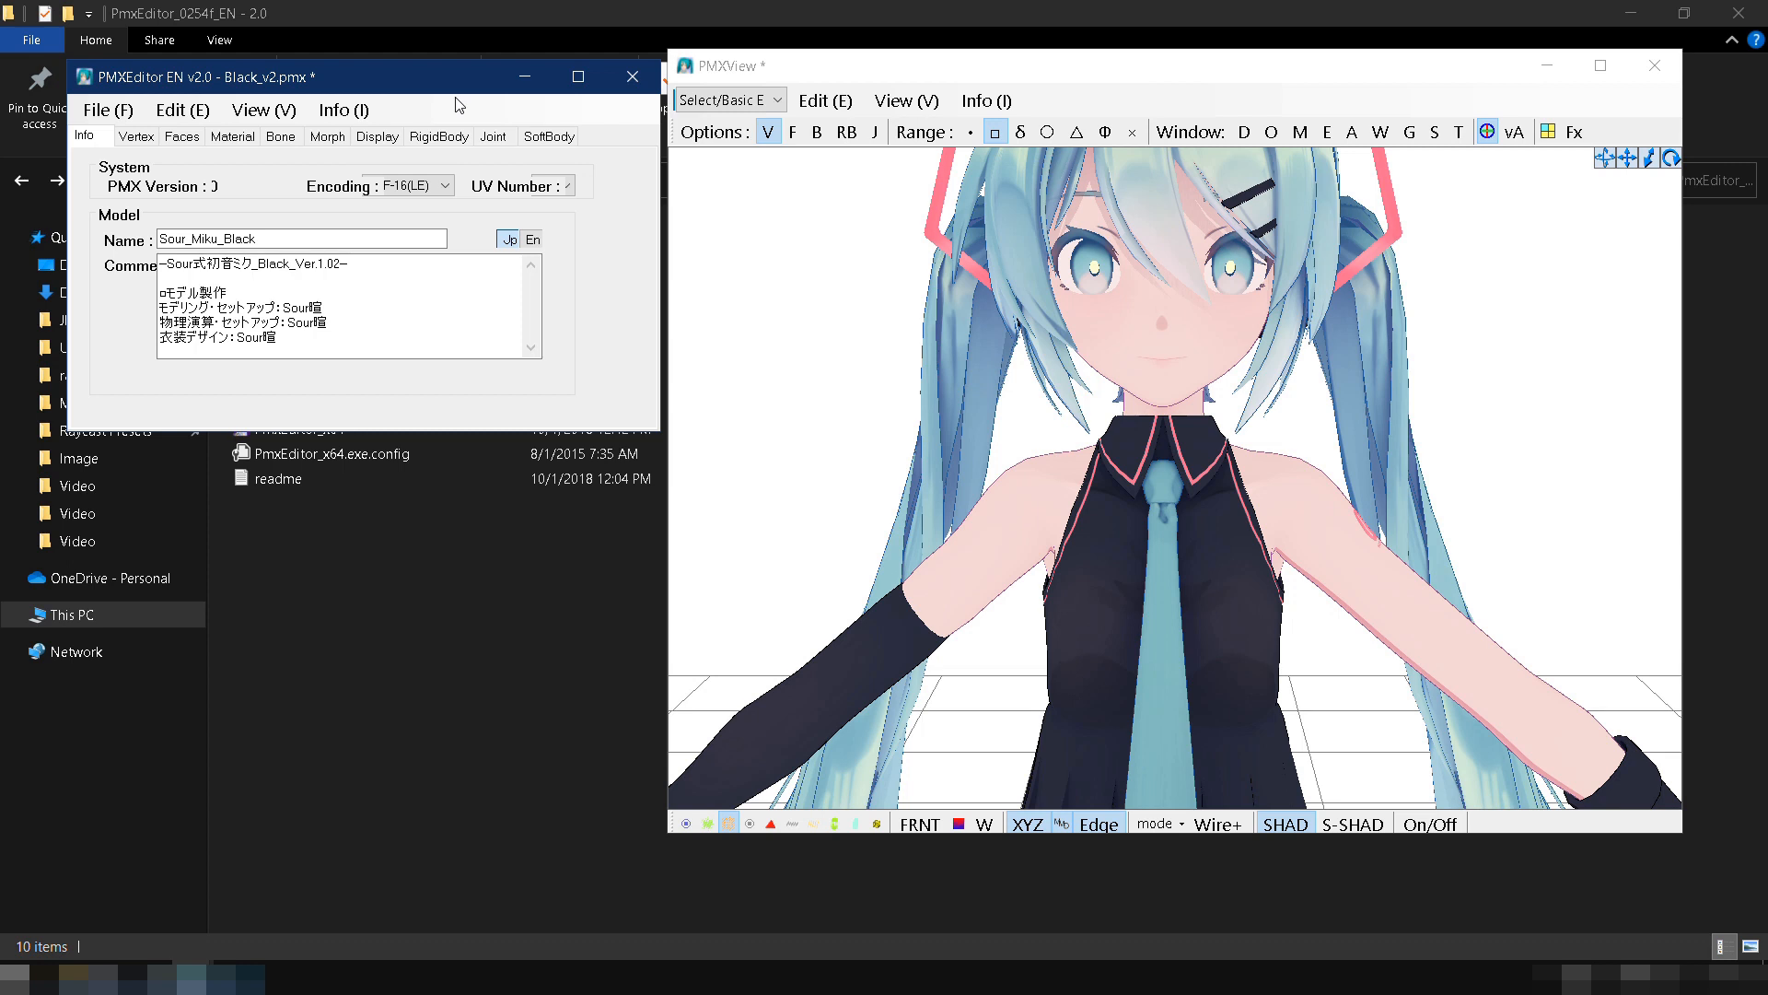
Step: In PMXEditor, set the texture of material 3 (瞳) to tex/eye3.png and update the model view
click(233, 136)
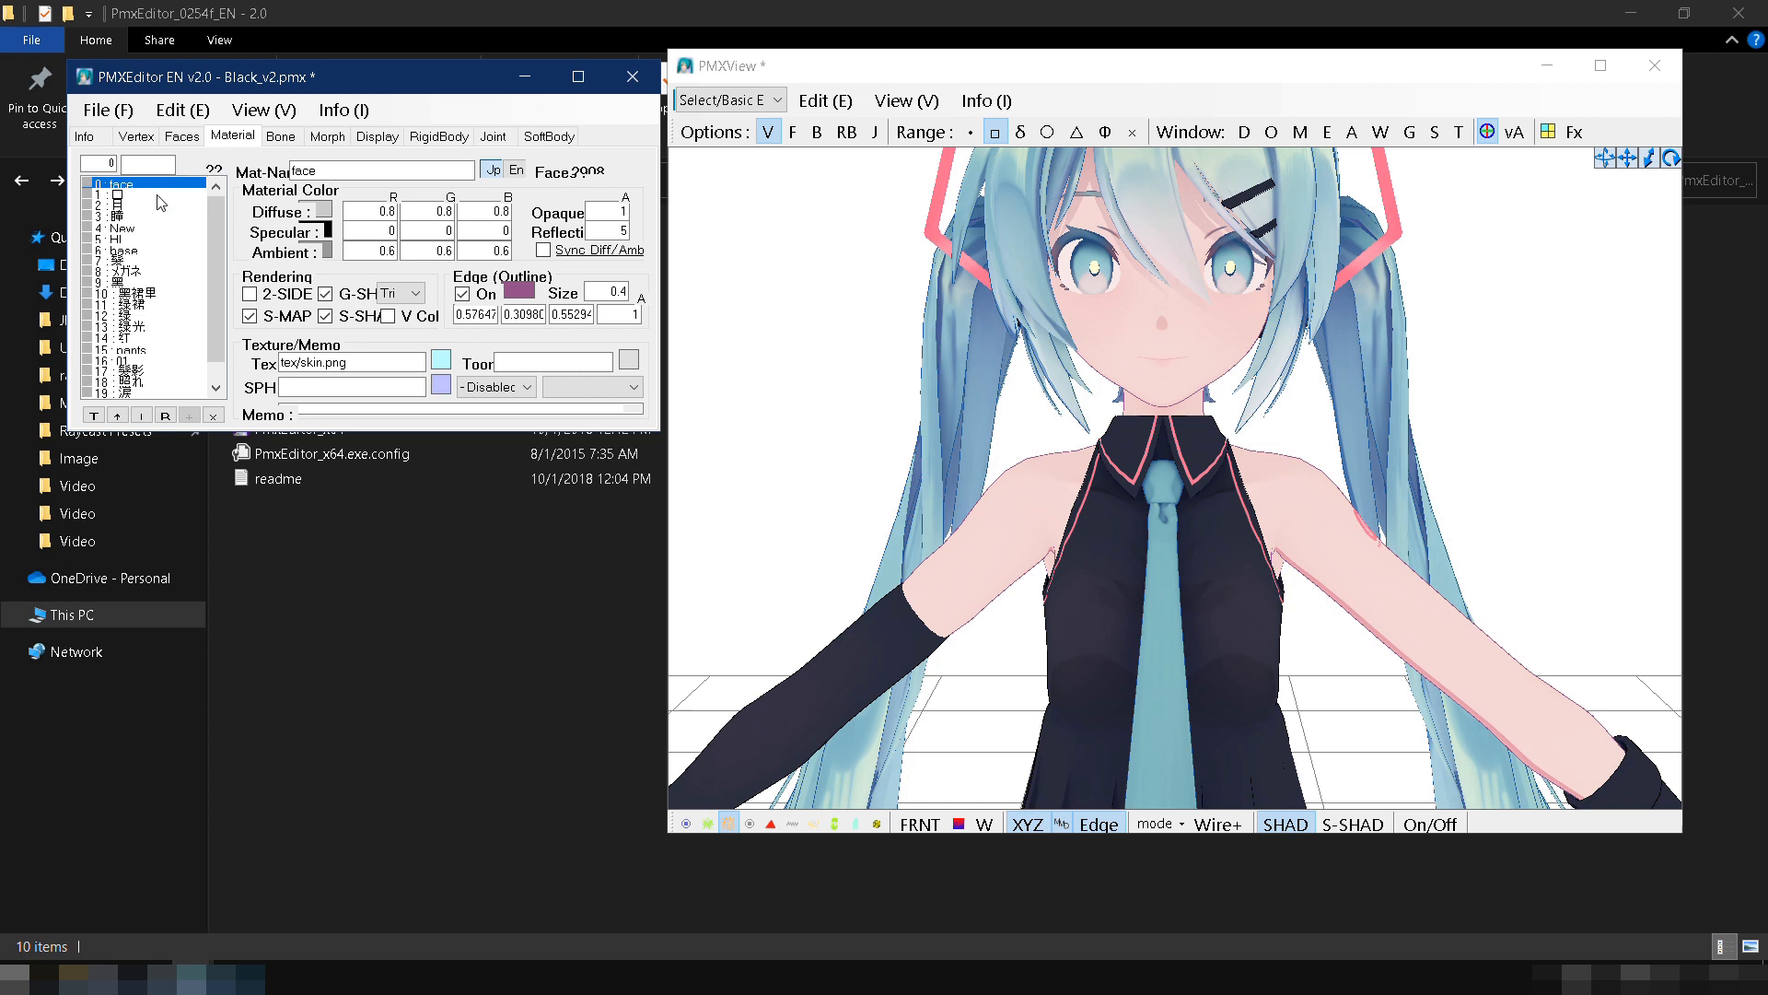
click(134, 218)
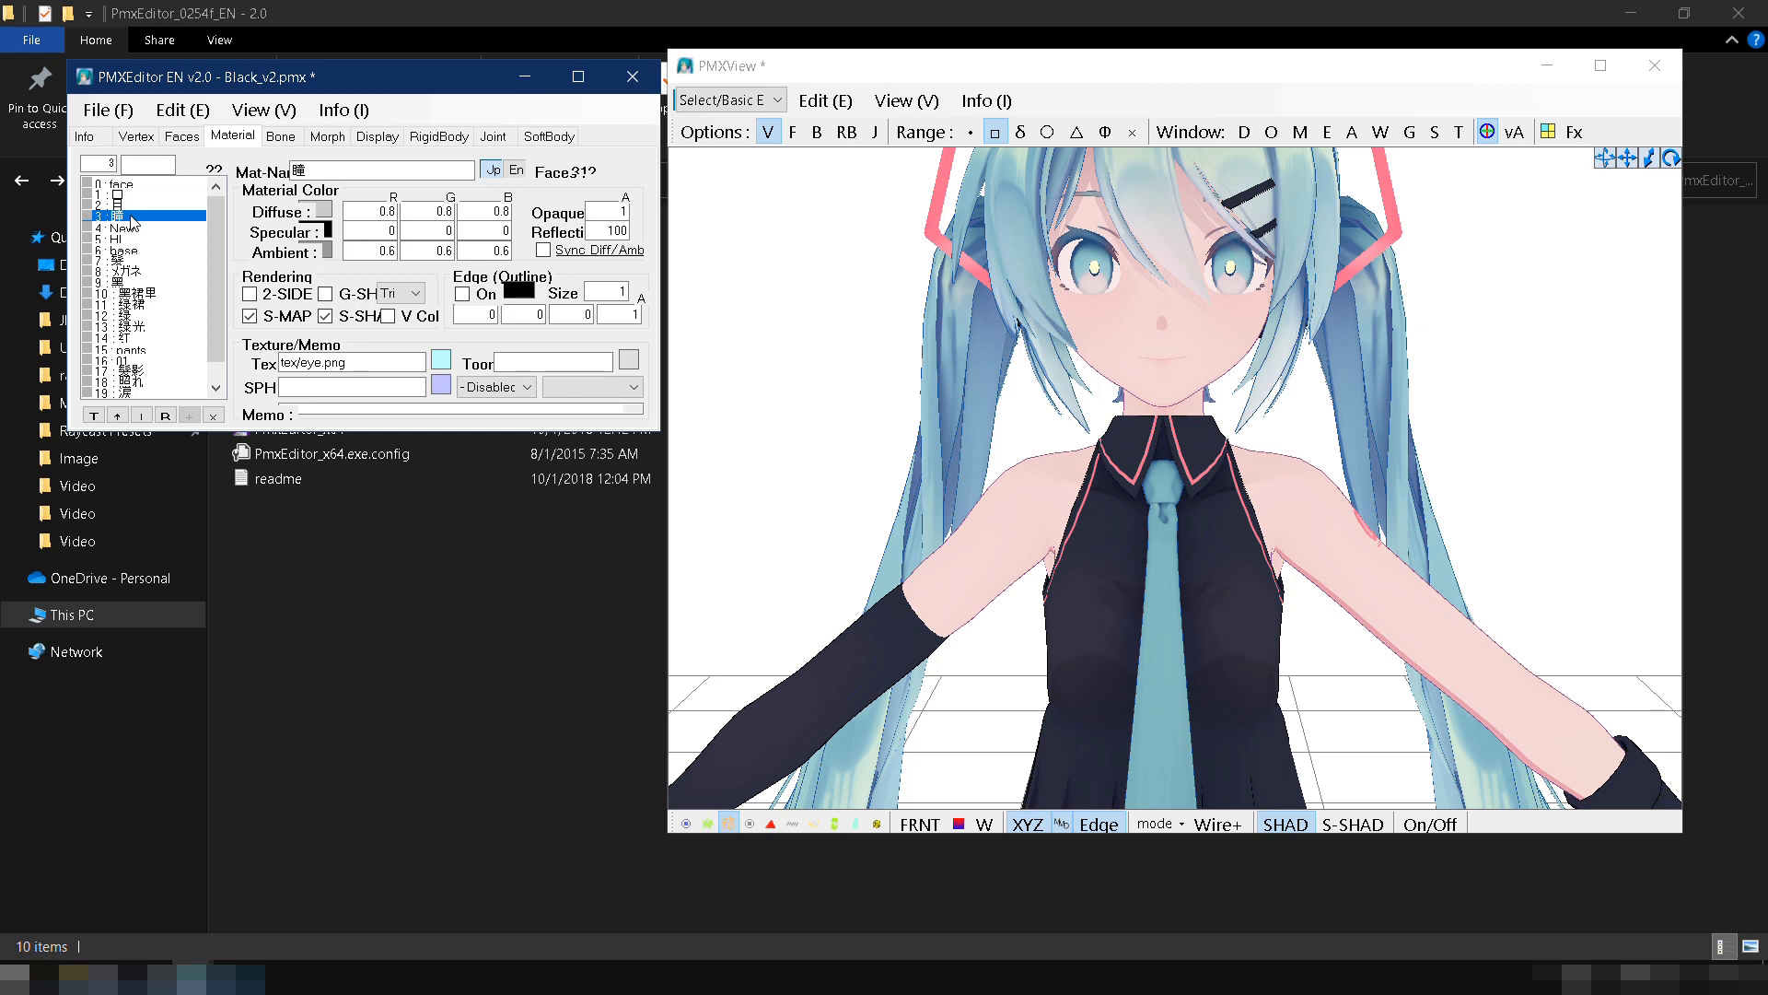
click(323, 363)
text(3)
click(311, 382)
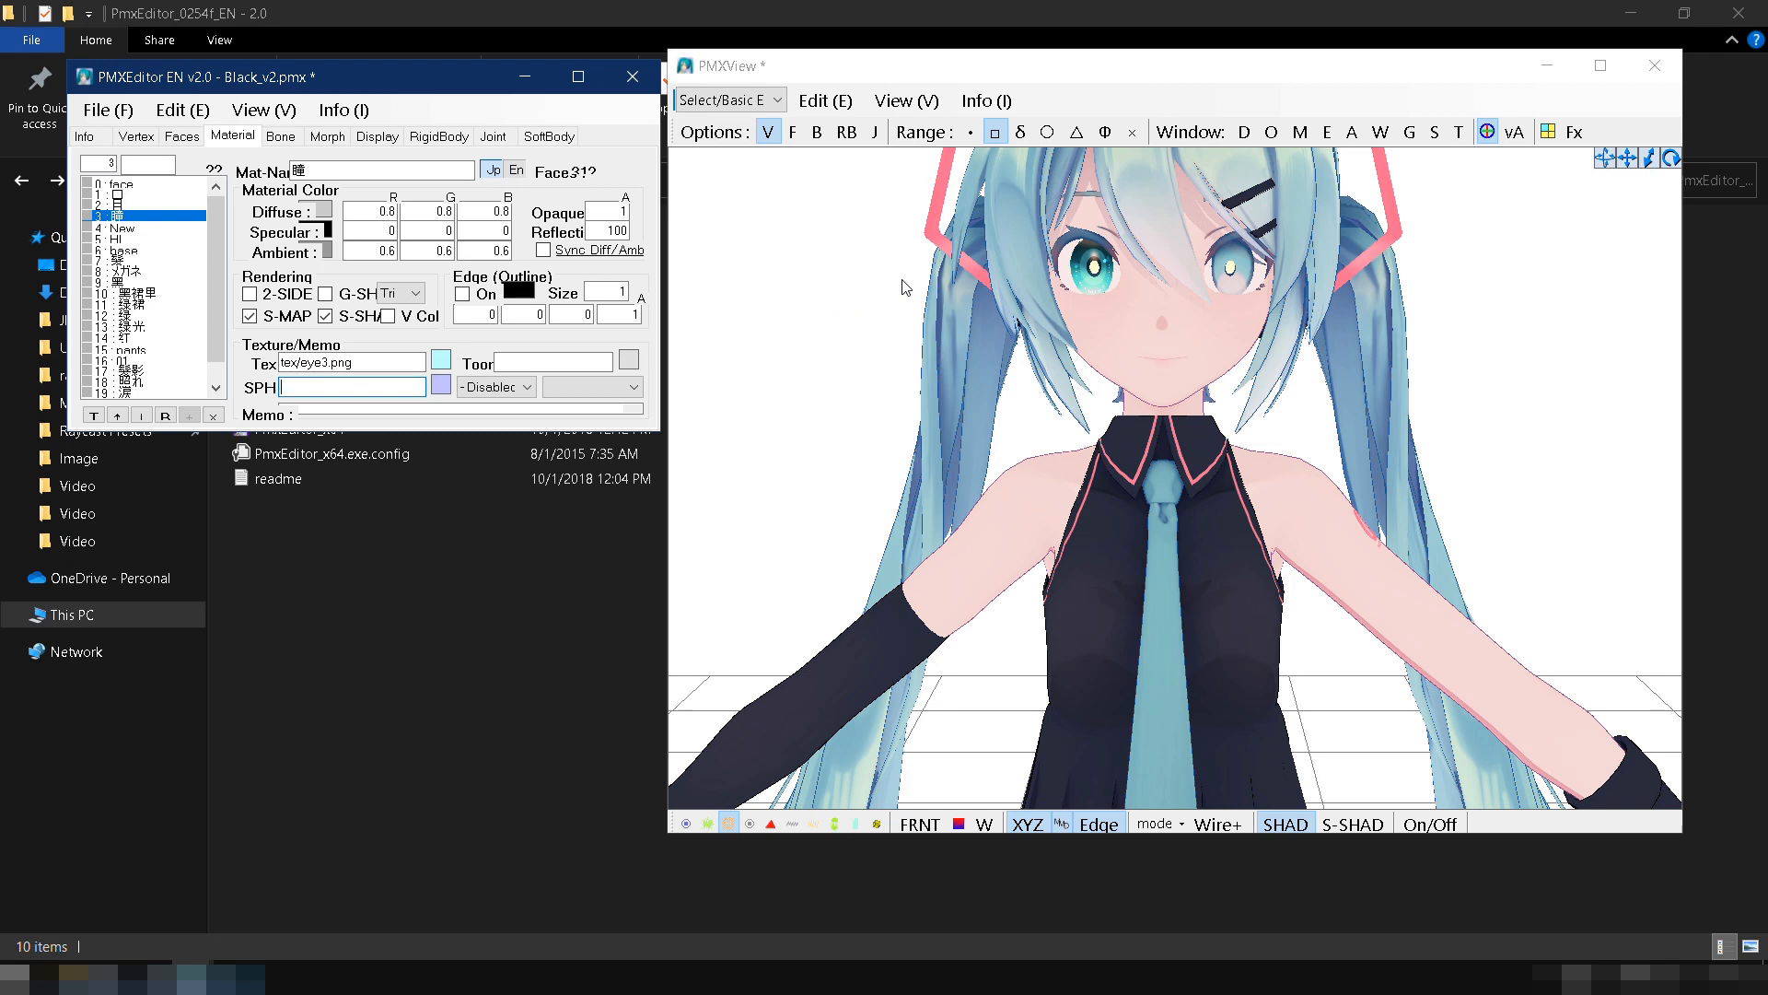
click(843, 102)
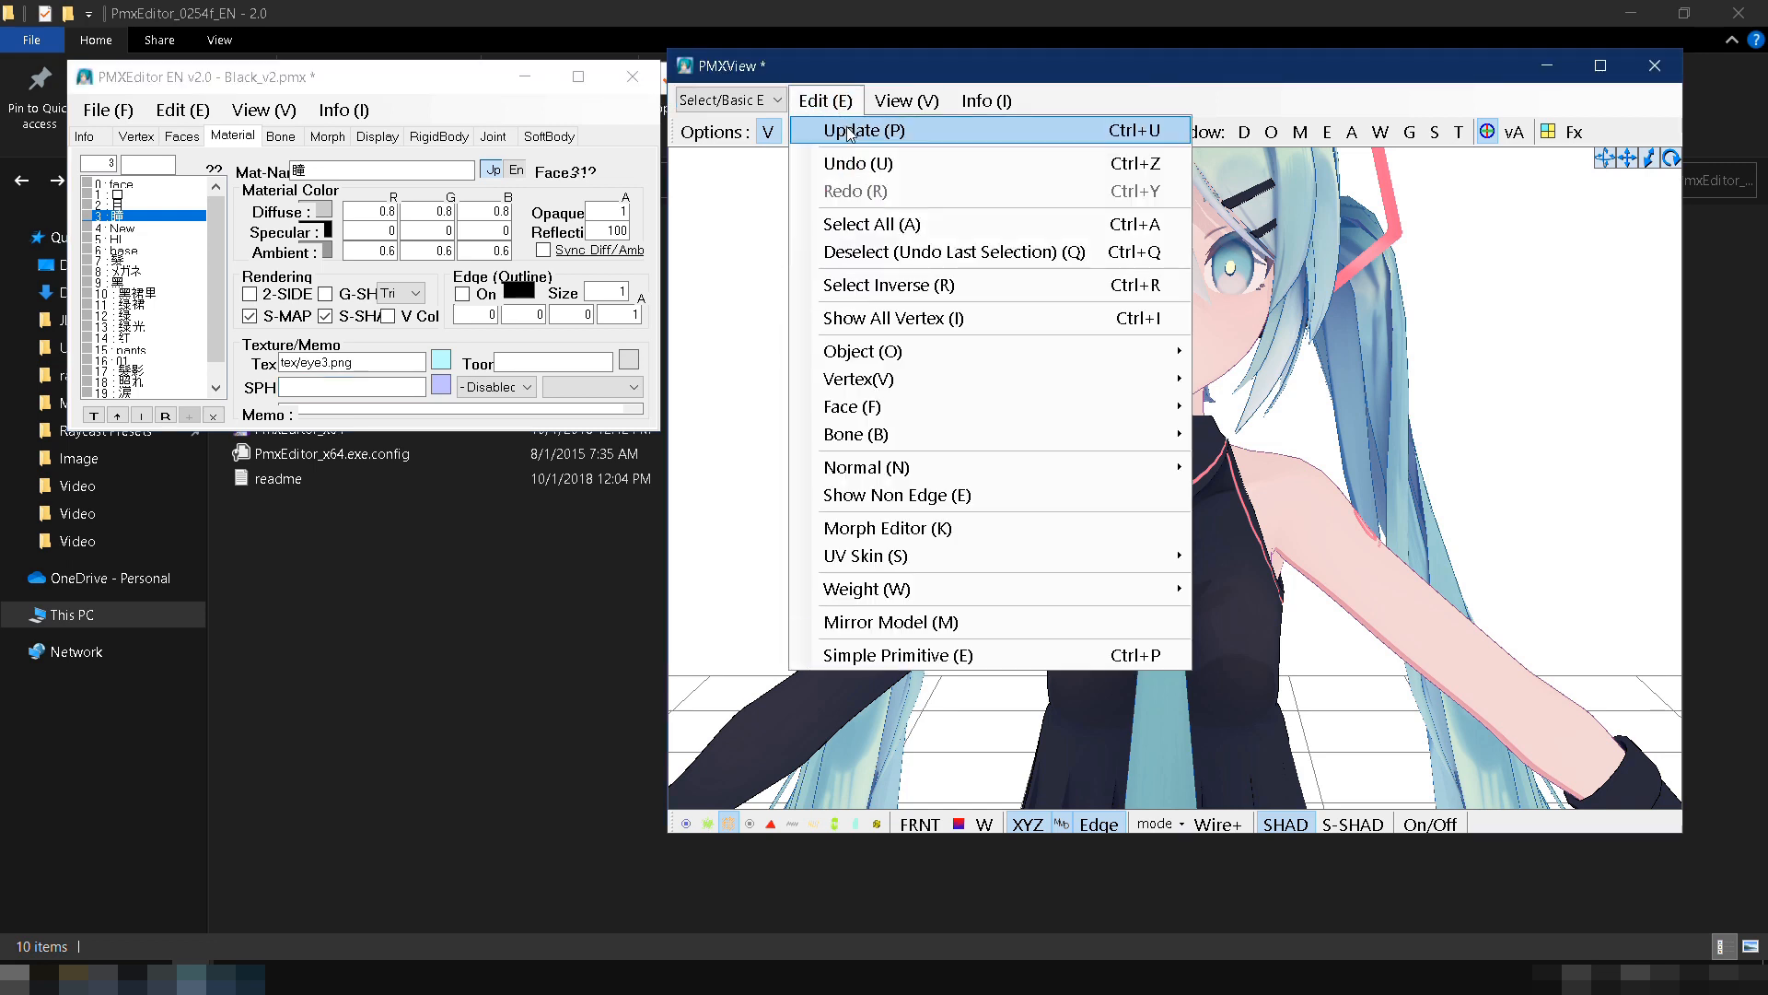
click(849, 132)
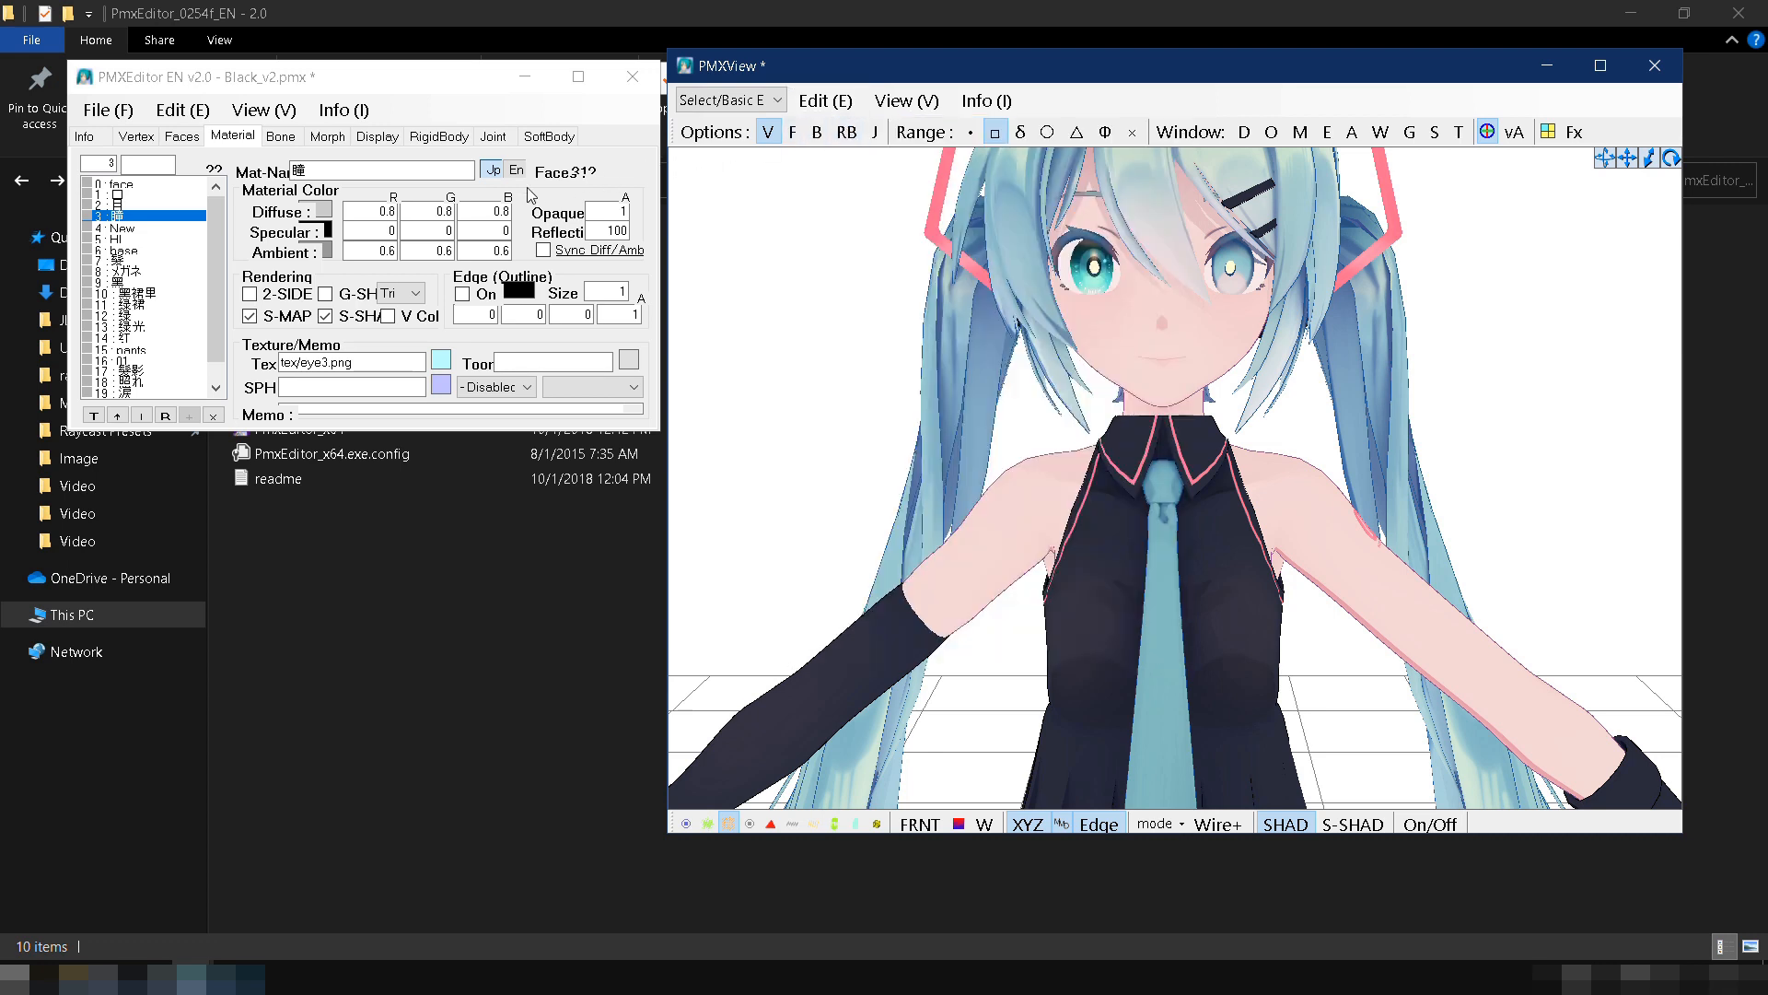
Step: Set the texture of material 4 (New) to tex/eye4.png
click(135, 232)
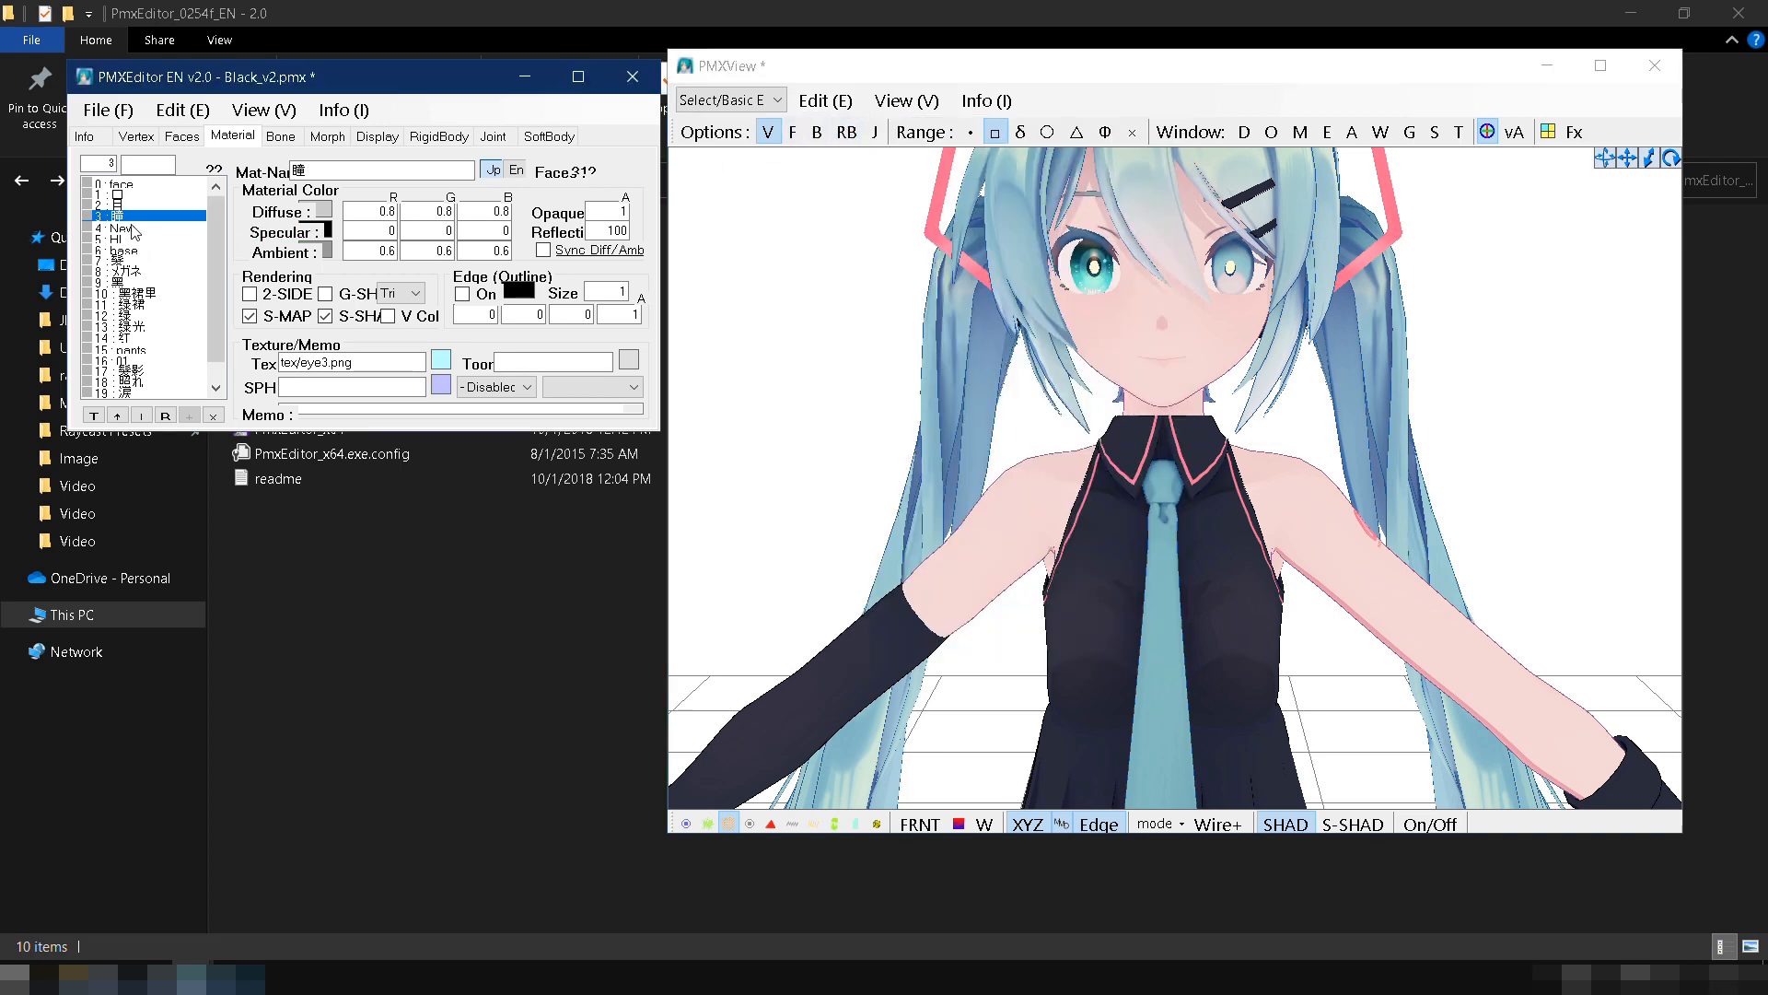
click(135, 230)
click(322, 362)
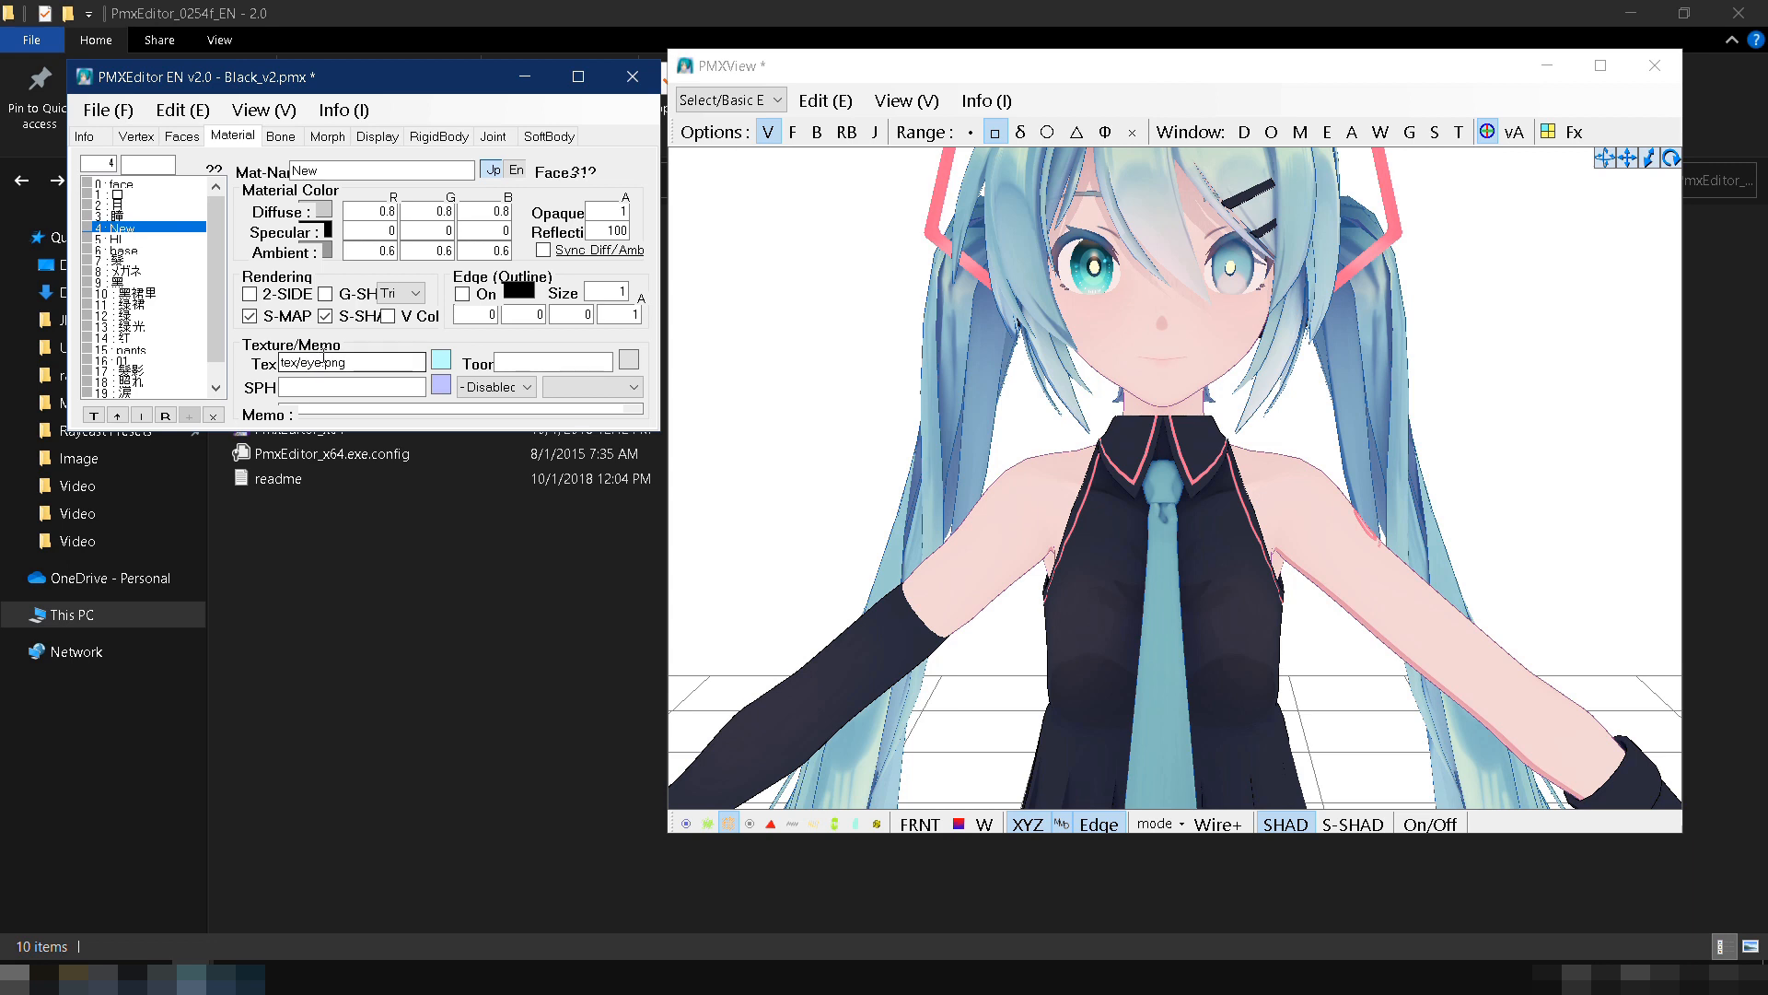
text(4)
click(315, 385)
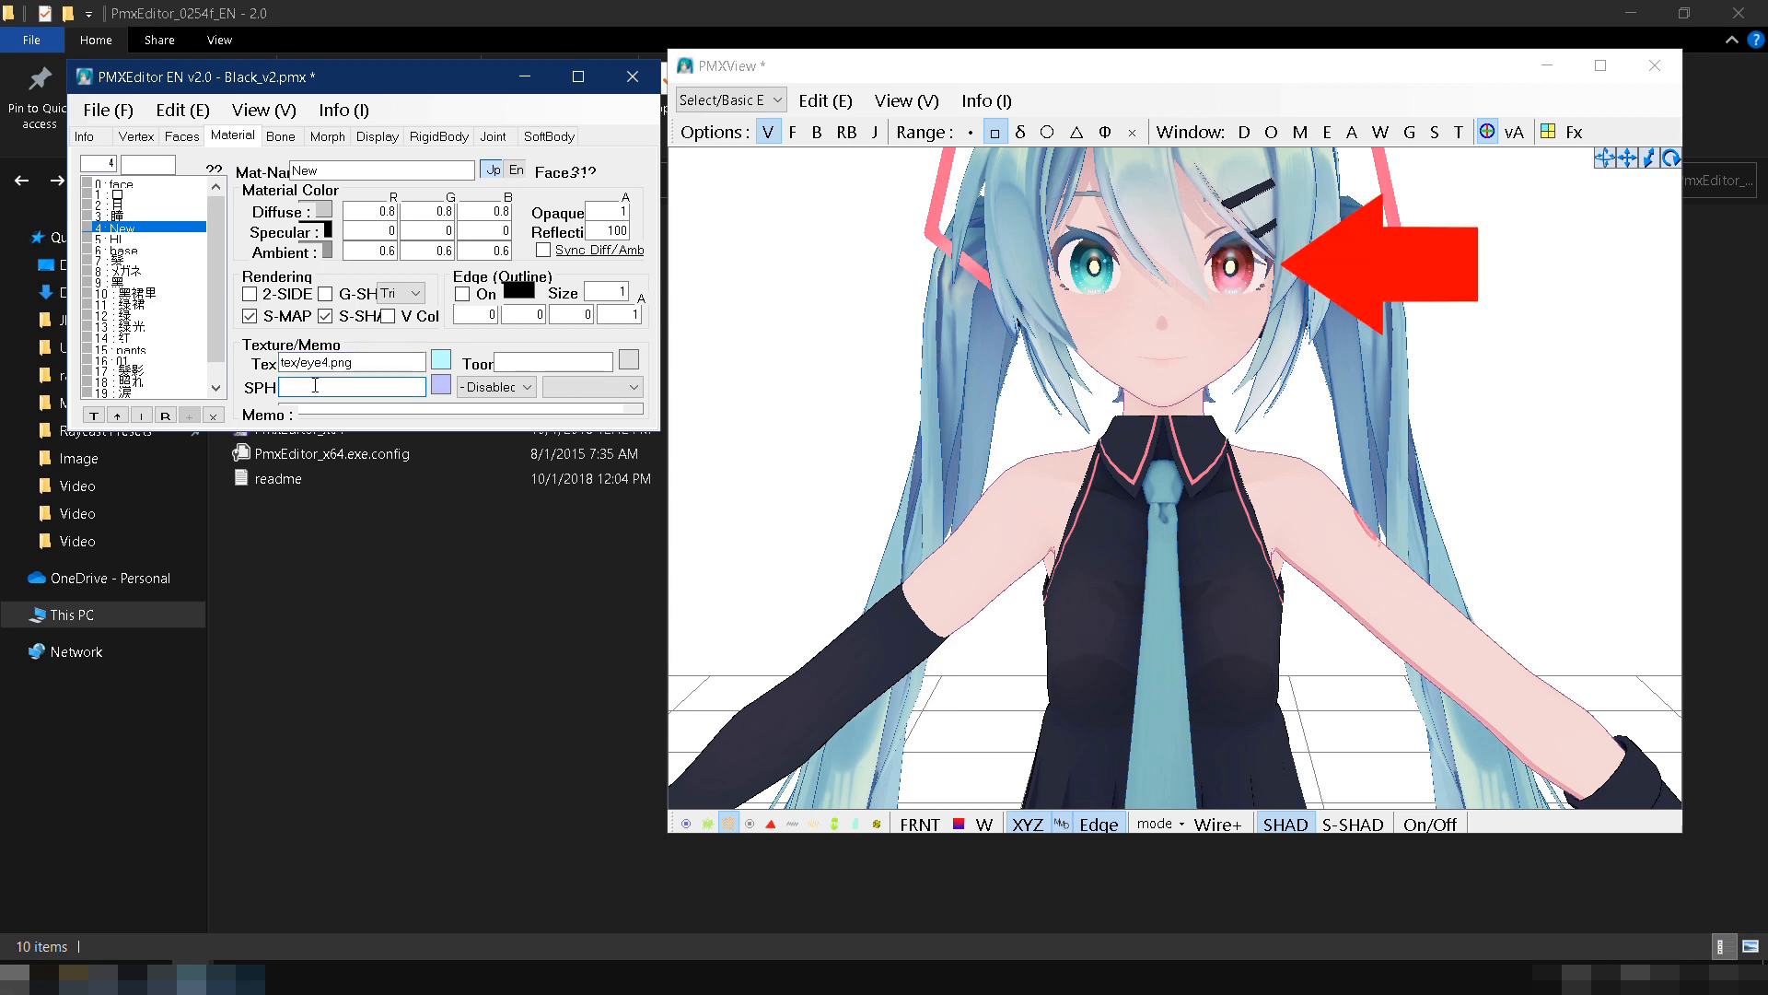
Step: Save the model over the existing Black_v2 PMX file in the Sour Hatsune Miku folder
click(121, 109)
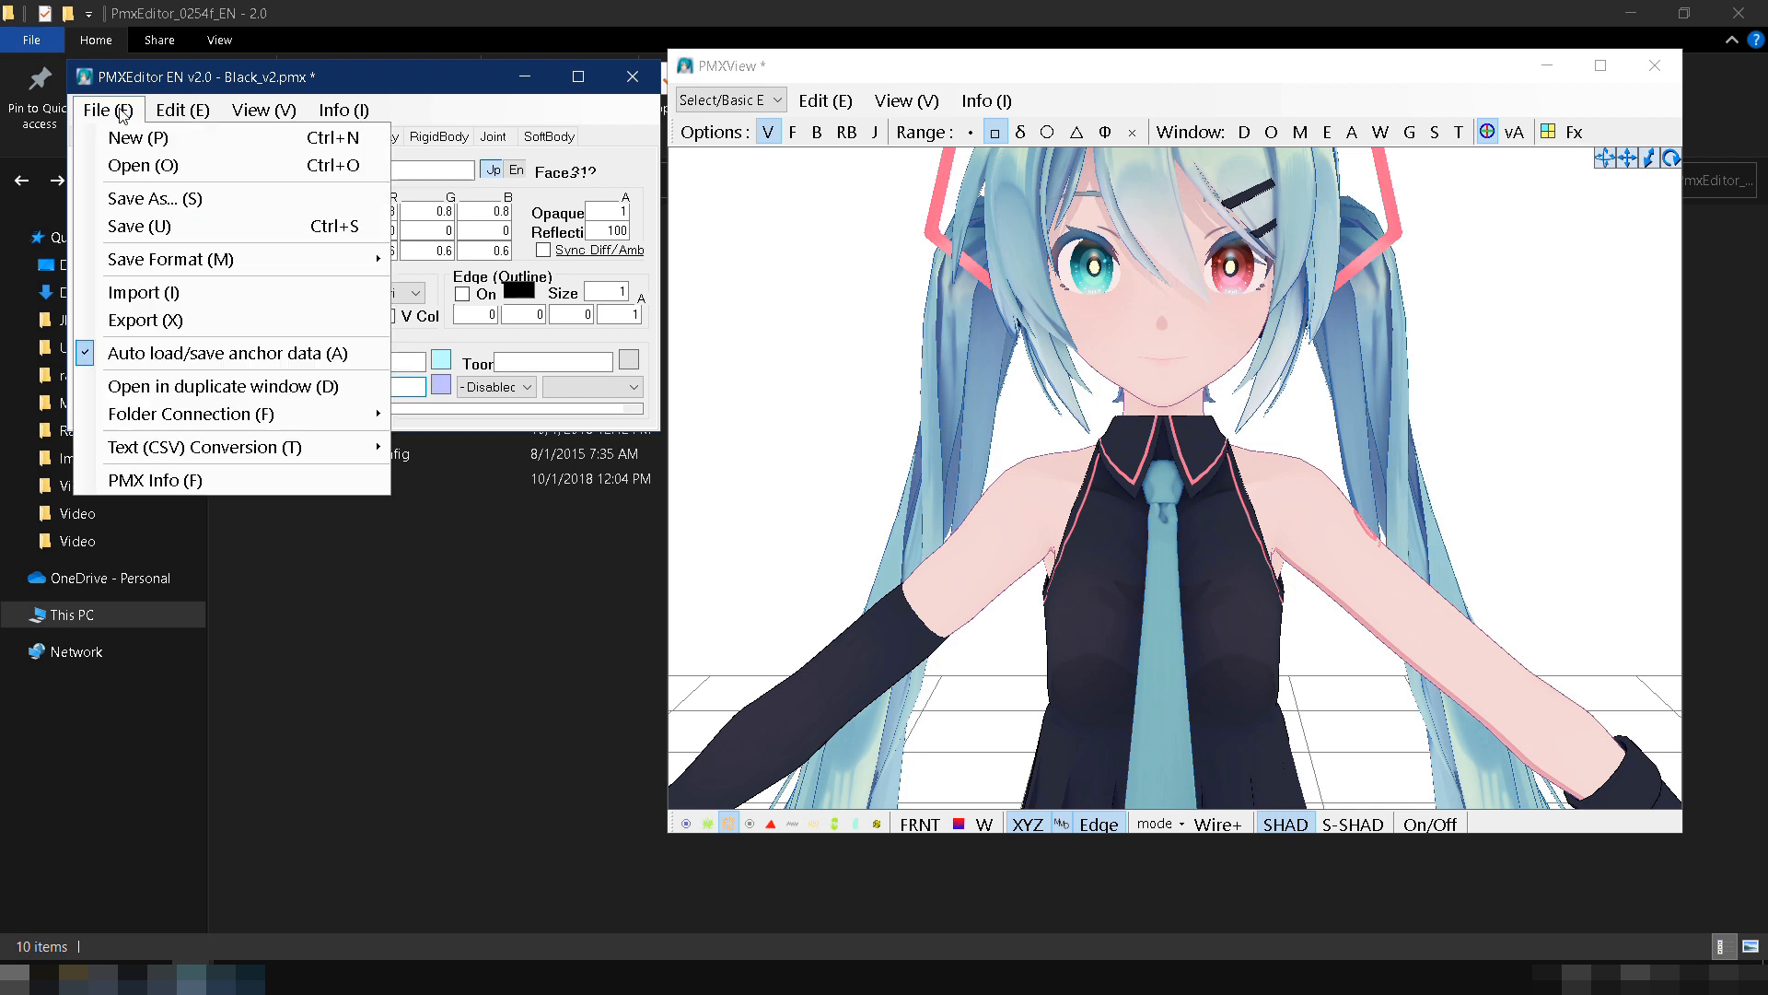
click(147, 226)
click(351, 362)
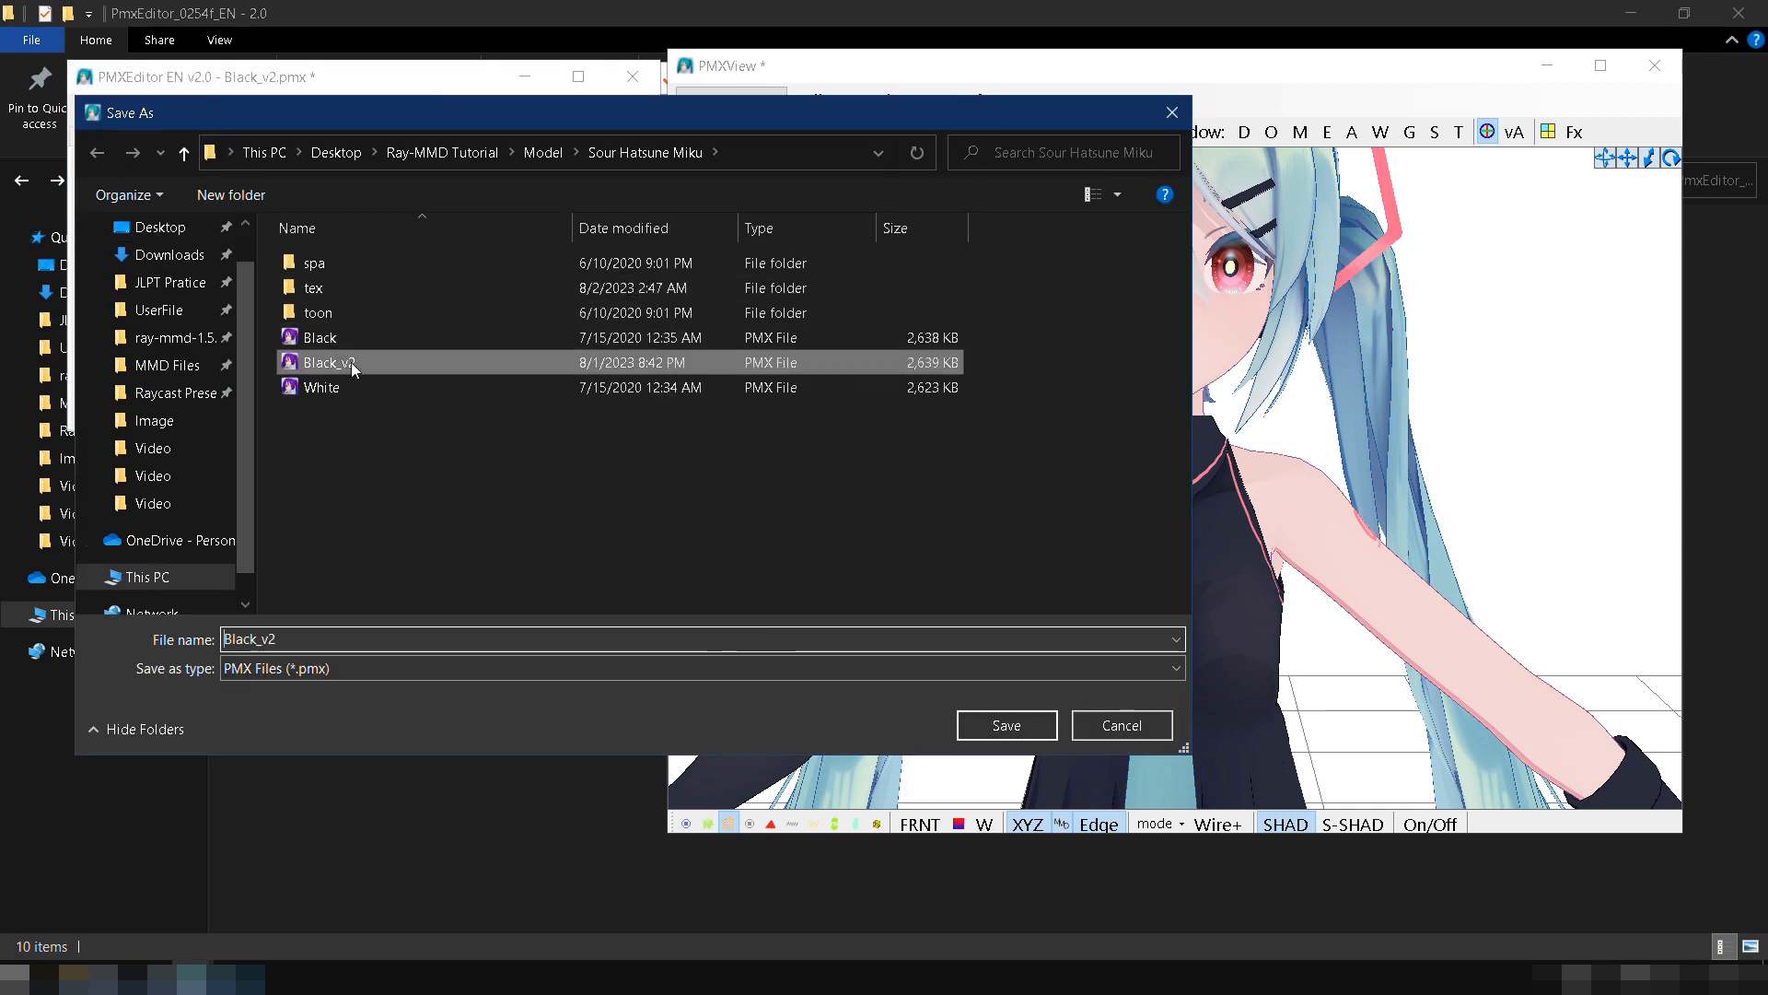
click(981, 735)
click(958, 506)
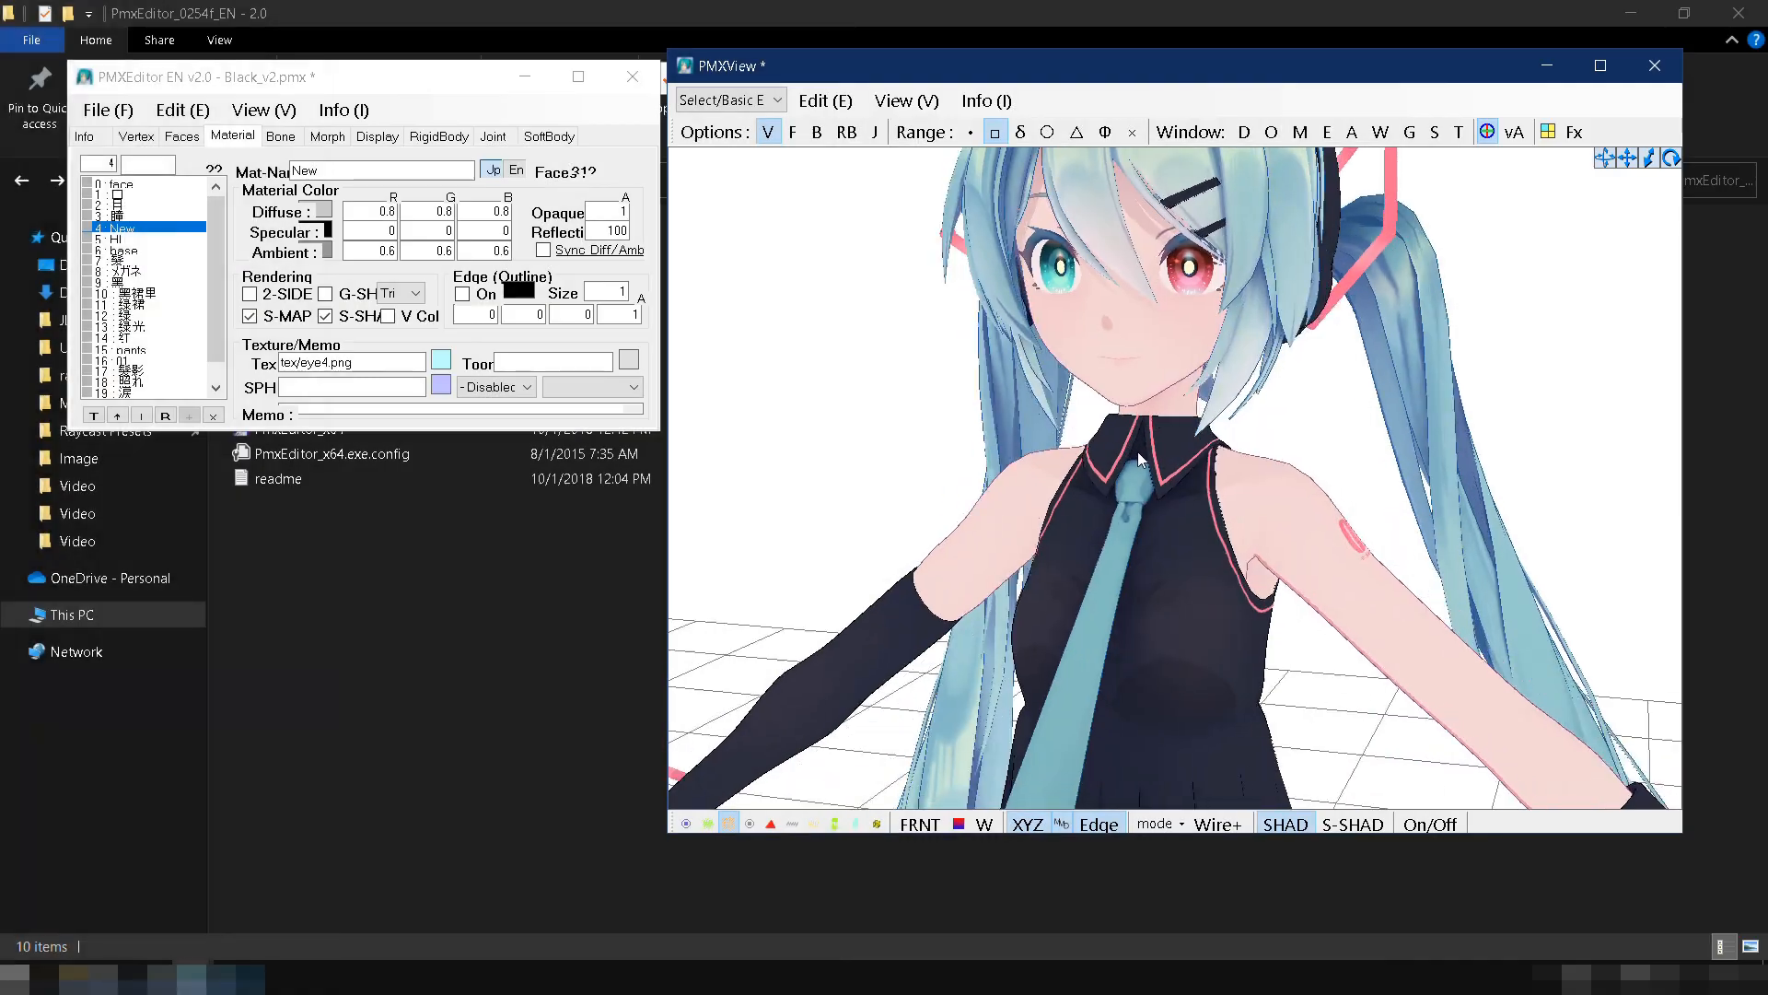
mouse_move(1197, 460)
right_down()
mouse_move(1114, 457)
mouse_move(1216, 453)
mouse_move(1177, 442)
right_up()
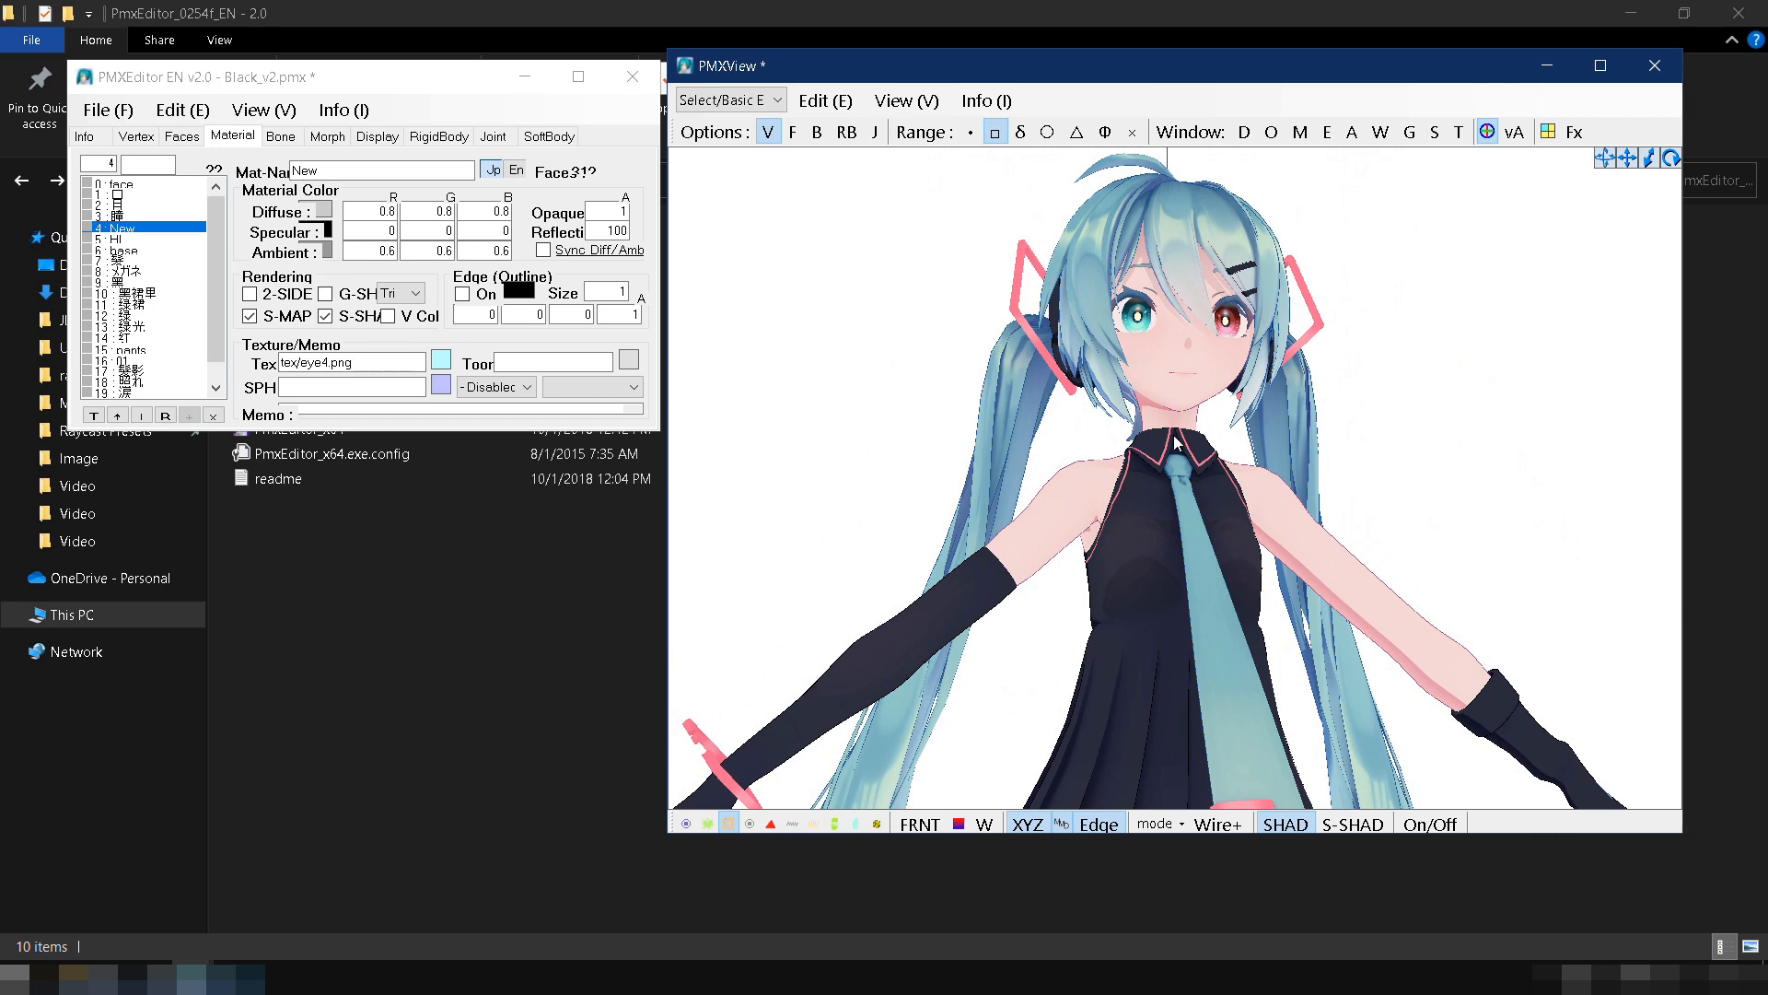
scroll(1177, 442, up, 5)
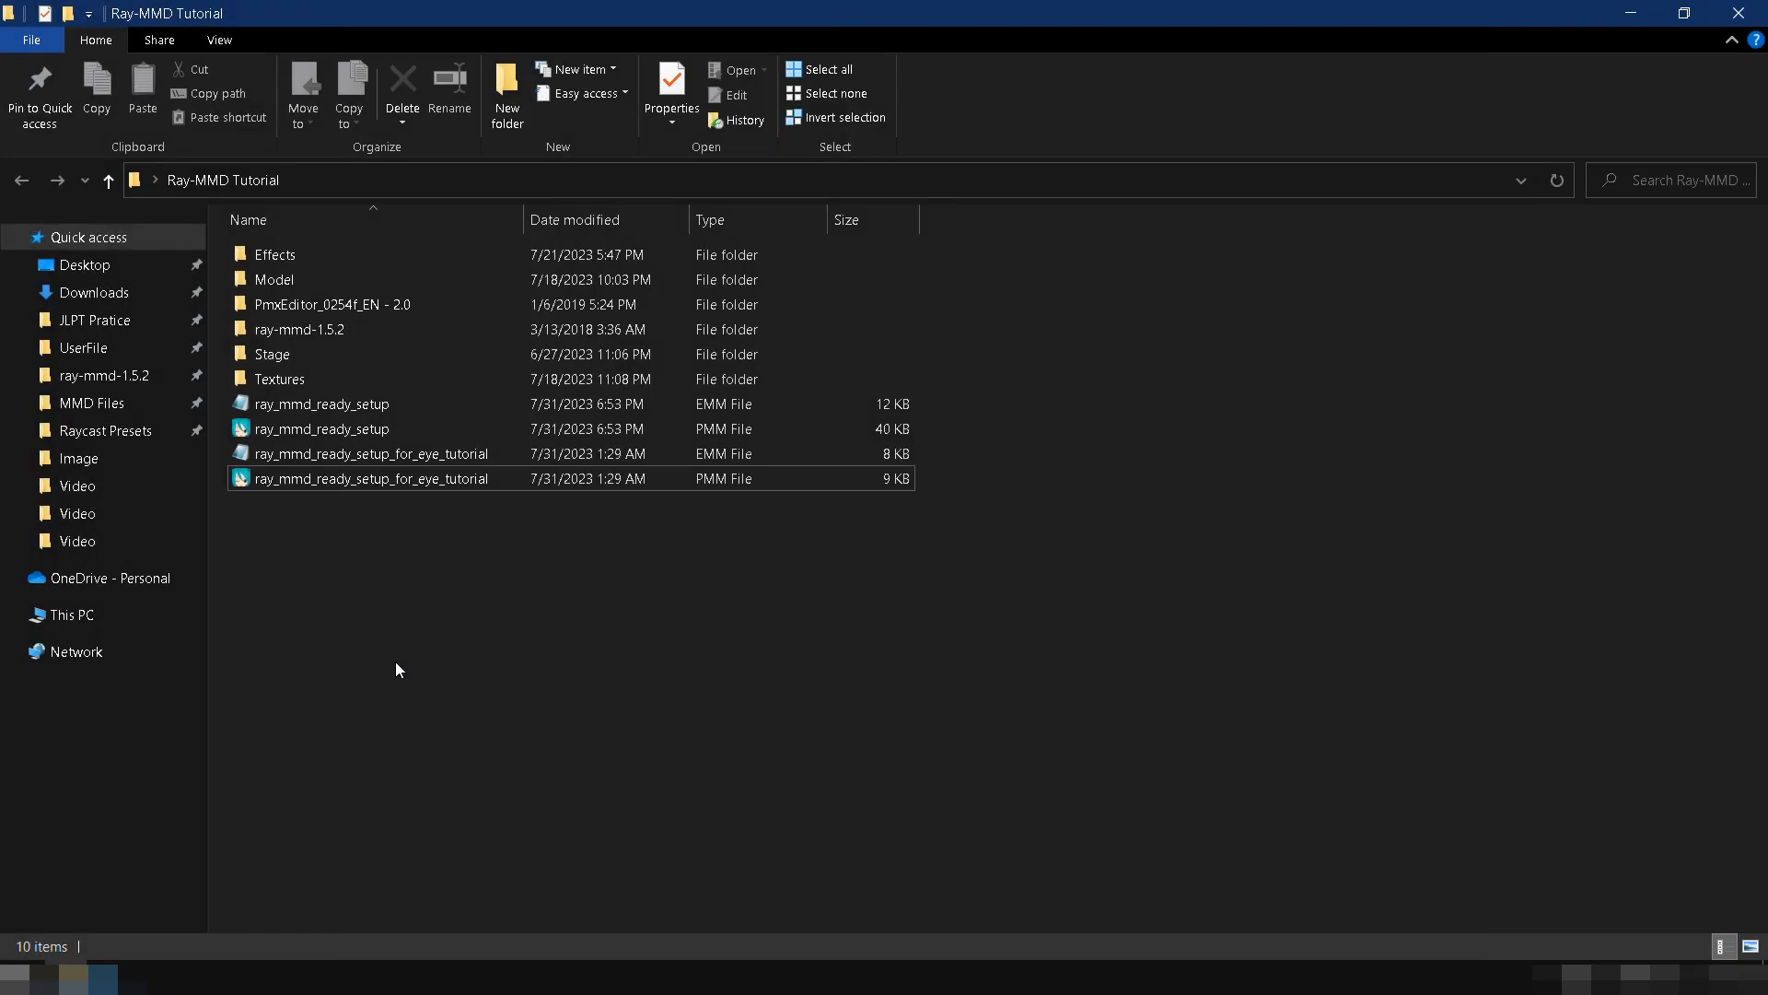
Step: Open the ray_mmd_ready_setup_for_eye_tutorial project in MikuMikuDance and load the Black_v2 model from the Sour Hatsune Miku folder
double_click(411, 485)
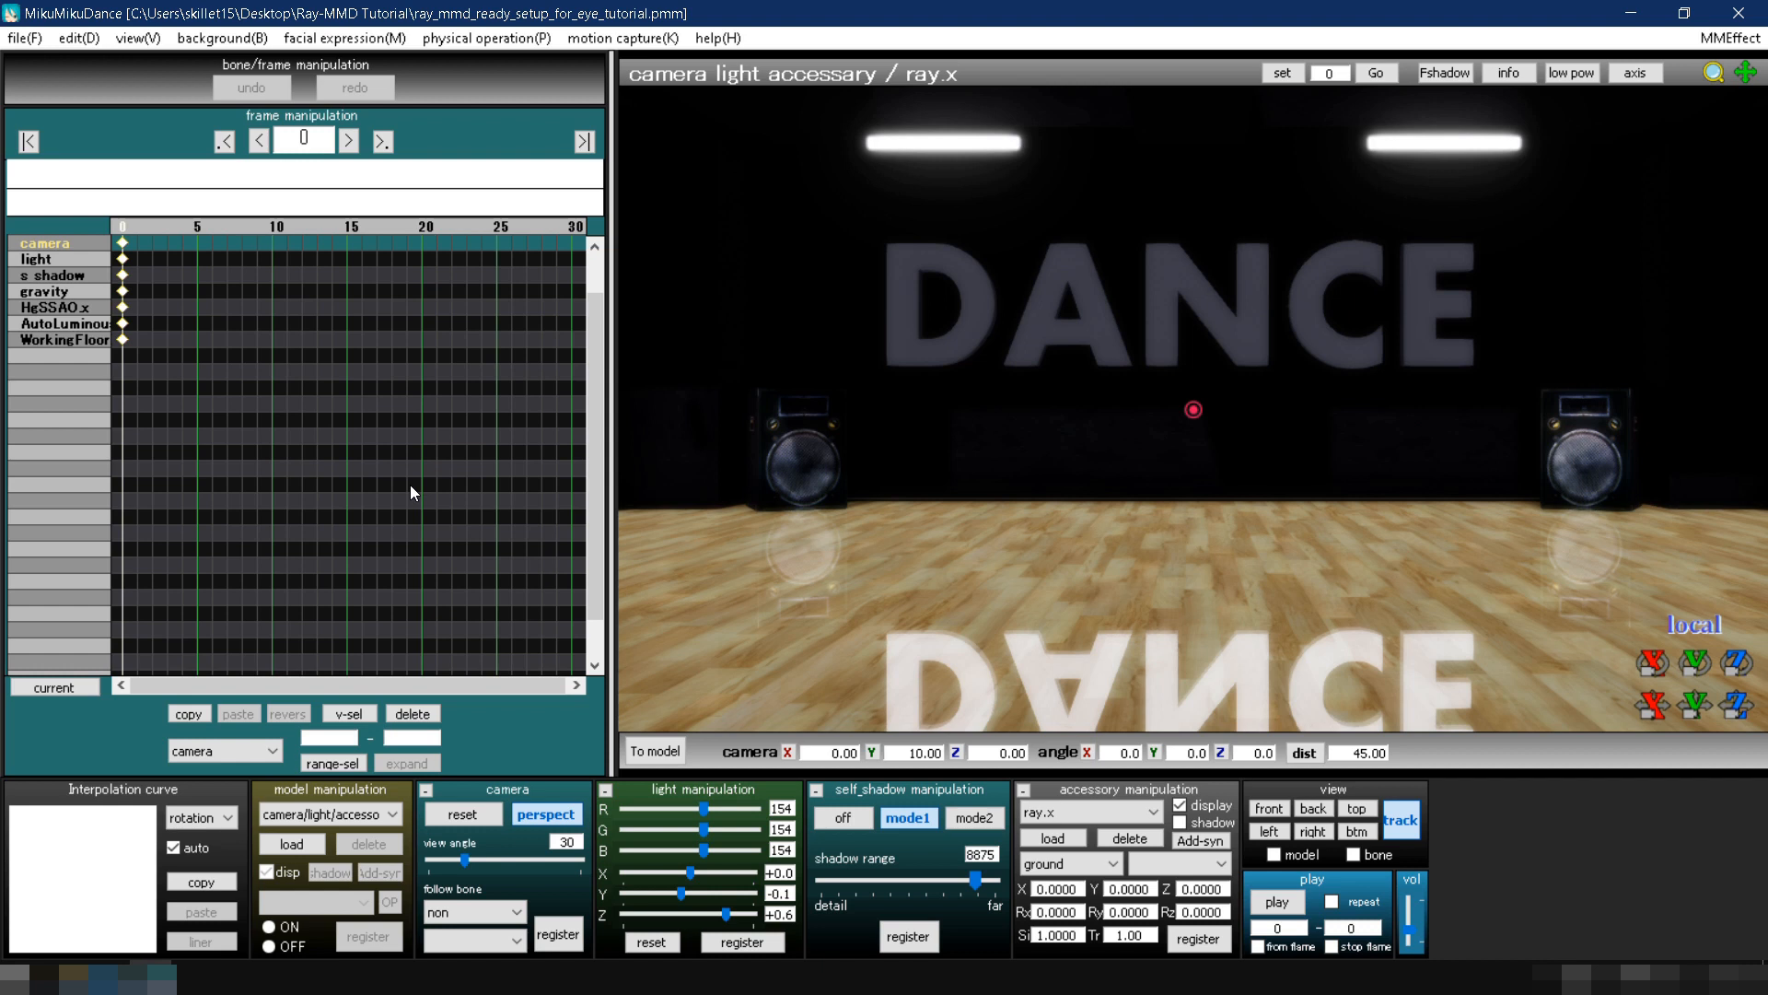
click(310, 846)
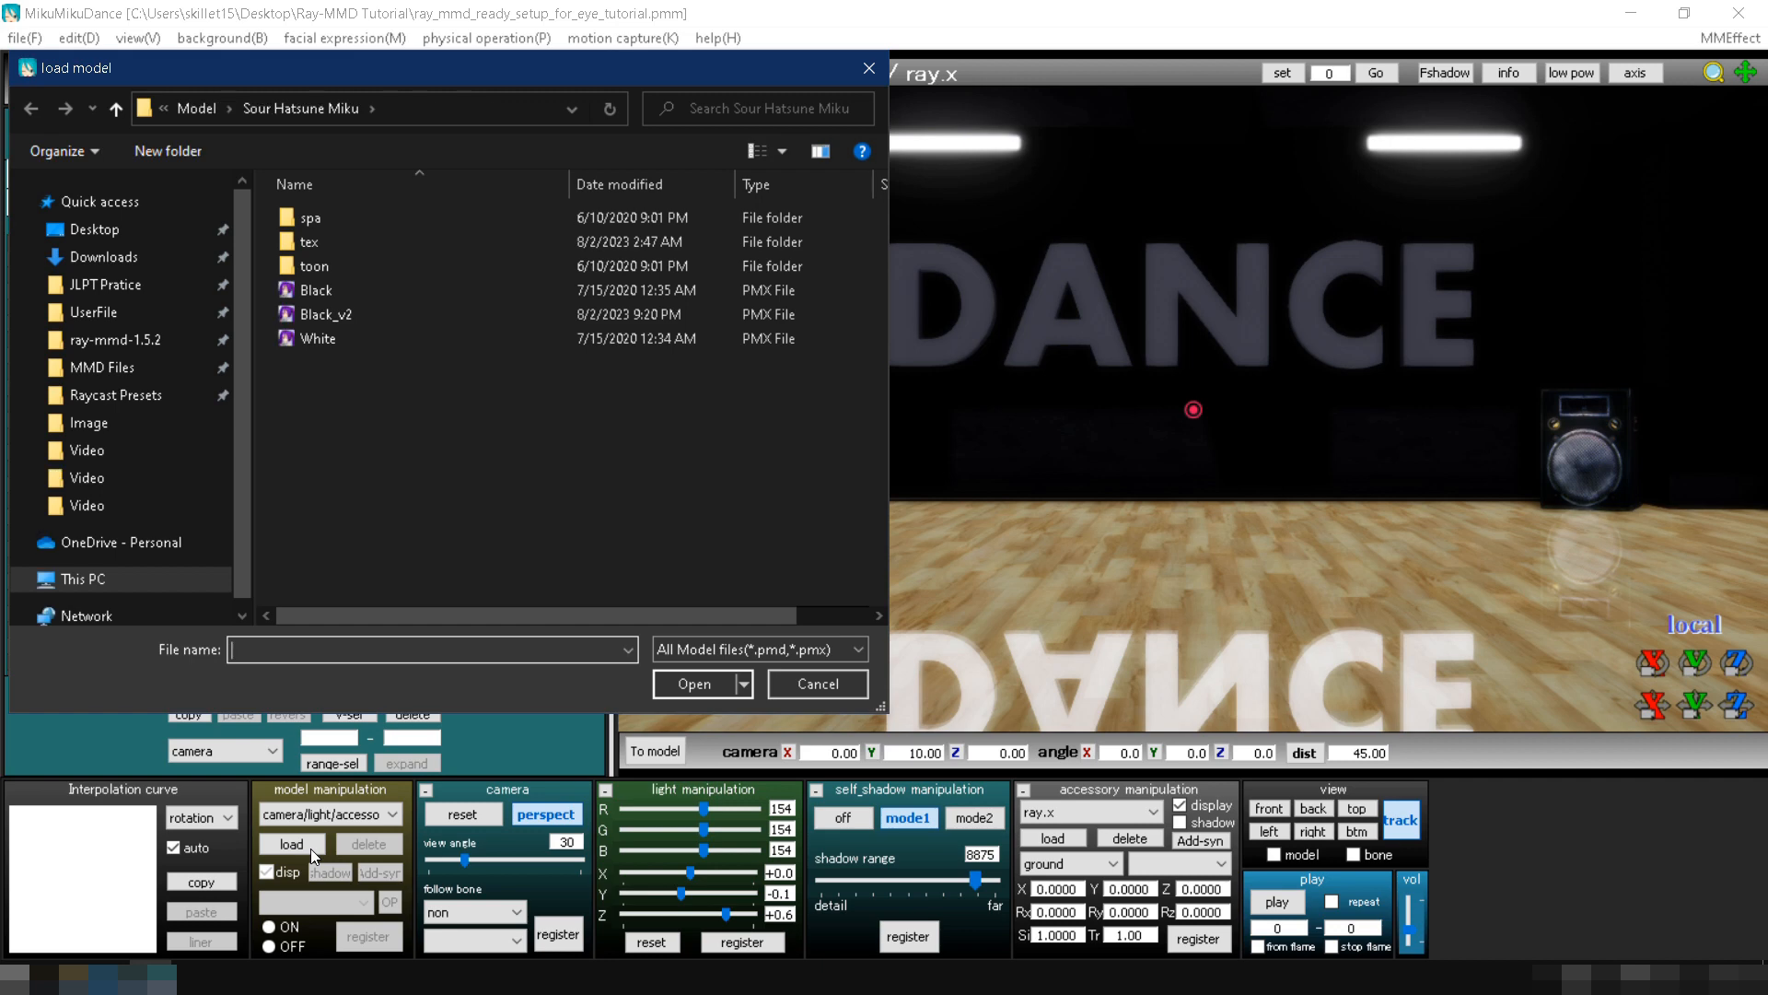
double_click(343, 317)
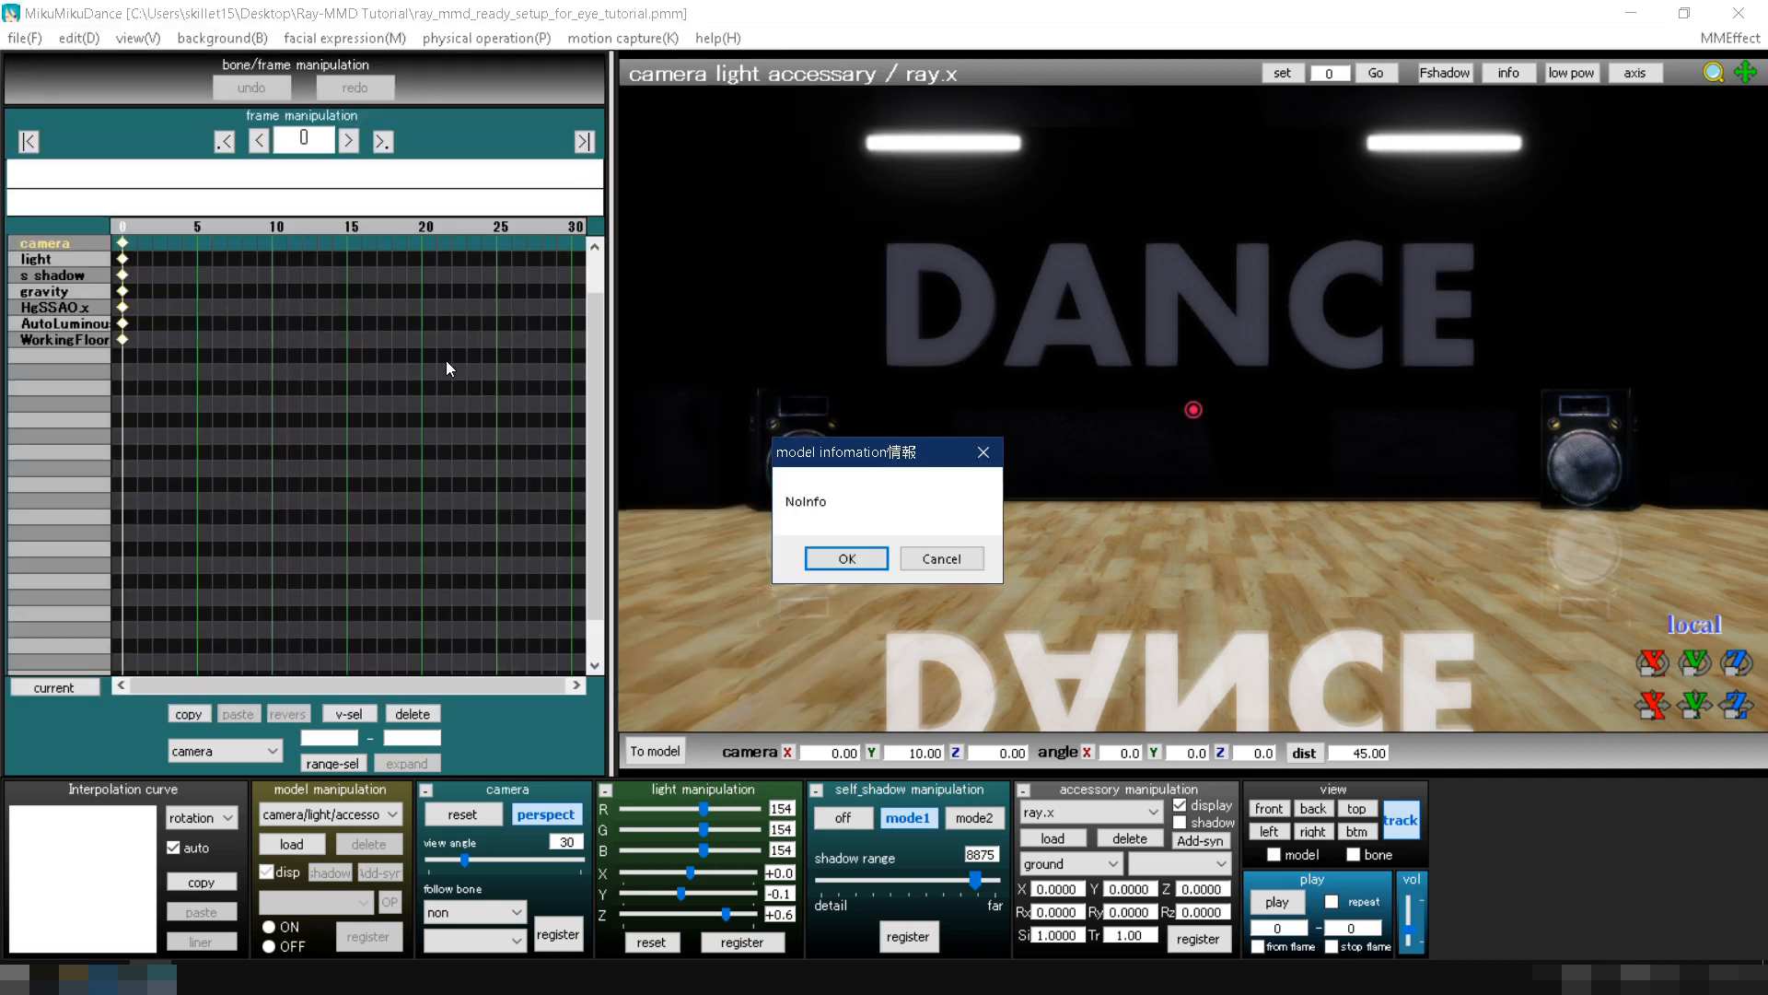
click(873, 551)
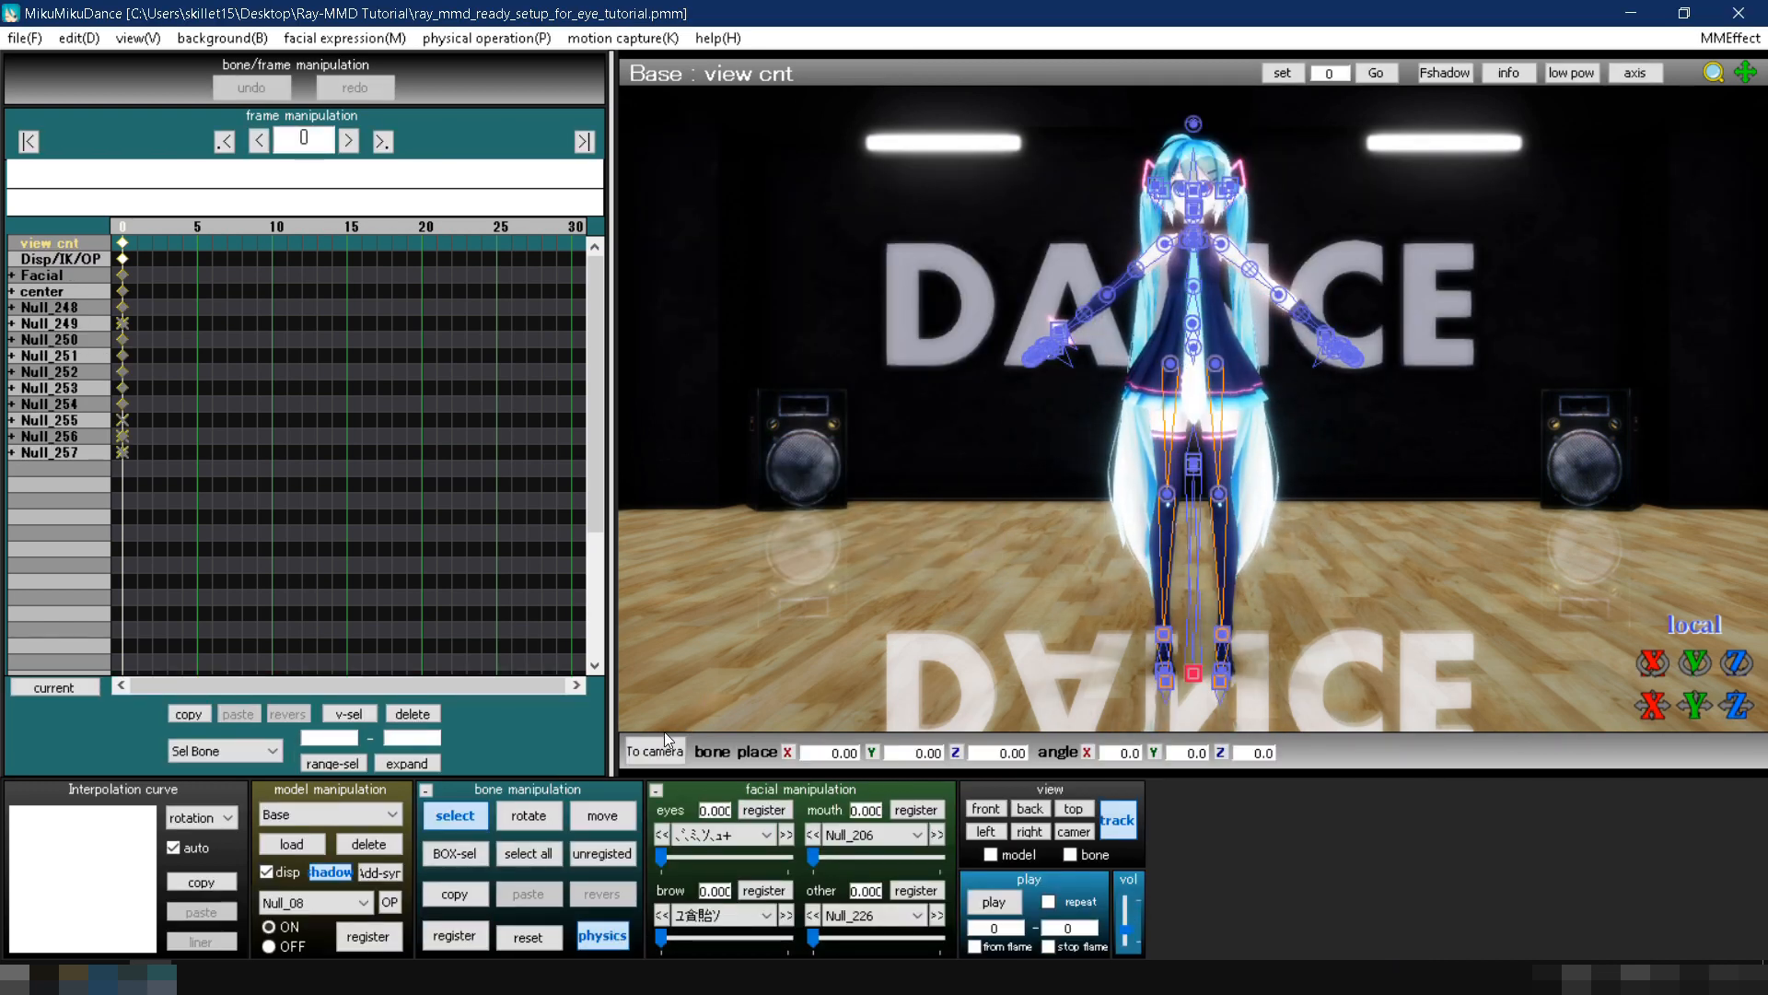
Step: Frame the camera closely on the model's eyes at height Y 18.25 and distance 3.00, and register the camera keyframe at frame 0
click(657, 750)
scroll(1043, 602, up, 10)
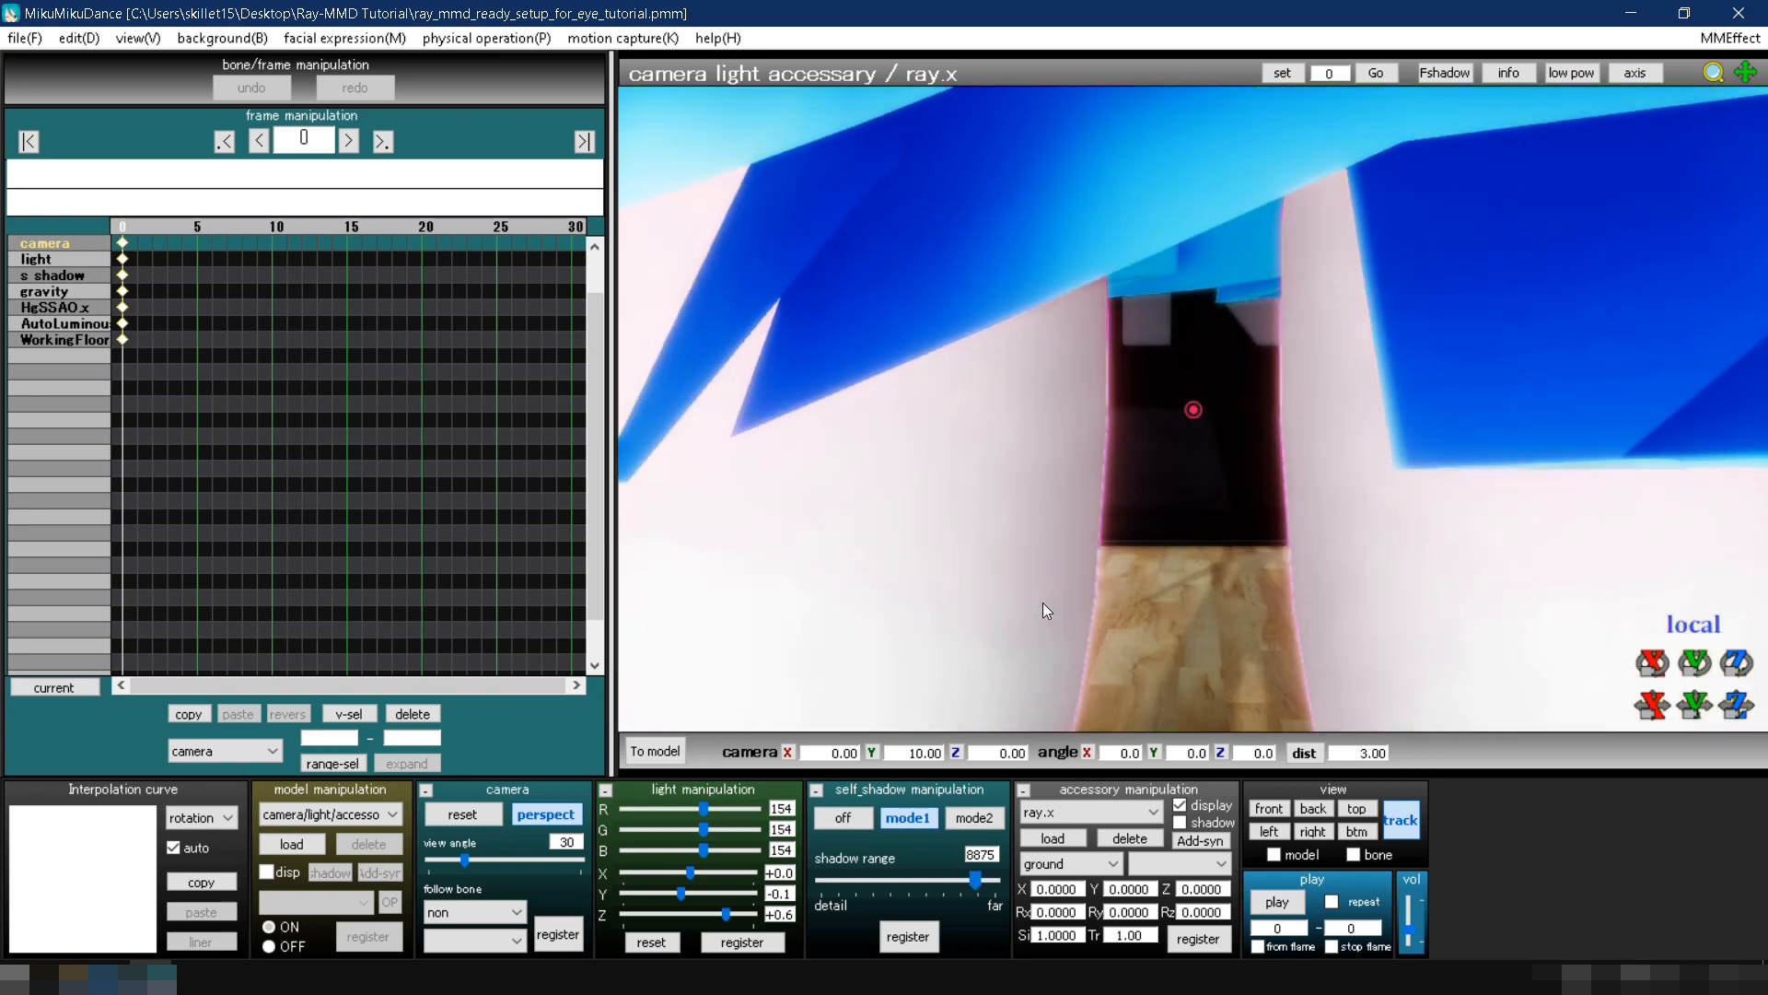
drag(1694, 705, 1693, 590)
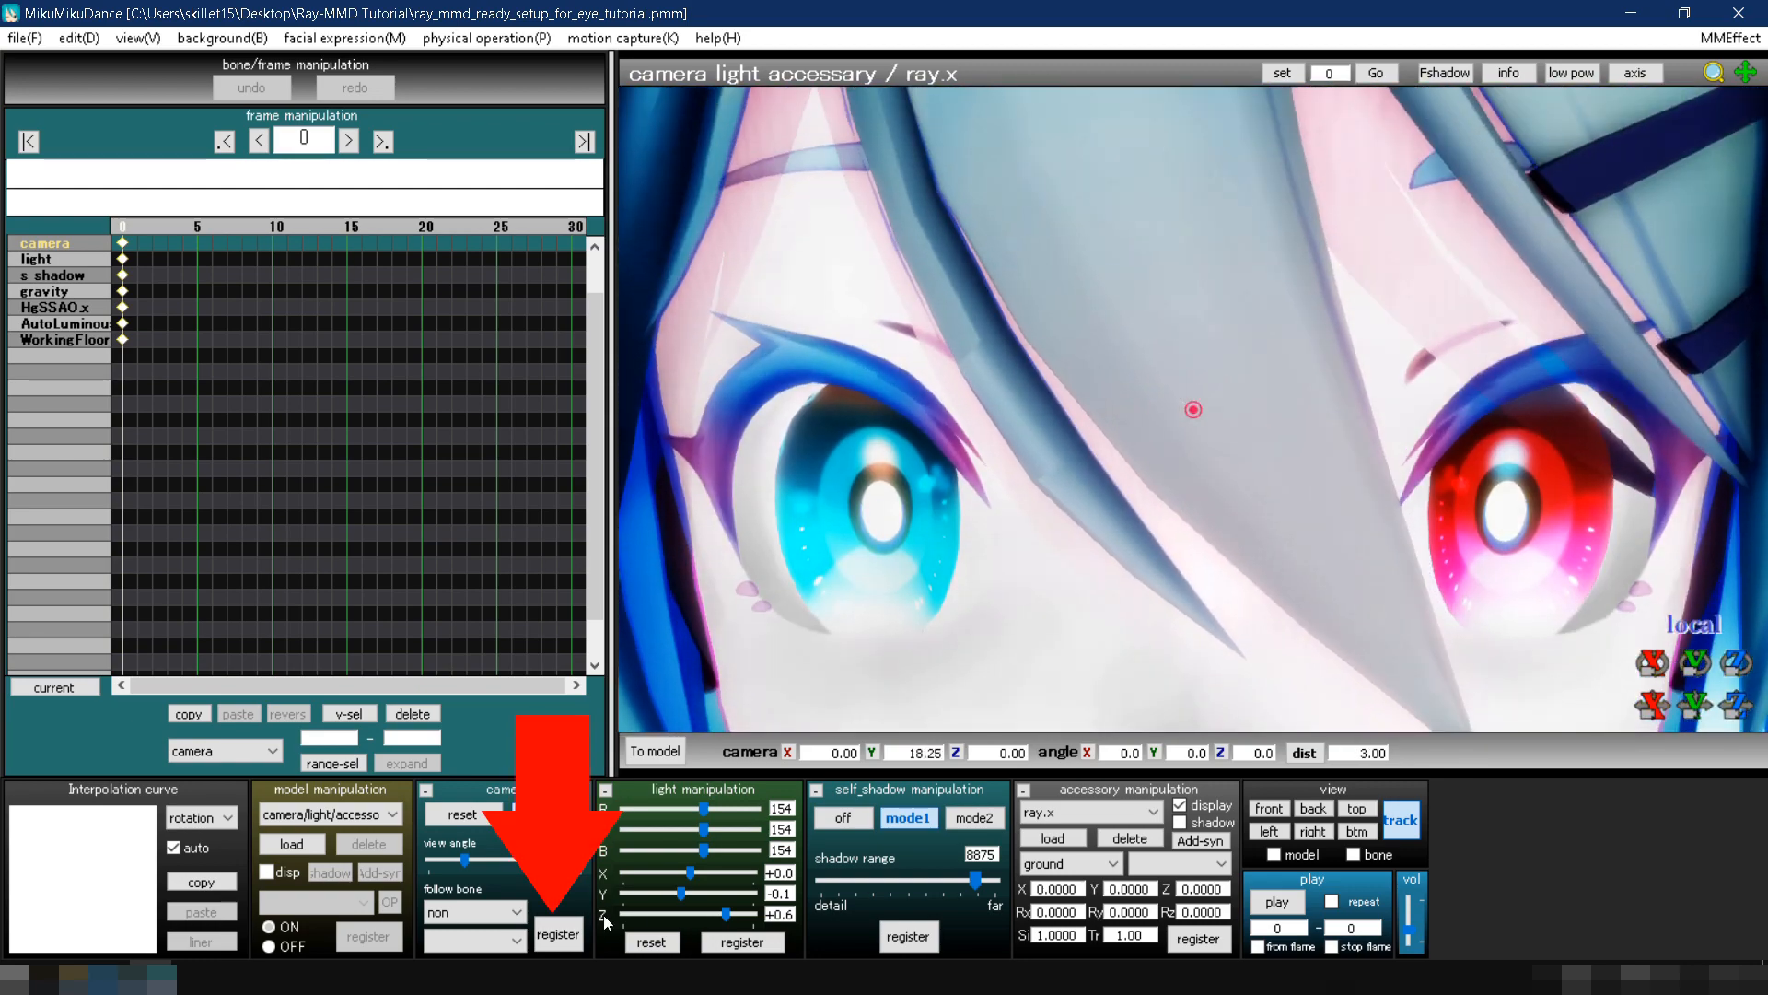
click(558, 934)
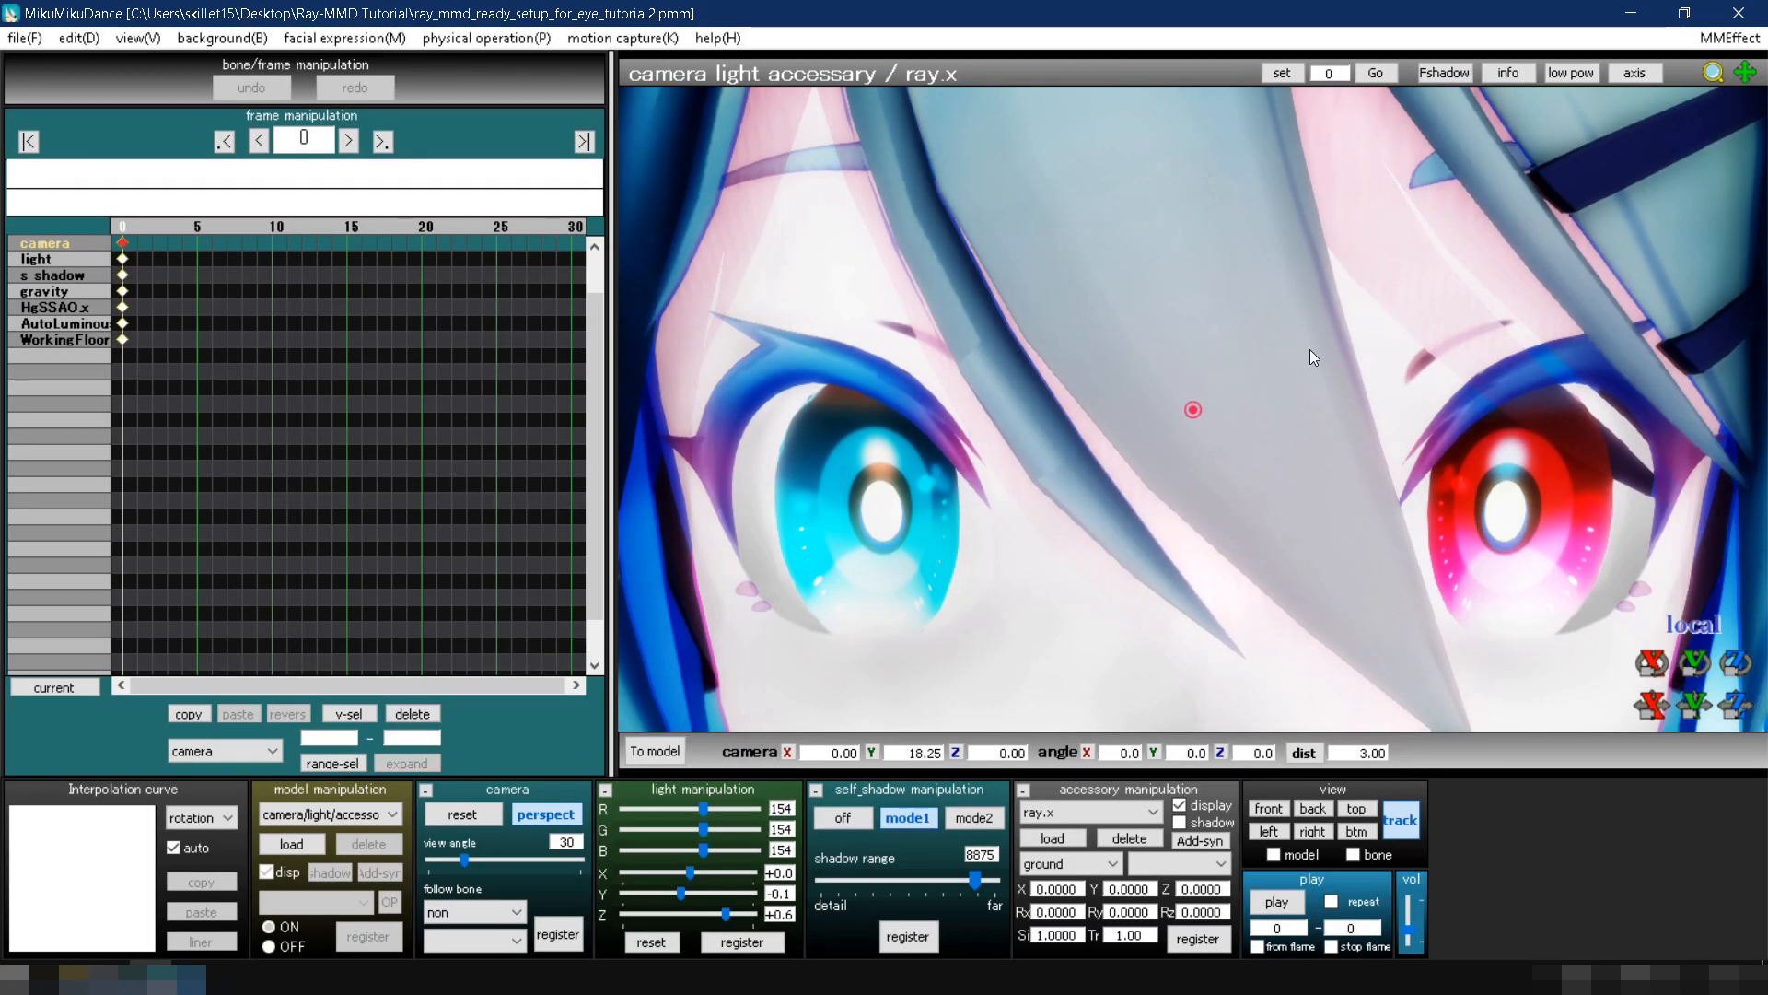
Step: Assign the main effect file from ray-mmd-1.5.2's Main folder to Black_v2.pmx as its main render target effect
click(1708, 40)
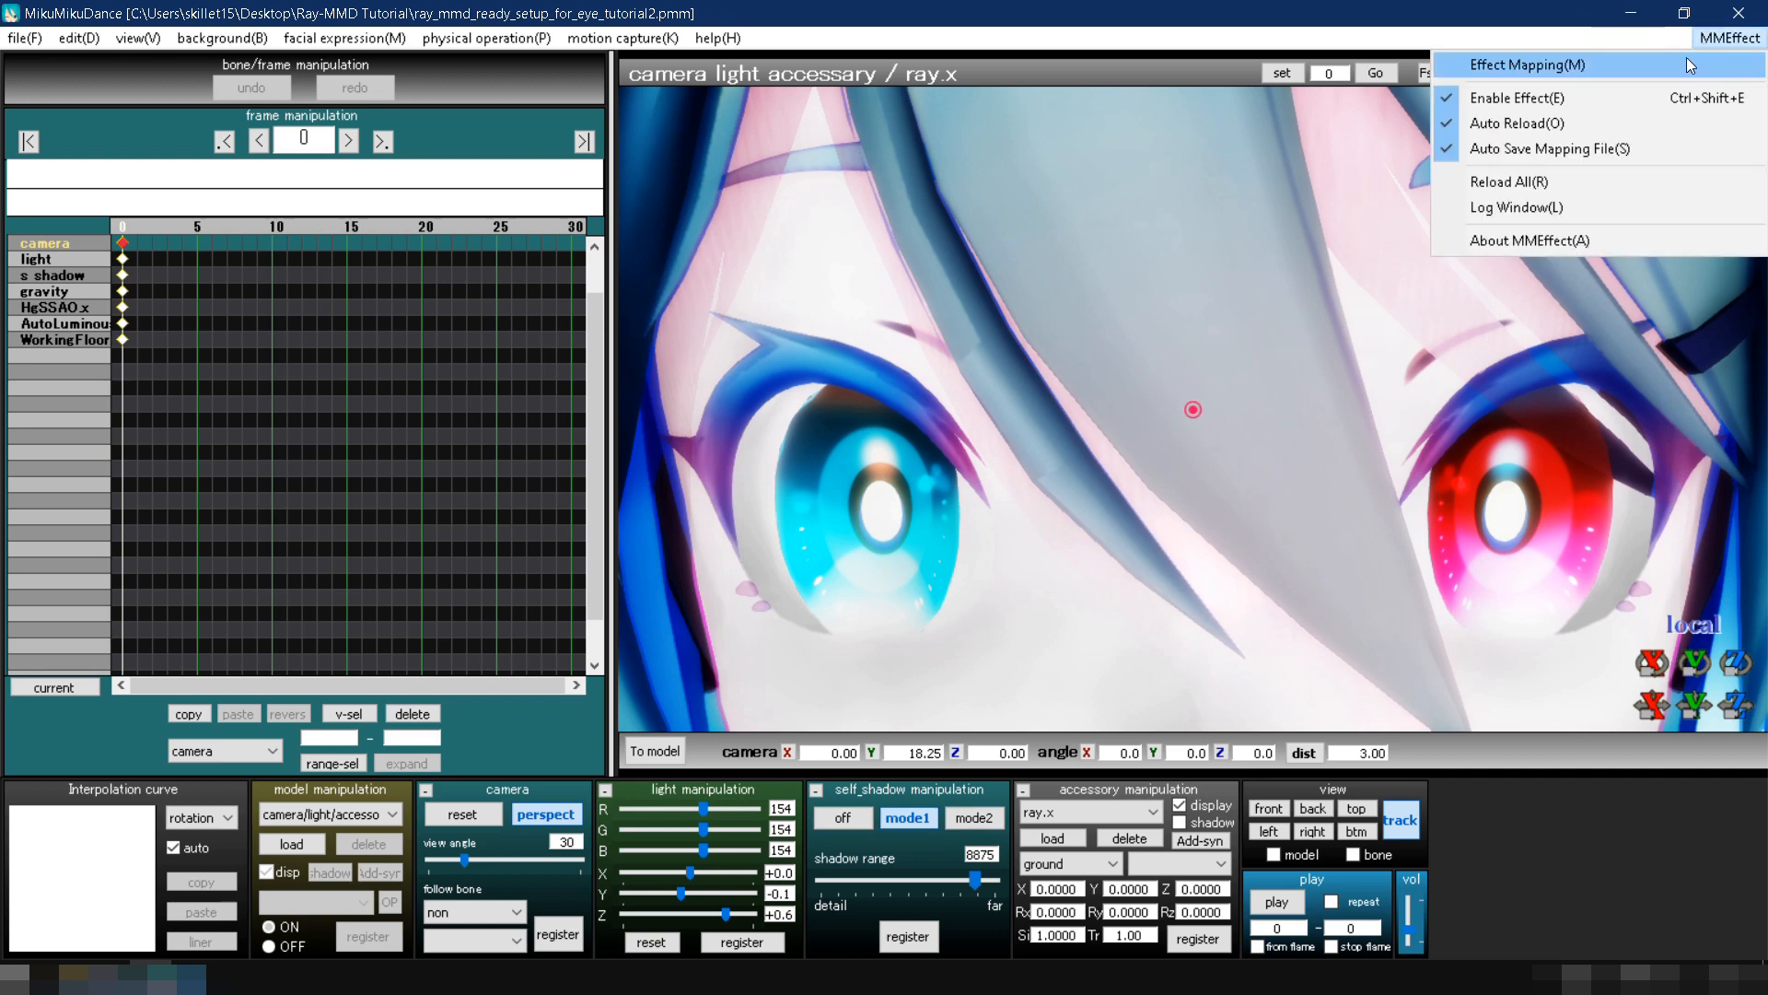
click(1678, 61)
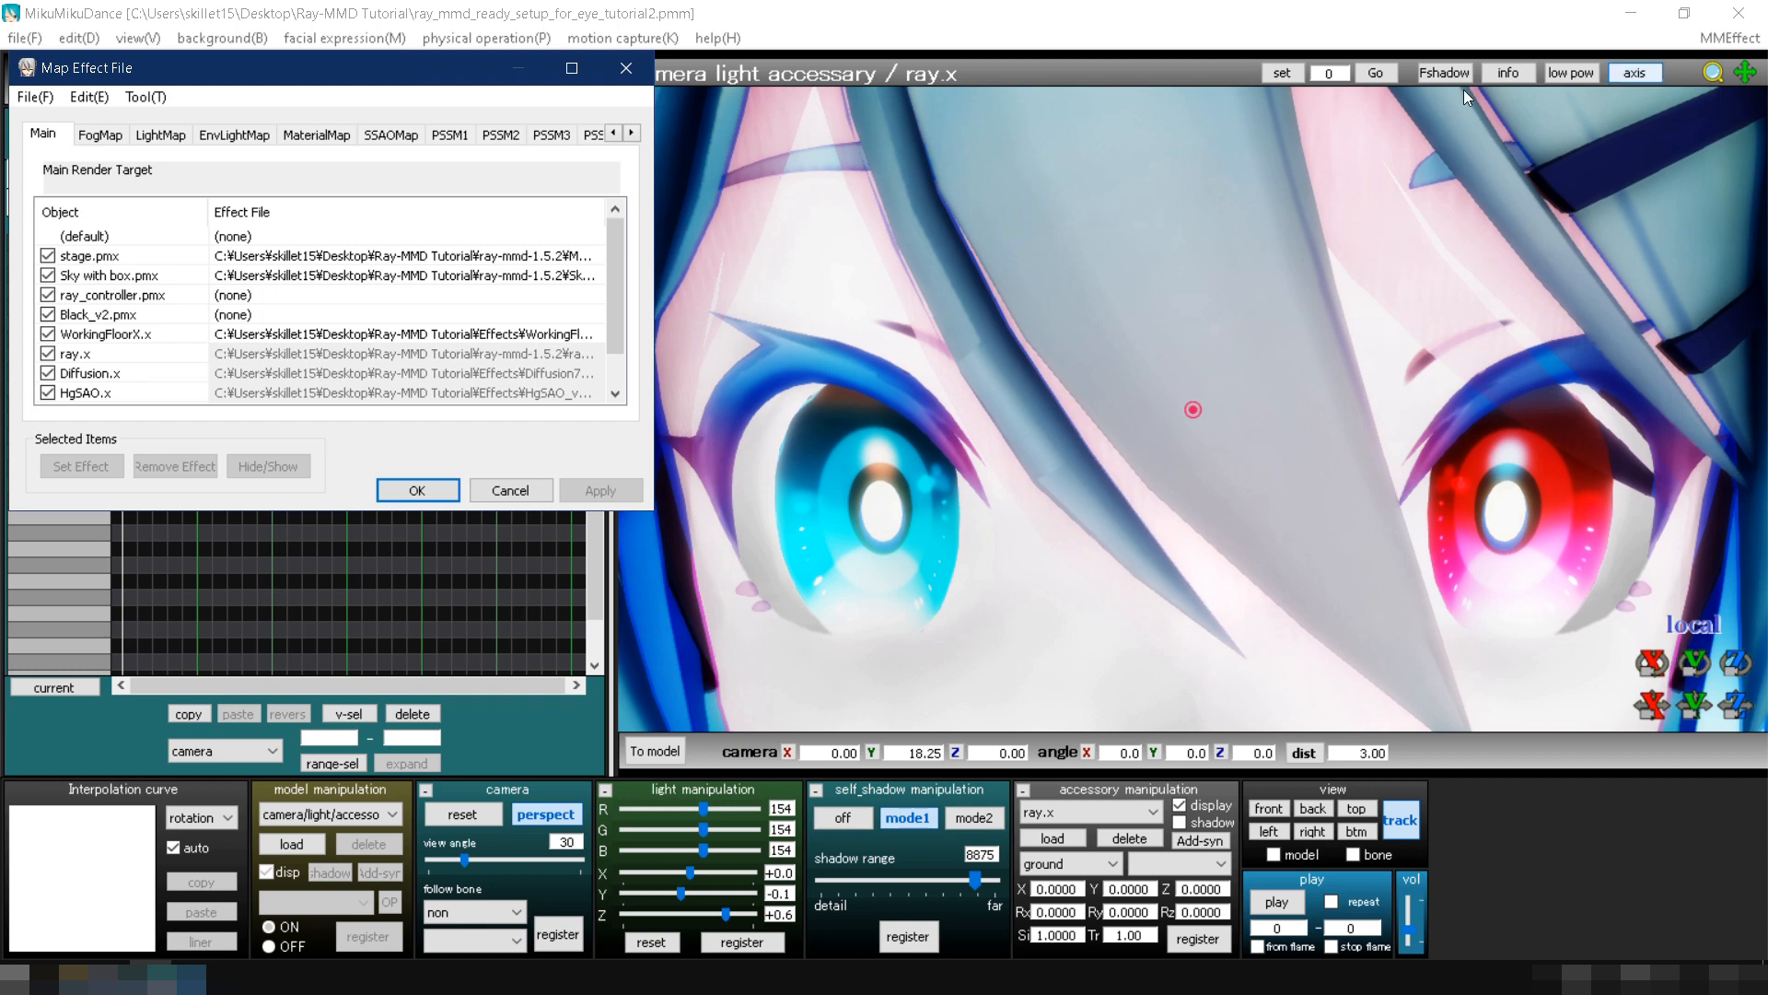
double_click(210, 314)
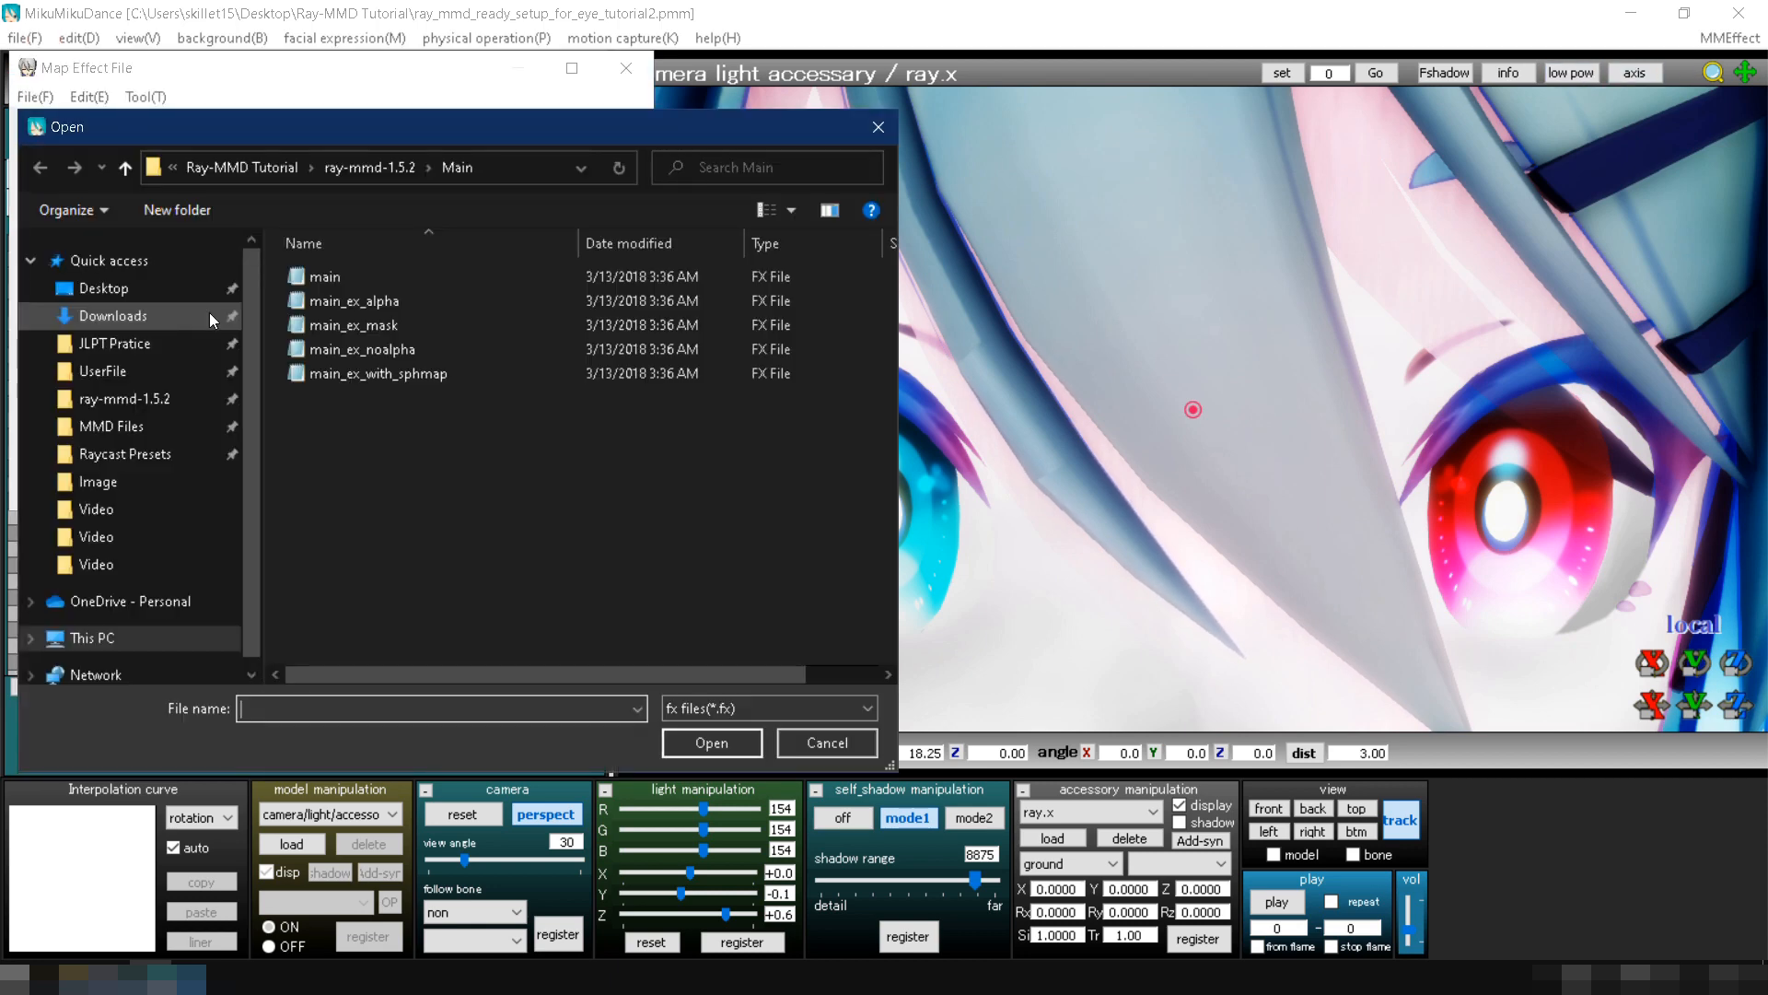
click(346, 158)
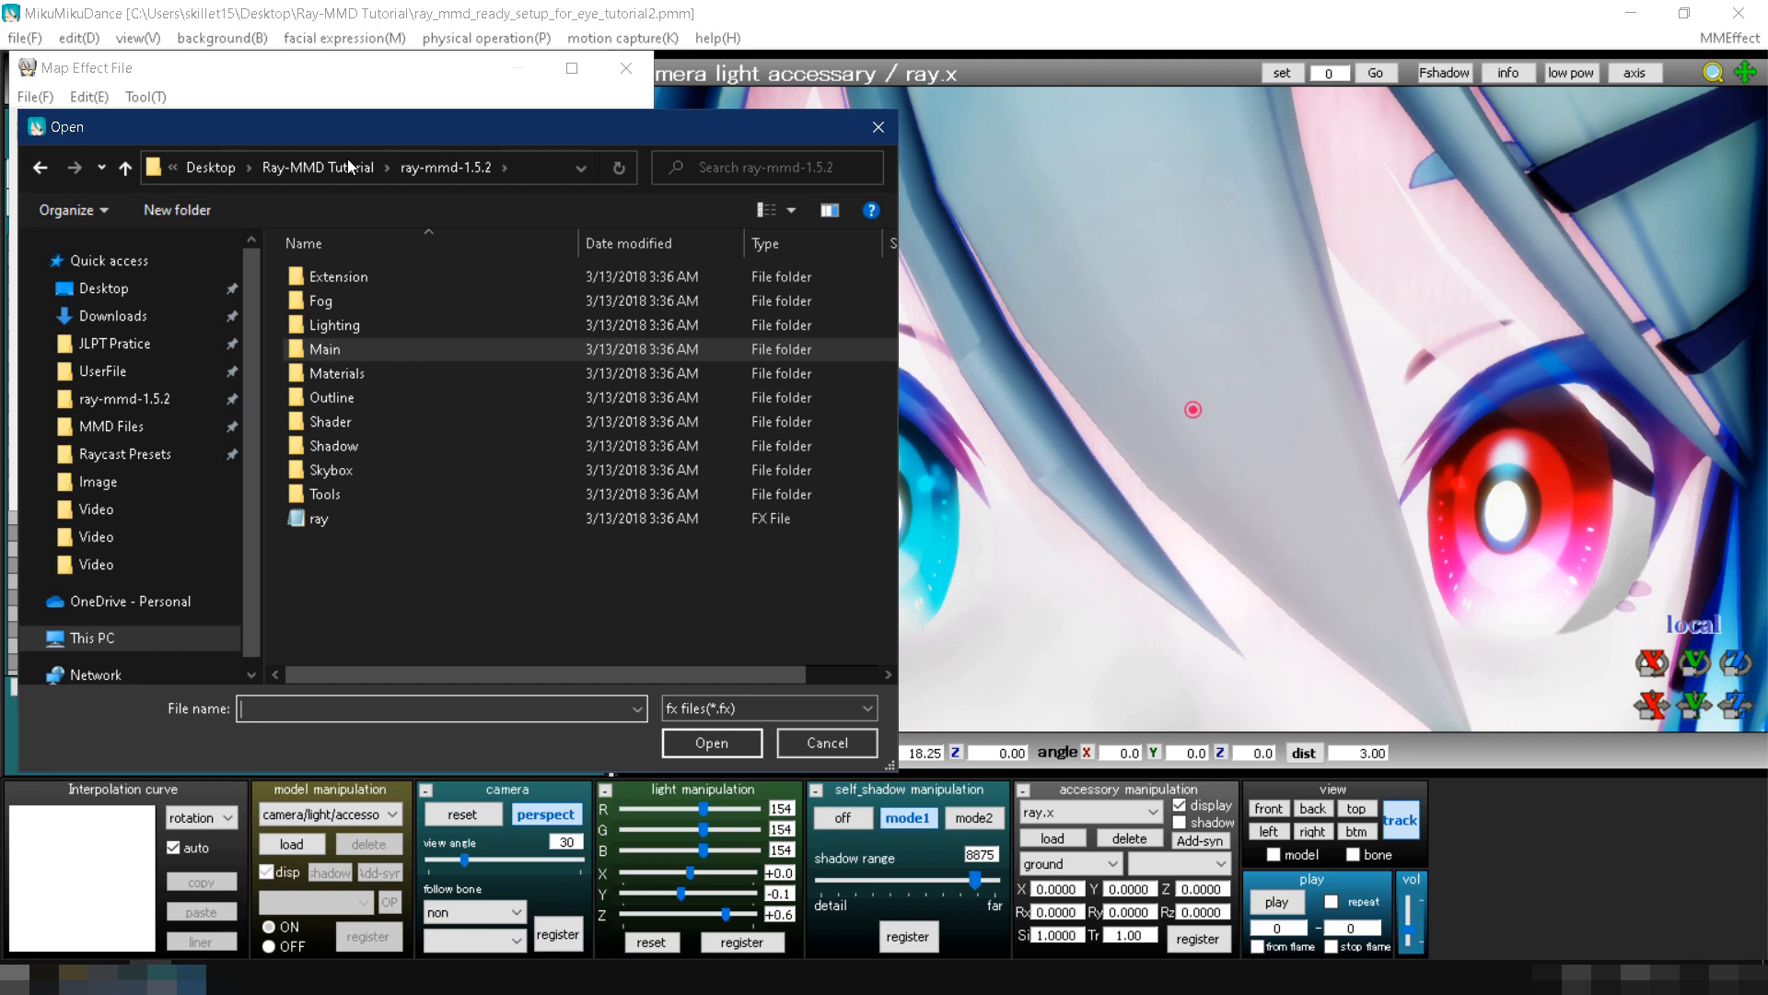
double_click(324, 349)
double_click(324, 277)
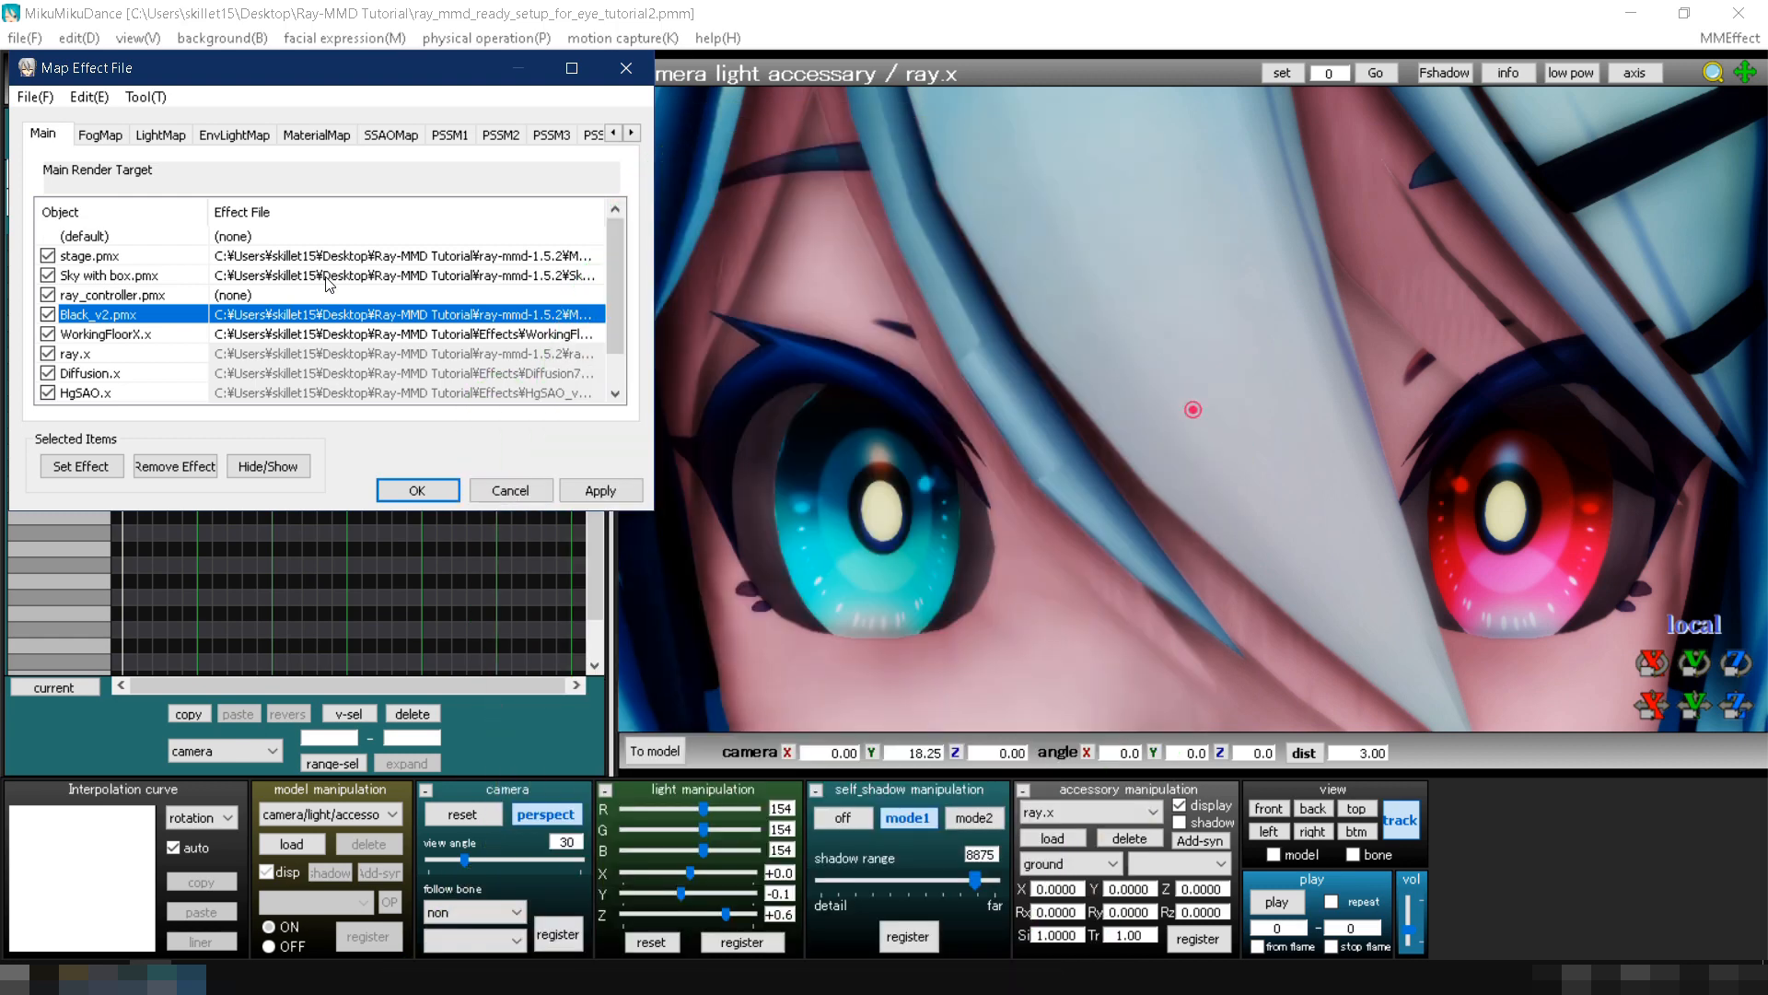
Step: Extract the subsets of Black_v2.pmx in the material map and select the Left Eye, Right Eye and Highlight entries in turn
click(316, 138)
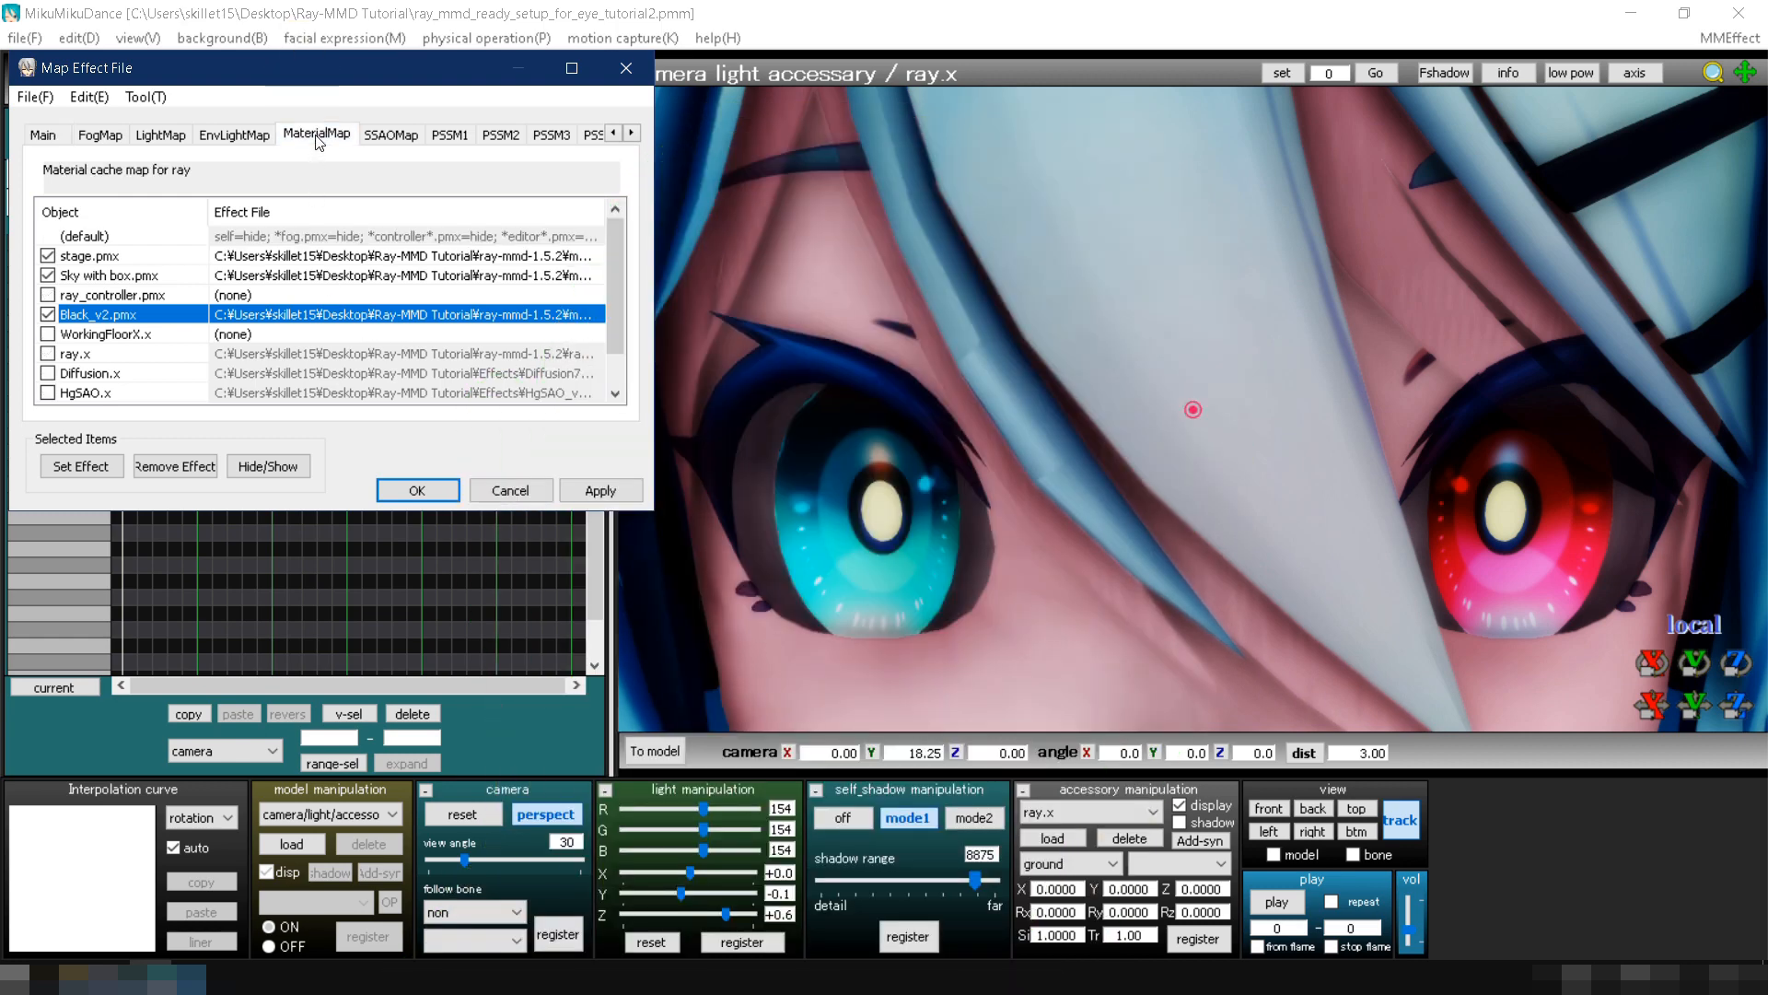
right_click(226, 327)
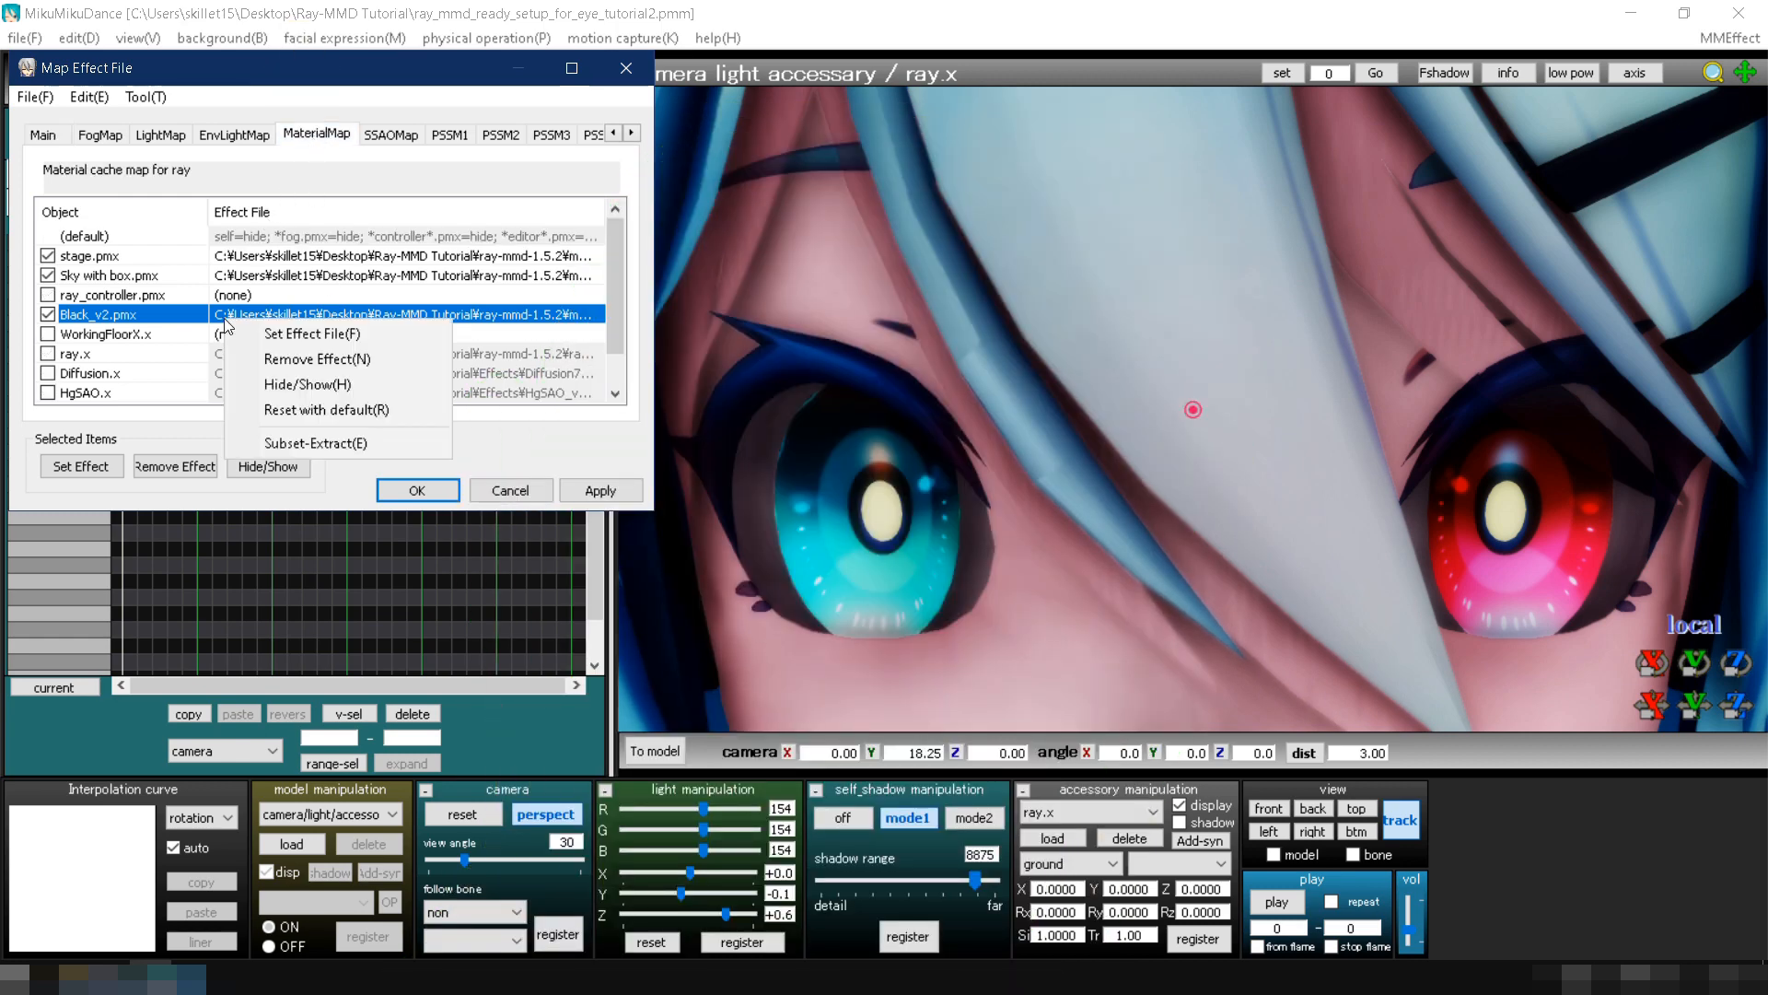
click(256, 443)
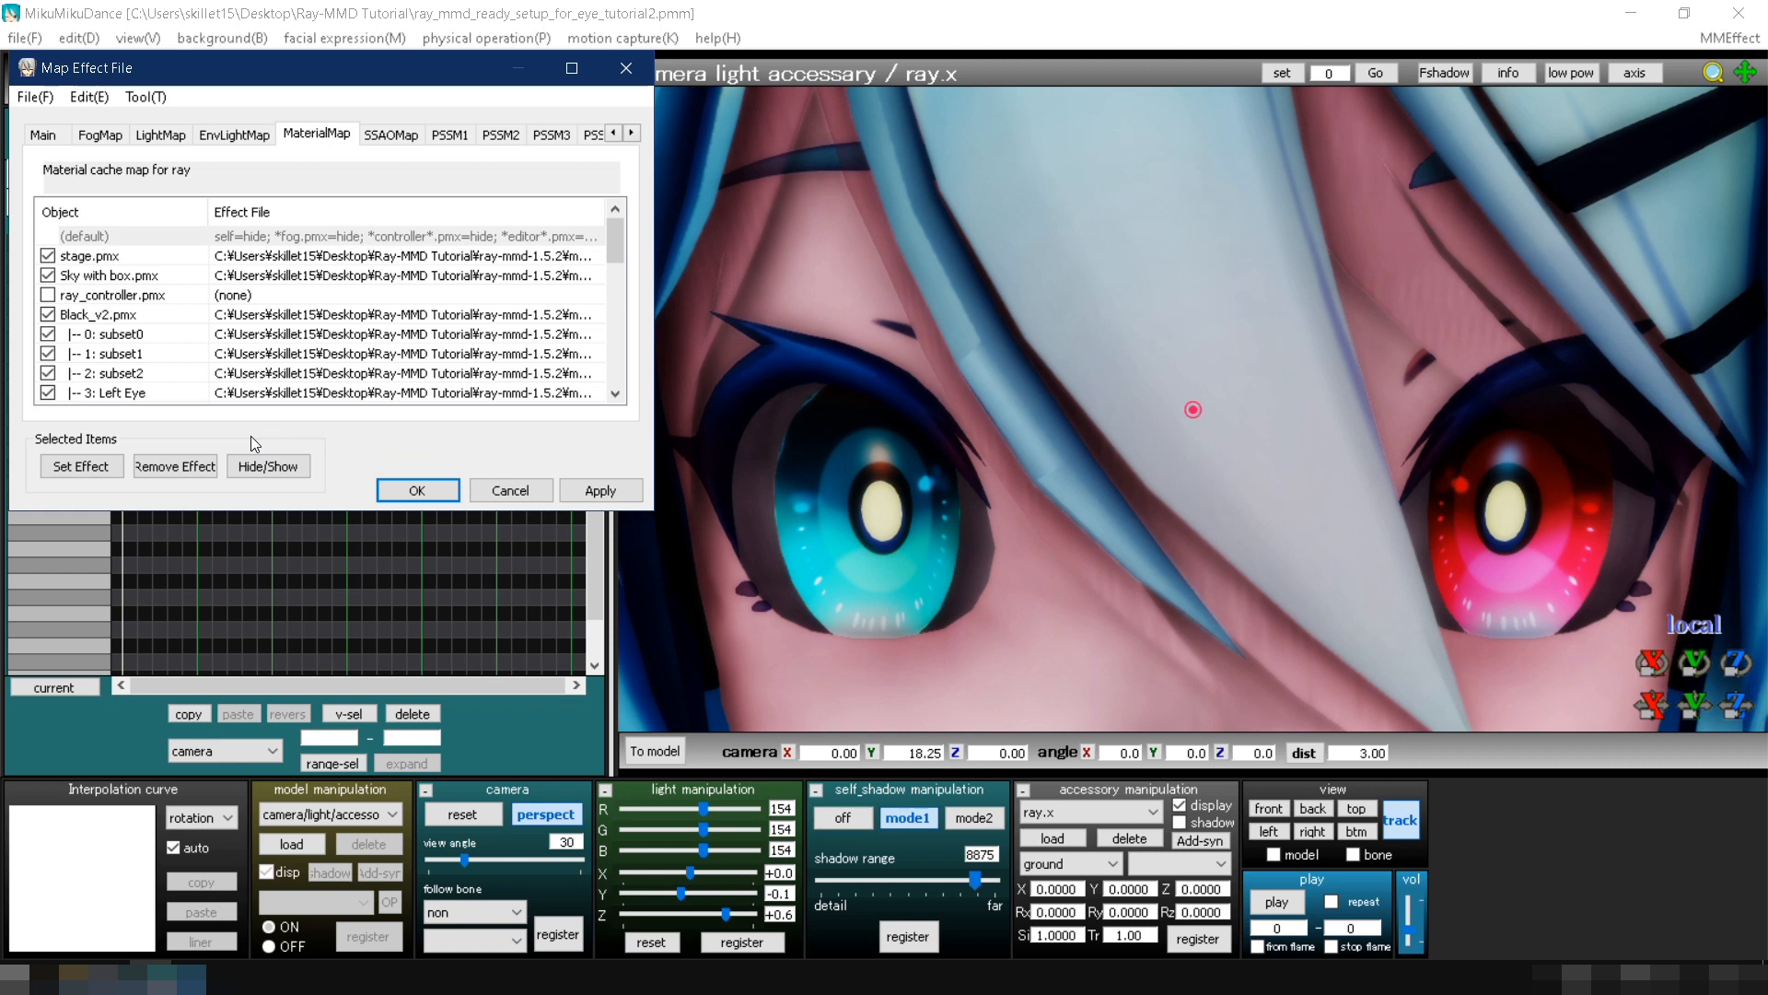
scroll(264, 324, down, 1)
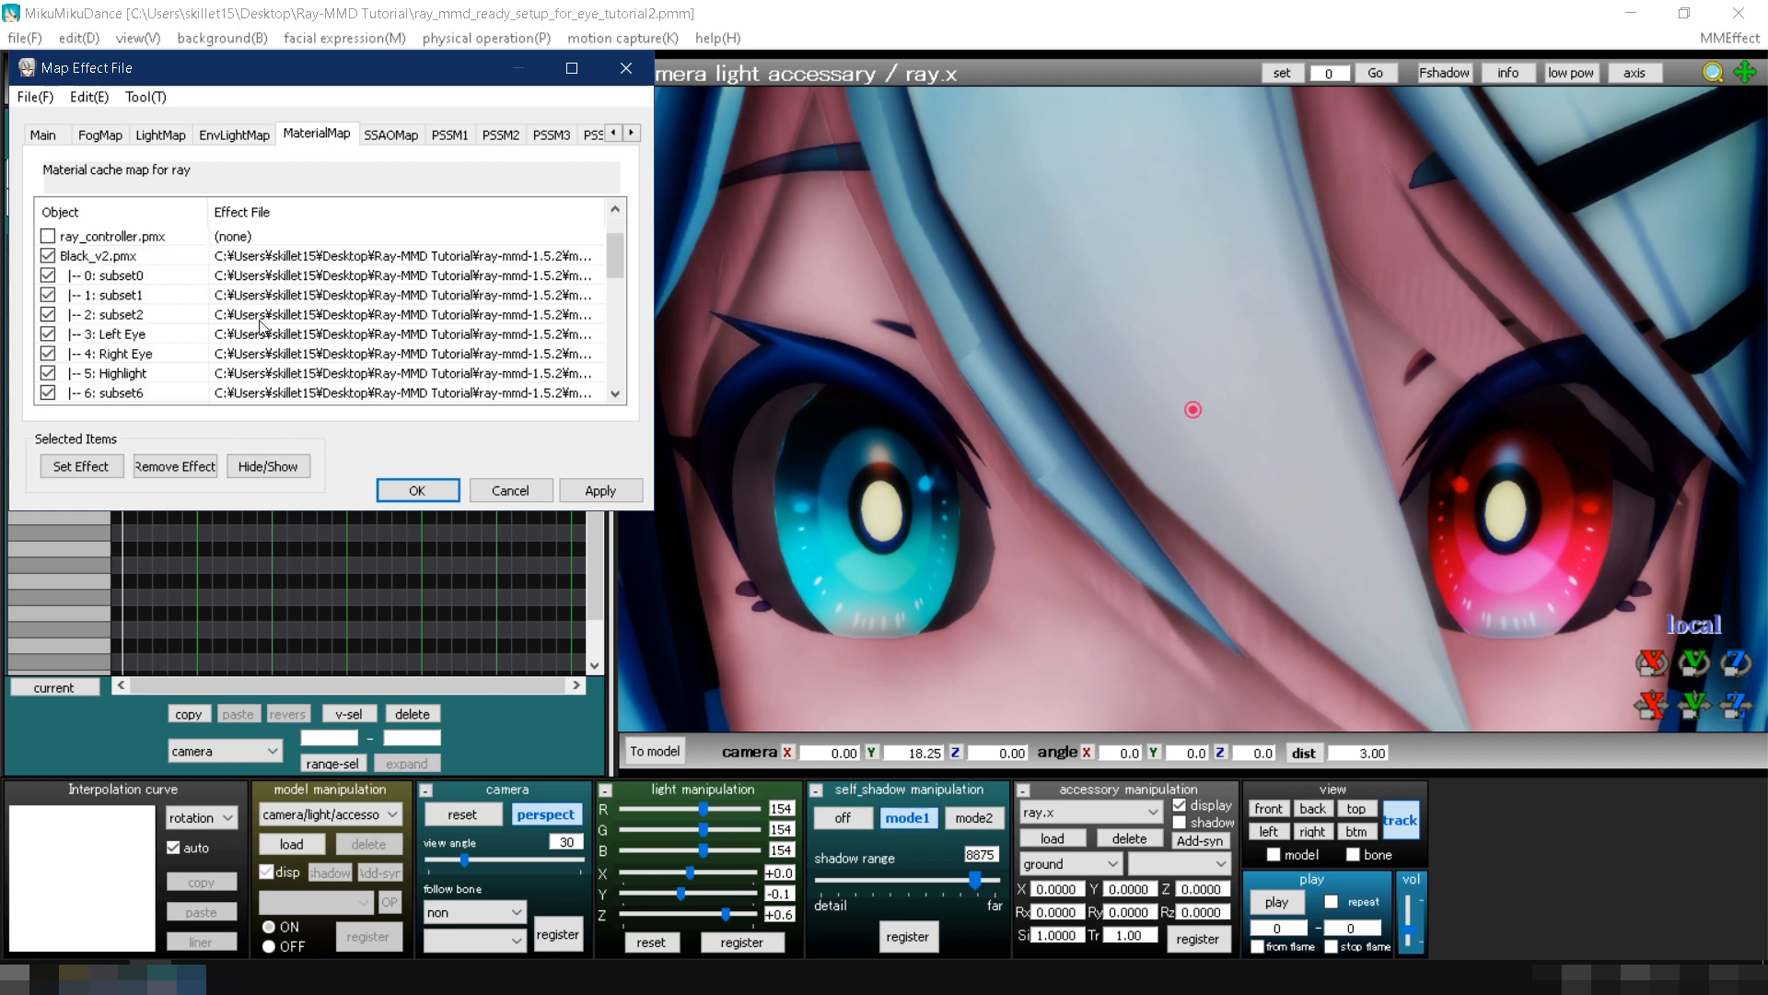
click(131, 337)
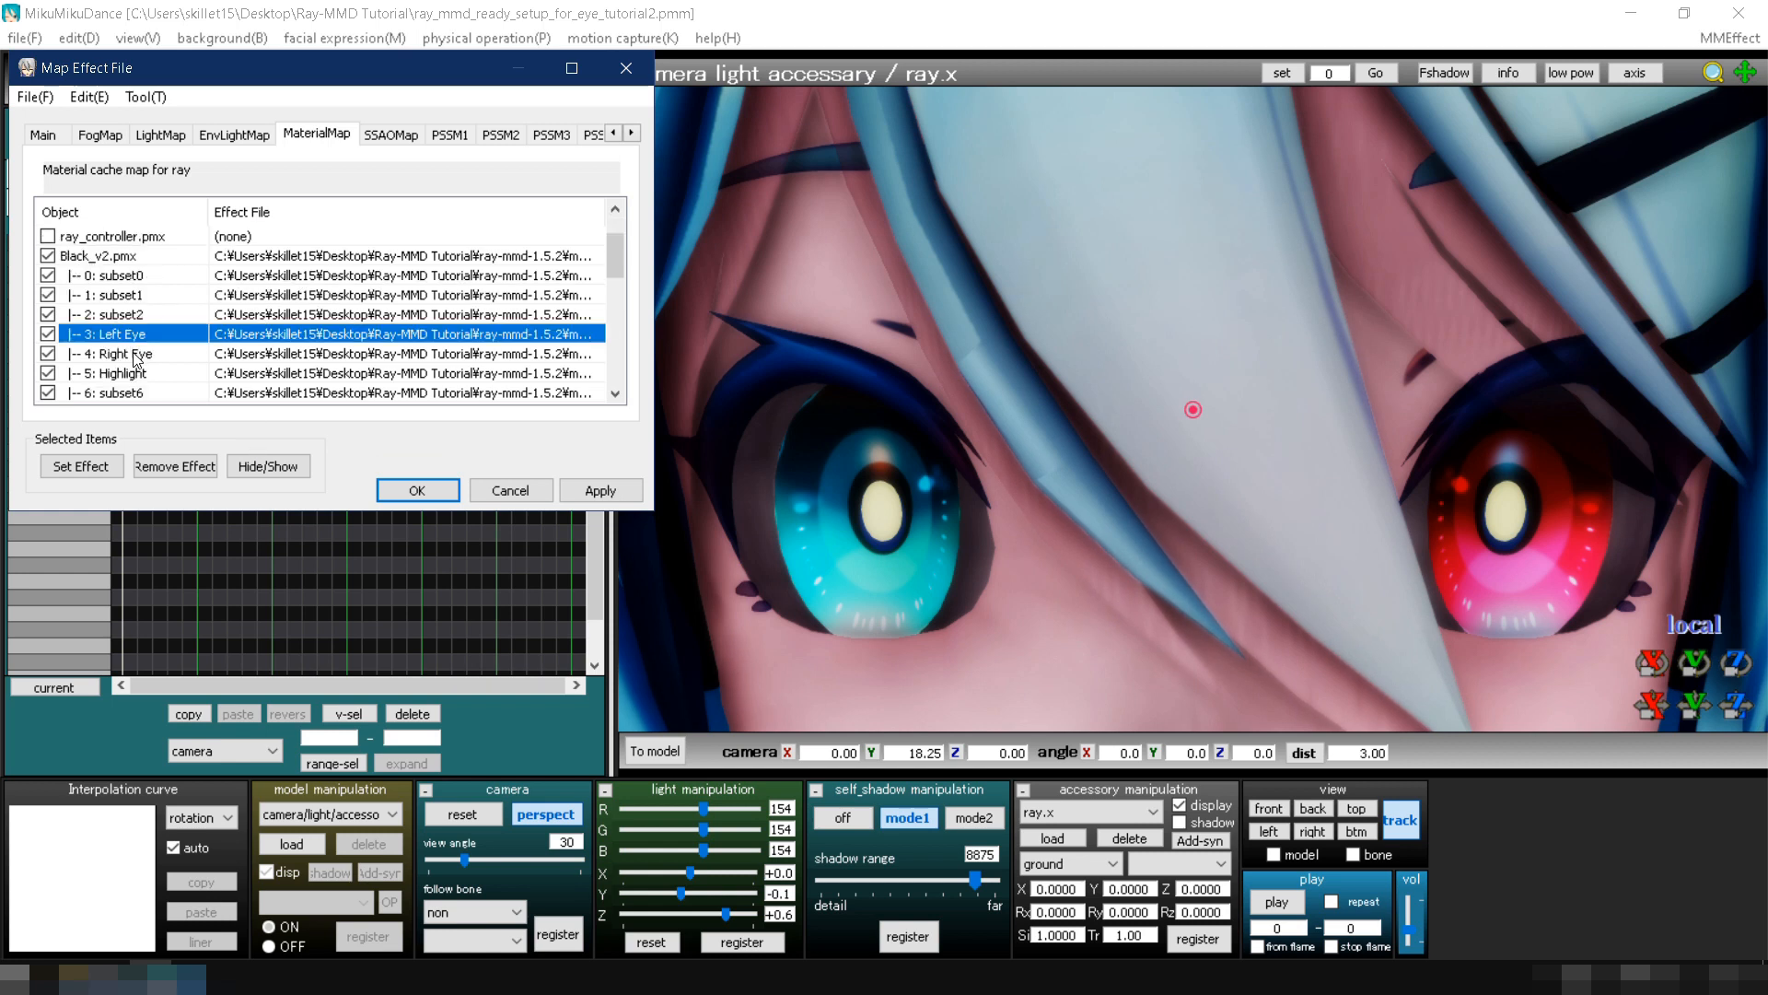
click(135, 357)
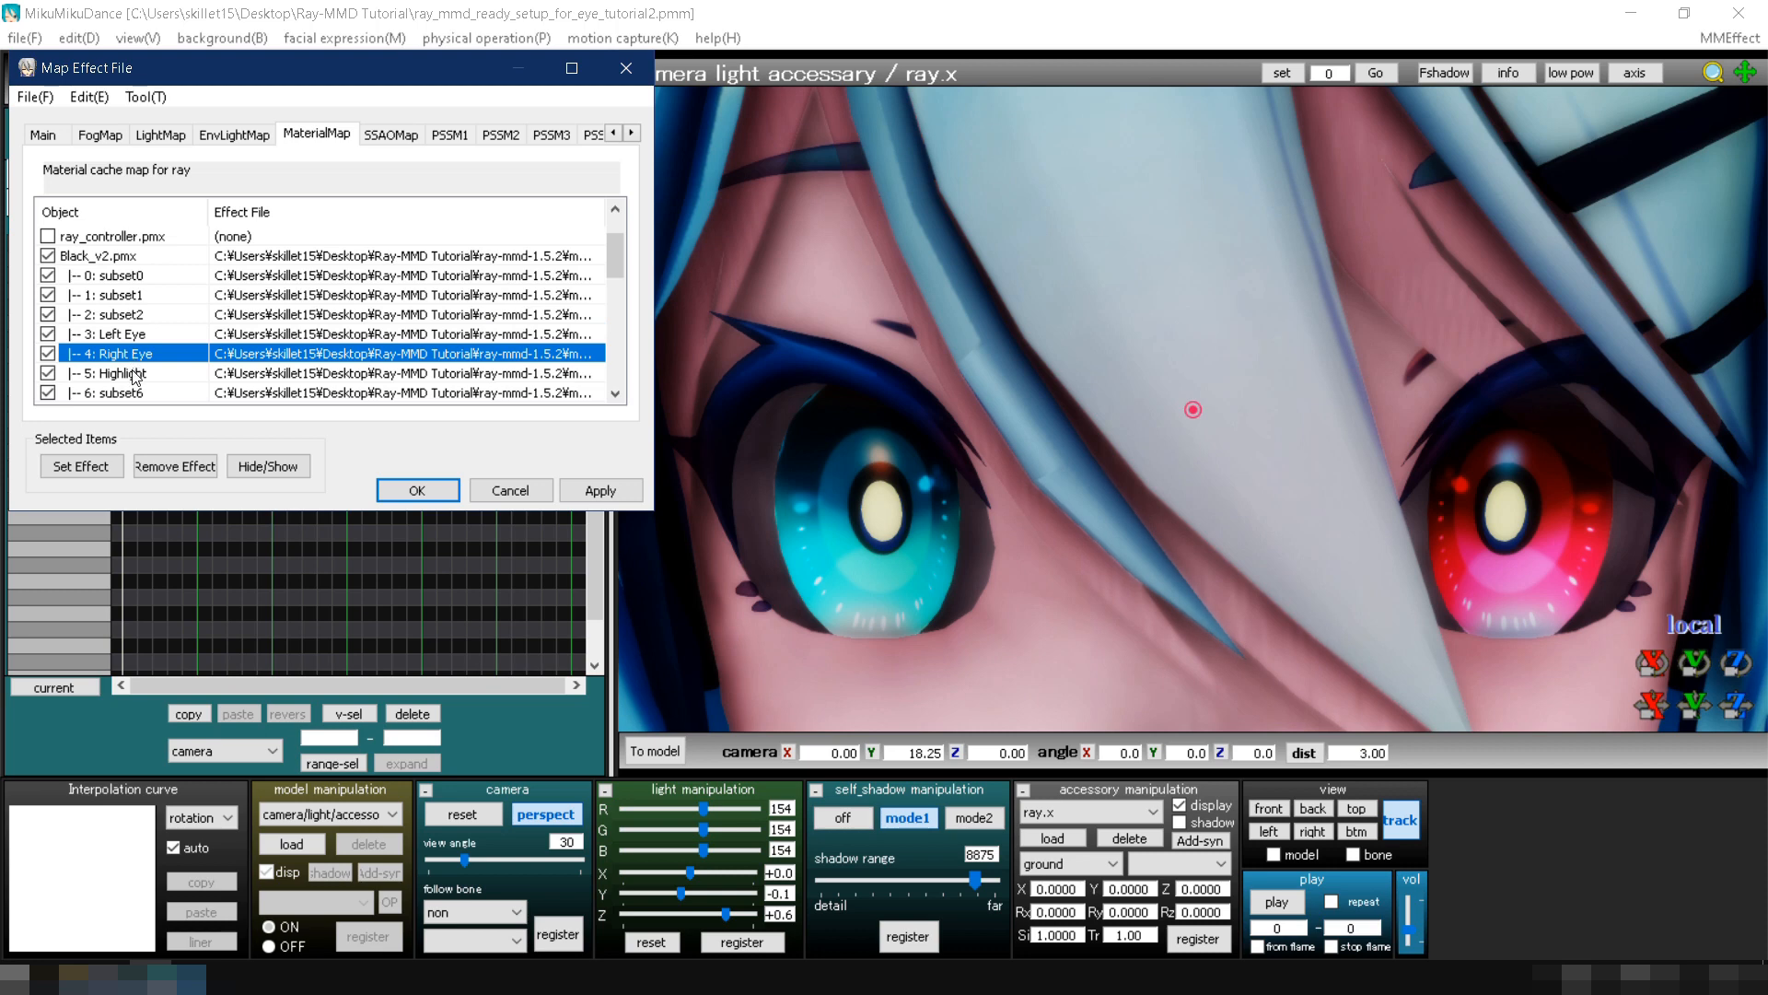
click(135, 376)
Step: Disable subset17 of Black_v2.pmx in the material map and accept the effect mapping
scroll(135, 378, down, 3)
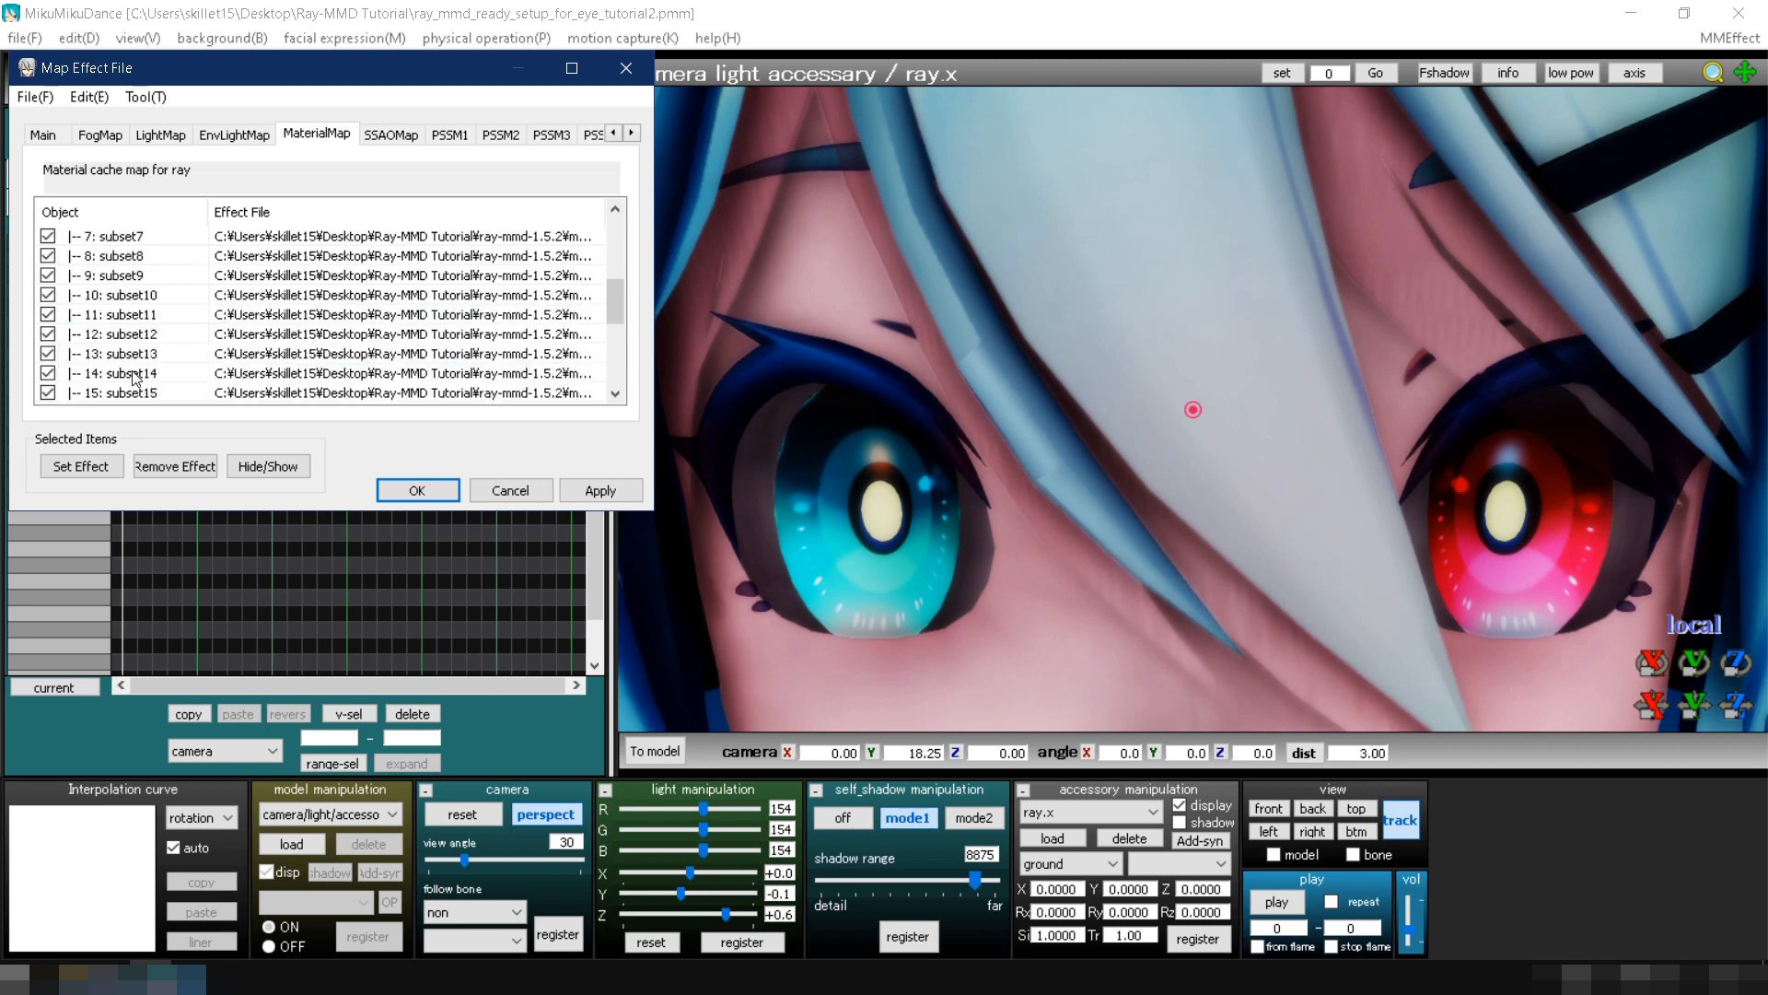
scroll(135, 378, down, 1)
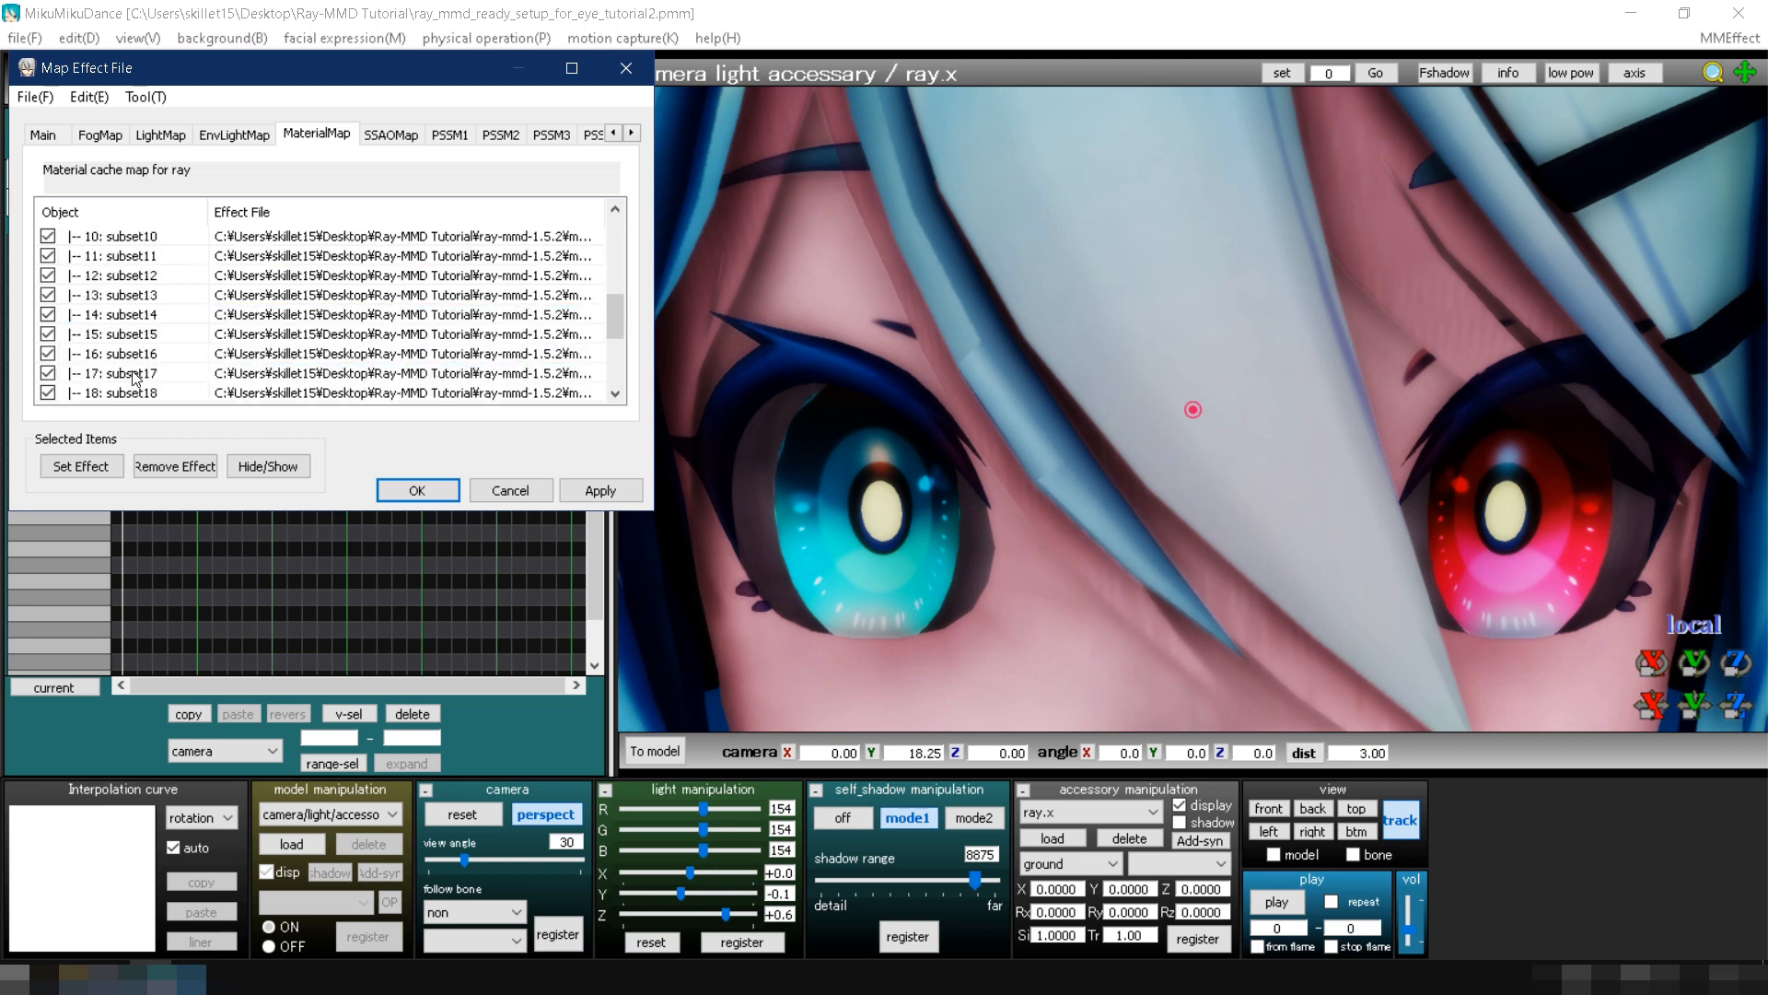
click(48, 373)
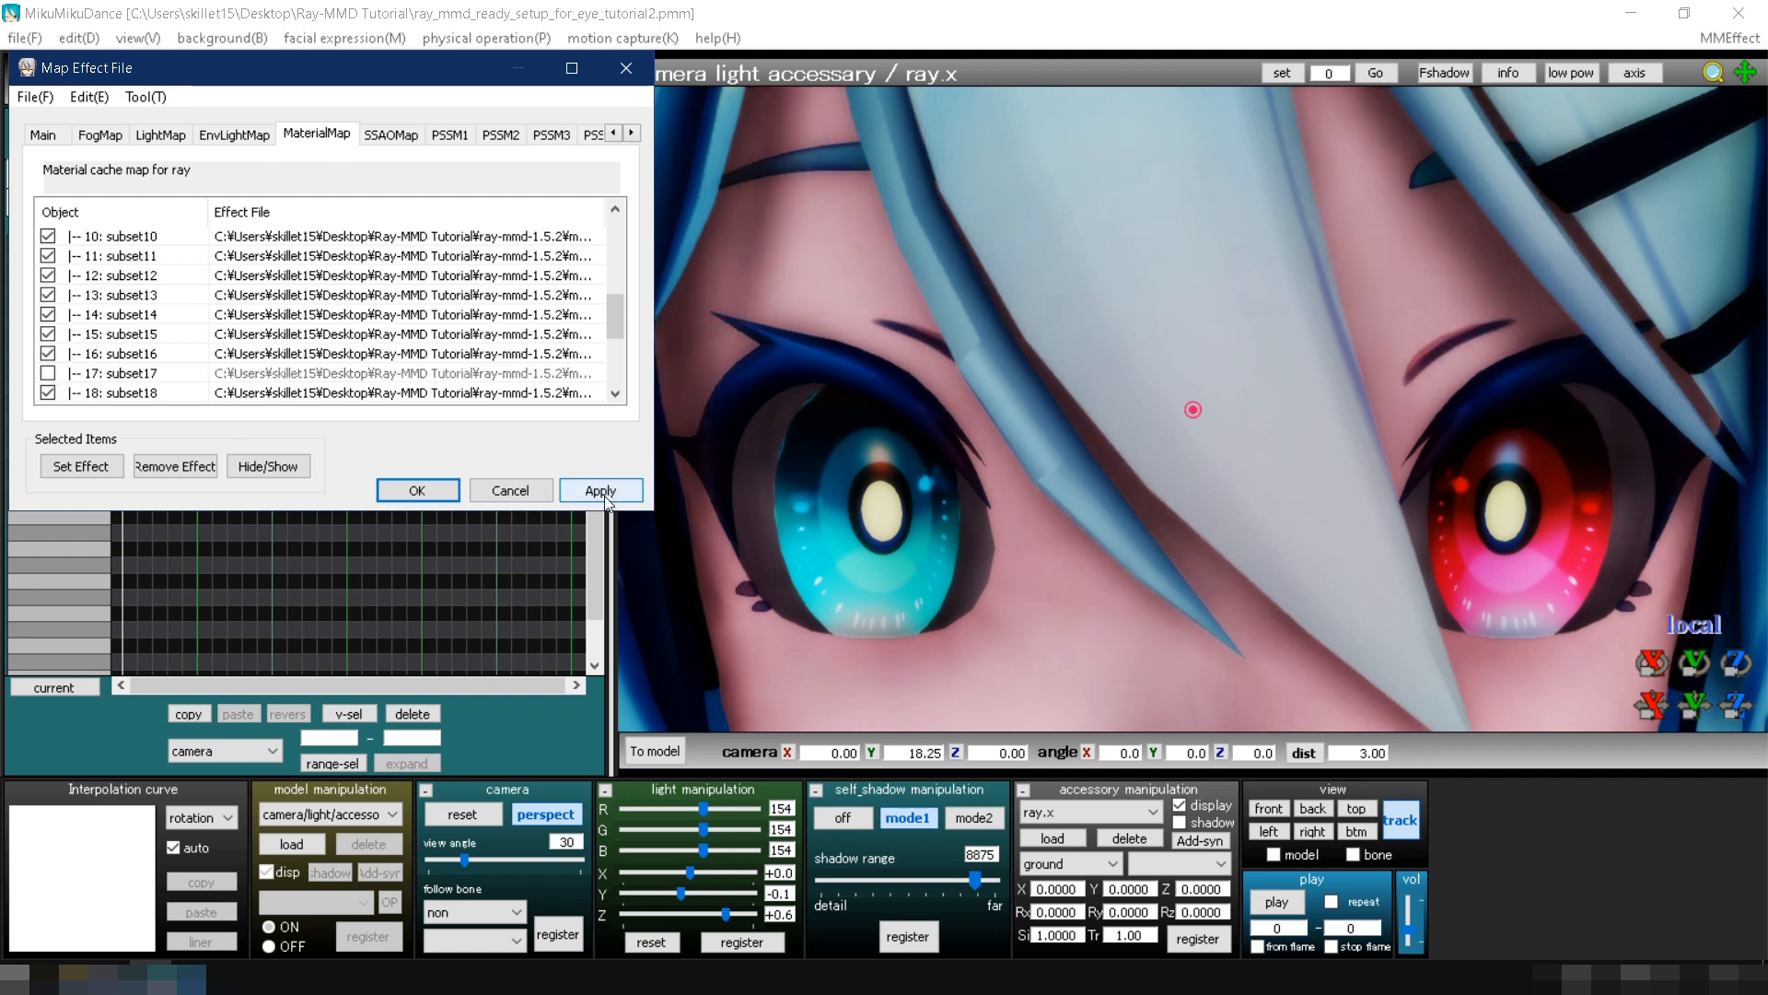
click(439, 494)
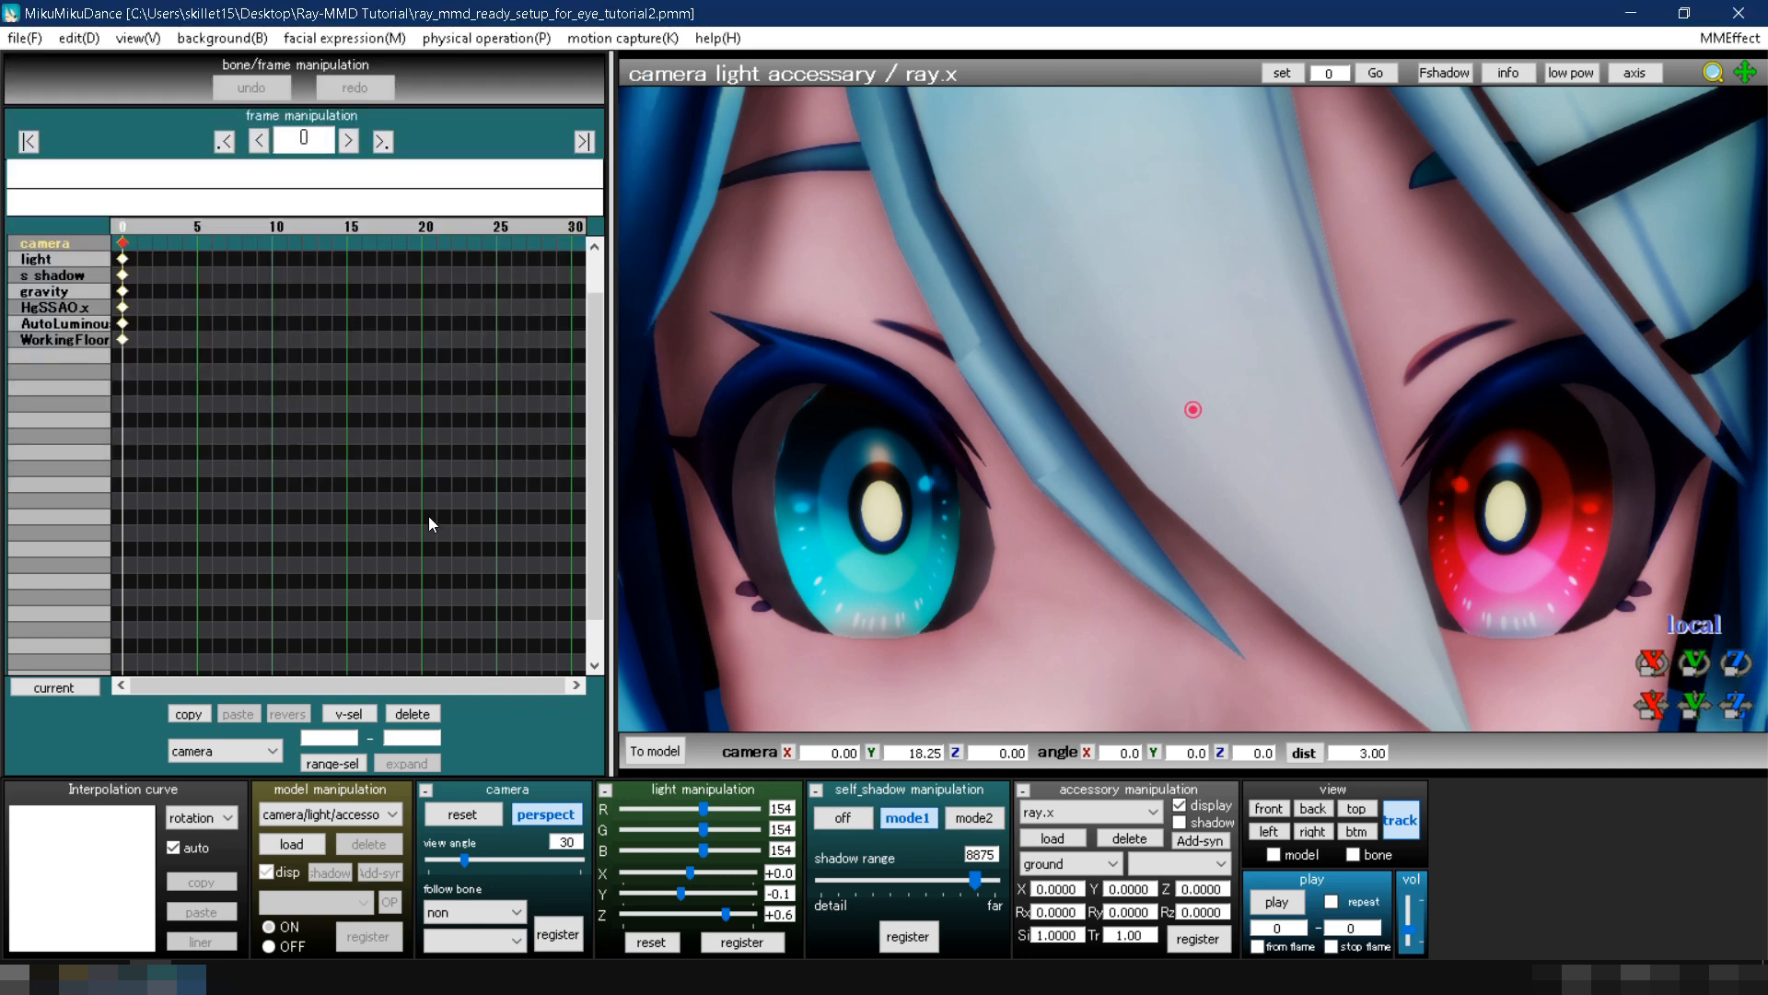
Step: Select the Base model, set its current eye morph to about 0.200 and register it at frame 0
click(334, 814)
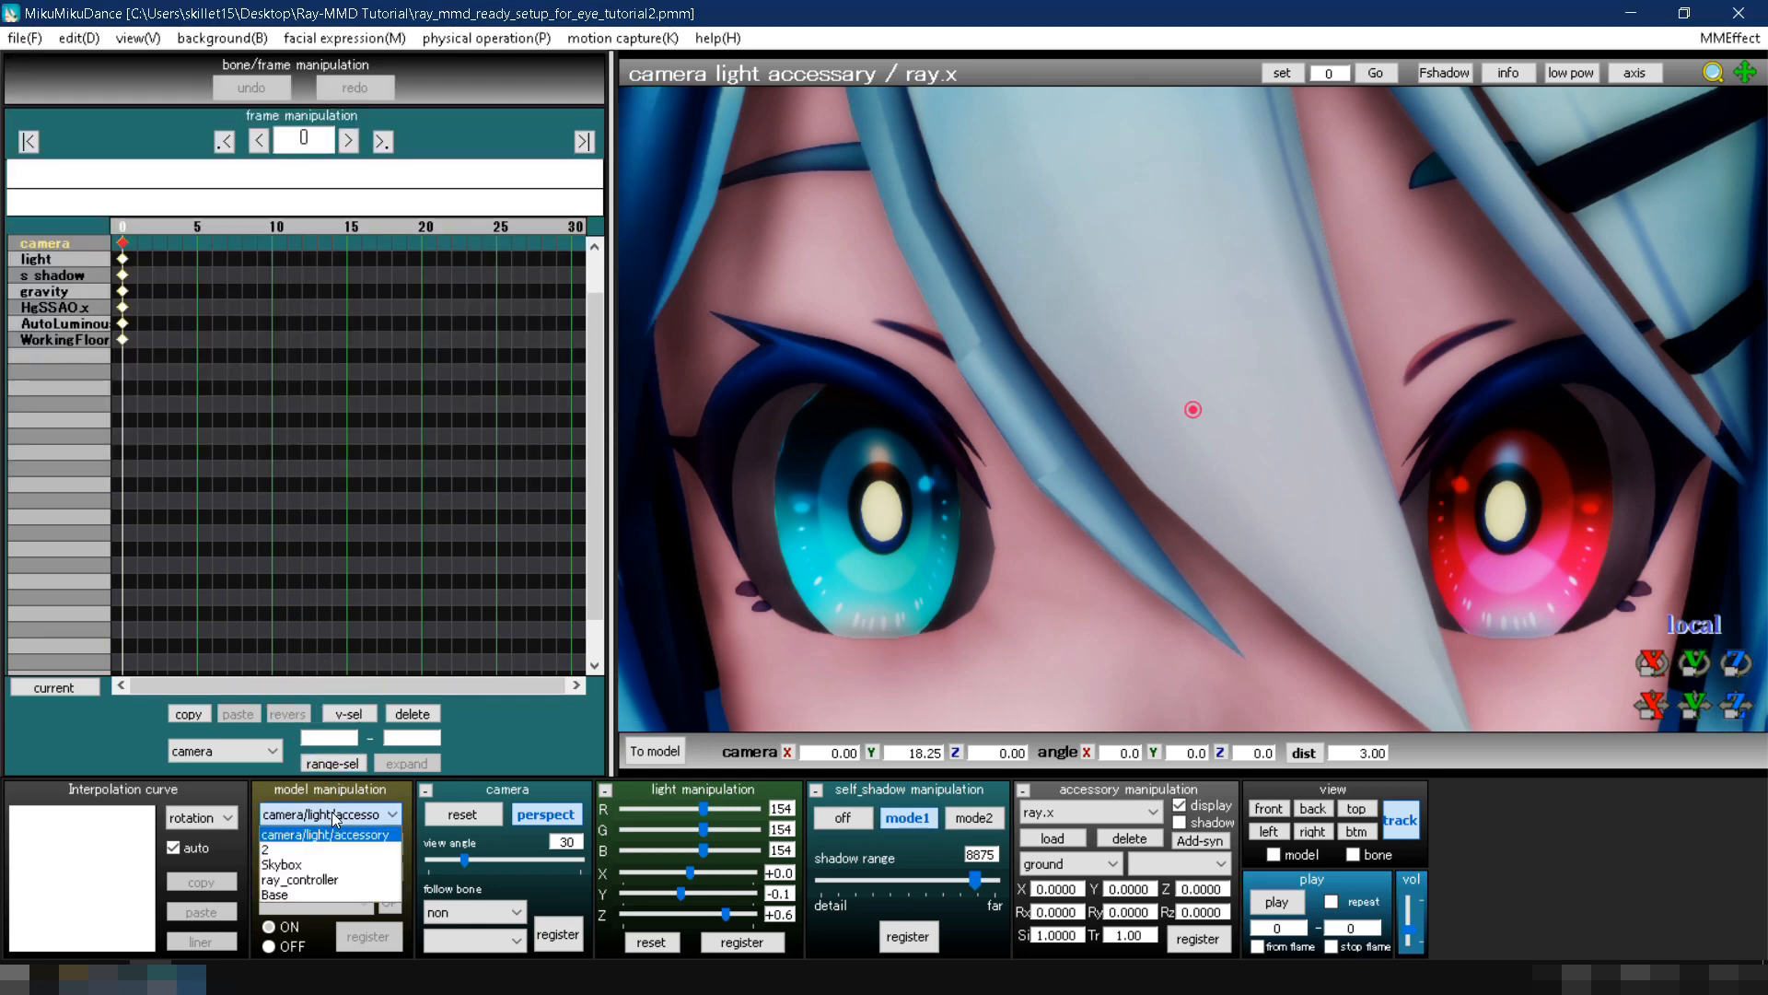
click(307, 897)
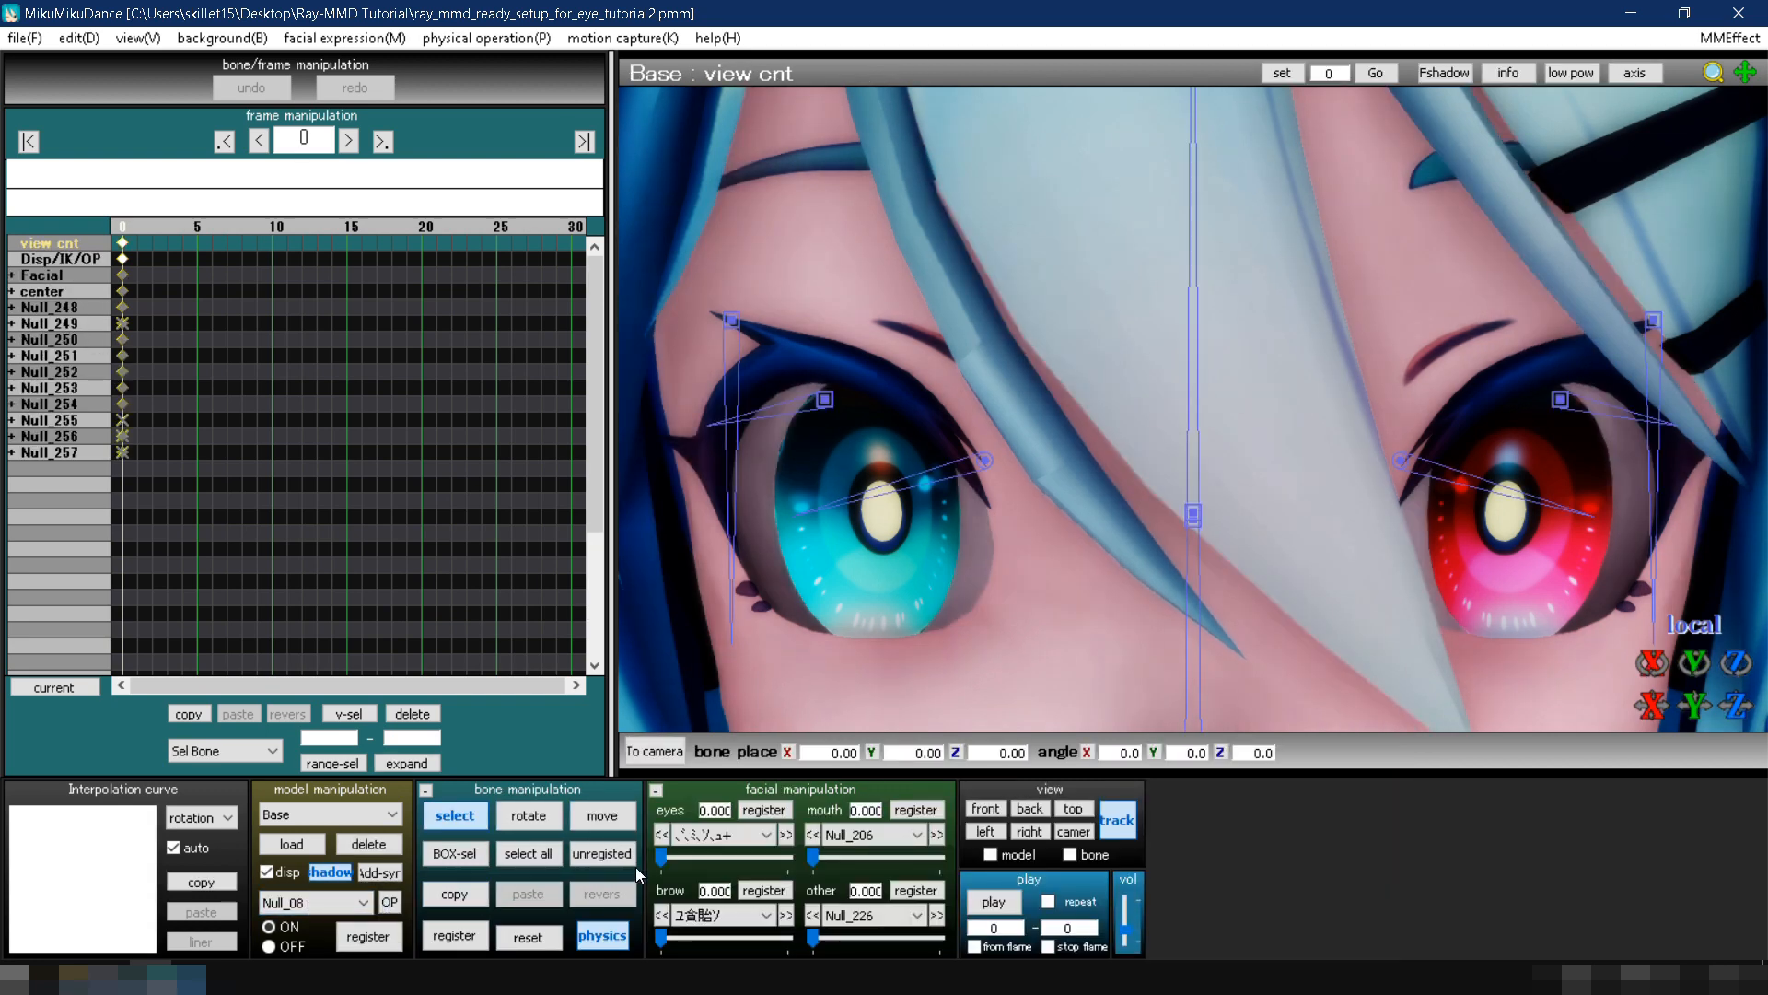
click(694, 853)
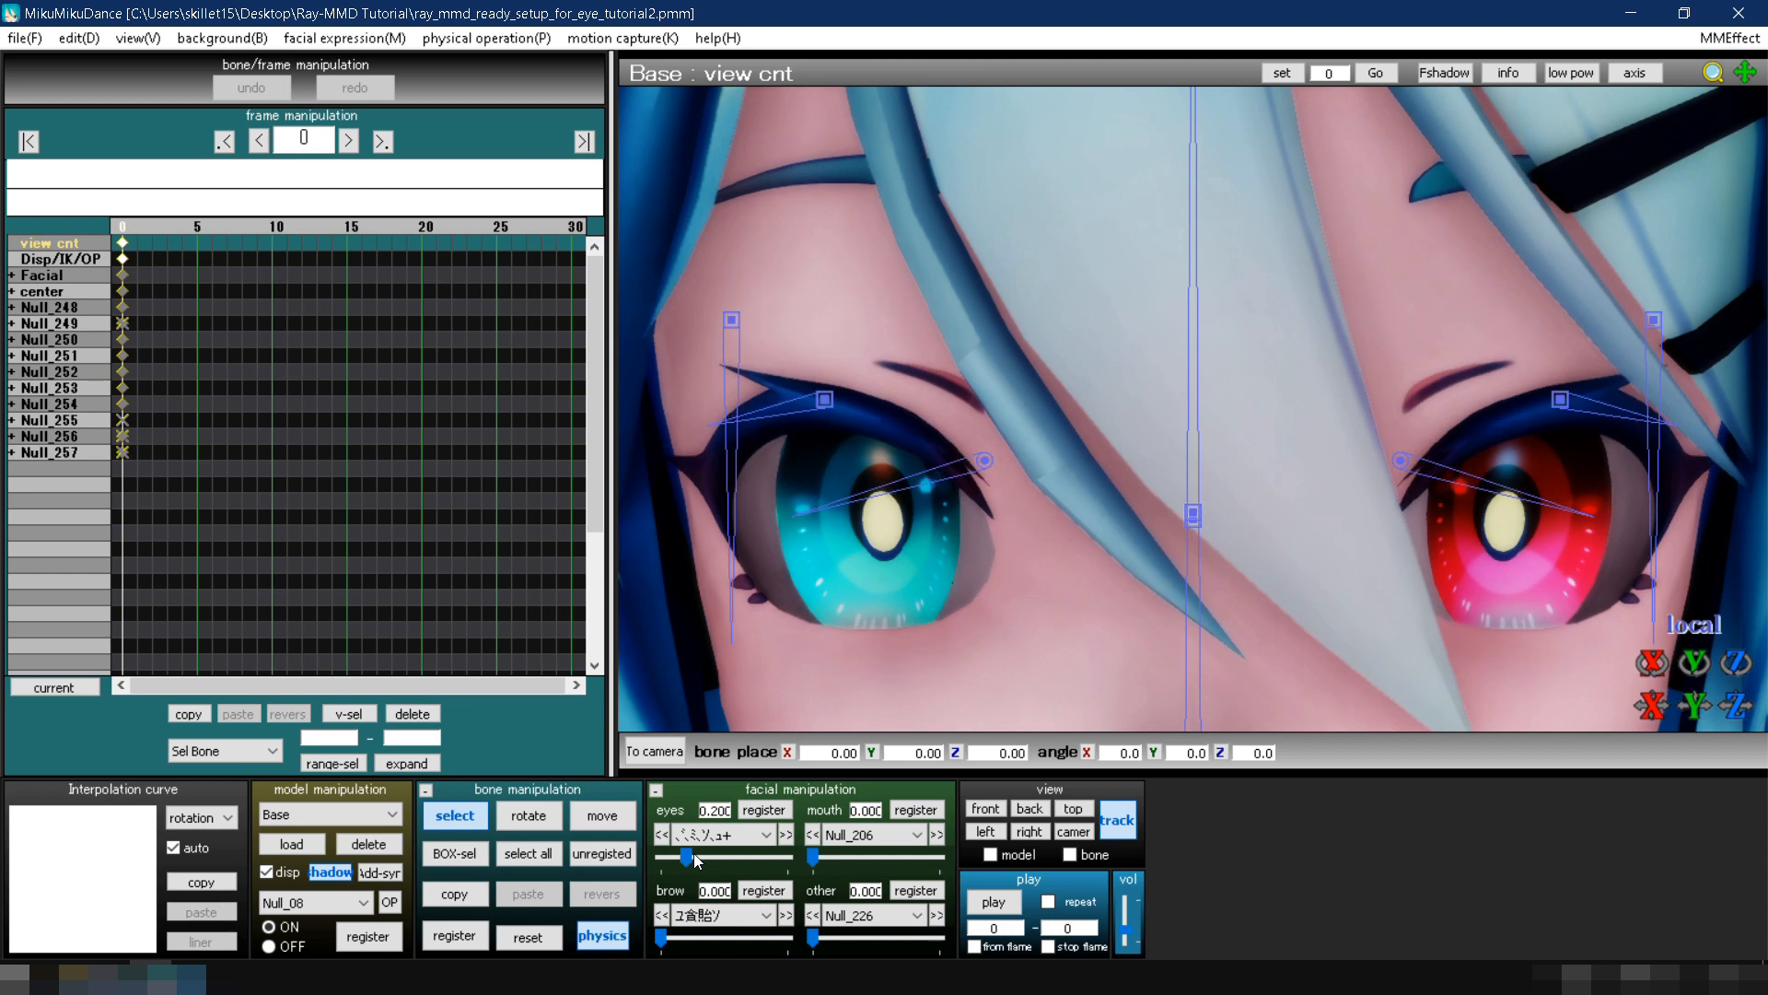
click(761, 812)
Step: Raise the Null_227 morph in the other facial group to remove the pale pupil centres, and register it
click(845, 912)
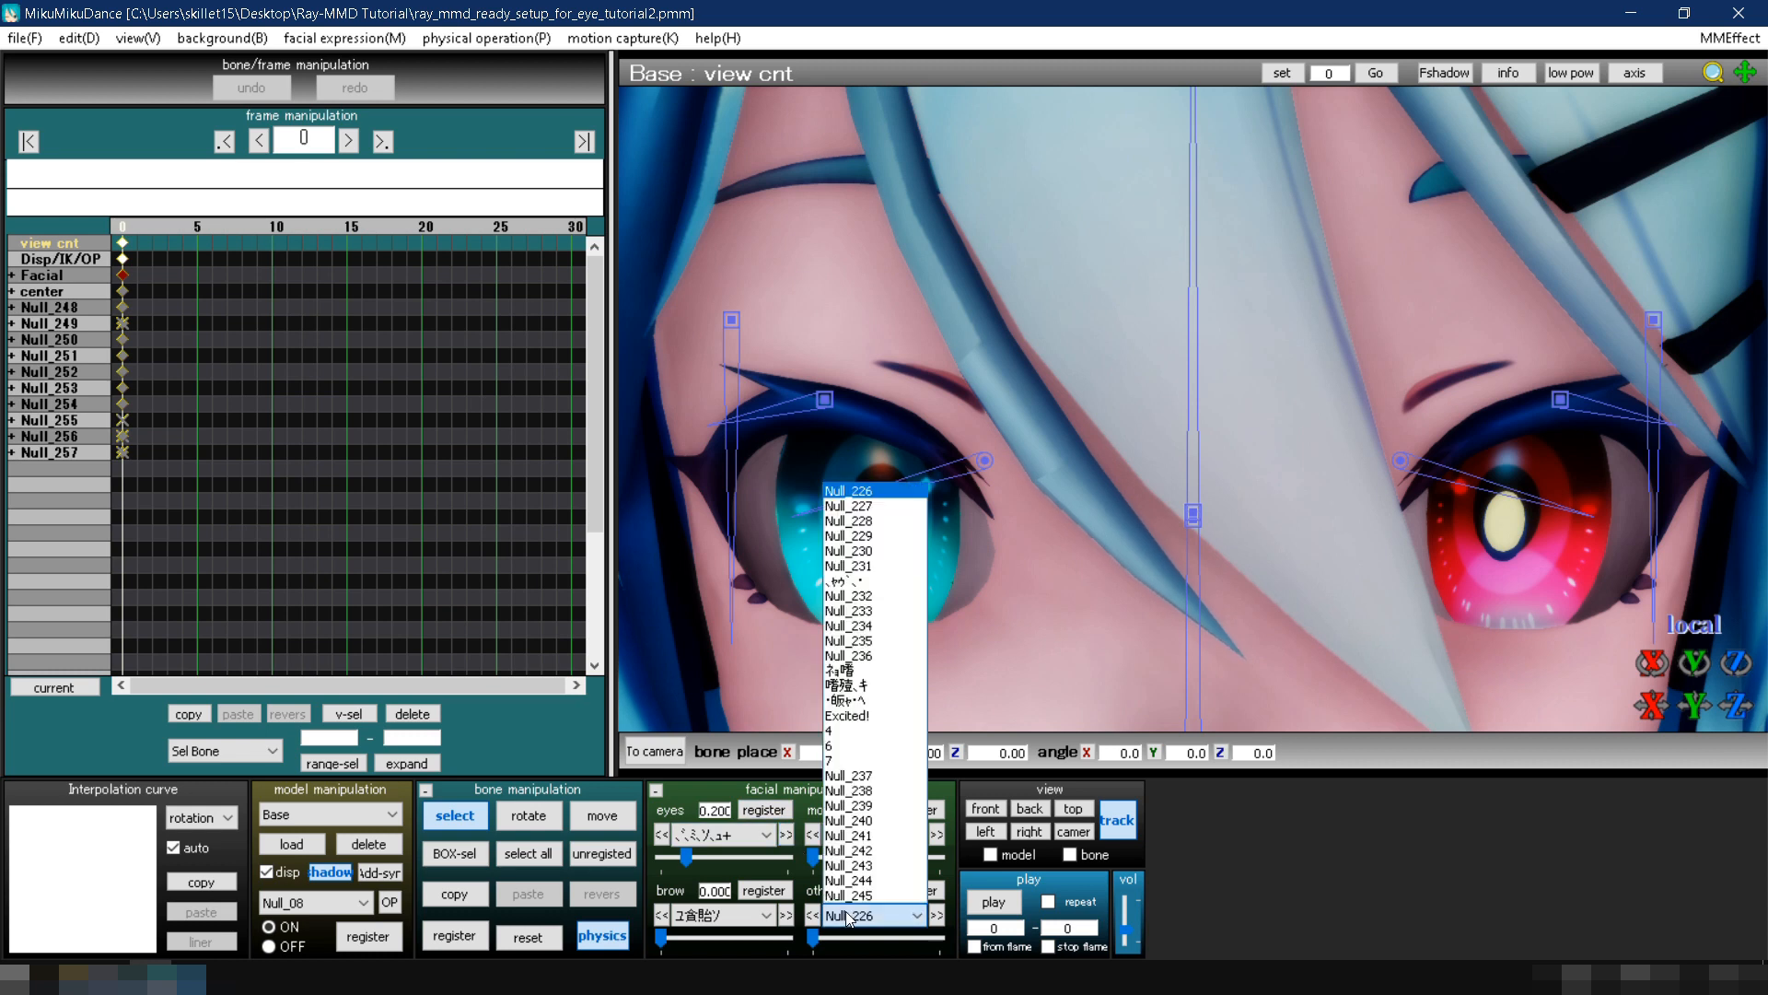
click(908, 508)
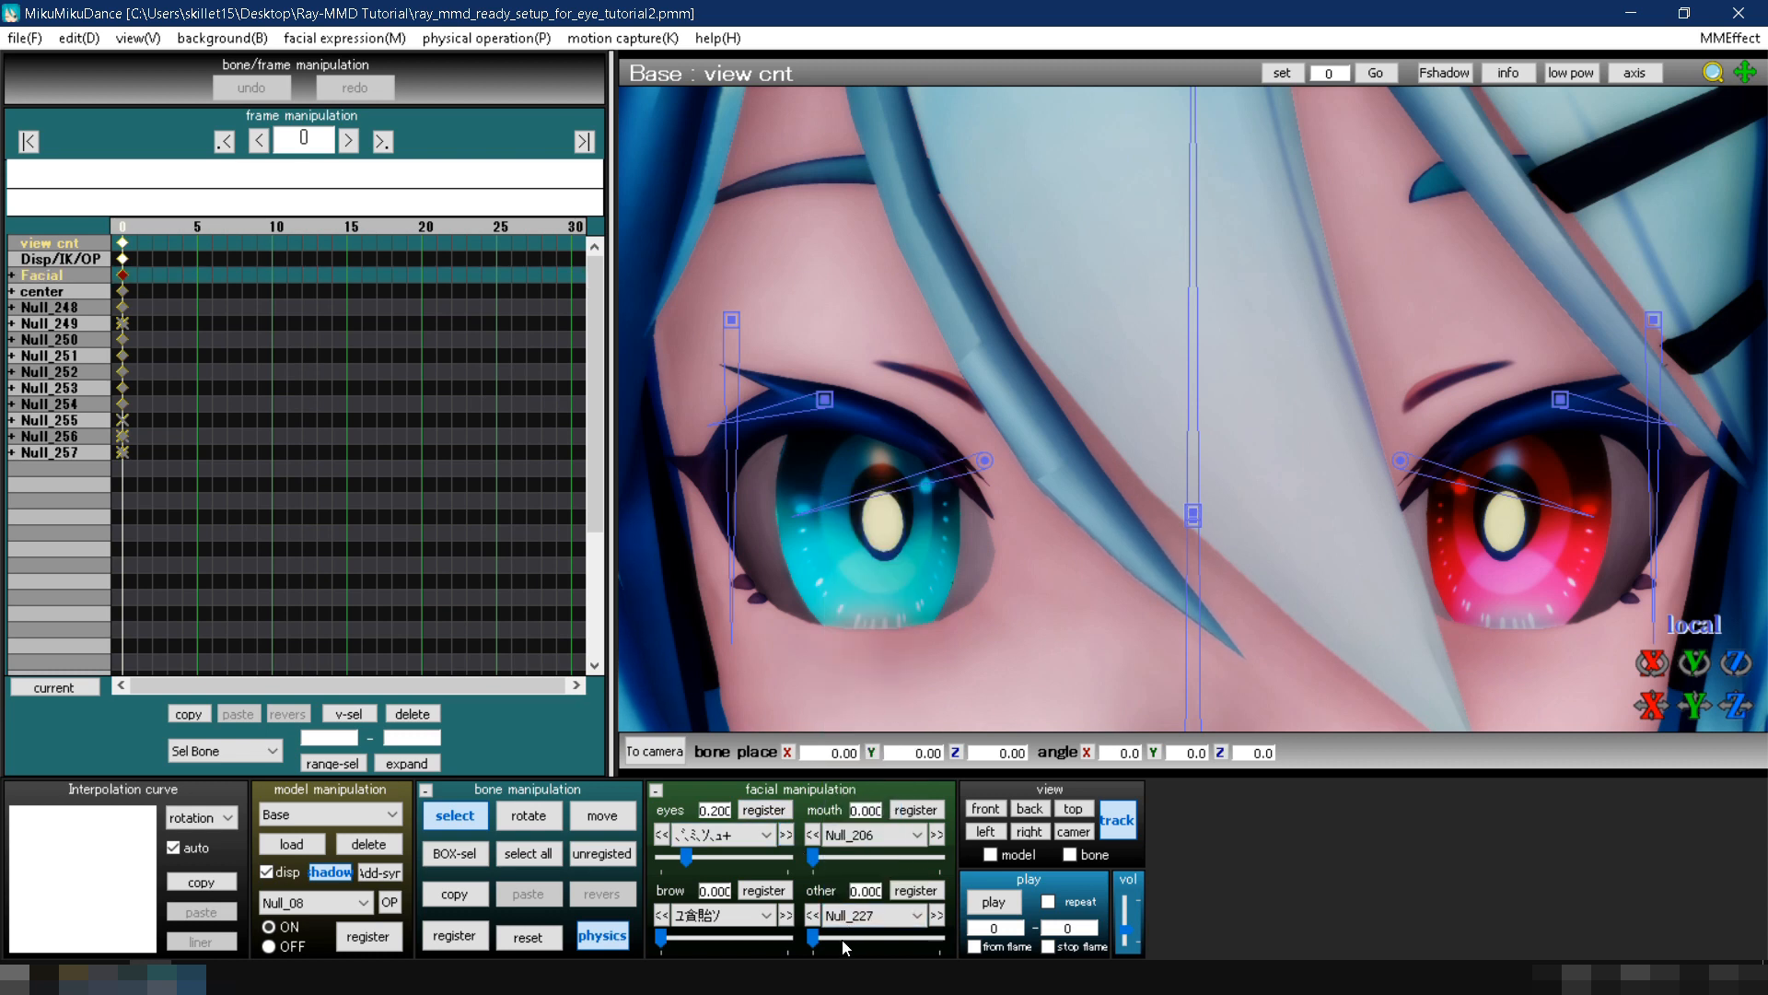
click(843, 940)
click(914, 890)
Step: Set the Null_228 facial morph to 1.000 to add white eye highlights, register it and return to camera mode
click(935, 914)
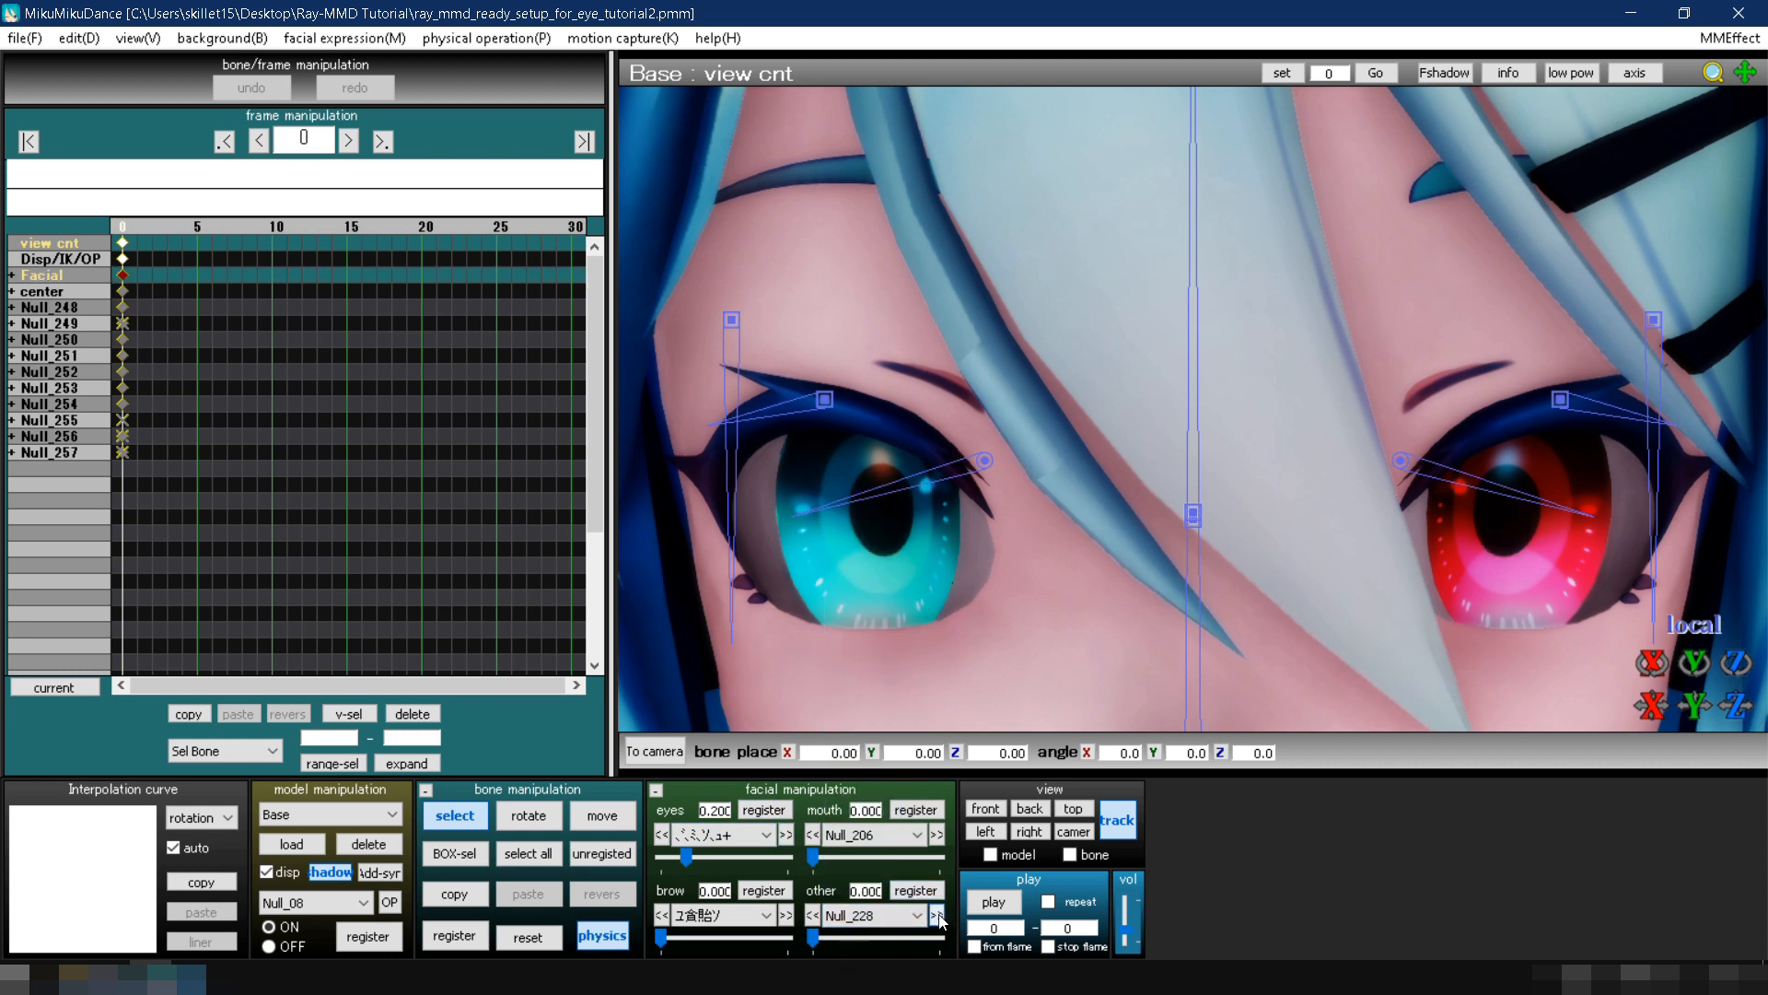
drag(823, 938, 1013, 944)
click(930, 891)
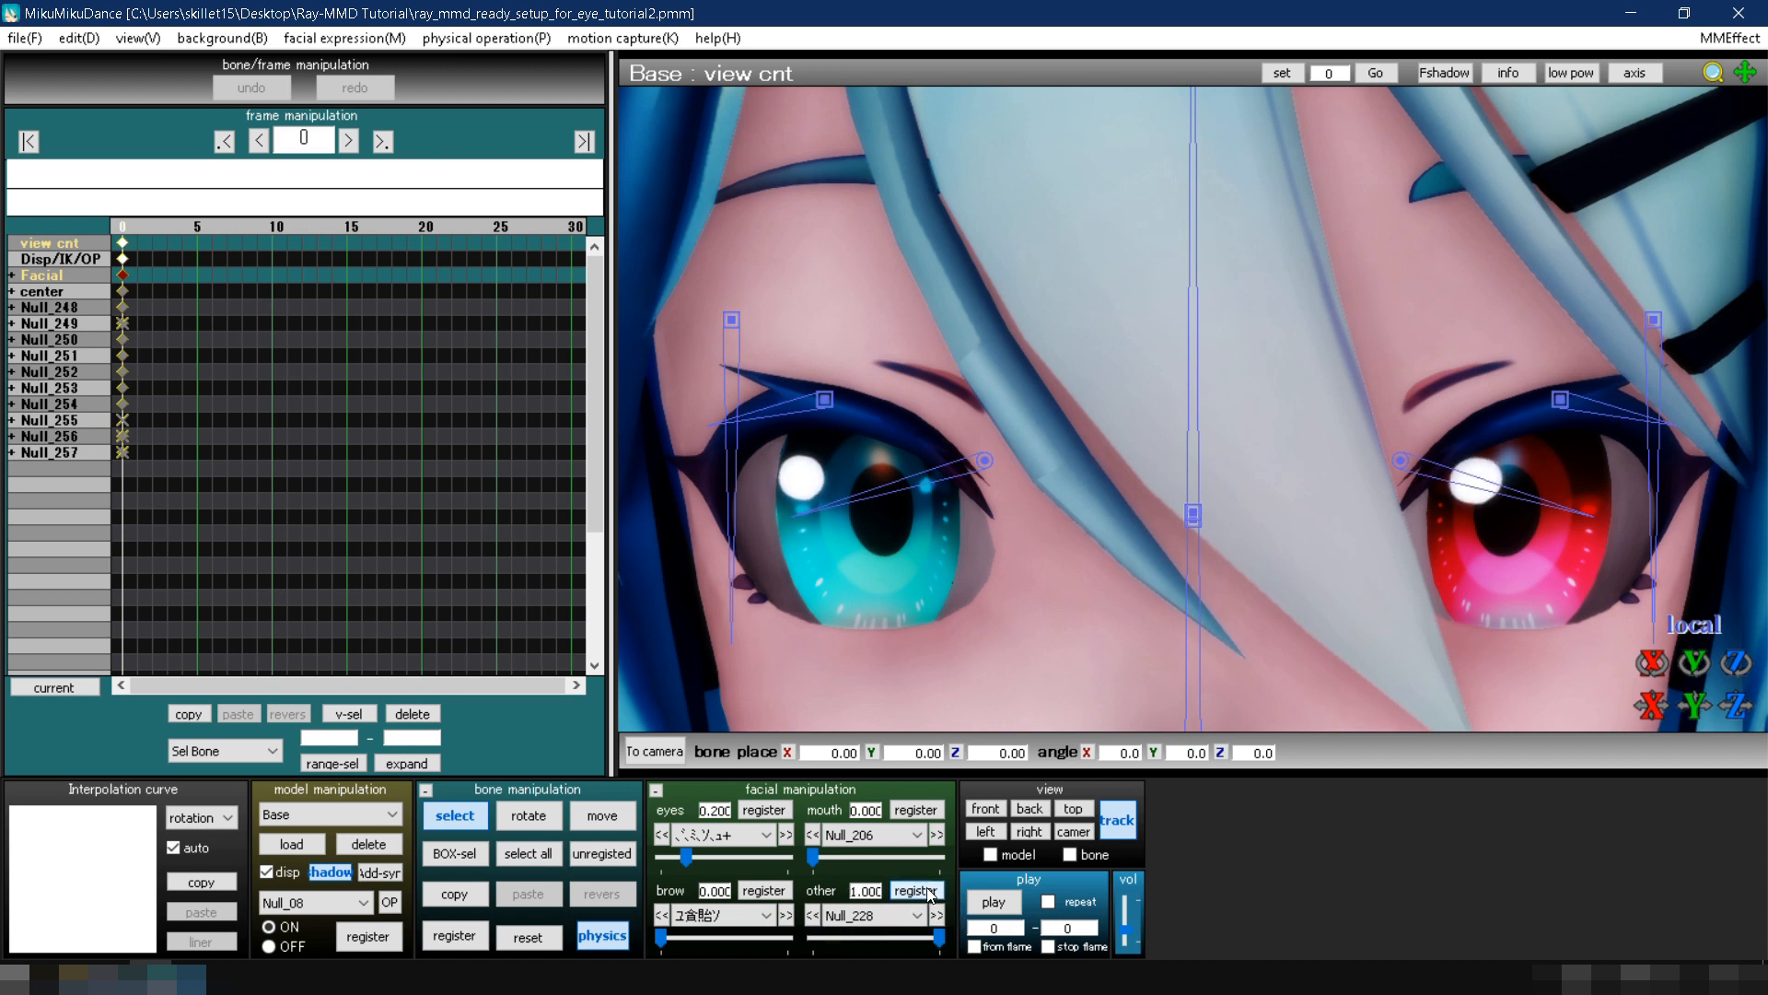
click(656, 752)
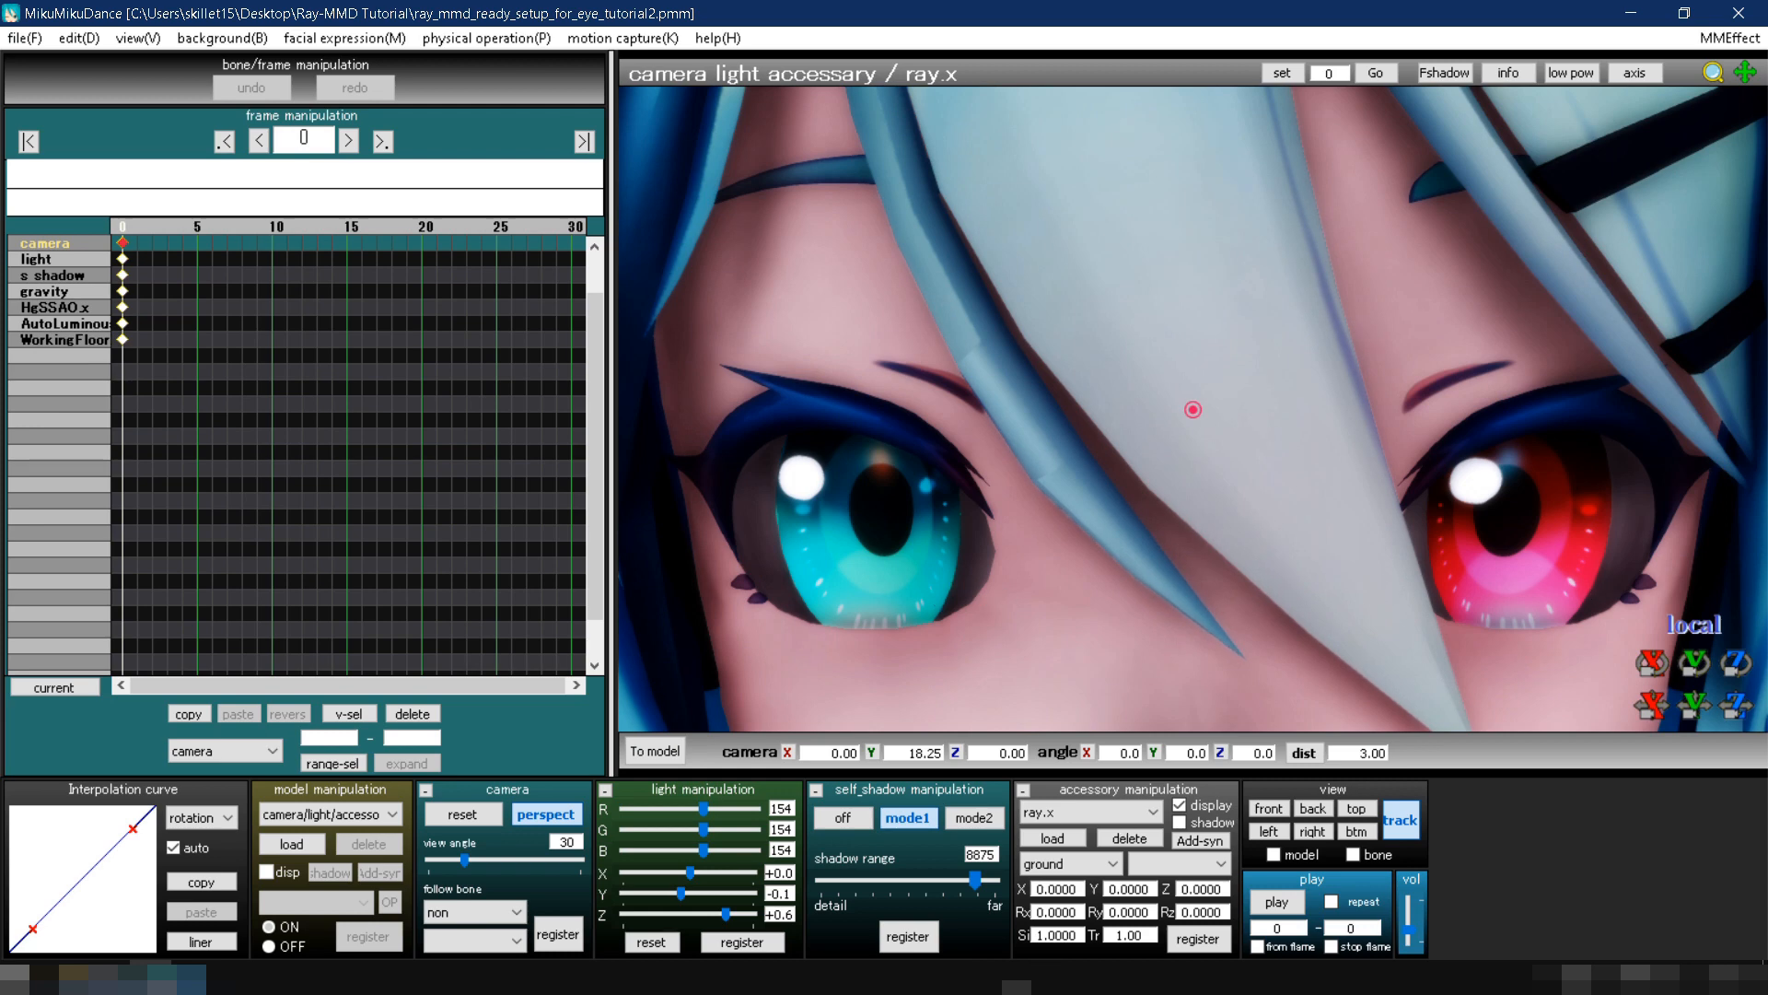
key(alt+Tab)
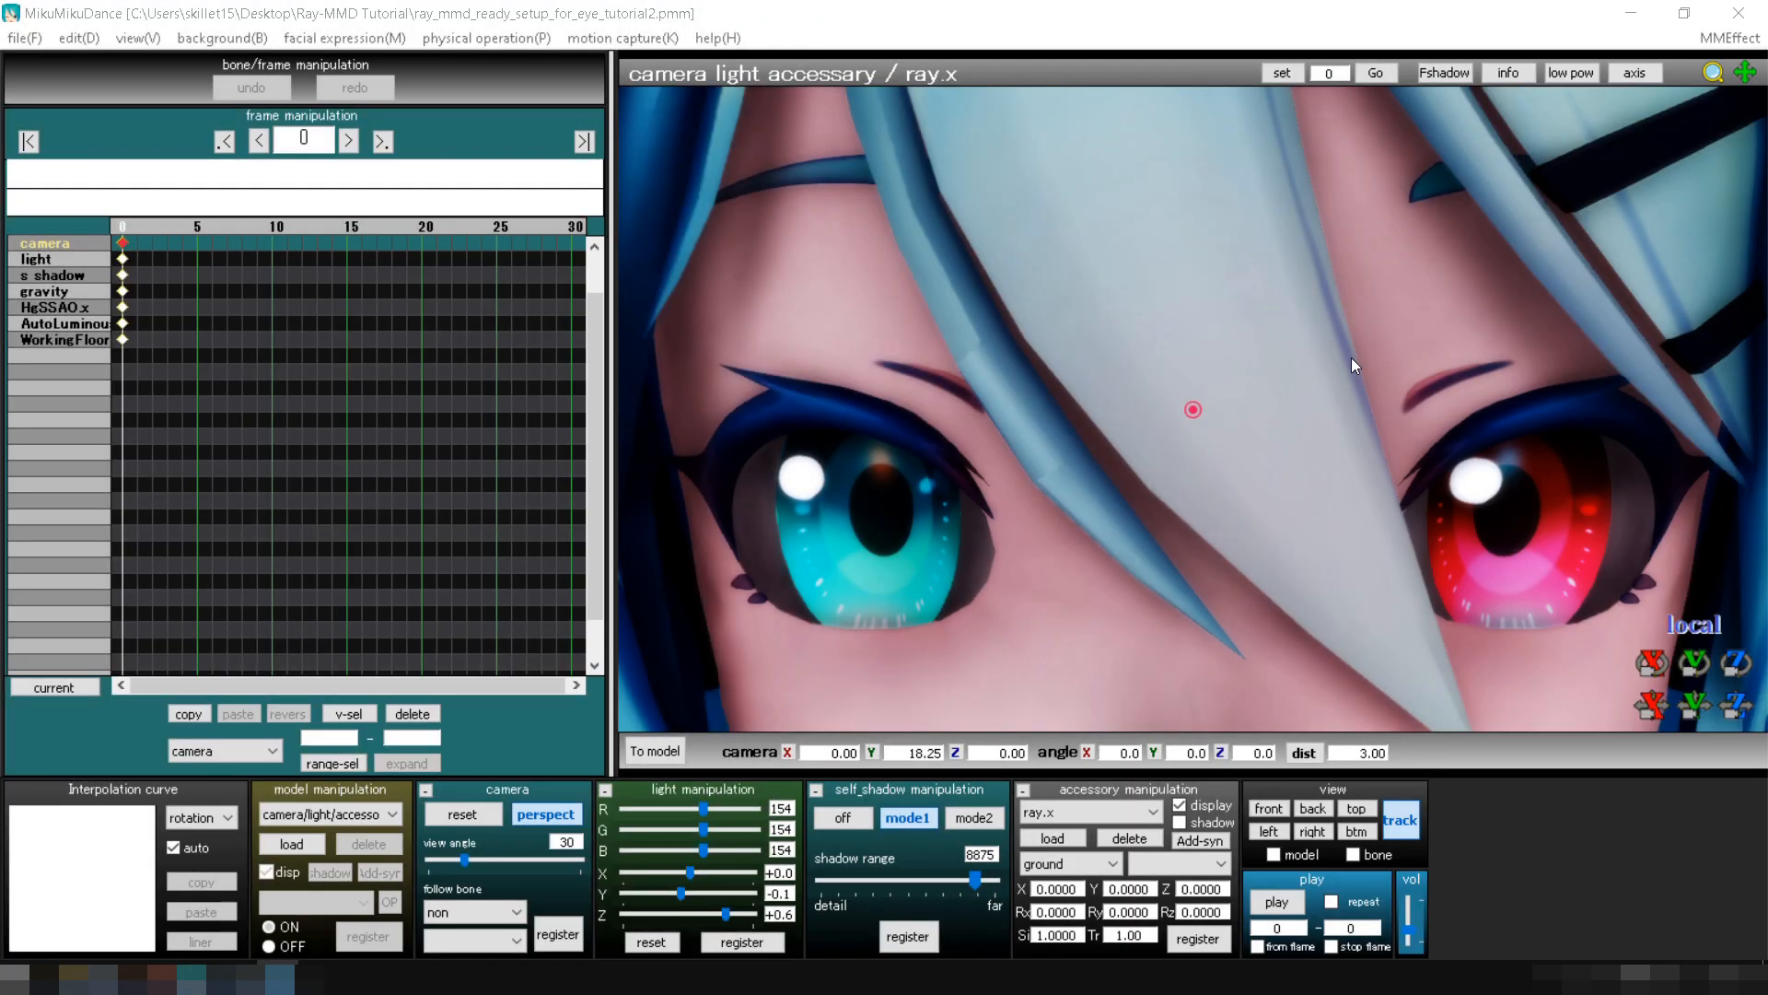
click(1351, 357)
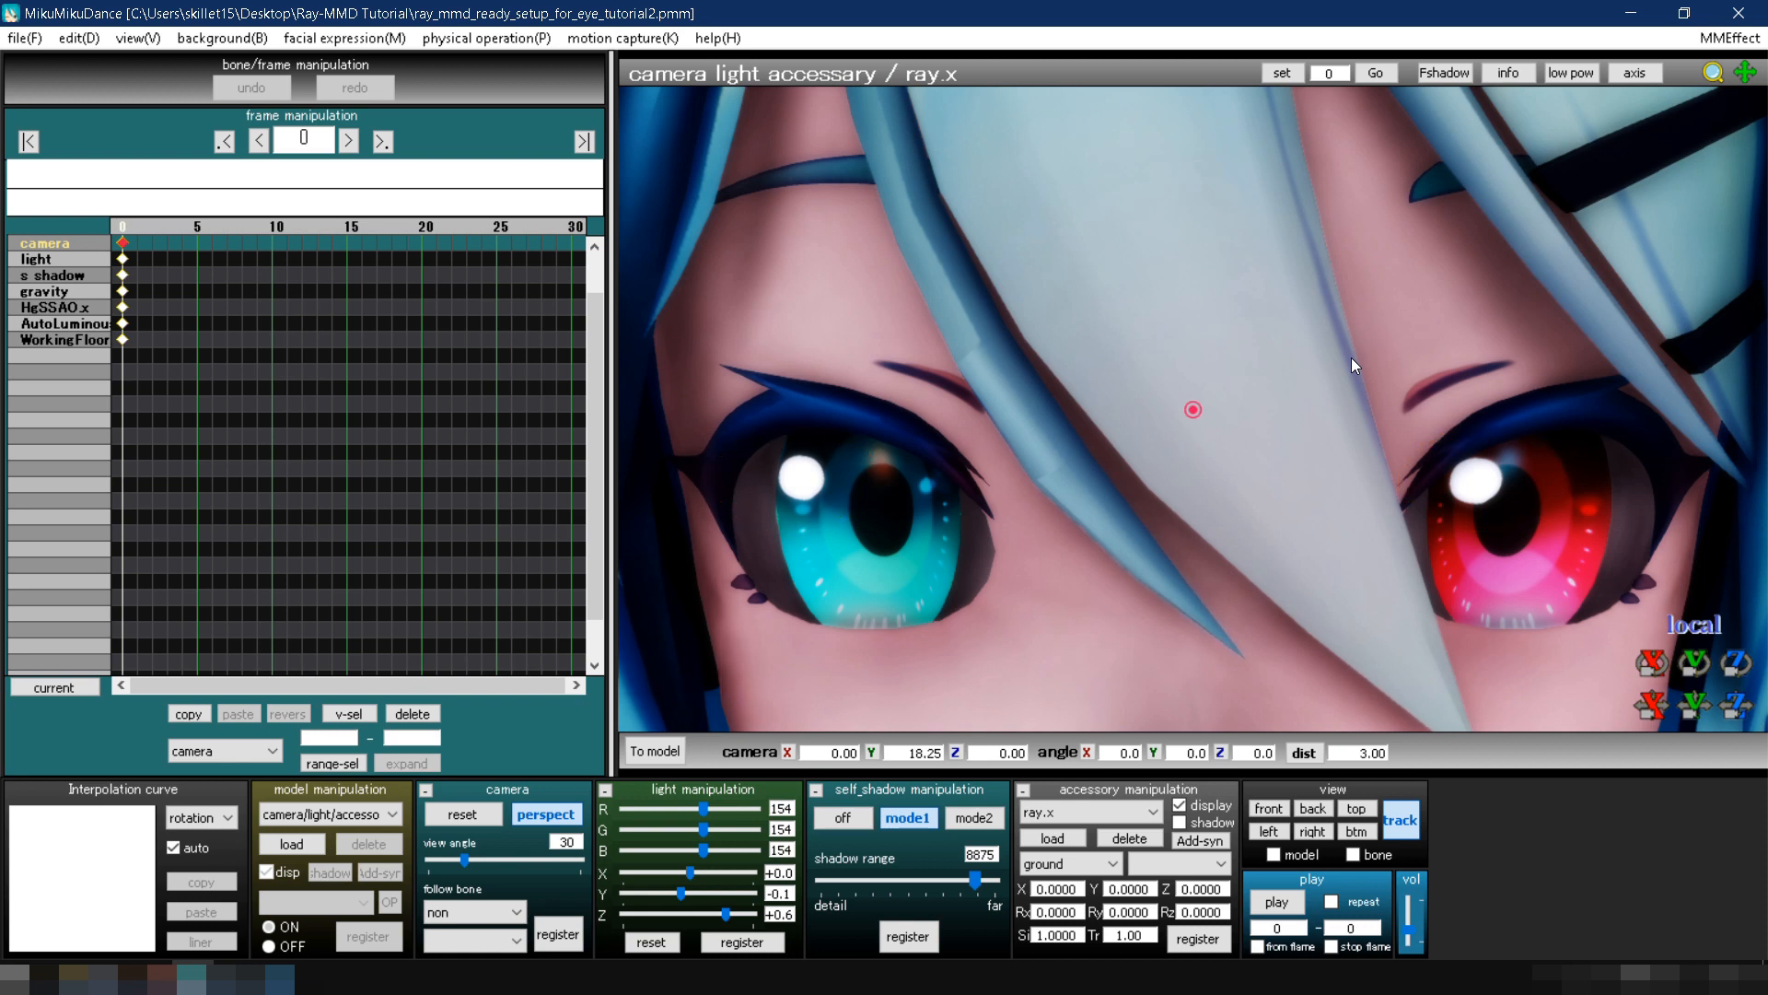
Step: Assign material_albedo_x1 from the Emissive Fixed Color x1 folder to the Highlight subset of Black_v2.pmx in the material map
click(1730, 38)
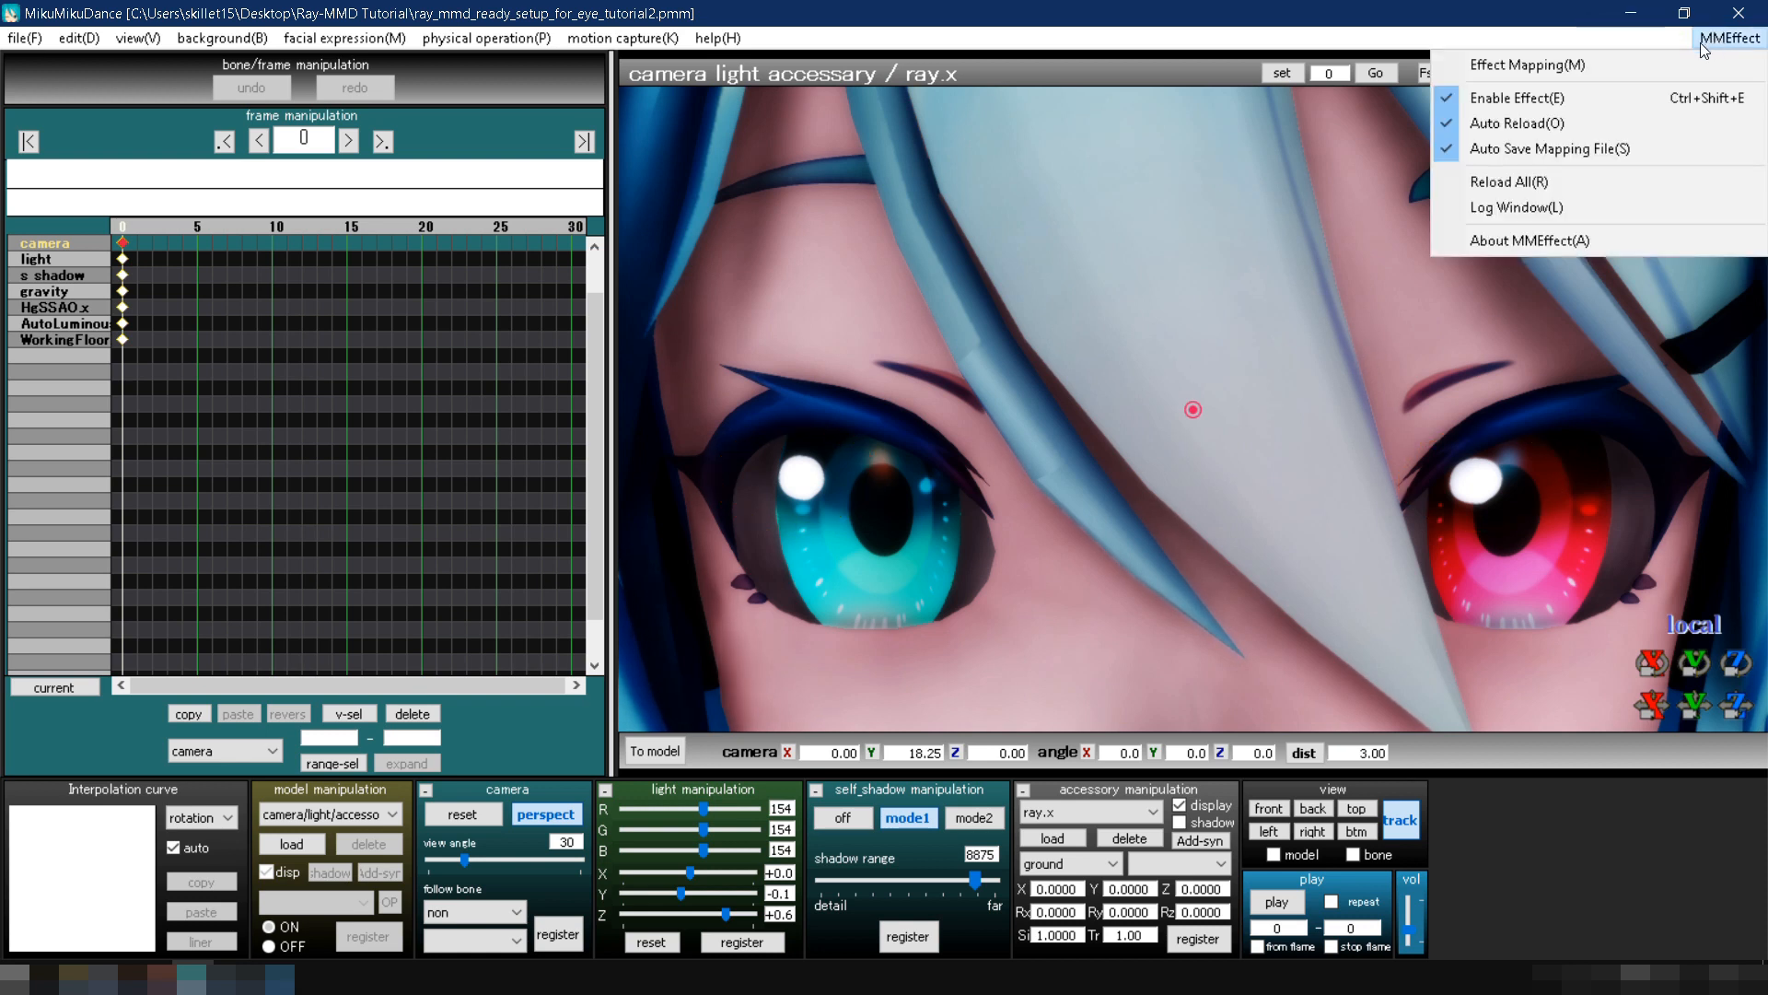
click(1684, 66)
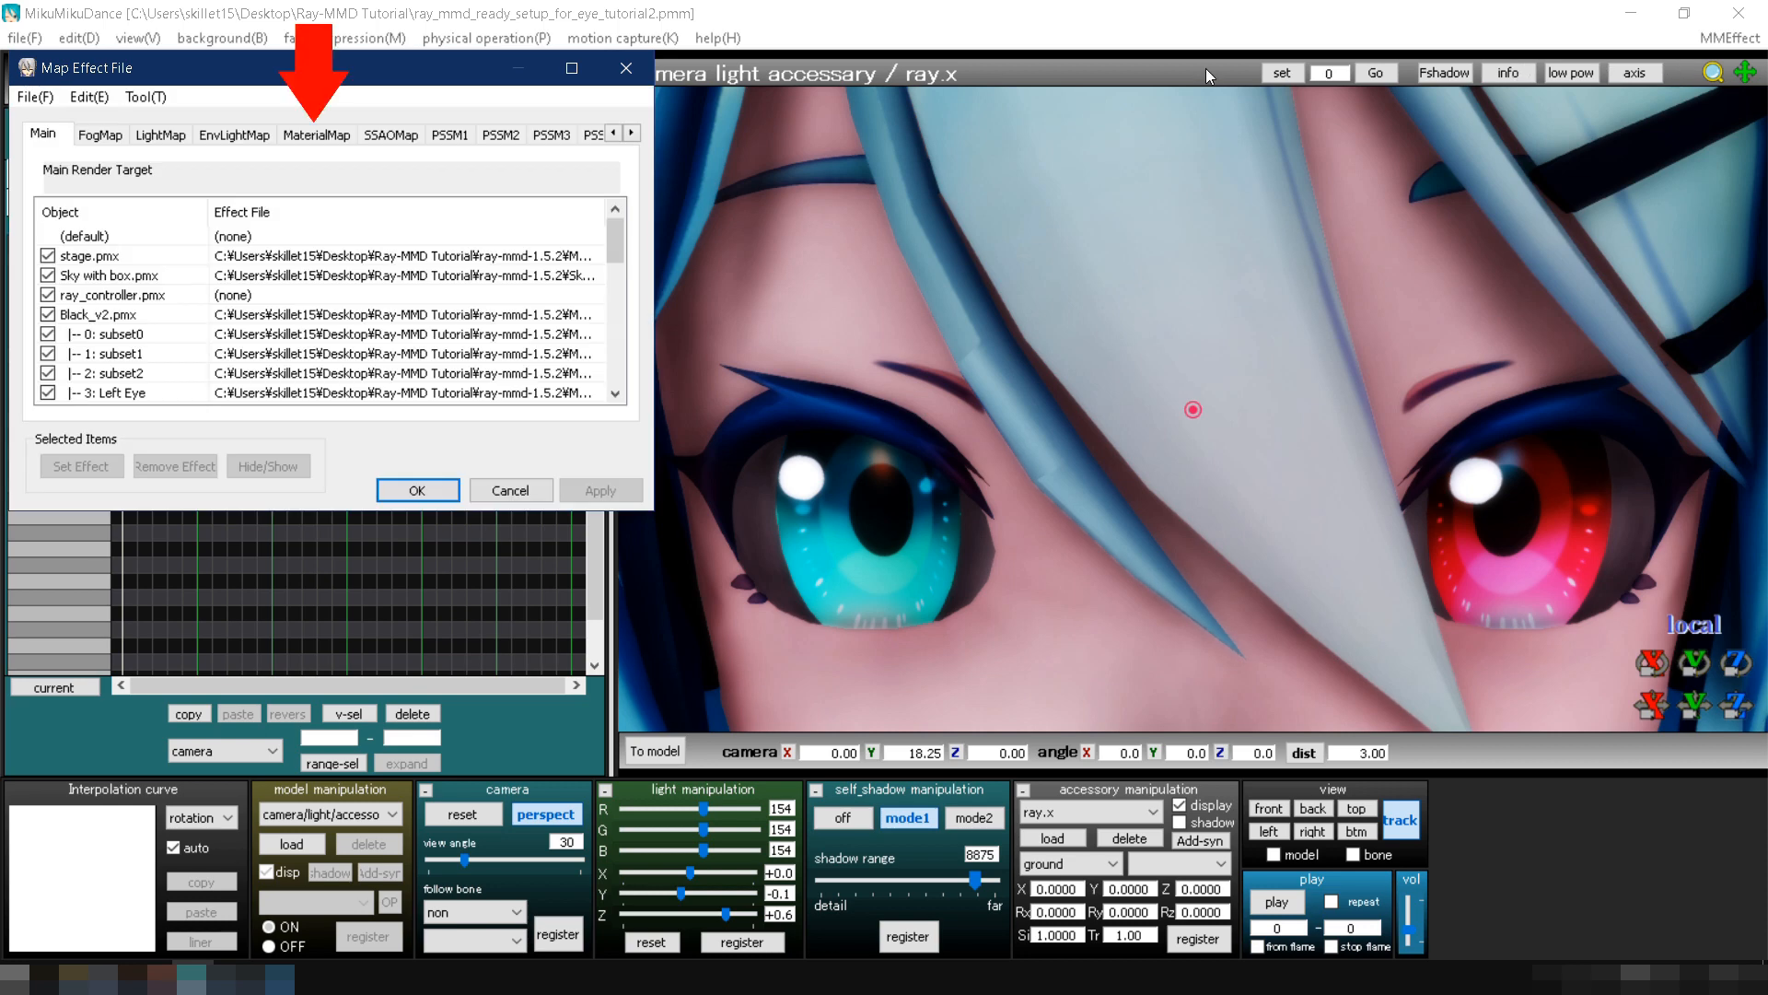
click(315, 135)
scroll(276, 313, down, 2)
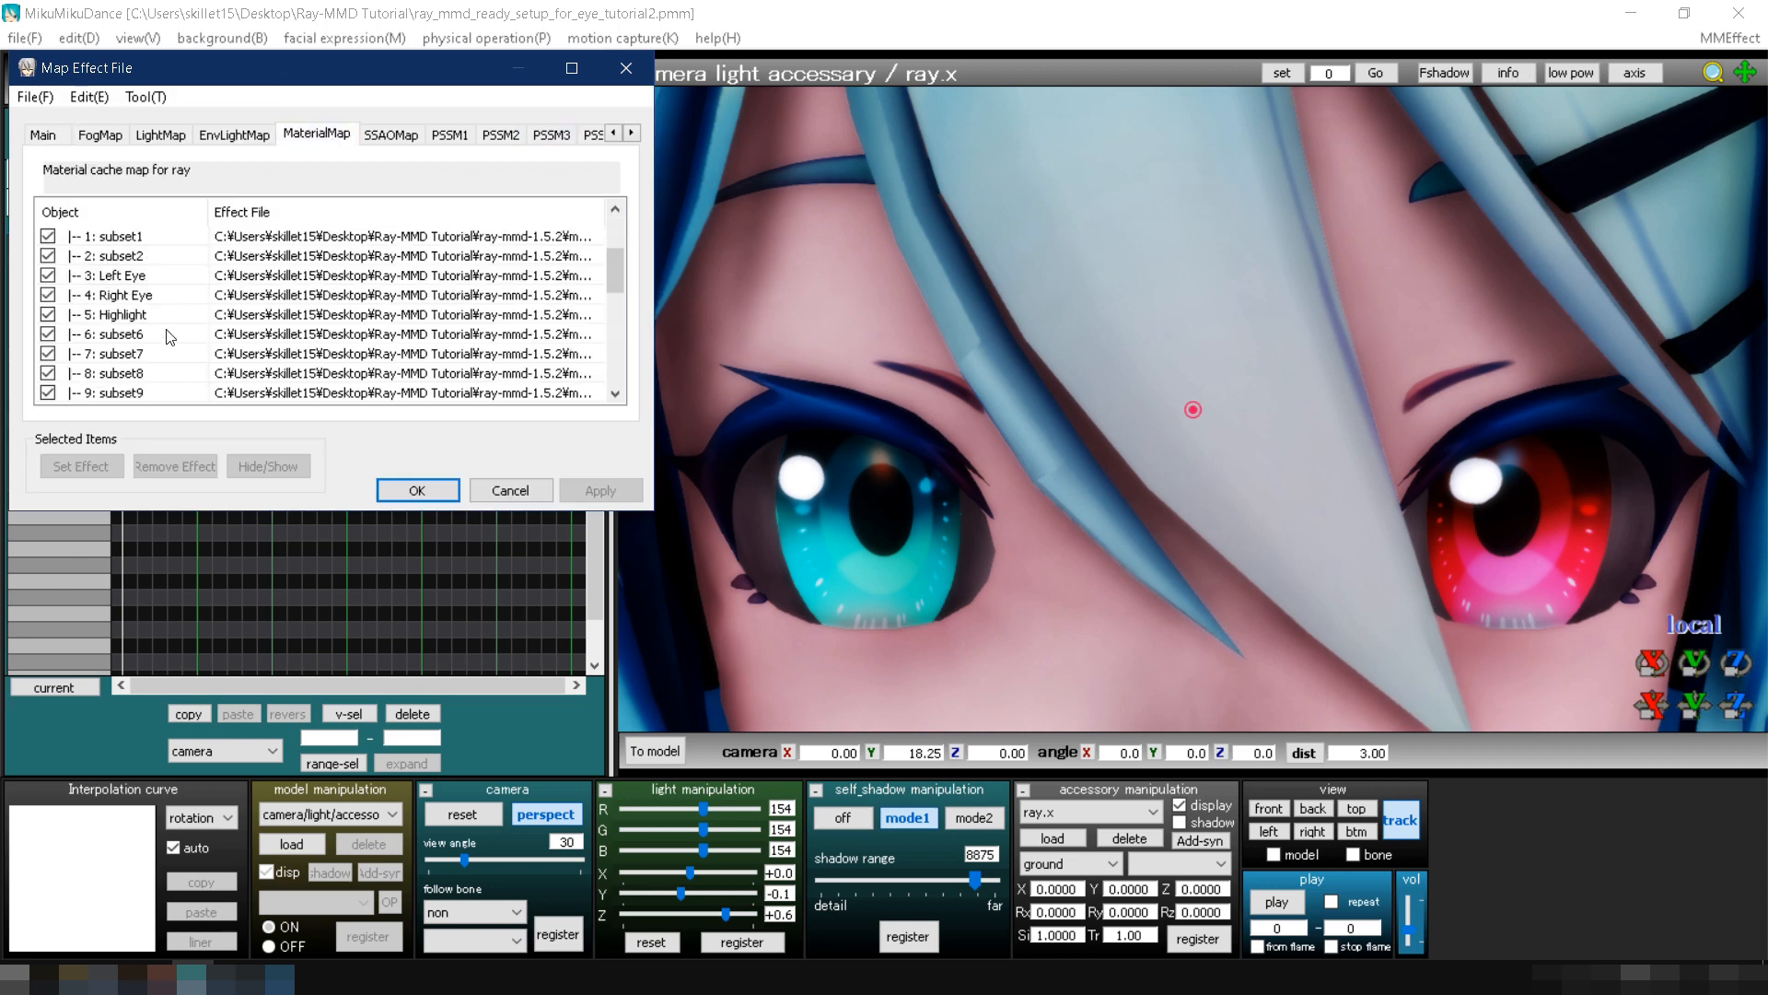
click(133, 315)
double_click(133, 315)
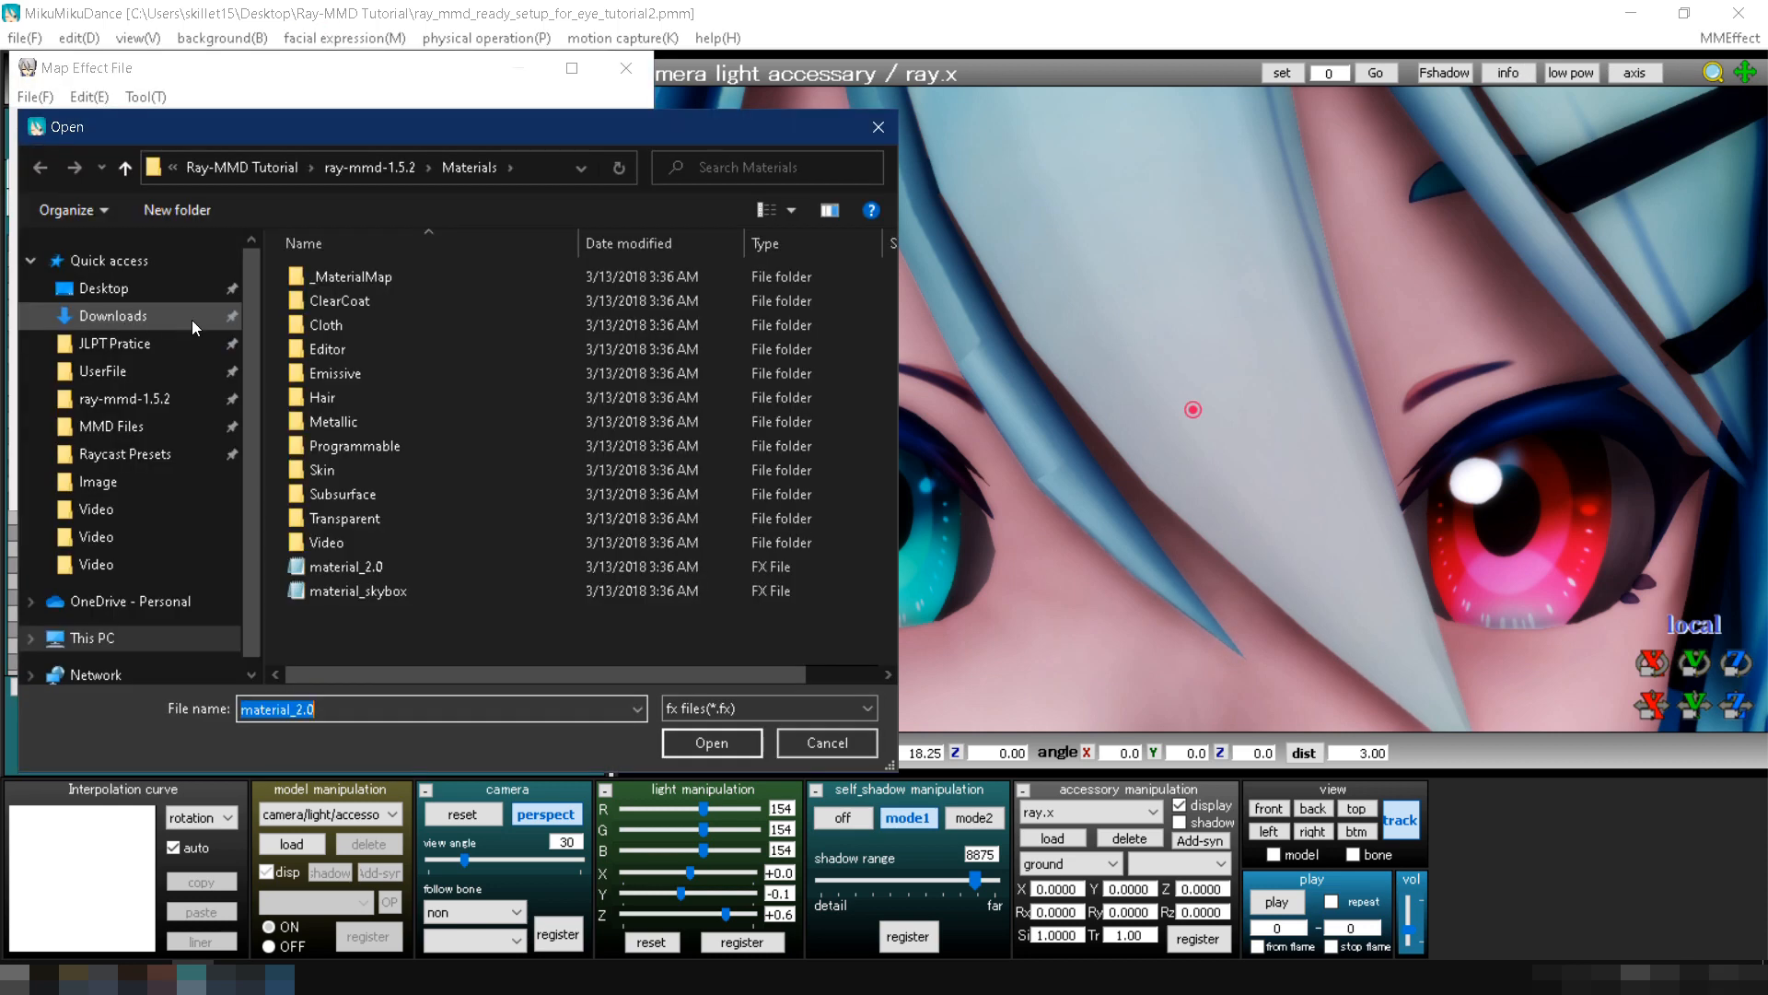
double_click(326, 378)
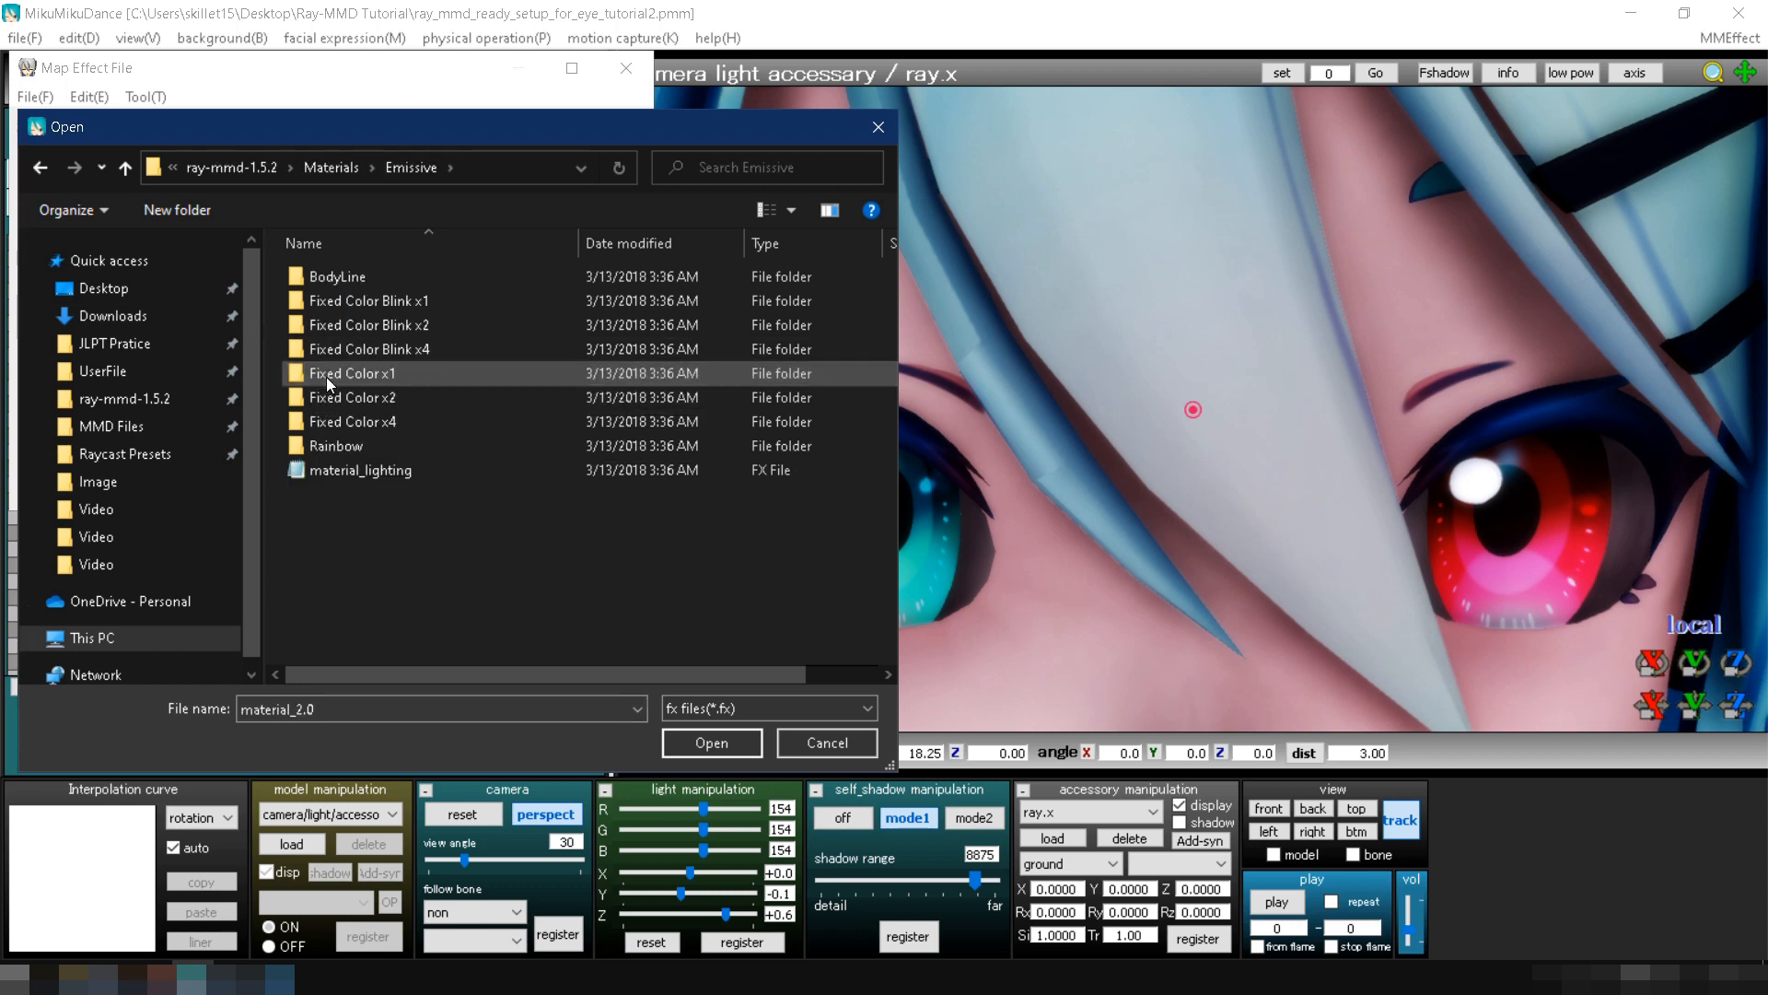
double_click(326, 378)
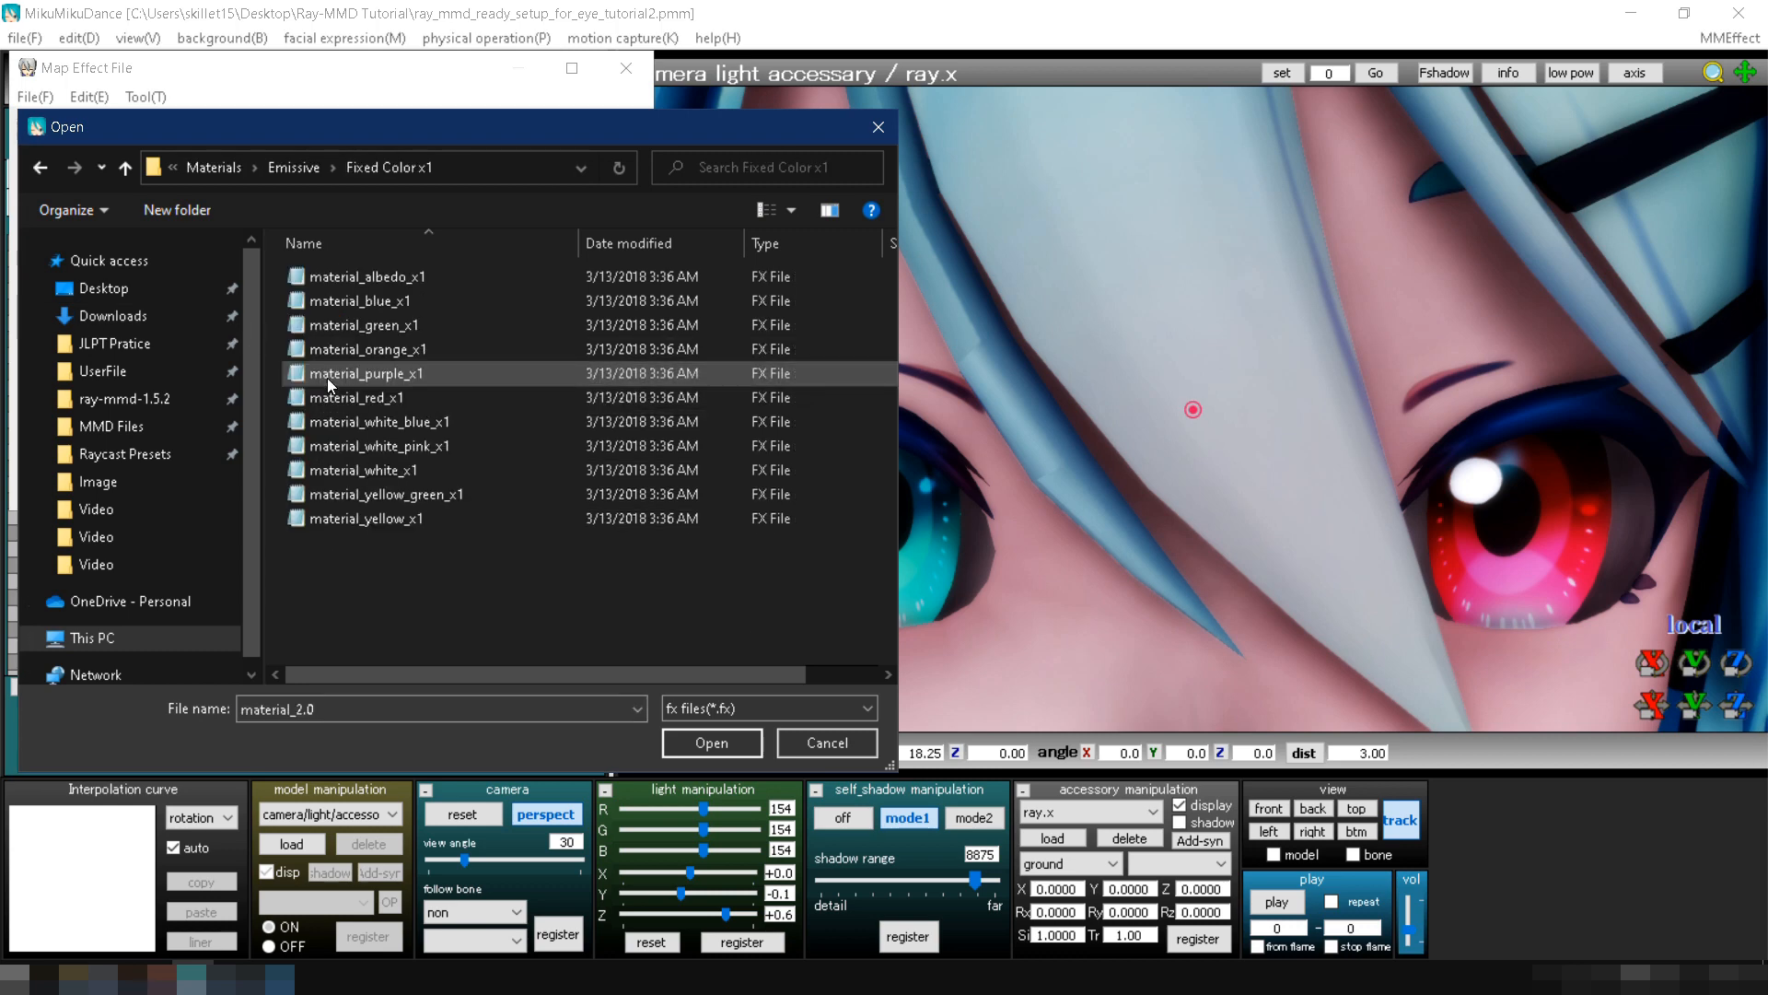
double_click(357, 276)
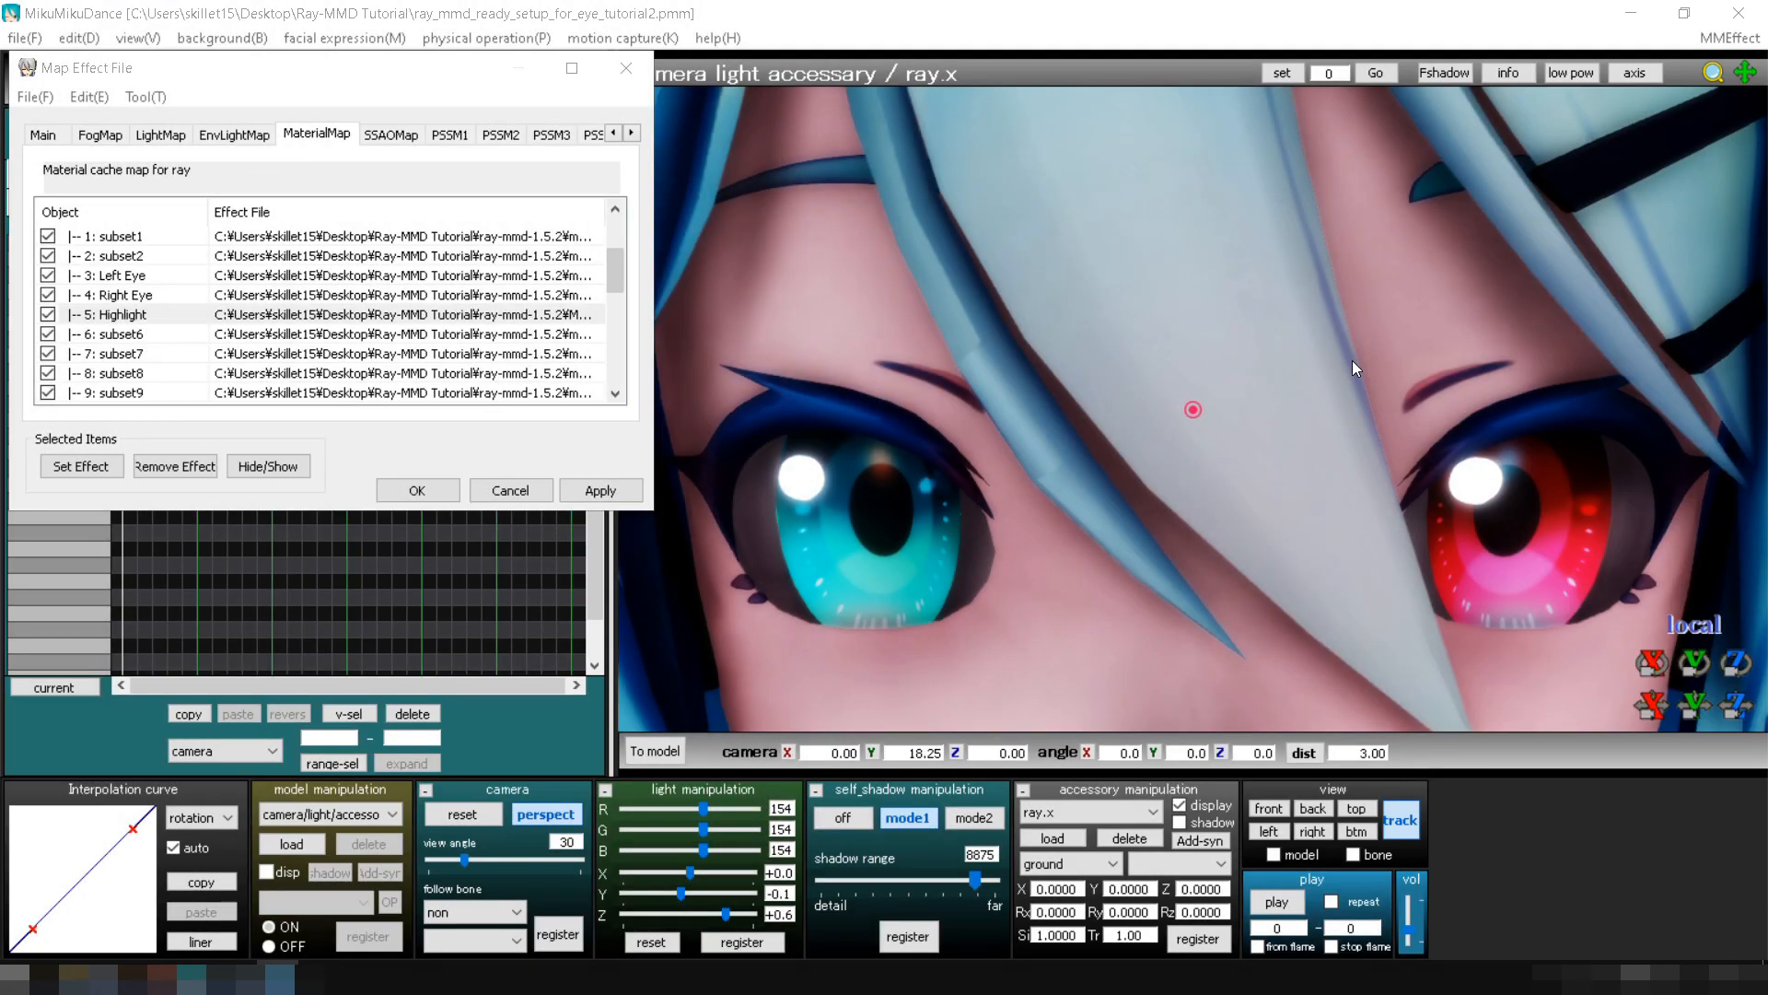
Step: Load the ObjectLuminous.x accessory from the Effects > ObjectLuminous folder
click(1352, 361)
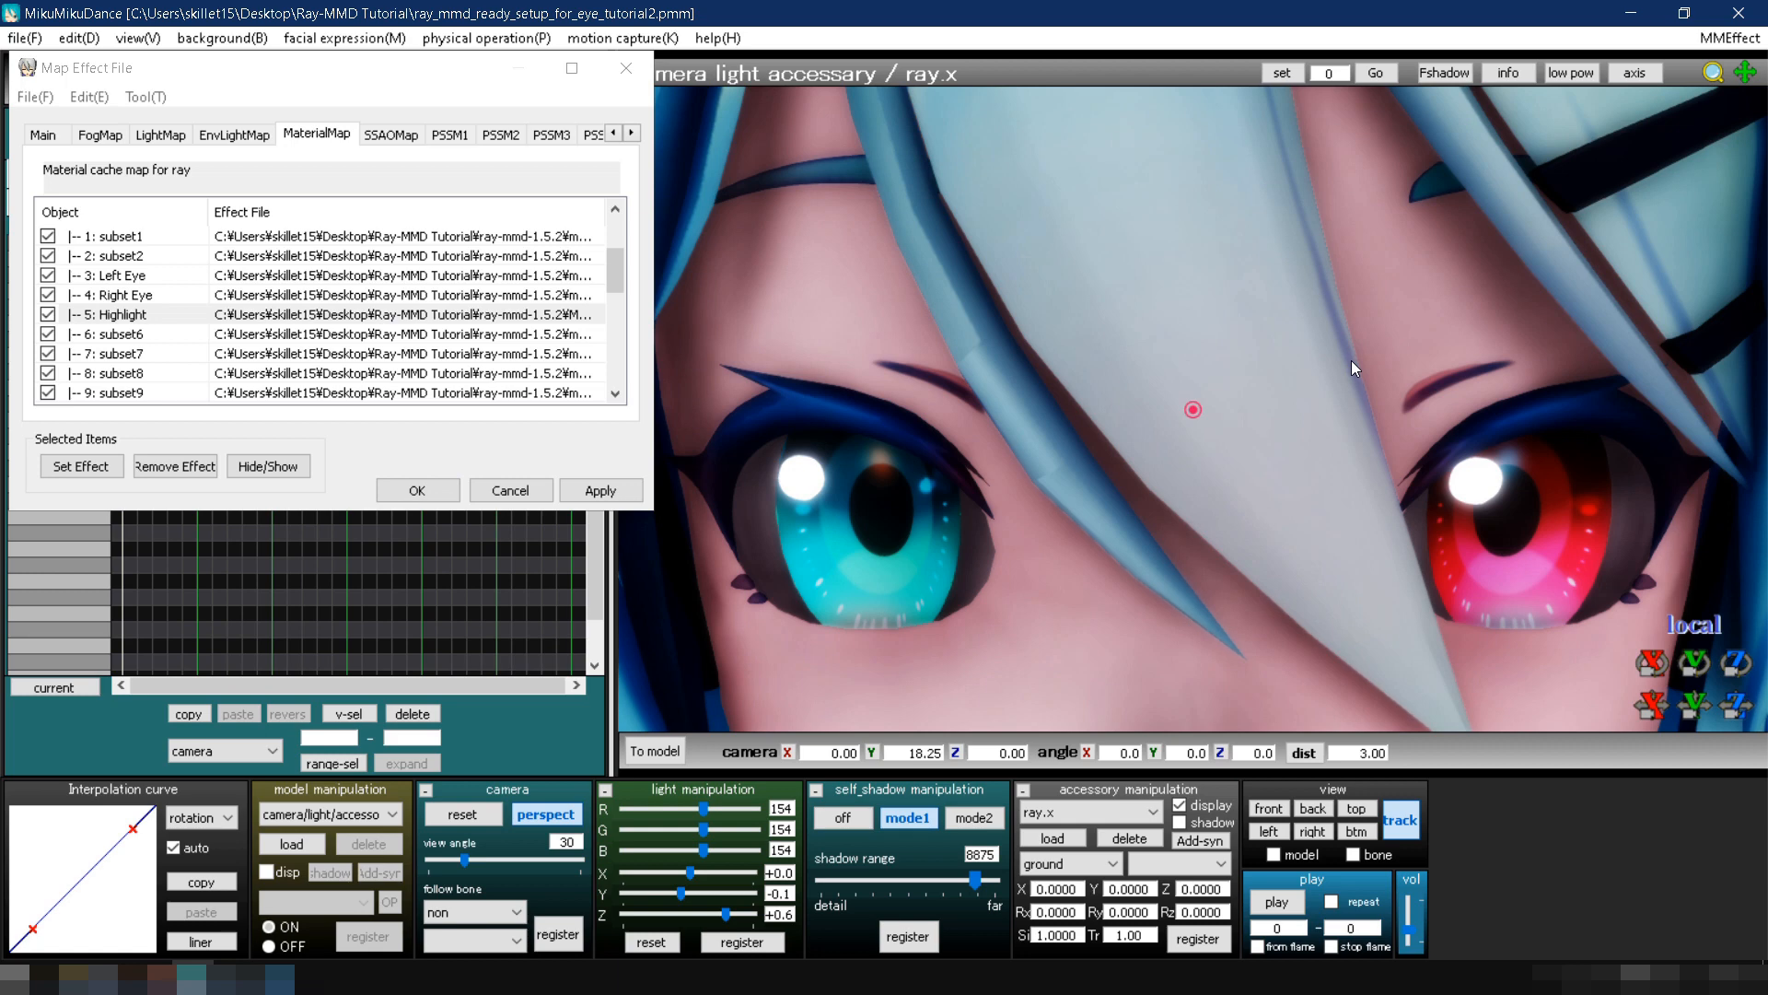
click(1046, 841)
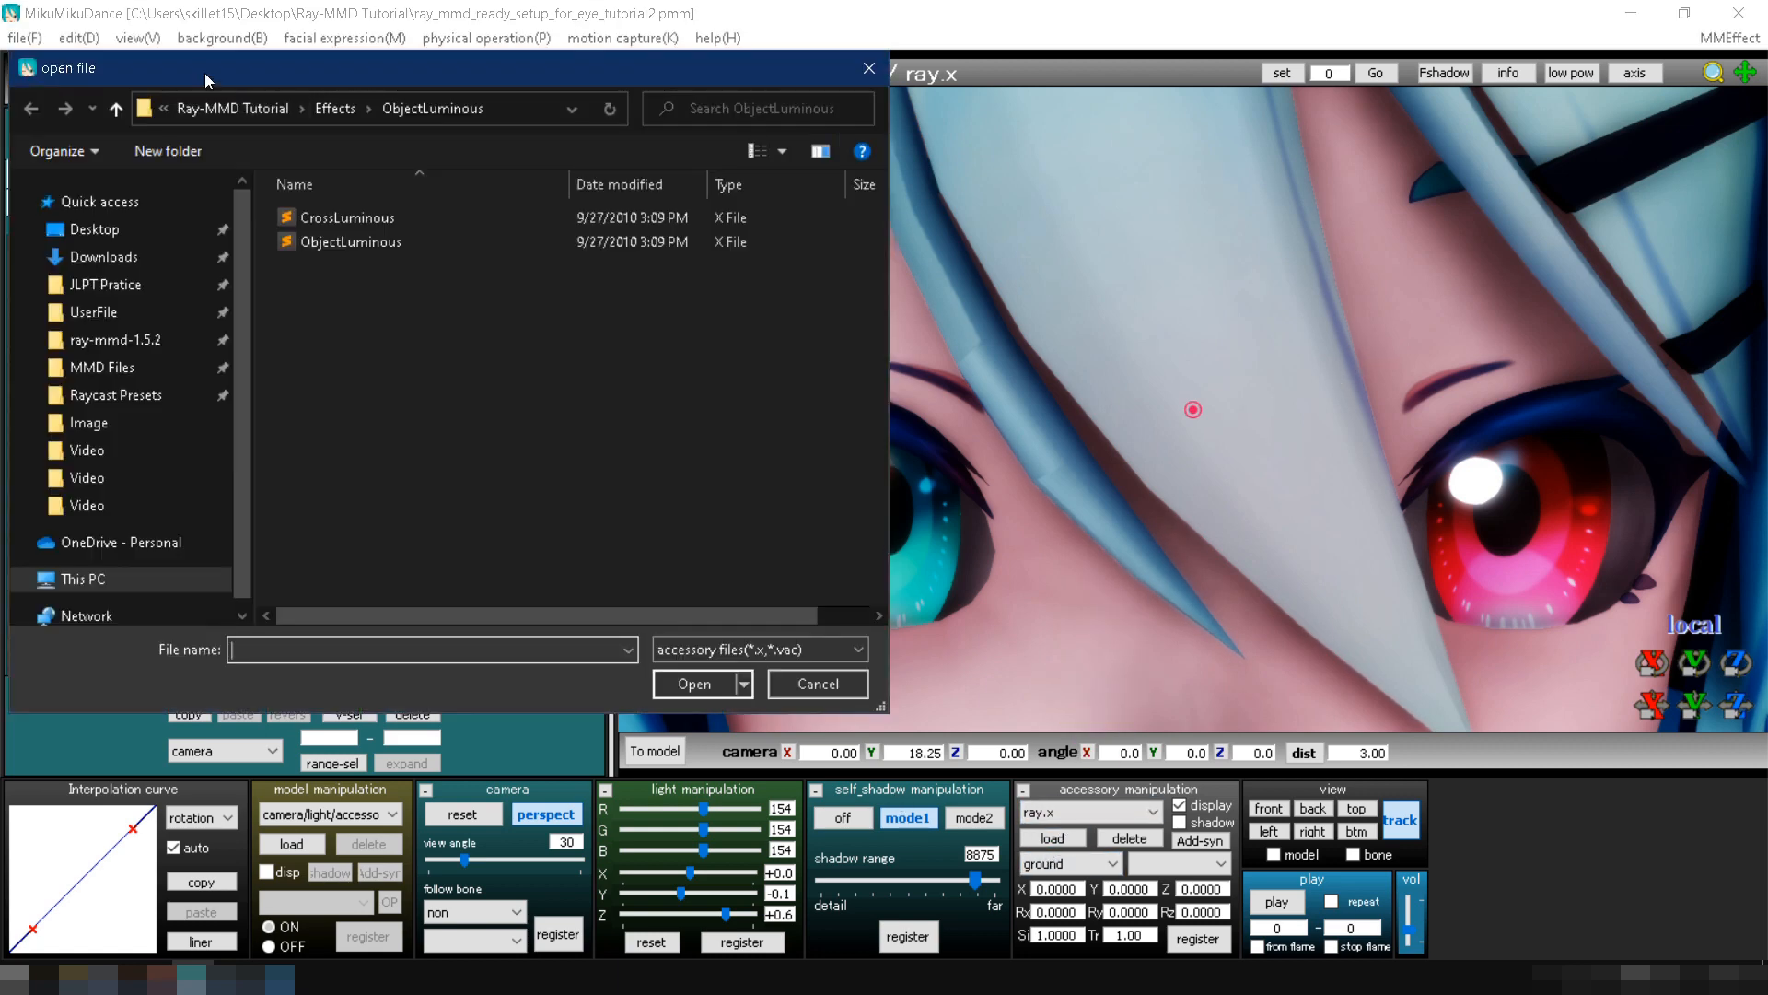
click(329, 110)
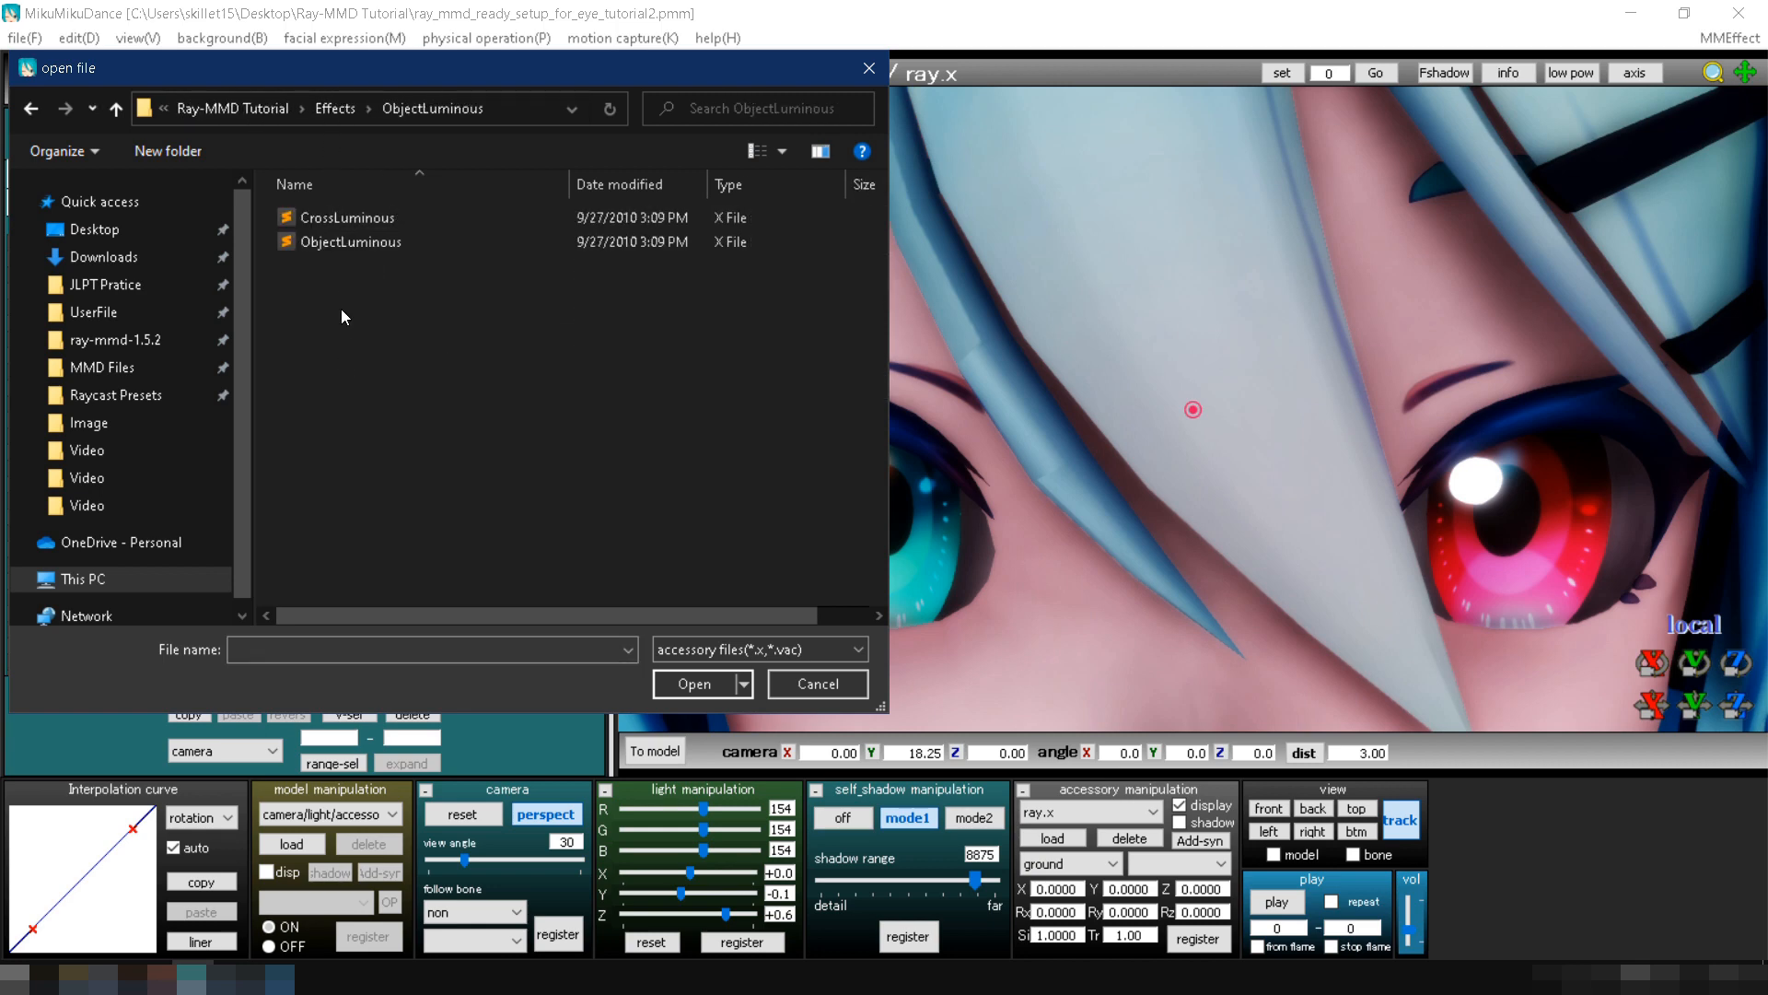
double_click(341, 240)
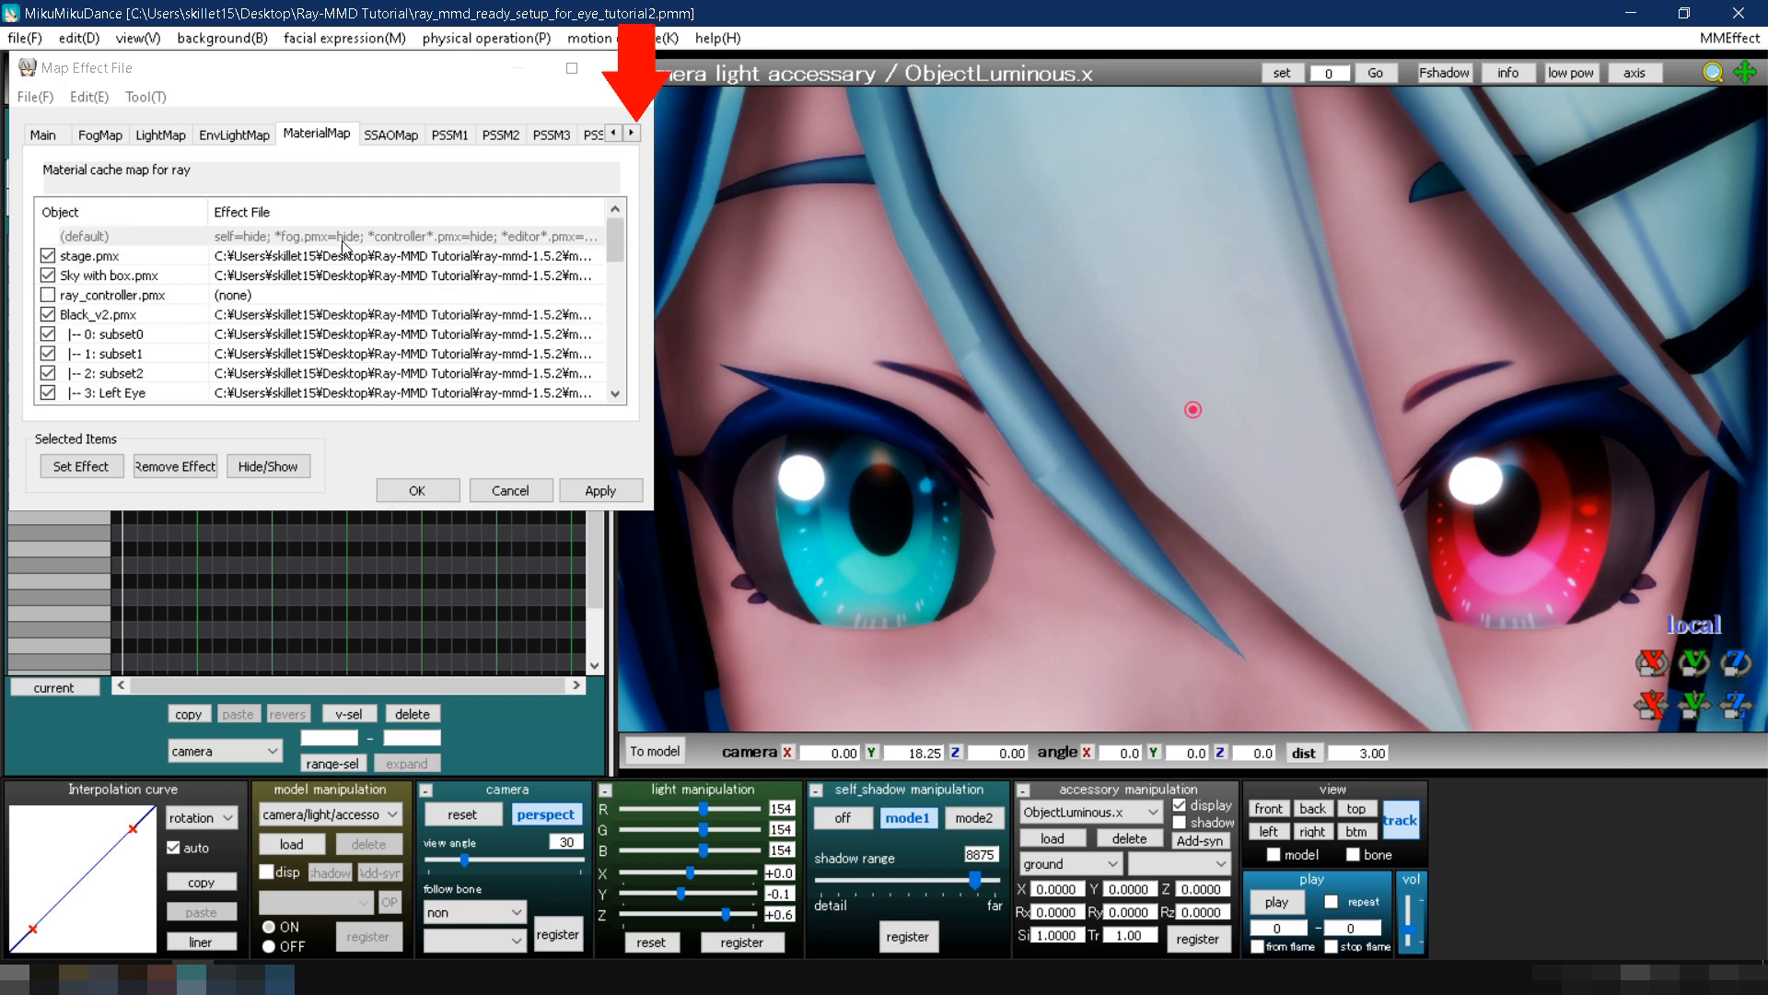
Step: Remove the effect from the Left Eye and Right Eye subsets of Black_v2.pmx in the OL_EmitterRT map
click(634, 133)
click(634, 133)
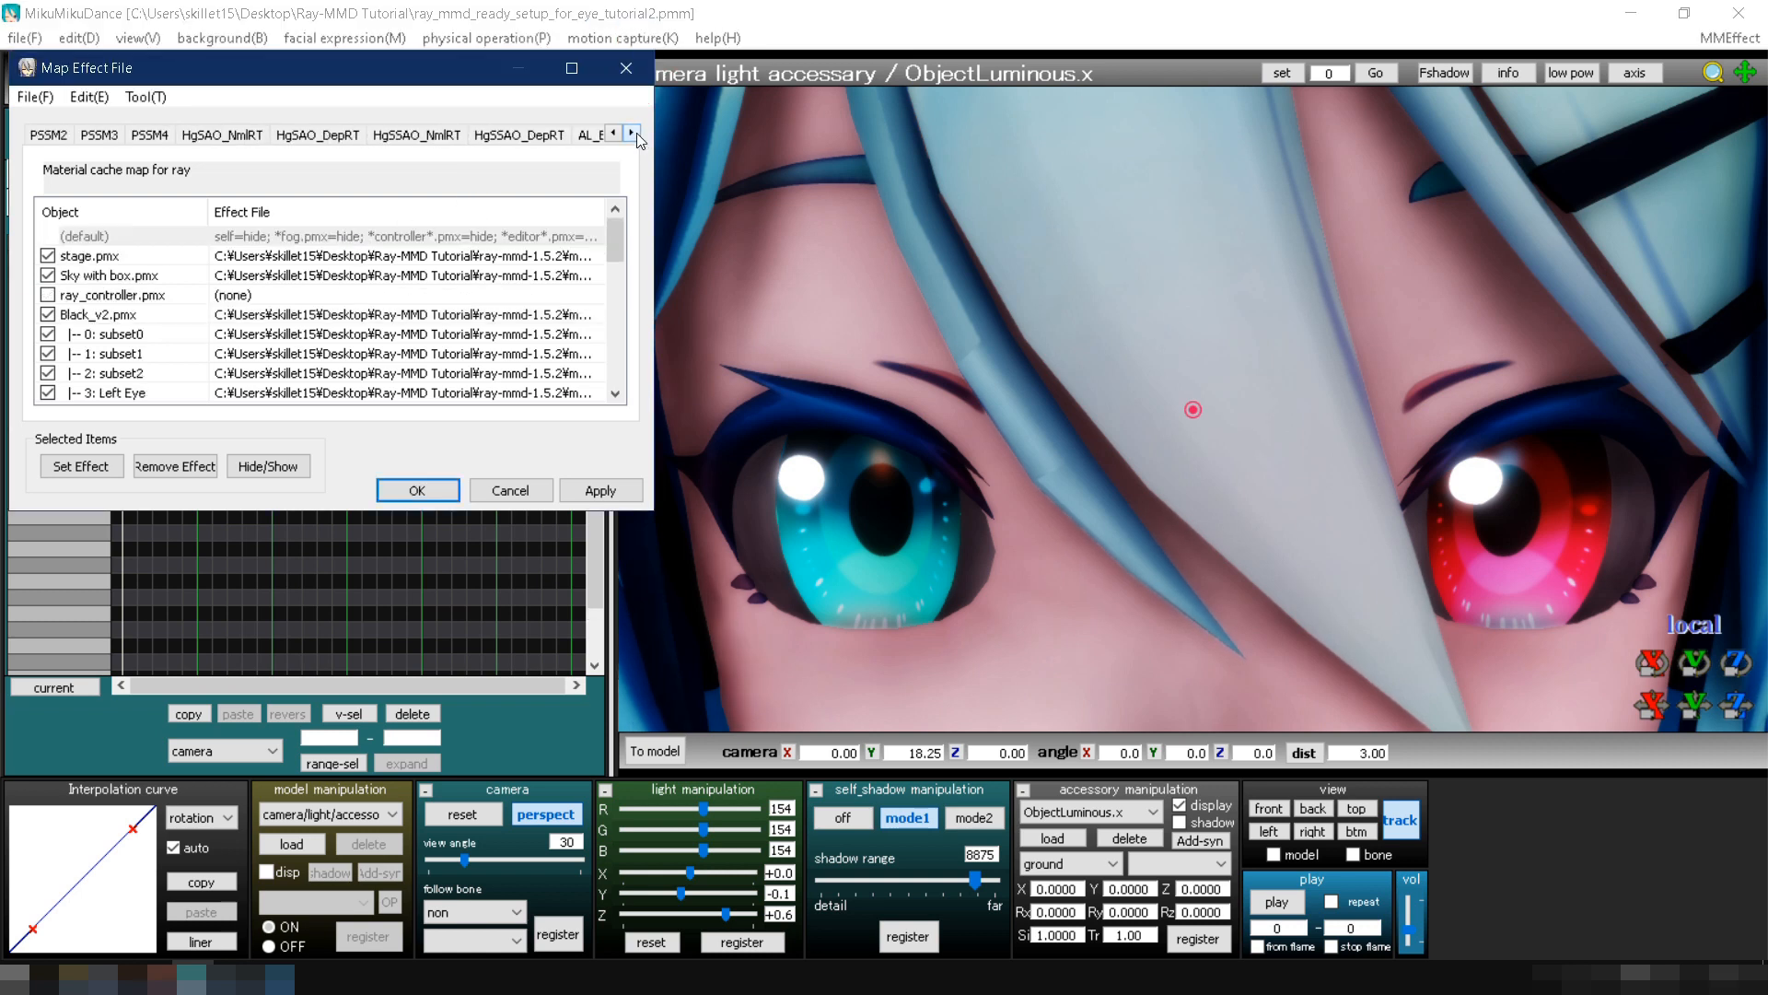
click(633, 134)
click(634, 134)
click(493, 135)
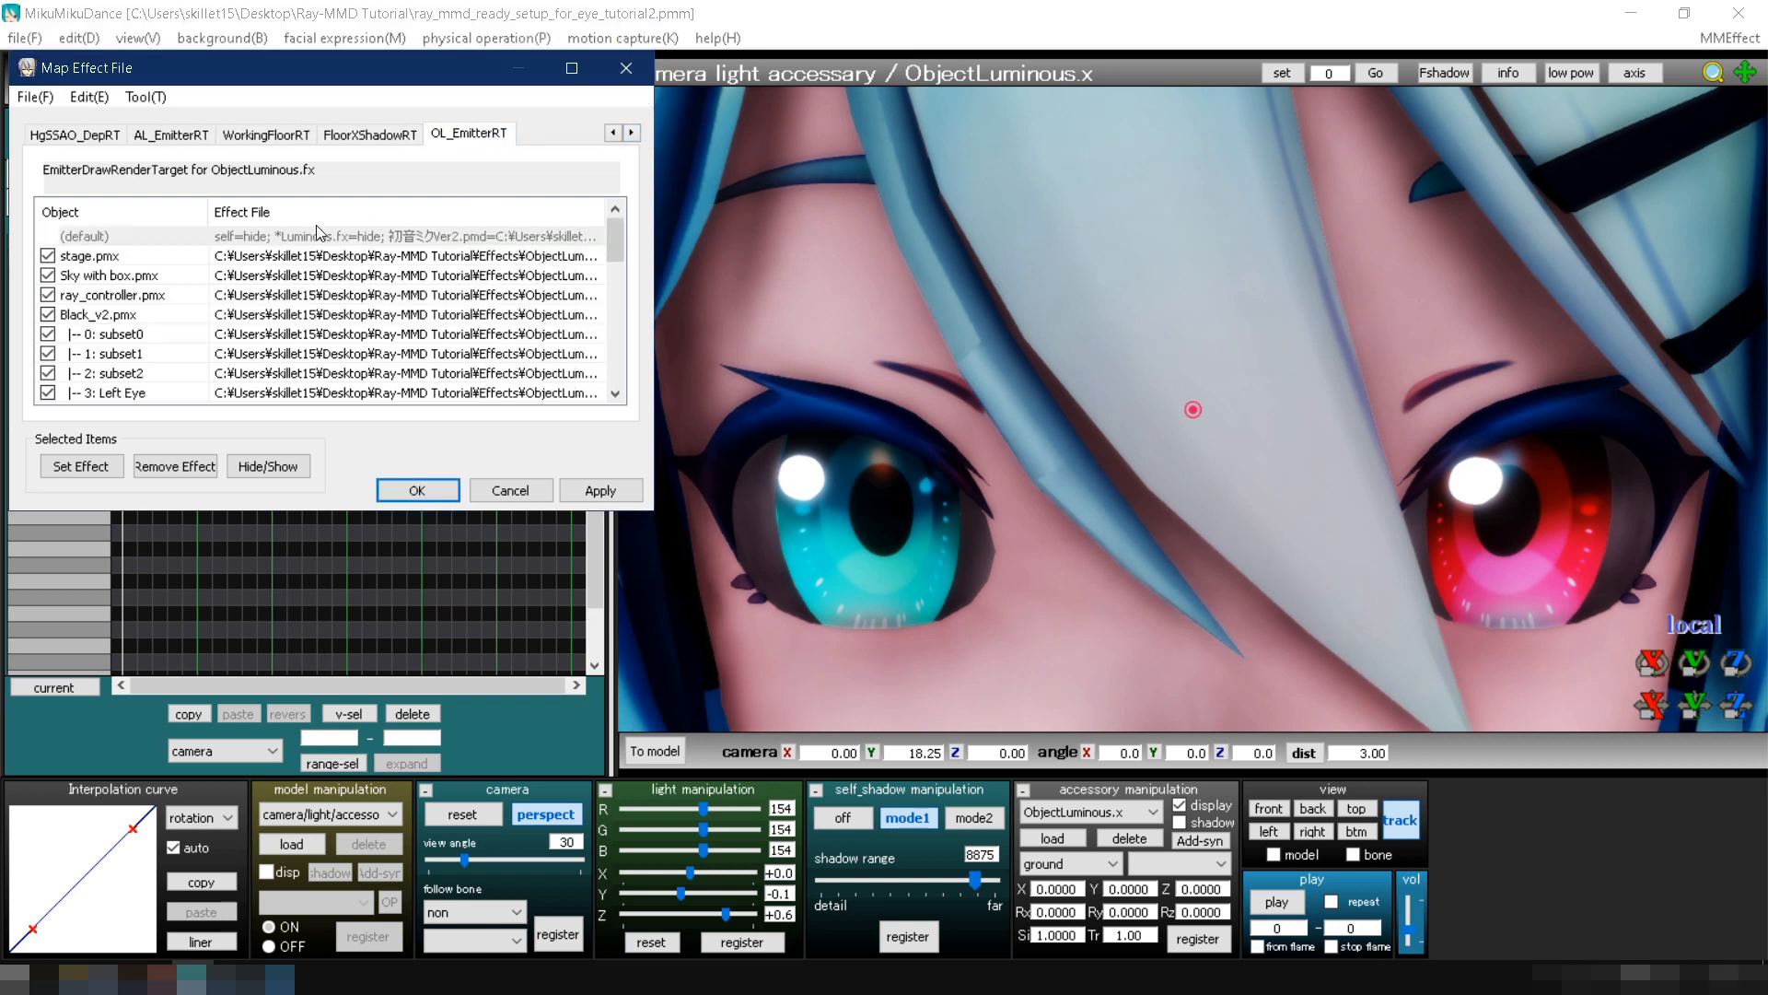
scroll(232, 362, down, 1)
click(146, 333)
shift+click(144, 355)
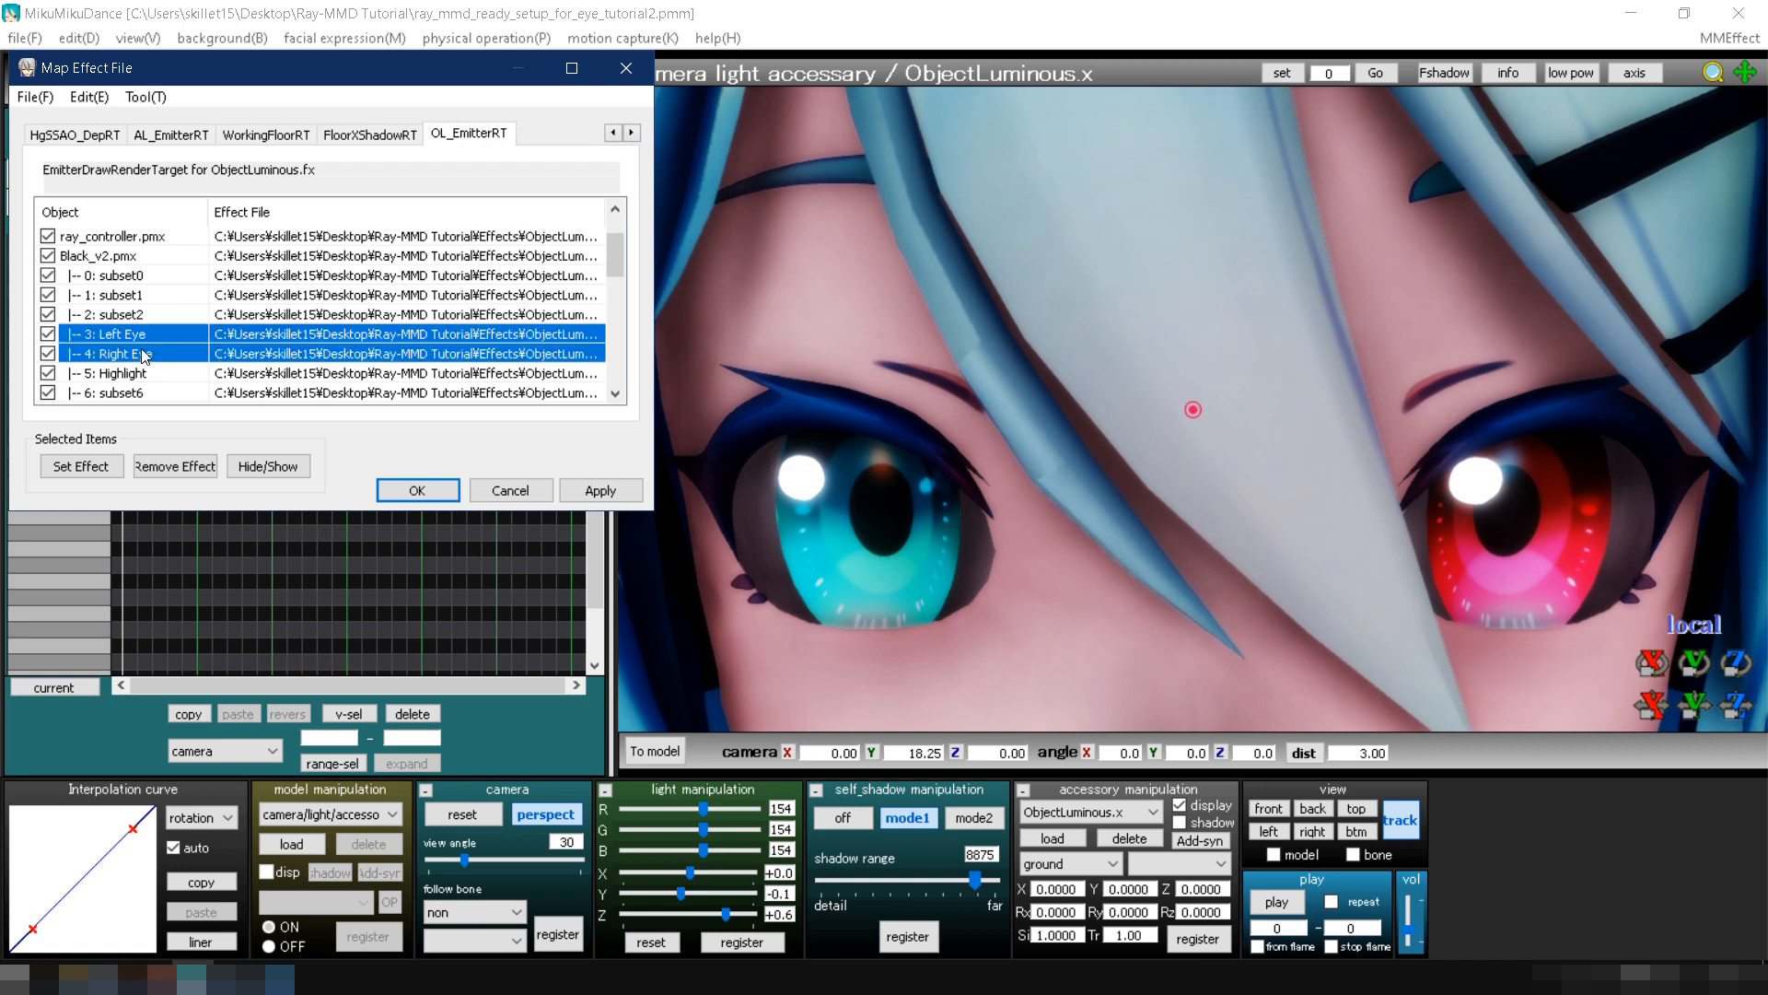
right_click(347, 342)
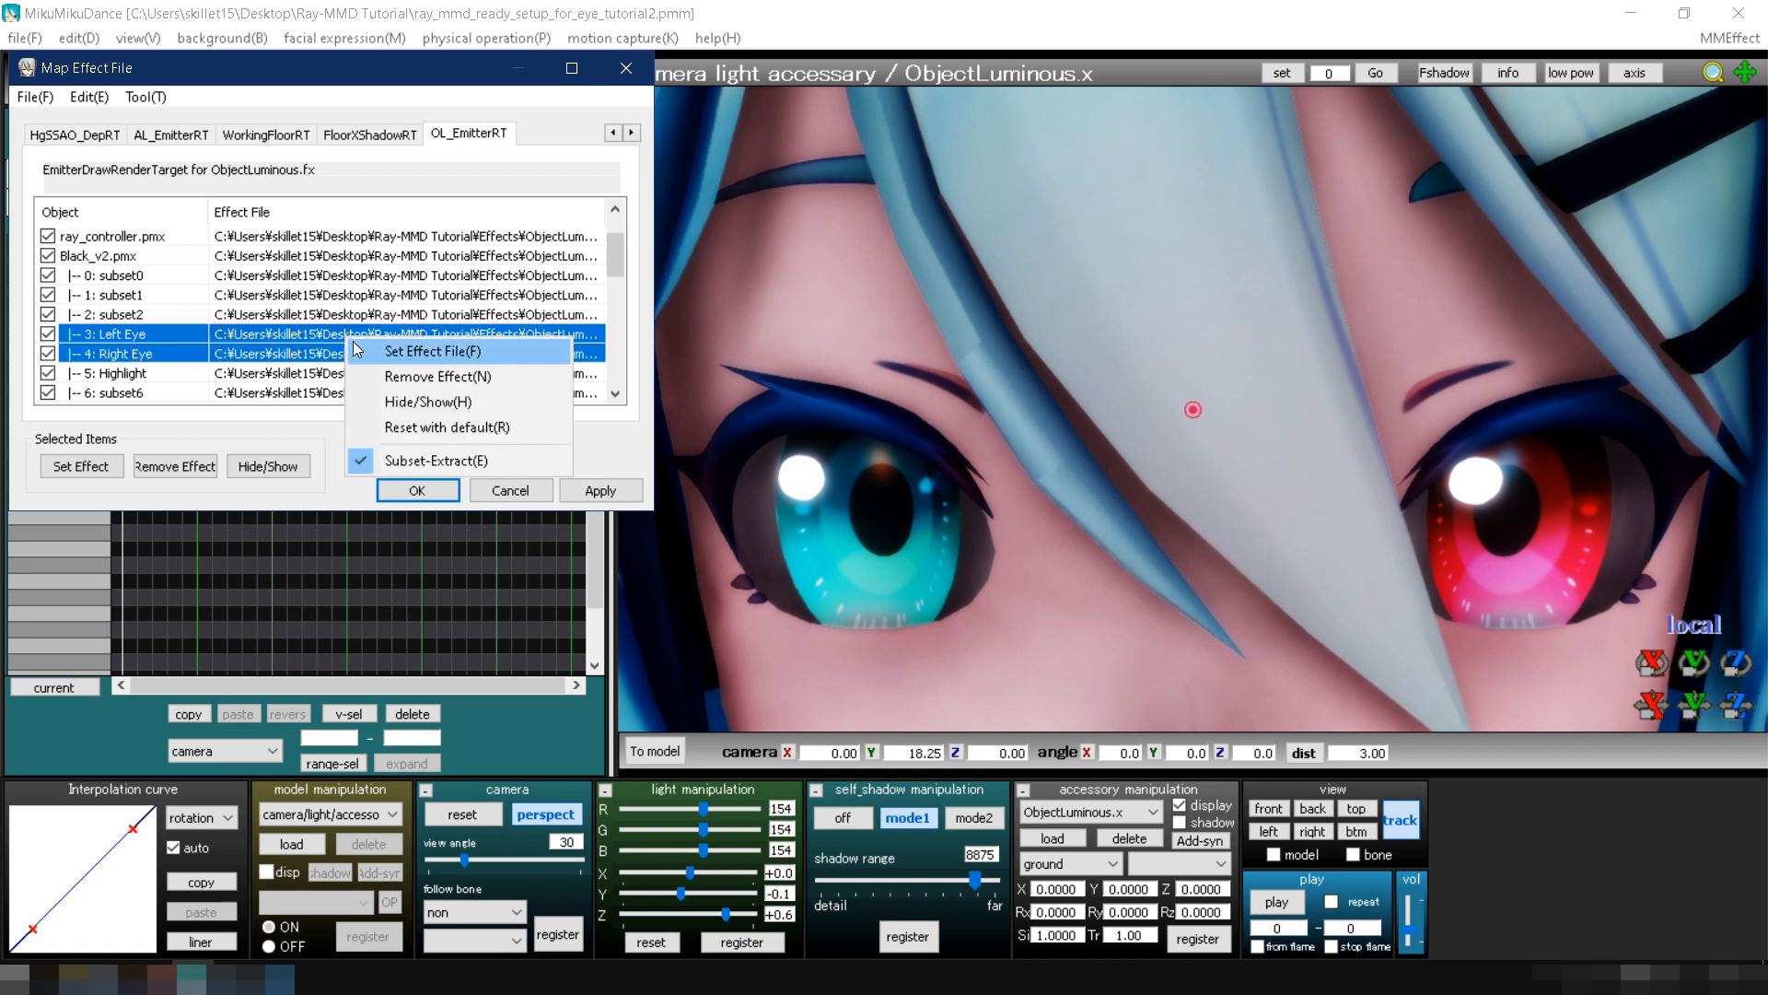
click(382, 373)
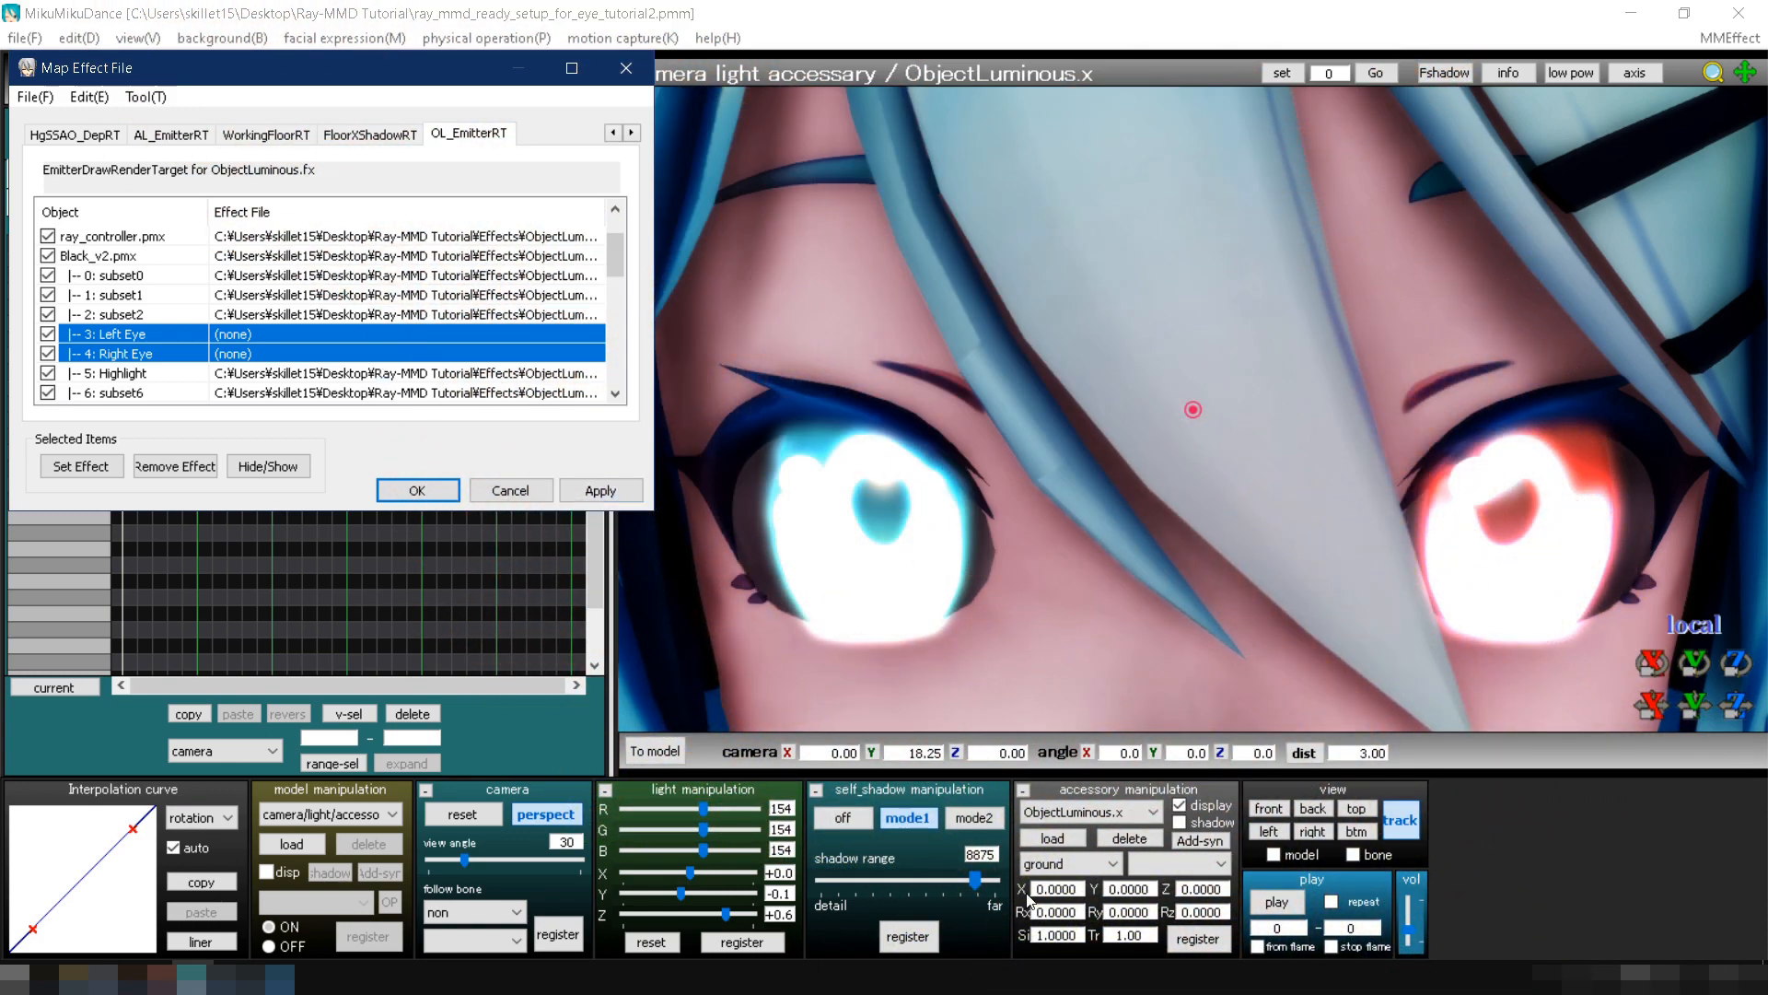
Step: Set the ObjectLuminous.x accessory's Si to 0.1 and Tr to 0.07, and register it at frame 0
click(1047, 932)
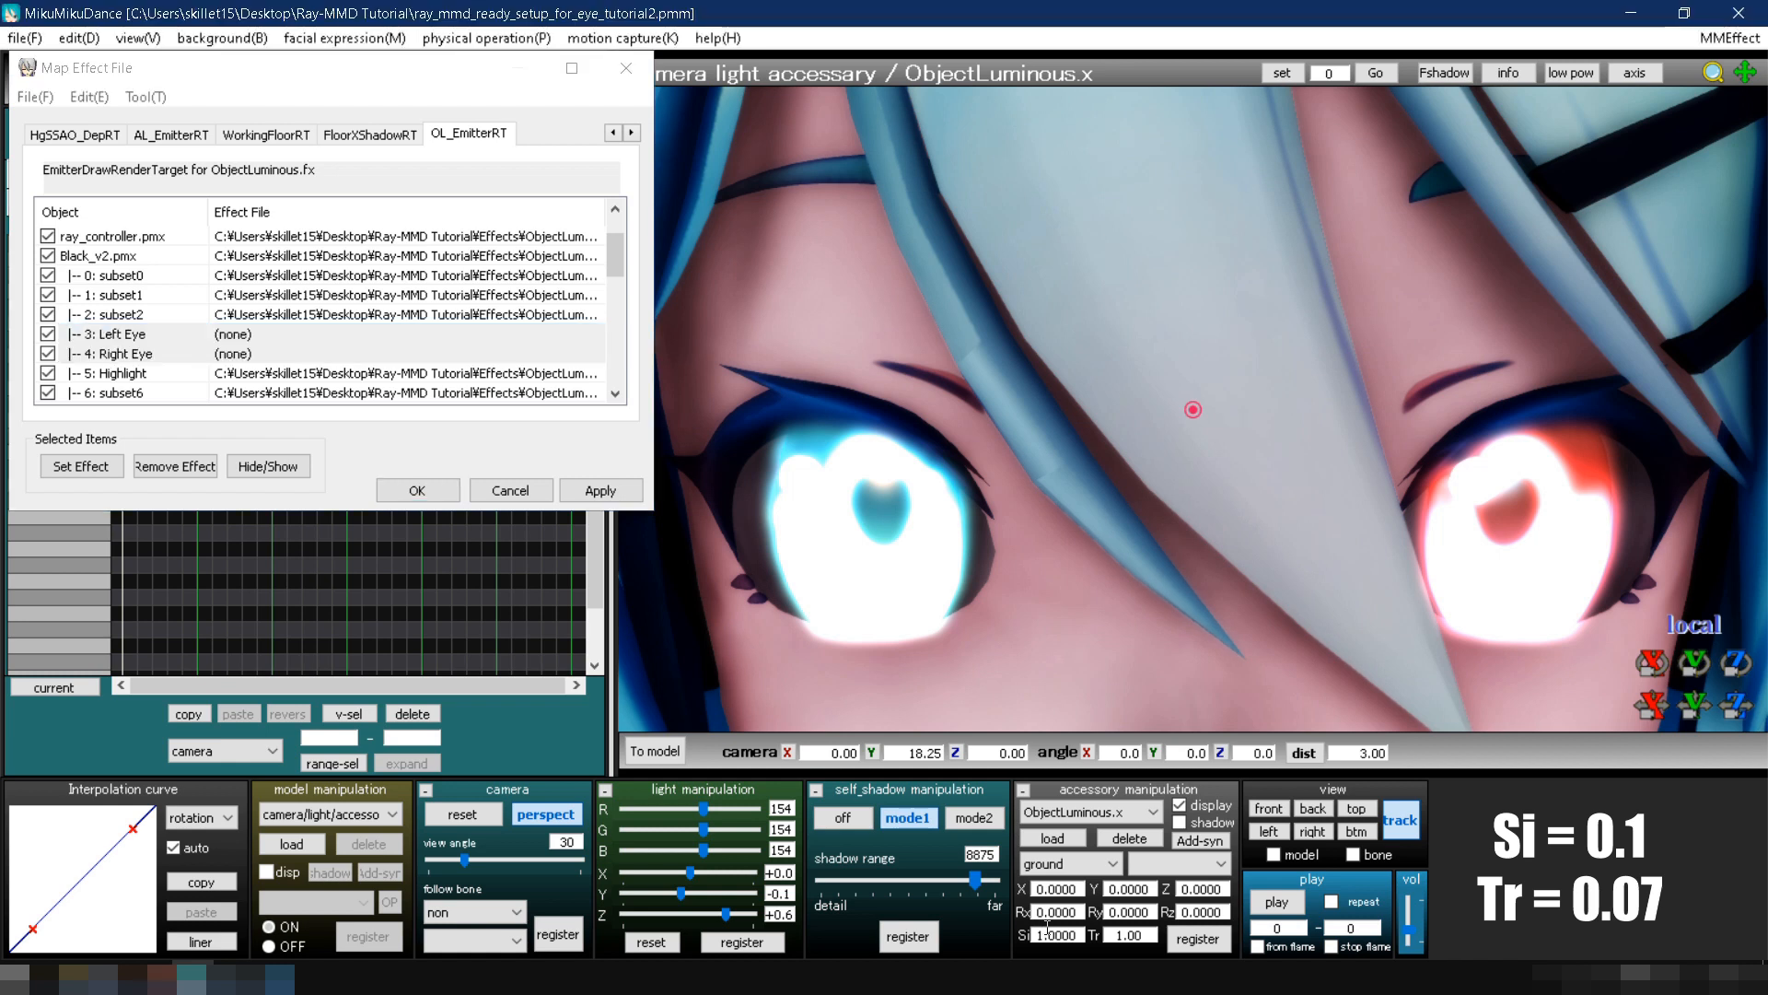
text(0.1)
key(Return)
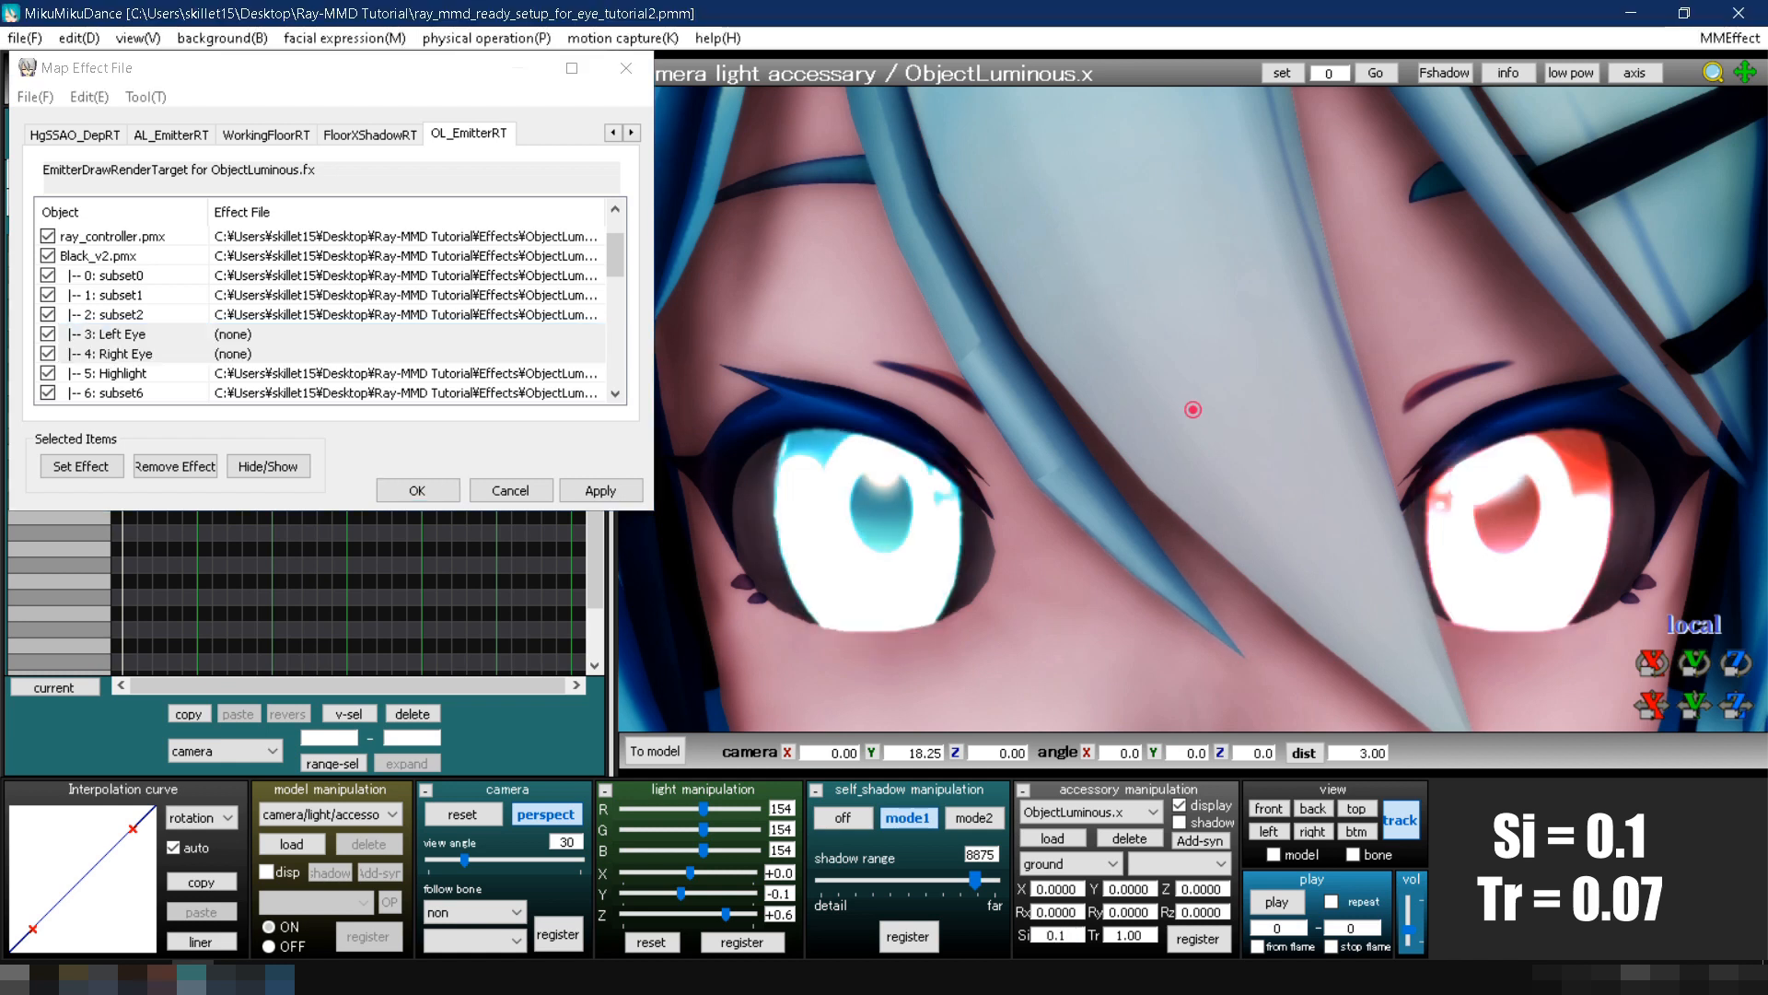
double_click(1127, 934)
text(0.07)
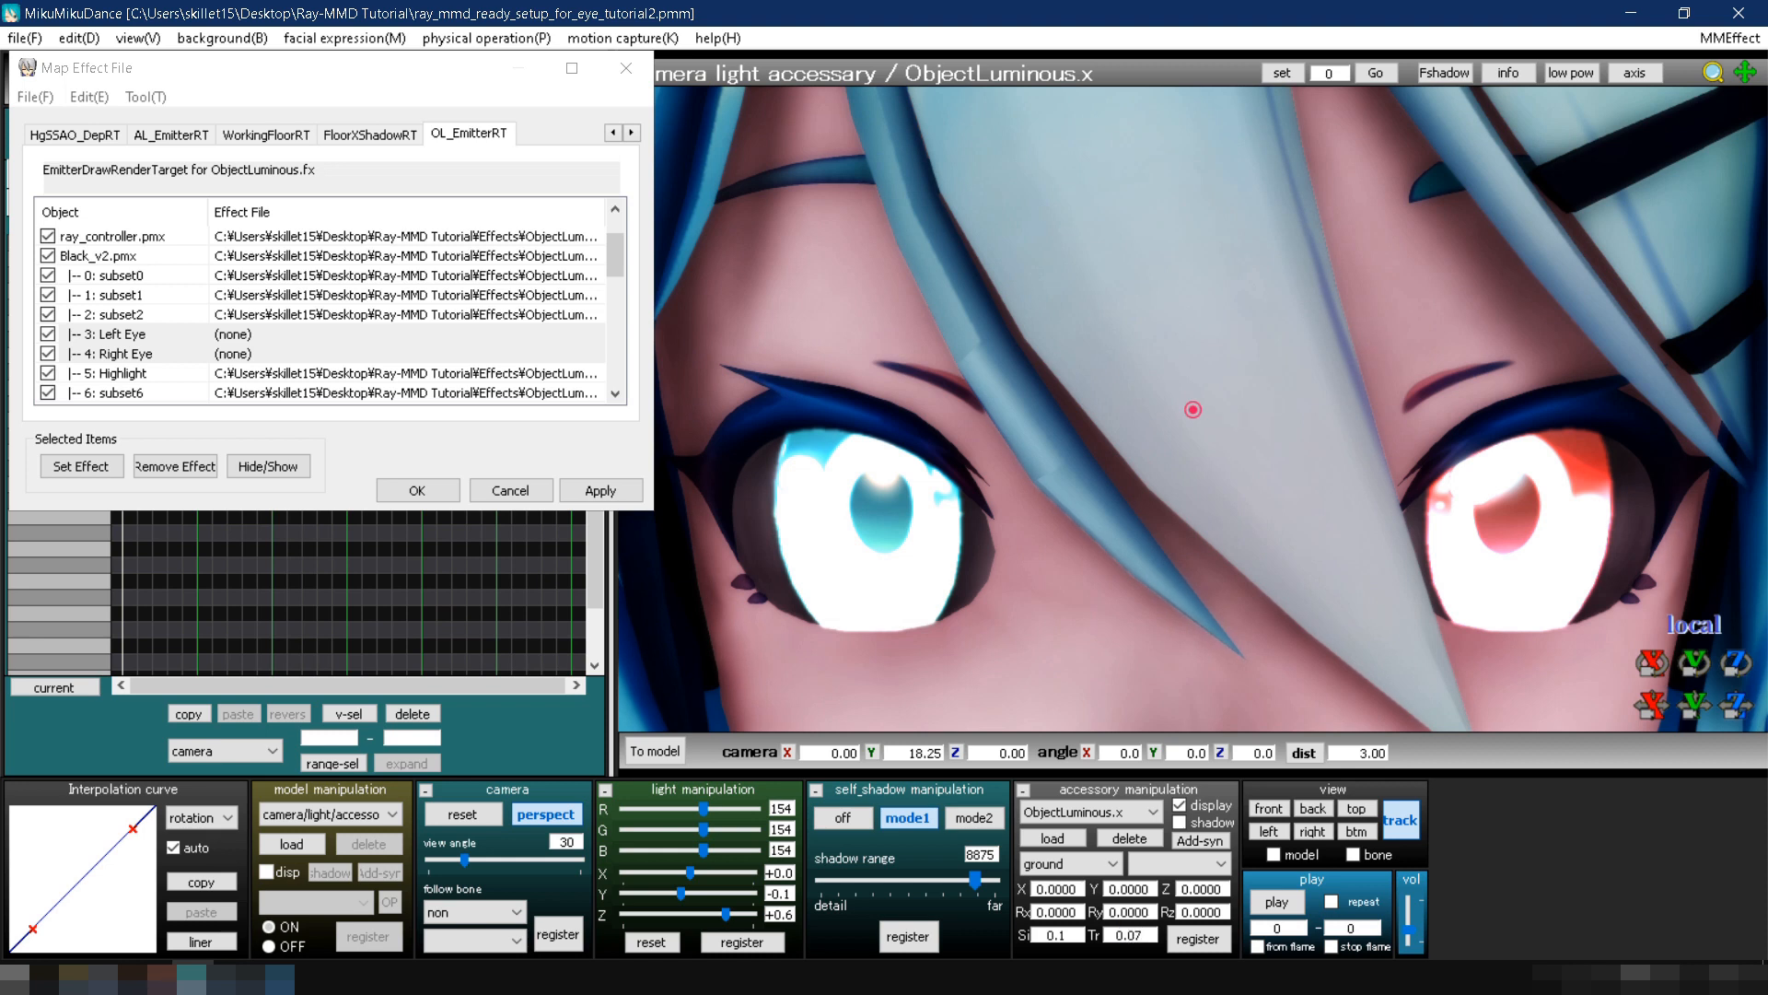
key(Return)
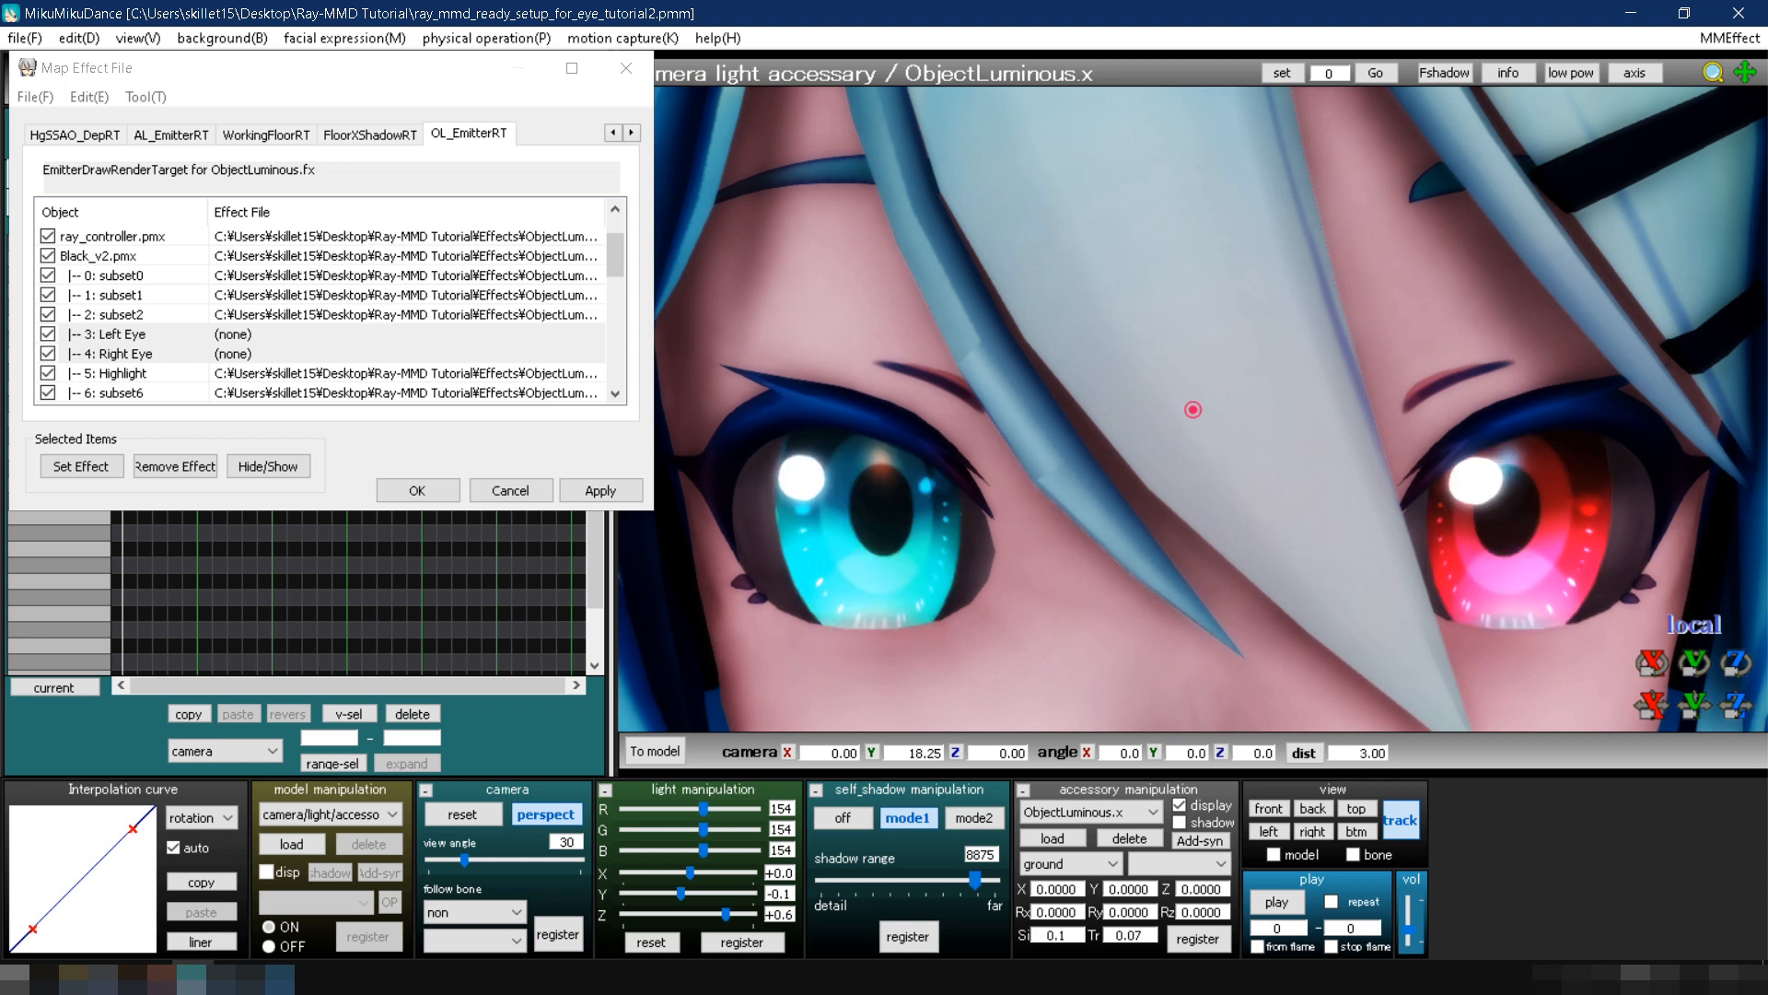
click(1187, 939)
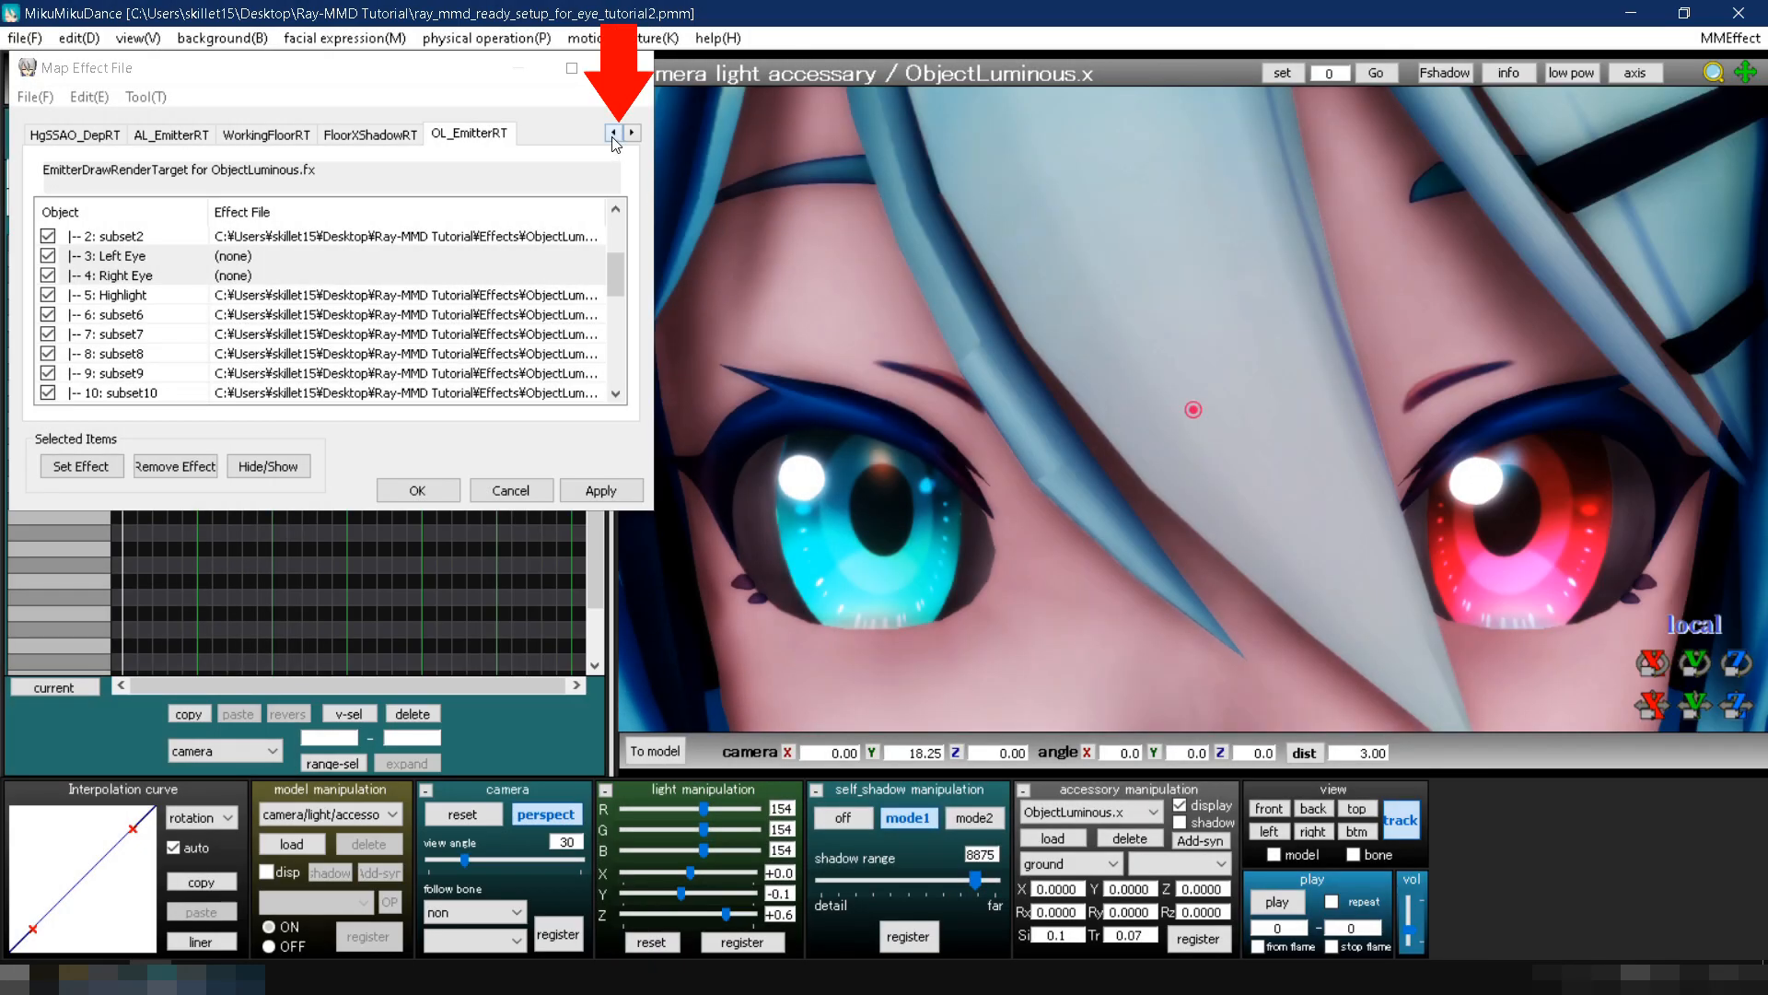
Step: Assign the first material from the Editor > Glass folder to the Eyes White subset of Black_v2.pmx in the MaterialMap and apply it
click(613, 132)
click(613, 133)
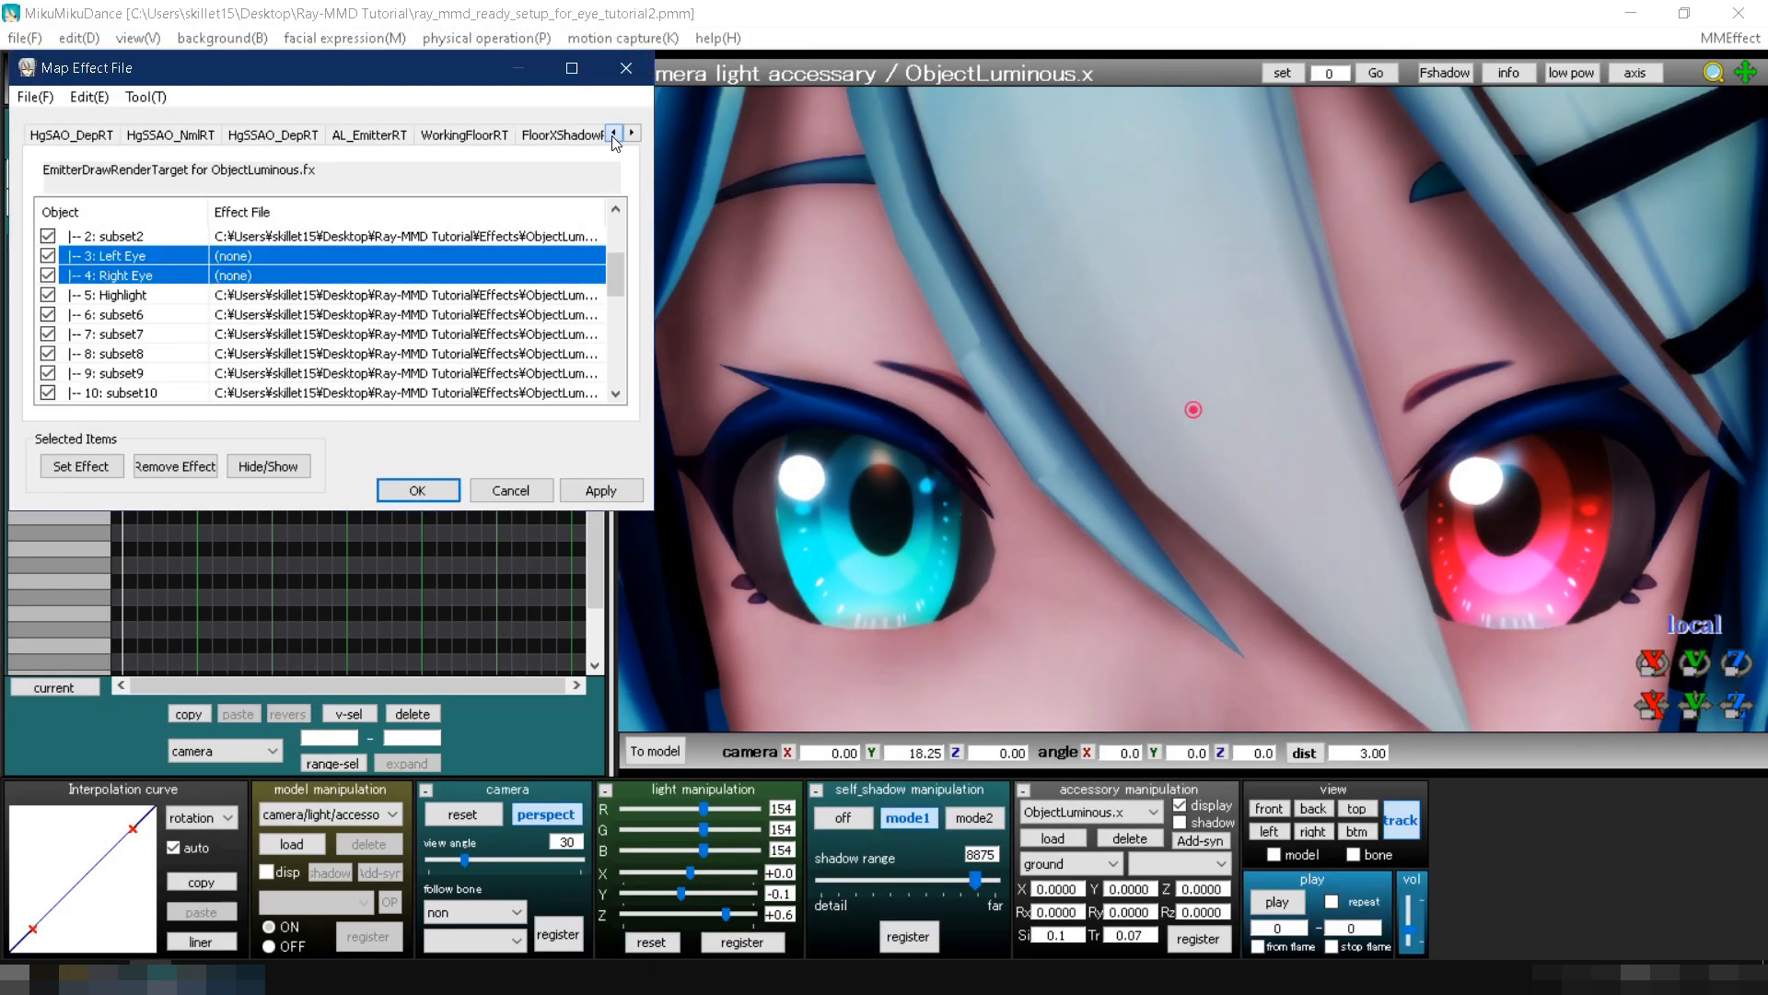
click(613, 133)
click(614, 133)
click(614, 132)
click(613, 133)
click(614, 133)
click(613, 133)
click(614, 133)
click(614, 132)
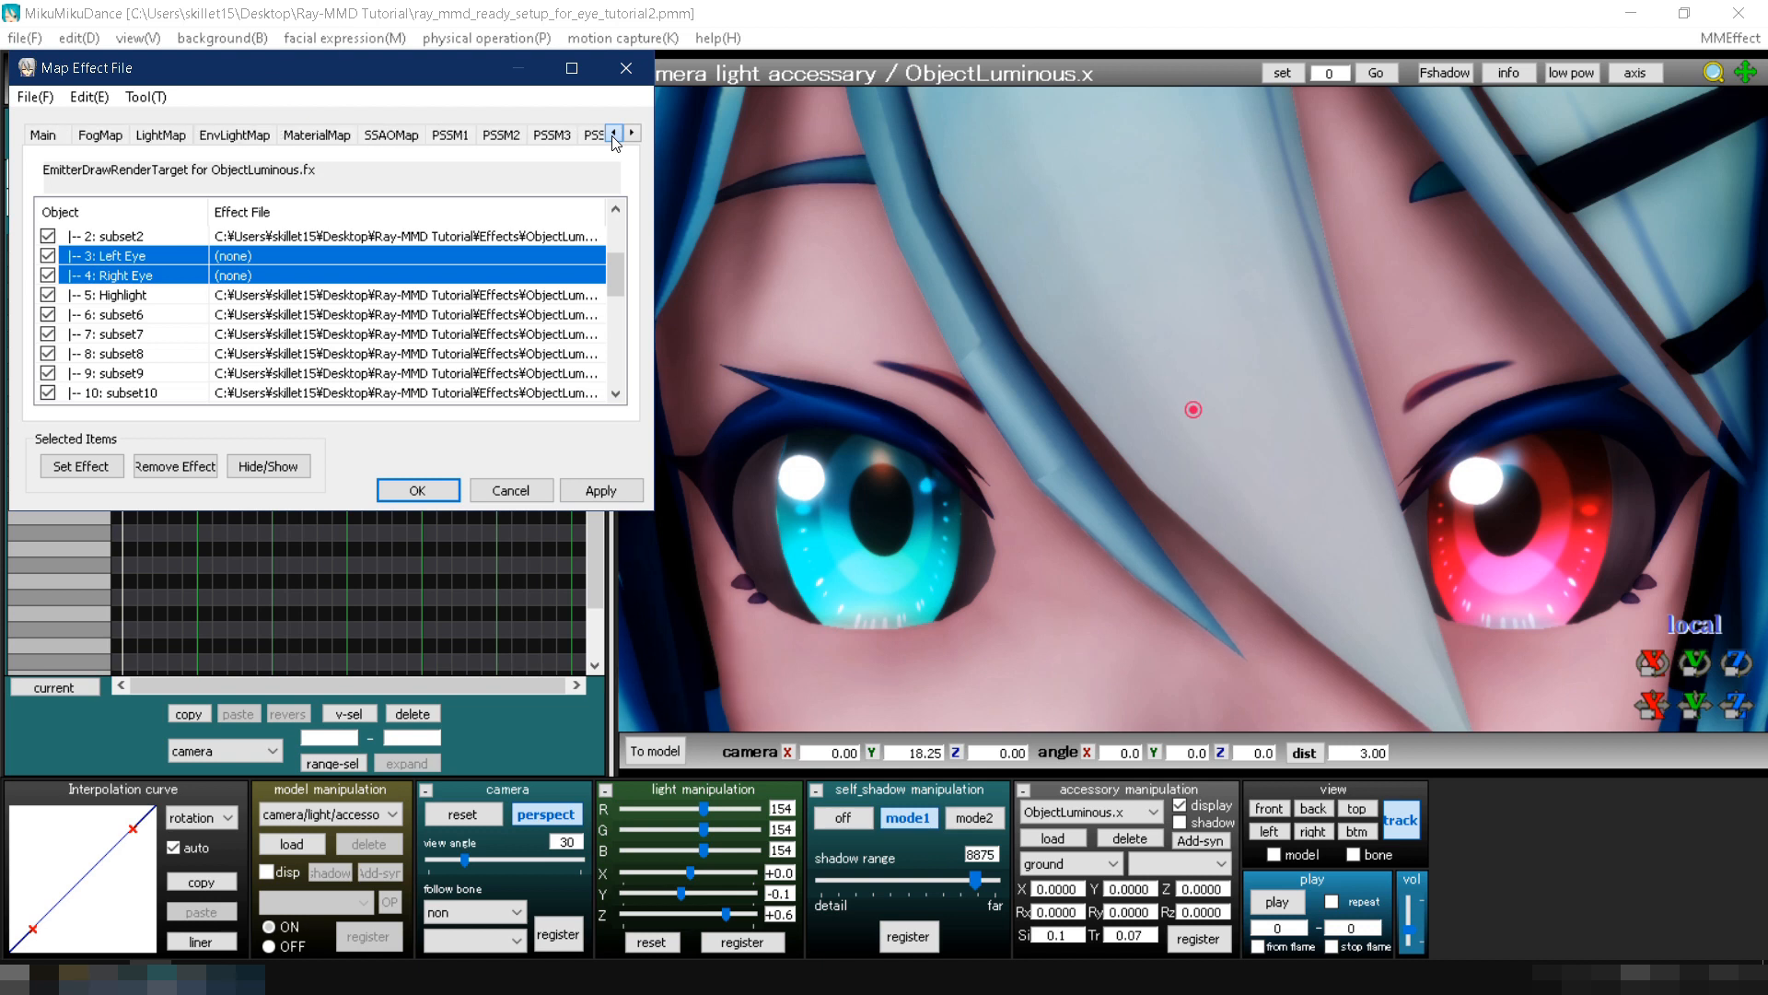
click(329, 136)
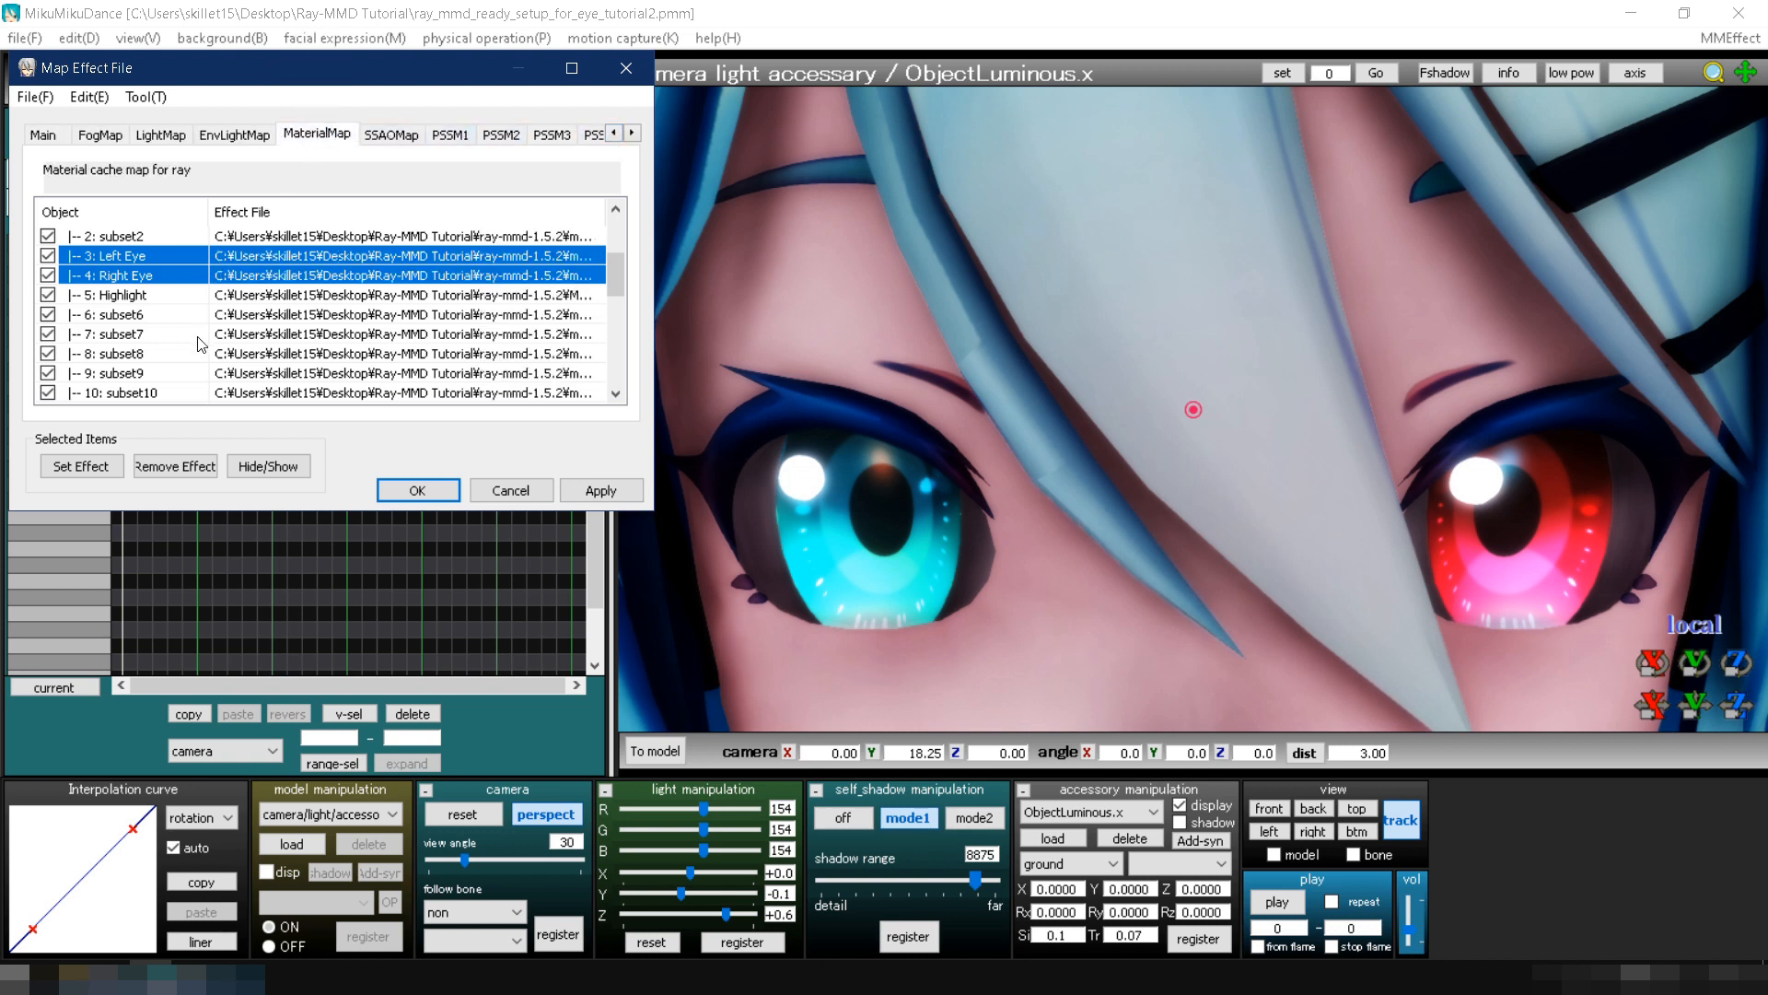
scroll(201, 345, down, 5)
click(307, 316)
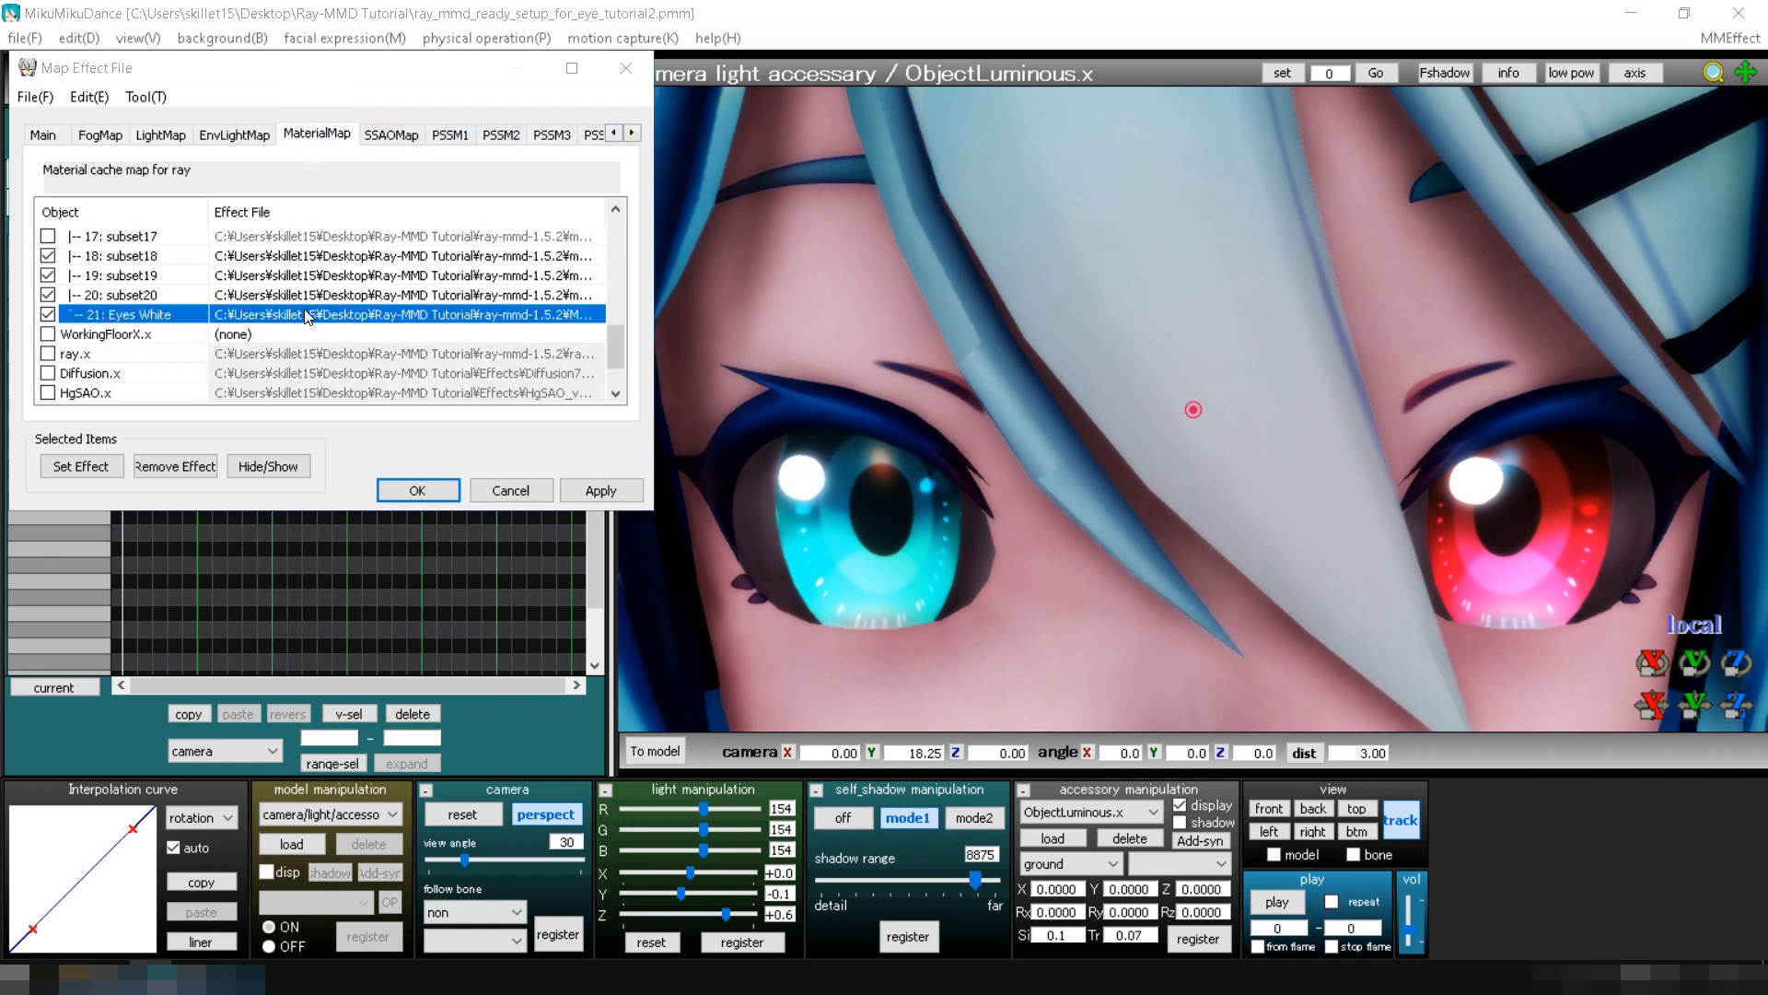
double_click(307, 316)
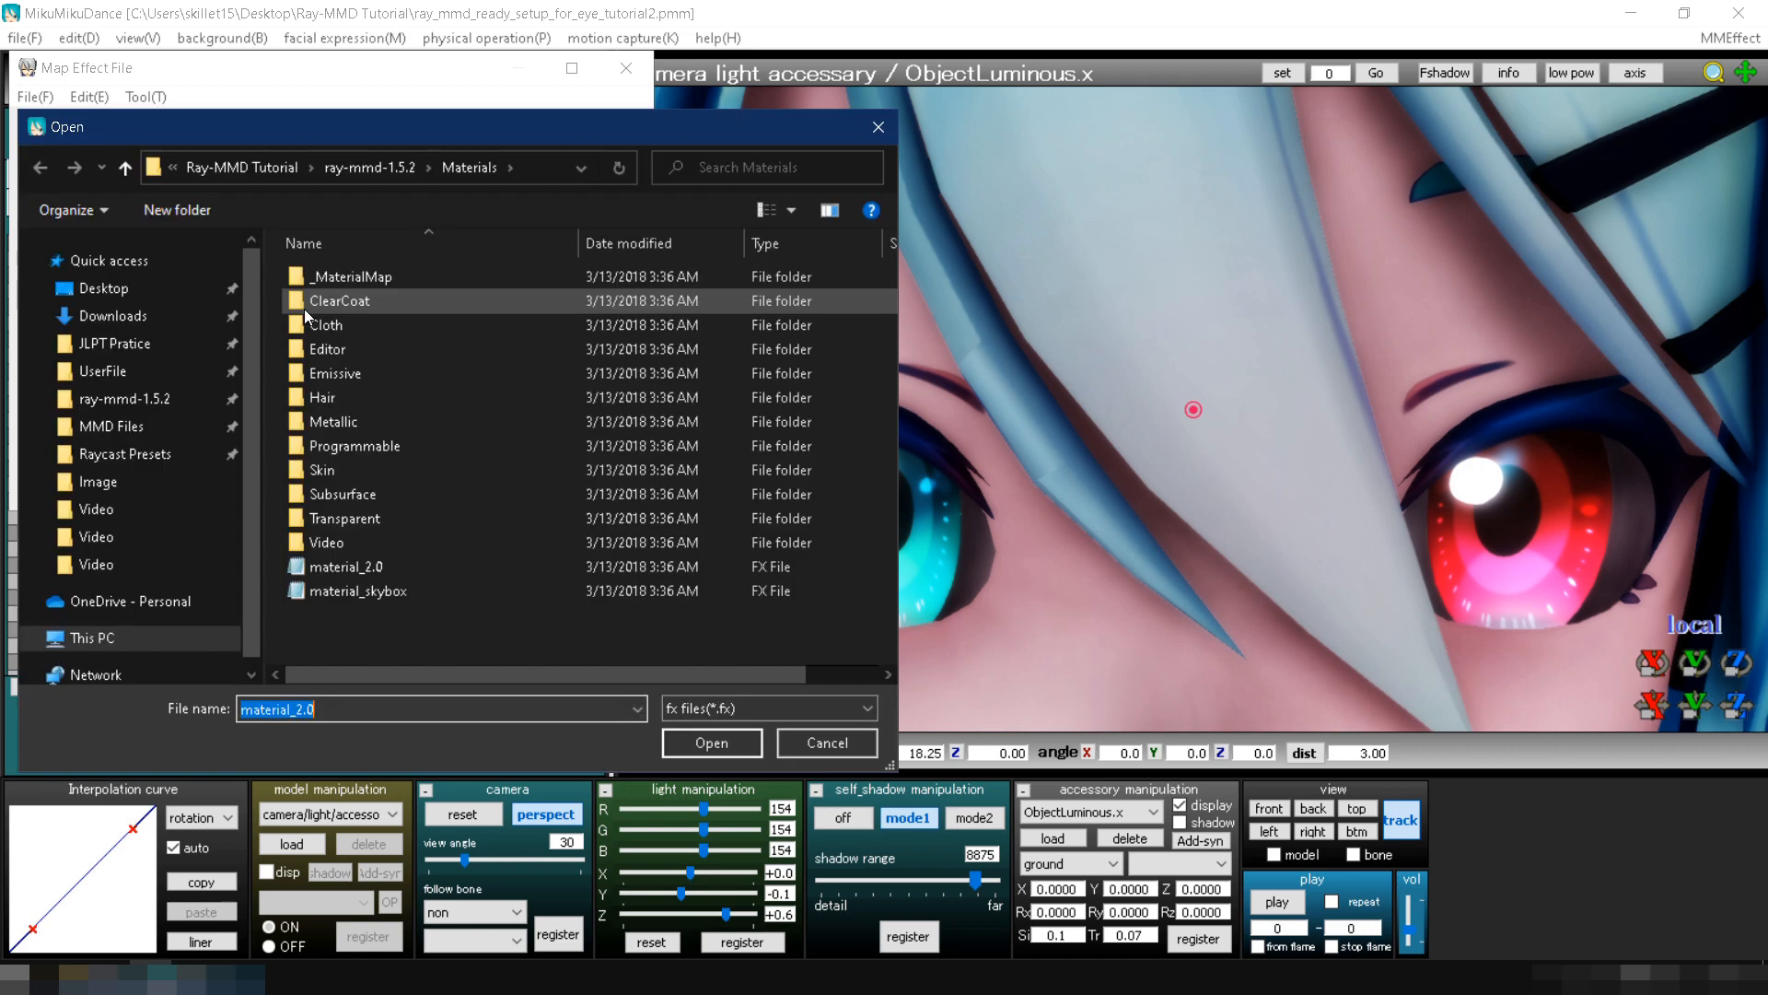
double_click(343, 350)
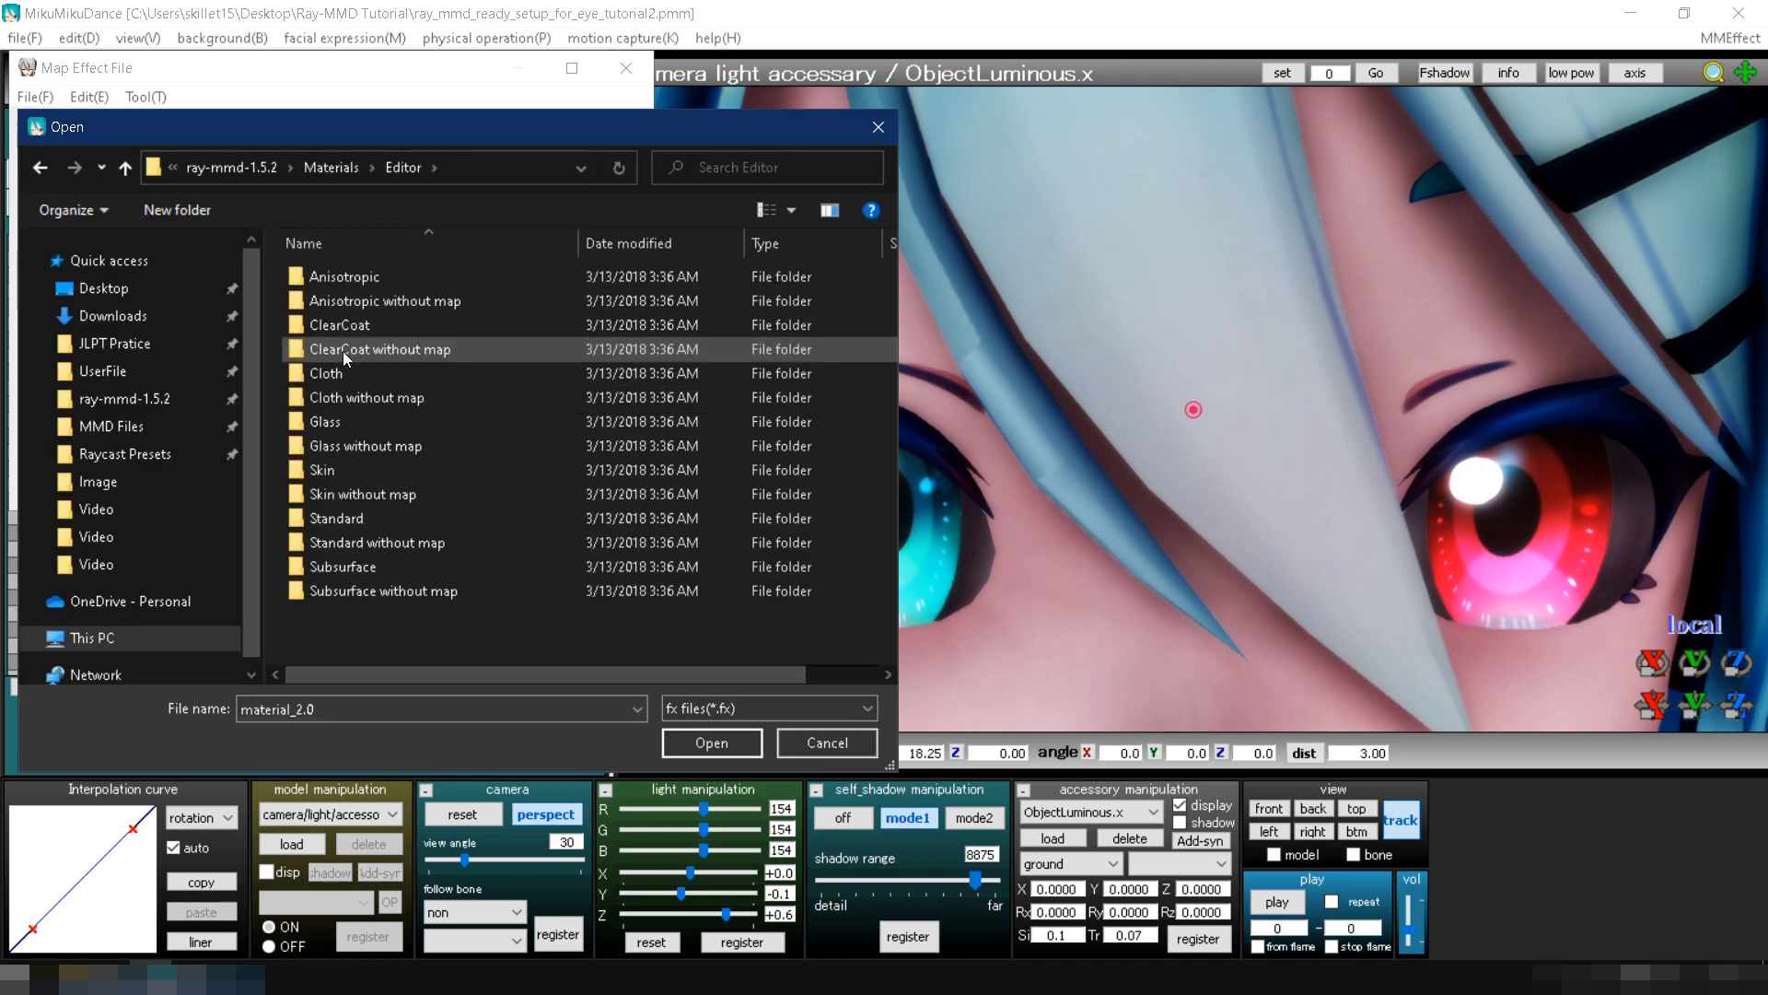
double_click(355, 419)
double_click(372, 277)
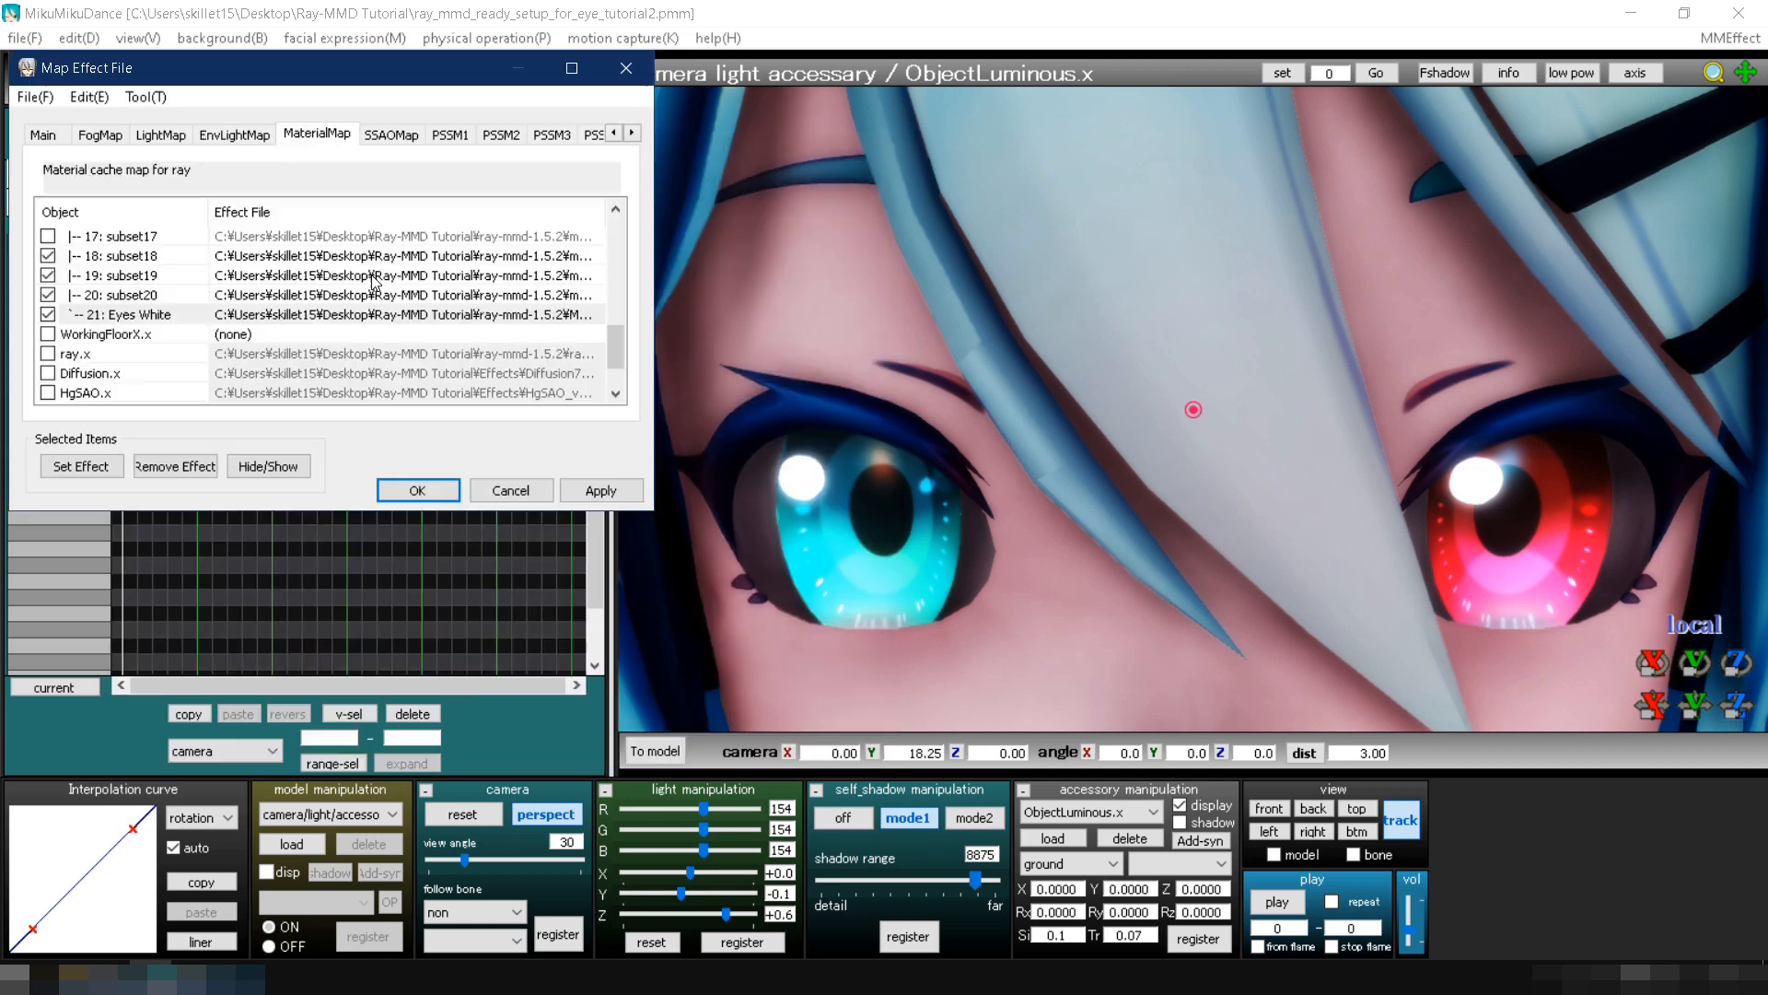
click(580, 488)
click(440, 498)
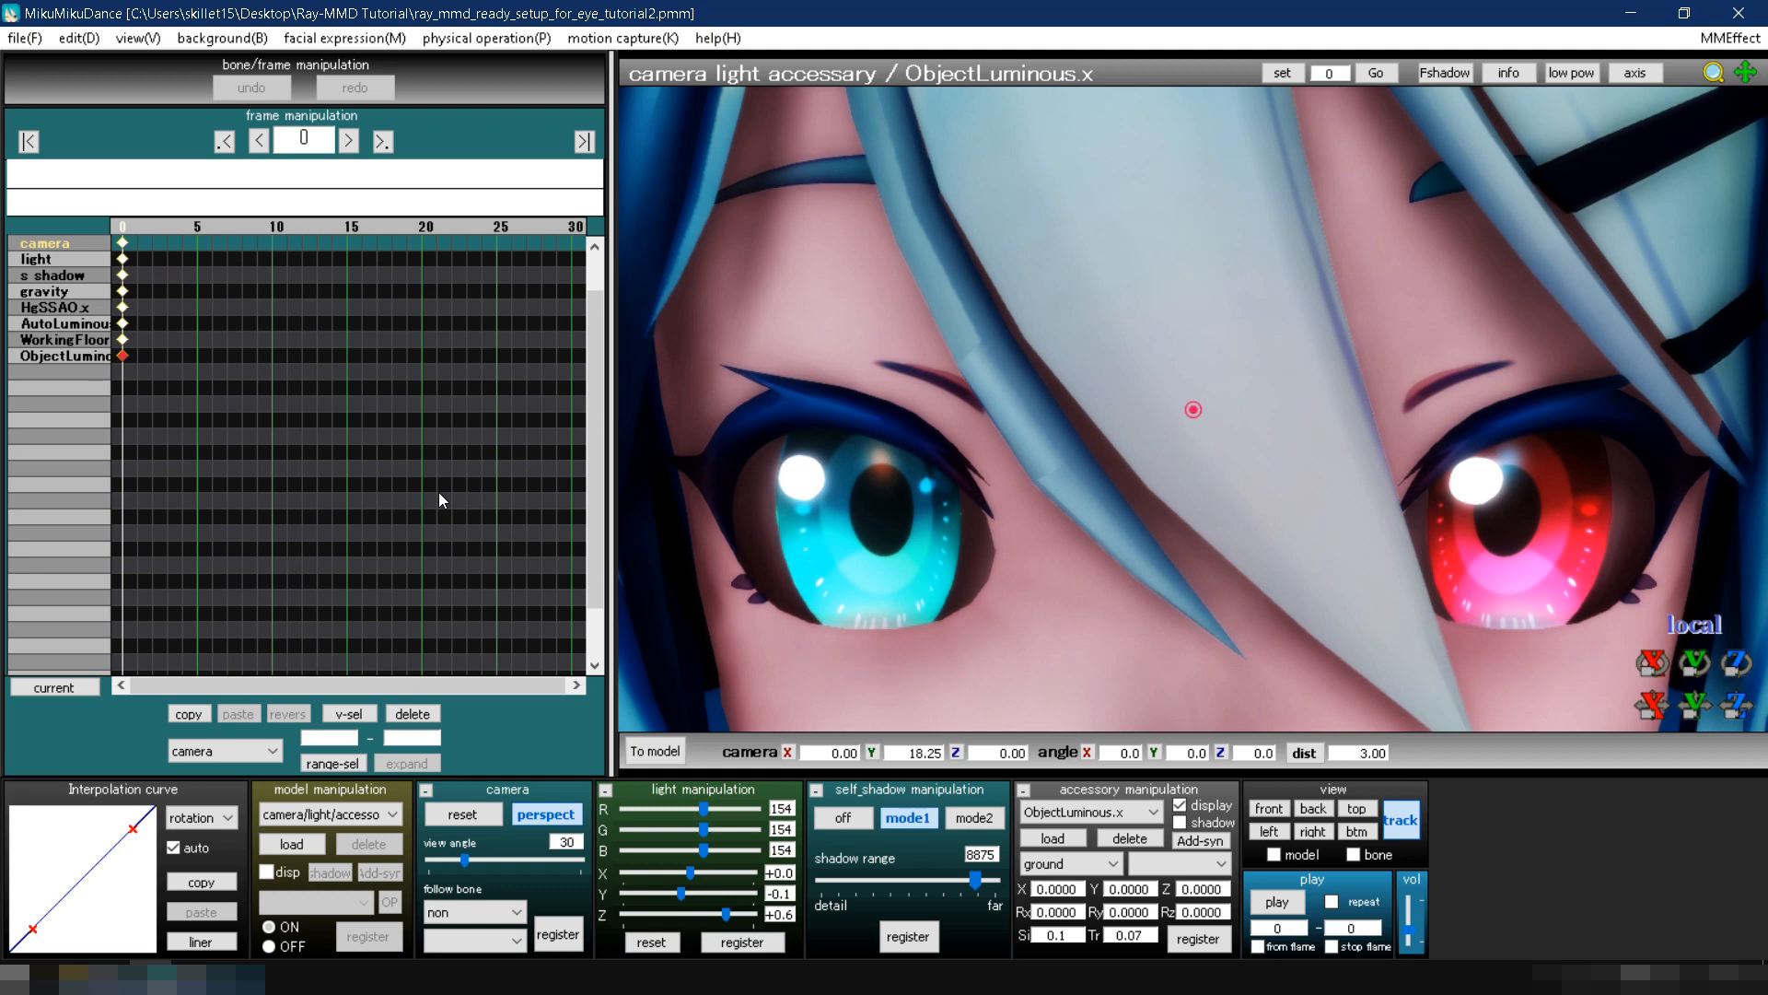
Step: Load the Glass_1 material controller model from the ray-mmd-1.5.2 > Materials > Editor > Glass folder
click(306, 843)
click(382, 109)
click(303, 110)
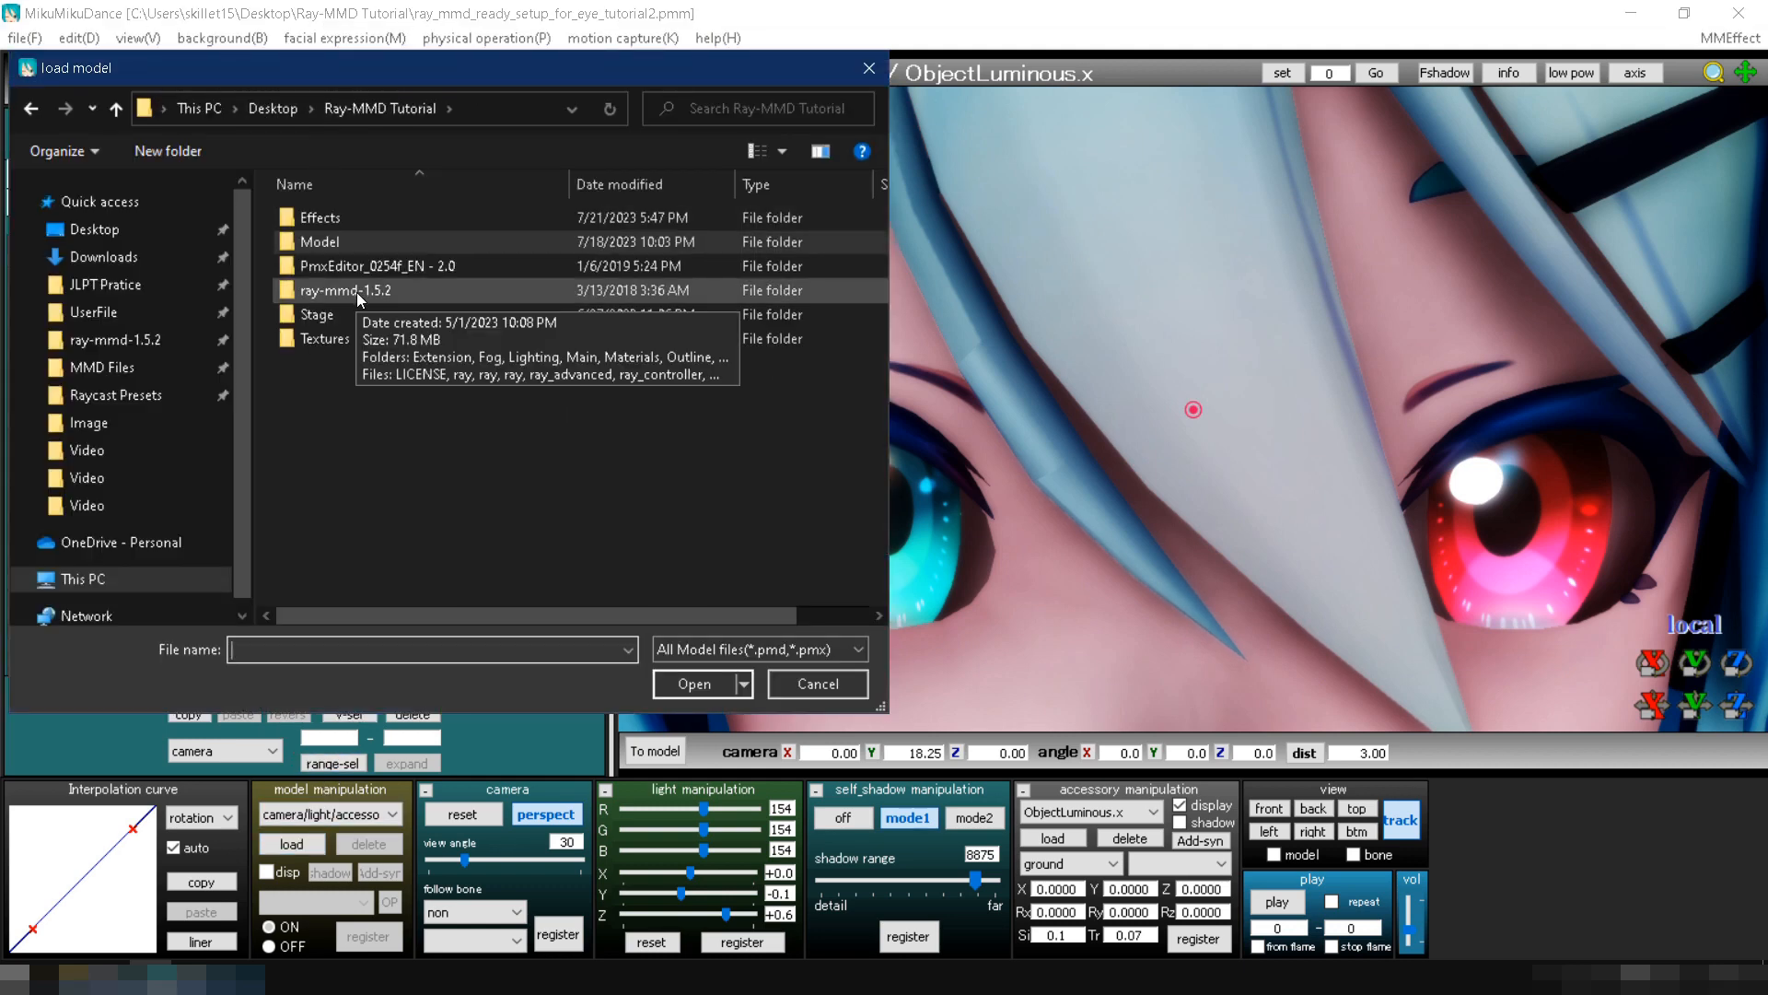
double_click(357, 291)
double_click(361, 313)
key(alt+Left)
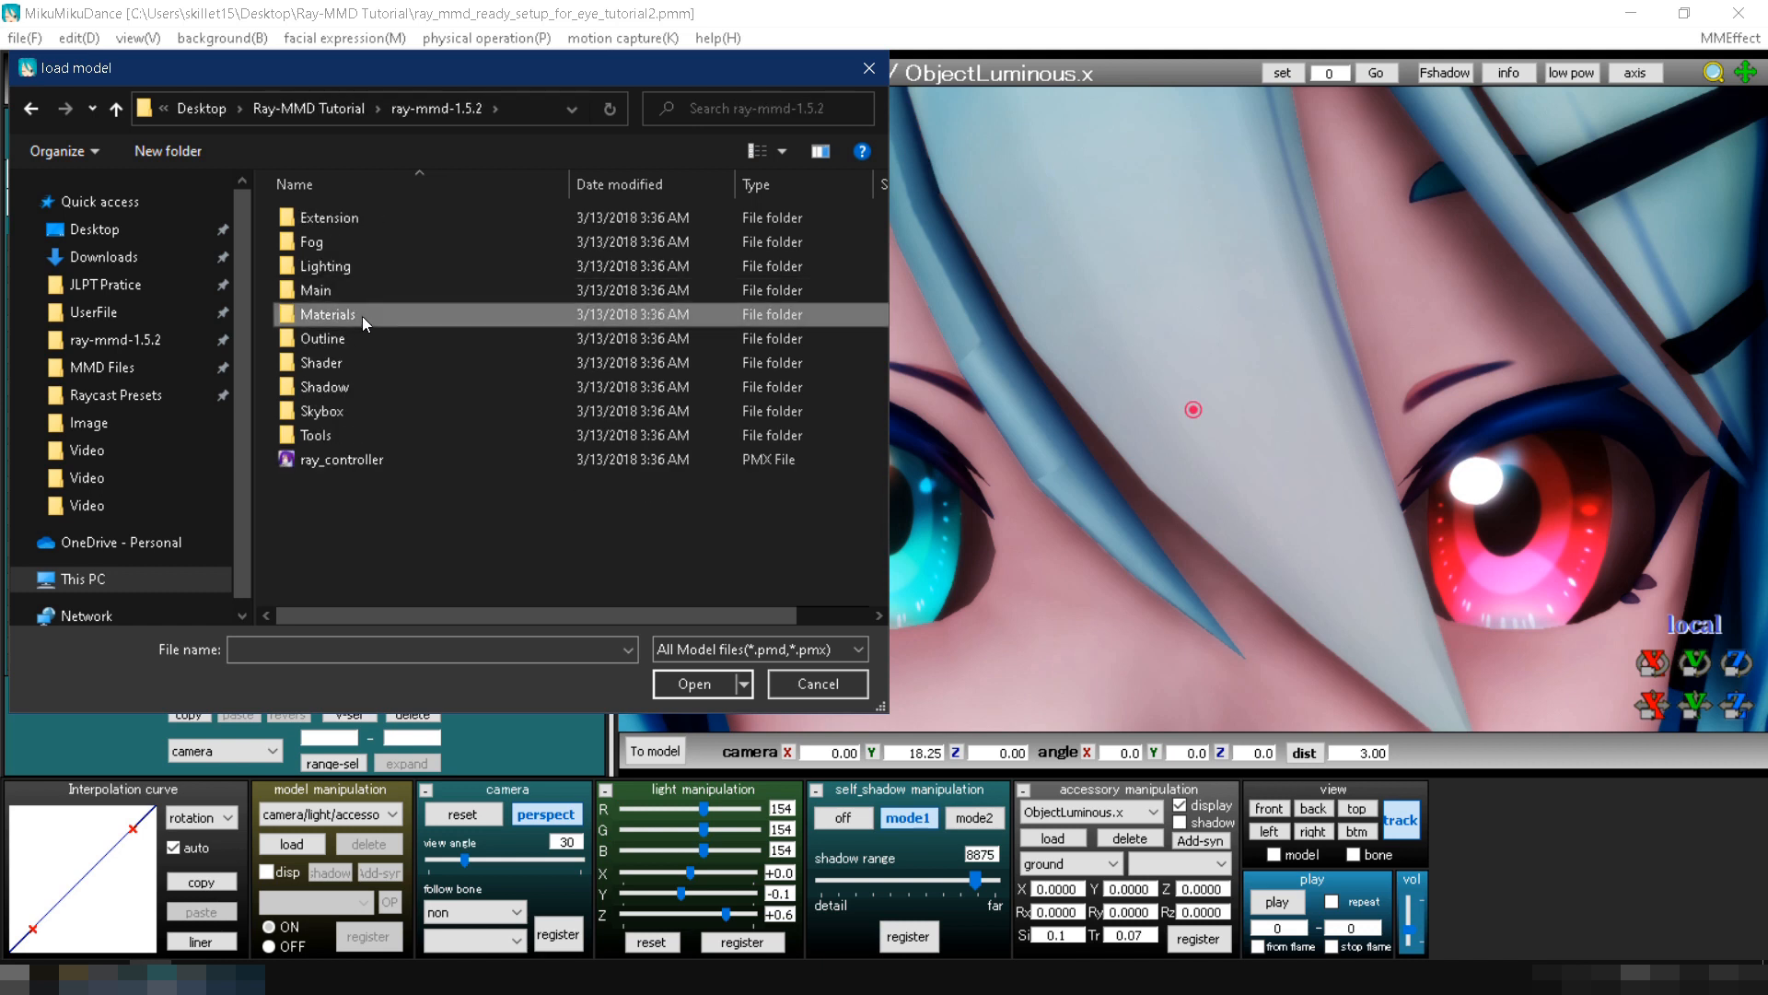
double_click(362, 317)
double_click(352, 290)
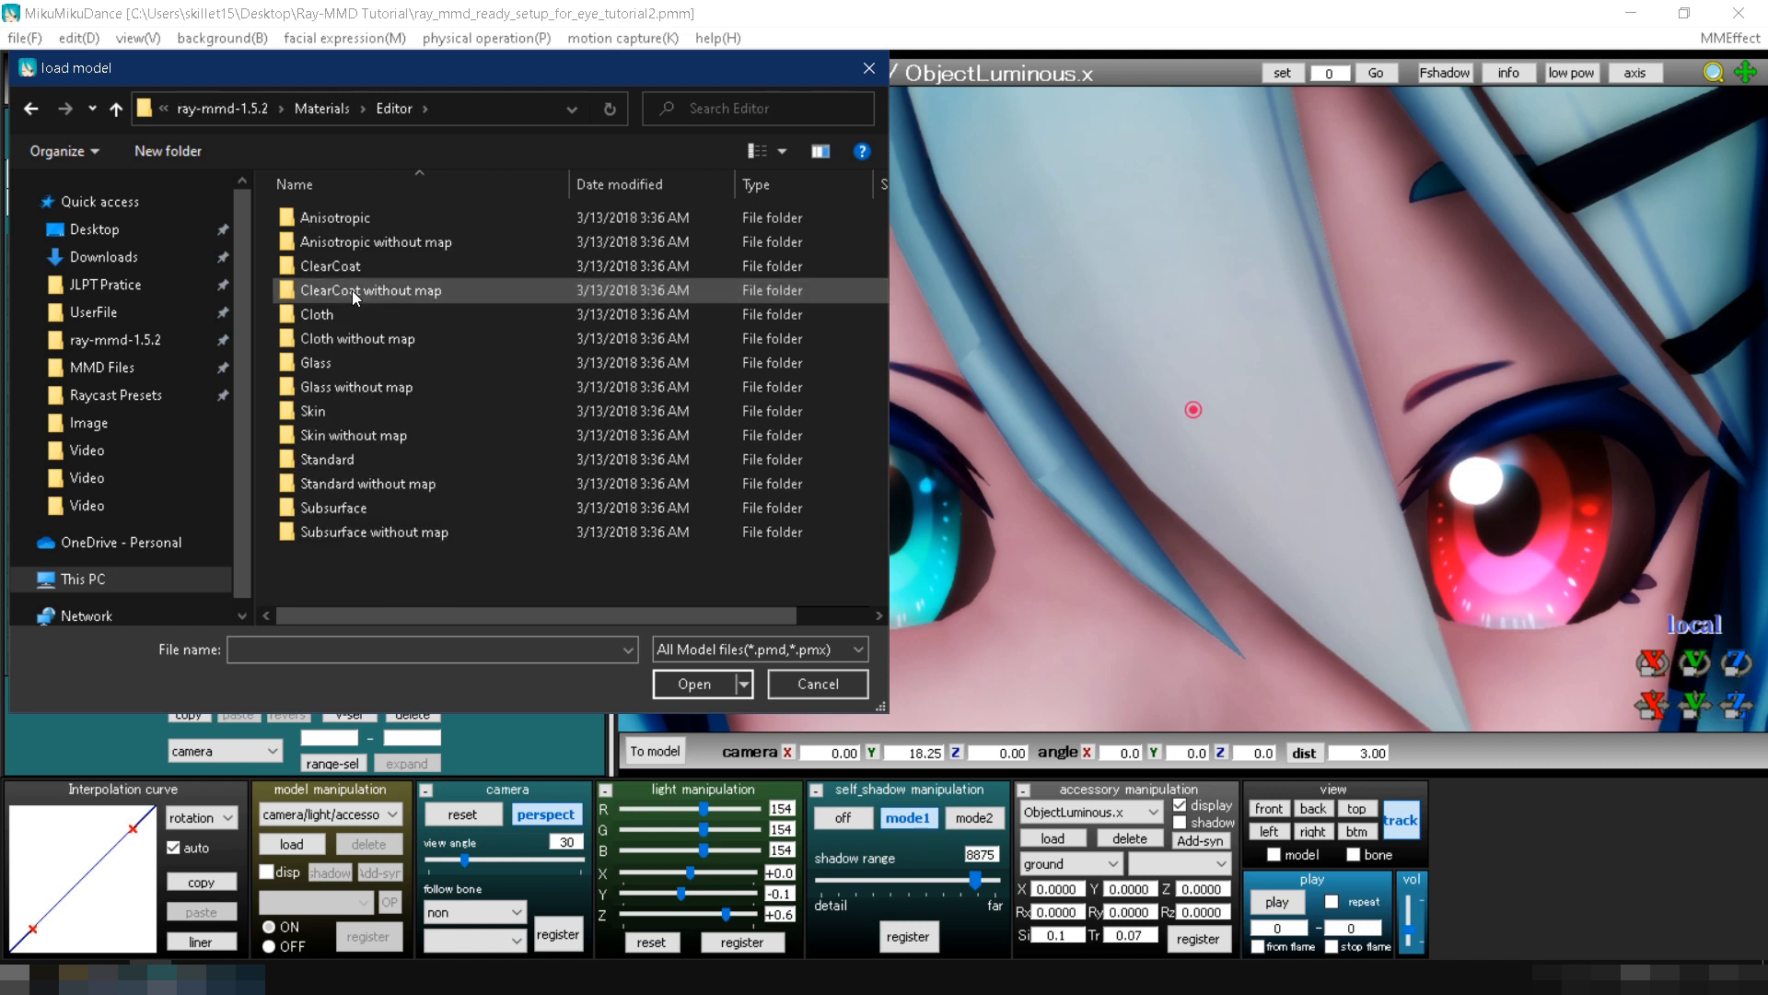
click(349, 373)
double_click(350, 374)
double_click(357, 221)
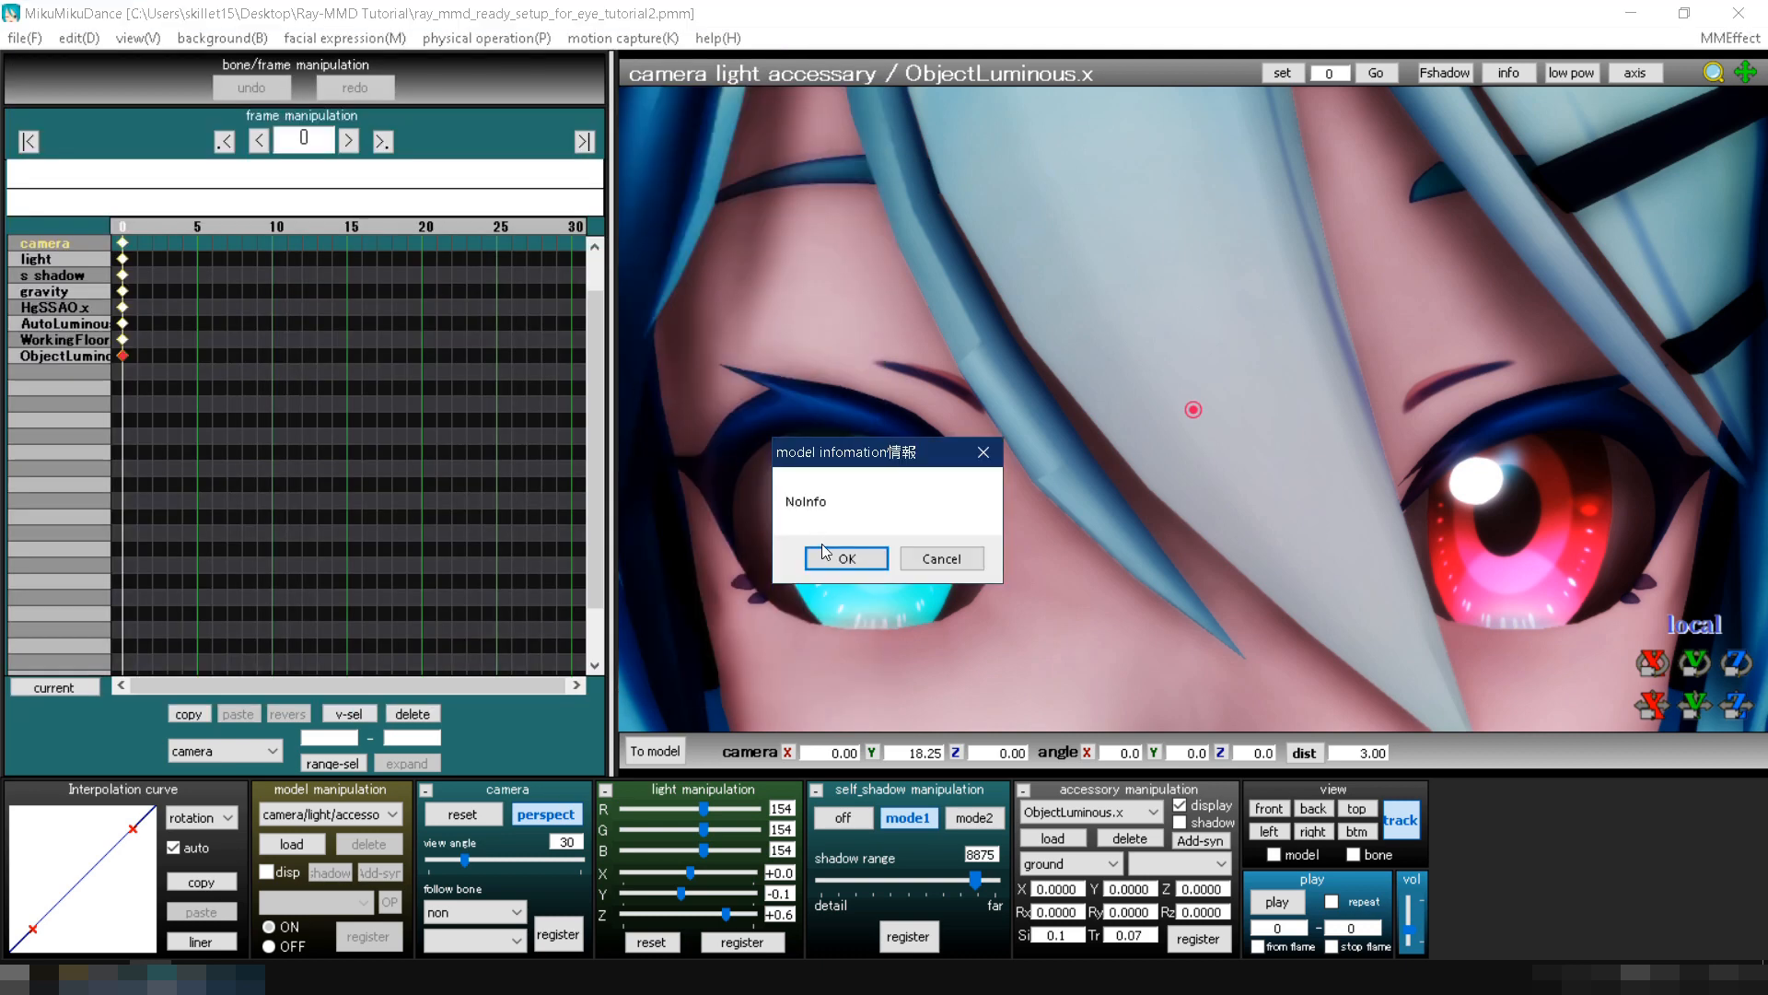
click(826, 555)
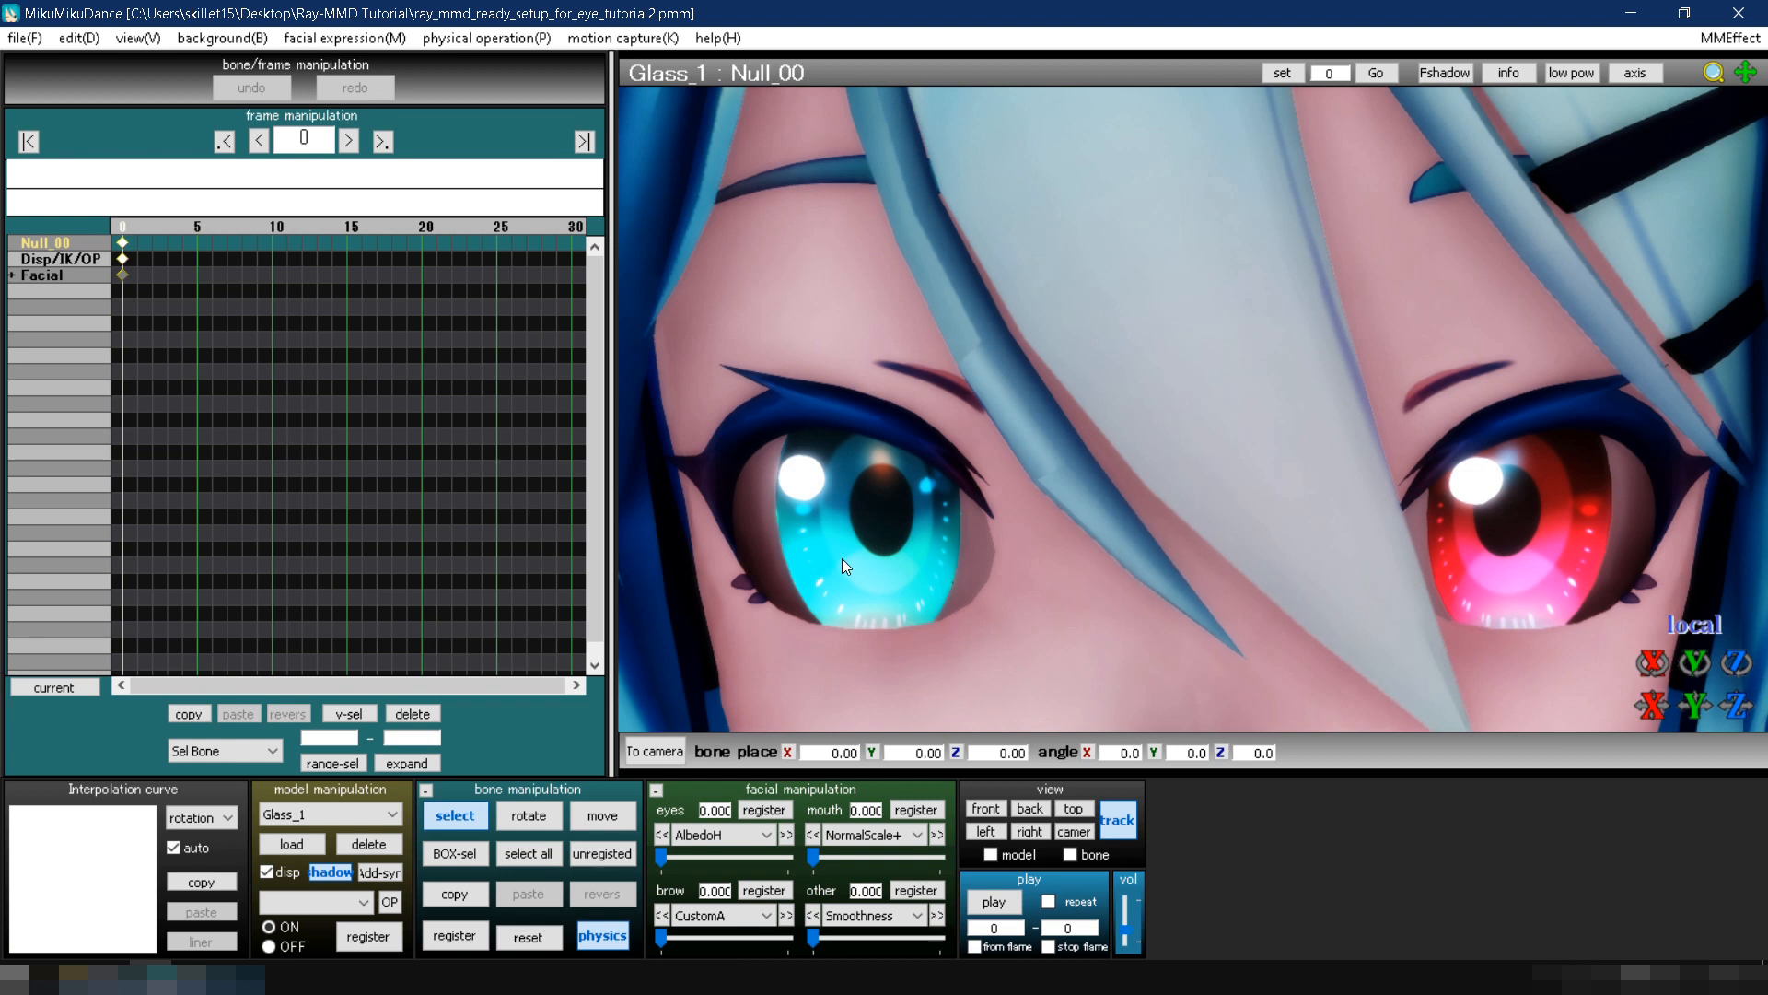
Step: Raise Glass_1's EmissiveR morph, set EmissiveG and EmissiveB to 0.800, and register them at frame 0 to whiten the eye whites
click(740, 833)
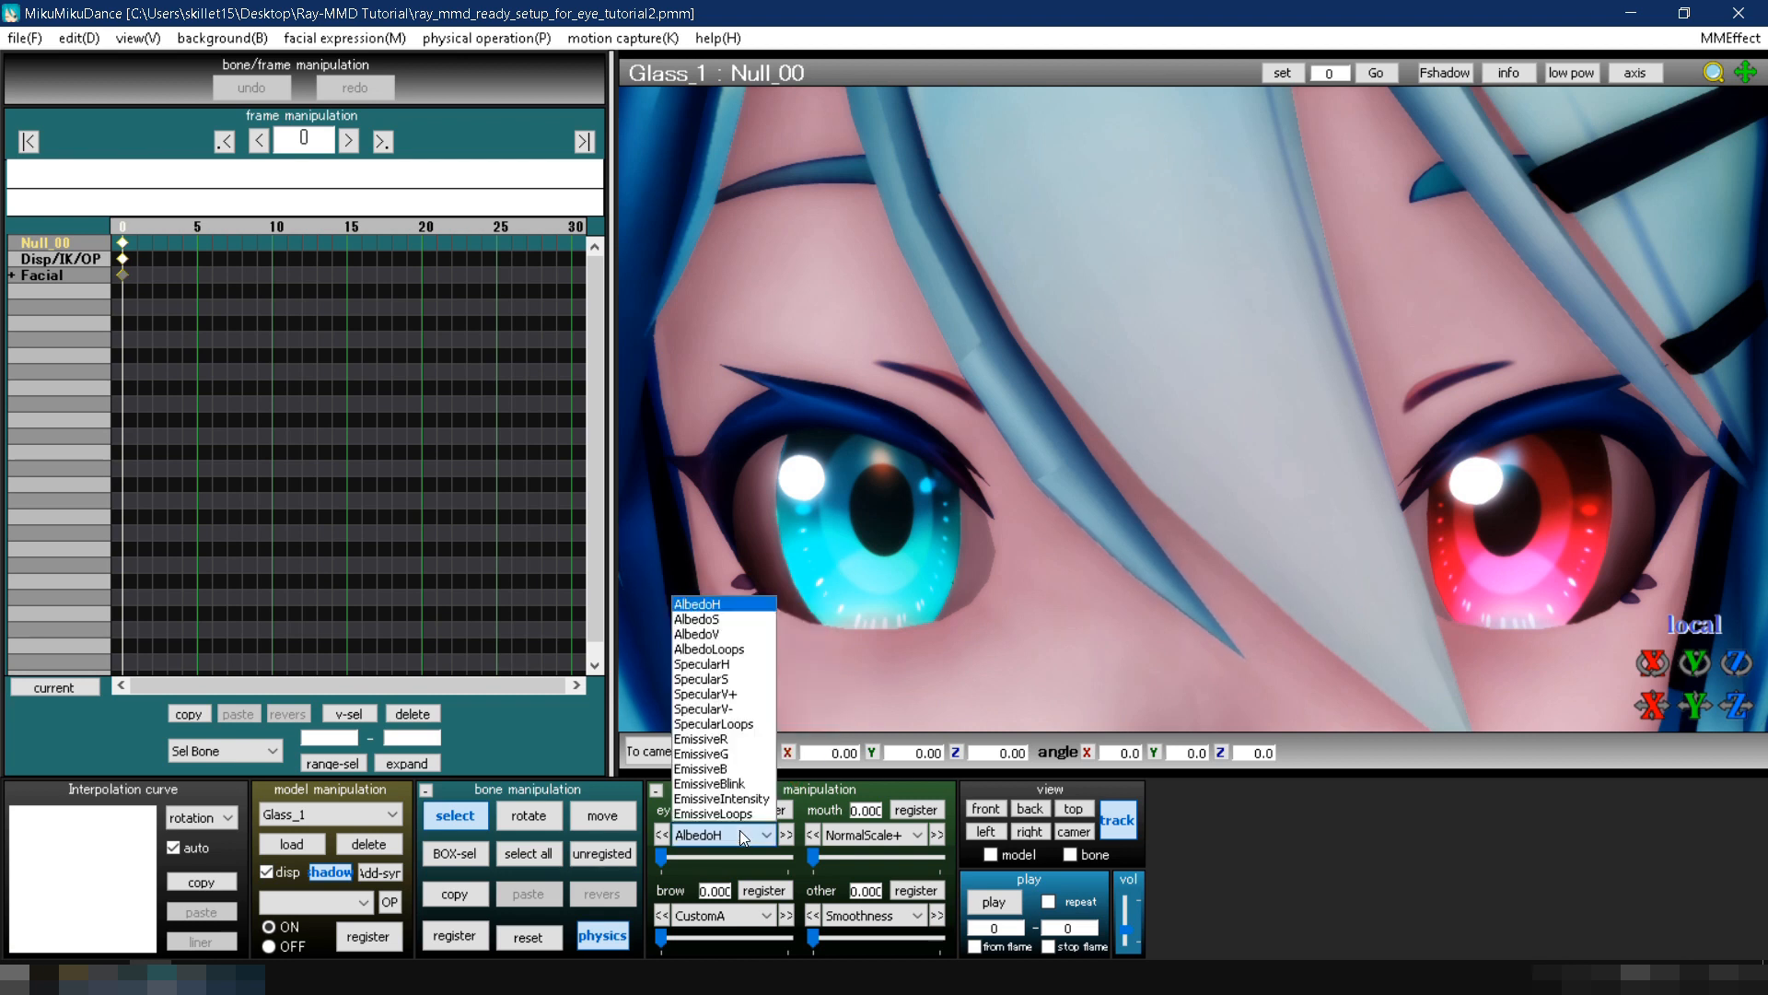
click(709, 739)
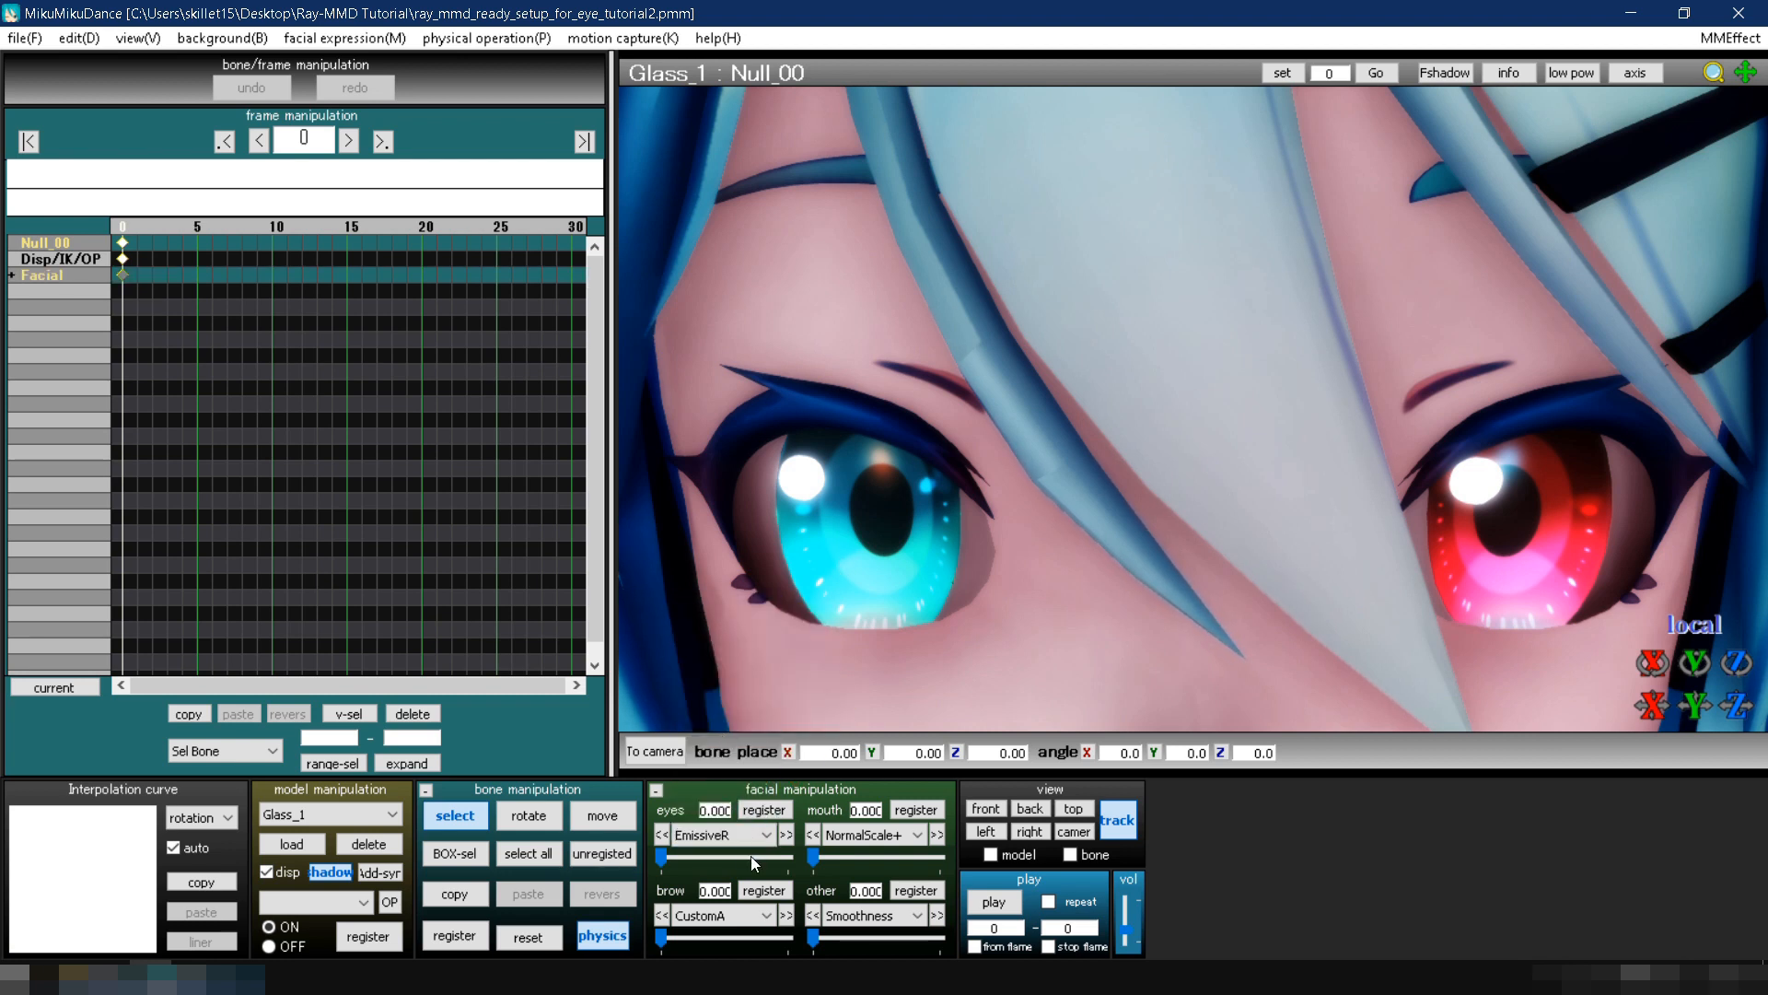
click(751, 857)
click(764, 813)
click(788, 835)
click(757, 855)
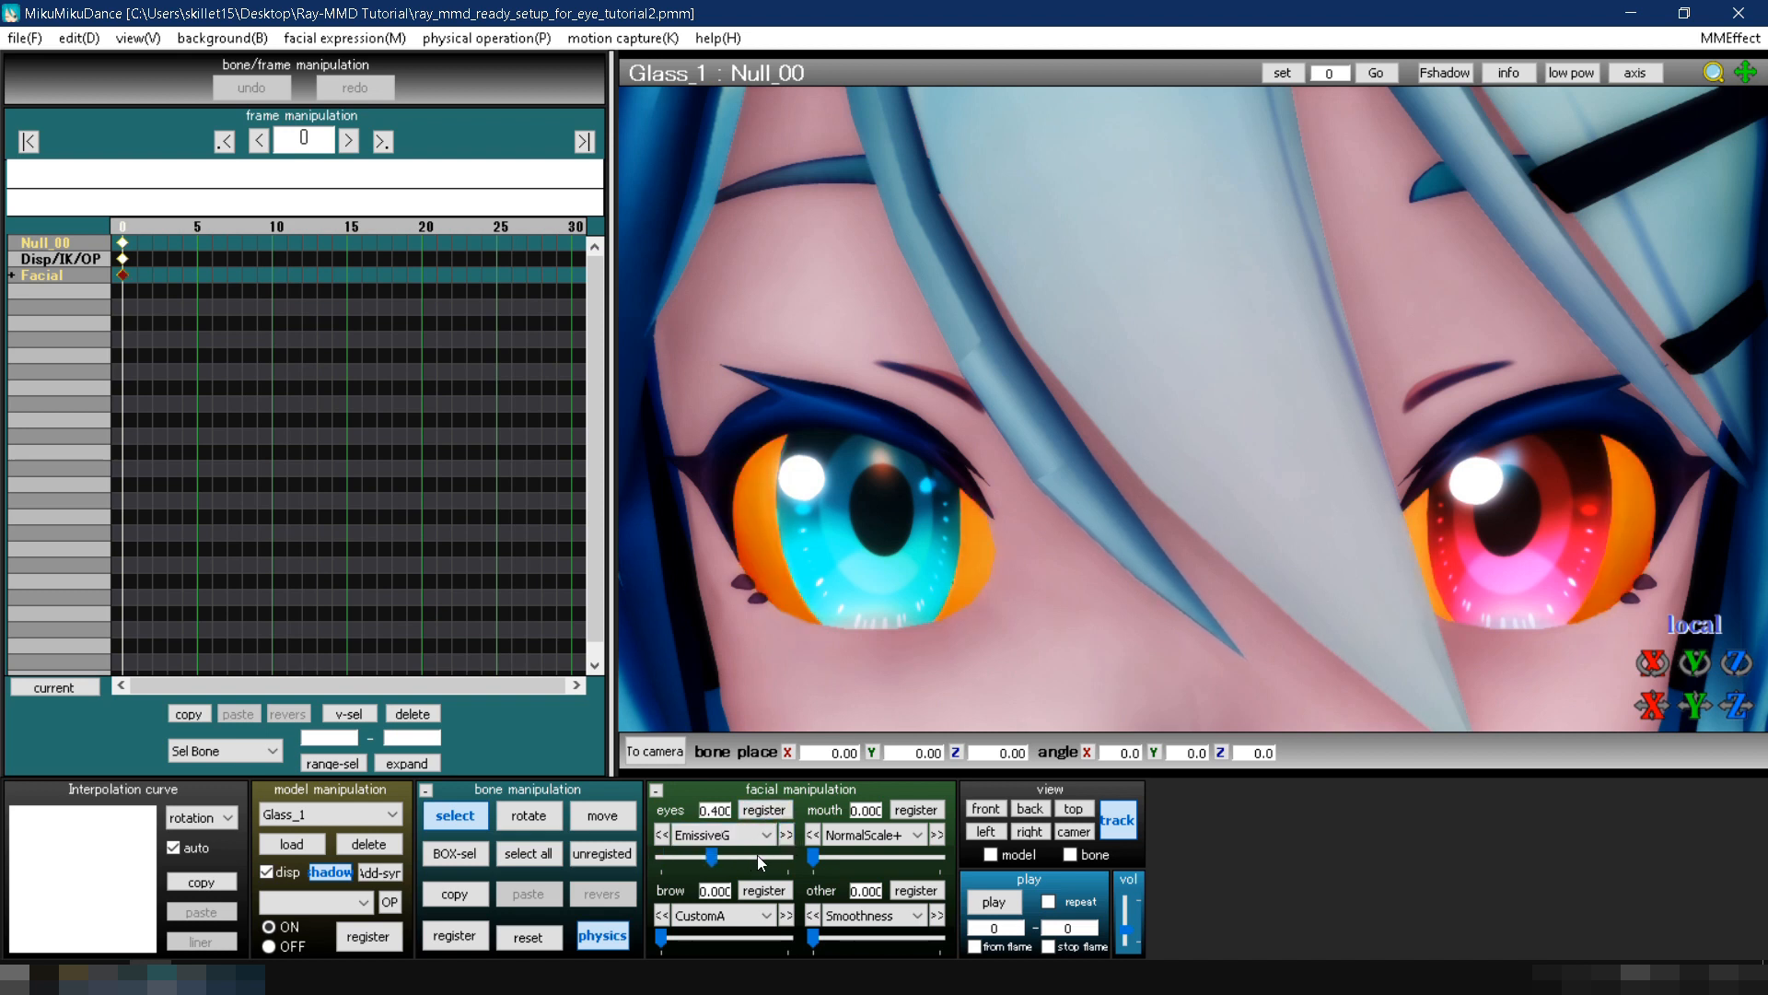
click(757, 855)
click(788, 835)
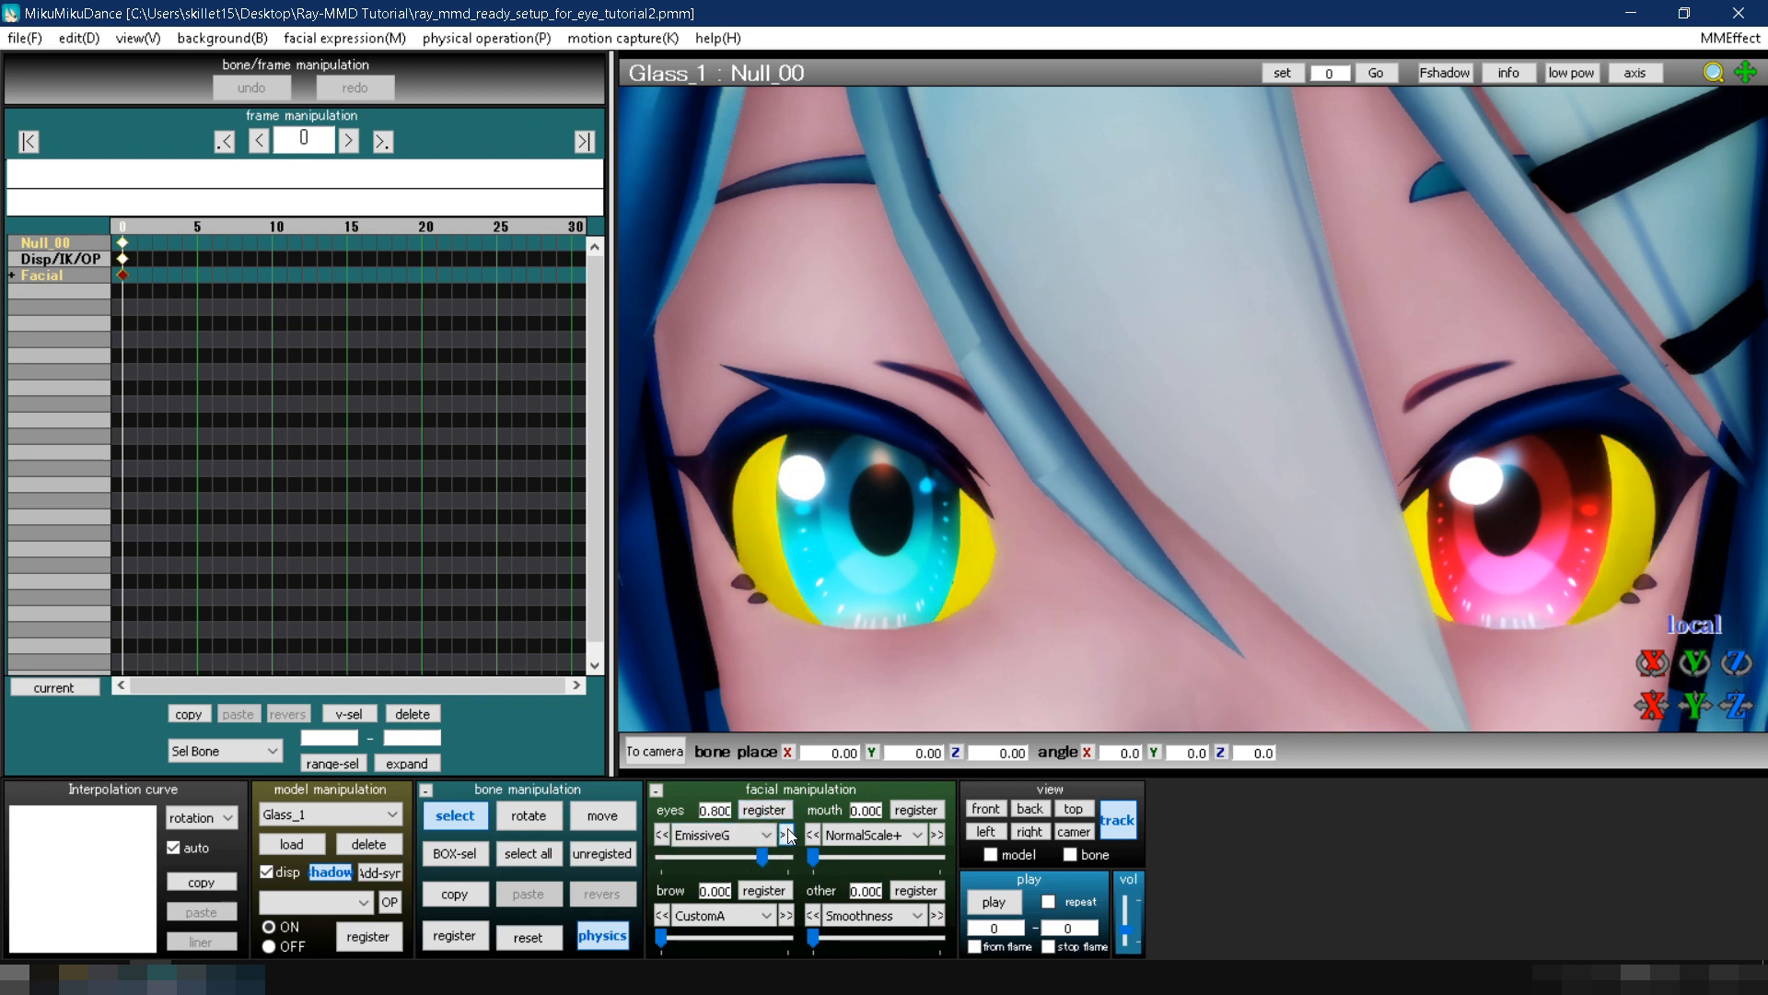
click(757, 855)
click(767, 810)
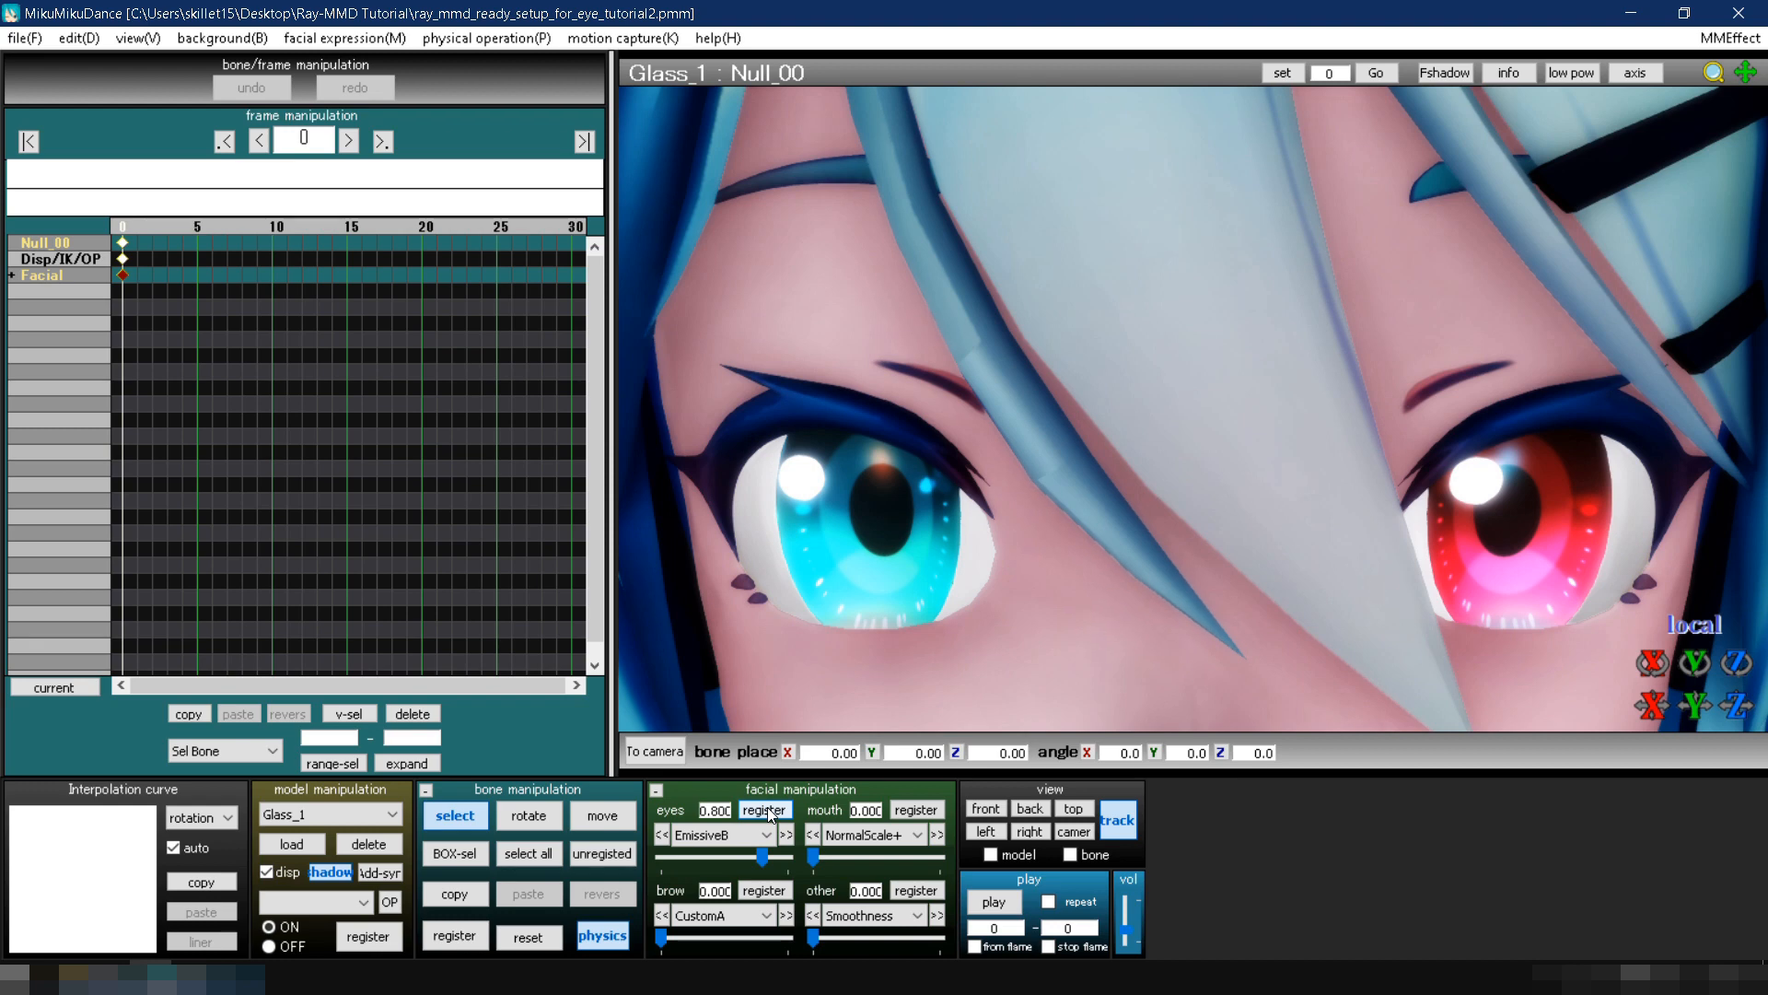
Step: Return to camera mode and examine the lit model from farther back and at a slight angle
click(662, 751)
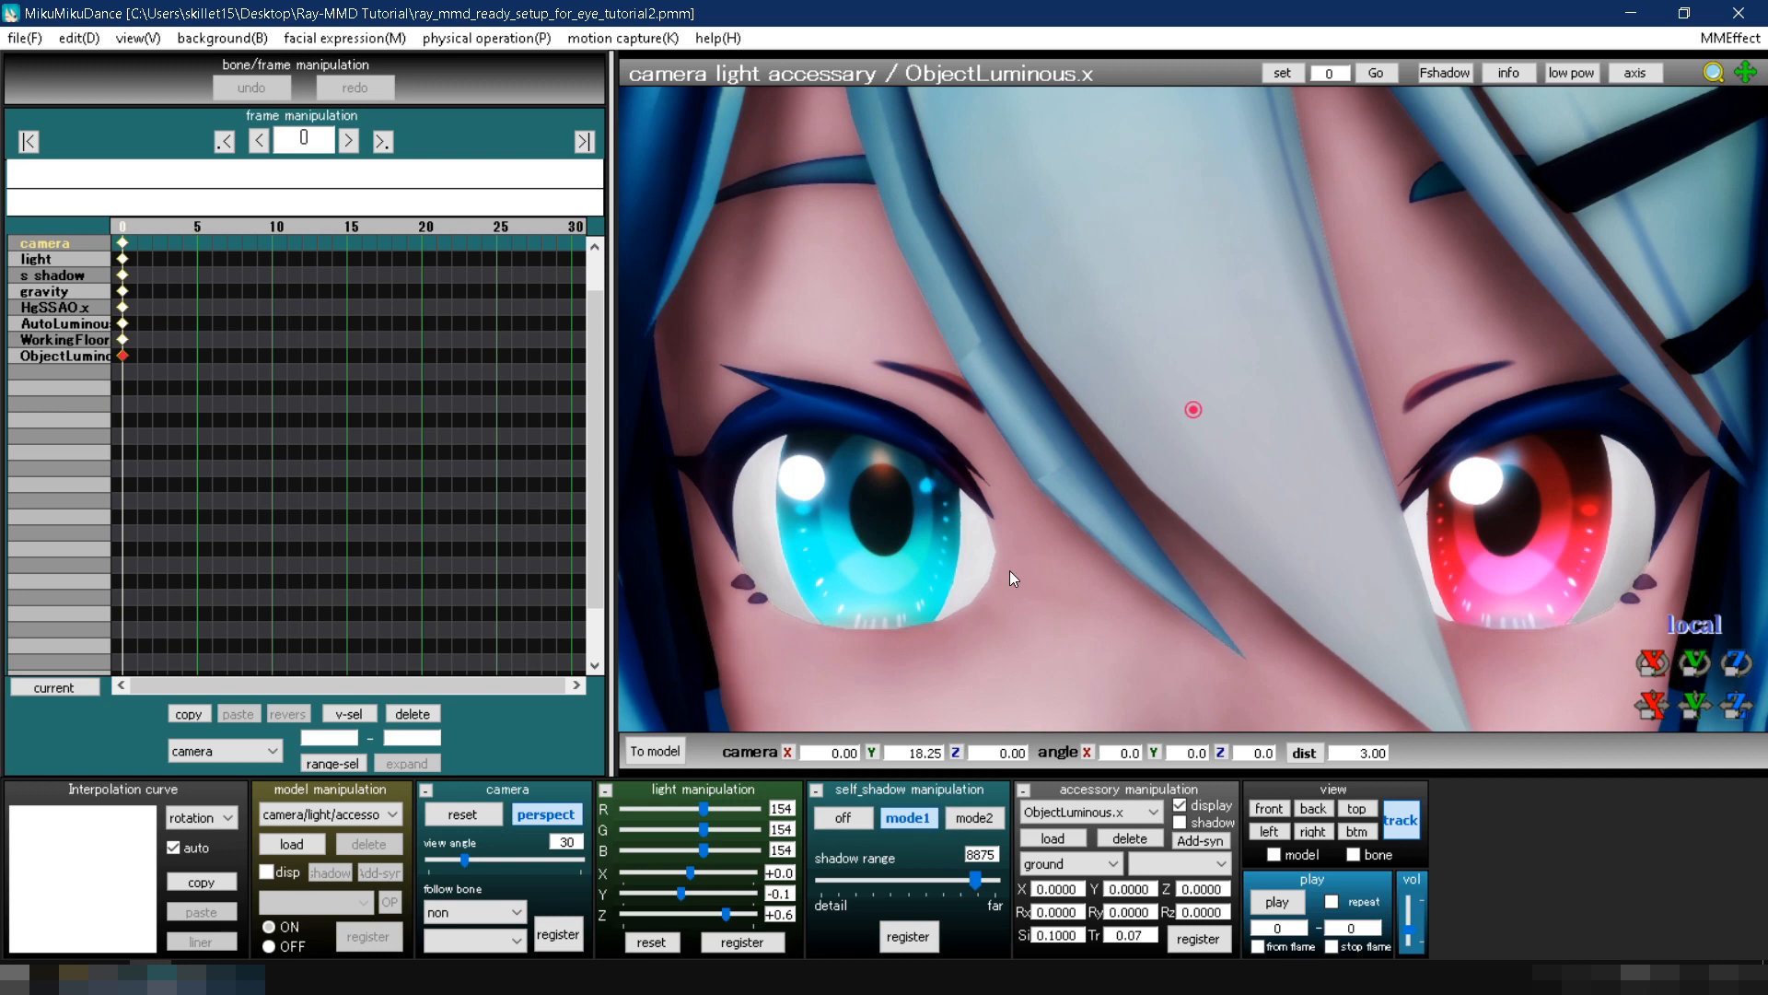
scroll(1262, 525, down, 5)
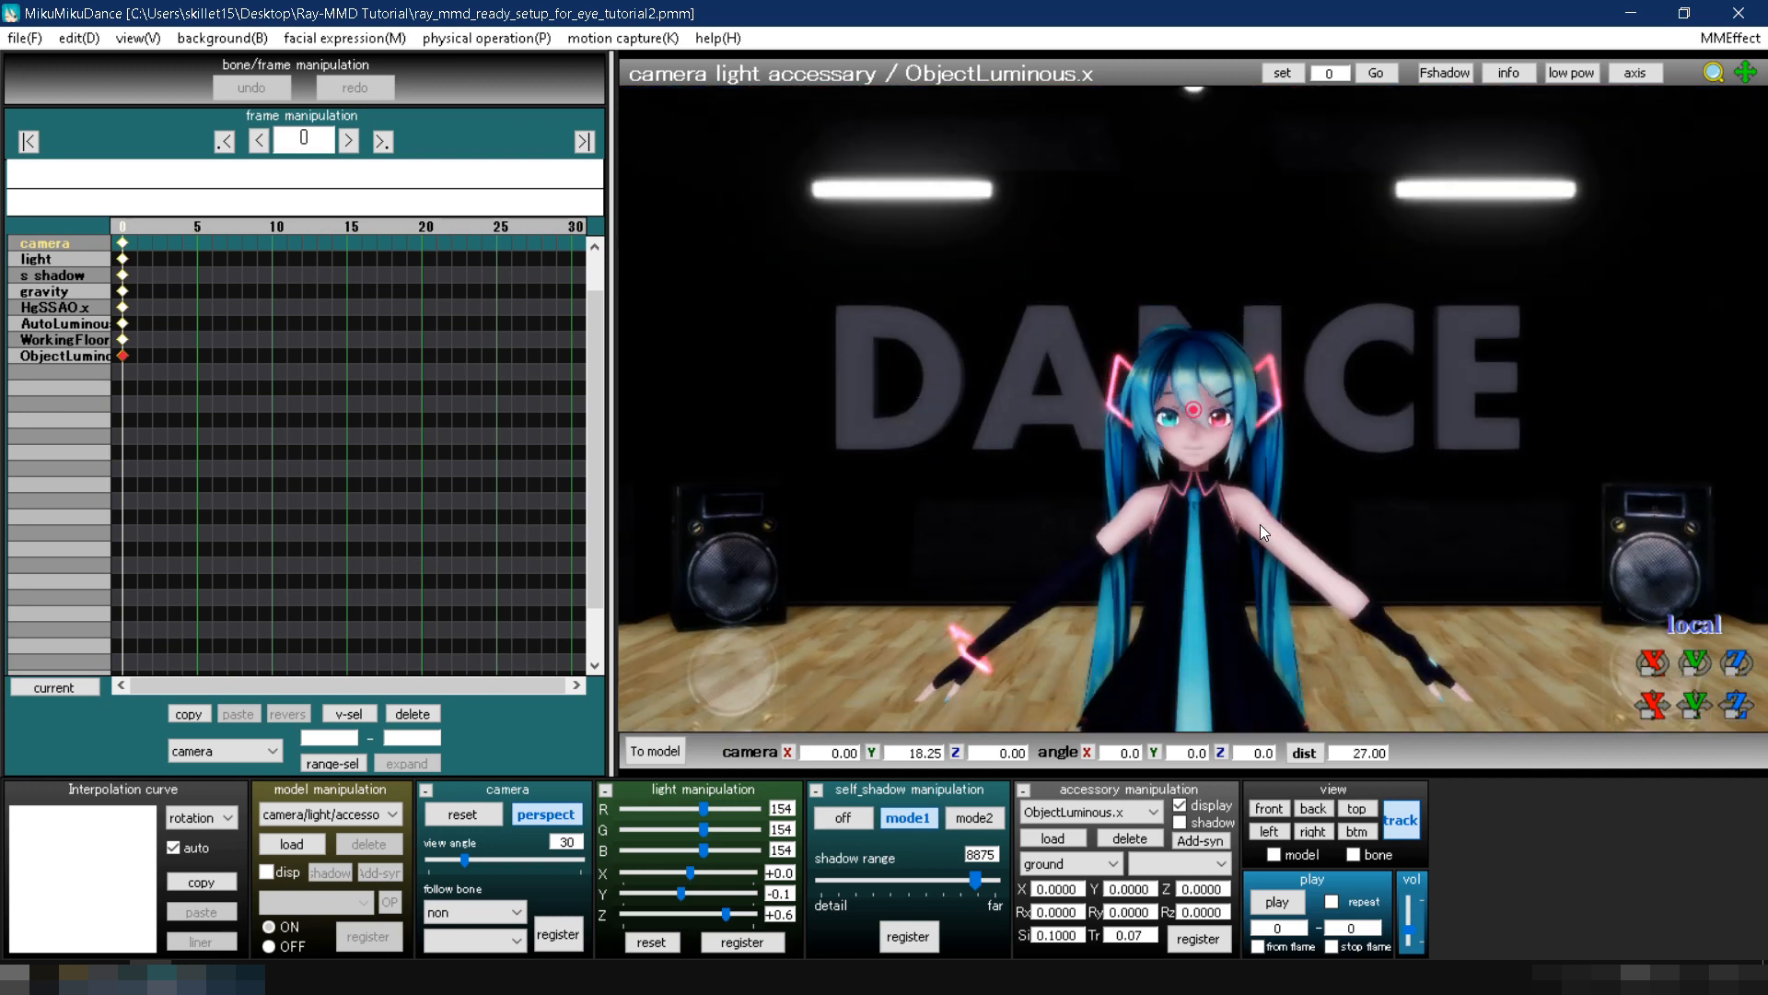
right_drag(1229, 519, 1271, 521)
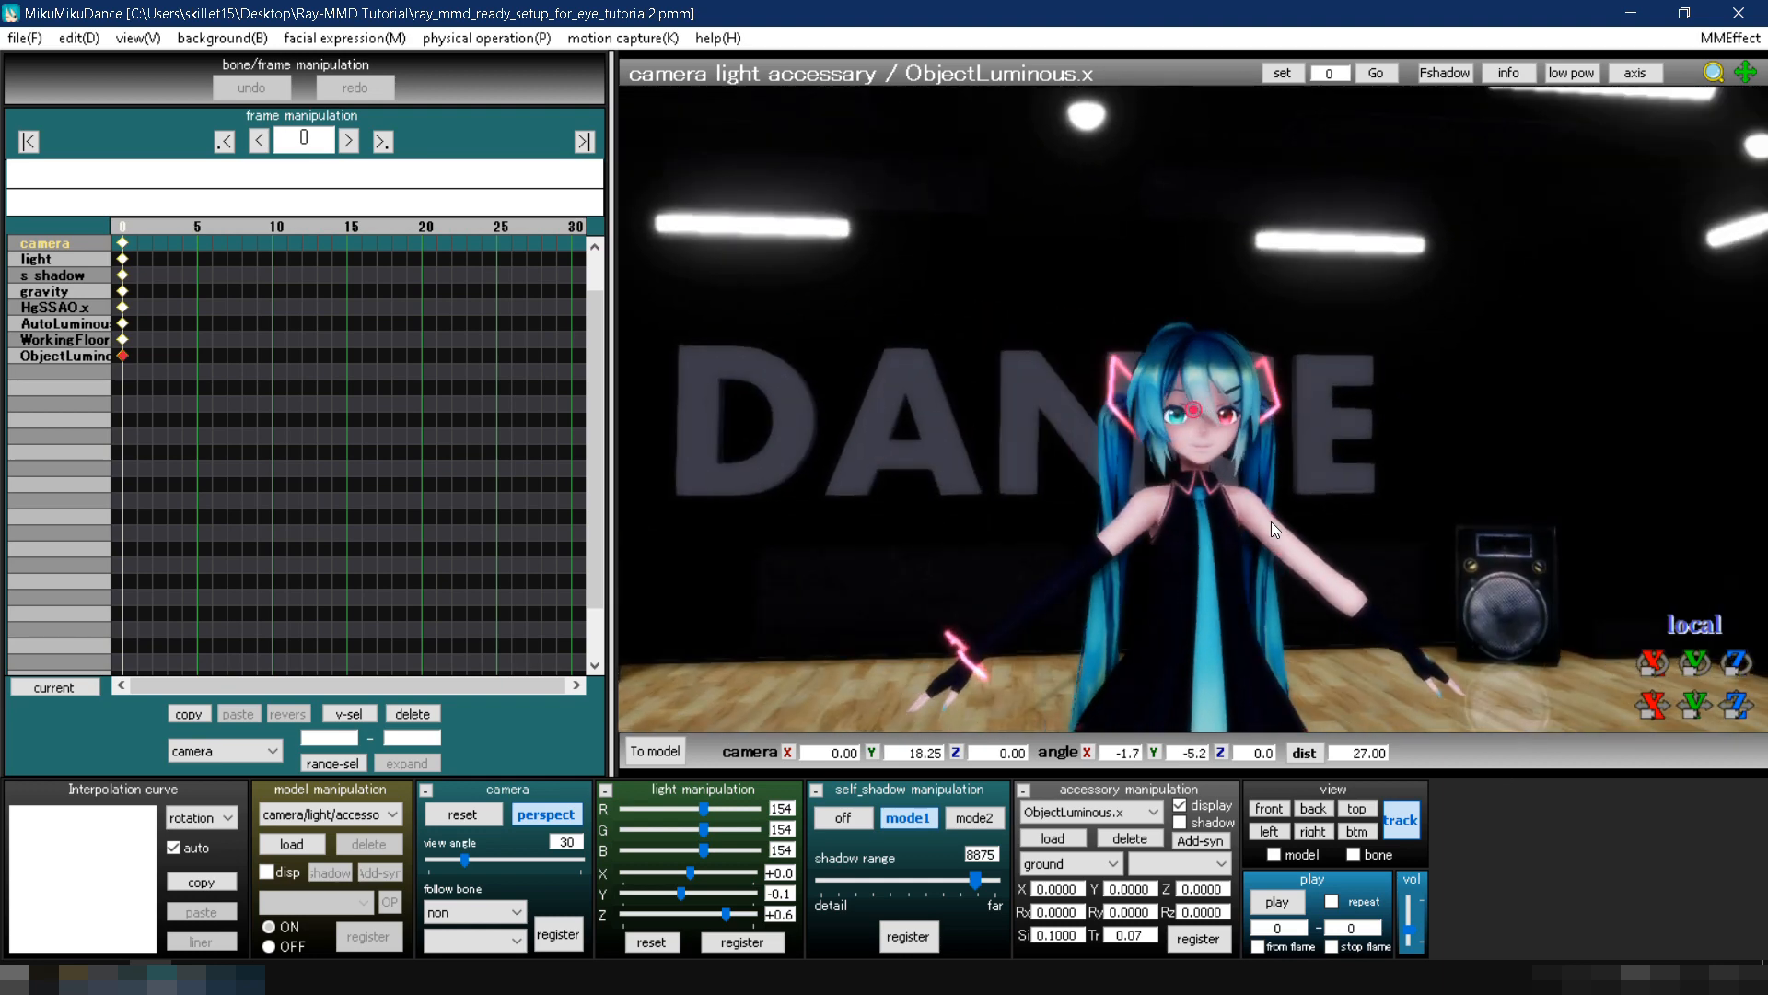
Step: Select subset0 and subset6 of Black_v2.pmx together in the effect assignment's MaterialMap
scroll(1271, 521, up, 3)
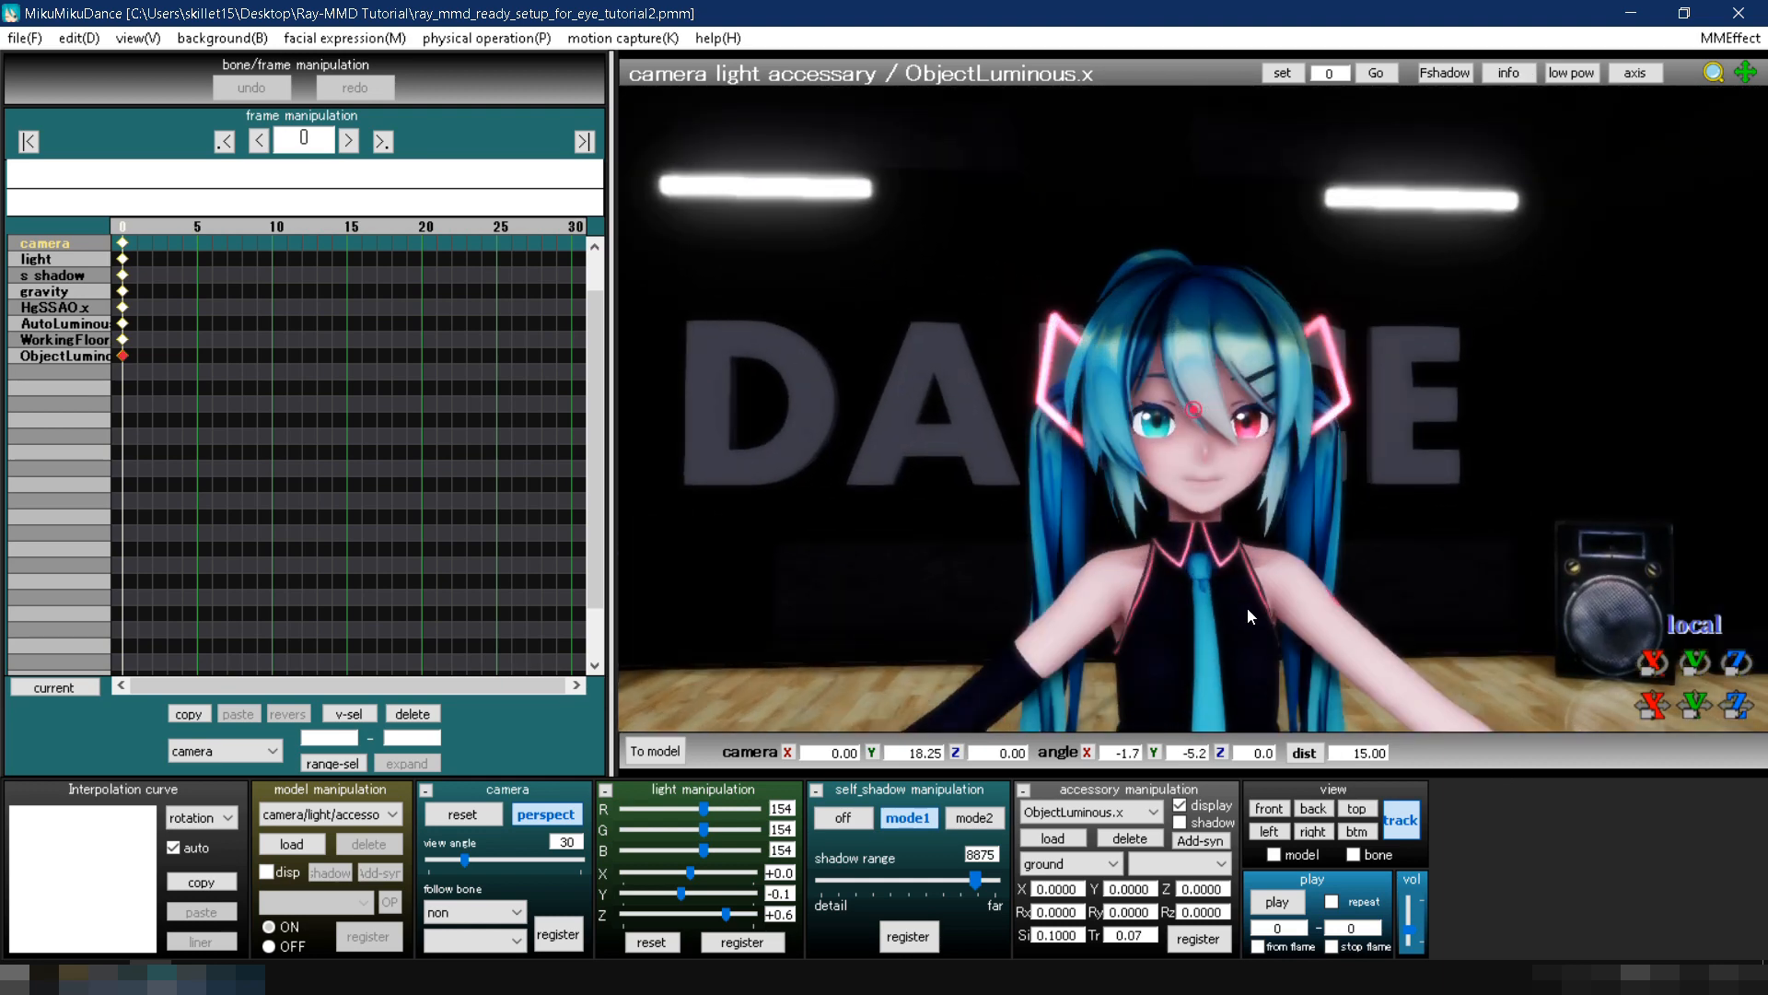
right_drag(1247, 604, 1282, 595)
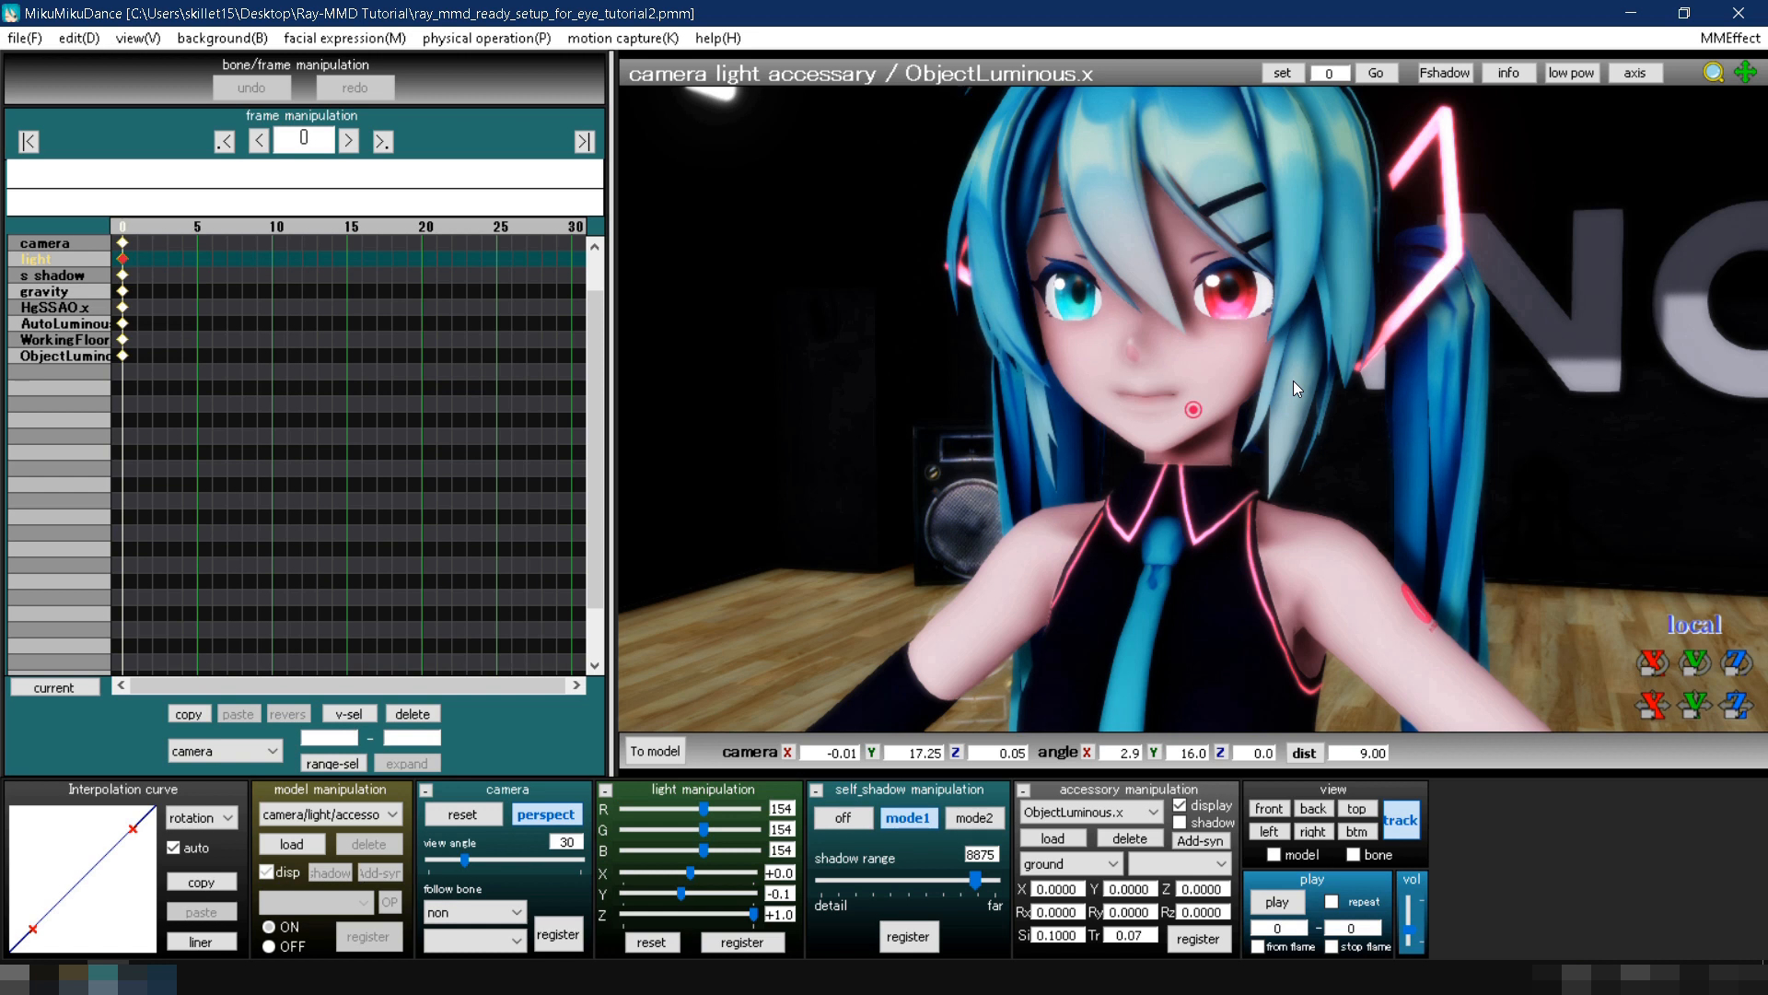
click(1702, 41)
click(1689, 64)
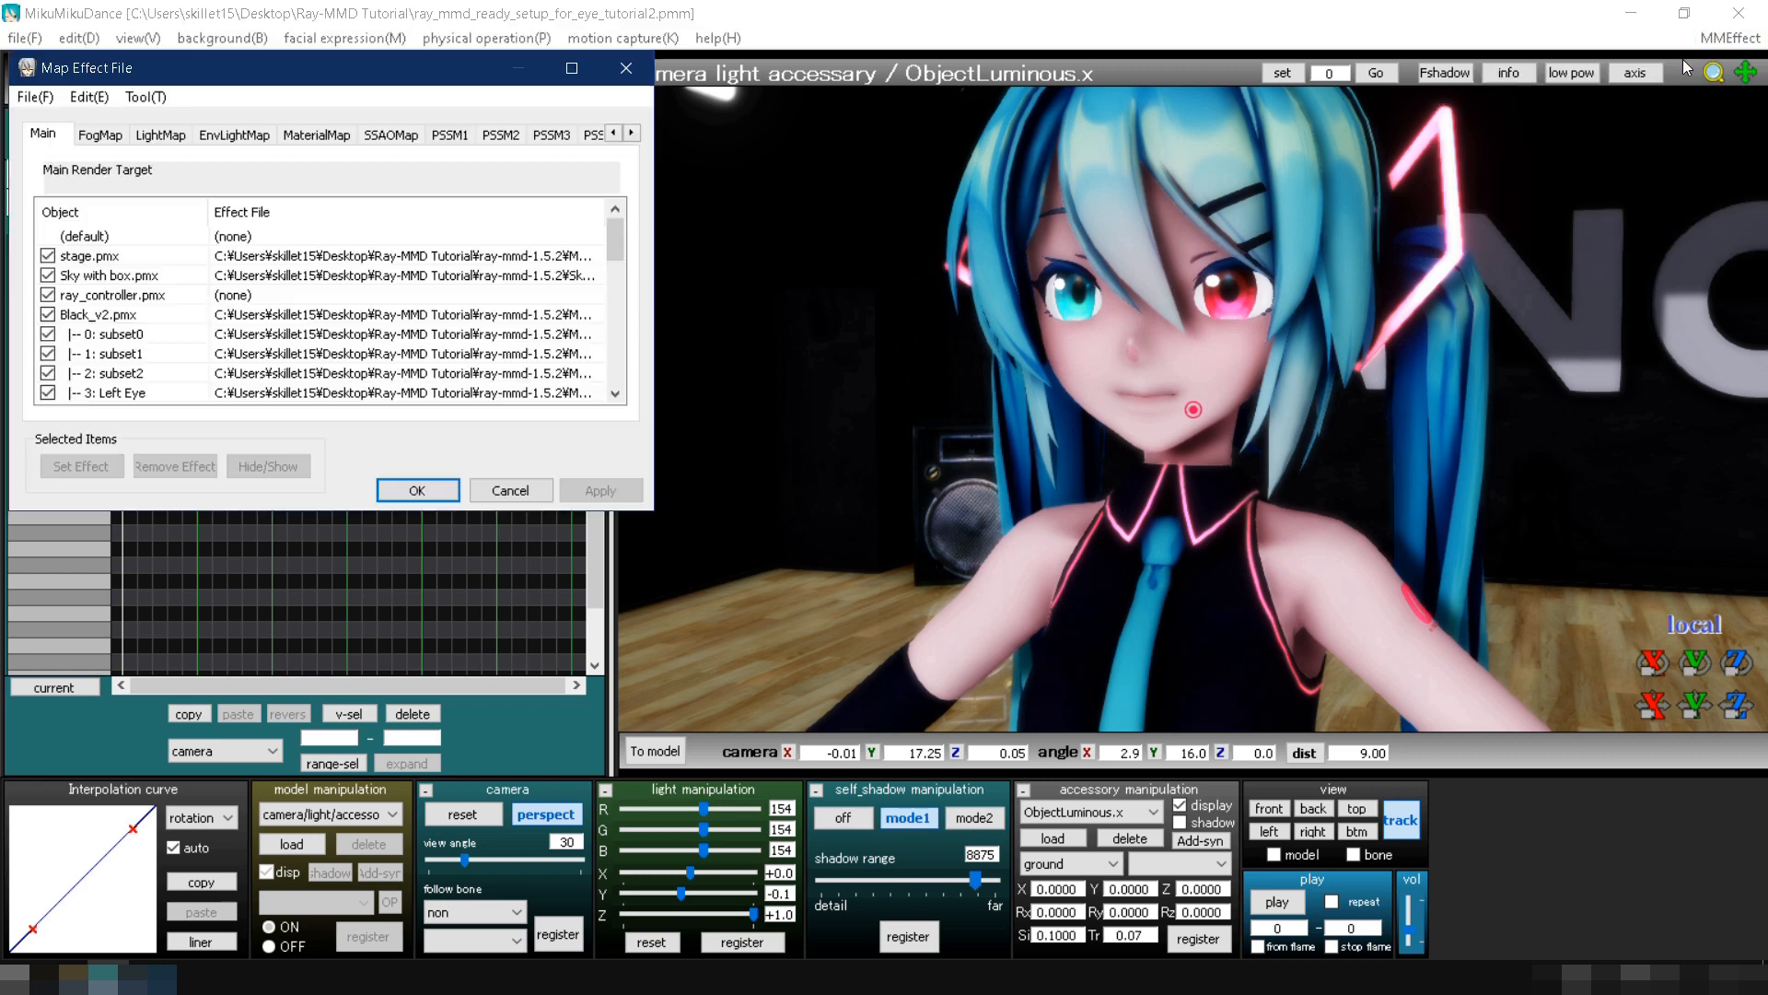
click(322, 136)
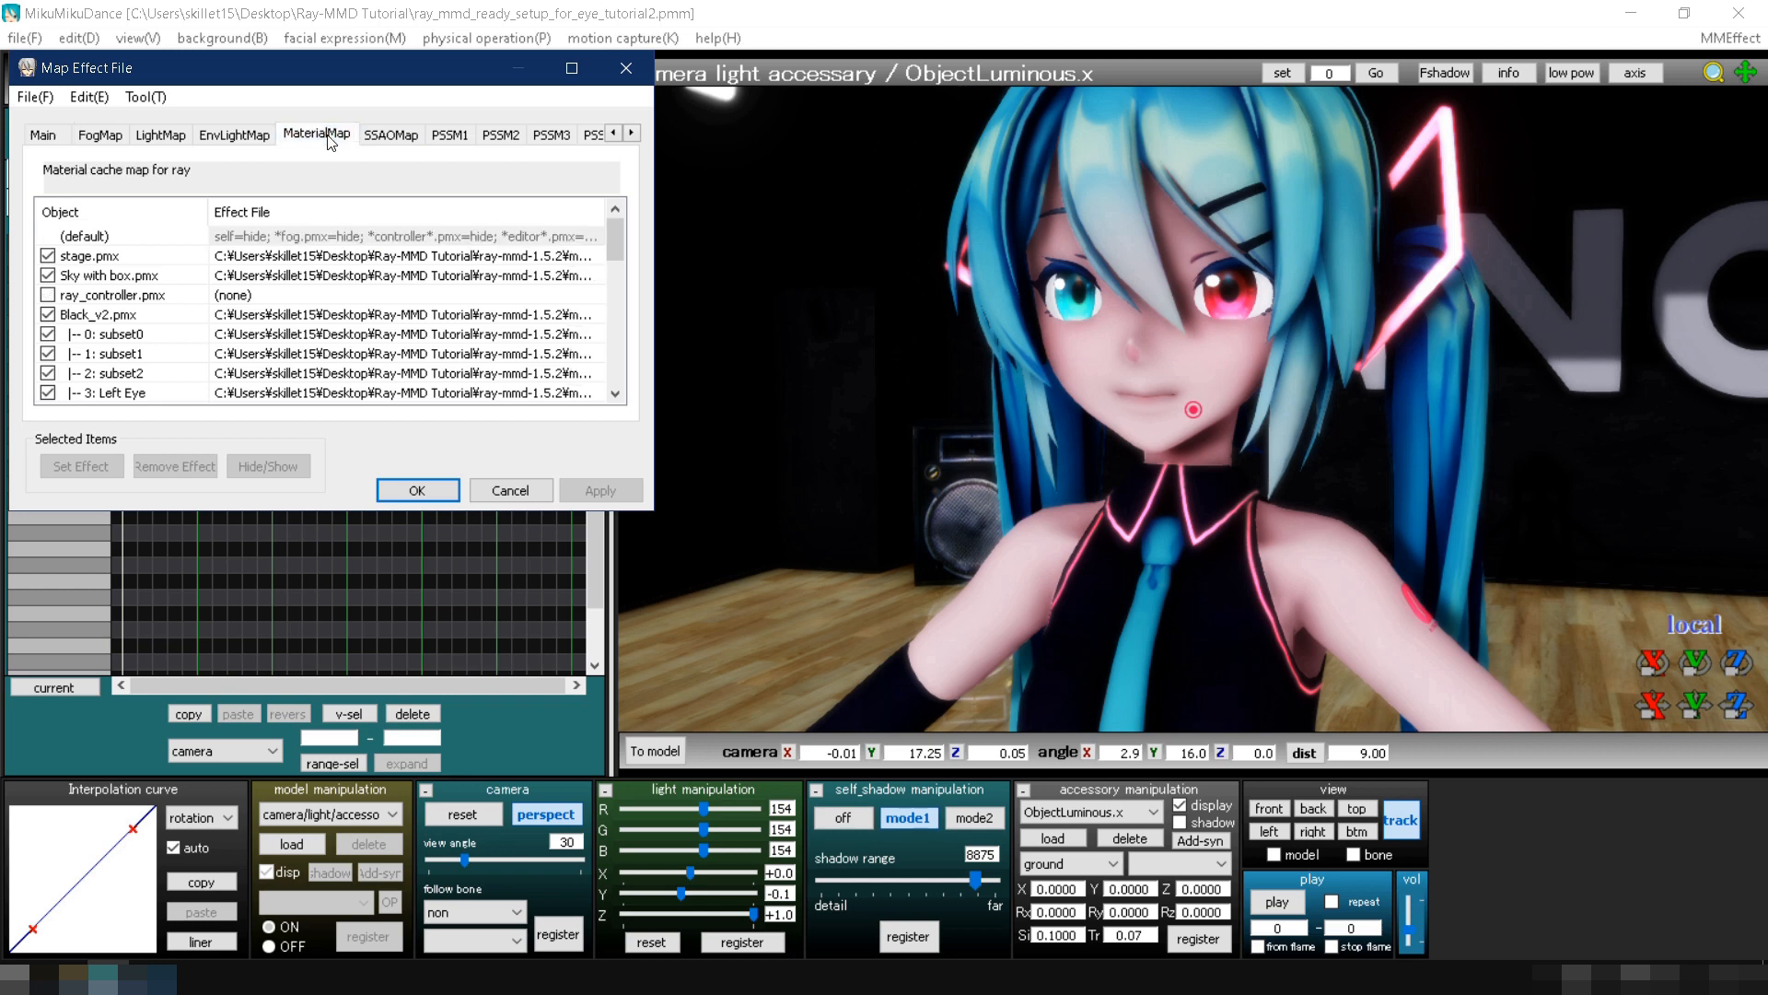
click(208, 333)
scroll(208, 335, down, 1)
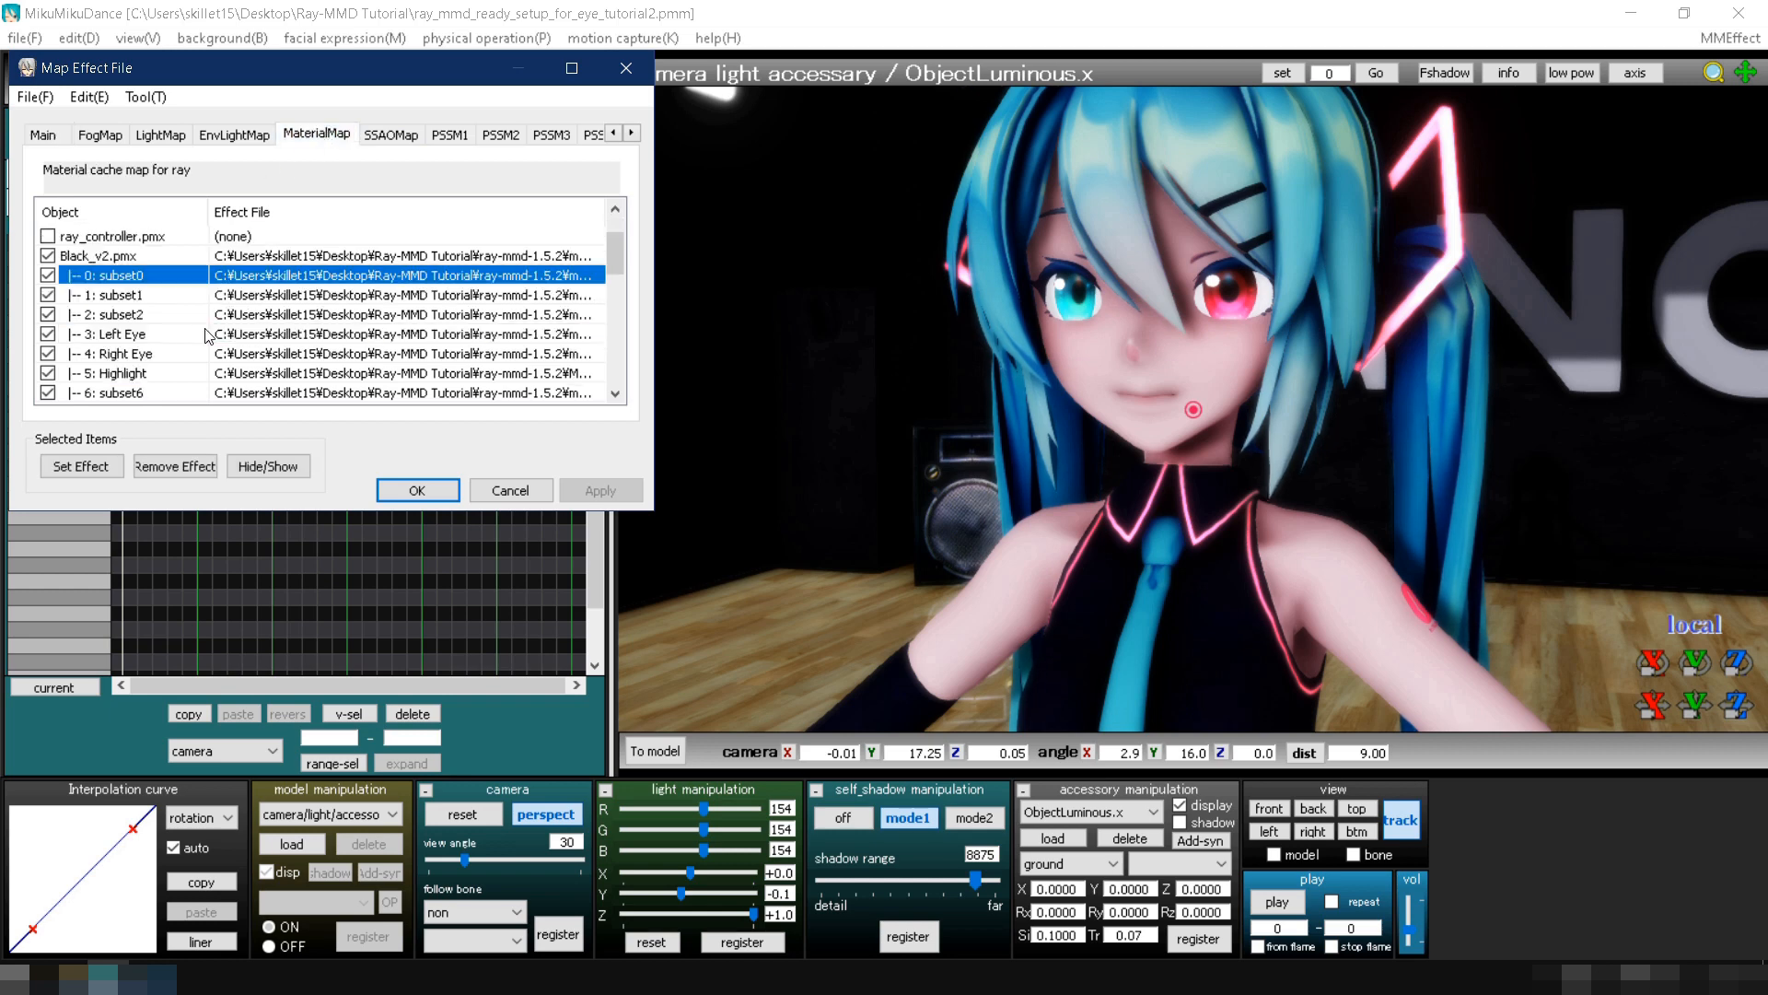
ctrl+click(123, 392)
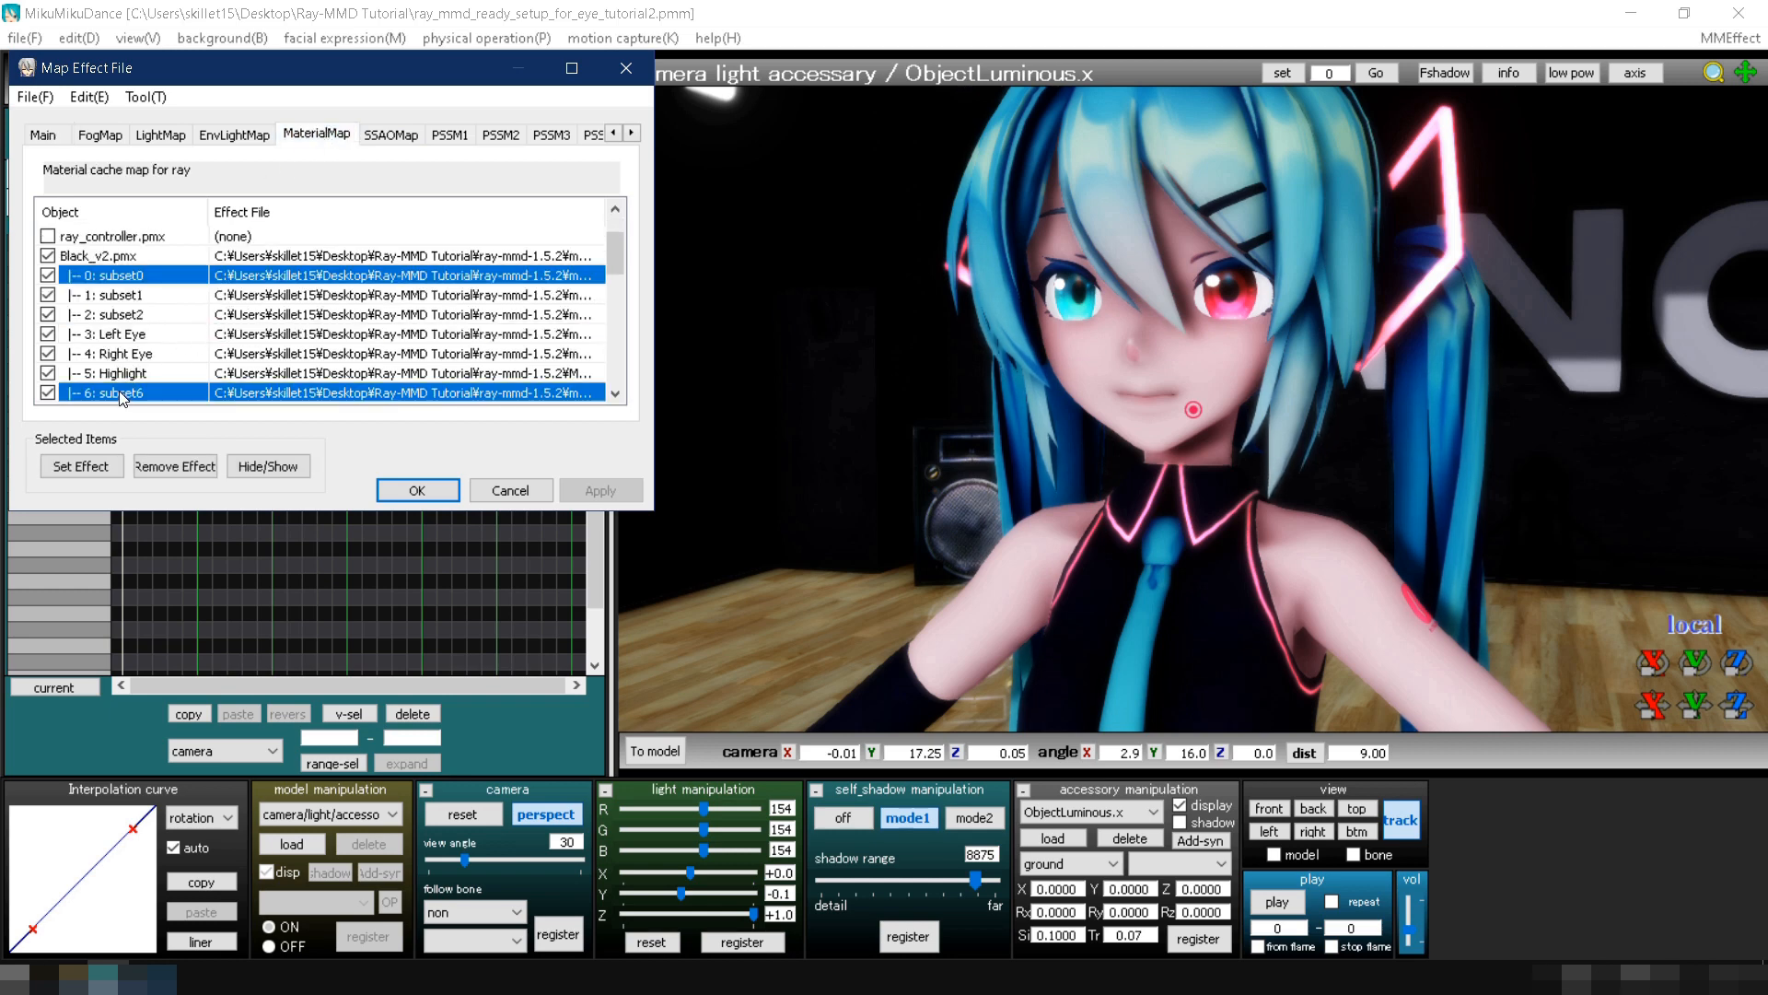
click(48, 392)
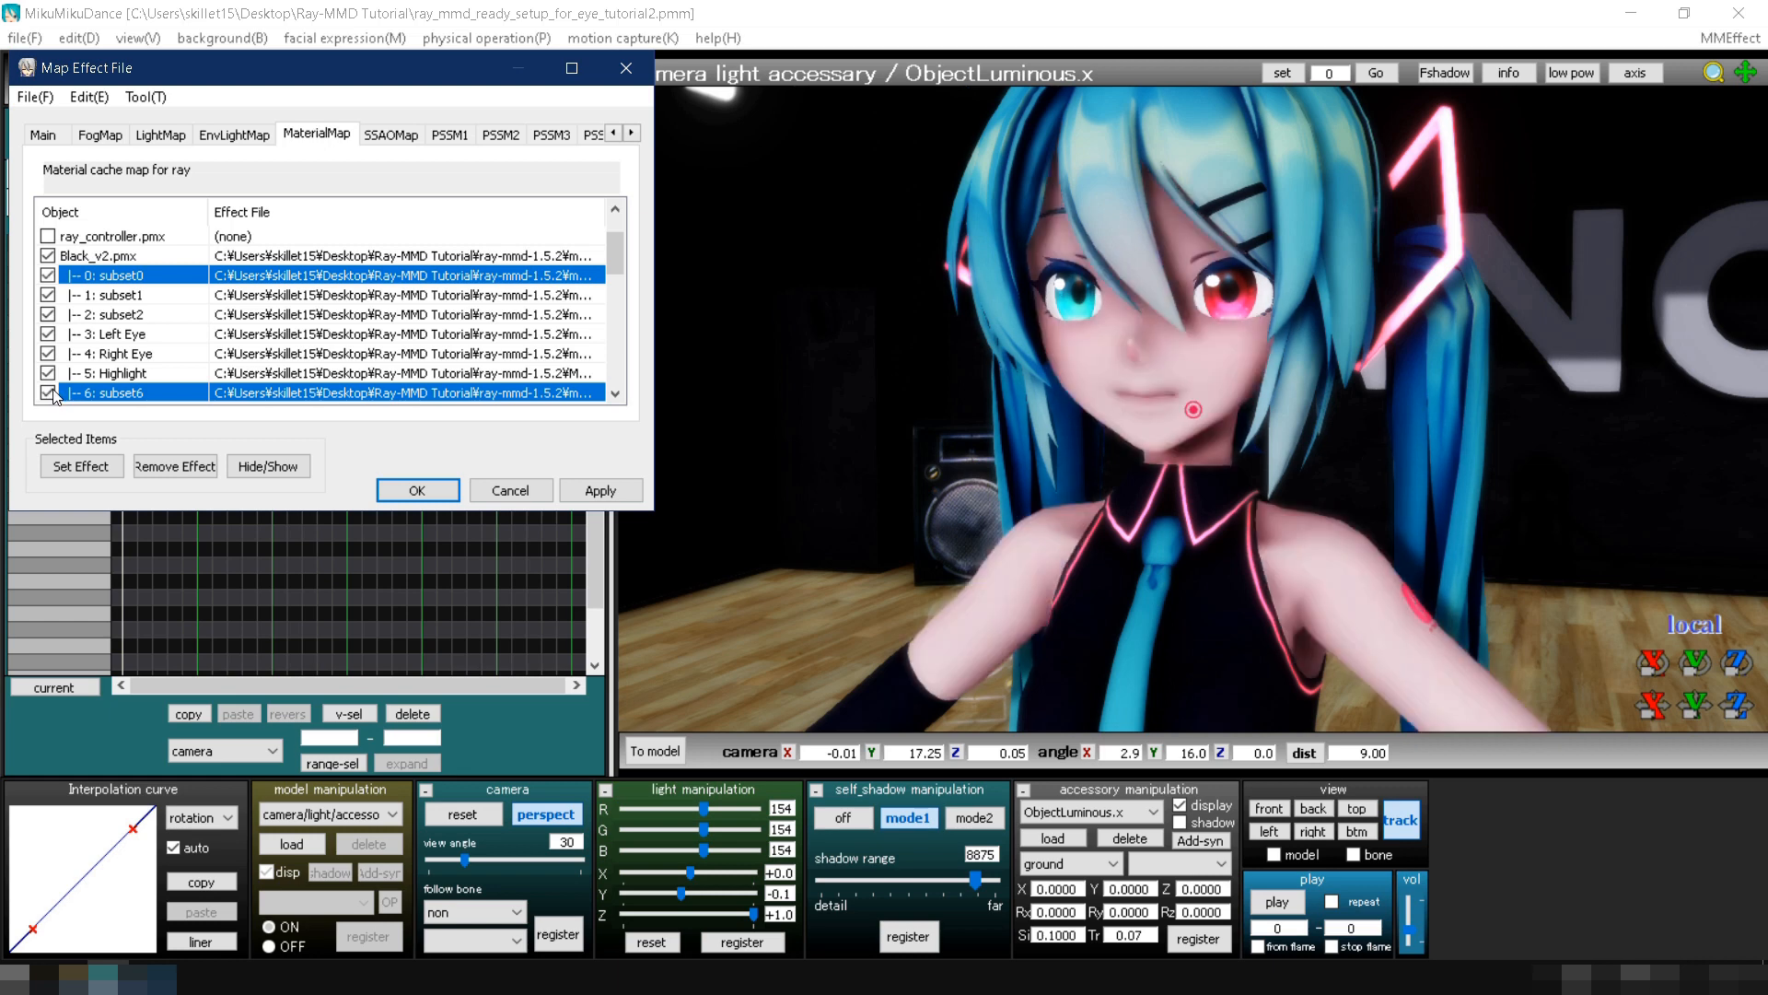
Step: Assign material_skin_melanoderm from the ray-mmd-1.5.2 > Materials > Skin folder to the selected subset0 and subset6
right_click(98, 397)
click(125, 405)
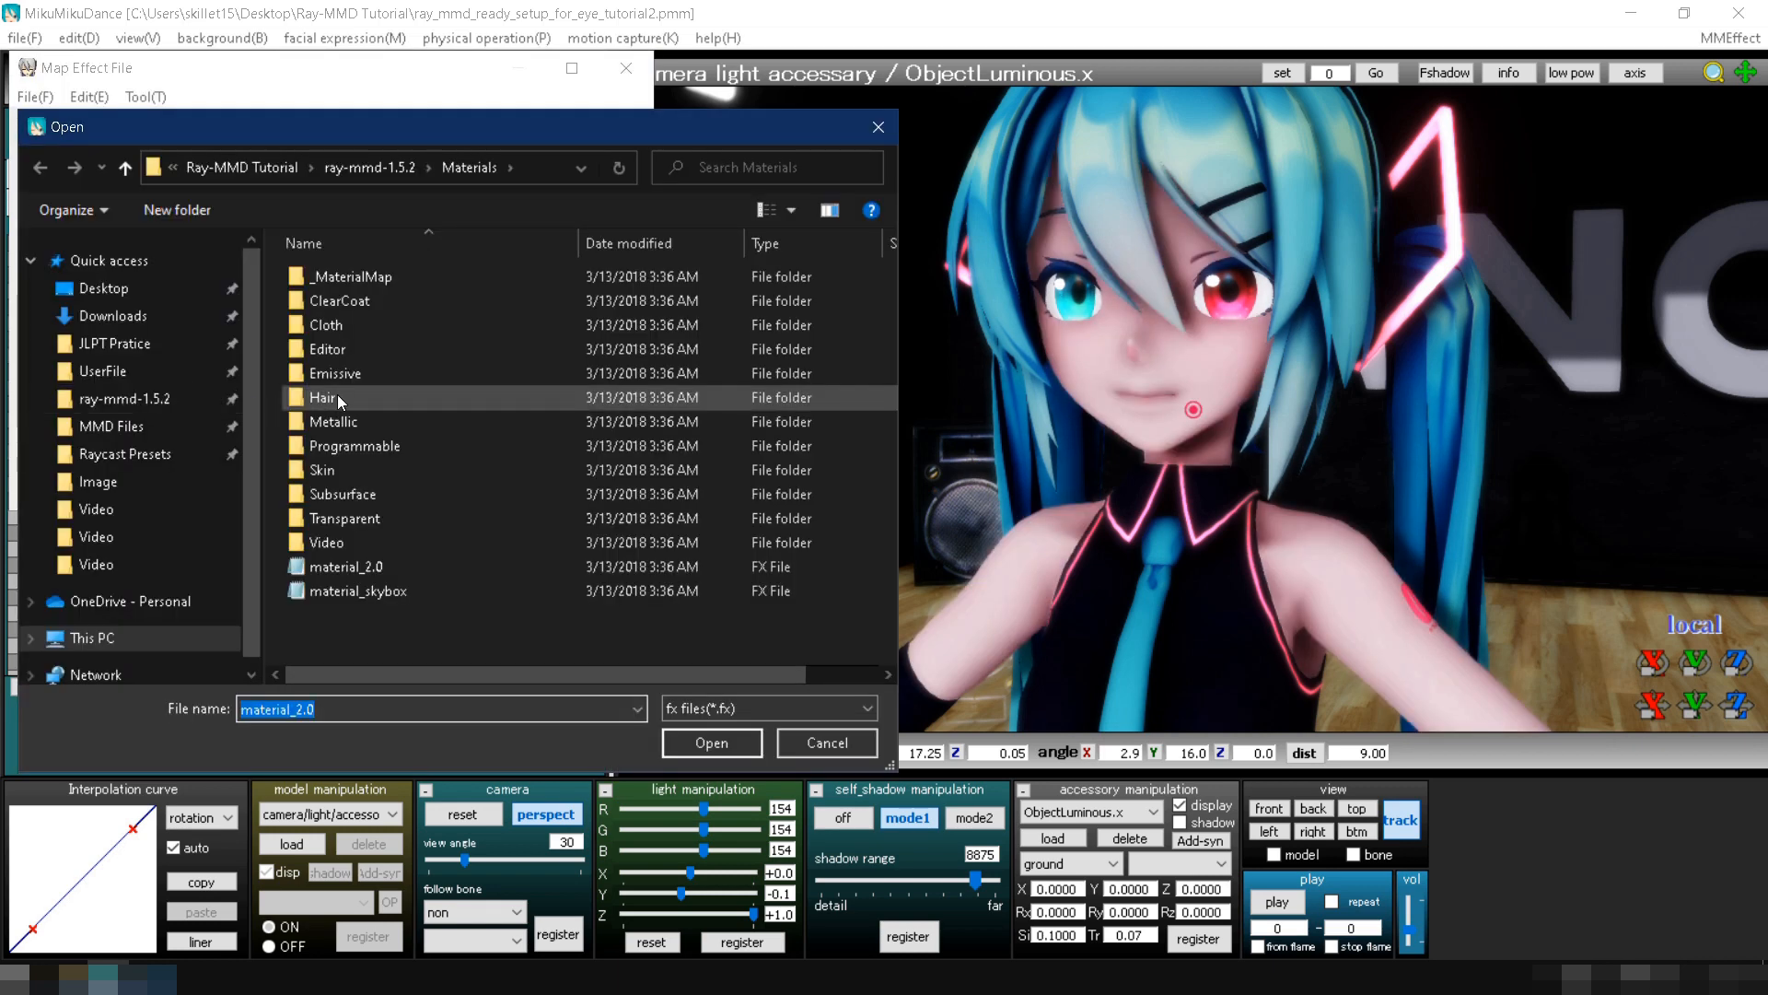
click(348, 470)
double_click(348, 470)
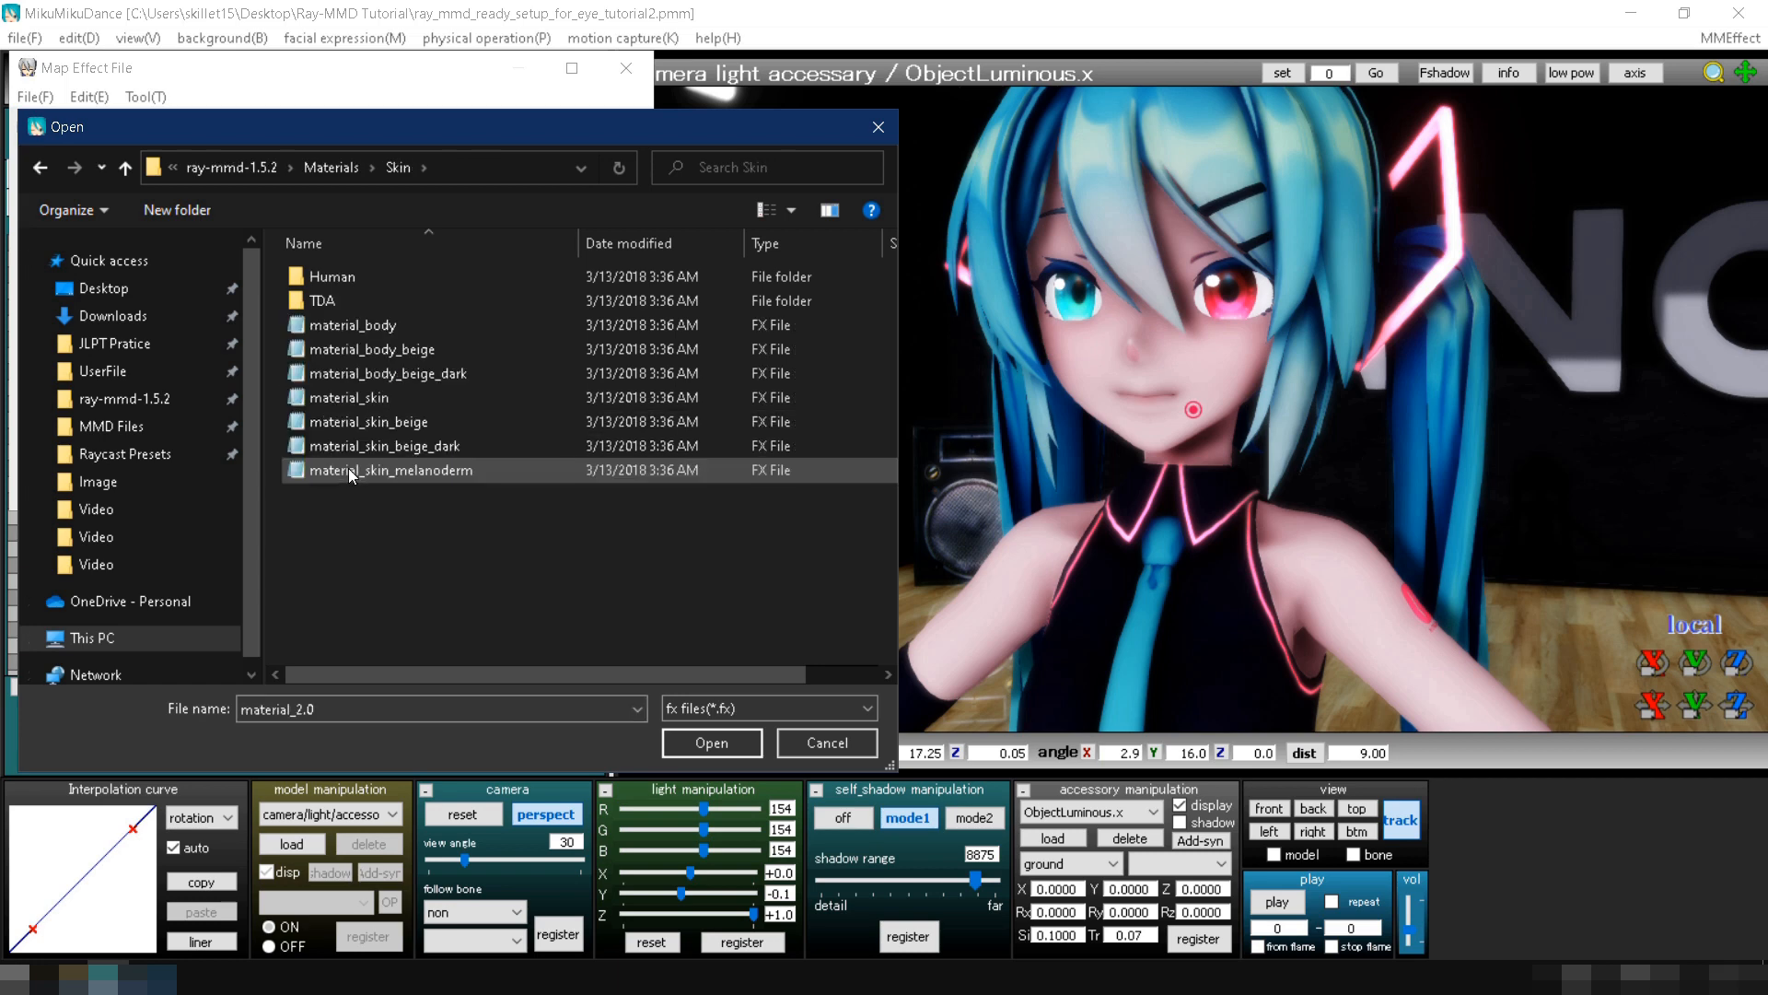
double_click(379, 477)
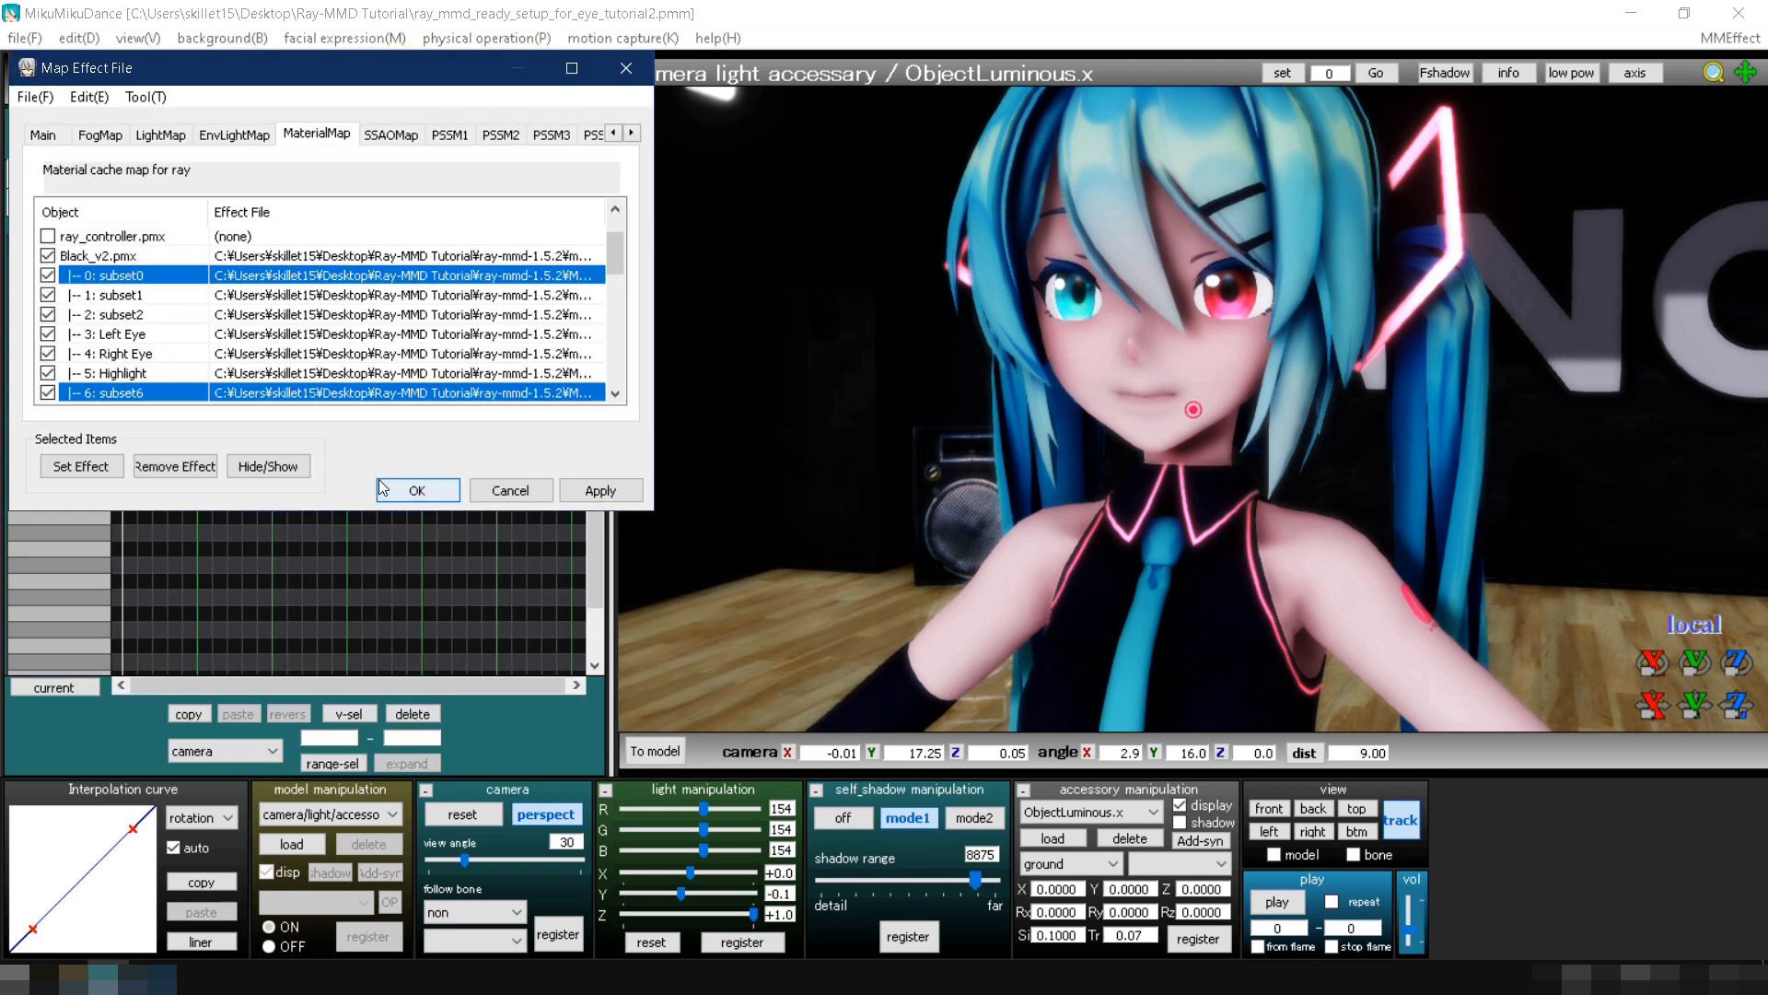
Step: Replace the effect on the selected subsets with material_skin from the Skin folder
right_click(402, 396)
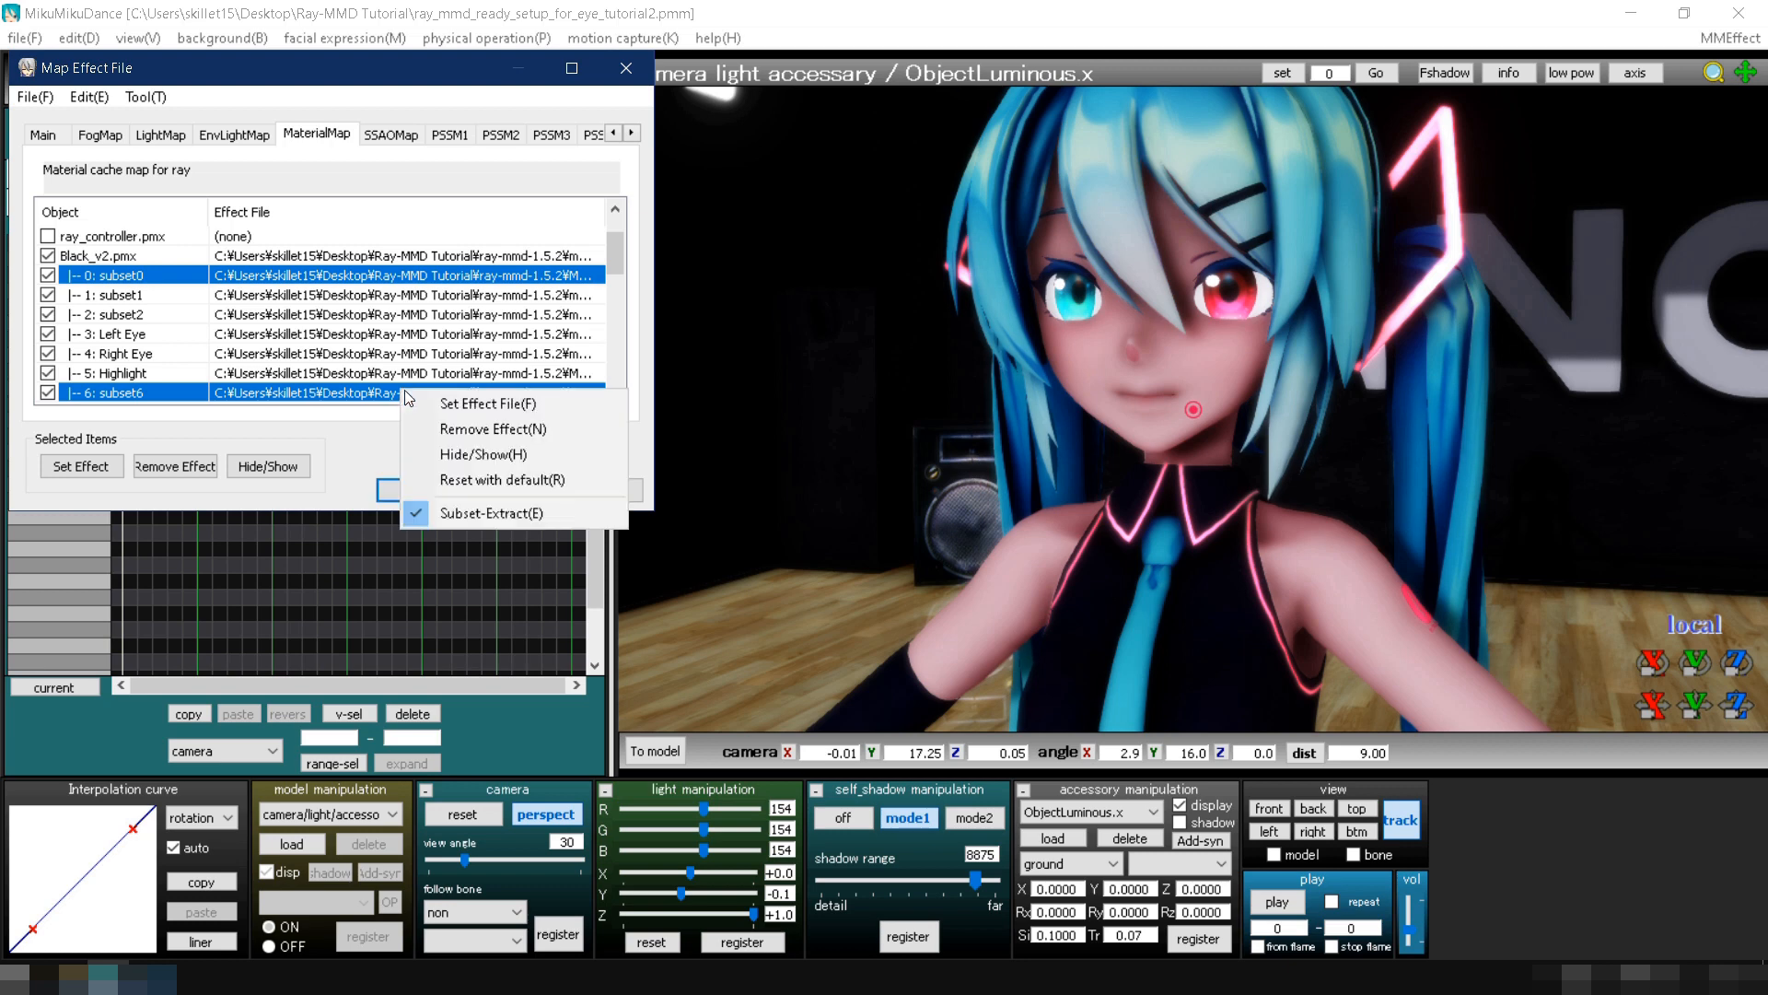
click(411, 396)
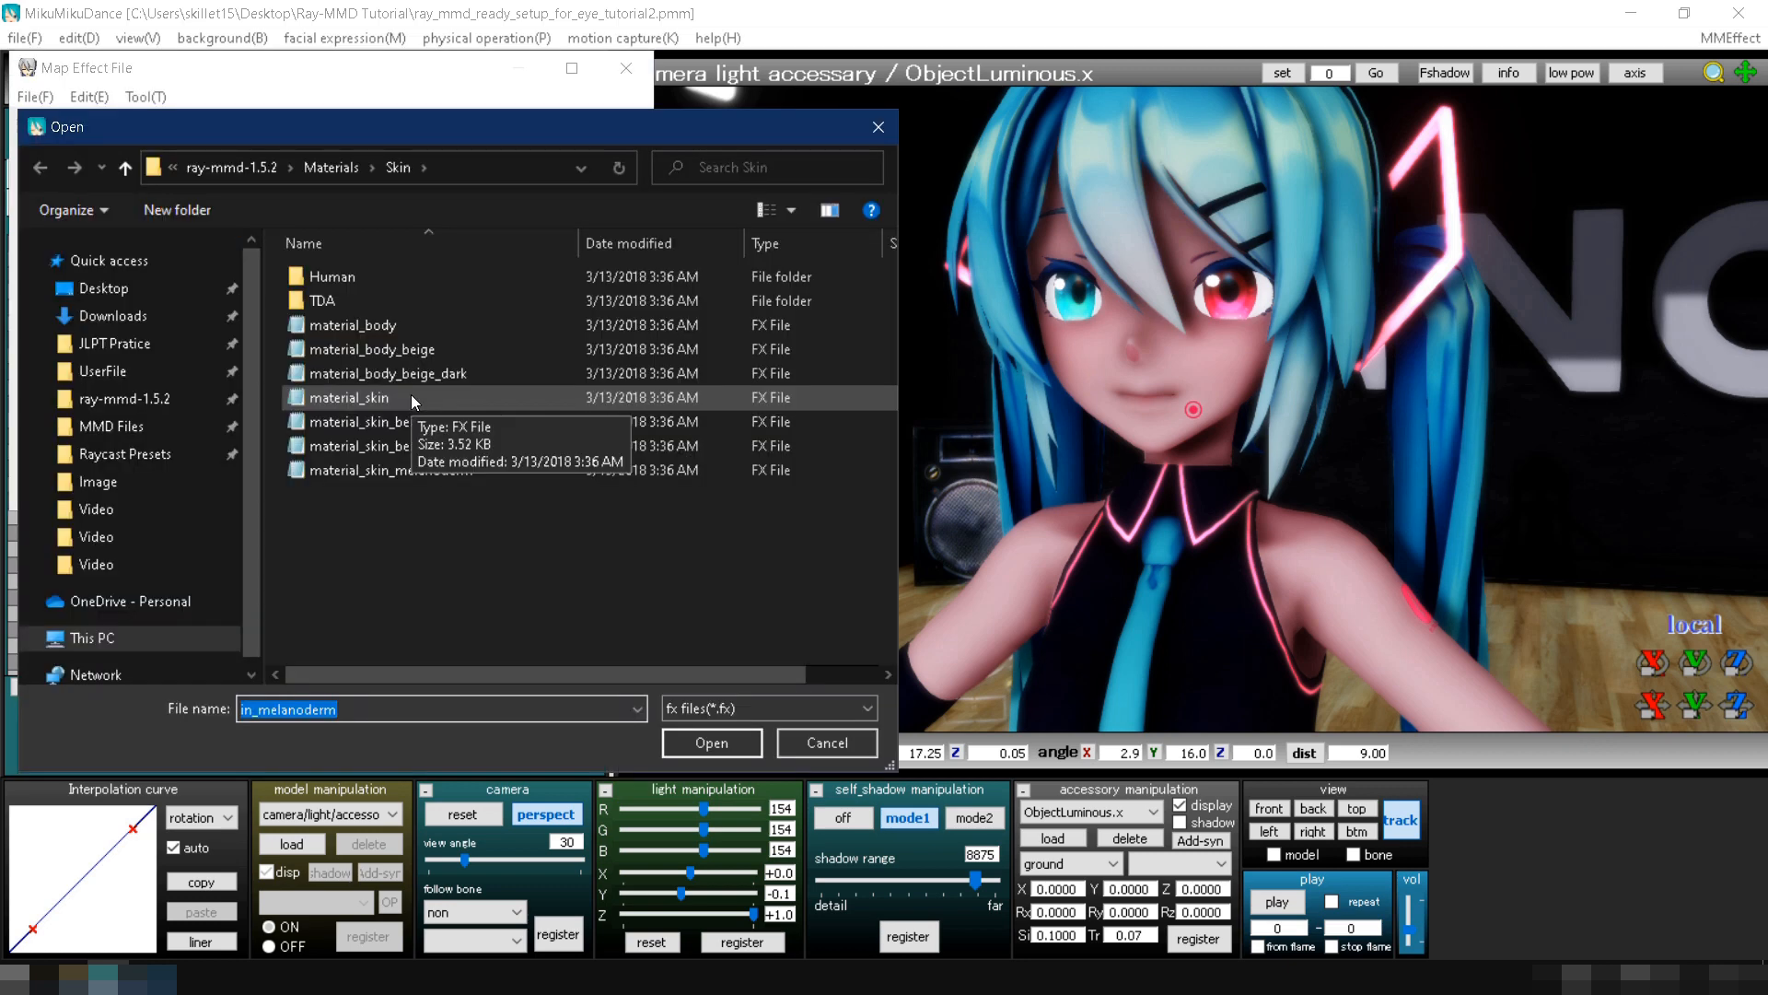
double_click(410, 397)
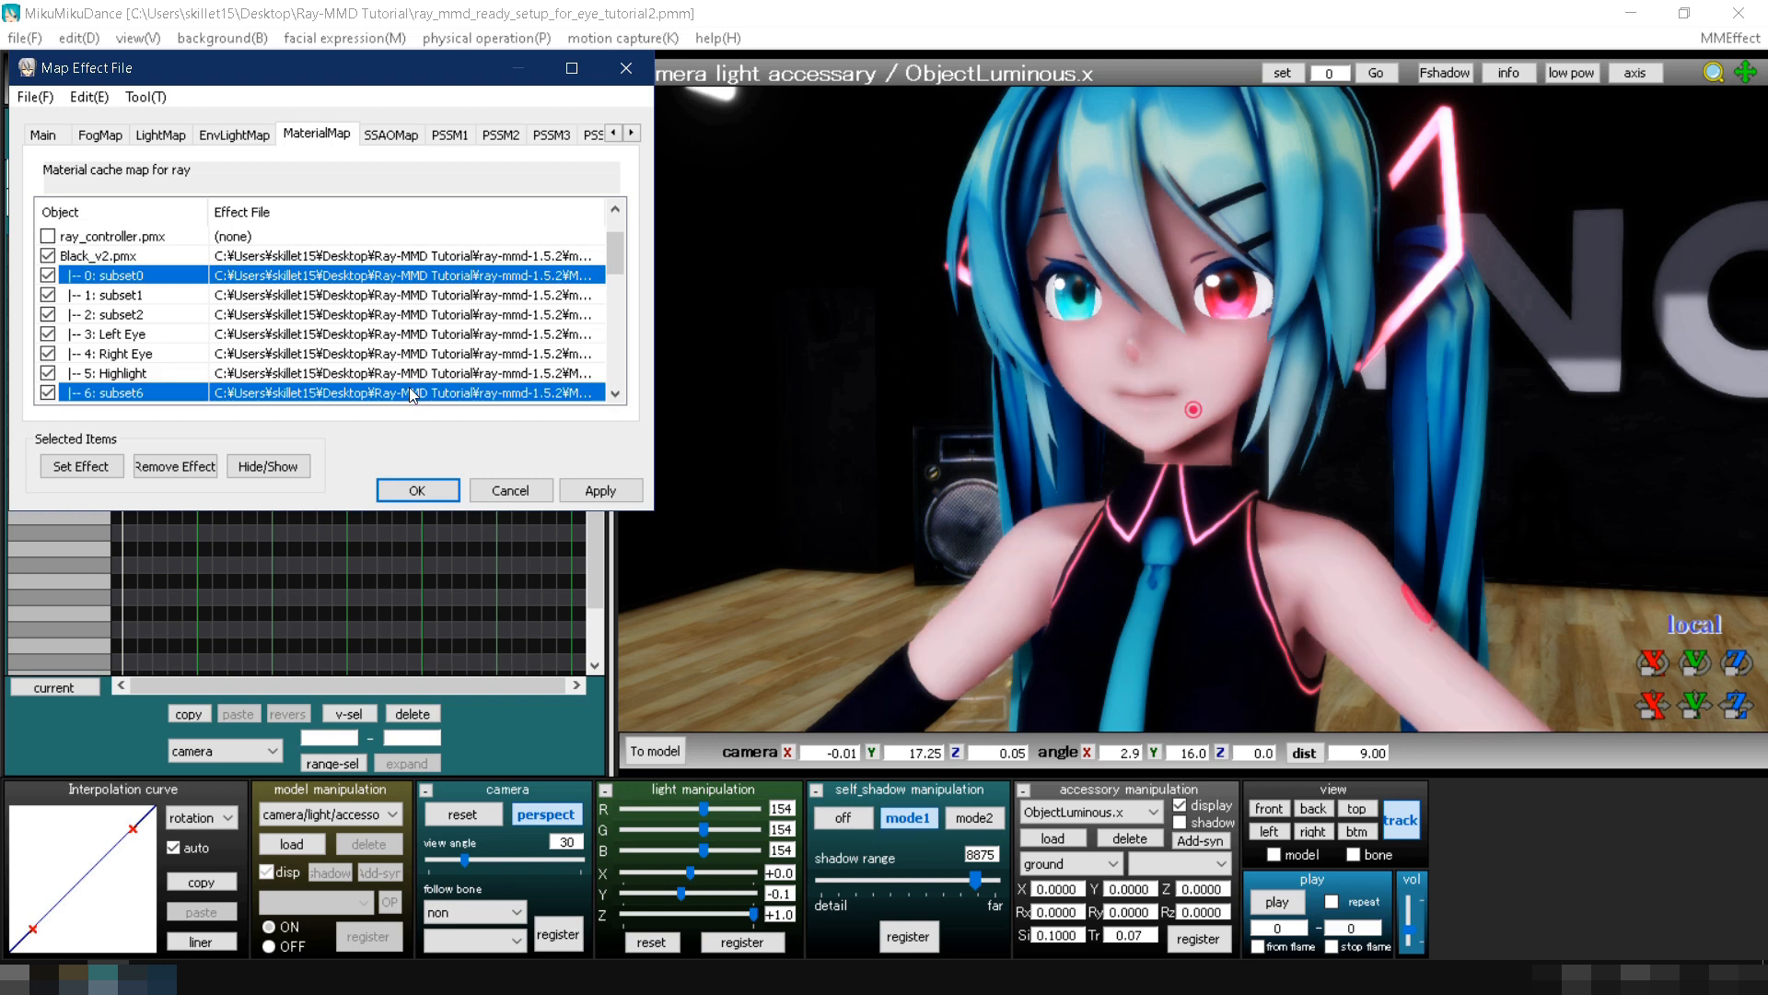
Step: Try the material_body_melanoderm effect from the Skin > Human folder on the selected subsets
right_click(411, 396)
click(432, 404)
double_click(379, 278)
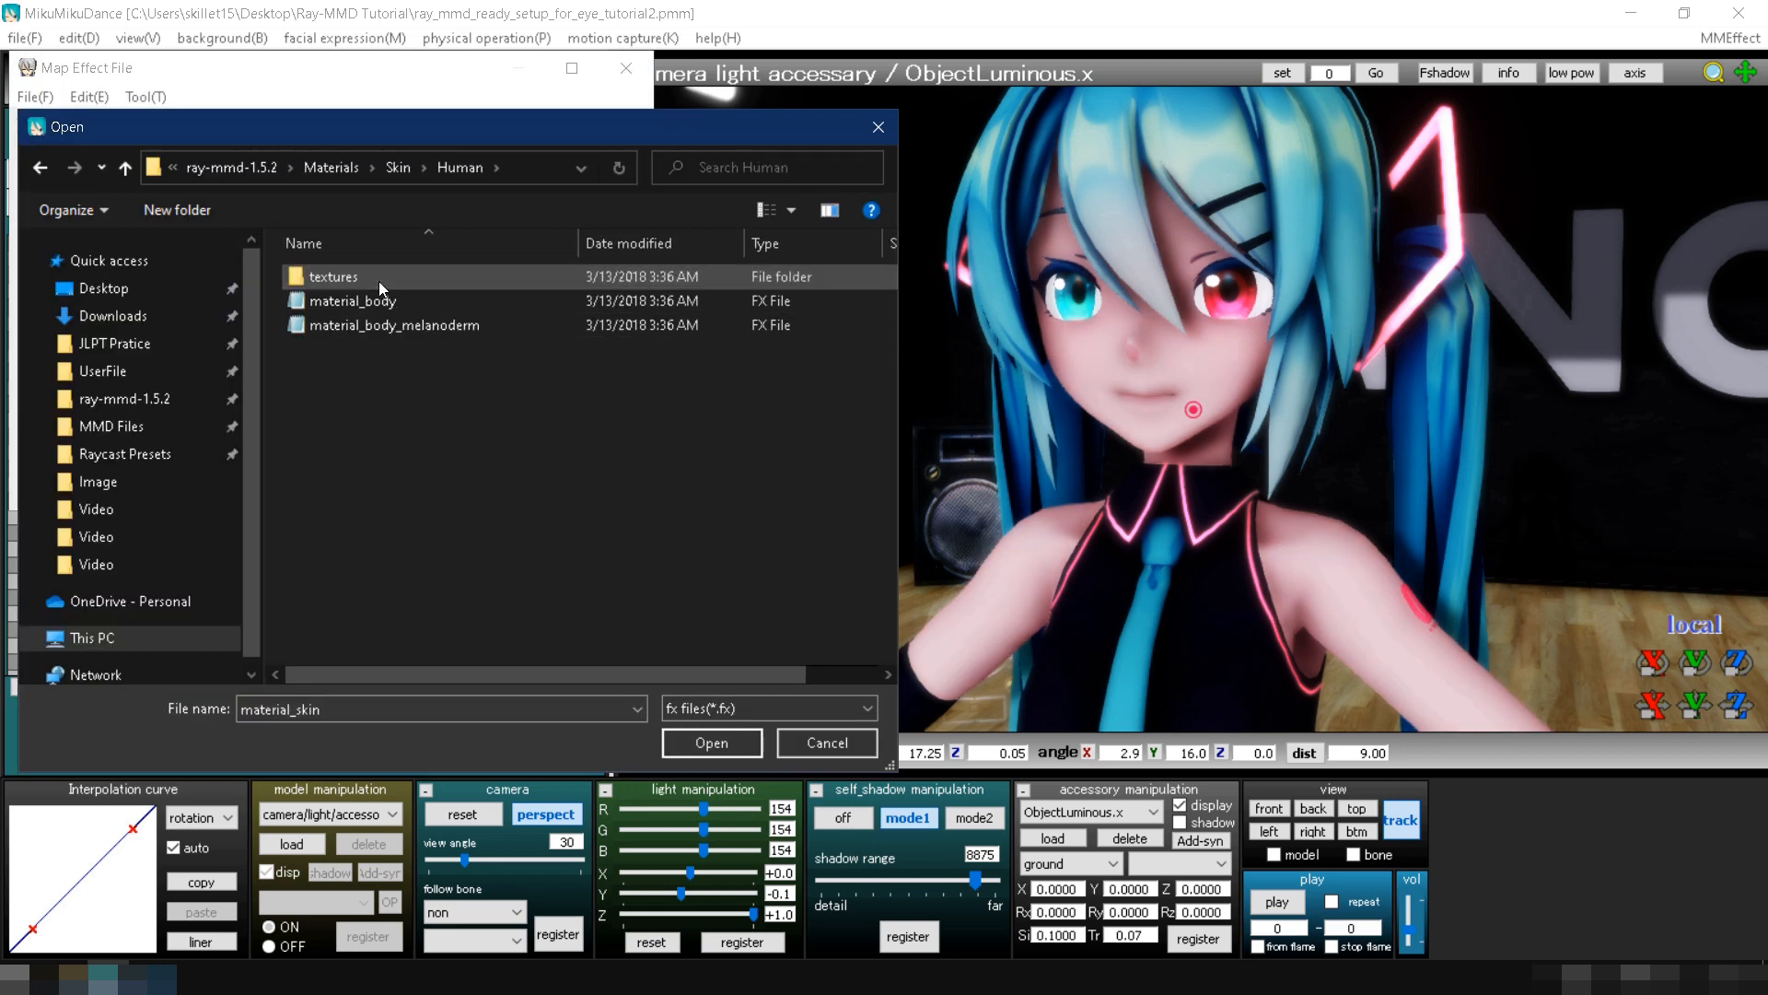
double_click(395, 325)
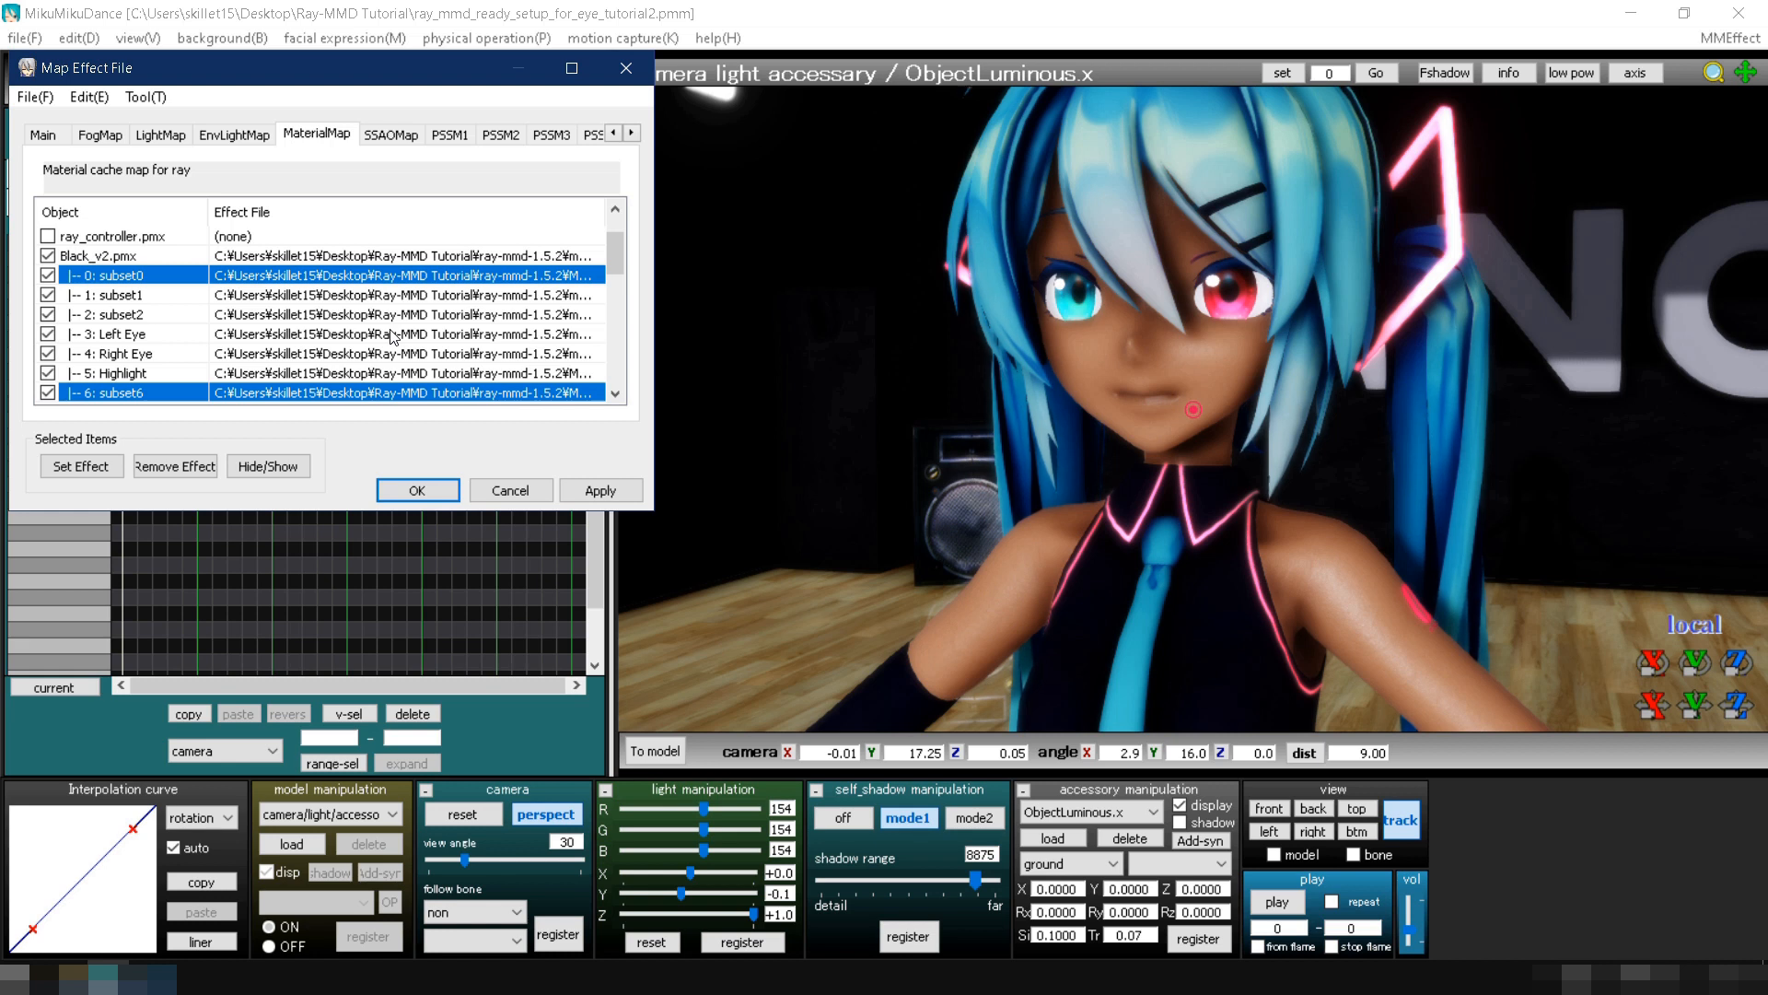
Step: Assign material_skin__1 from the Materials > Editor > Skin without map folder to subset0 and subset6, and apply the effect assignments
right_click(391, 398)
click(408, 405)
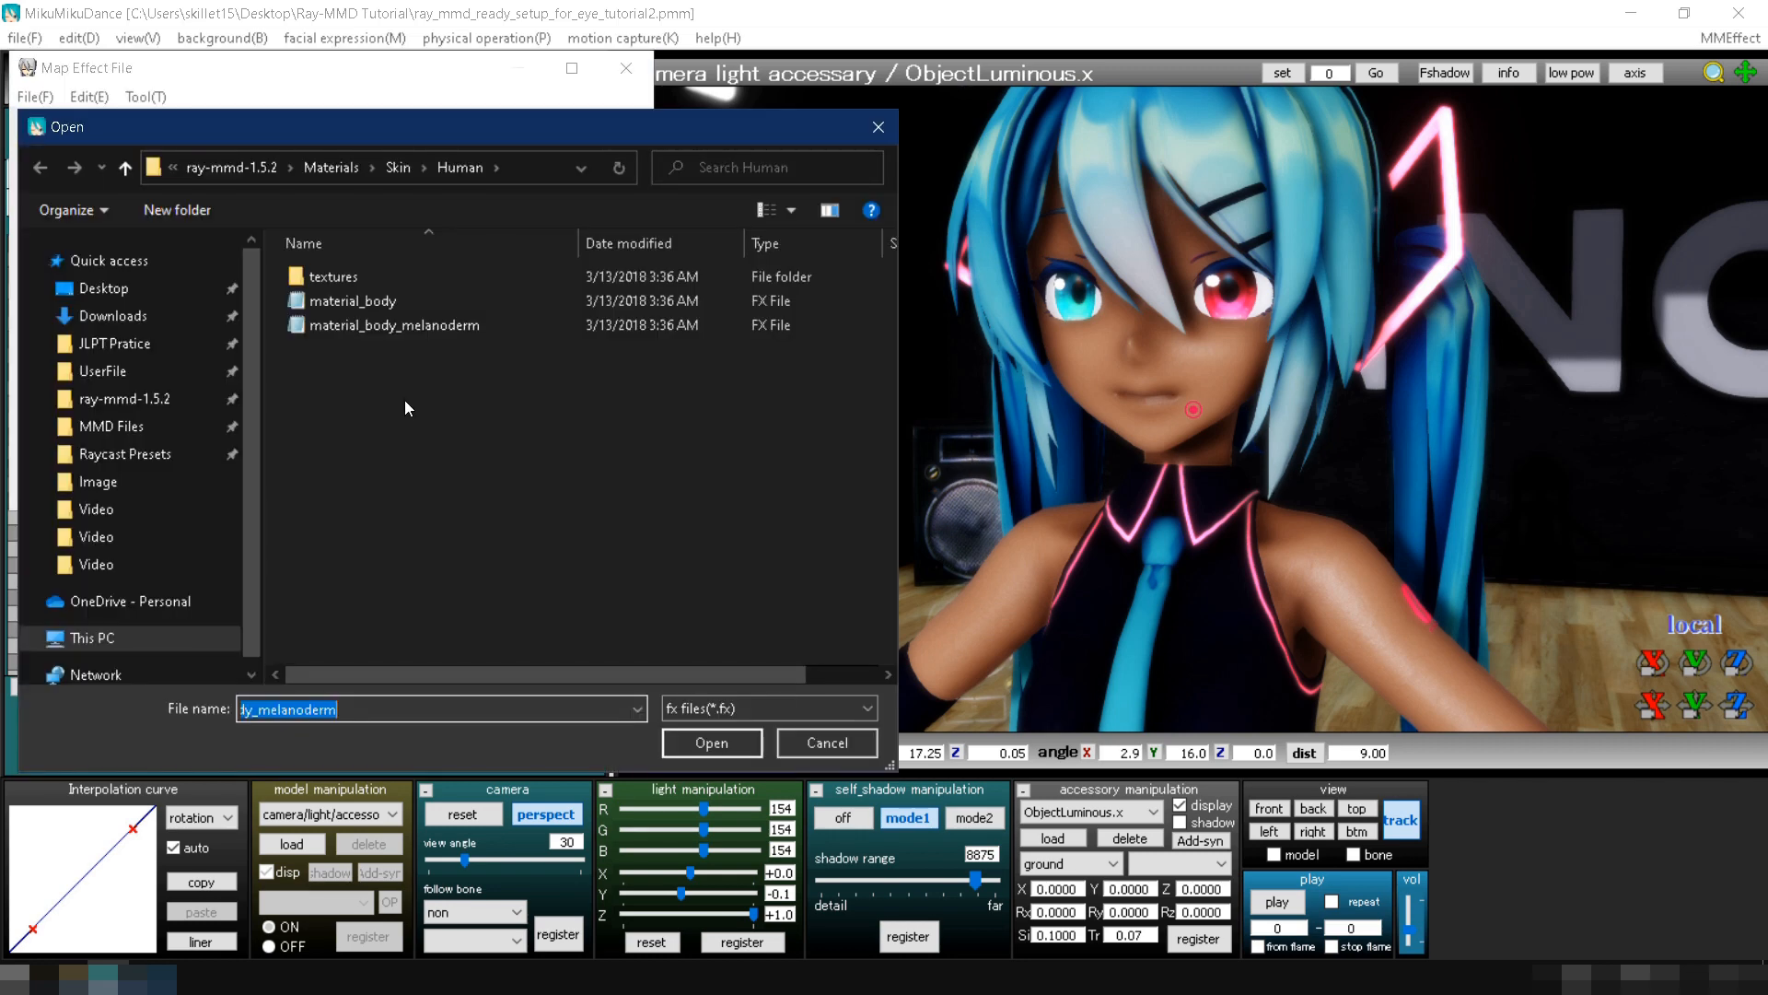
click(333, 168)
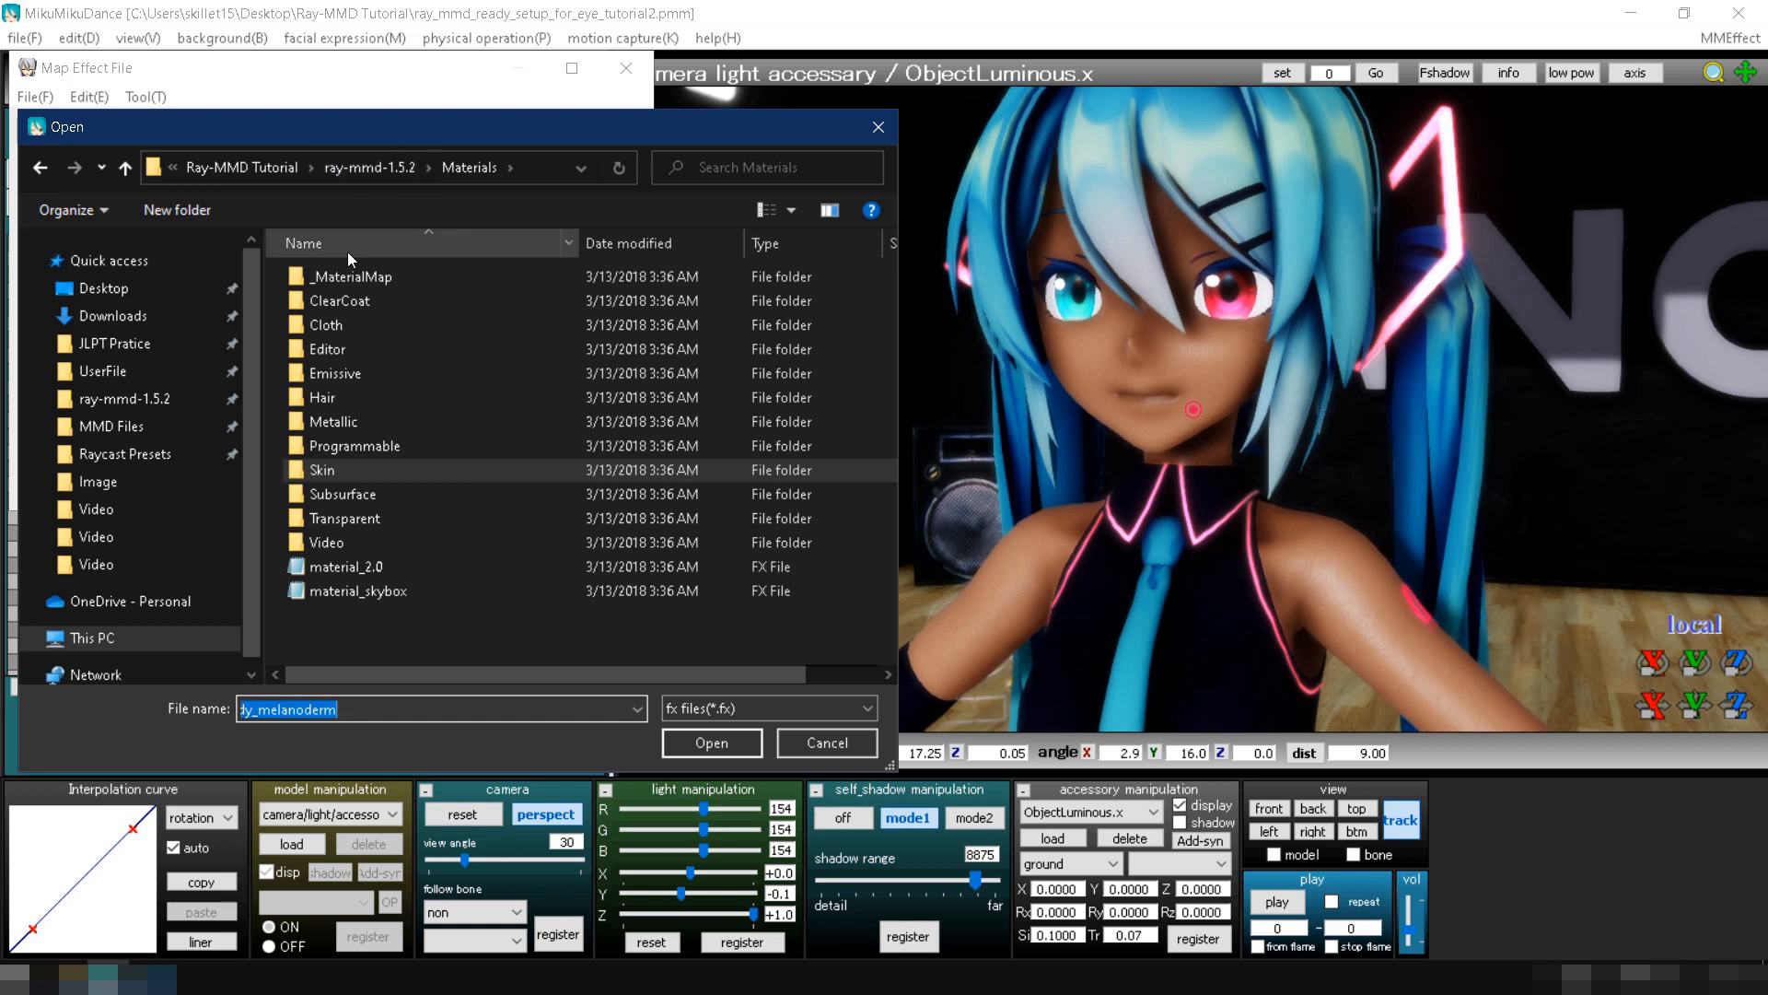
double_click(352, 345)
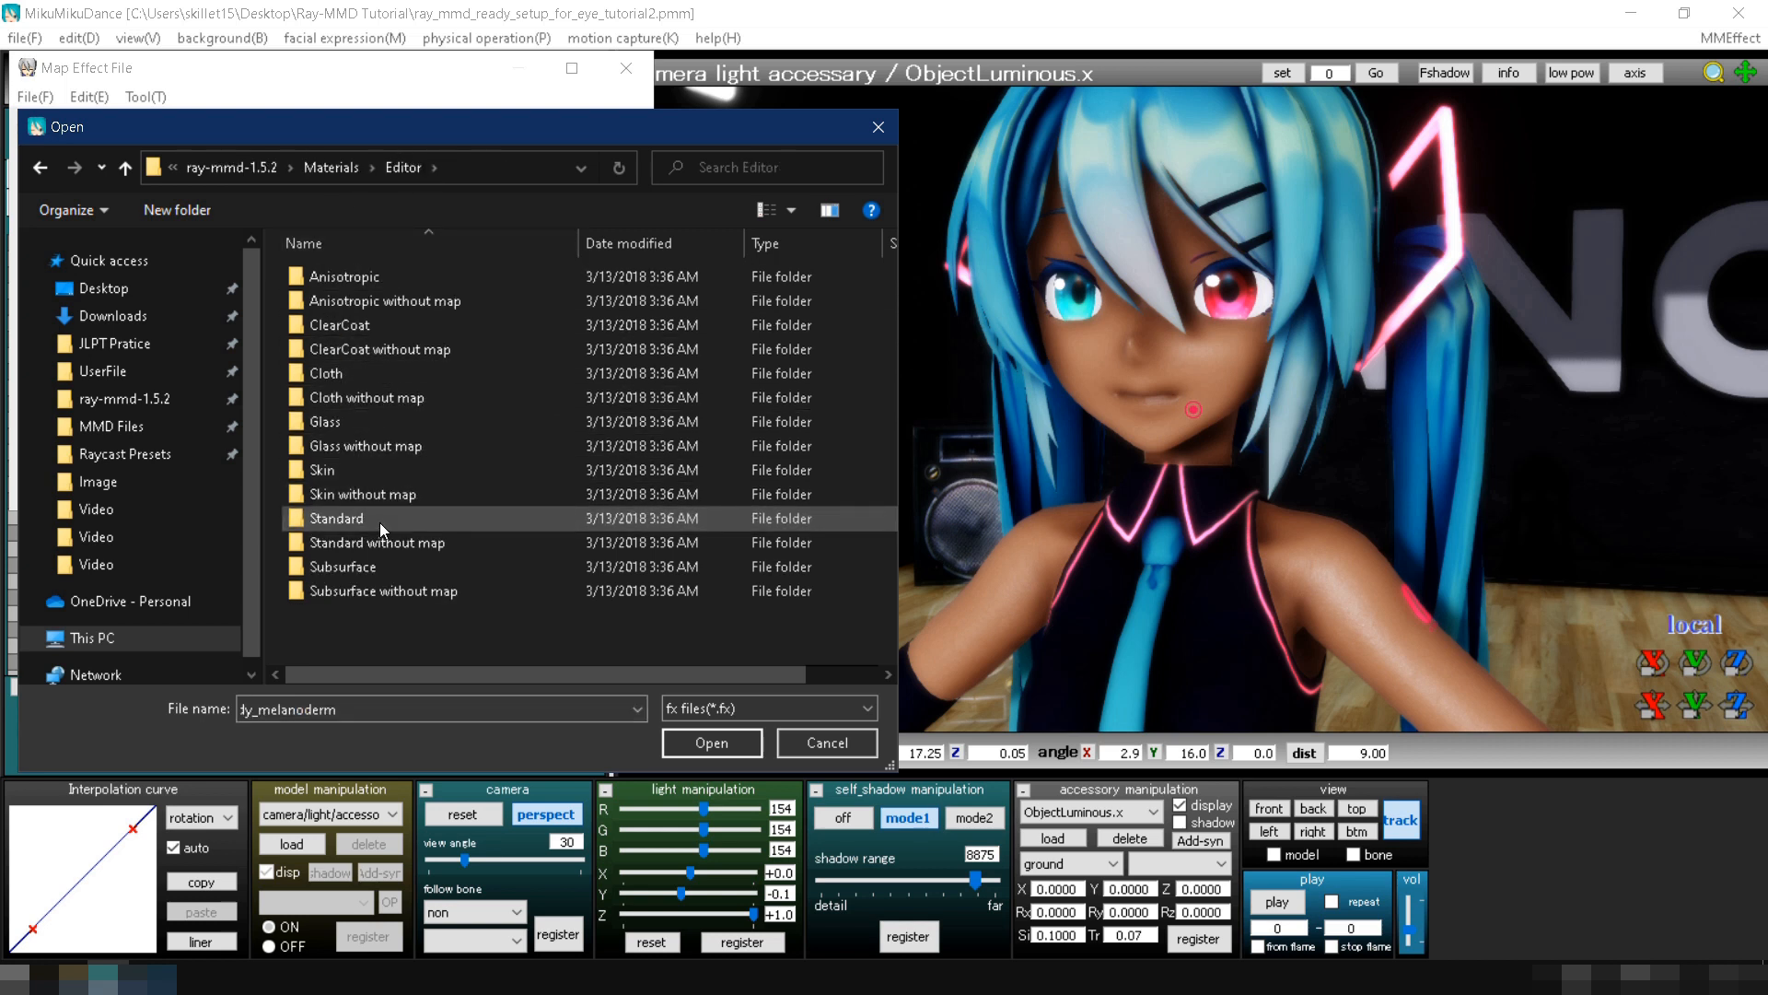
double_click(383, 500)
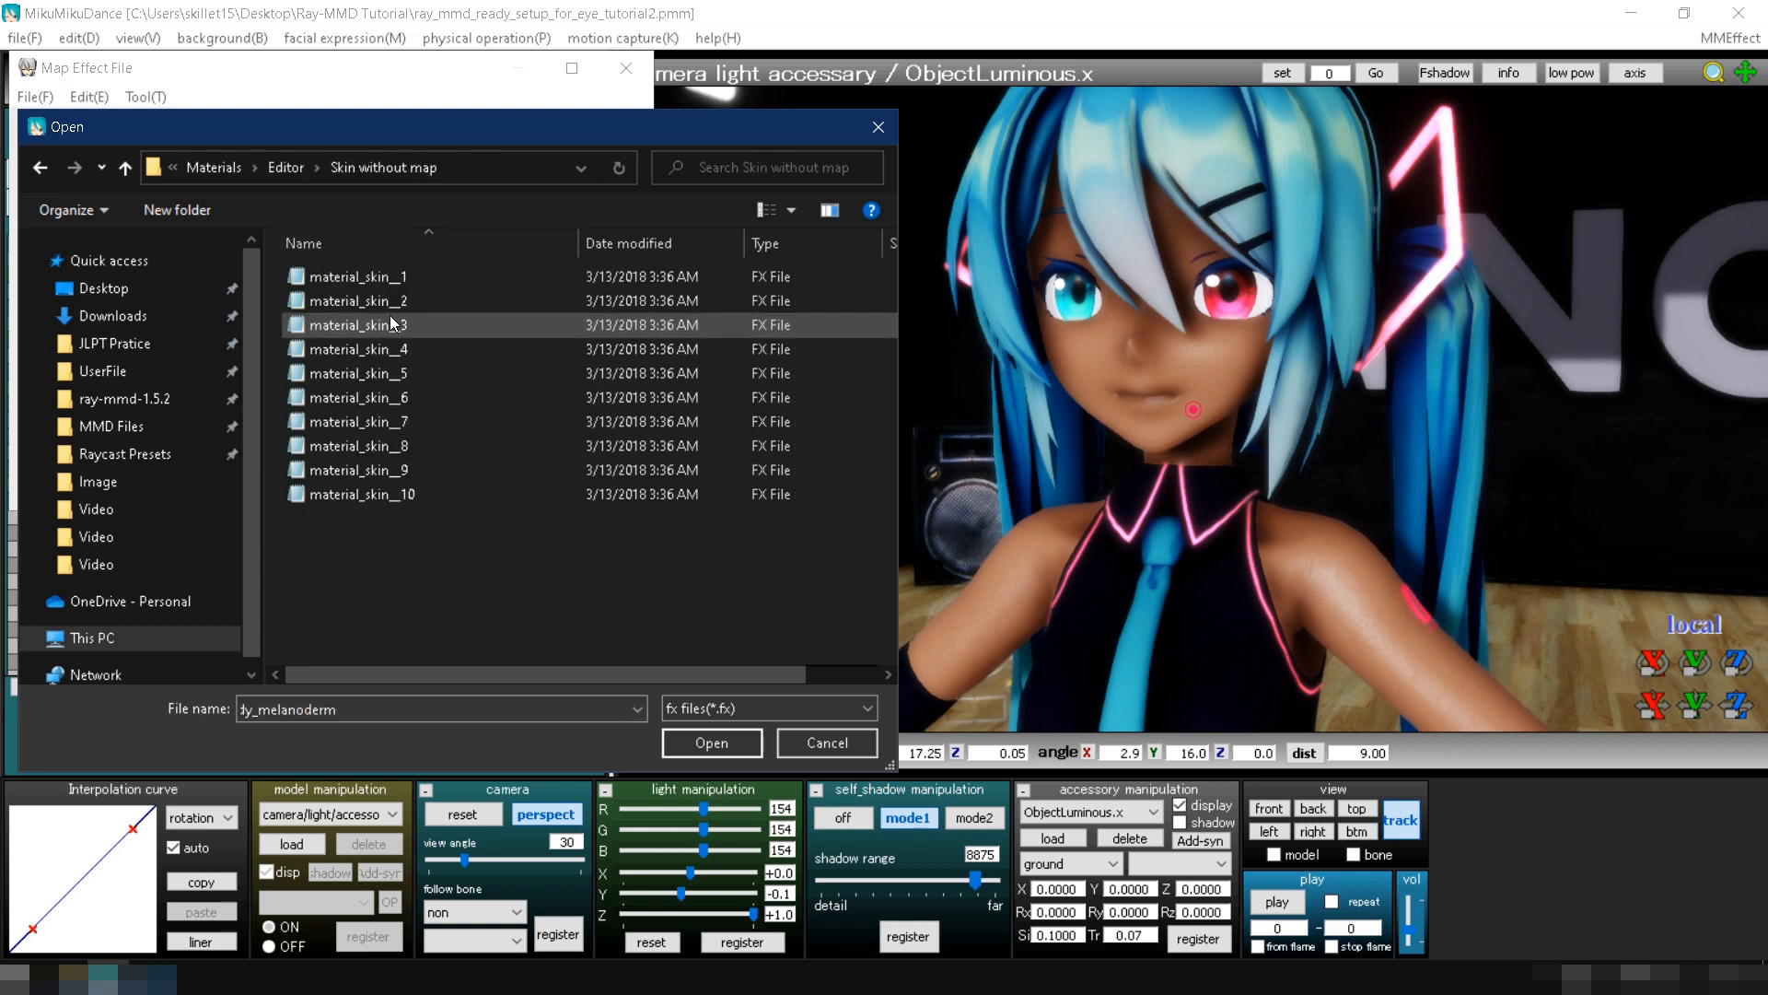
double_click(391, 279)
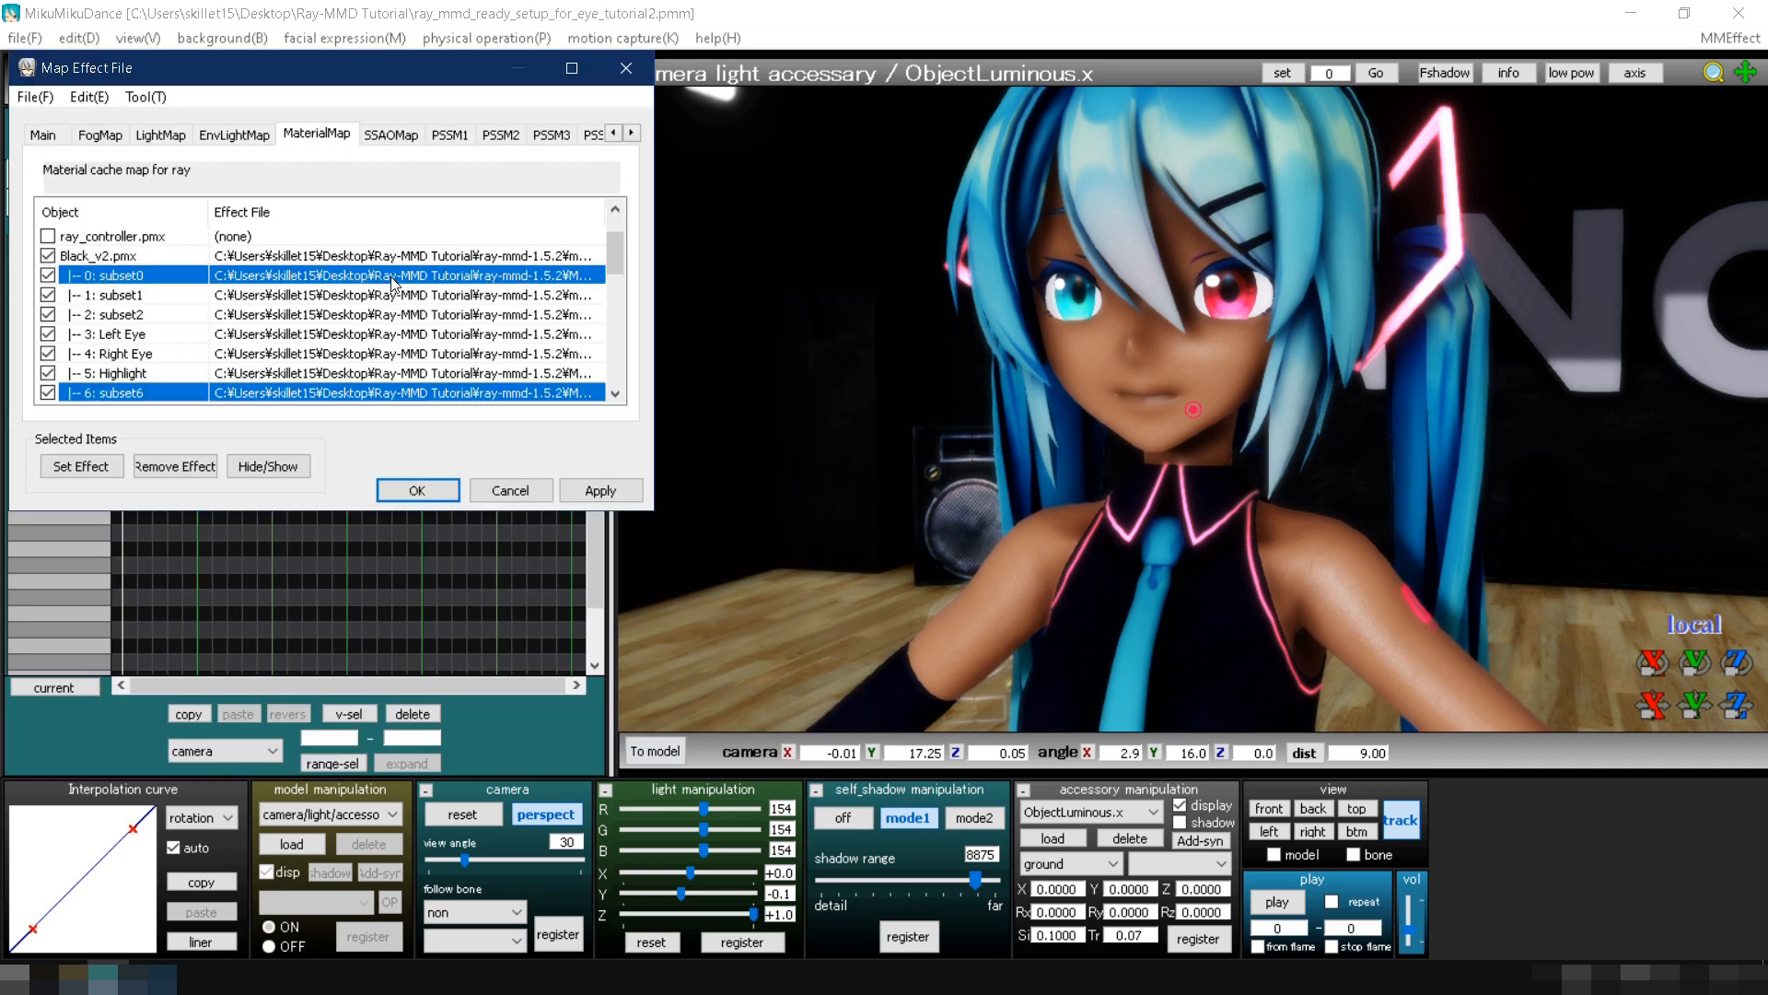
click(599, 490)
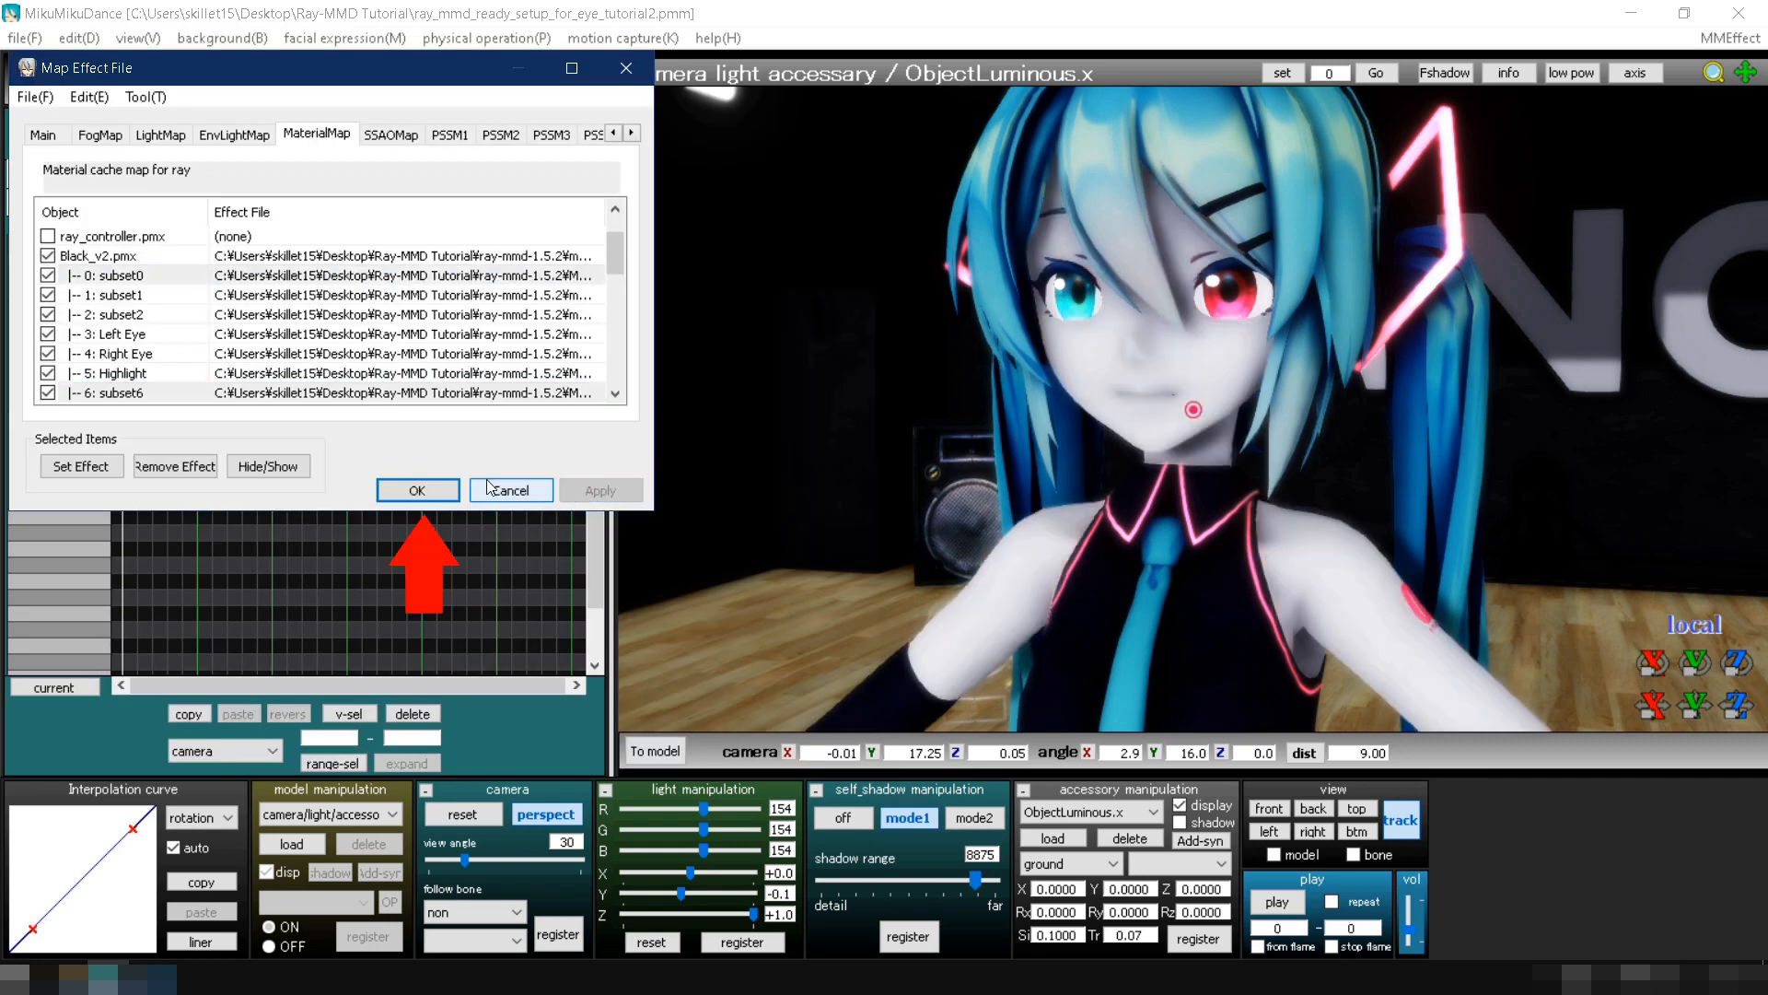
click(417, 490)
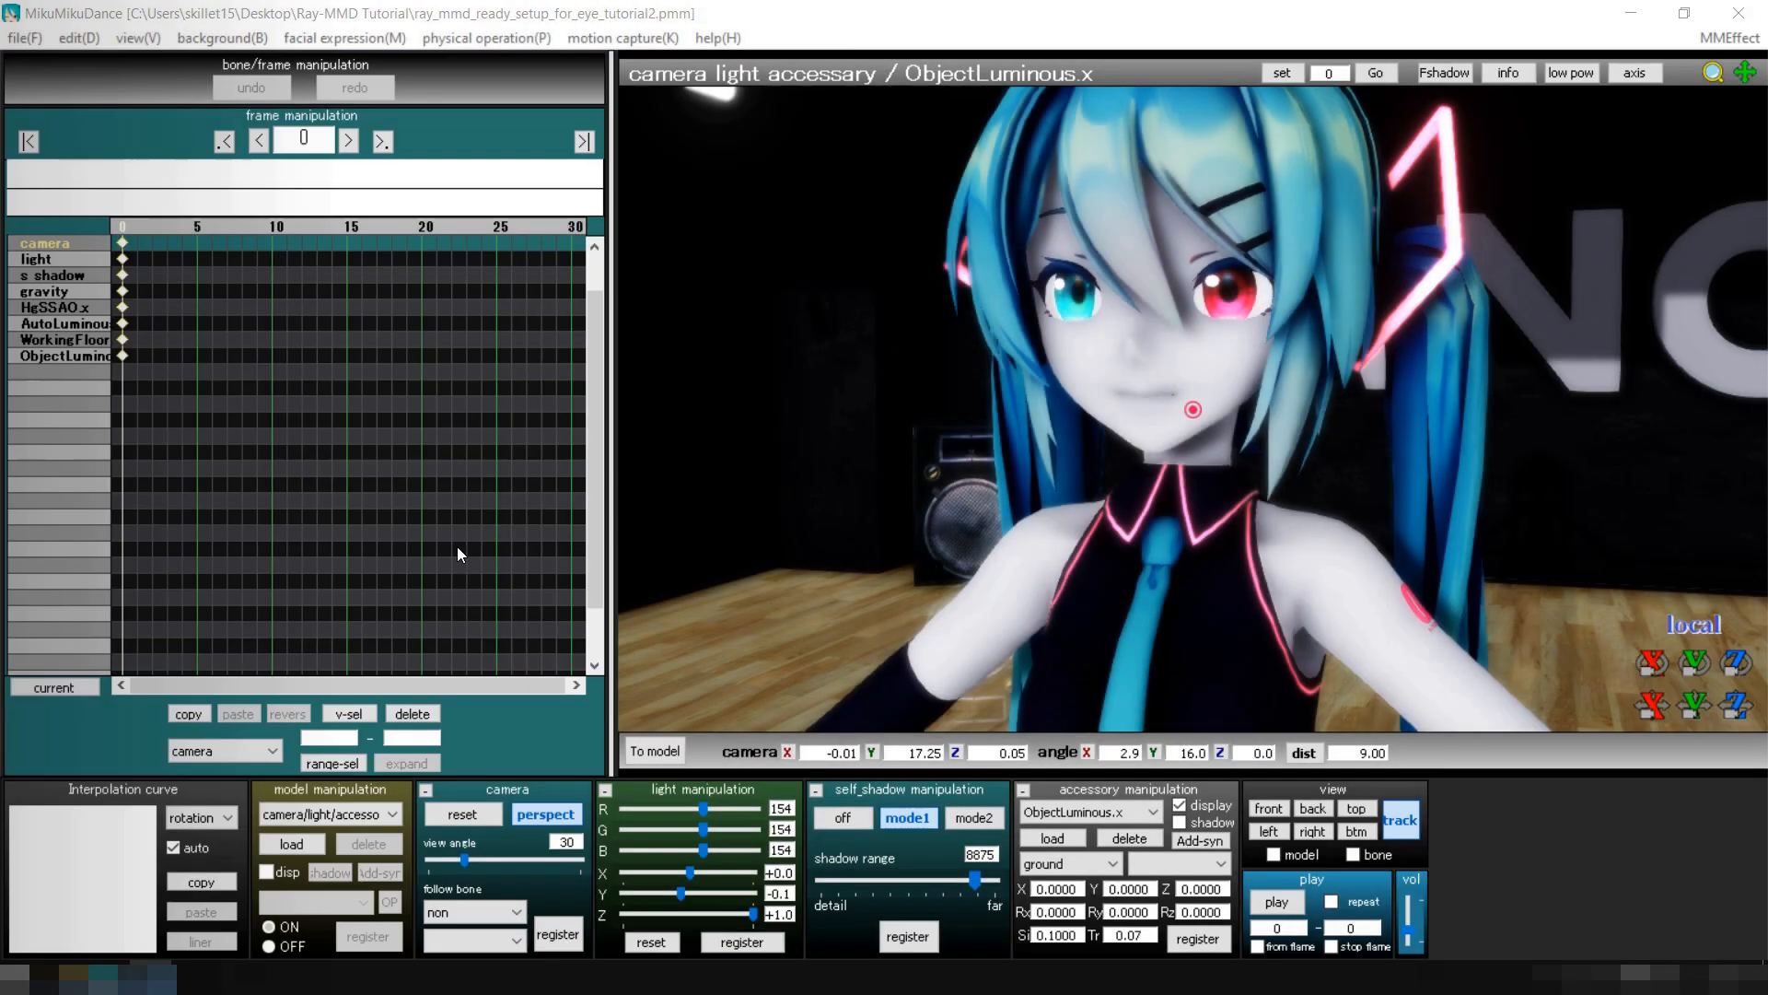
Step: Load the material_skin_1 controller model from the ray-mmd-1.5.2 > Materials > Editor > Skin without map folder
click(294, 843)
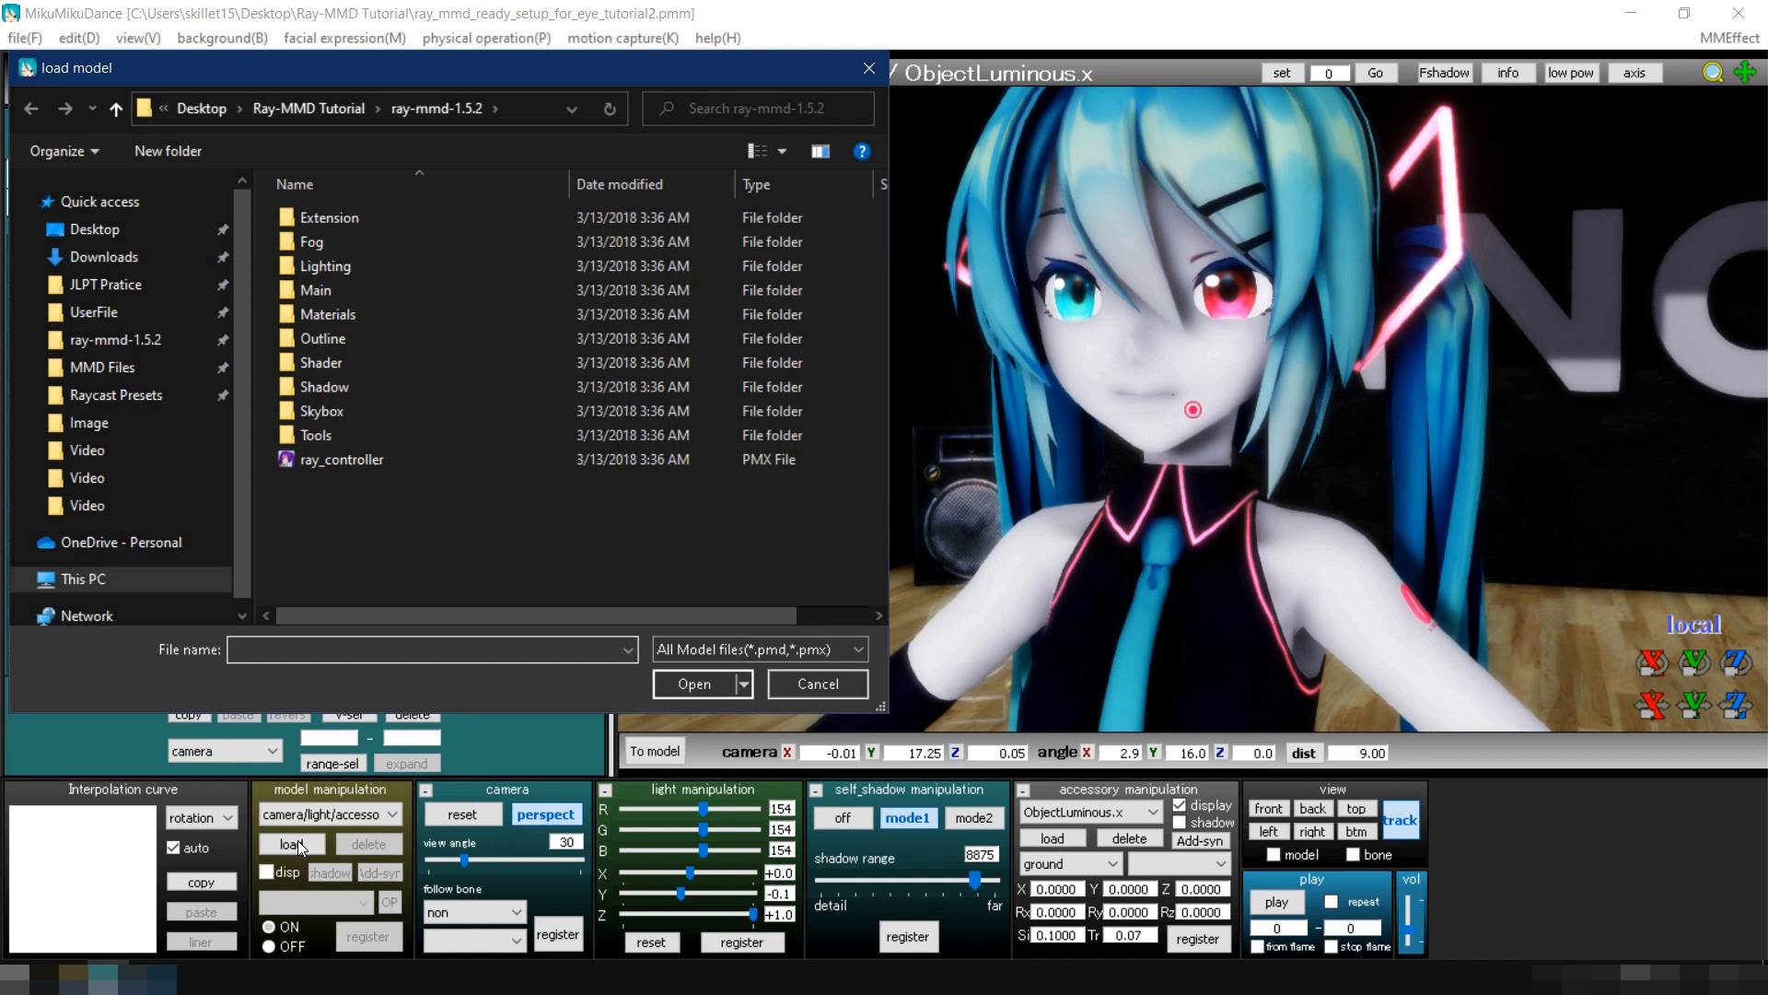
double_click(328, 315)
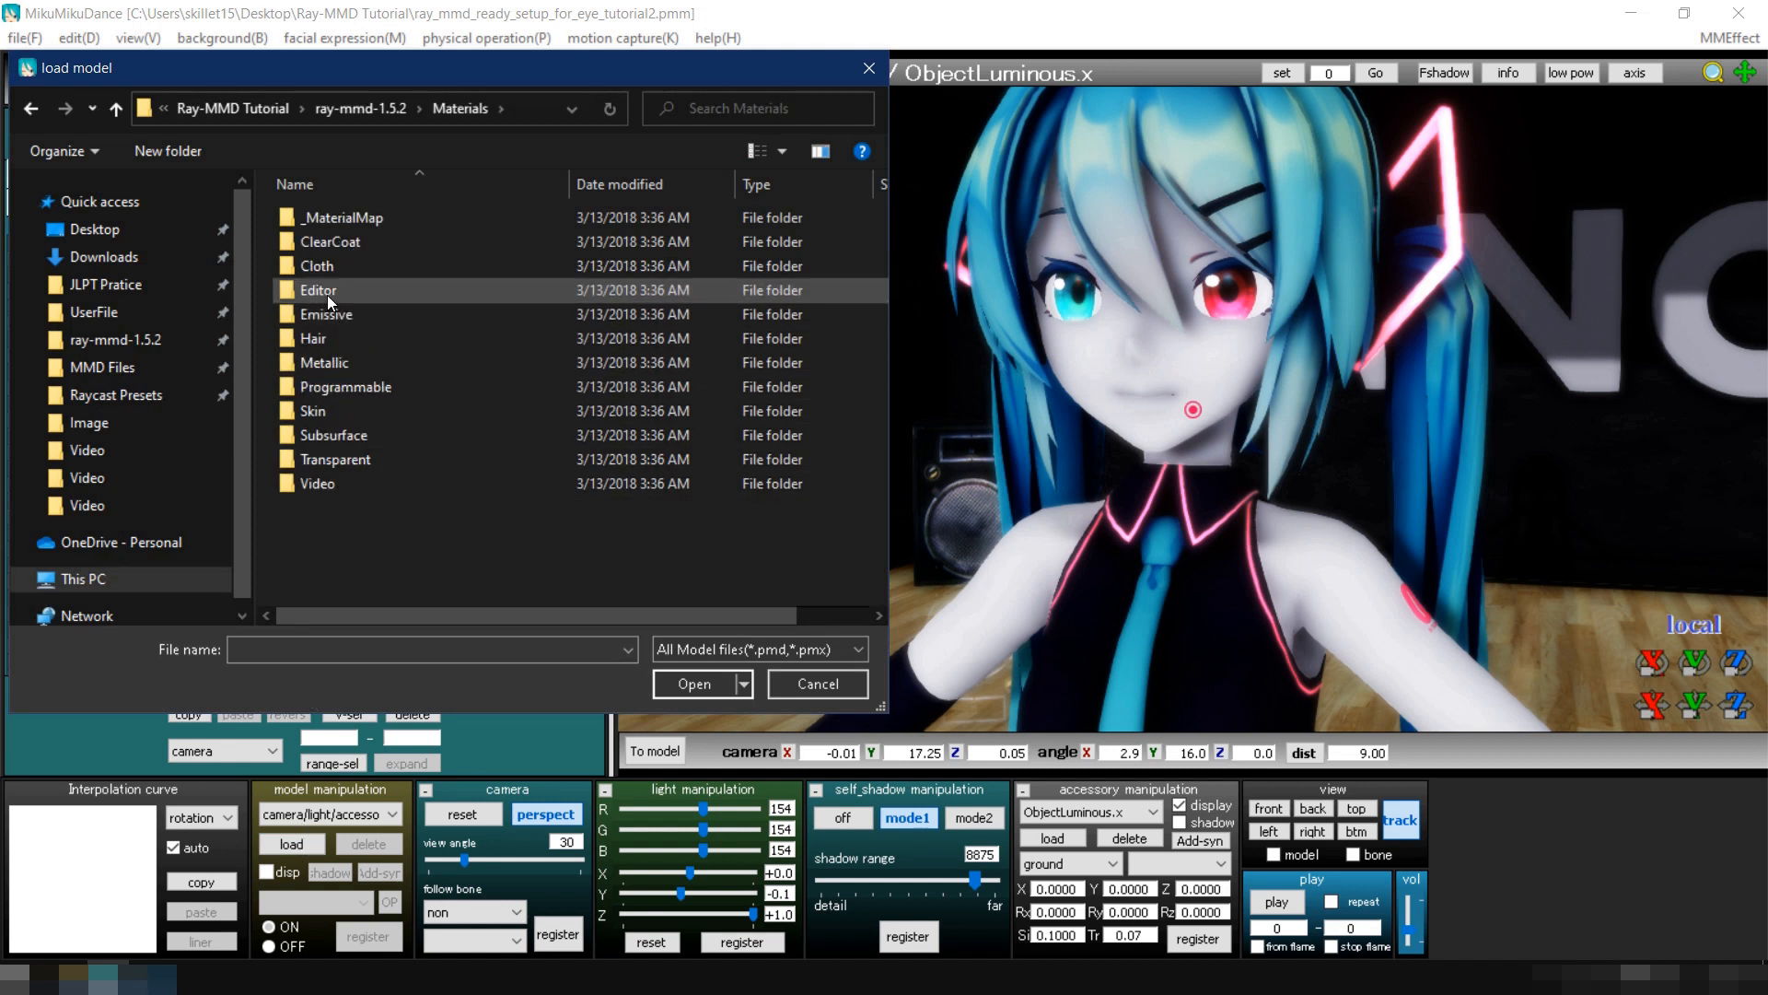
double_click(329, 292)
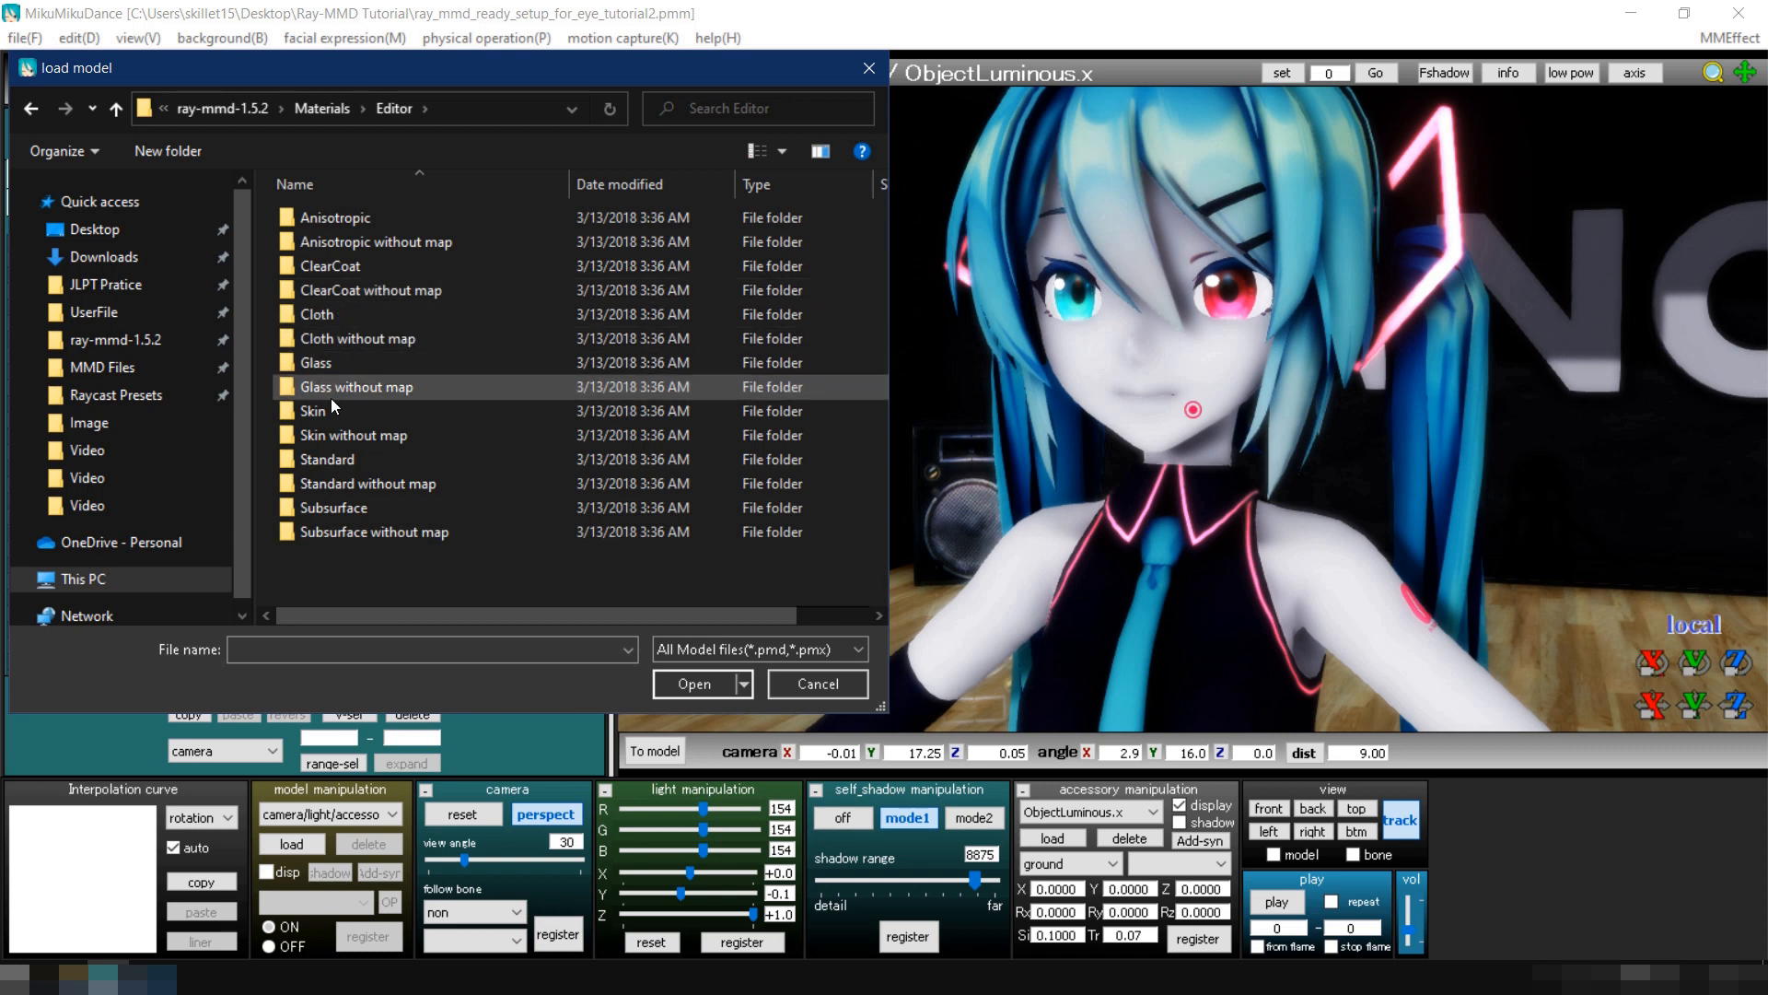
double_click(336, 438)
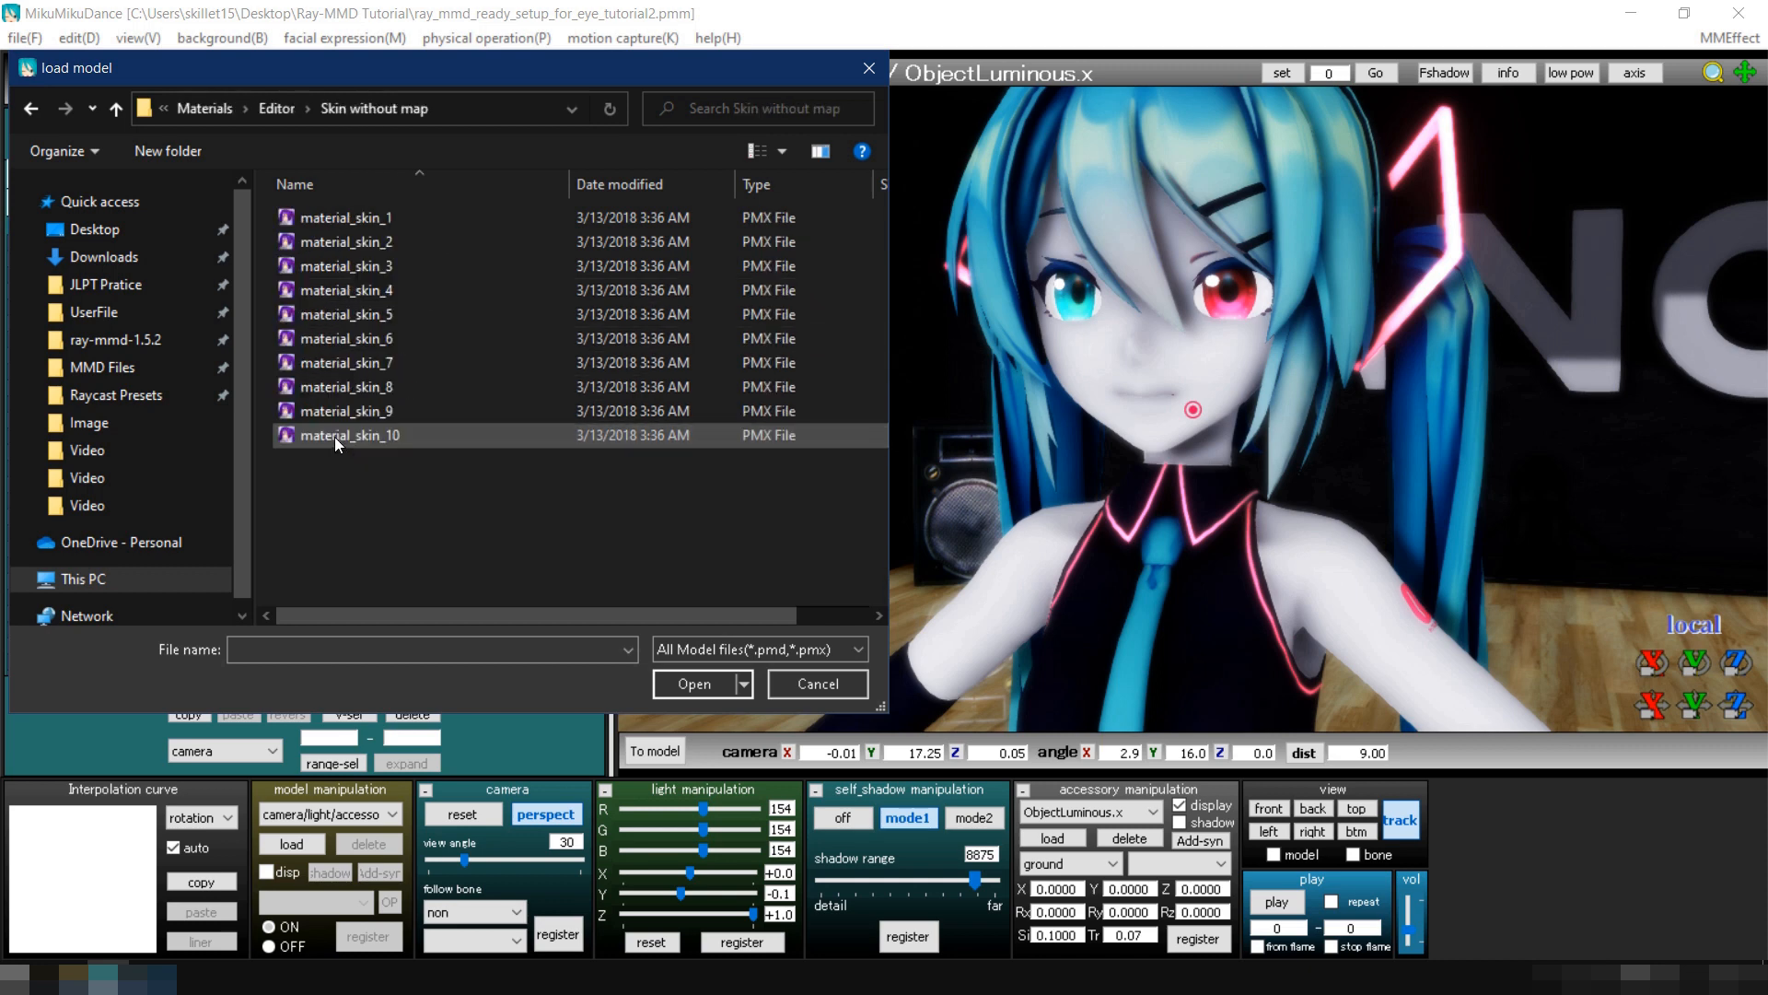
double_click(324, 219)
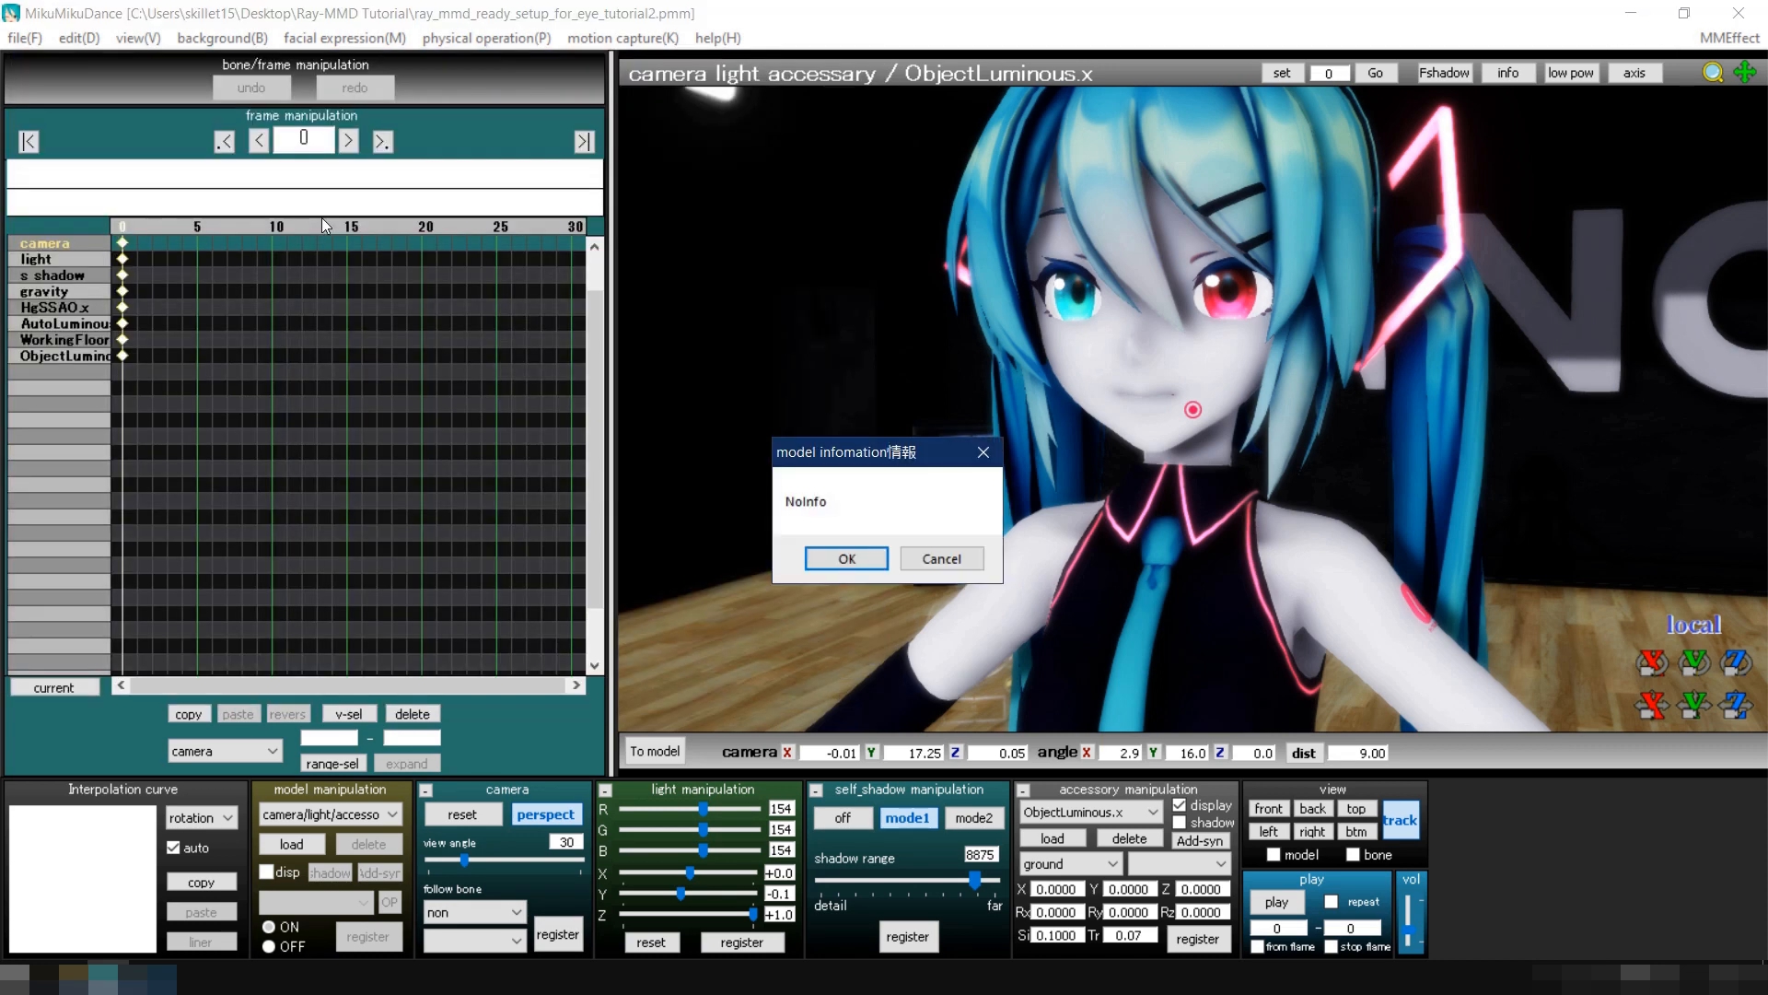
click(821, 558)
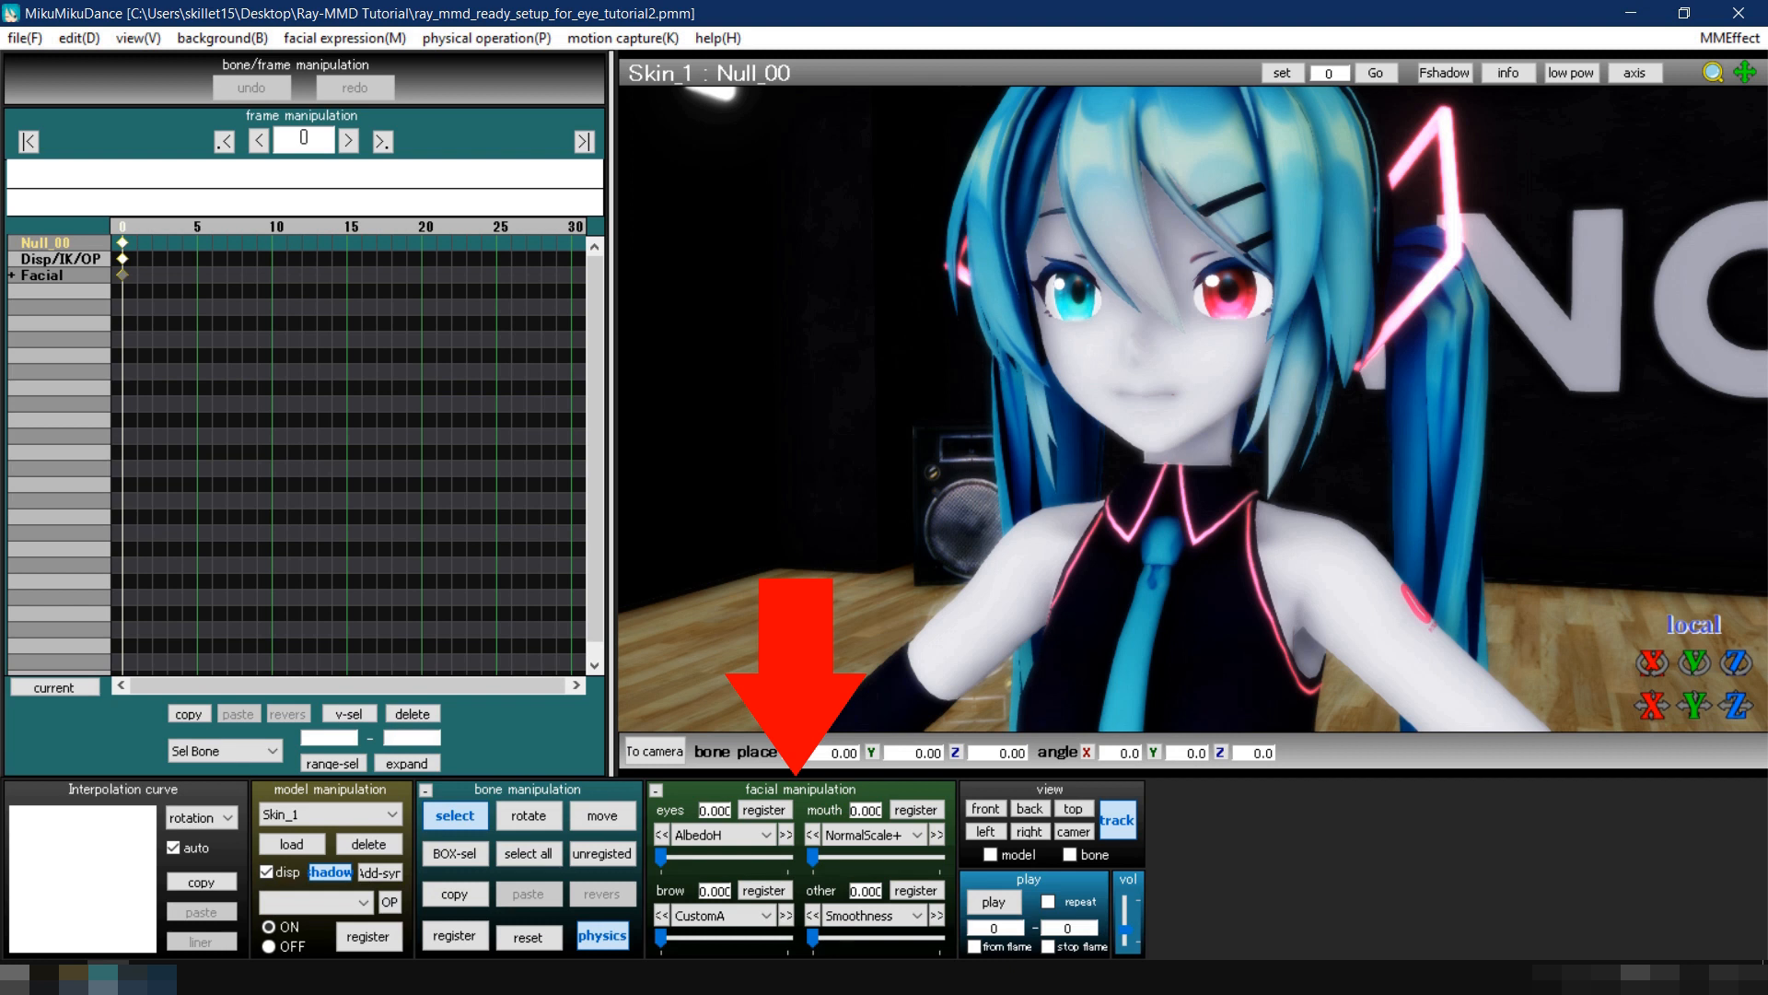
Step: Set Skin_1's EmissiveR morph to 0.400 and its EmissiveB morph to 0.1
click(752, 833)
click(741, 735)
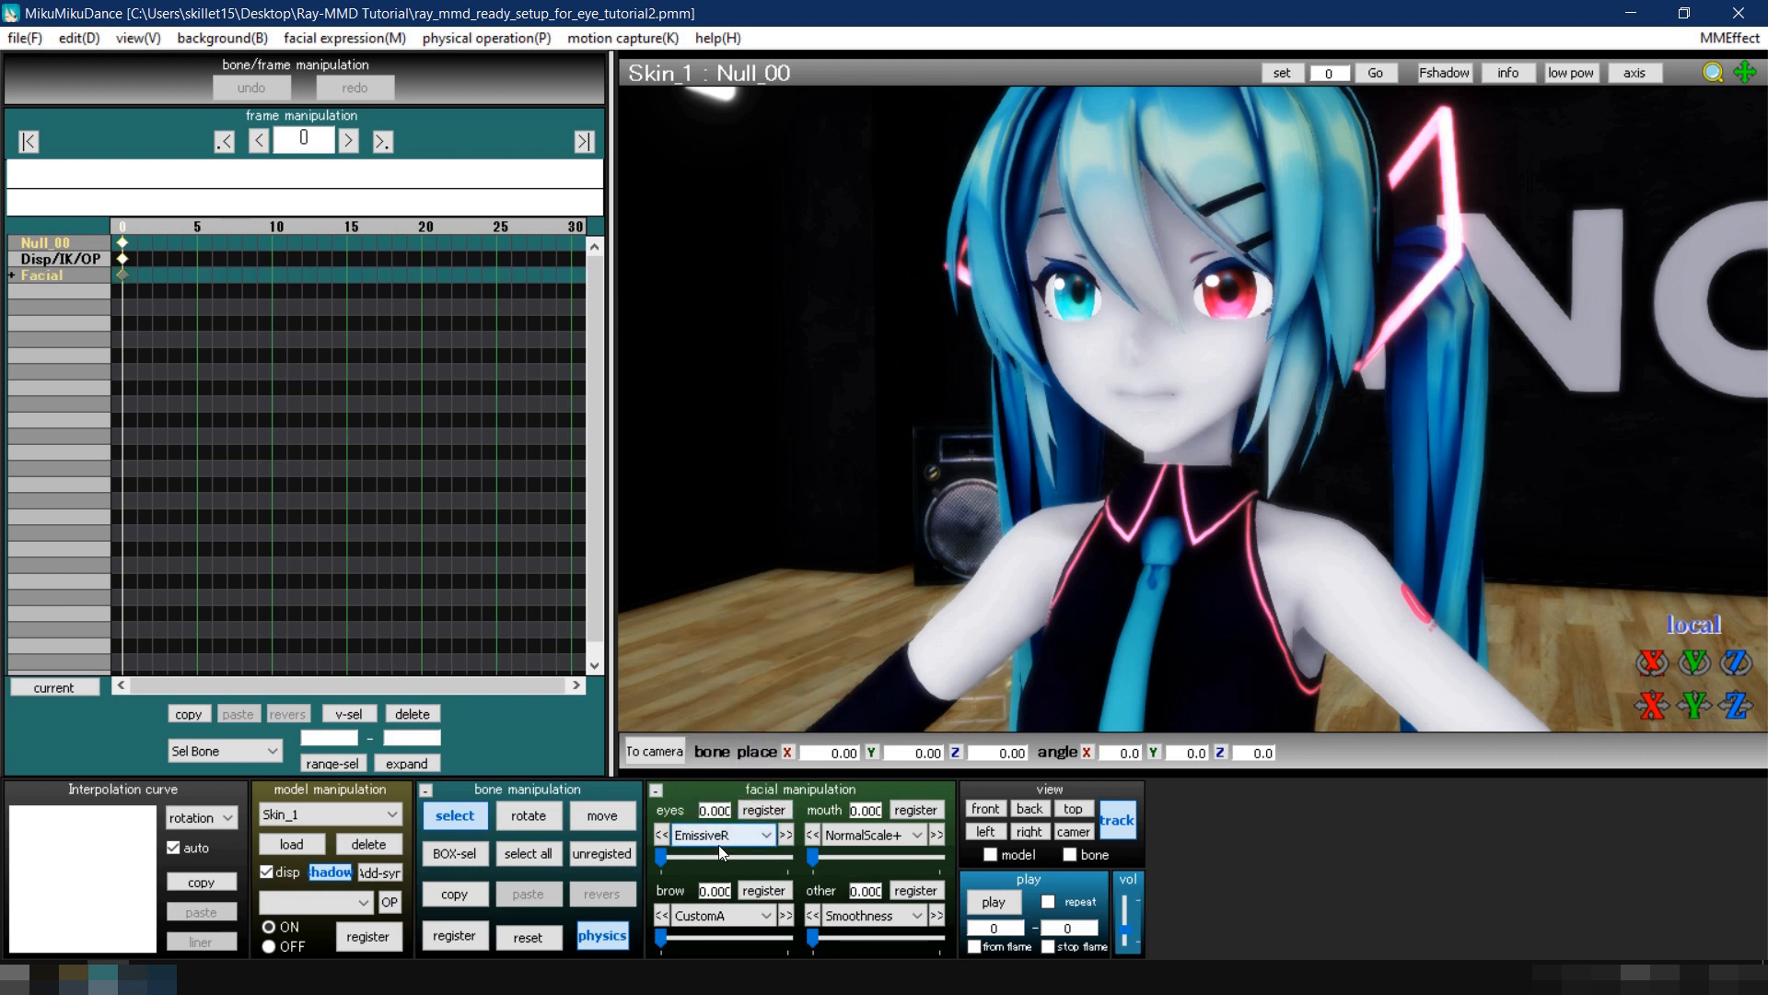
drag(710, 848, 717, 851)
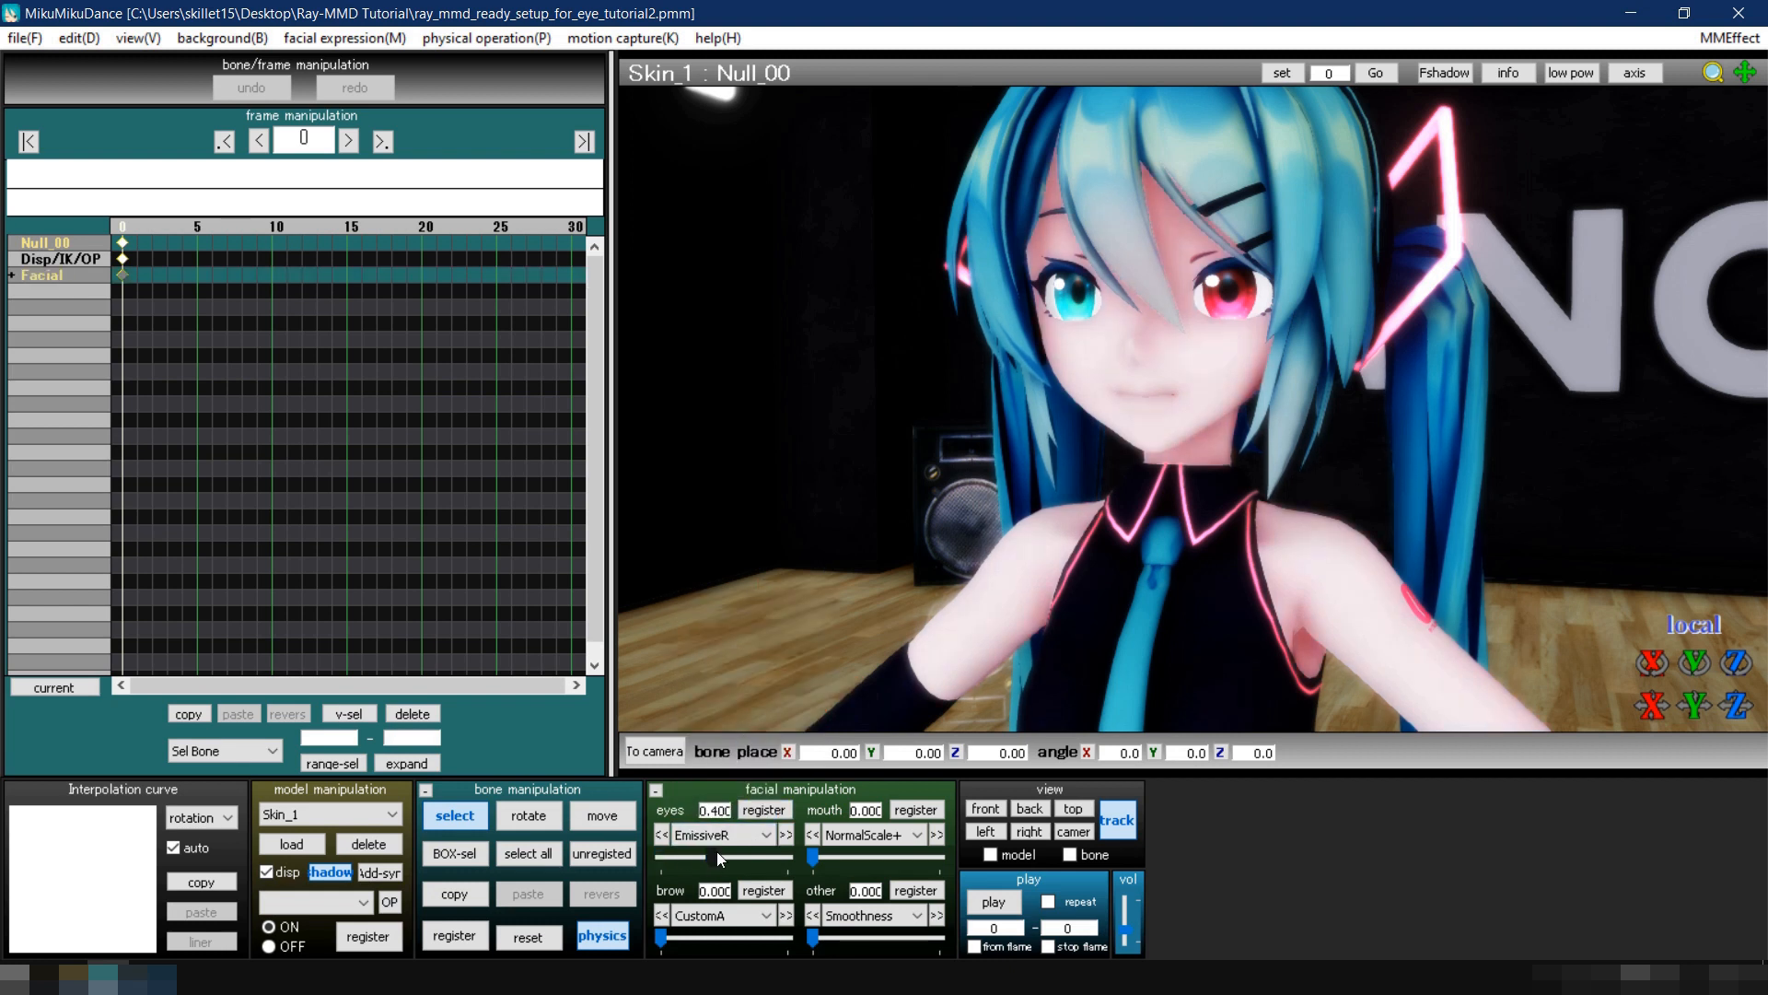
click(785, 834)
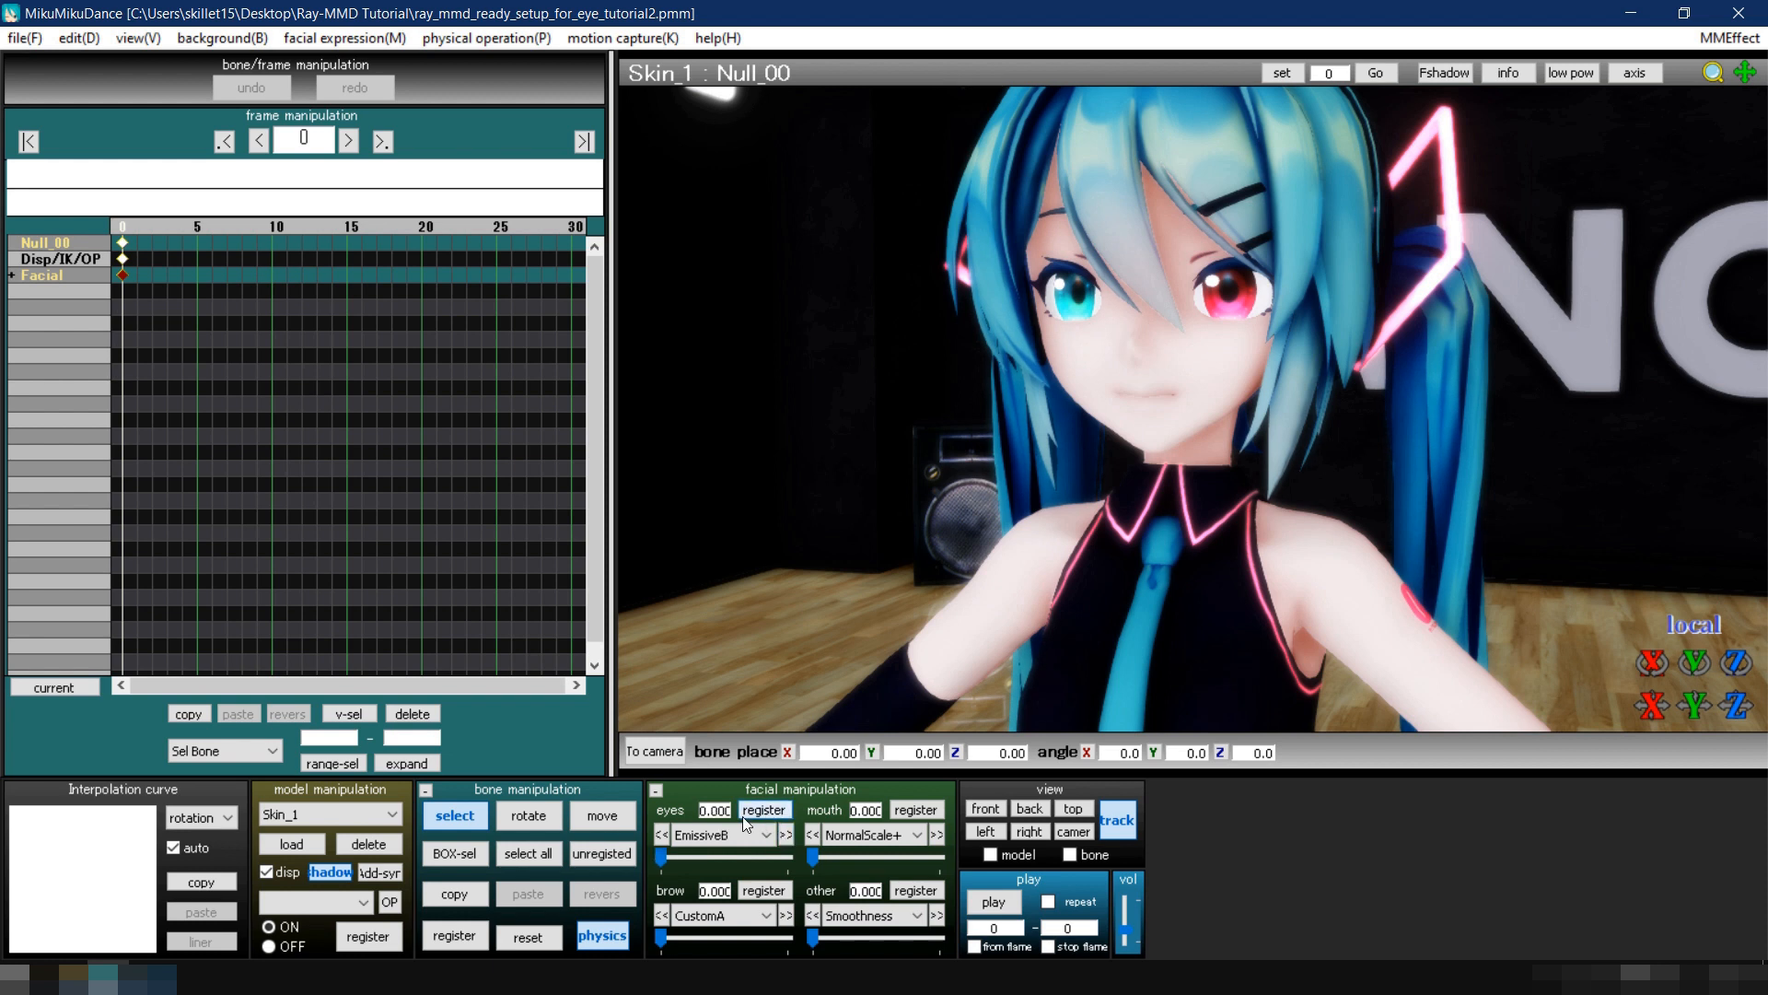
click(726, 810)
text(0.1)
key(Return)
Step: Raise Skin_1's Smoothness morph slightly and adjust its Melanin morph
drag(812, 938, 840, 939)
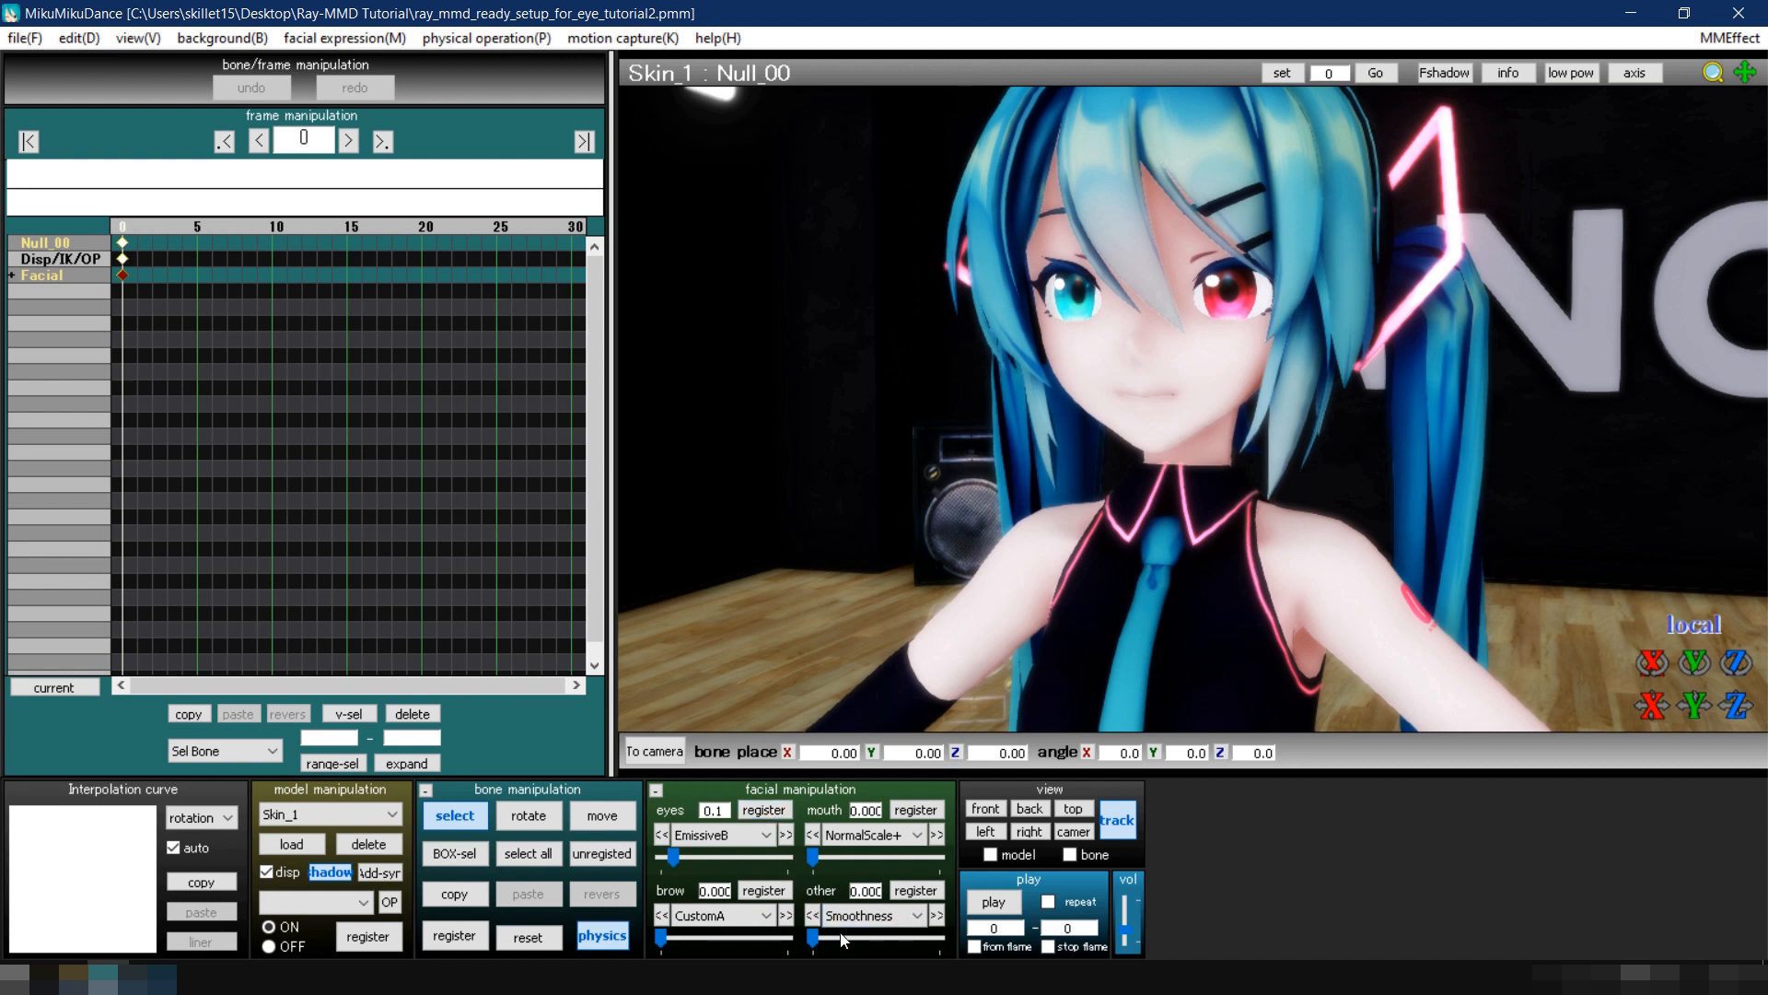
click(902, 916)
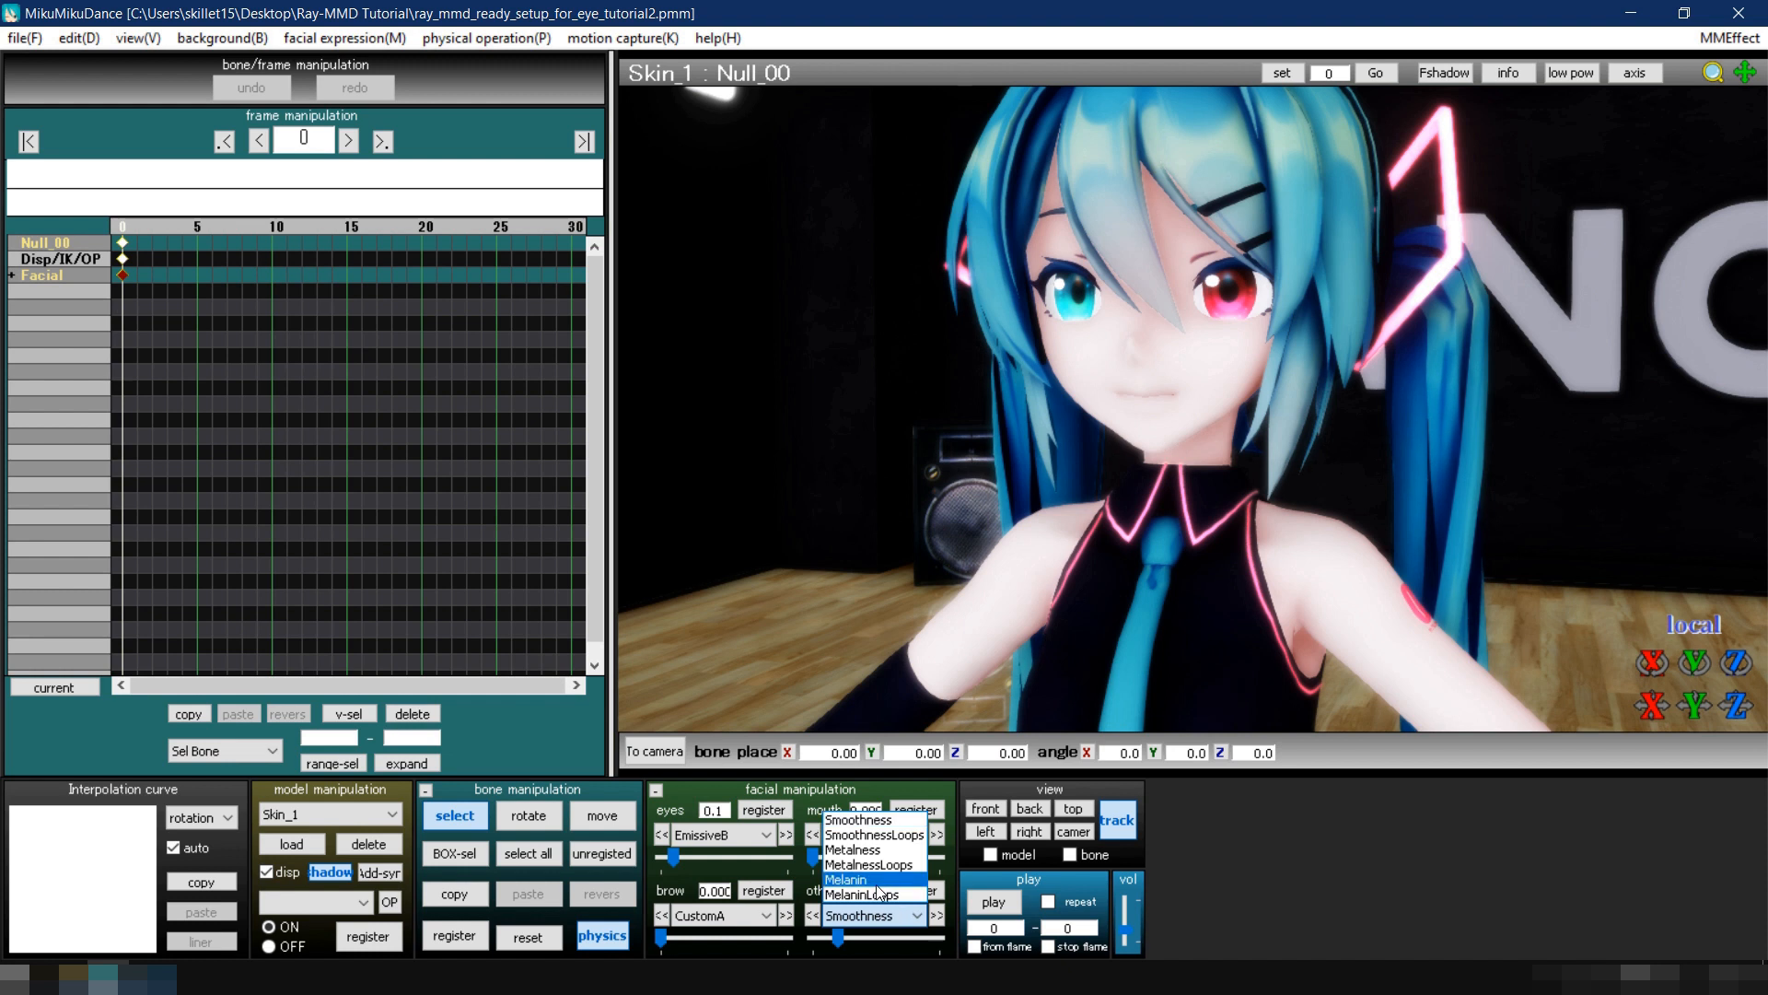
click(845, 879)
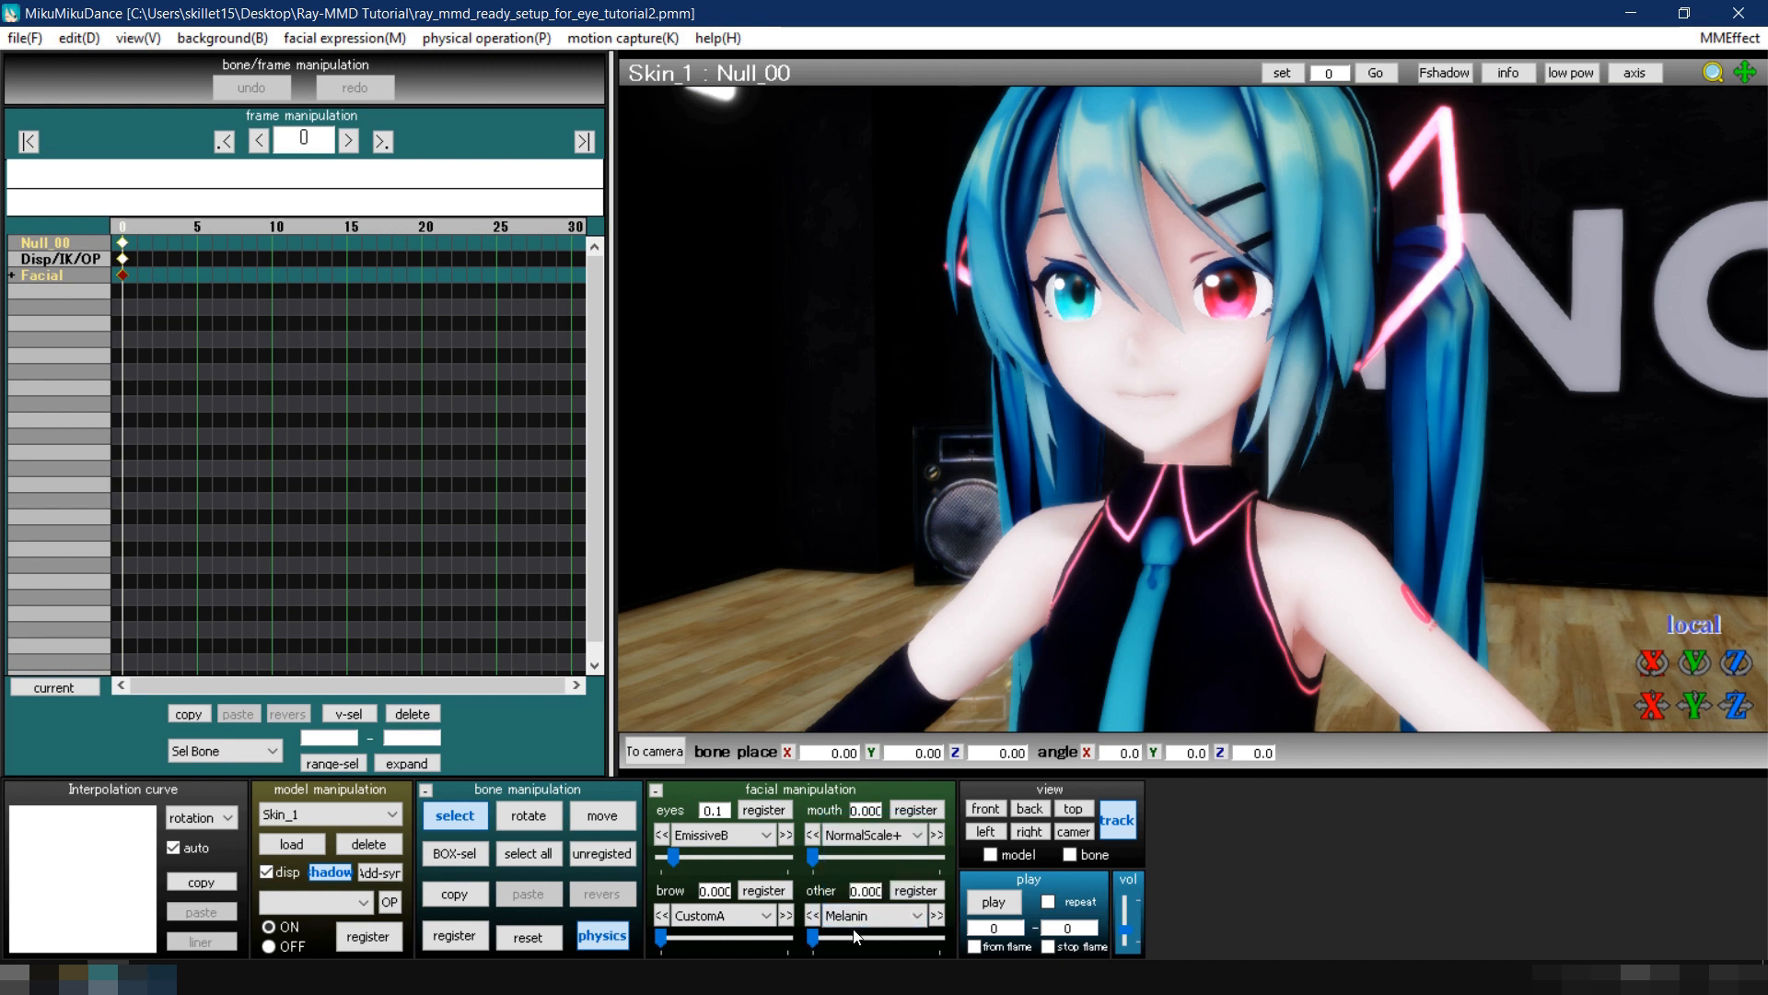
click(815, 937)
mouse_move(814, 939)
mouse_down()
mouse_move(999, 946)
mouse_move(814, 939)
mouse_up()
Step: Return to camera mode and examine the finished skin and eyes from a greater distance and another angle
click(666, 751)
scroll(965, 545, down, 6)
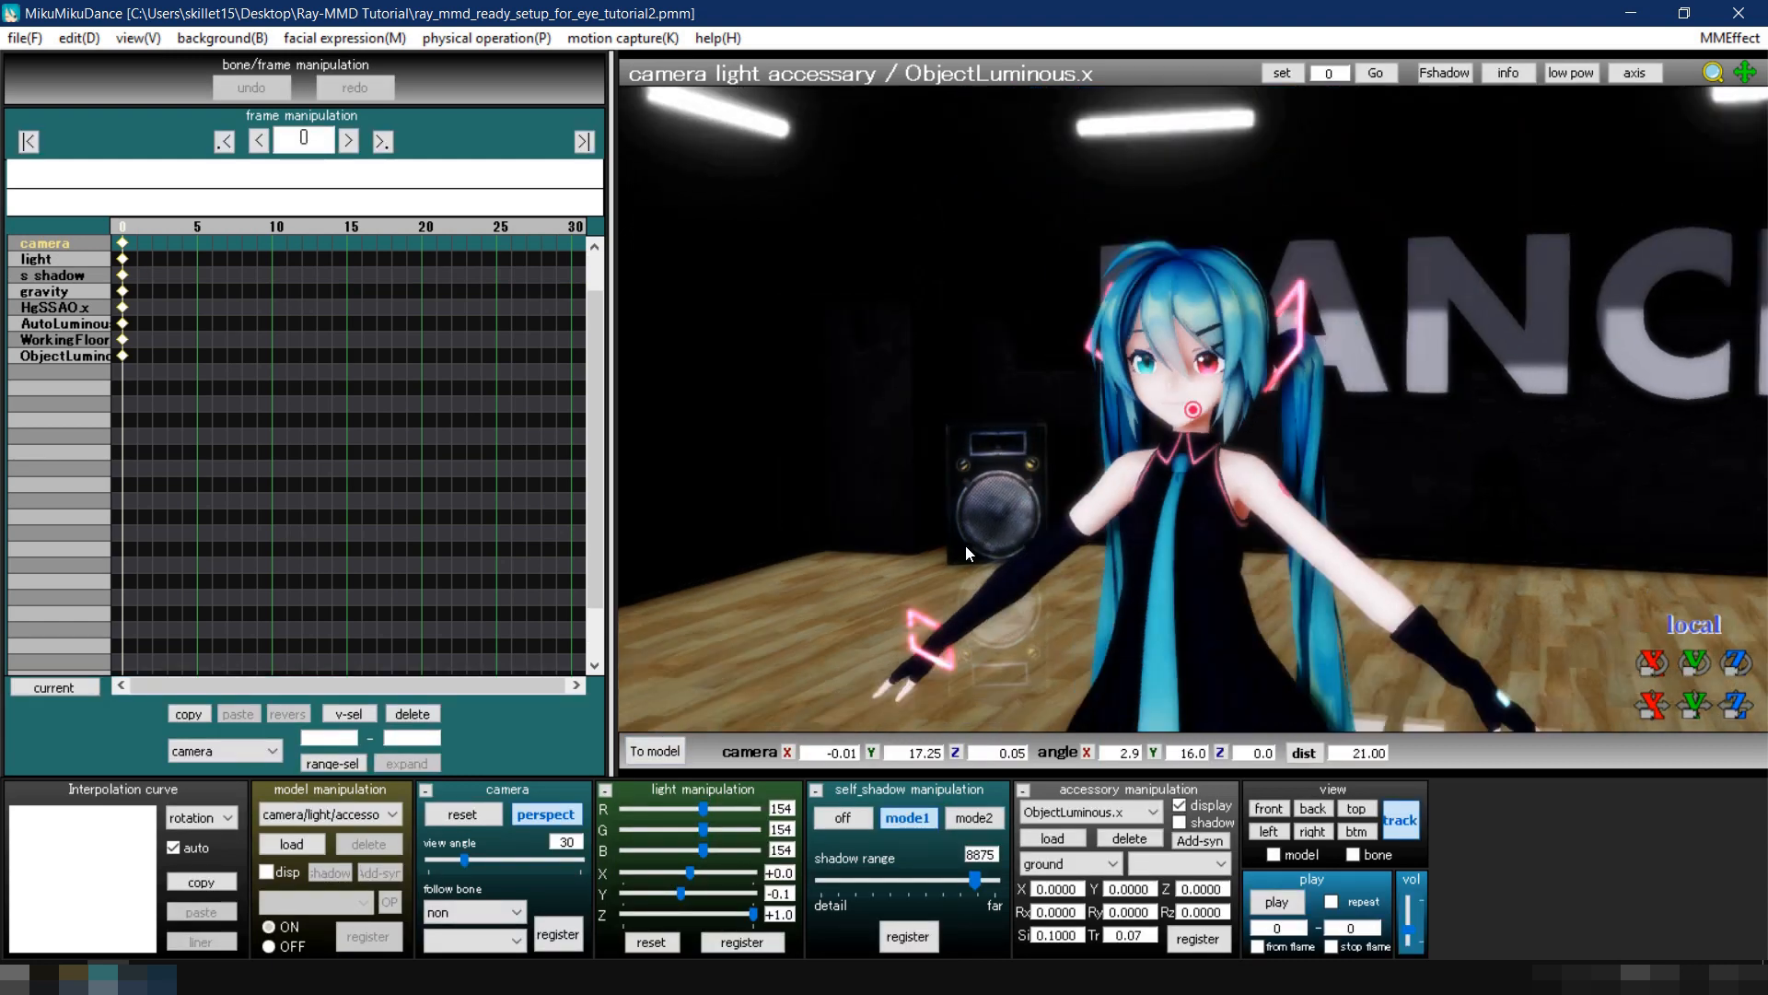
mouse_move(966, 546)
right_down()
mouse_move(1090, 527)
mouse_move(937, 506)
mouse_move(939, 528)
mouse_move(974, 539)
right_up()
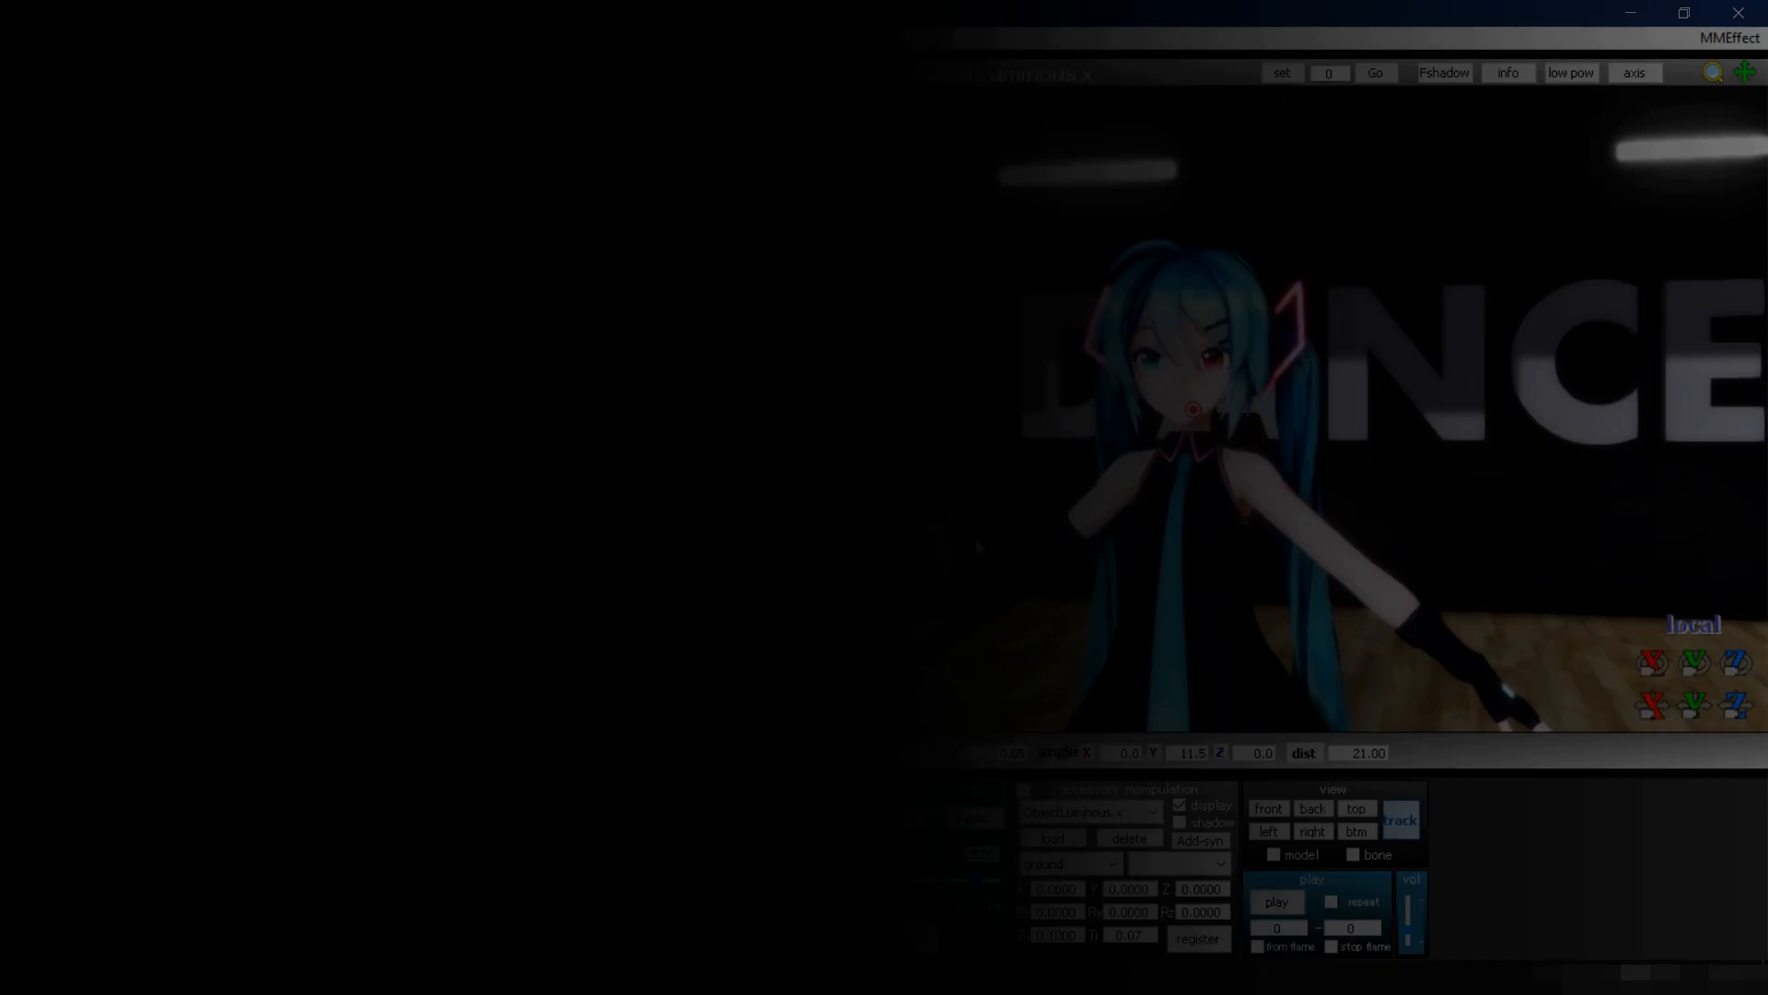